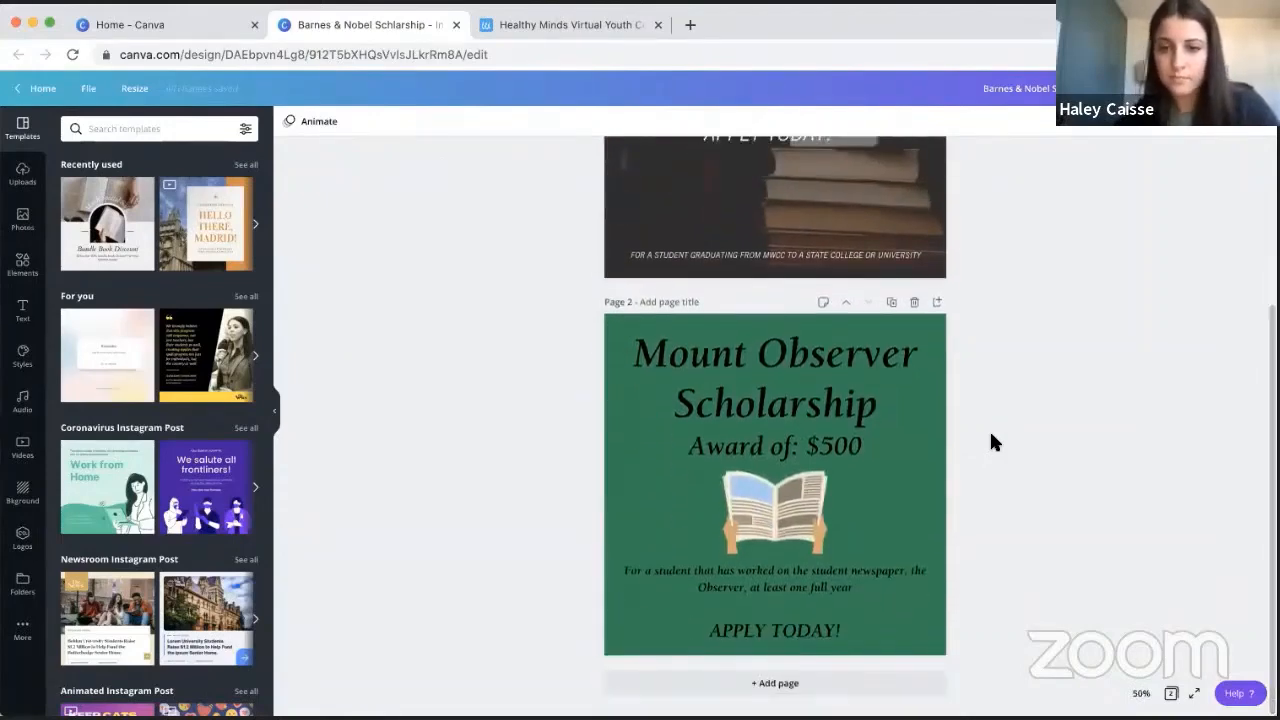
- Look over the Barnes & Noble and Mount Observer scholarship designs on pages 1 and 2
scroll(992, 436, up, 1)
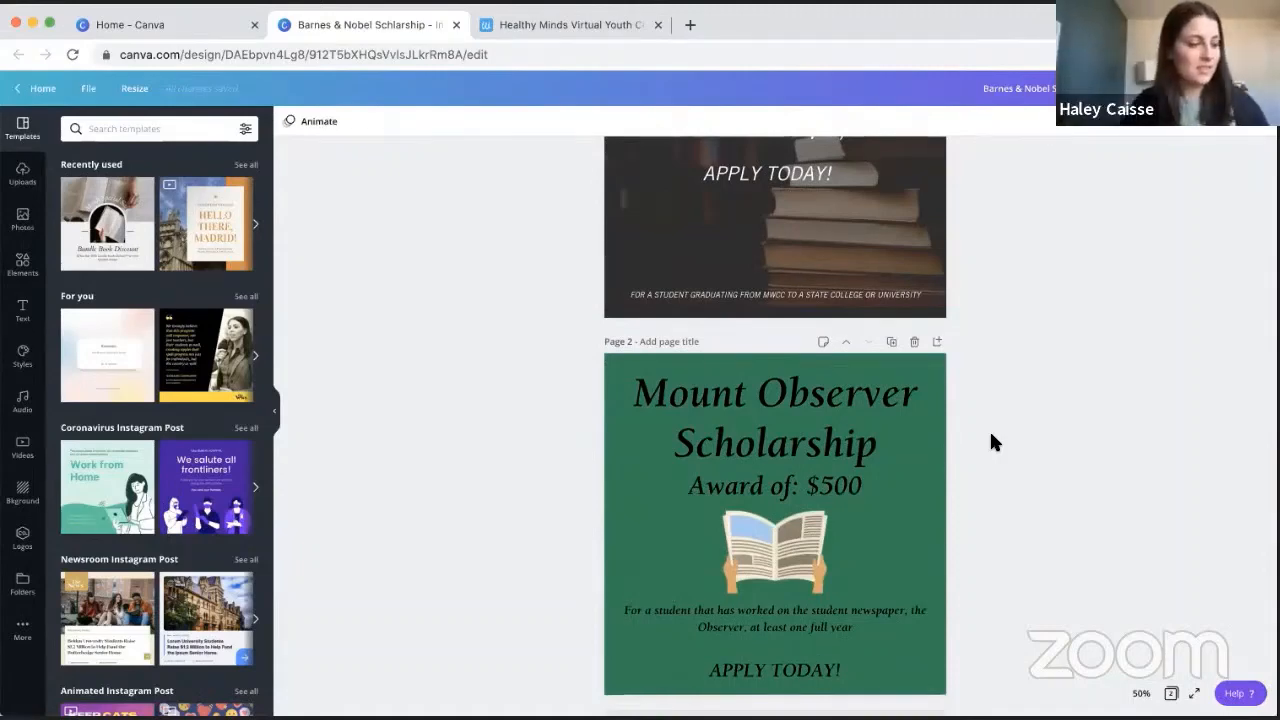
scroll(993, 442, up, 4)
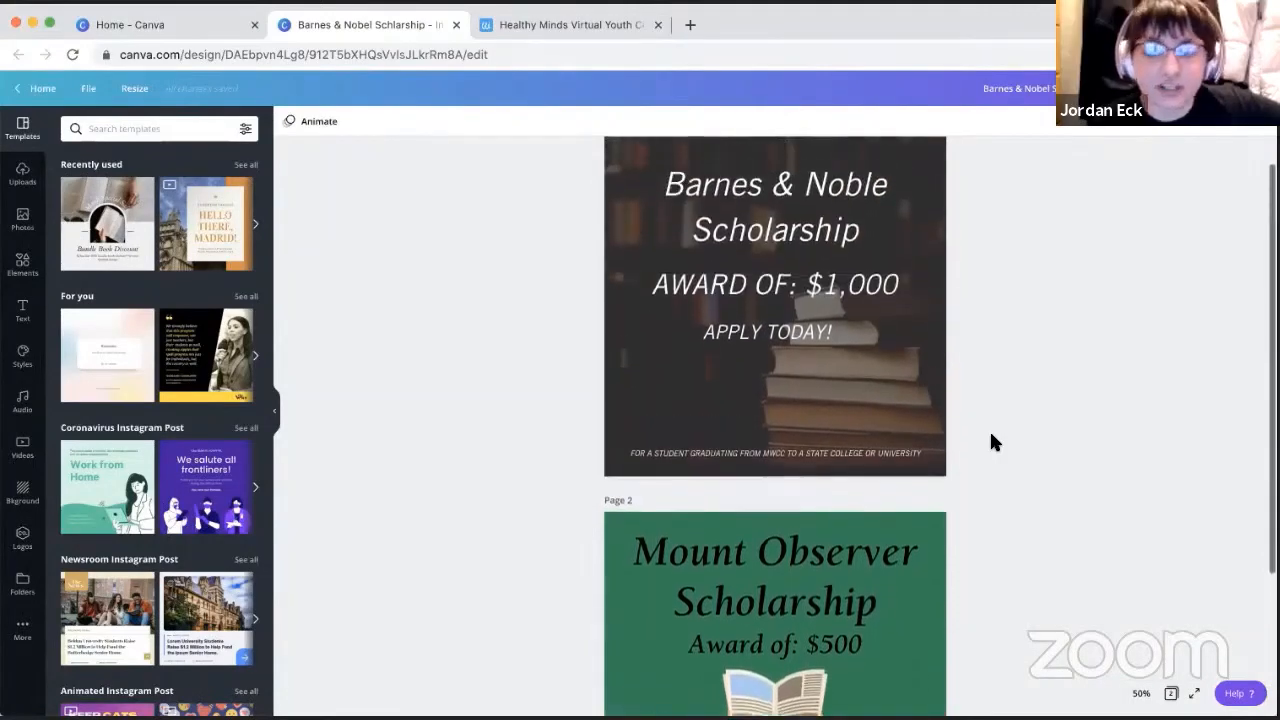
scroll(993, 442, down, 3)
scroll(993, 442, up, 1)
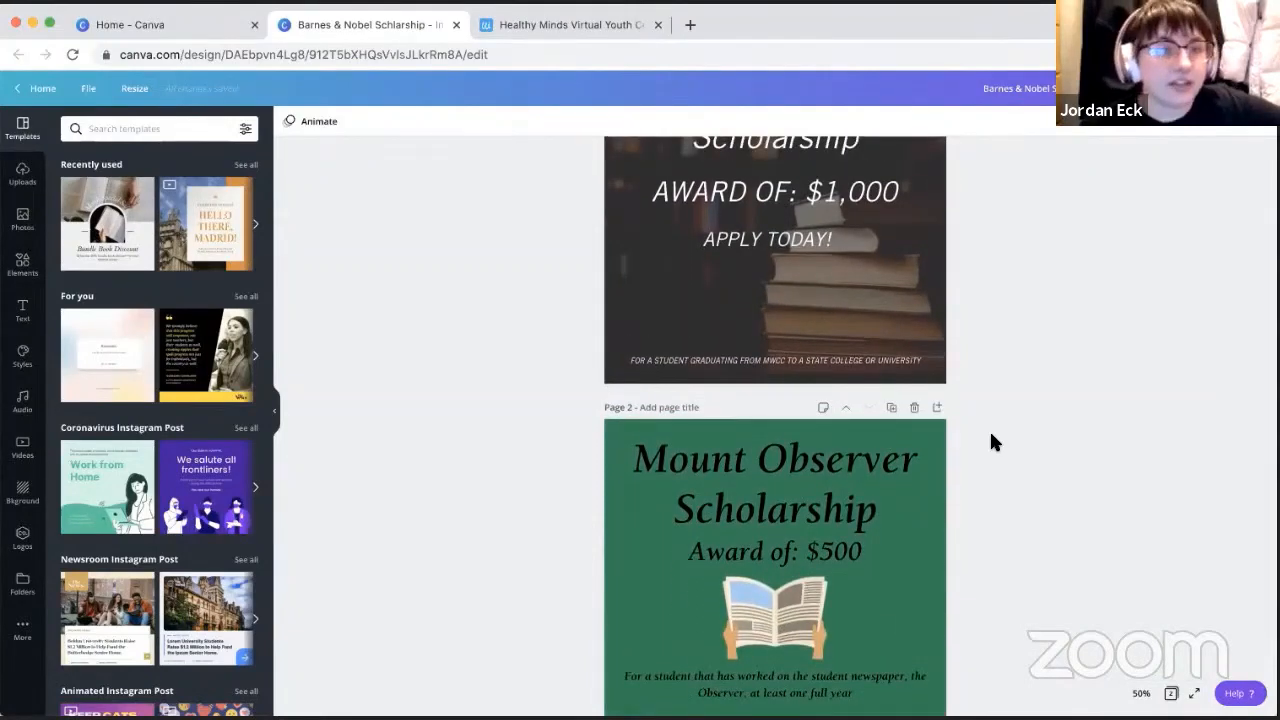
scroll(993, 442, up, 1)
key(super+minus)
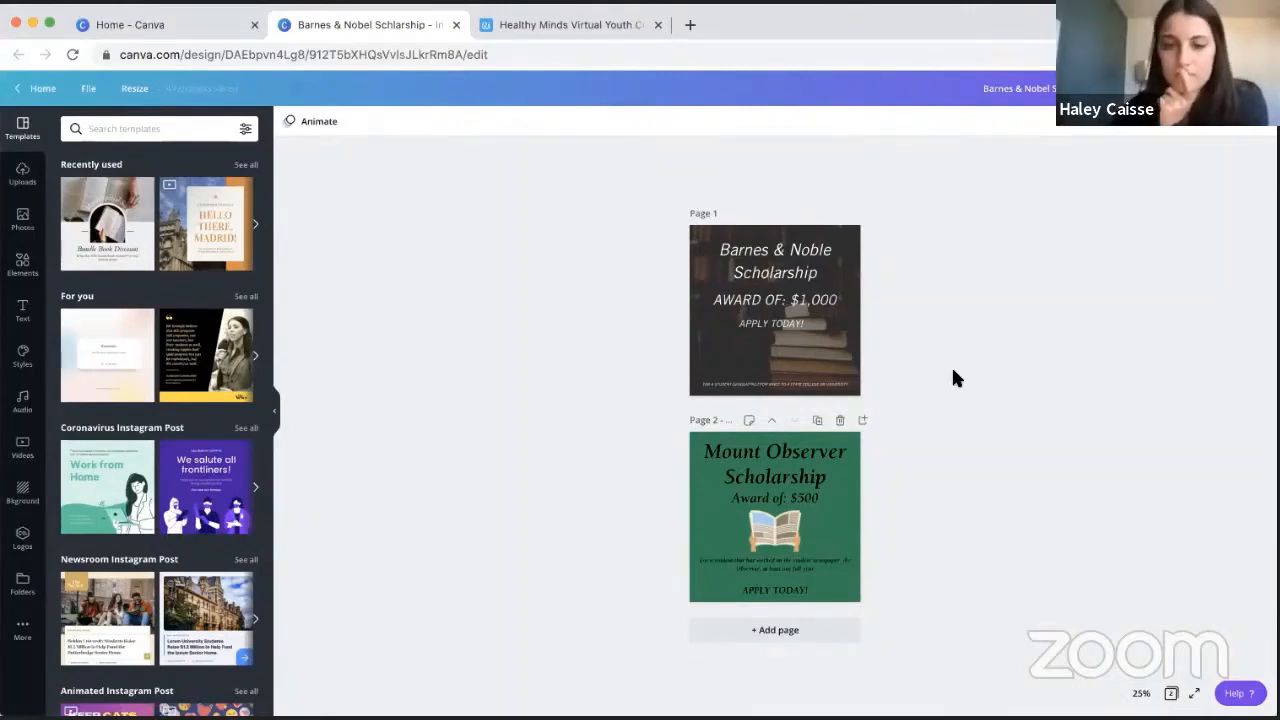
key(super+plus)
scroll(953, 371, down, 2)
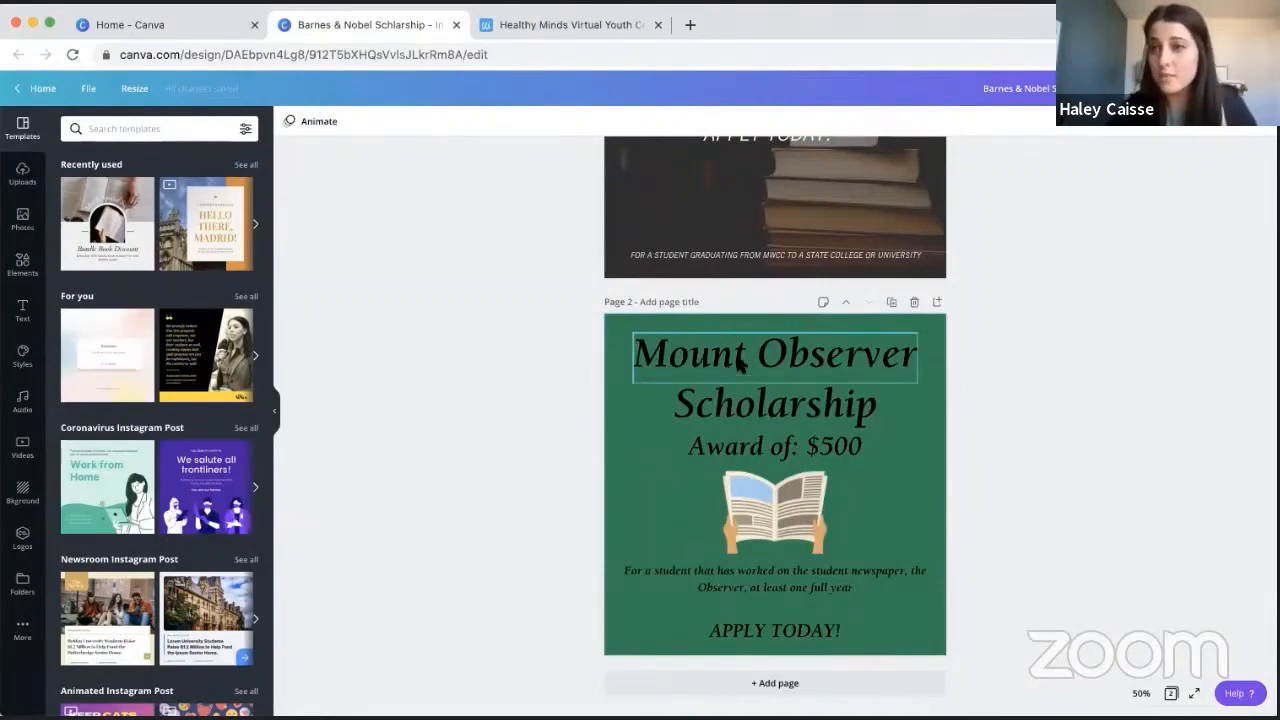
- Add a new page after the Mount Observer page and set its background to the default light gray
click(937, 302)
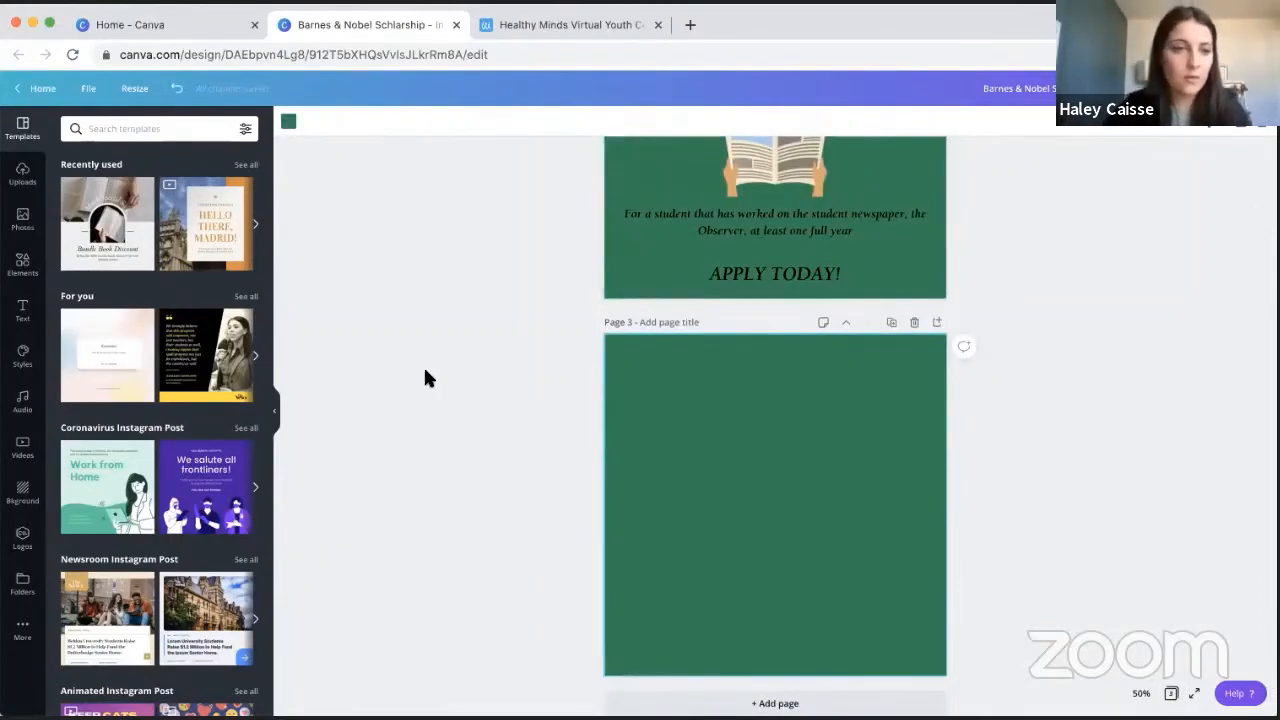
scroll(625, 393, down, 1)
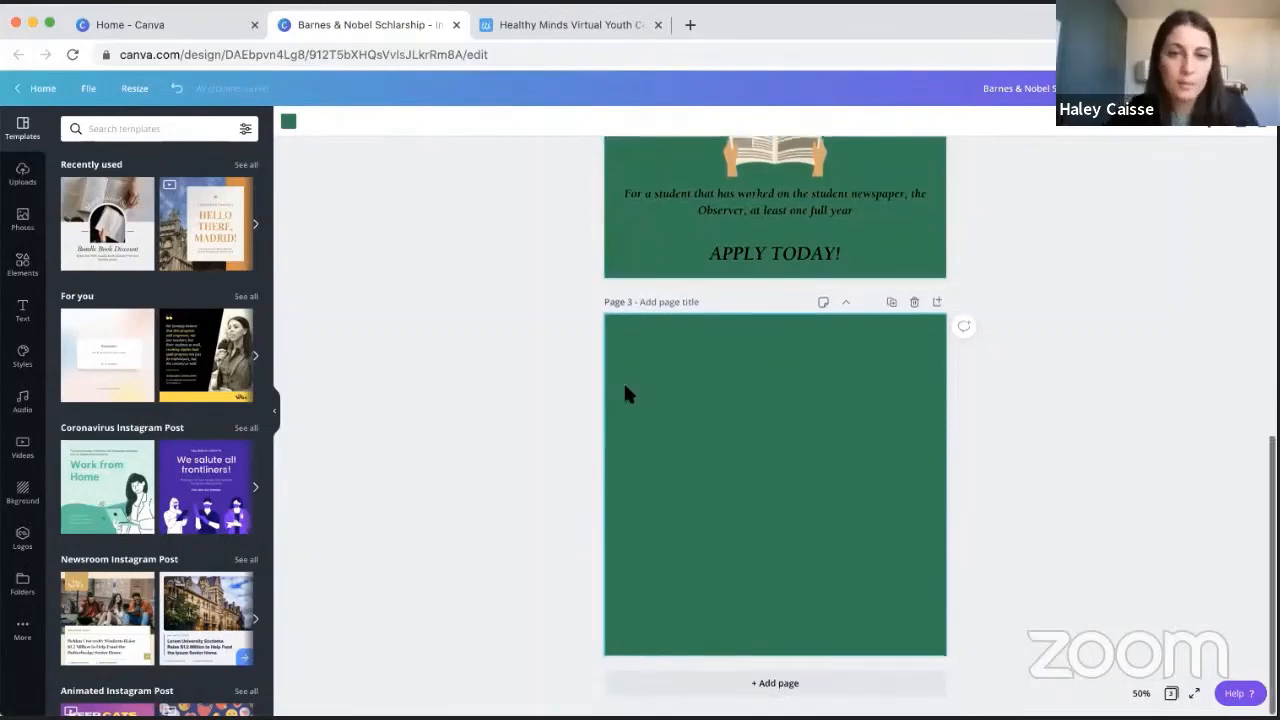
click(288, 130)
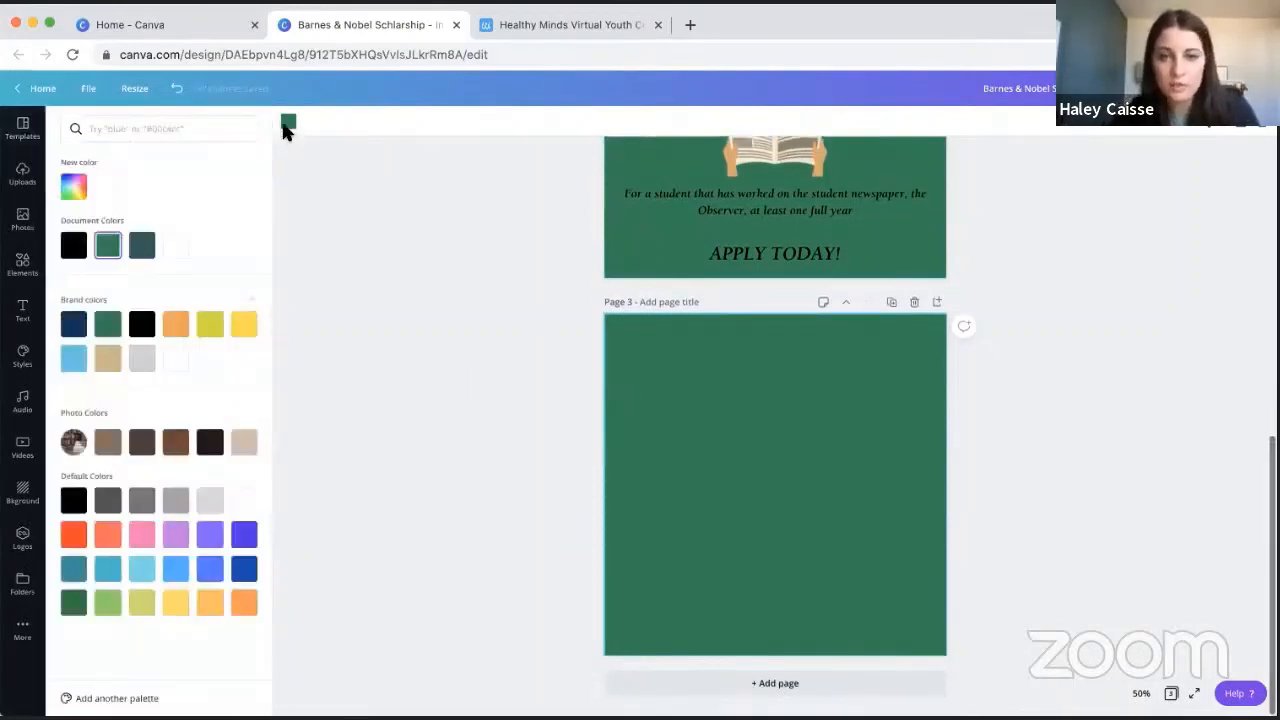
click(214, 505)
click(433, 403)
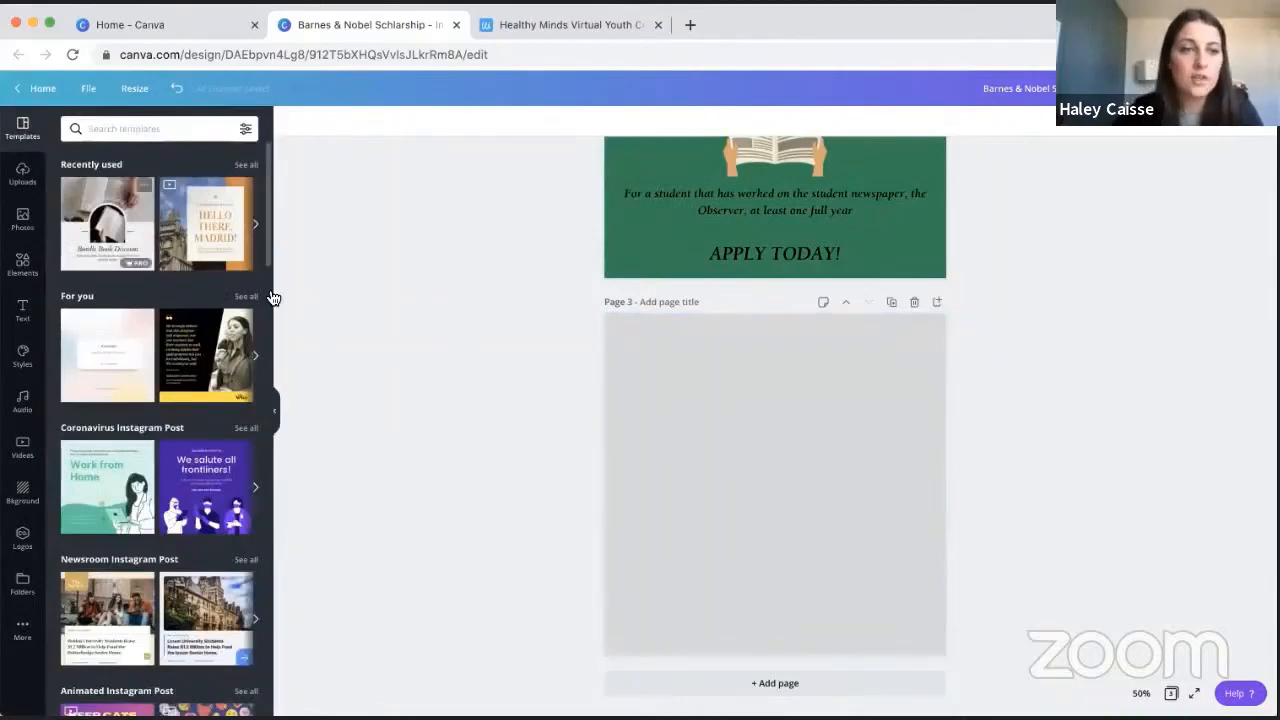
- Search the photo library for "newspaper" and browse the resulting images
click(22, 218)
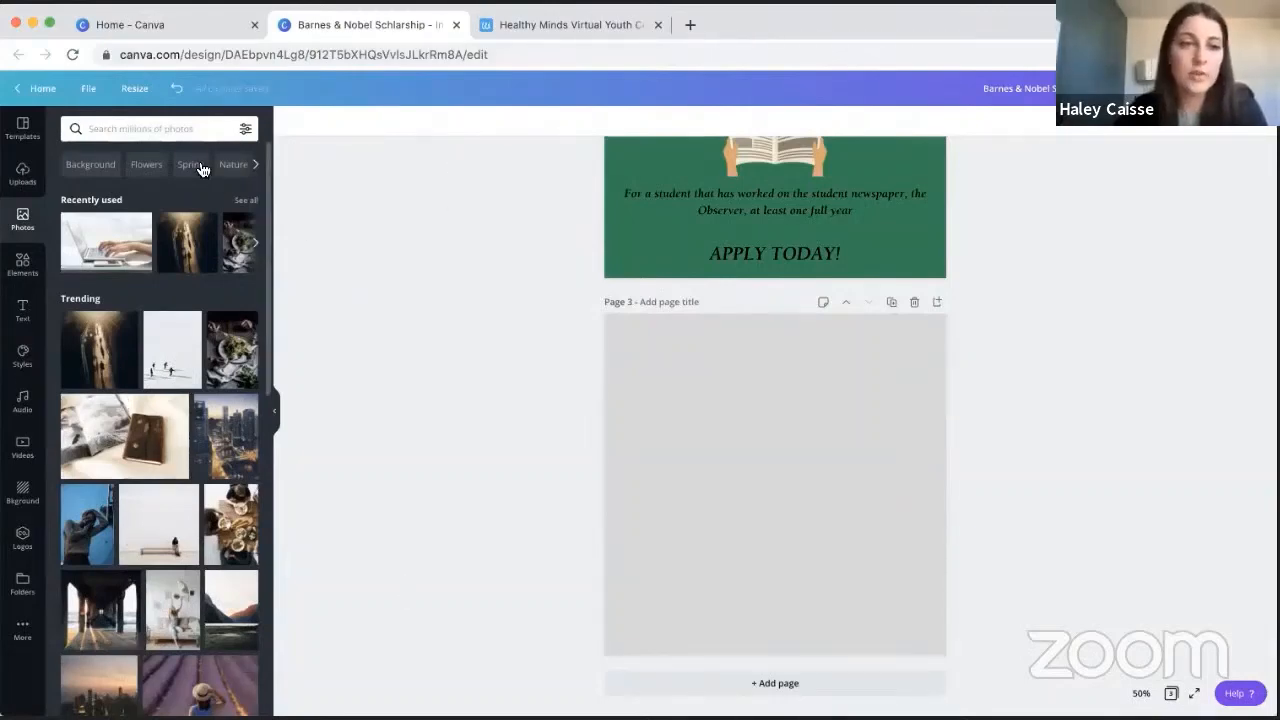
click(157, 129)
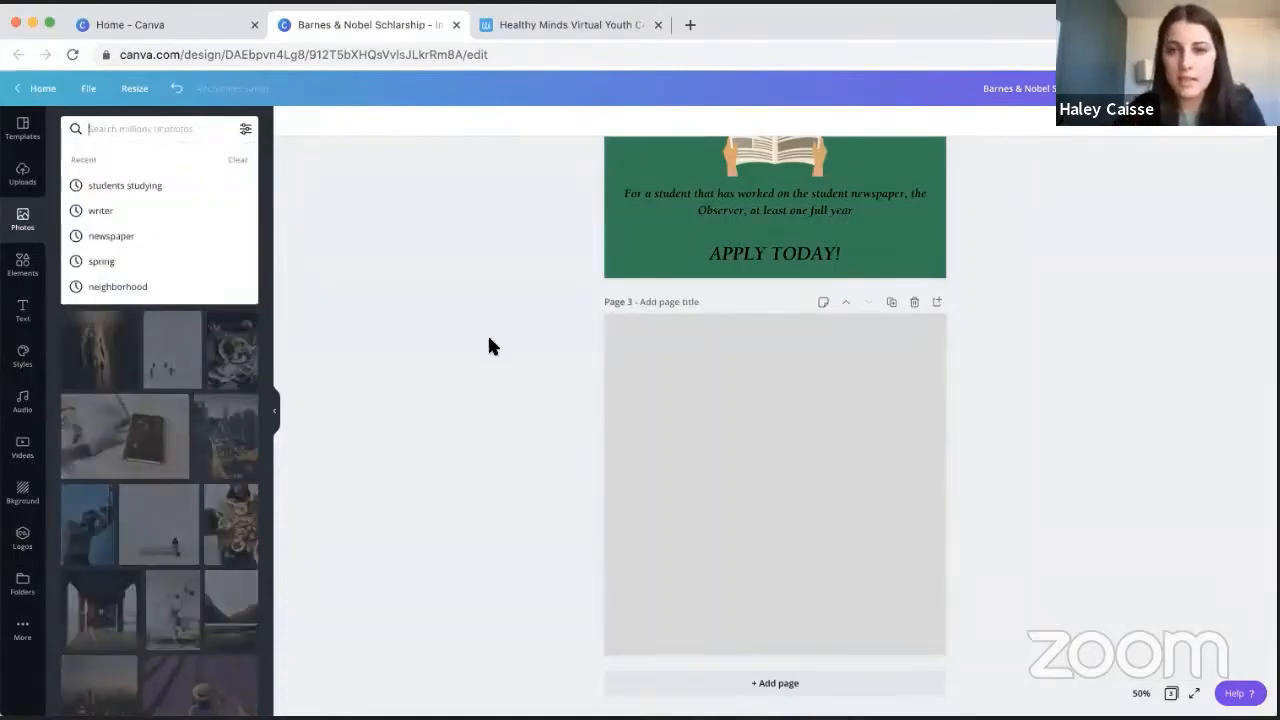
scroll(490, 345, up, 1)
text(news)
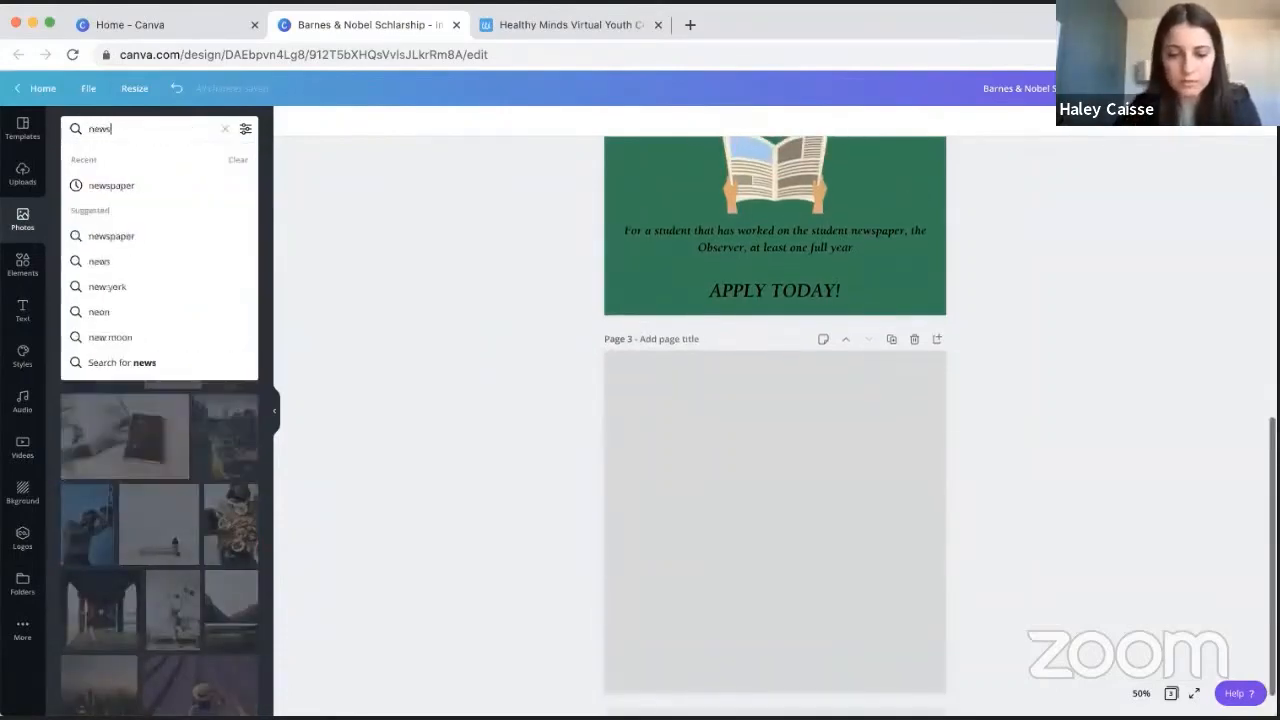
text(paper)
key(Return)
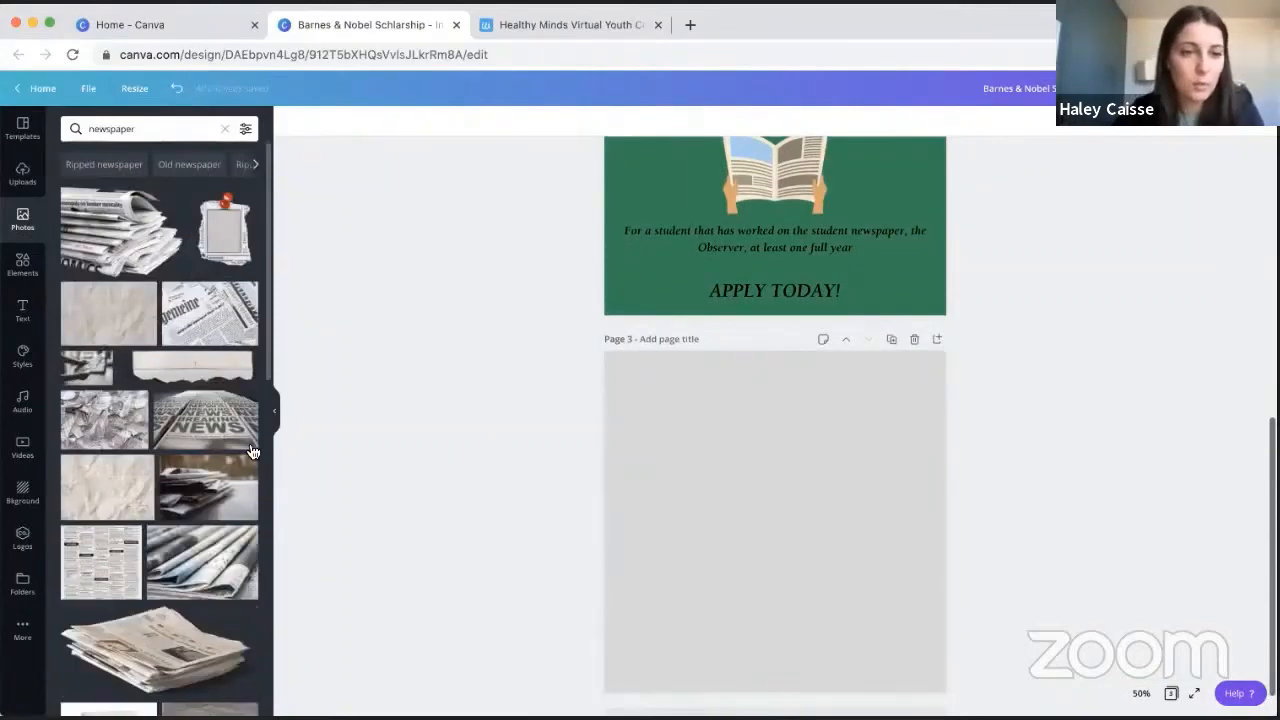
scroll(253, 452, down, 4)
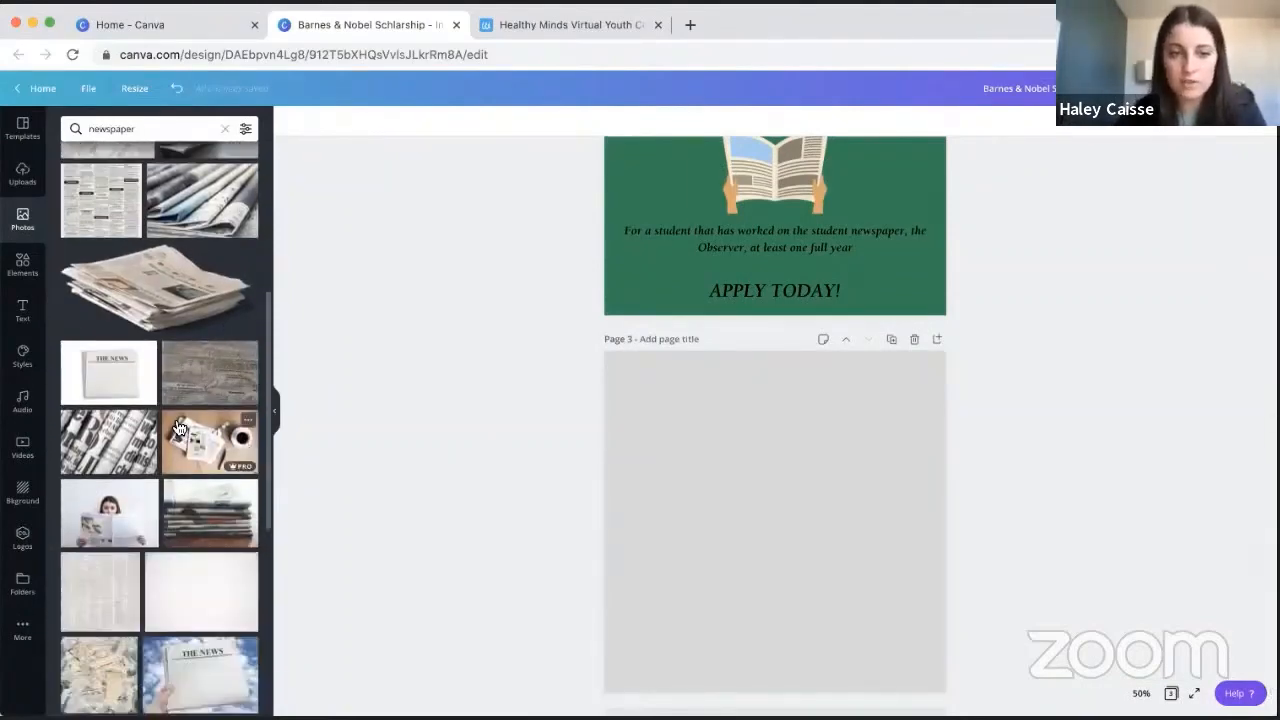
scroll(178, 428, down, 10)
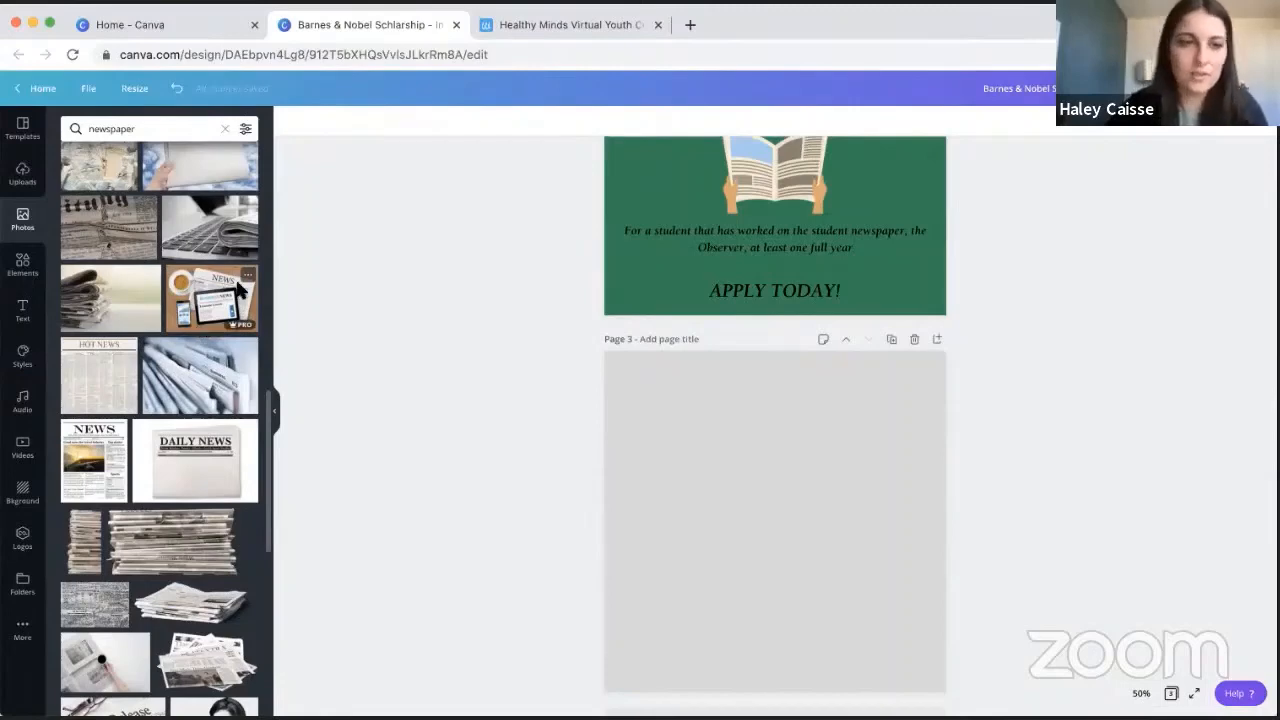
scroll(268, 266, up, 3)
scroll(181, 233, up, 10)
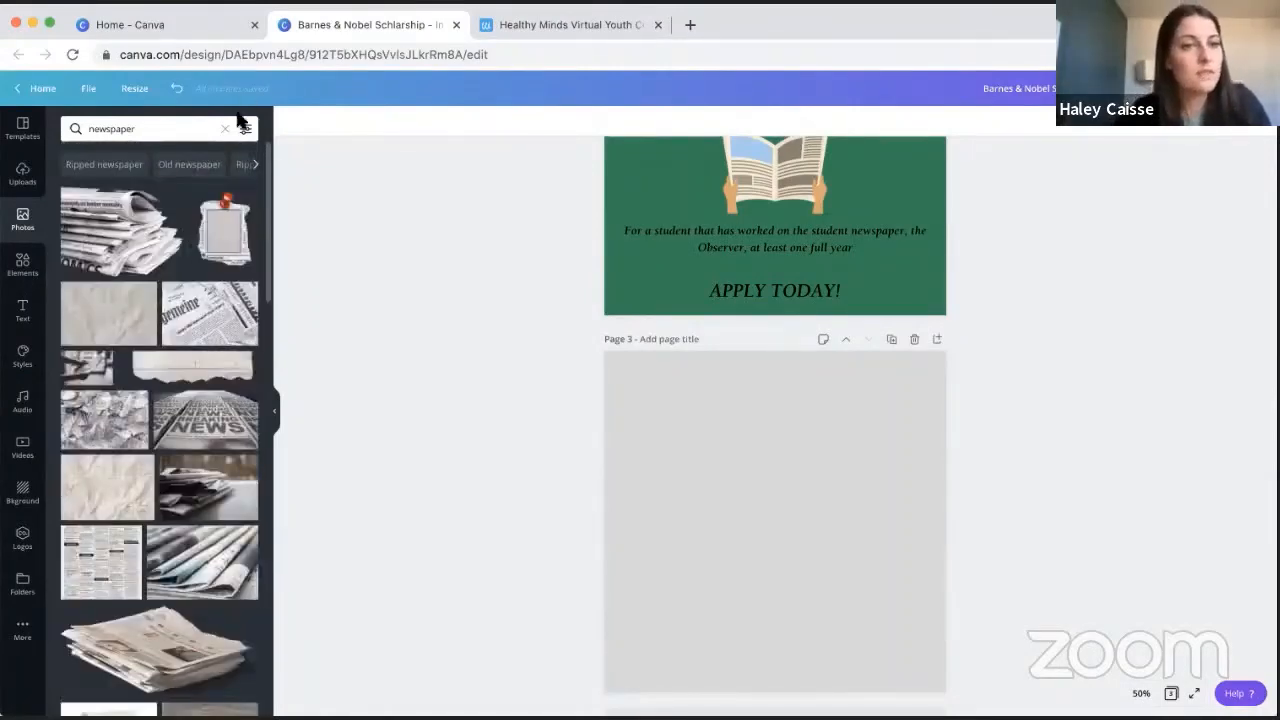
- Clear the newspaper photo search and browse the trending photos
click(166, 128)
double_click(166, 128)
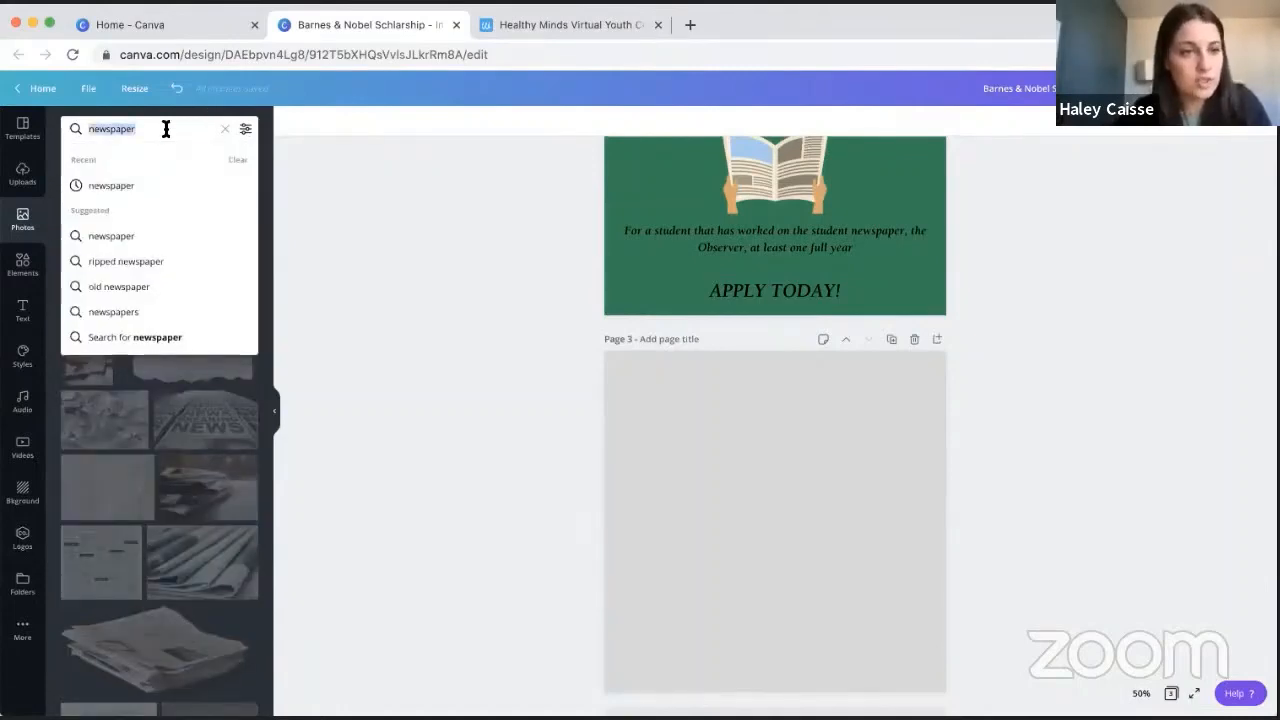
click(225, 129)
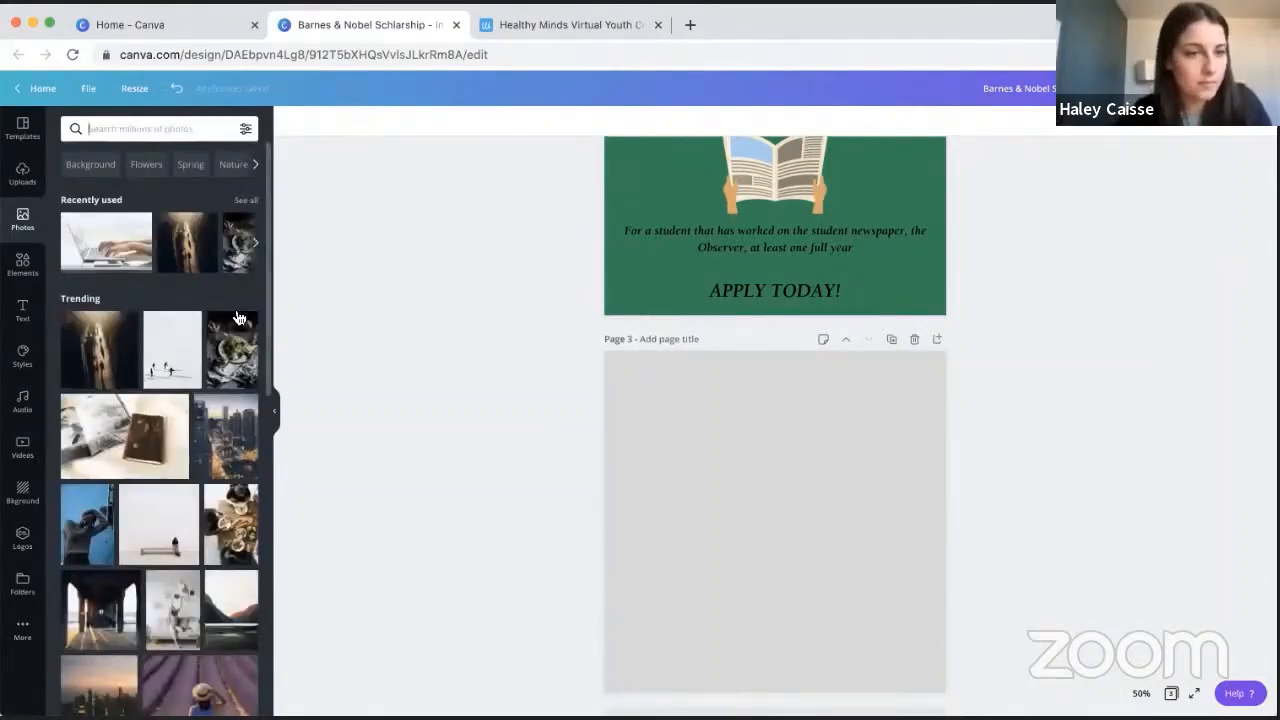
scroll(131, 375, down, 4)
scroll(131, 376, down, 5)
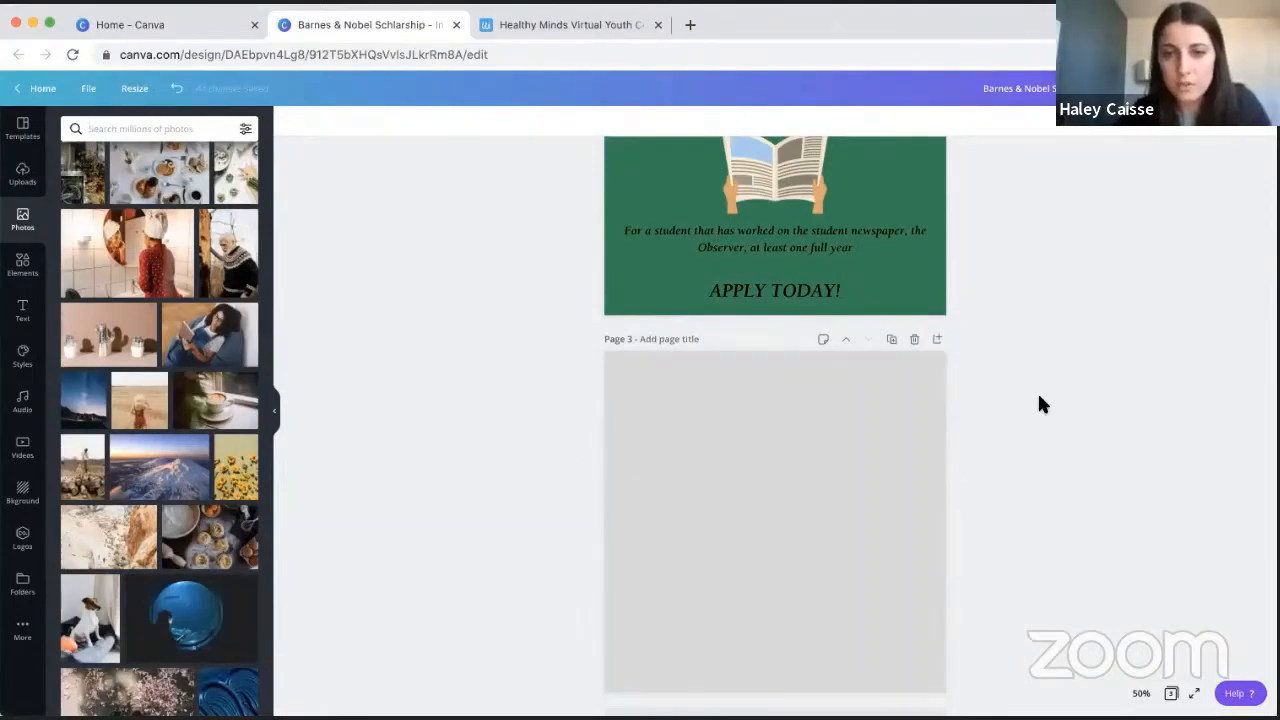
scroll(1039, 397, up, 3)
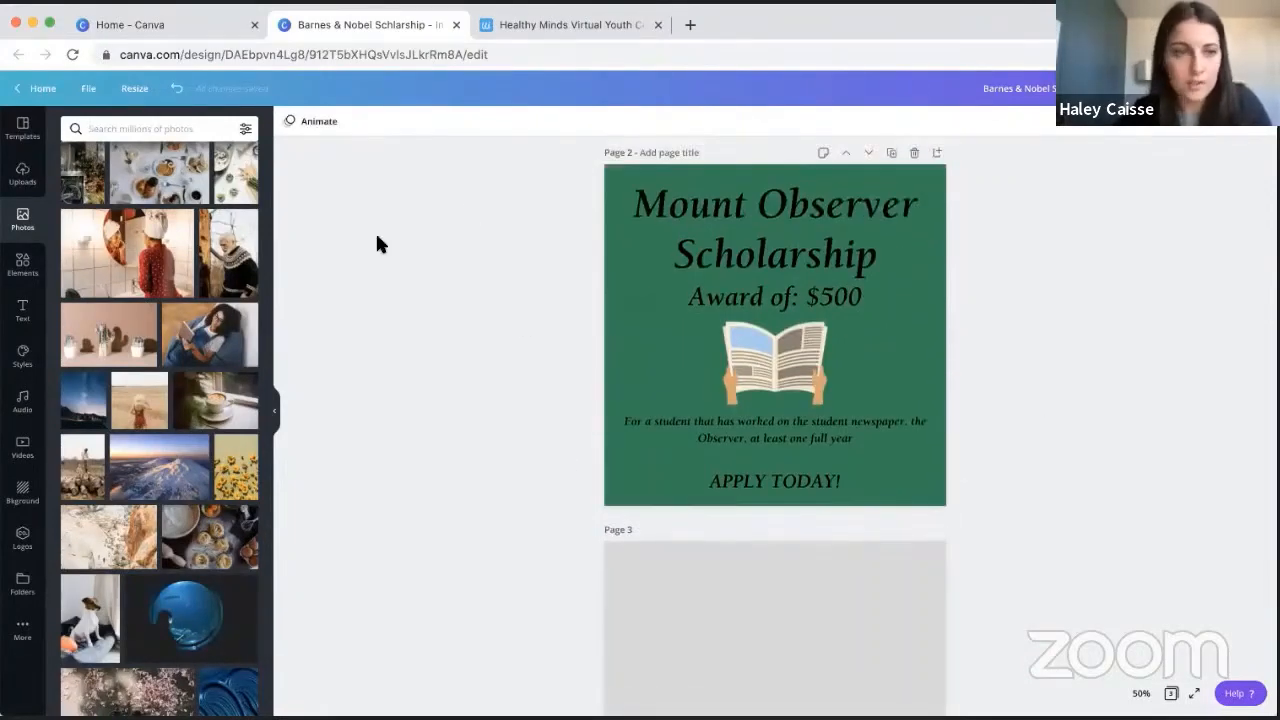
- Browse the design elements and insert the scalloped round picture frame
click(22, 266)
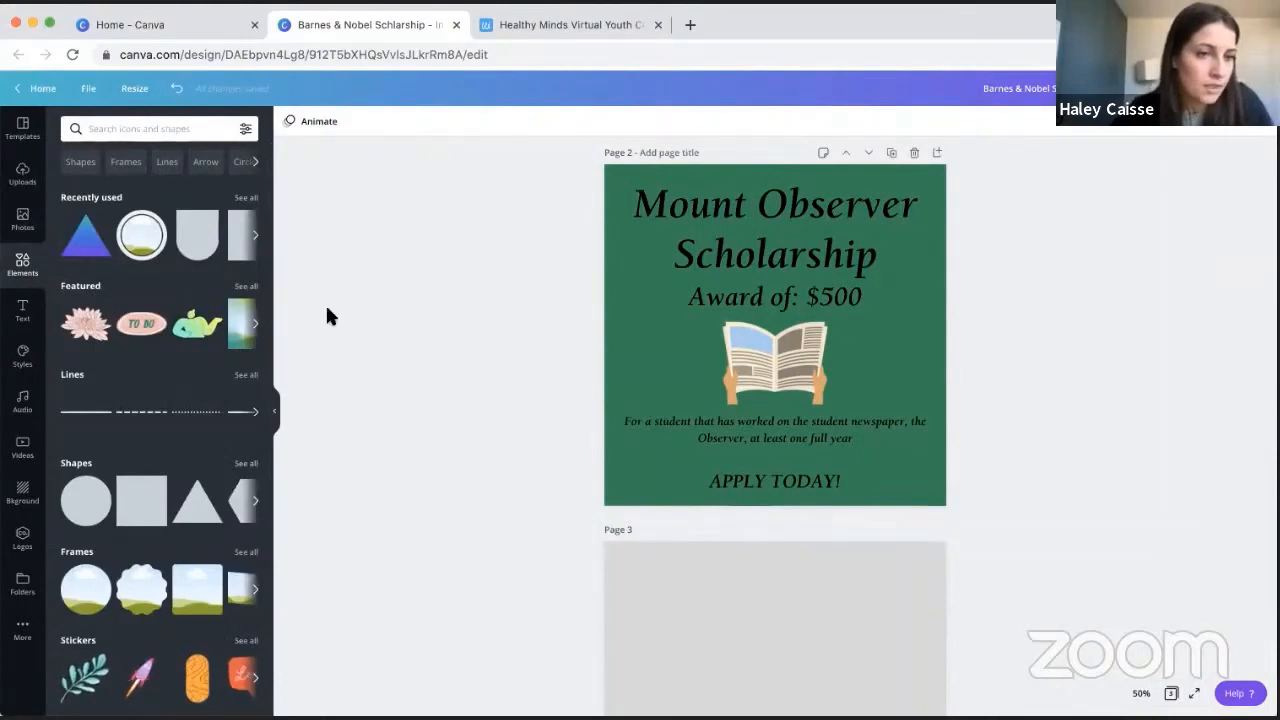
scroll(152, 315, down, 2)
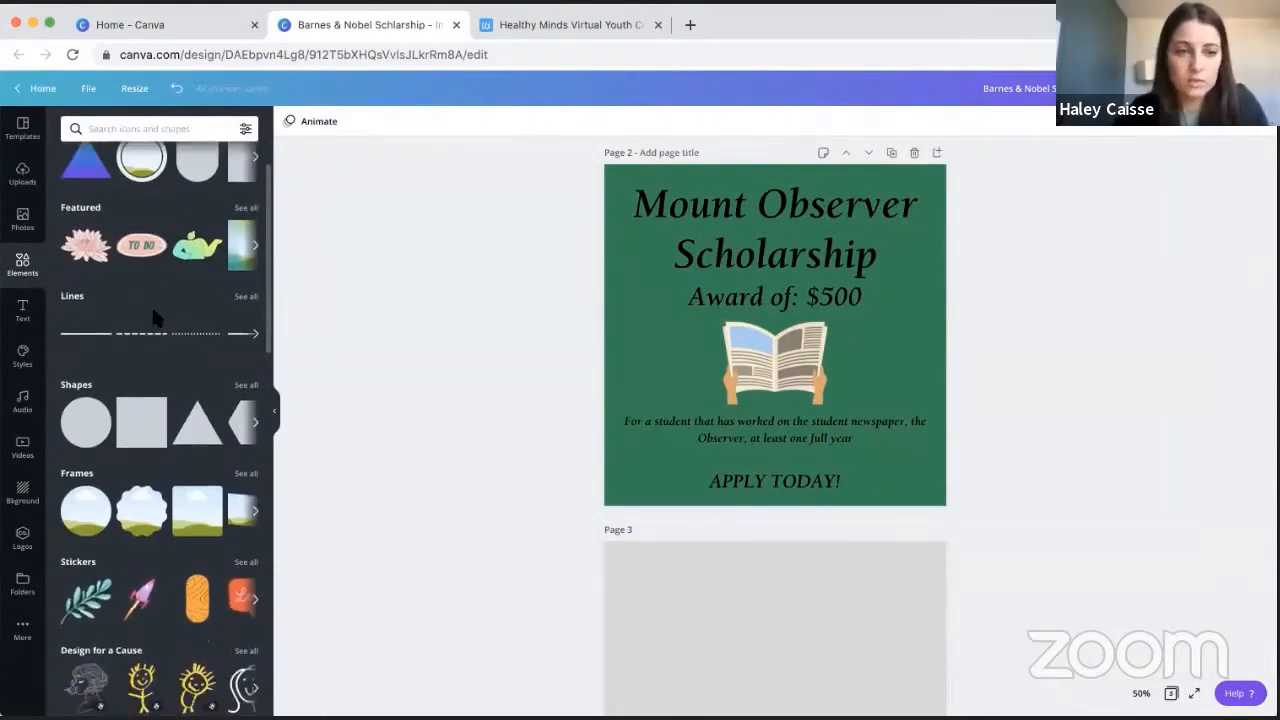
scroll(75, 292, down, 2)
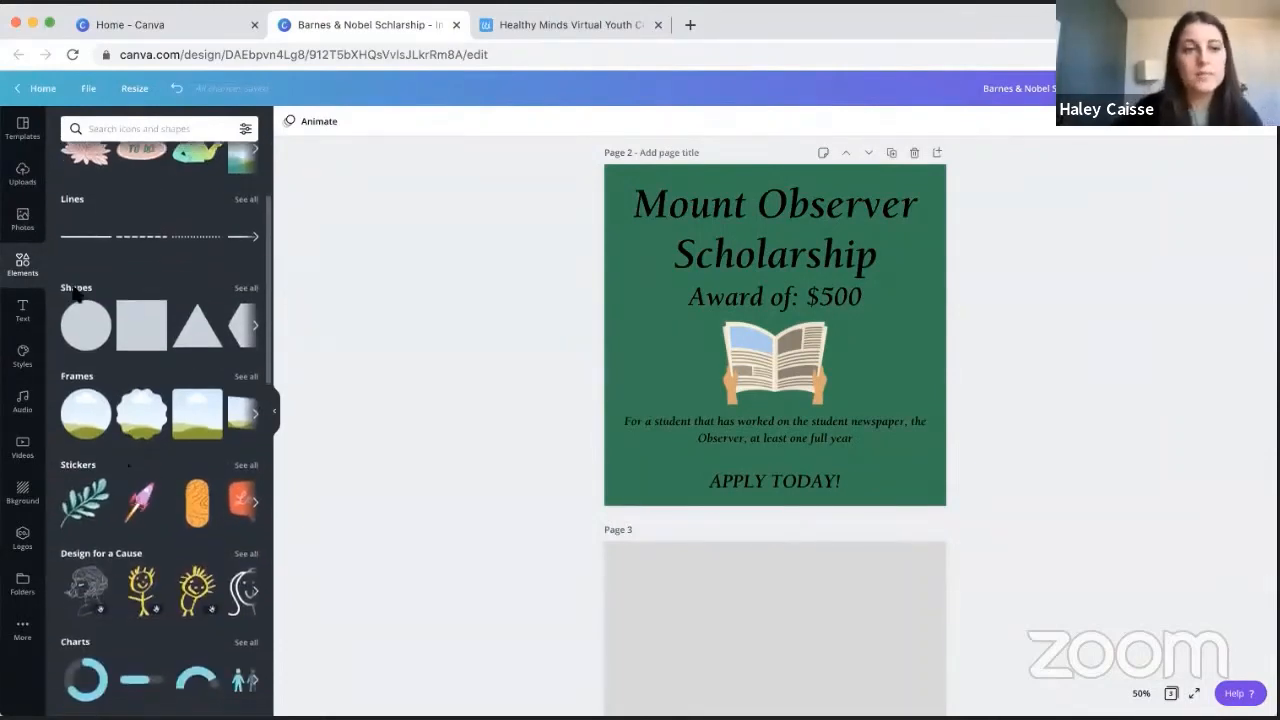
scroll(430, 340, down, 2)
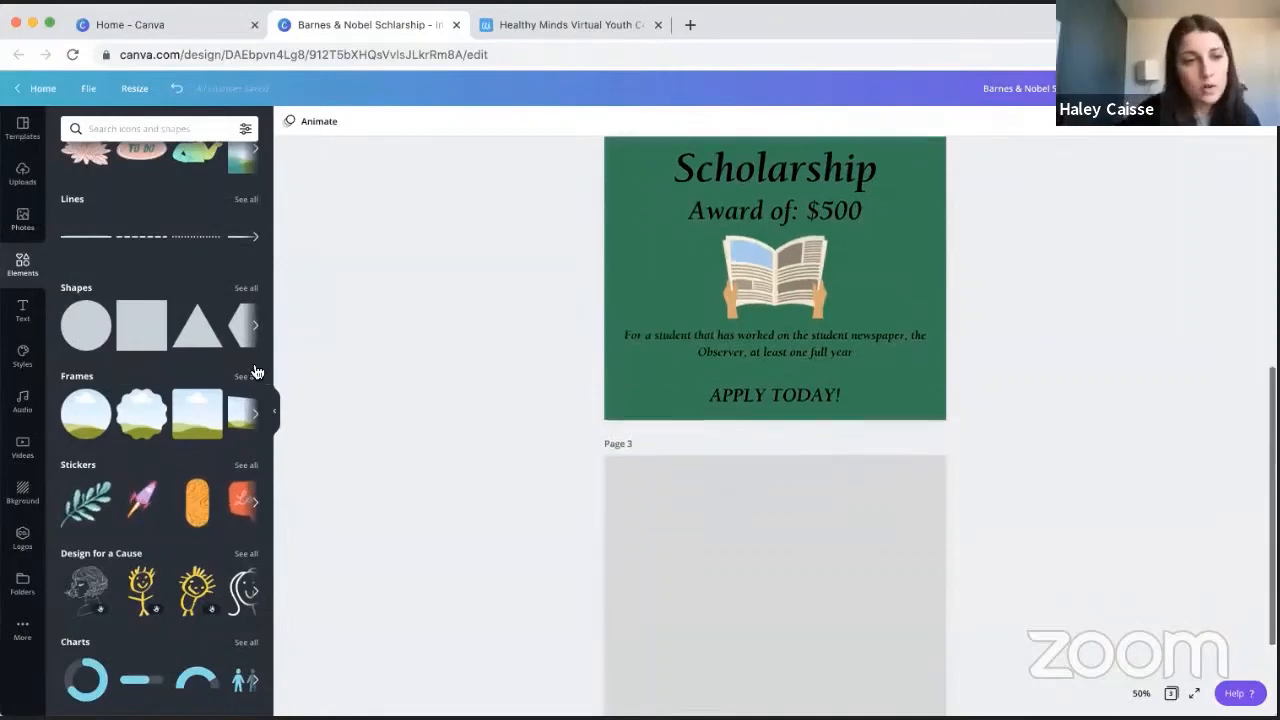
click(147, 410)
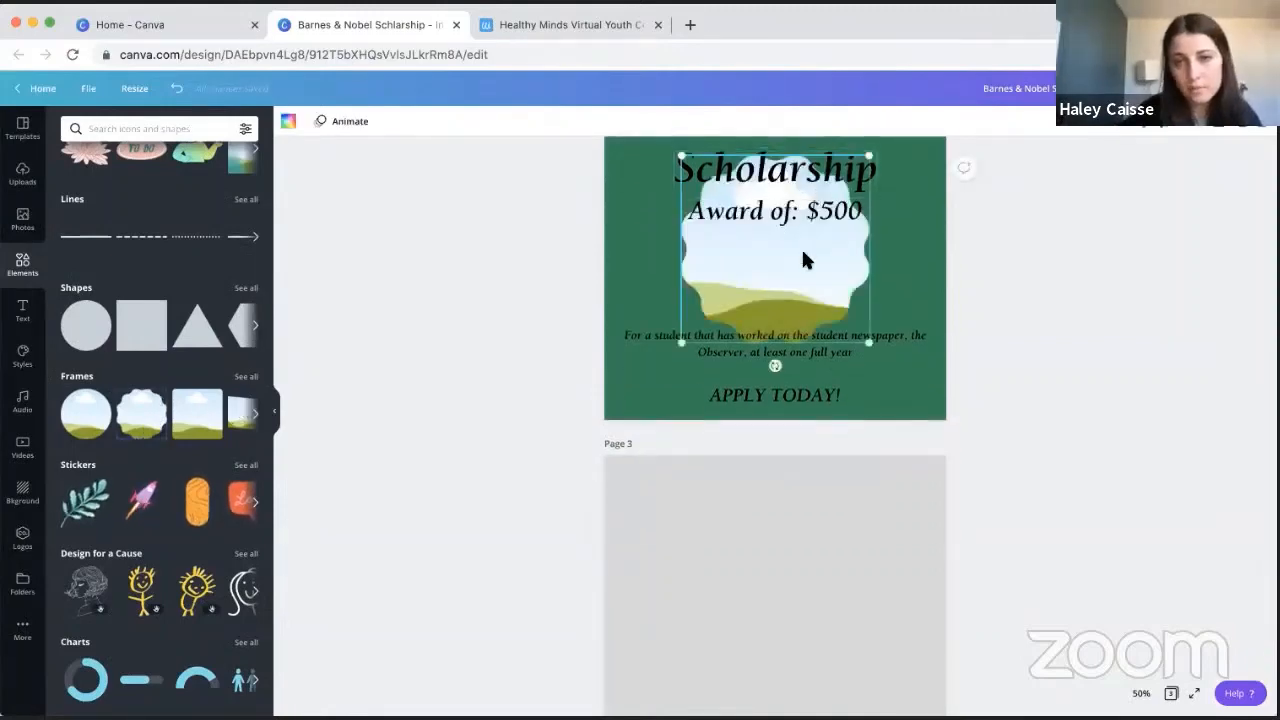
- Move the scalloped frame onto the gray page 3, enlarge it and center it on the page
drag(805, 260, 840, 545)
scroll(1063, 528, down, 2)
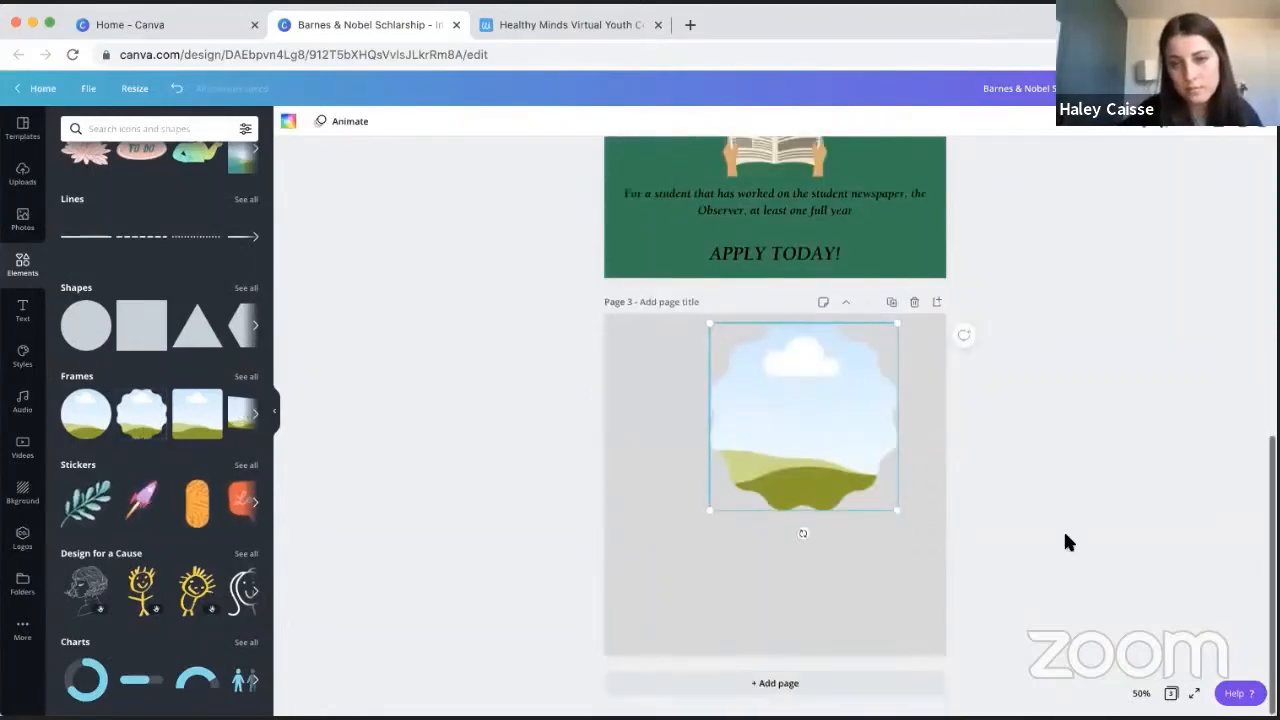
drag(896, 508, 955, 568)
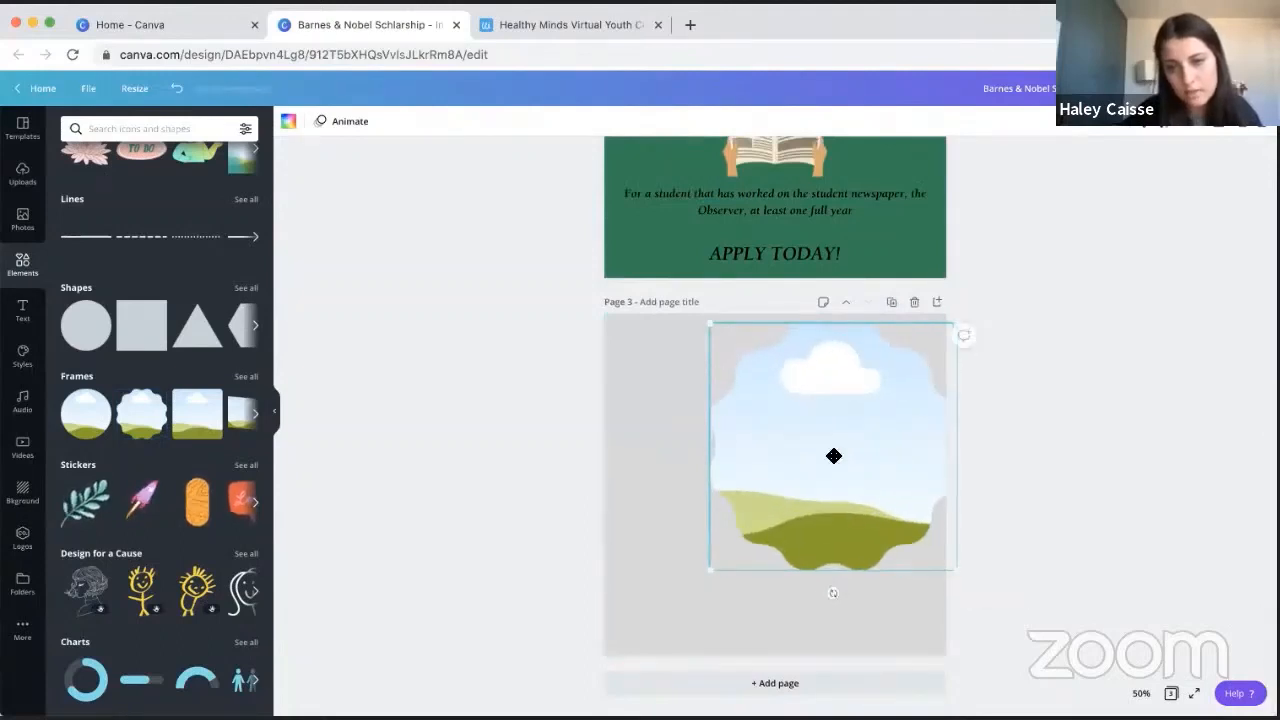
drag(834, 456, 805, 467)
- Search the photos for "newspaper" and fill the scalloped frame with the slanted newsprint close-up
click(22, 218)
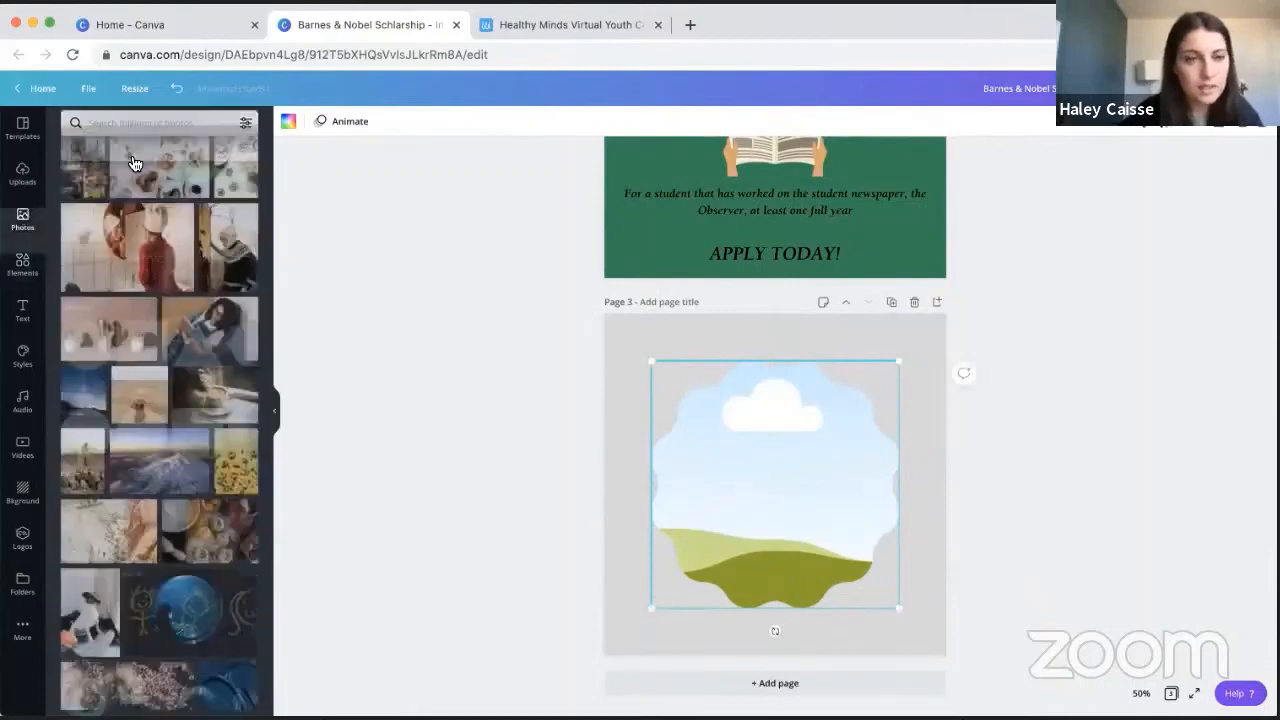
click(134, 128)
text(newspa)
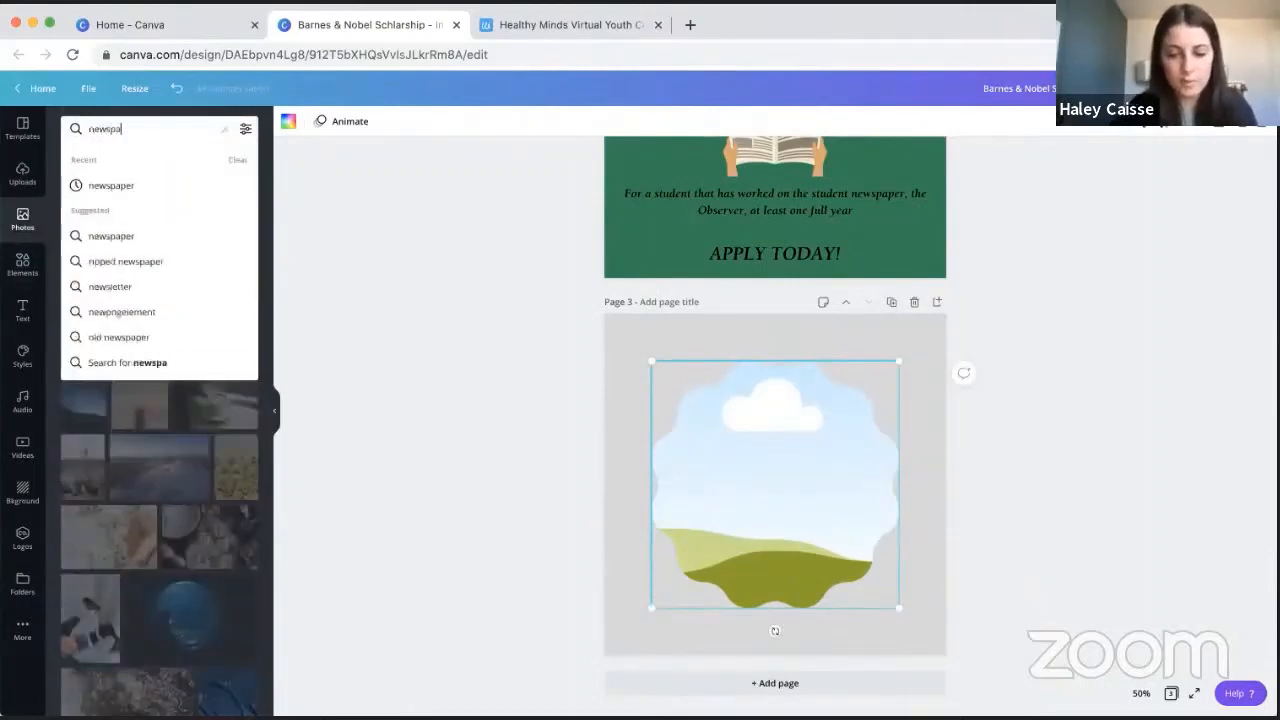
text(per)
click(110, 184)
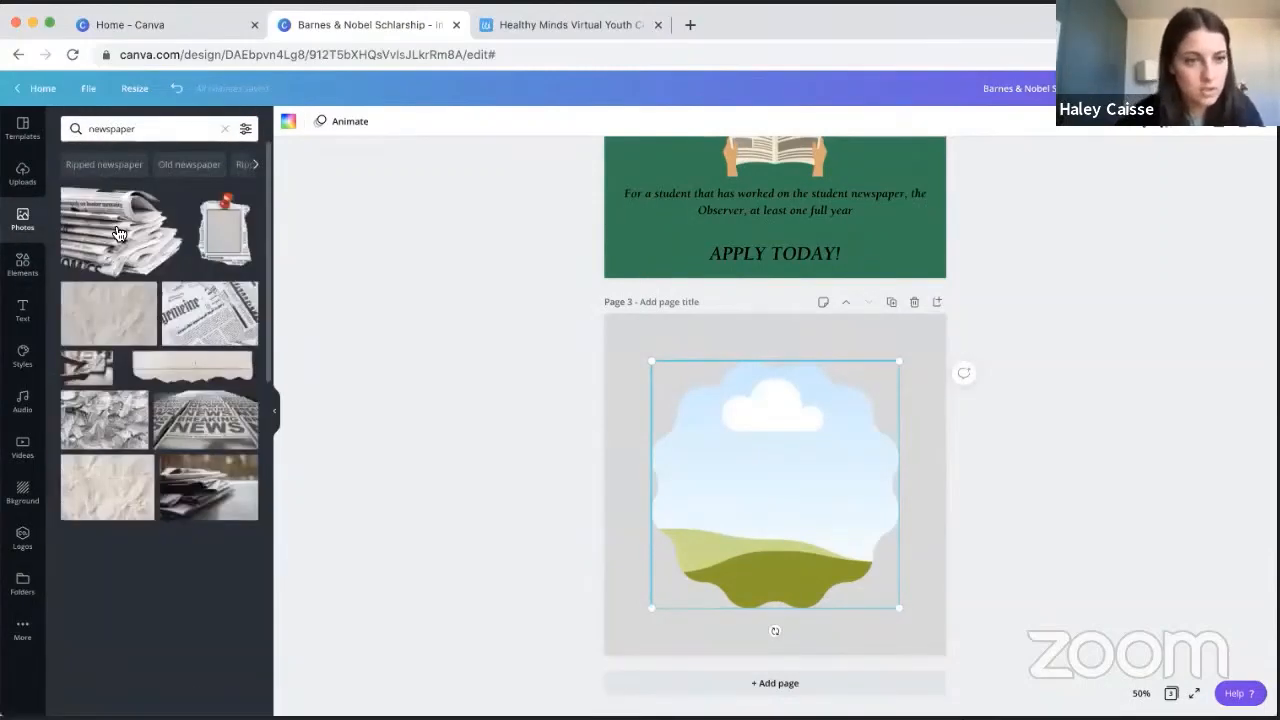
drag(218, 330, 705, 465)
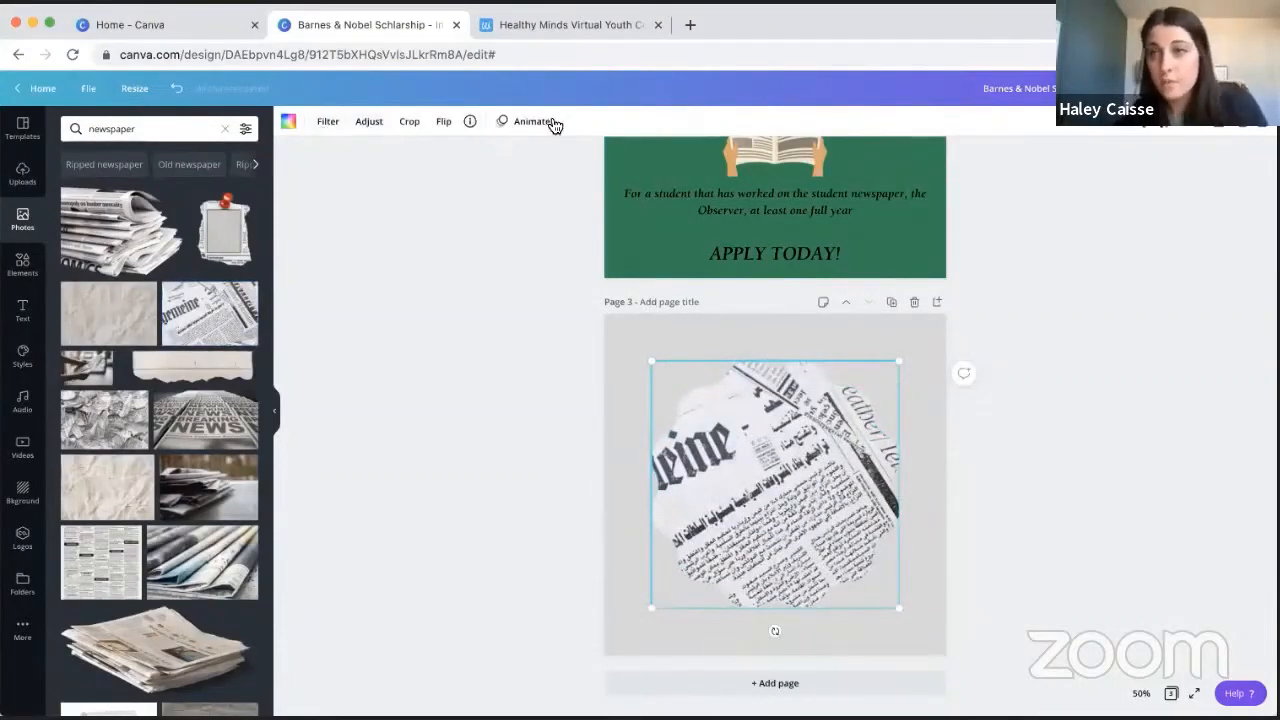
- Try the Summer, Cali, Solar, Epic and Peony filters on the framed newspaper photo, then apply the Street filter
click(368, 126)
click(338, 124)
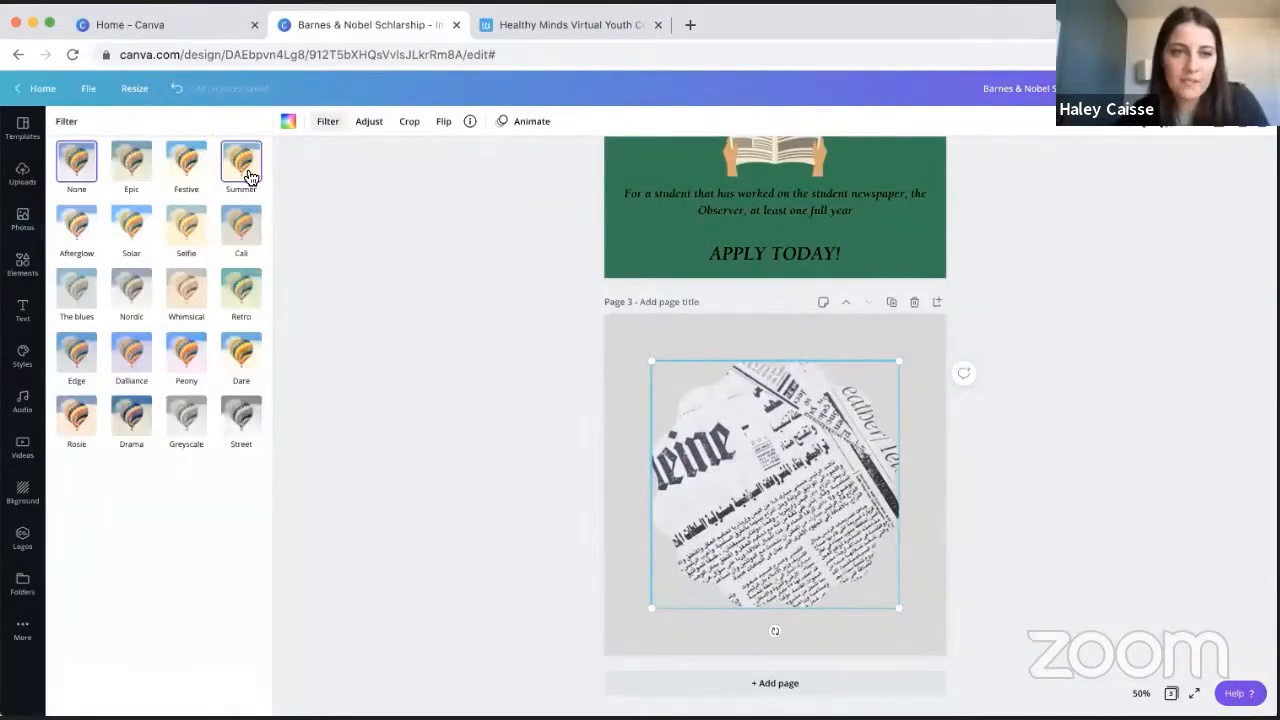
click(250, 177)
click(241, 228)
click(146, 222)
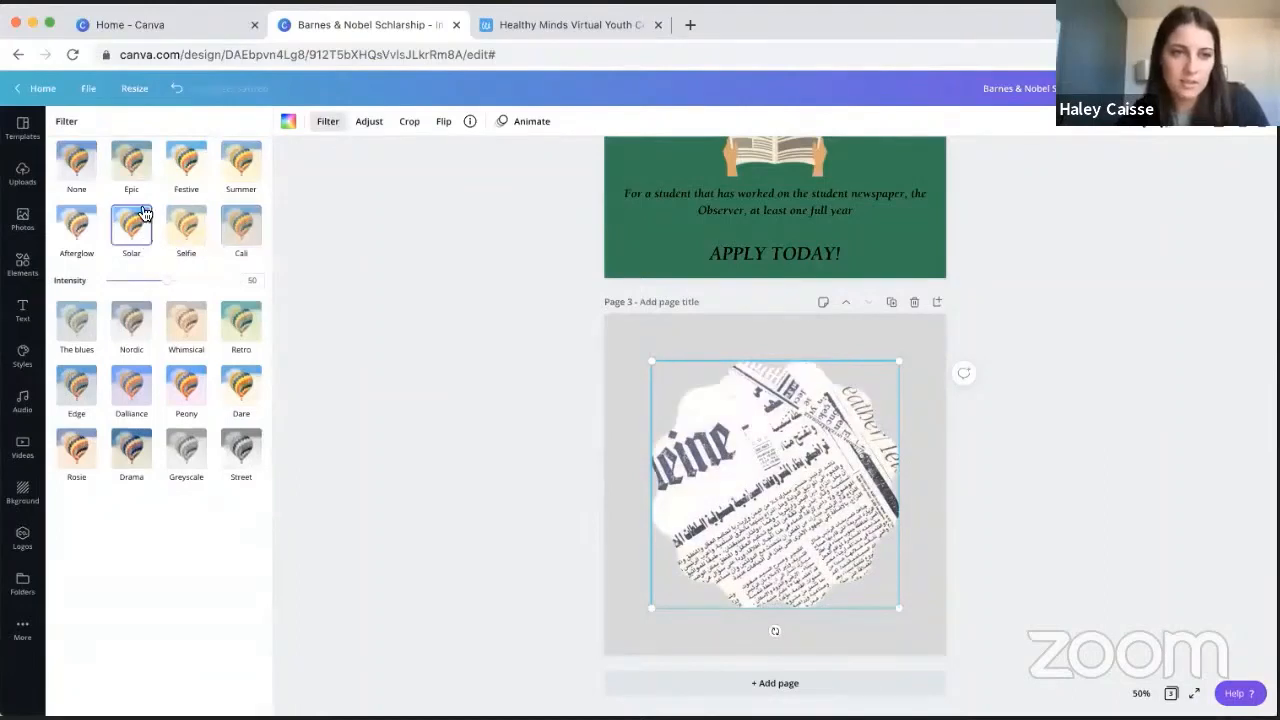
click(134, 168)
click(186, 378)
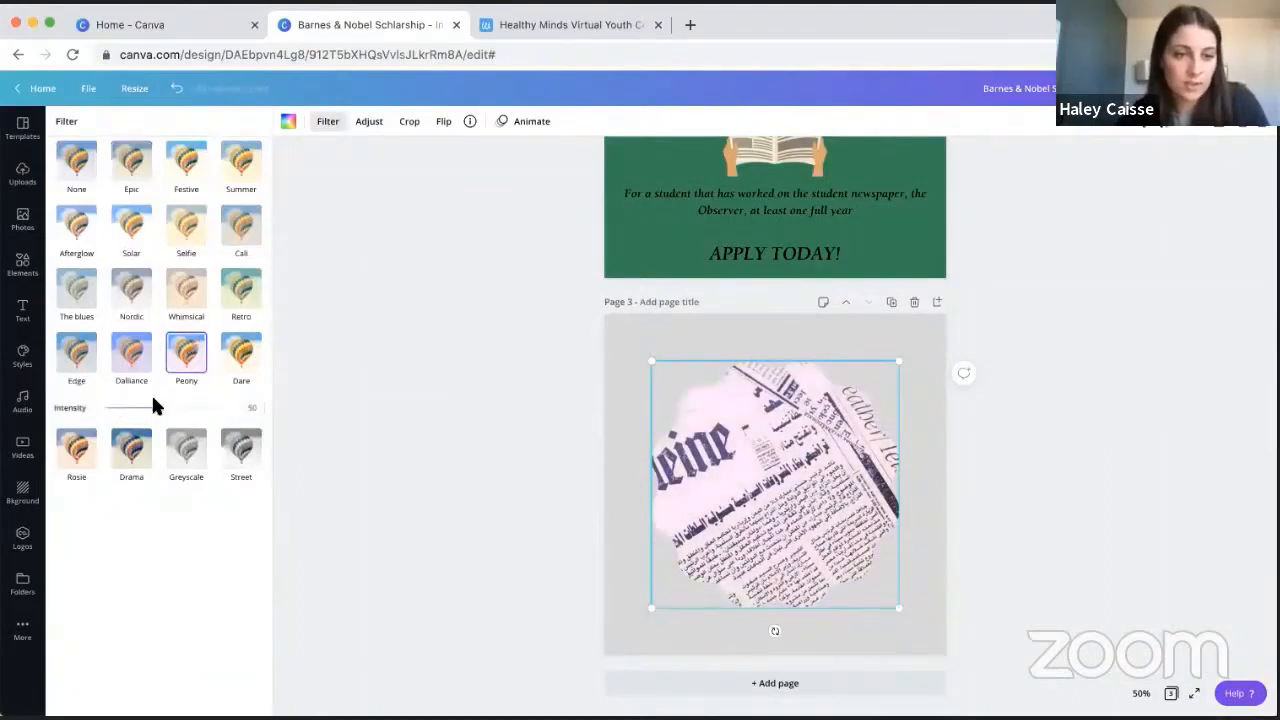
mouse_move(155, 405)
mouse_down()
mouse_move(163, 413)
mouse_move(109, 411)
mouse_move(172, 408)
mouse_up()
click(228, 452)
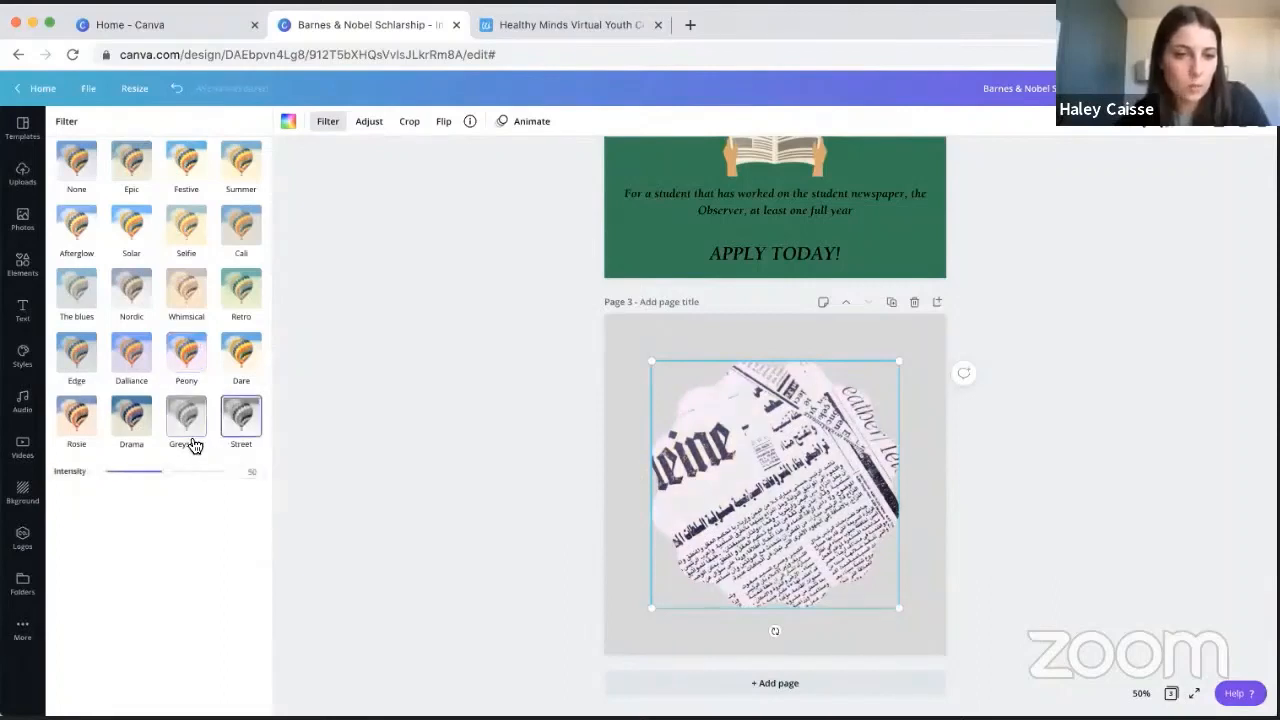
- Try the The blues, Solar and Summer filters on the framed newspaper photo, then set its filter to None
click(80, 305)
click(148, 222)
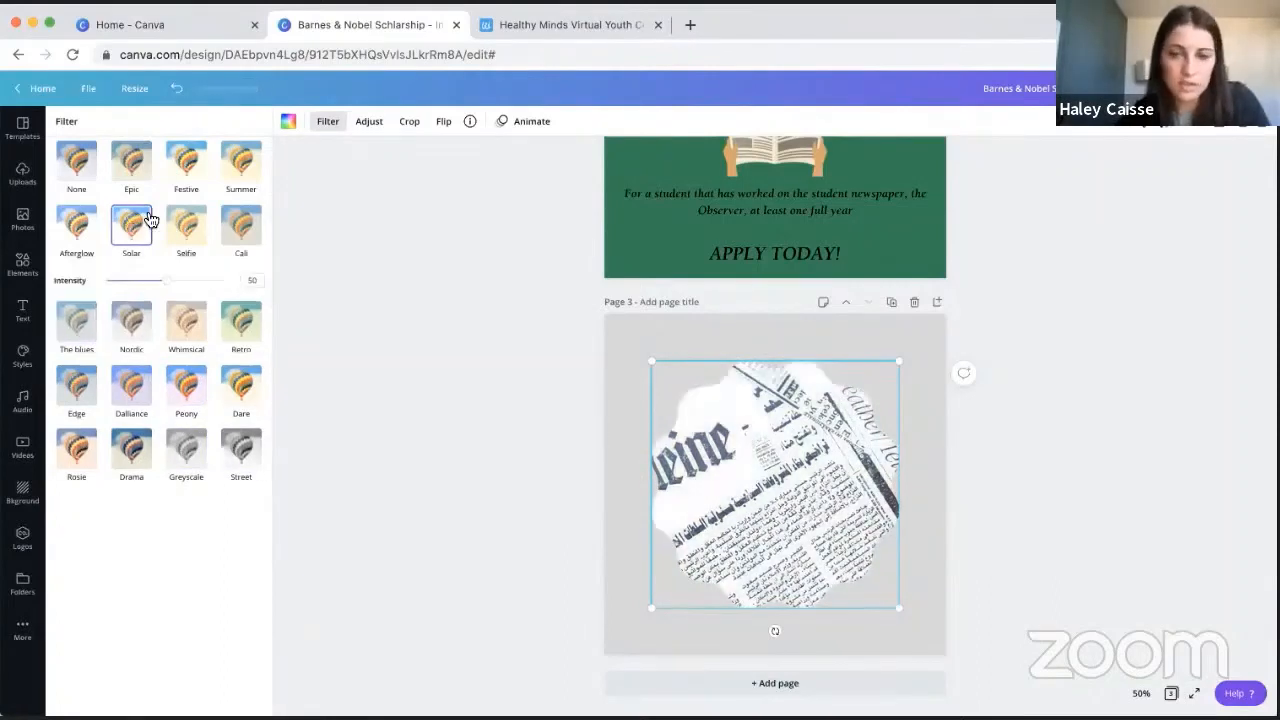
click(241, 163)
click(78, 168)
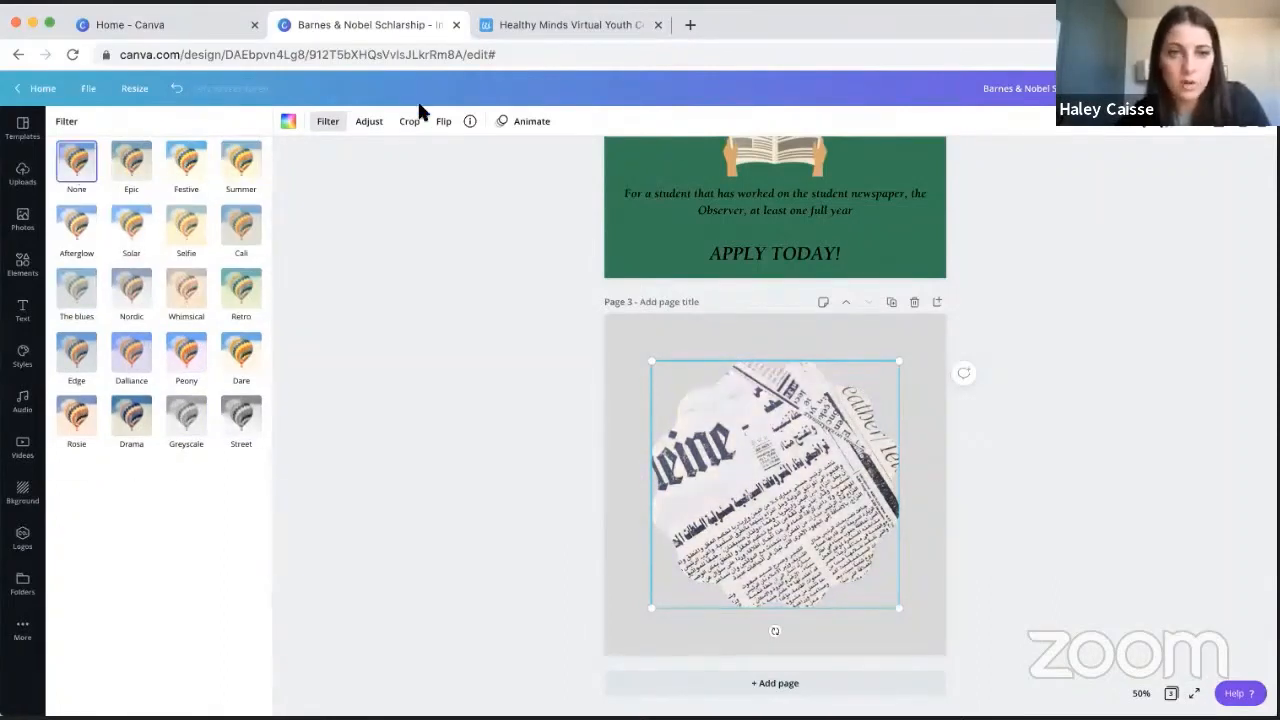
- Try a tint of -30 and a slight blur on the newspaper photo, then reset all its adjustments
click(378, 129)
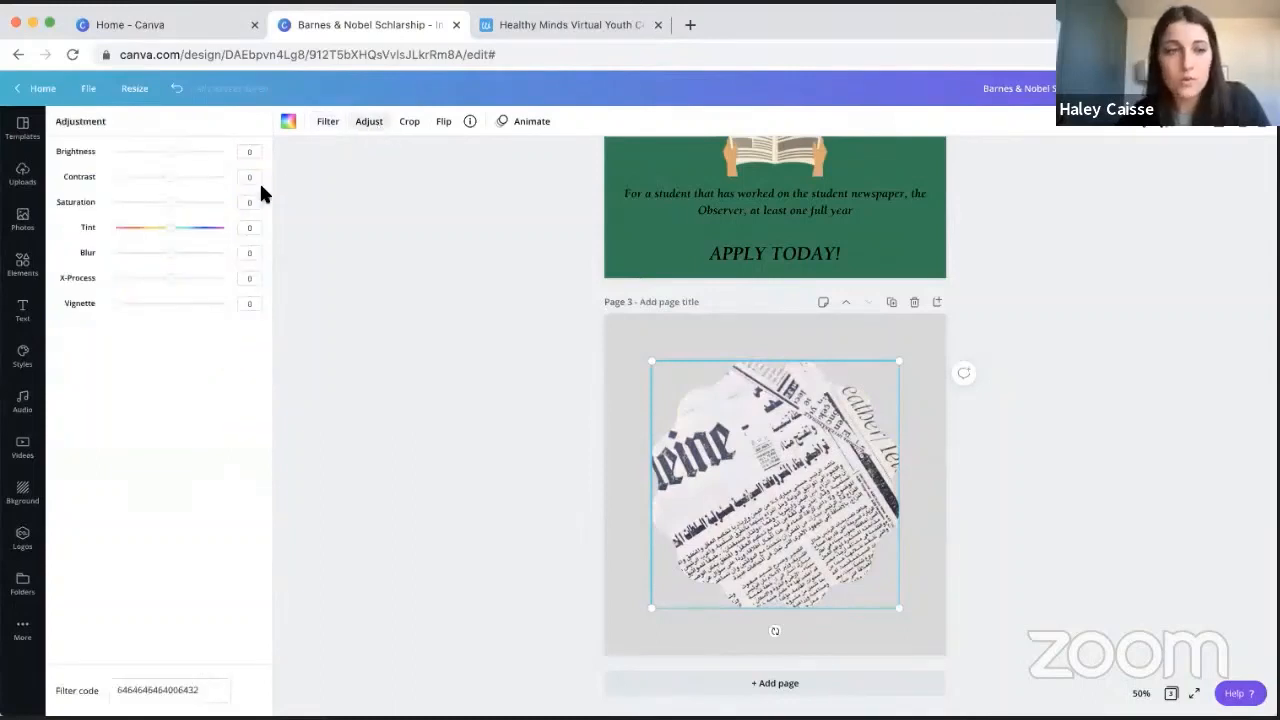
drag(171, 152, 171, 180)
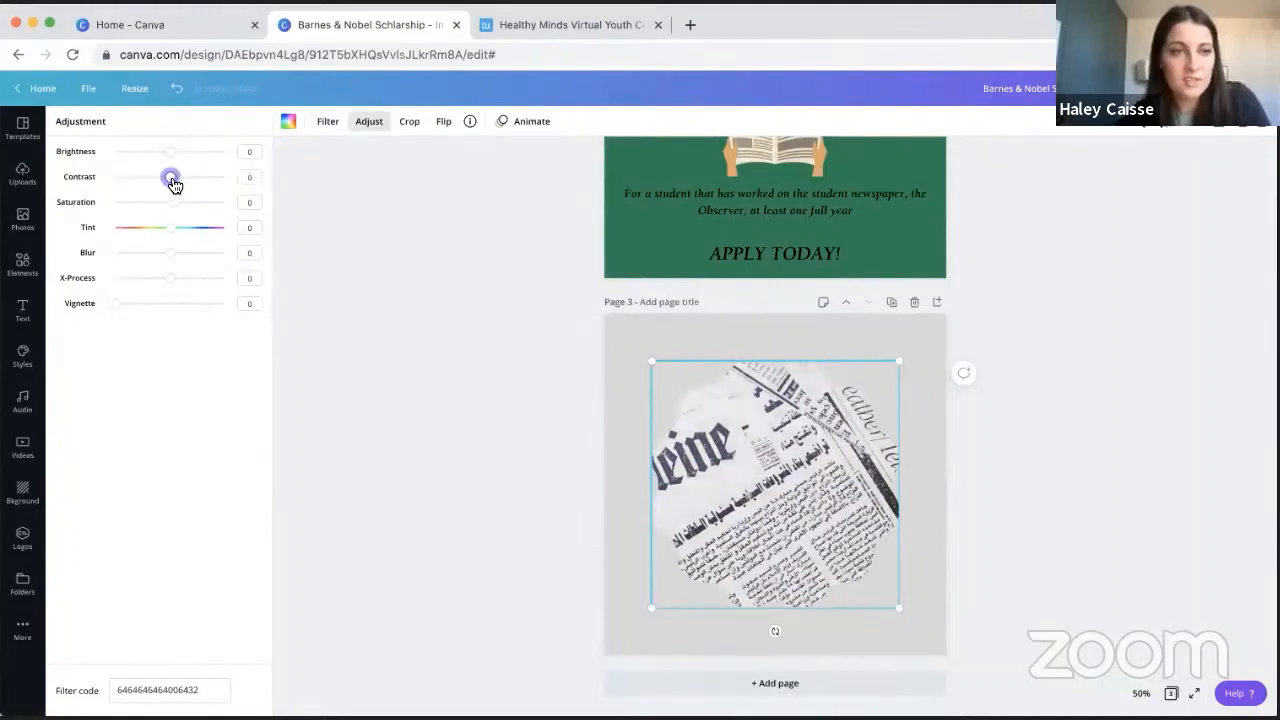
drag(189, 235, 170, 254)
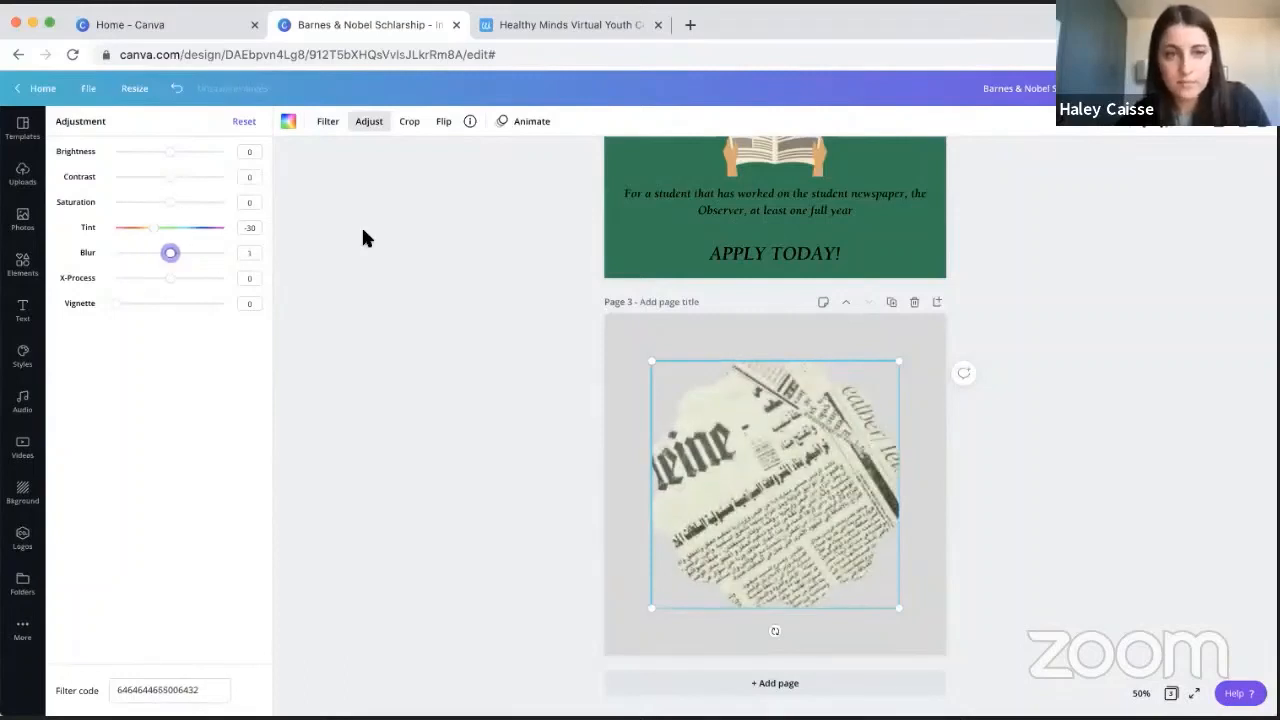
click(245, 123)
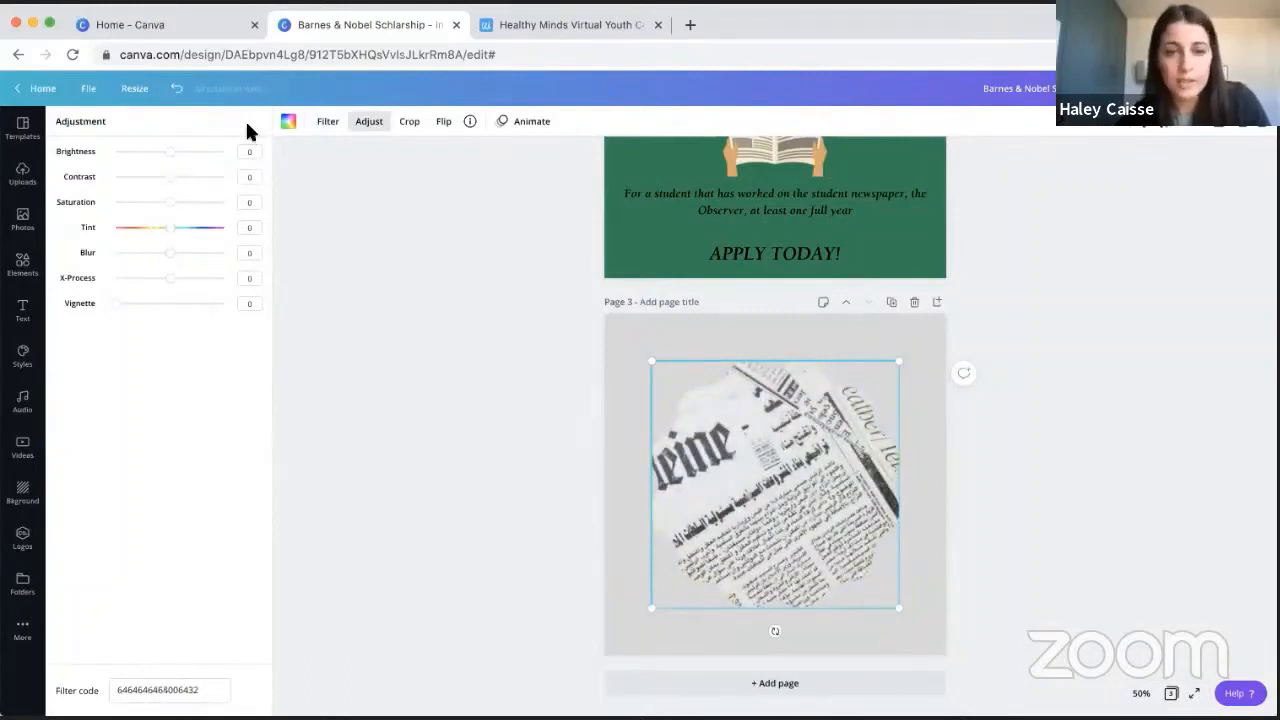
- Crop the newspaper photo by shifting it inside the scalloped frame so that more of the large headline word shows
click(410, 124)
double_click(761, 460)
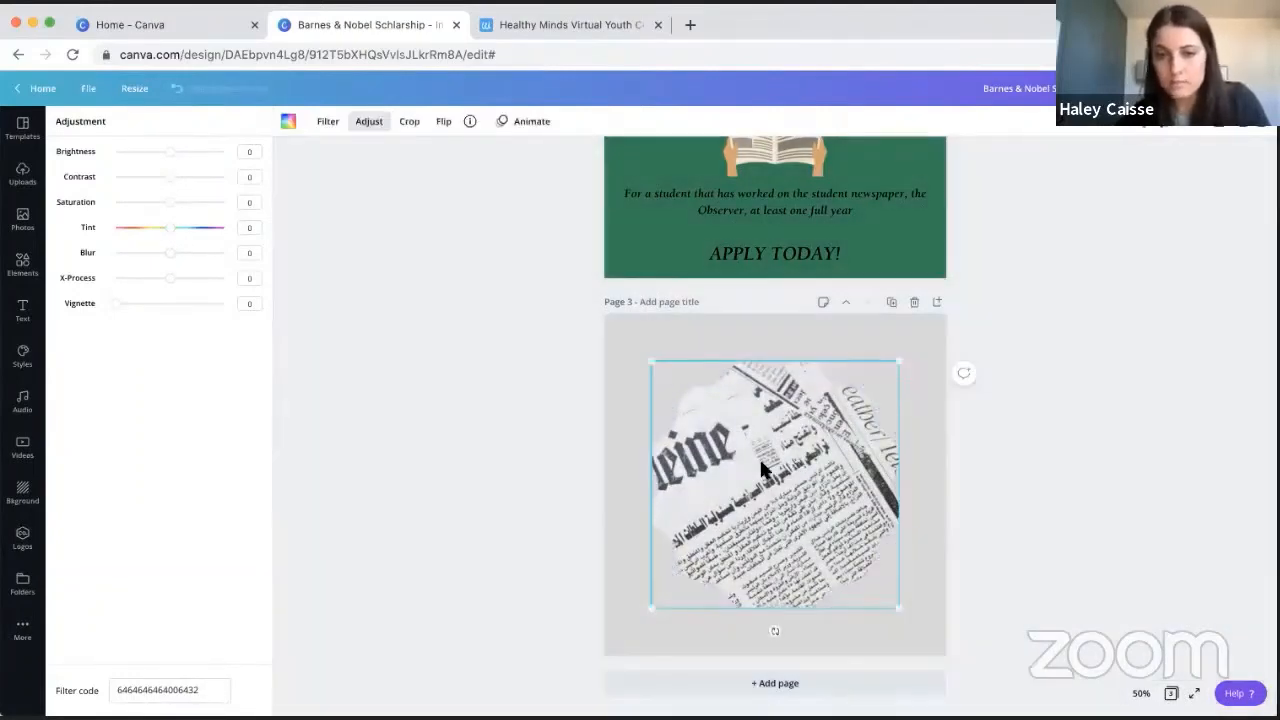
click(410, 122)
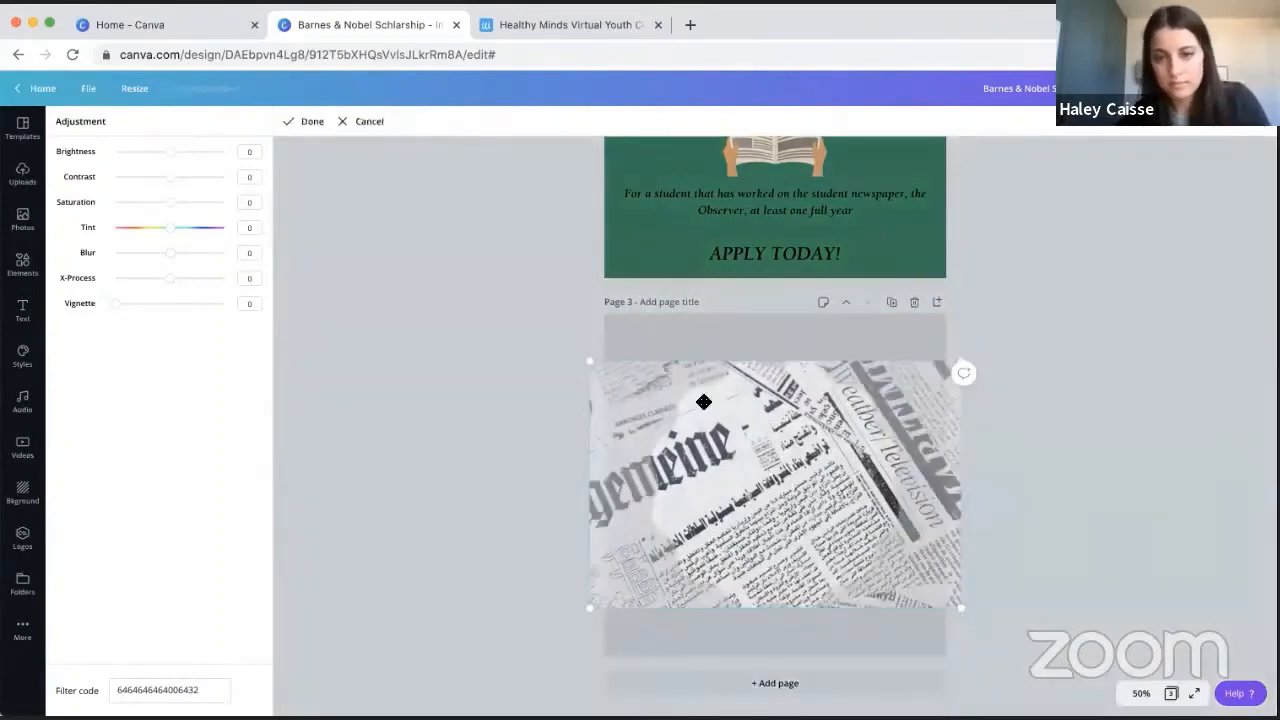
drag(761, 424, 821, 438)
click(1153, 403)
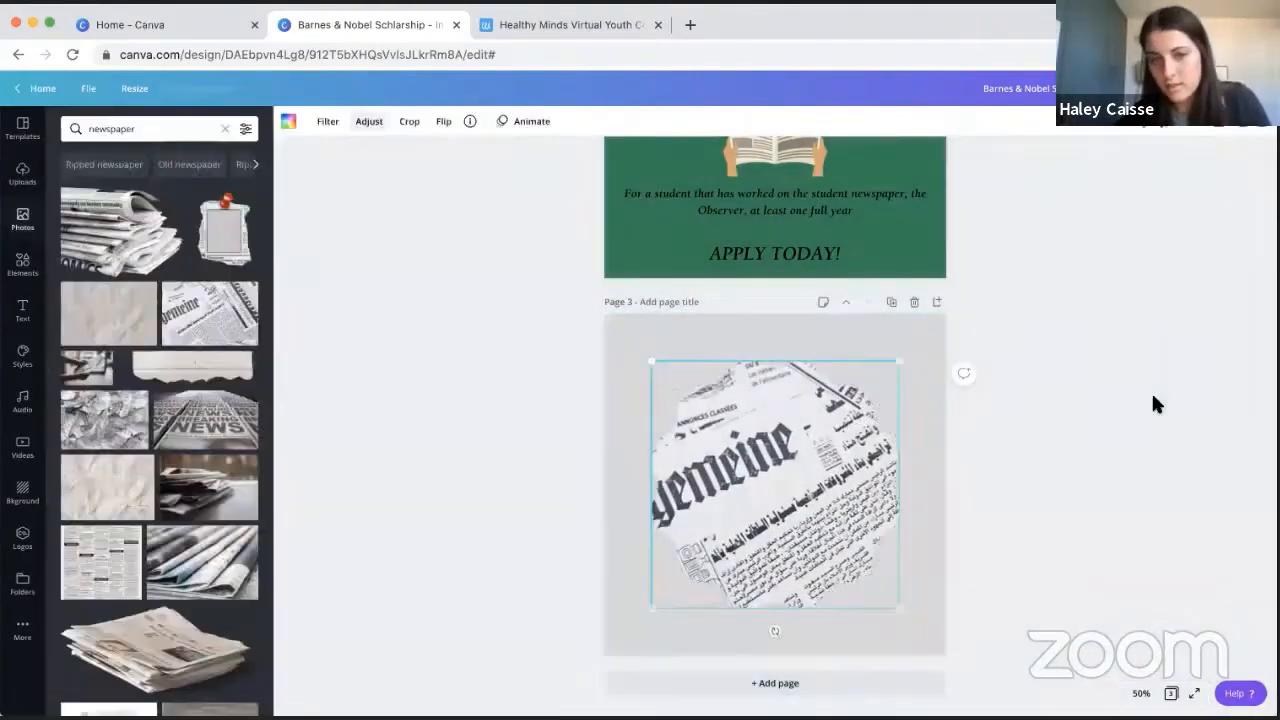
- Flip the framed newspaper photo horizontally and vertically, then flip it back in both directions
click(445, 125)
click(483, 156)
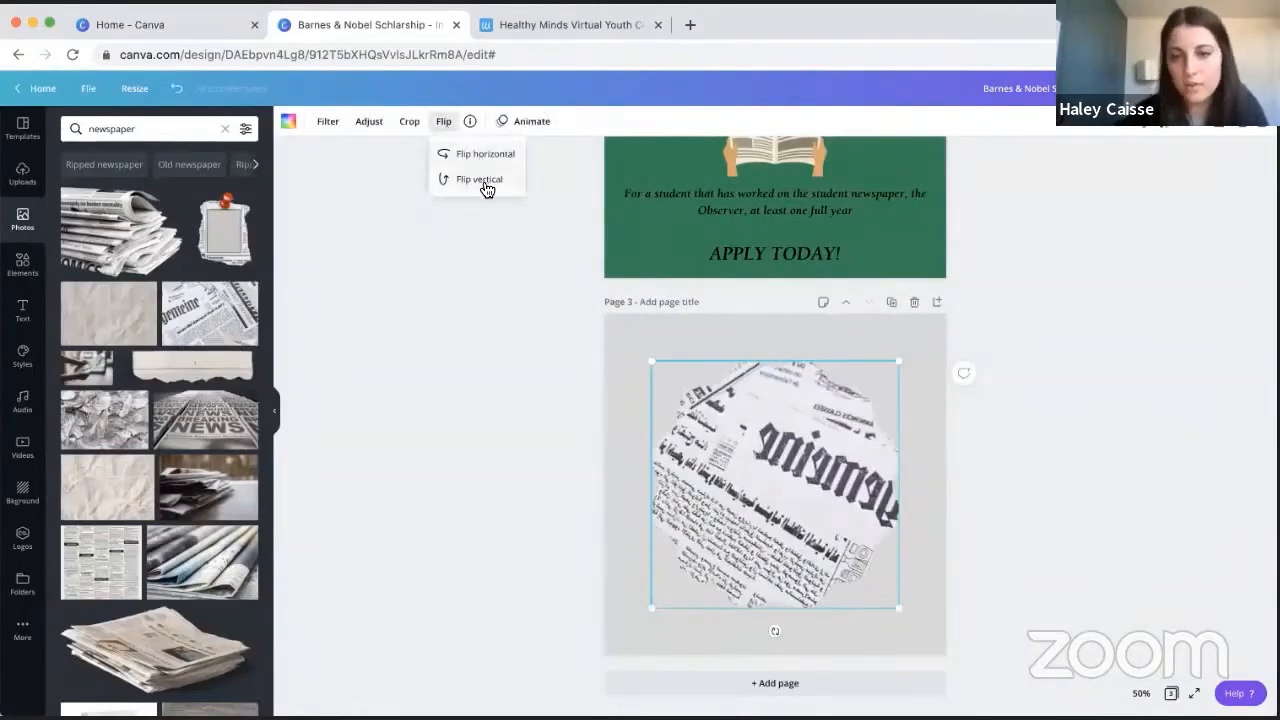
click(484, 182)
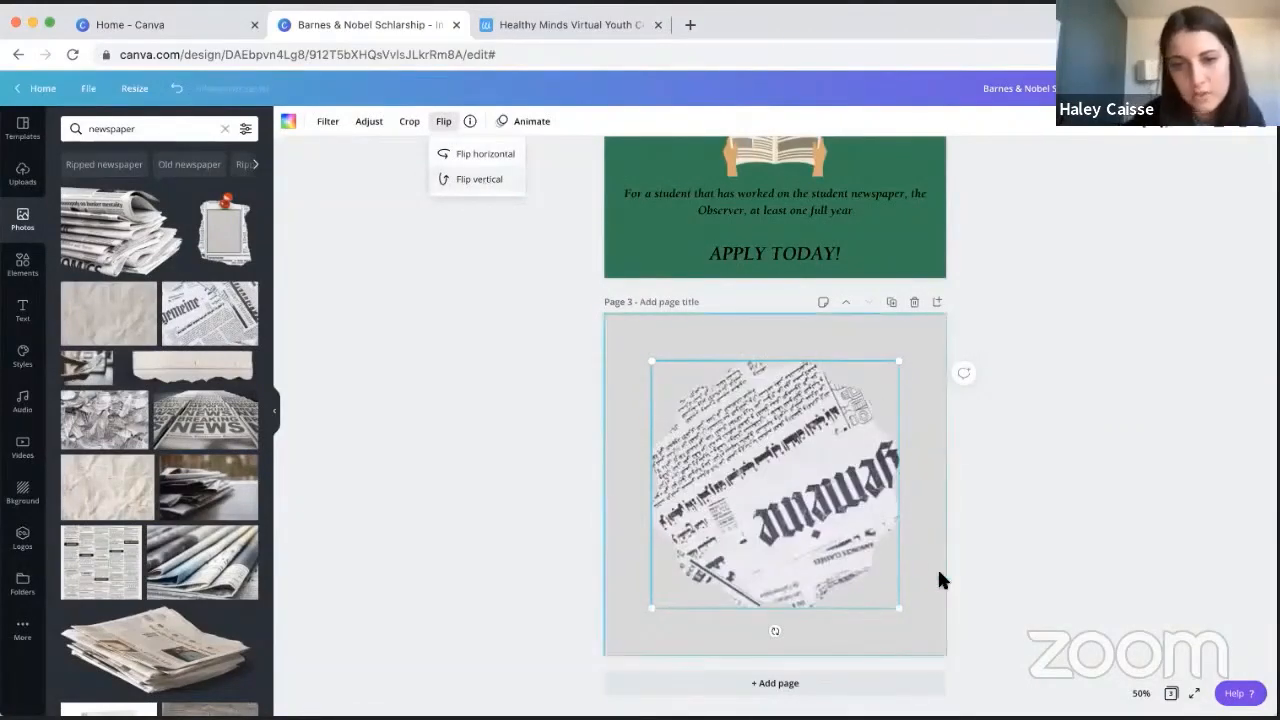
click(487, 157)
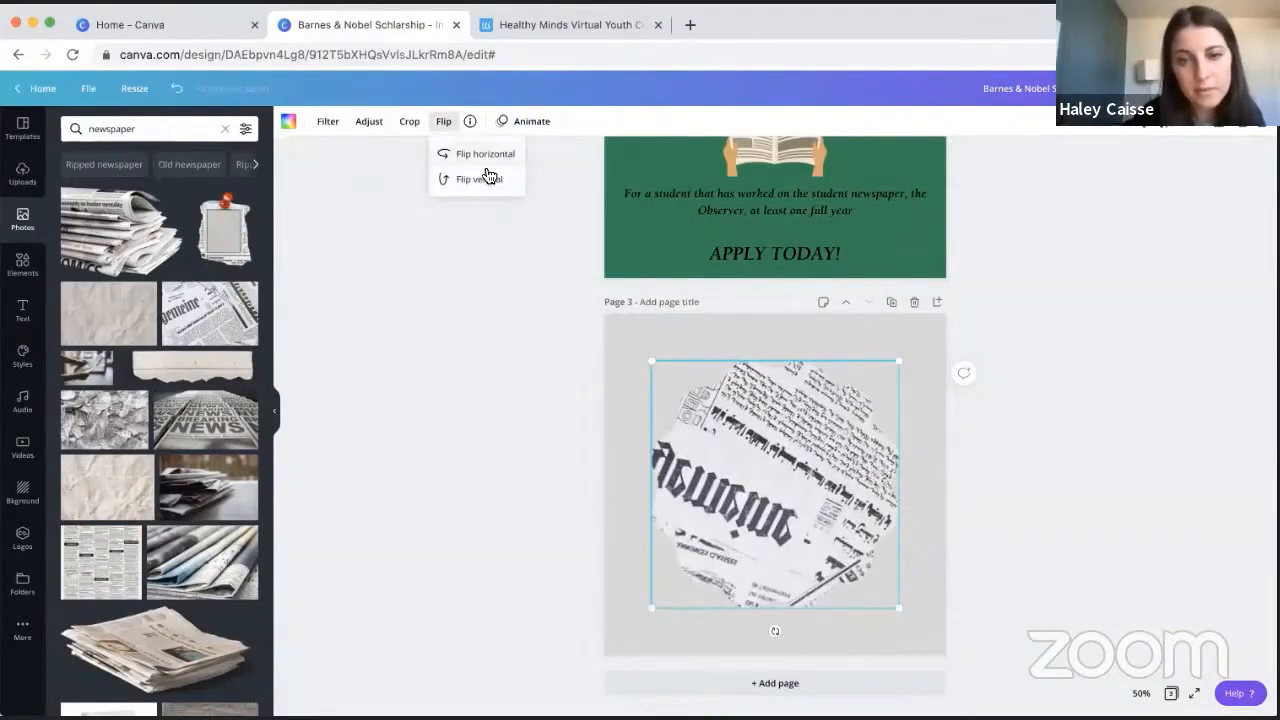
click(488, 186)
click(511, 457)
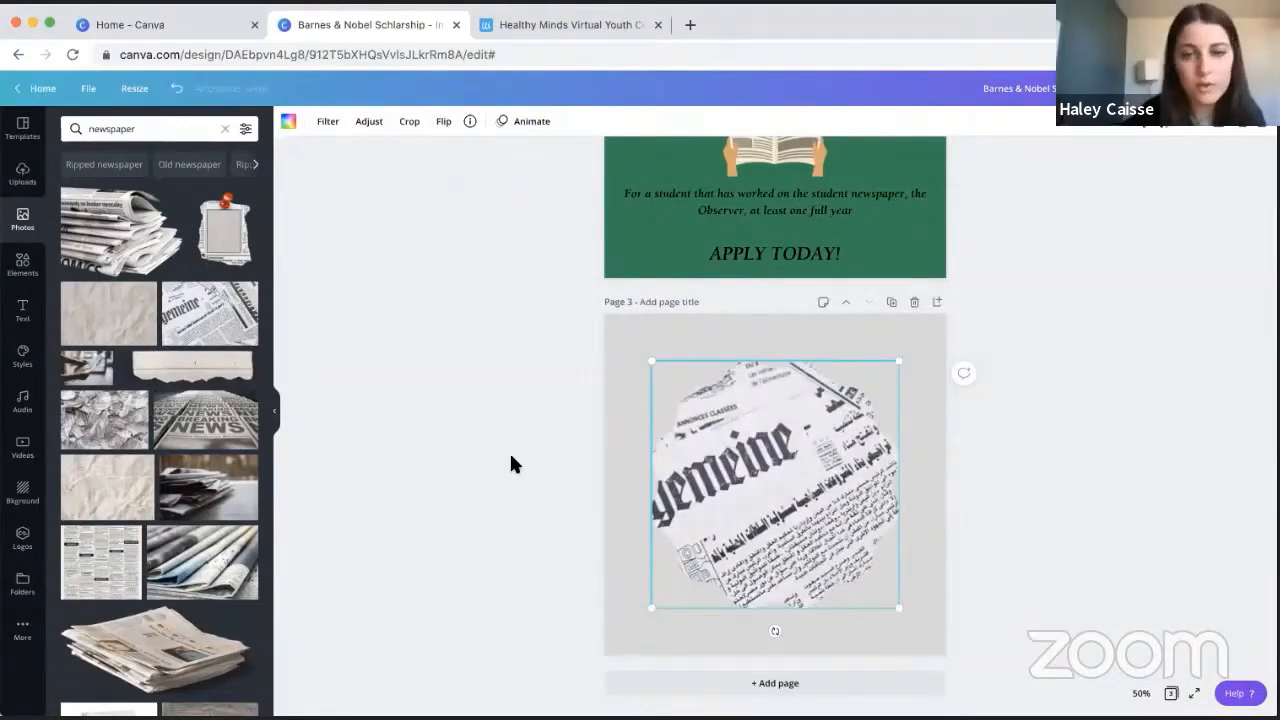
- Undo the most recent flips of the framed newspaper photo
click(178, 92)
click(178, 92)
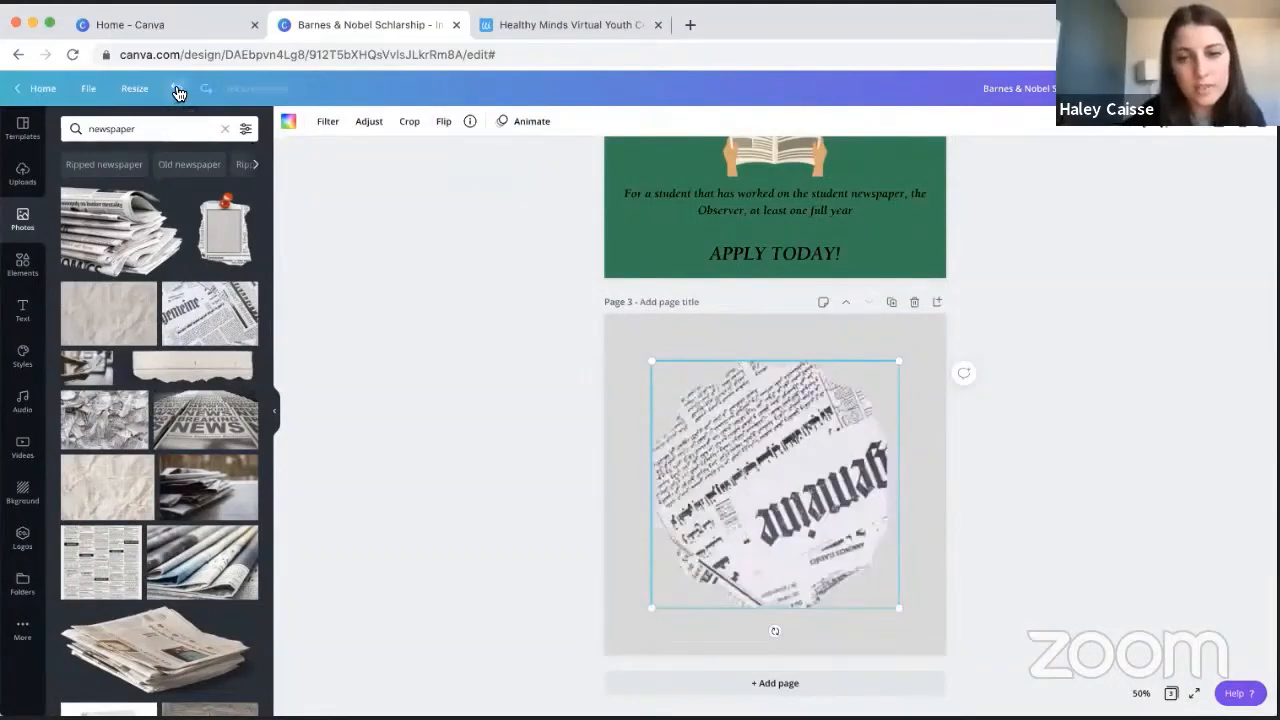
click(178, 92)
click(178, 92)
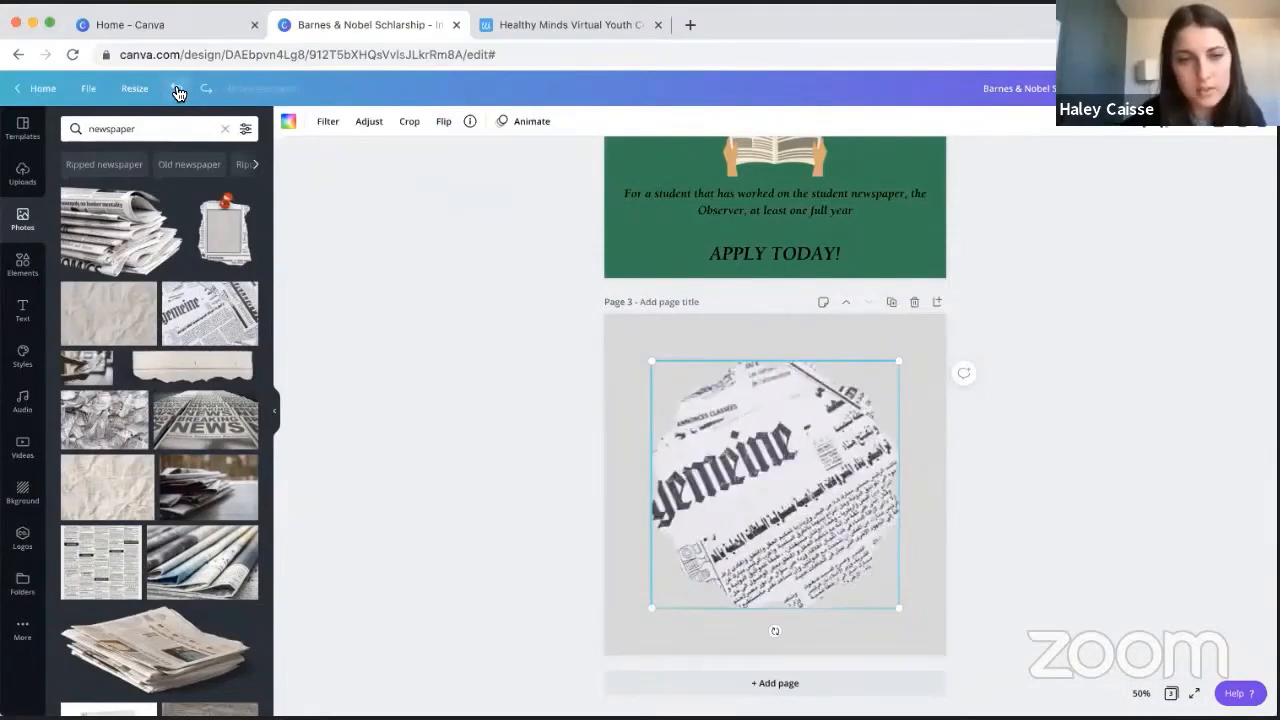
- Delete the scalloped frame and its newspaper photo from page 3
click(363, 251)
click(736, 481)
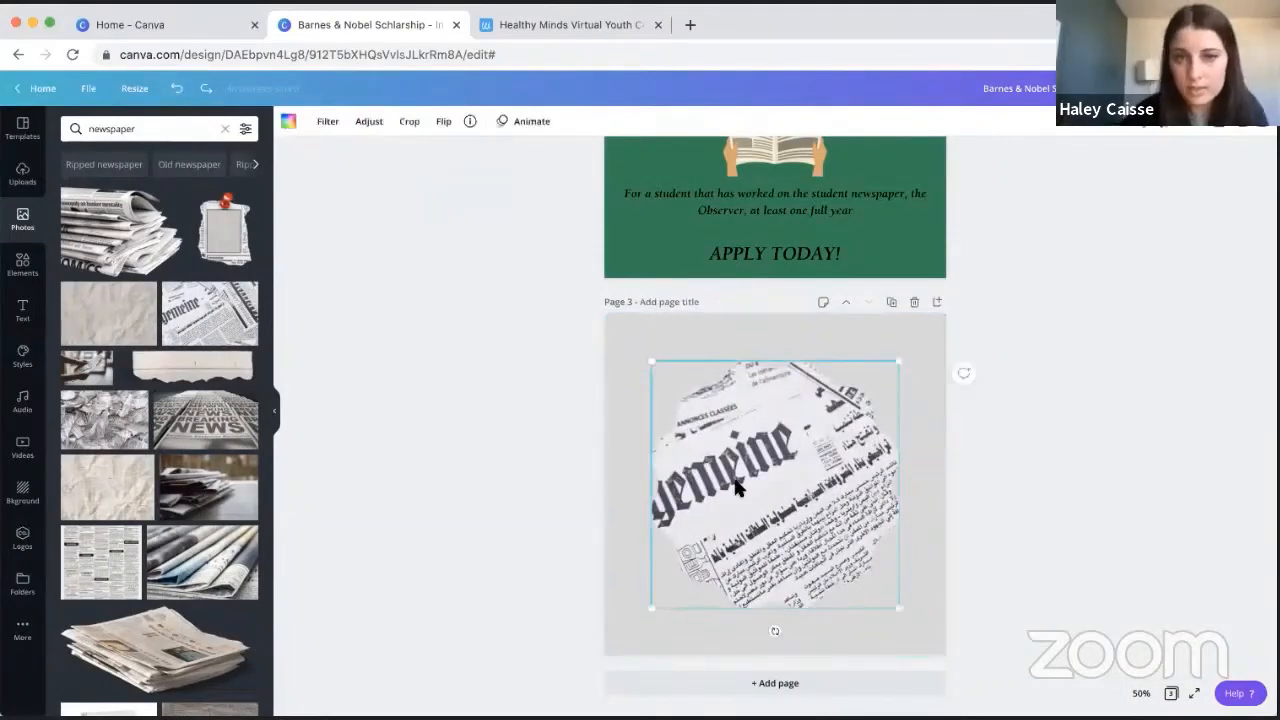
key(Delete)
key(Delete)
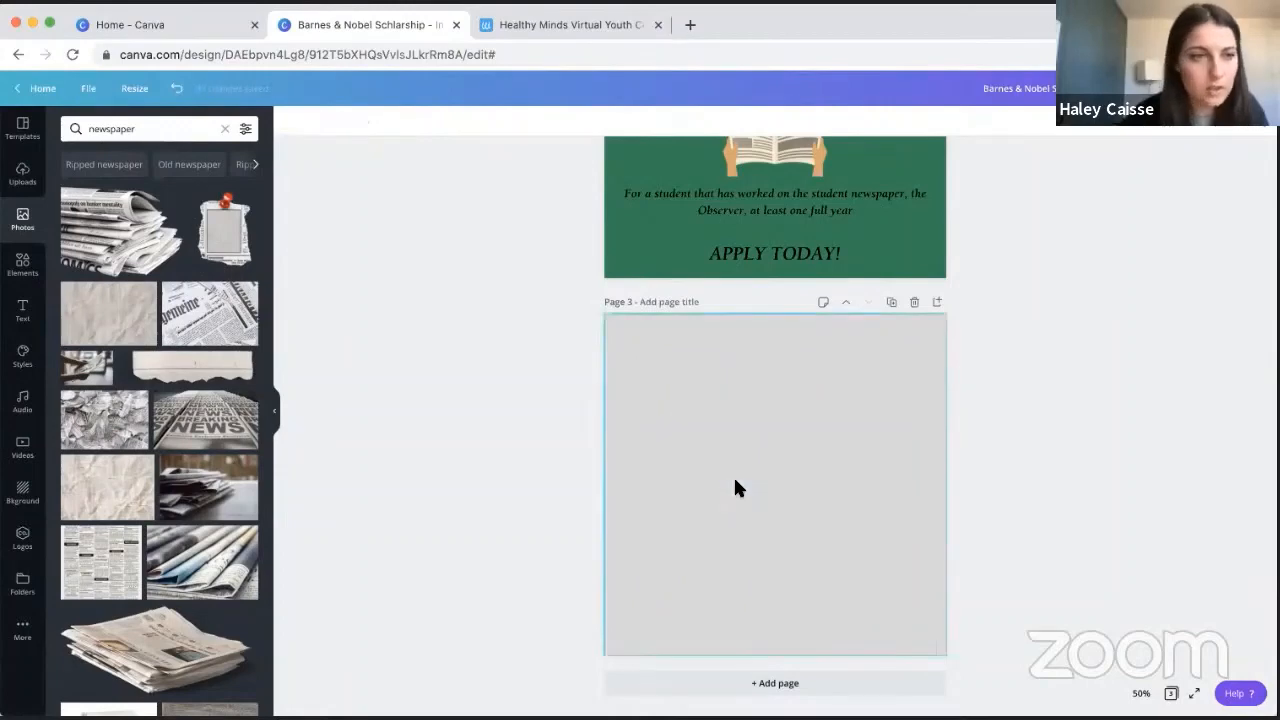
- Clear the photo search and browse the full Shapes collection in the design elements
click(229, 128)
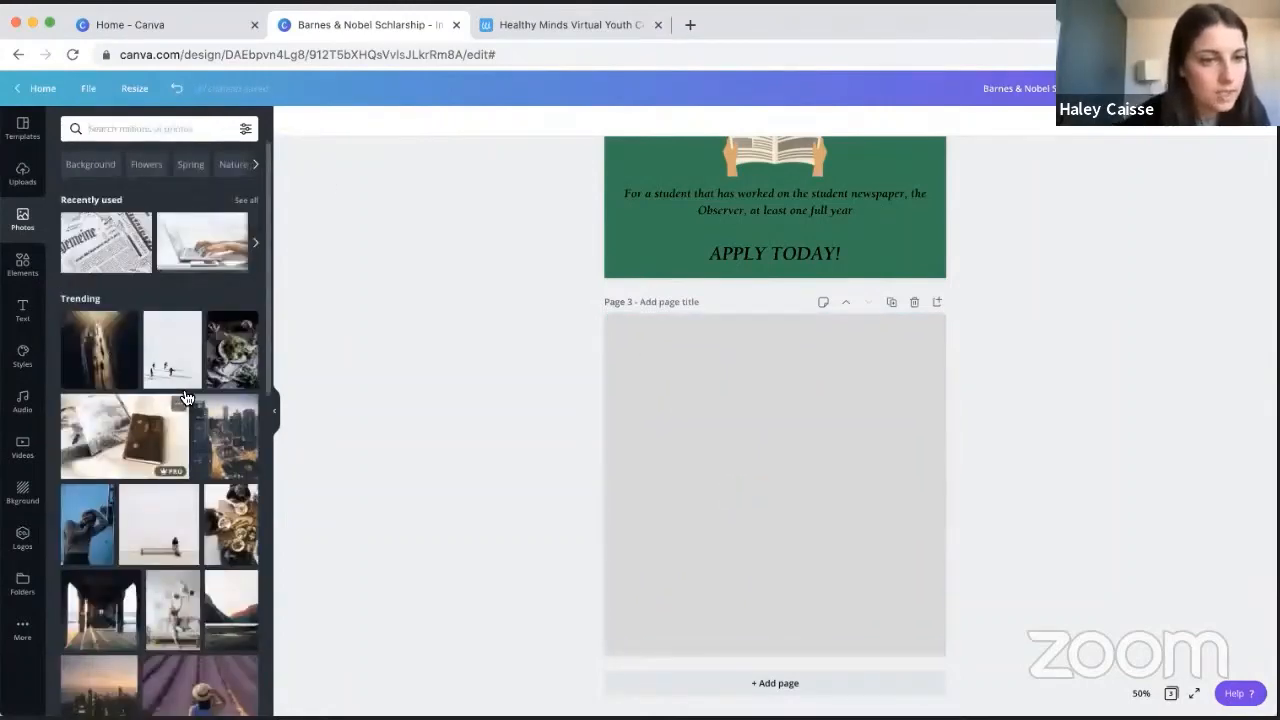
click(22, 263)
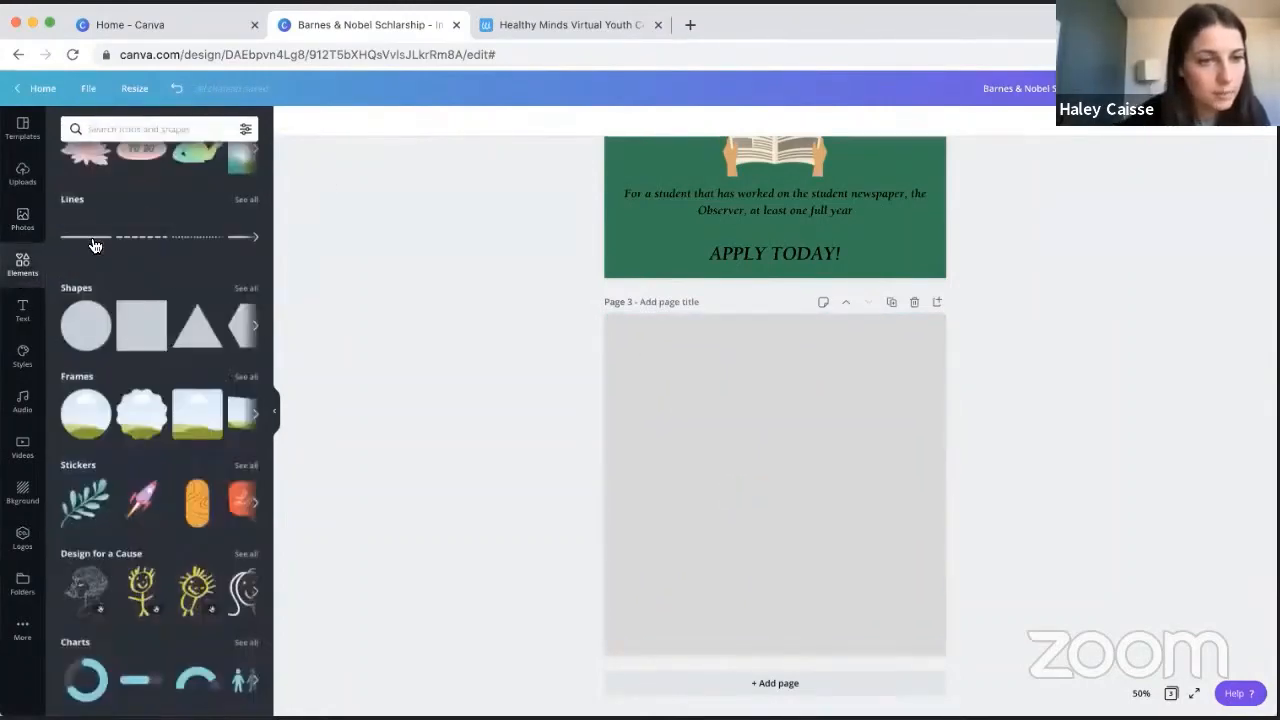
click(246, 288)
scroll(200, 310, down, 10)
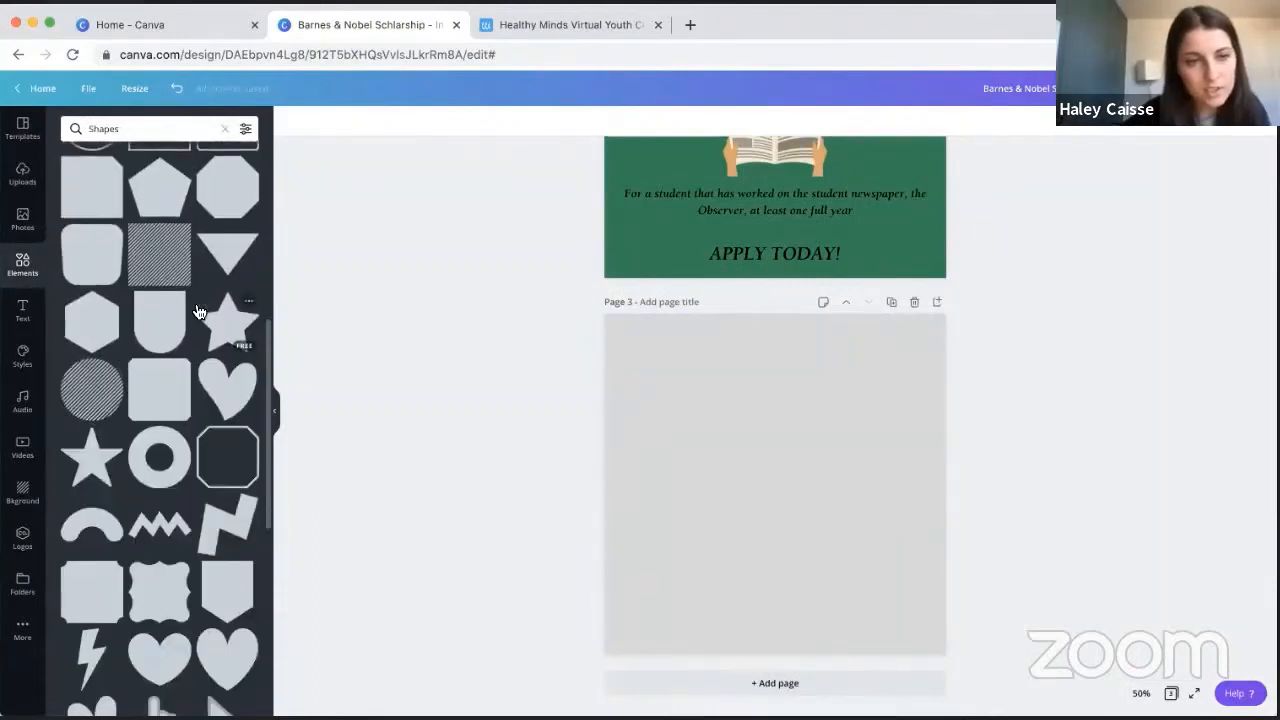
scroll(199, 312, down, 3)
click(223, 133)
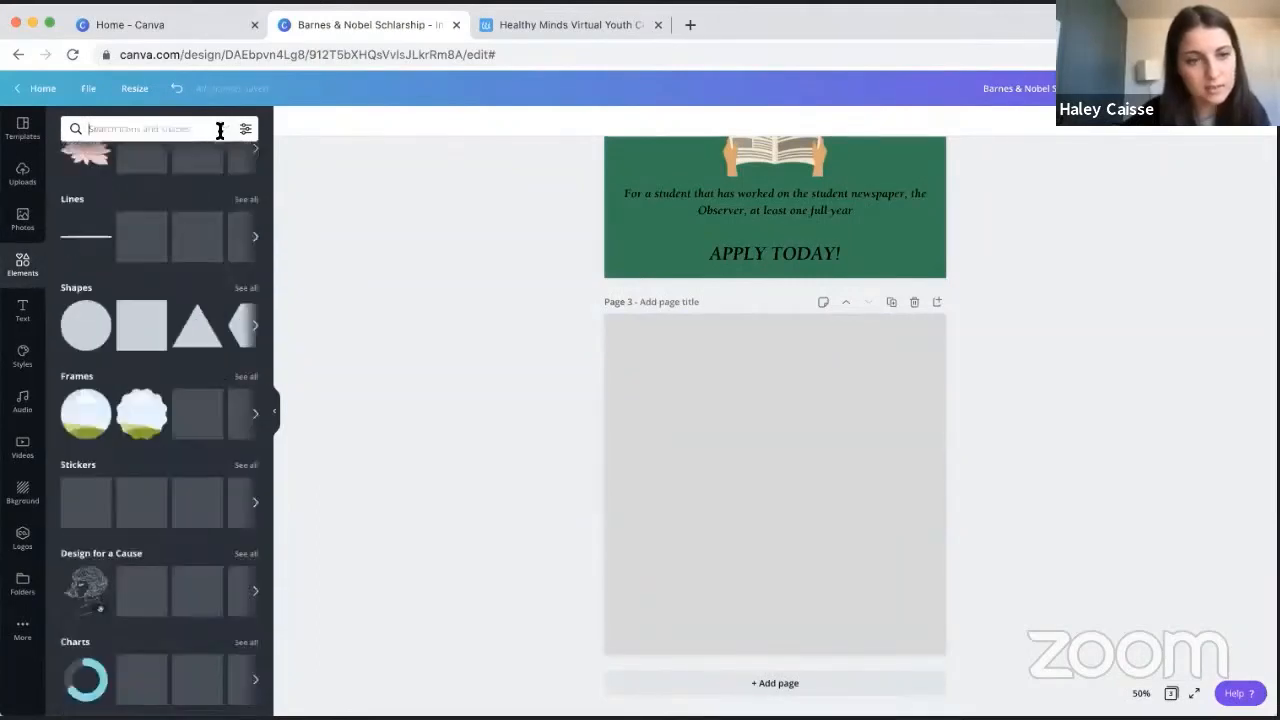
- View the full Stickers collection in the design elements and return to the overview
scroll(153, 322, down, 2)
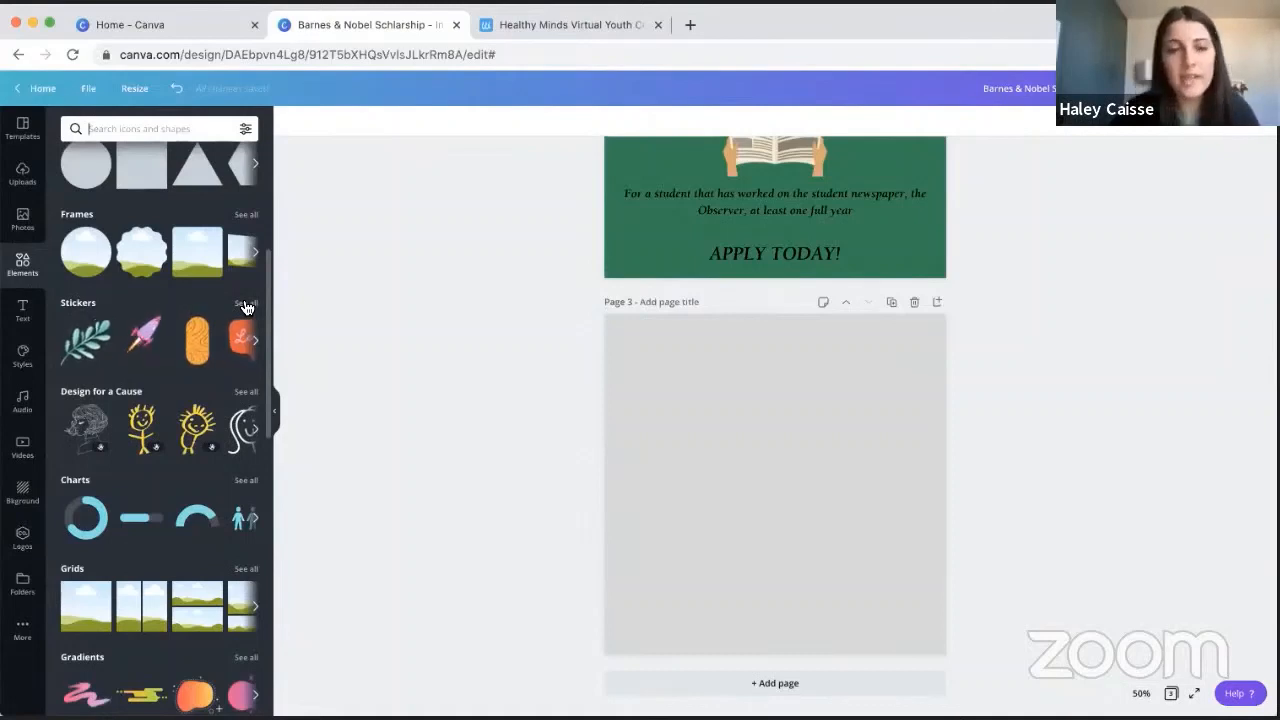
click(245, 302)
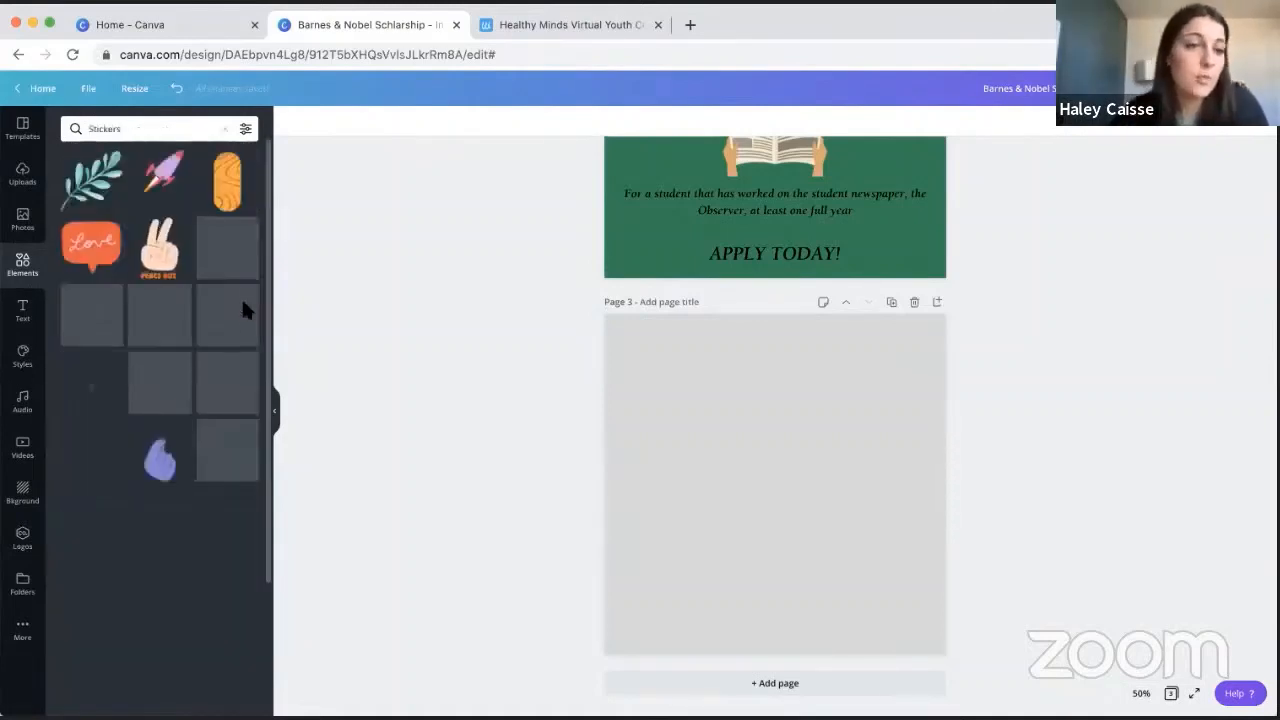
click(224, 128)
- Browse the Charts collection, insert the green stacked row chart on page 3 and delete it again
scroll(234, 300, down, 2)
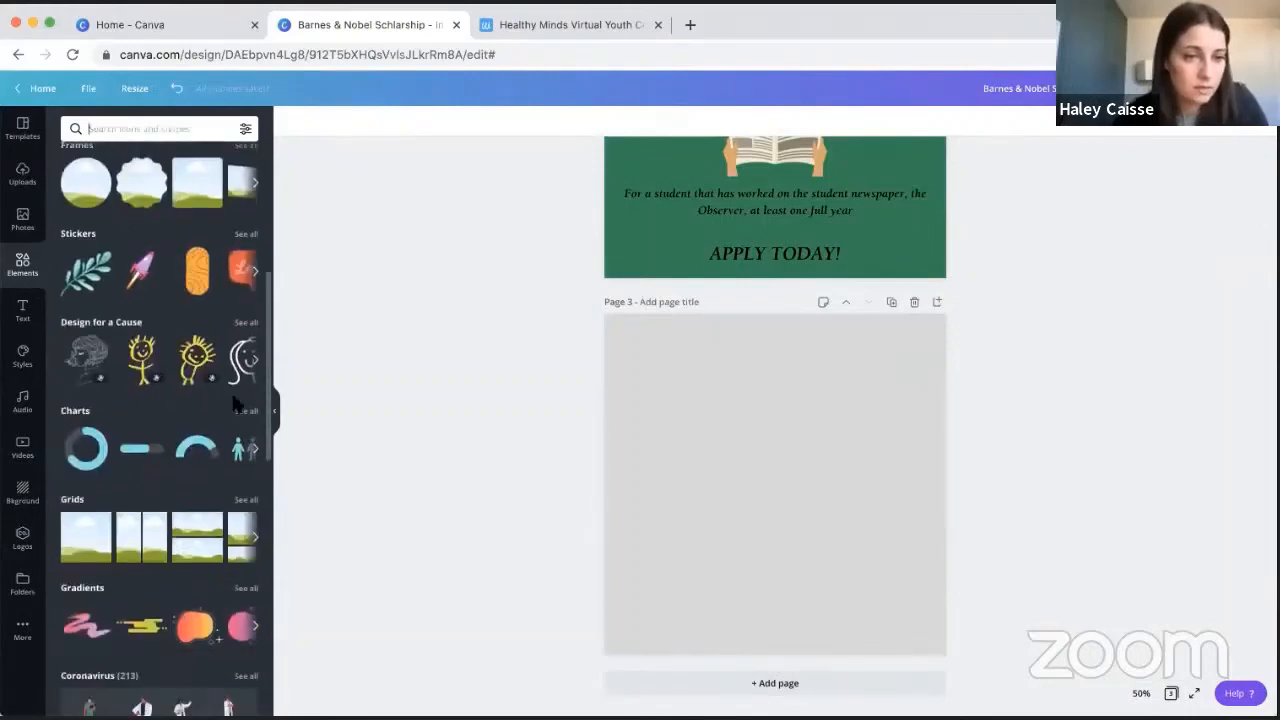
click(245, 408)
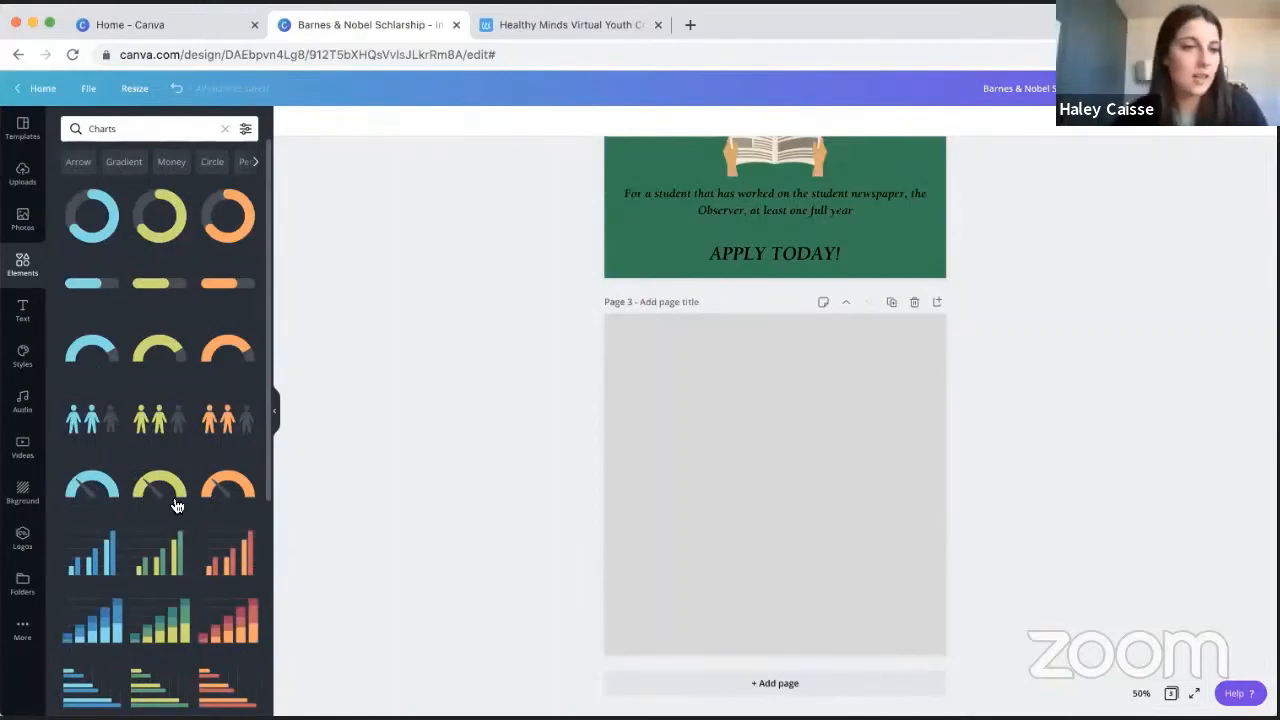
scroll(180, 490, down, 1)
scroll(148, 424, down, 5)
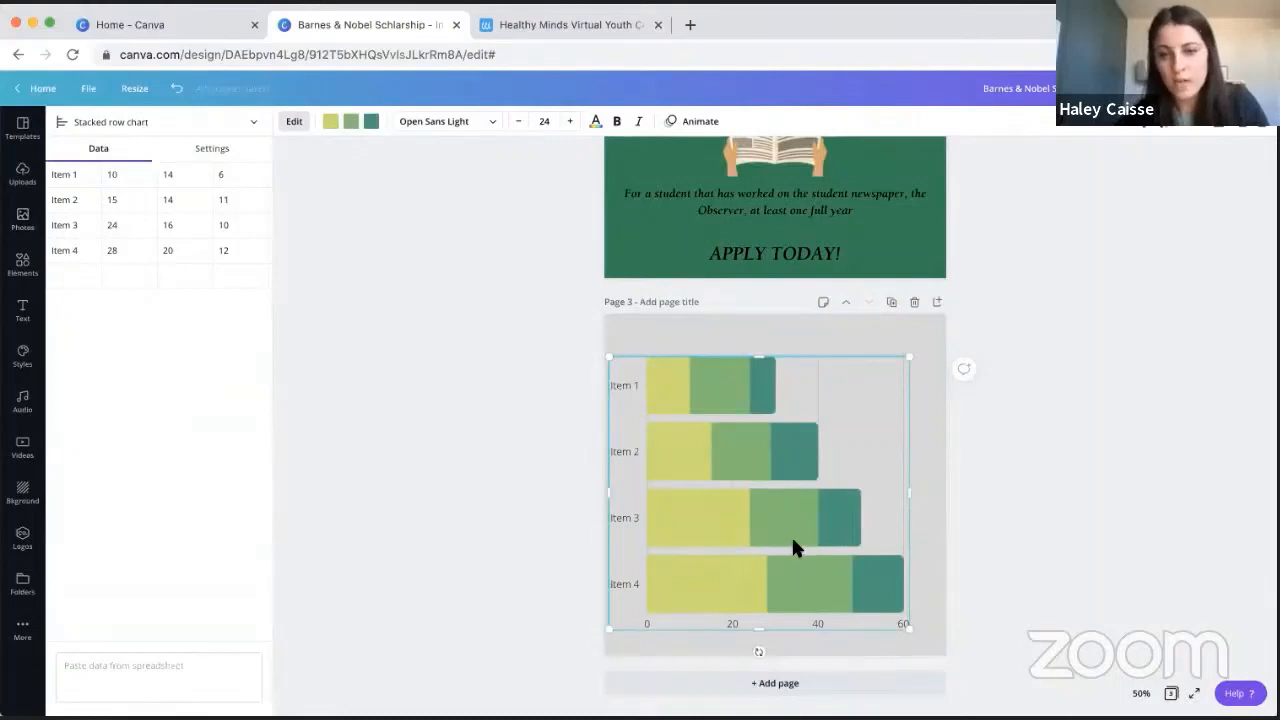
key(Delete)
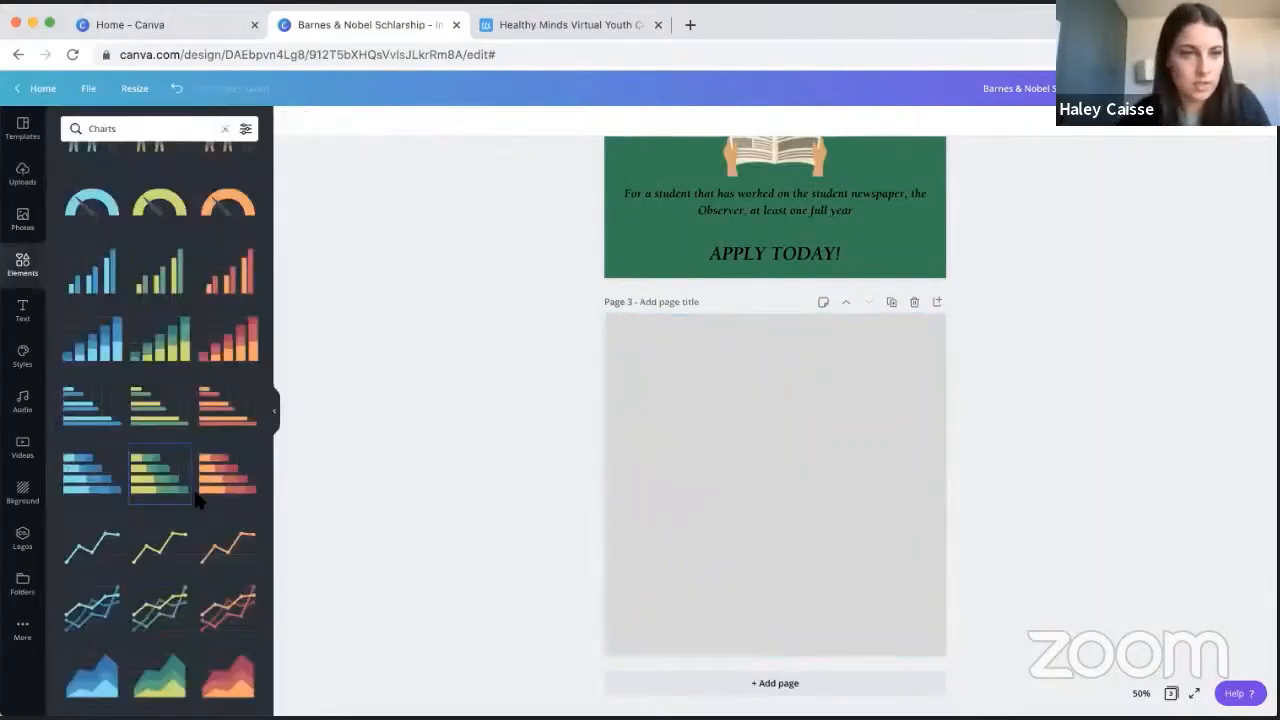
- Insert the grid with one wide picture above two small ones on page 3, try narrowing and shortening it, then delete it
scroll(156, 378, down, 2)
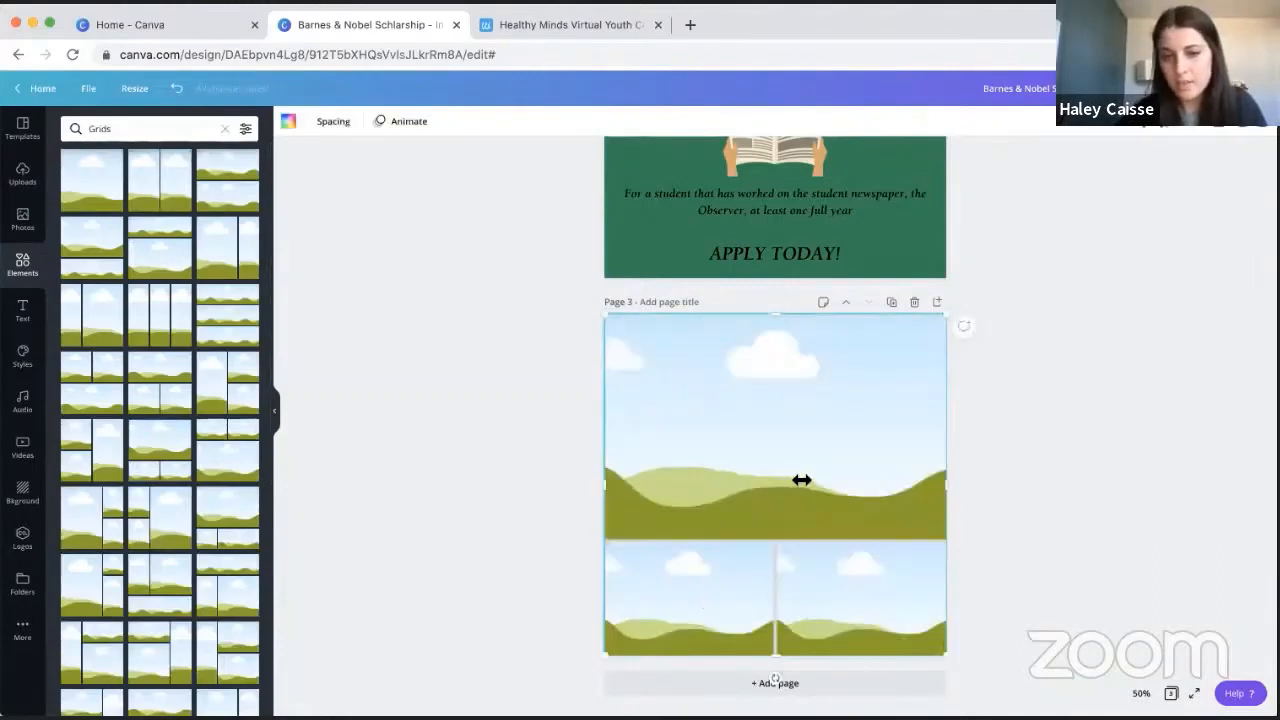
drag(810, 480, 810, 482)
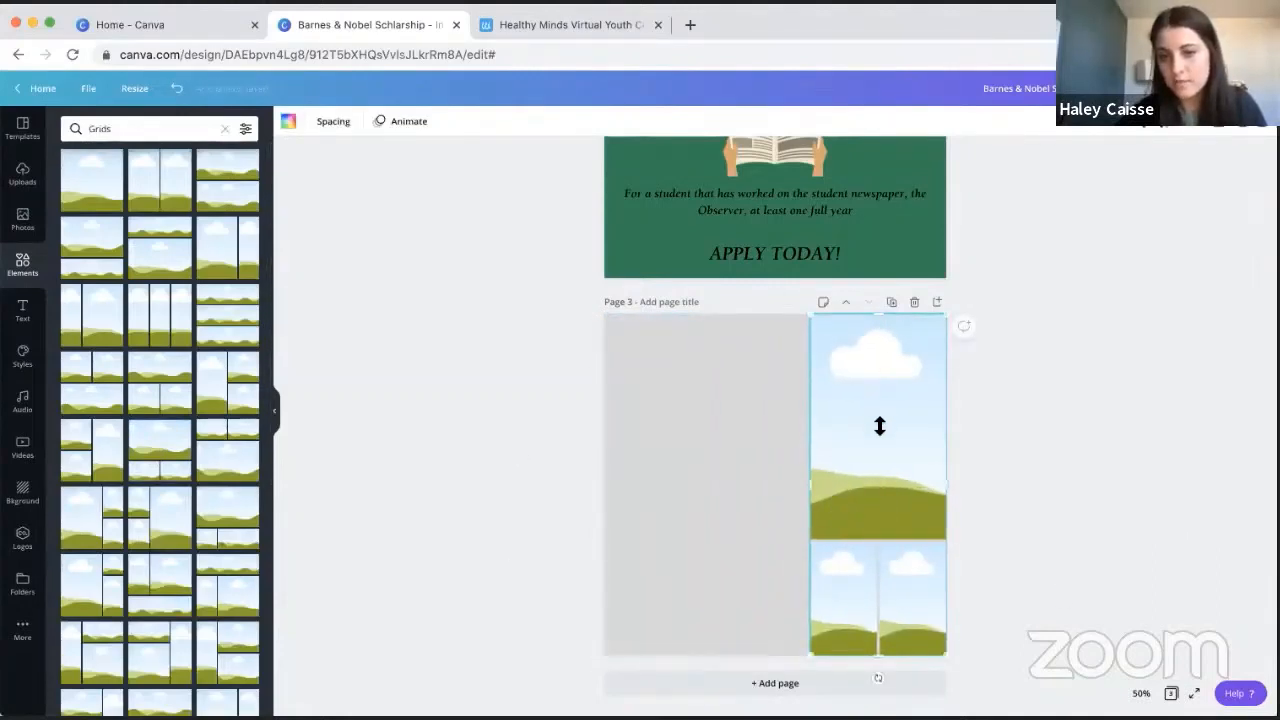
drag(878, 314, 878, 424)
key(Delete)
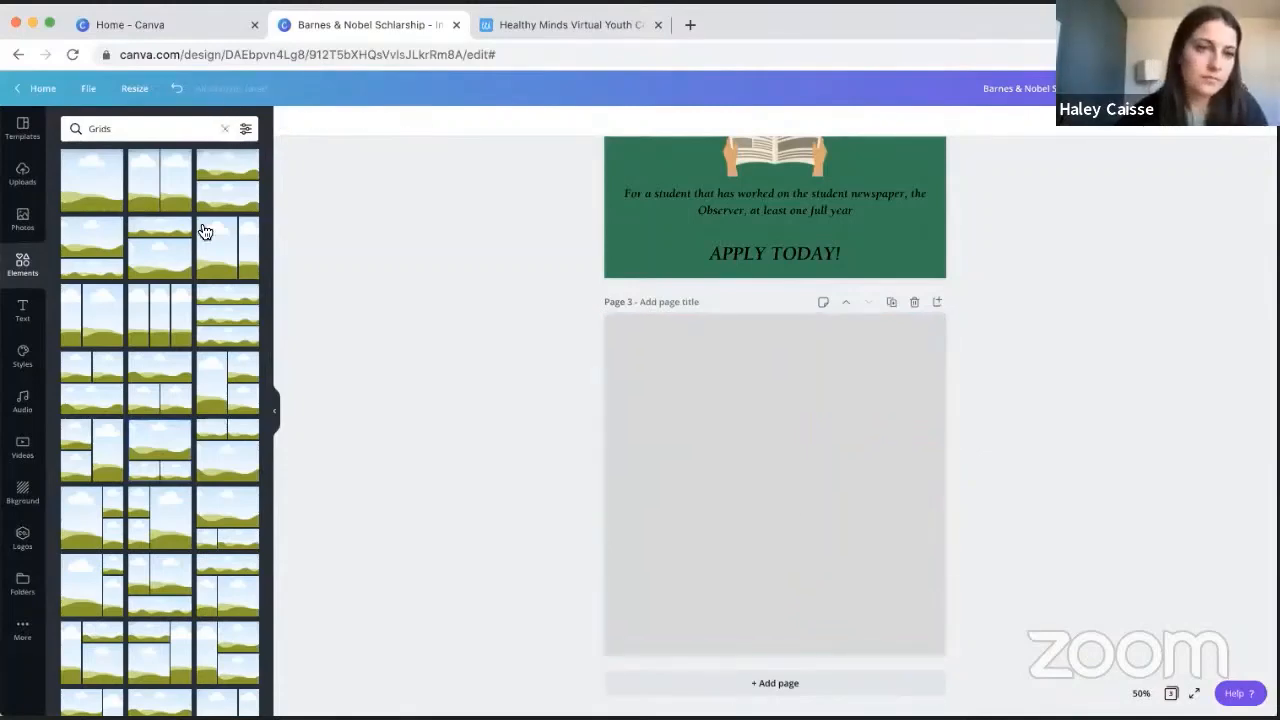
- Browse the themed illustration collections in the design elements, from Gradients and Coronavirus down to Sketchy Flowers
scroll(185, 336, down, 2)
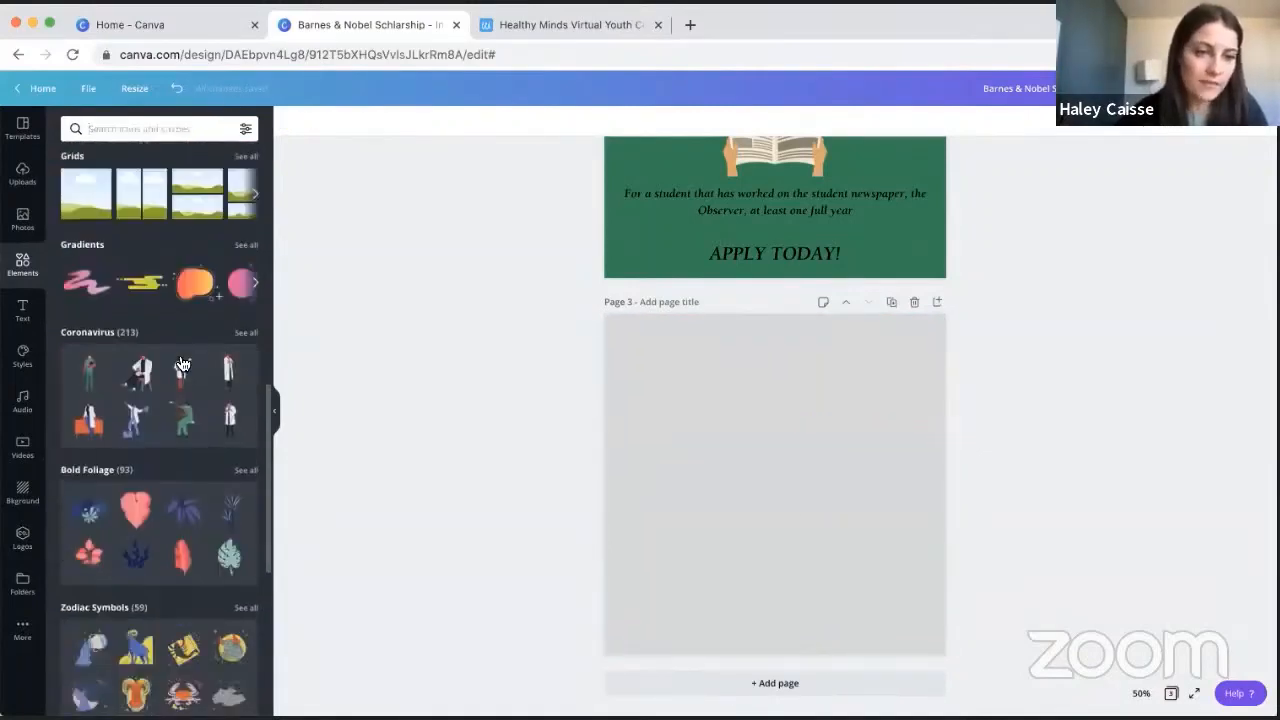
scroll(181, 364, down, 5)
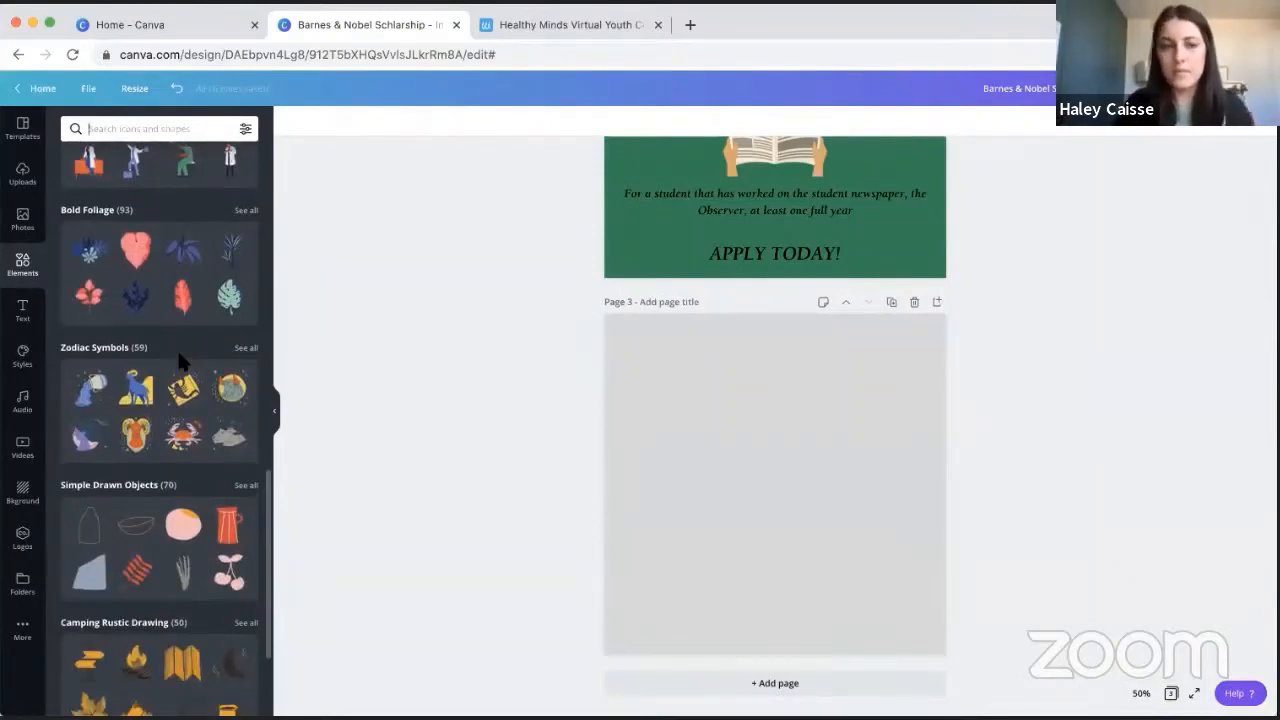
scroll(173, 374, down, 5)
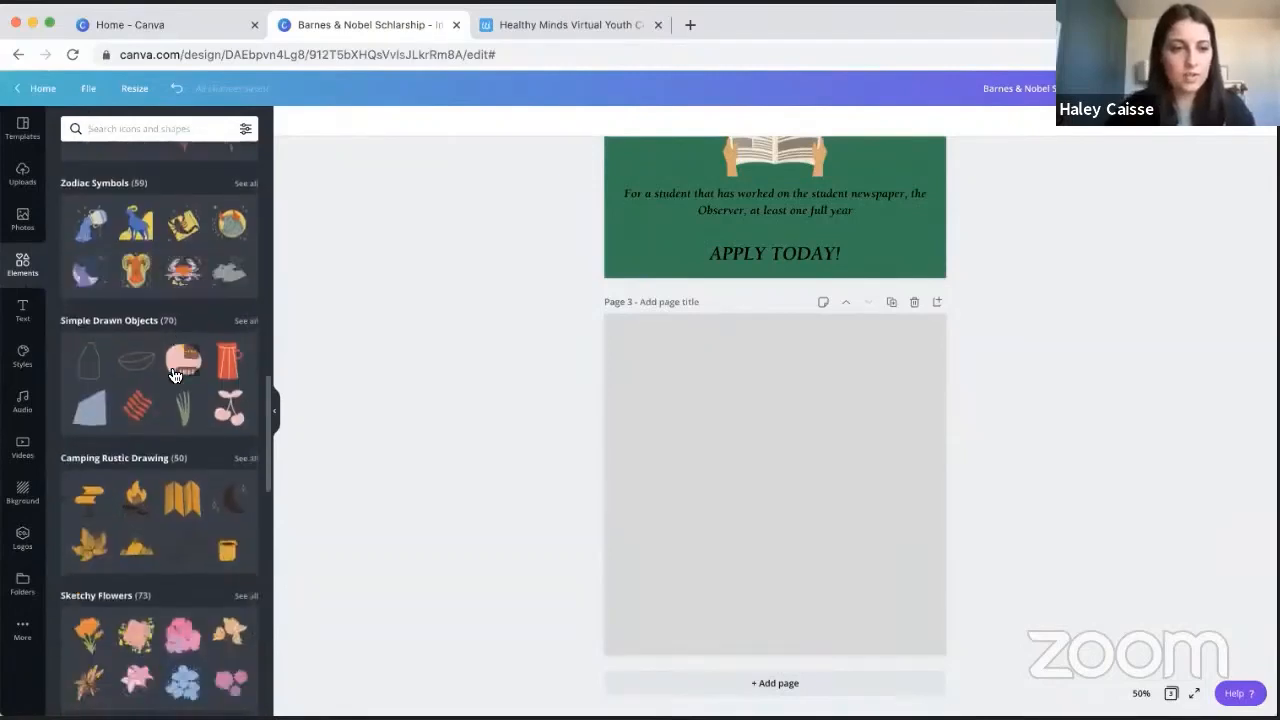
scroll(175, 370, up, 6)
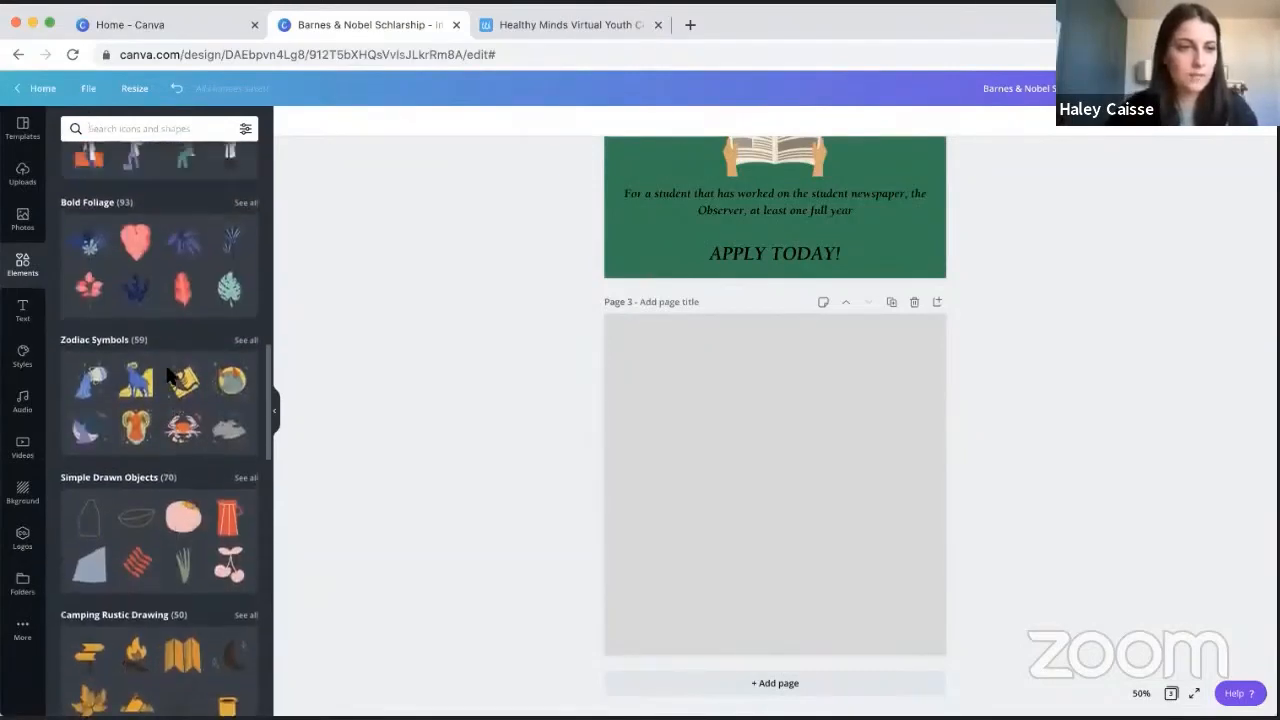
scroll(194, 346, up, 5)
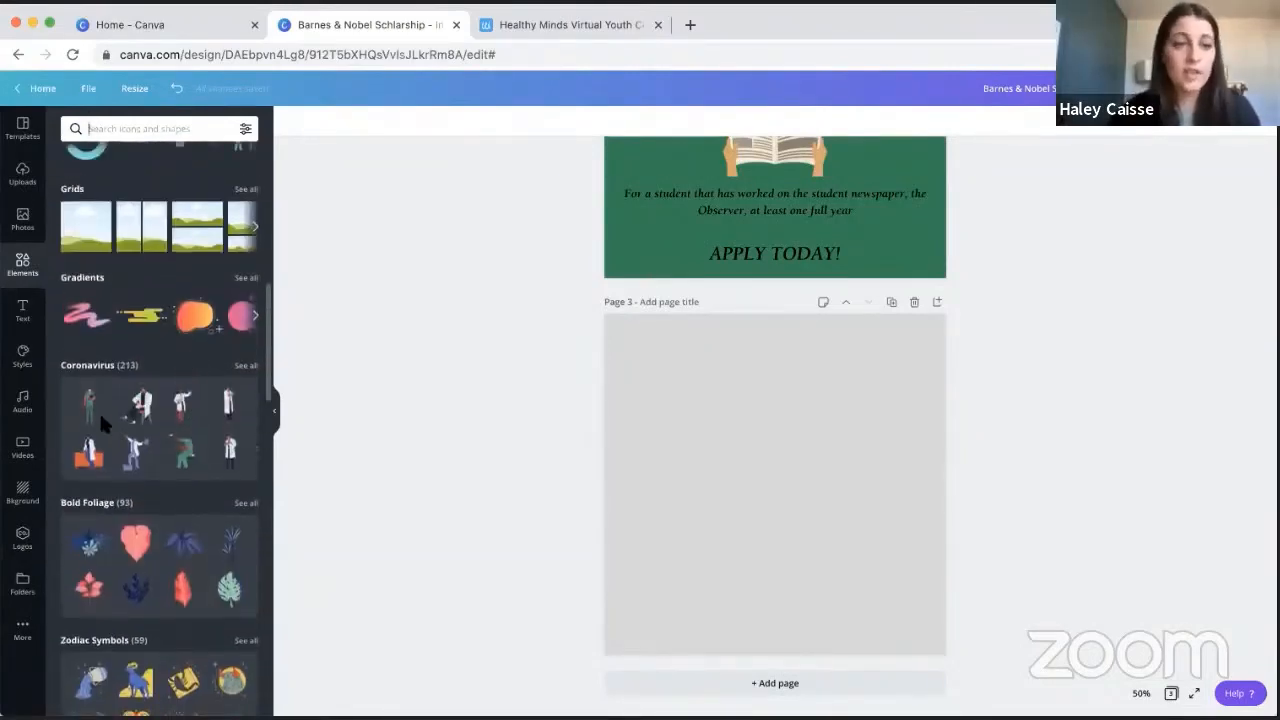
- View the full Coronavirus collection in the design elements and return to the overview
click(244, 368)
scroll(117, 363, down, 5)
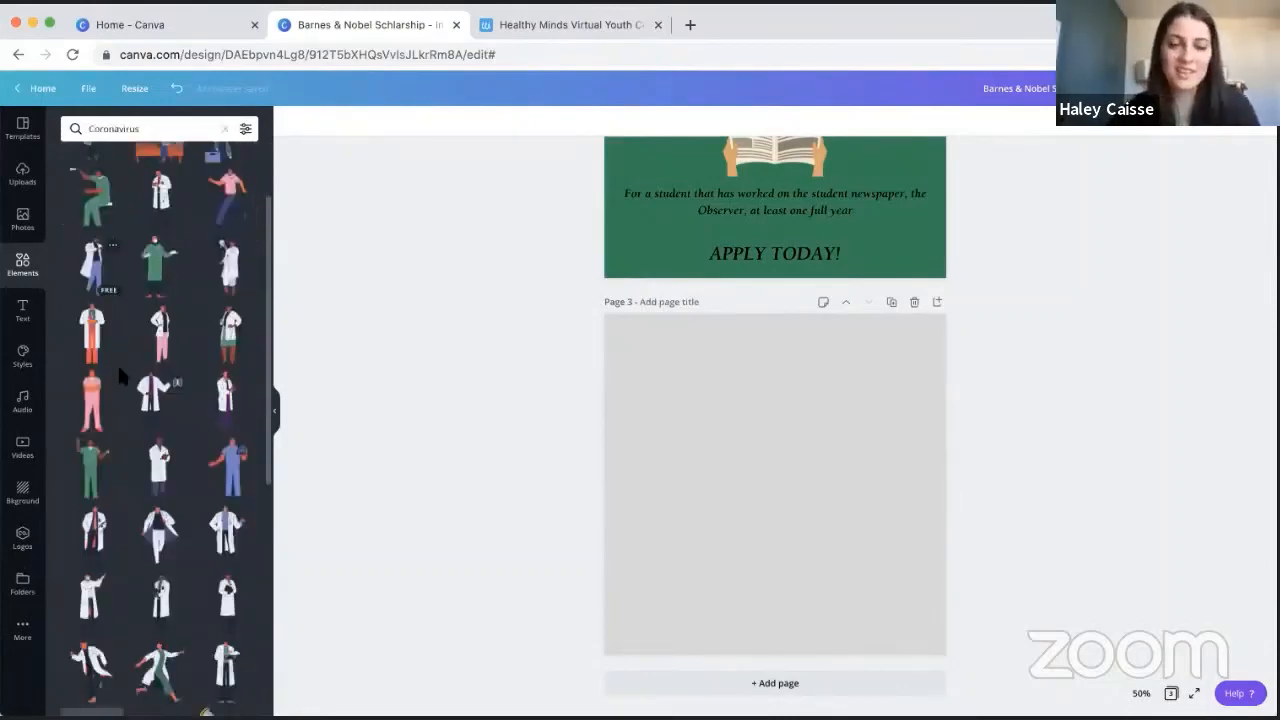
click(225, 128)
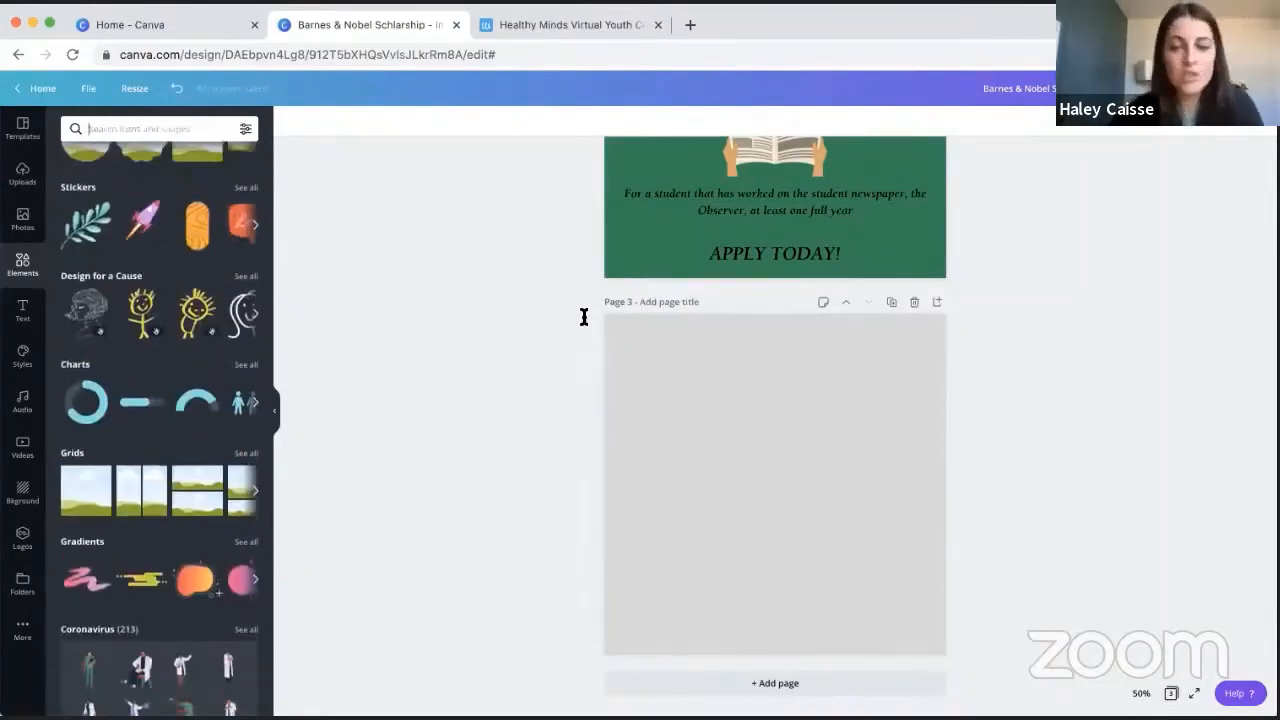
- Search the design elements for "paper" and insert the crumpled white sheet with the torn edge
scroll(584, 316, up, 4)
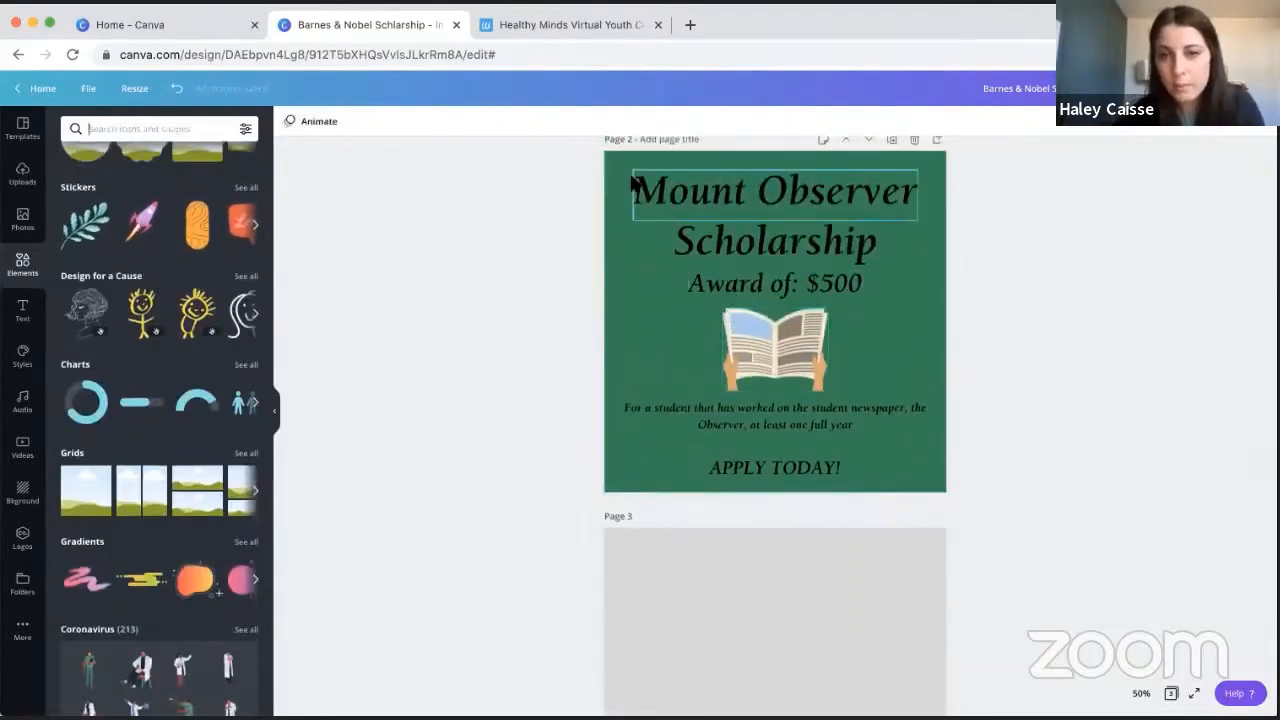
scroll(775, 352, down, 1)
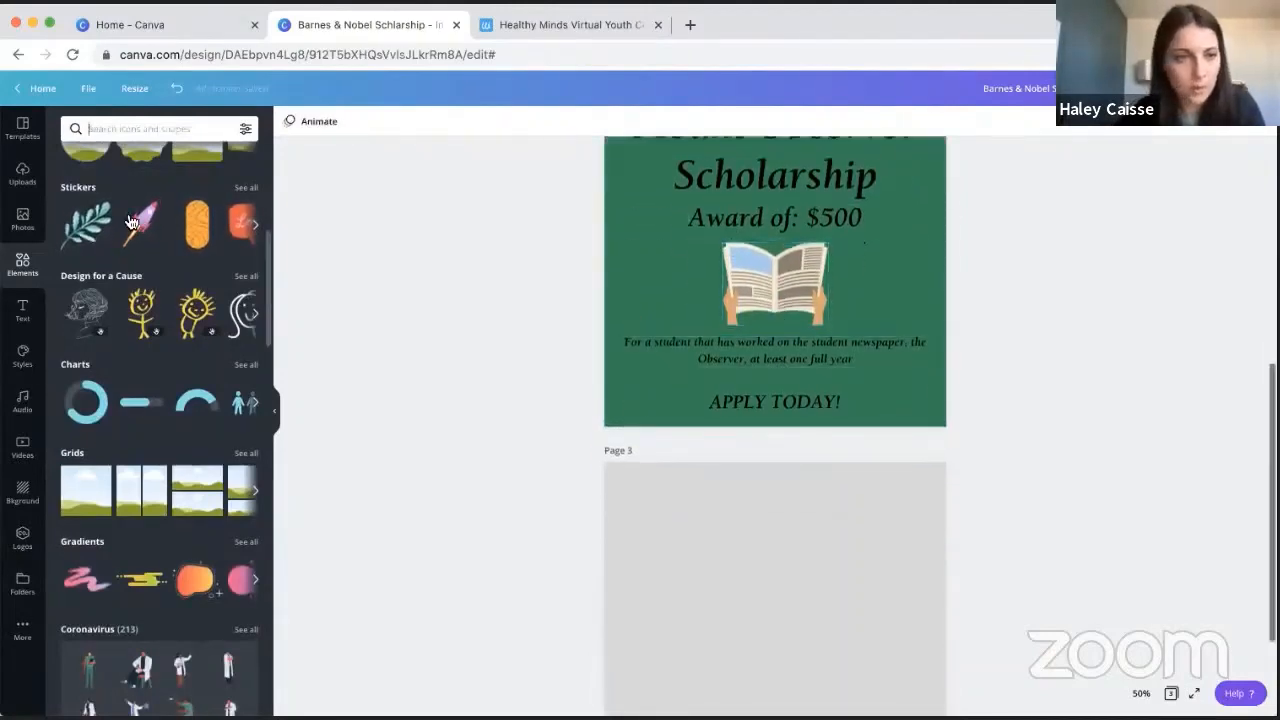
scroll(130, 222, up, 5)
click(137, 128)
text(pap)
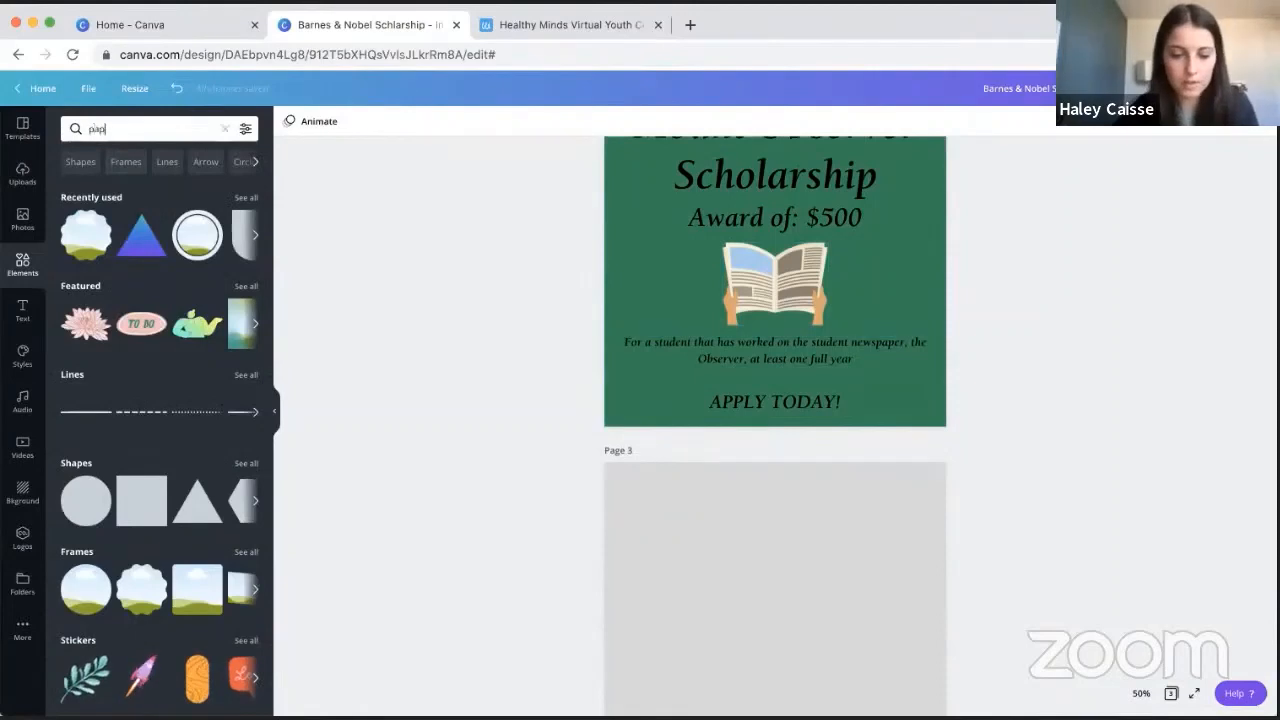
text(er)
key(Return)
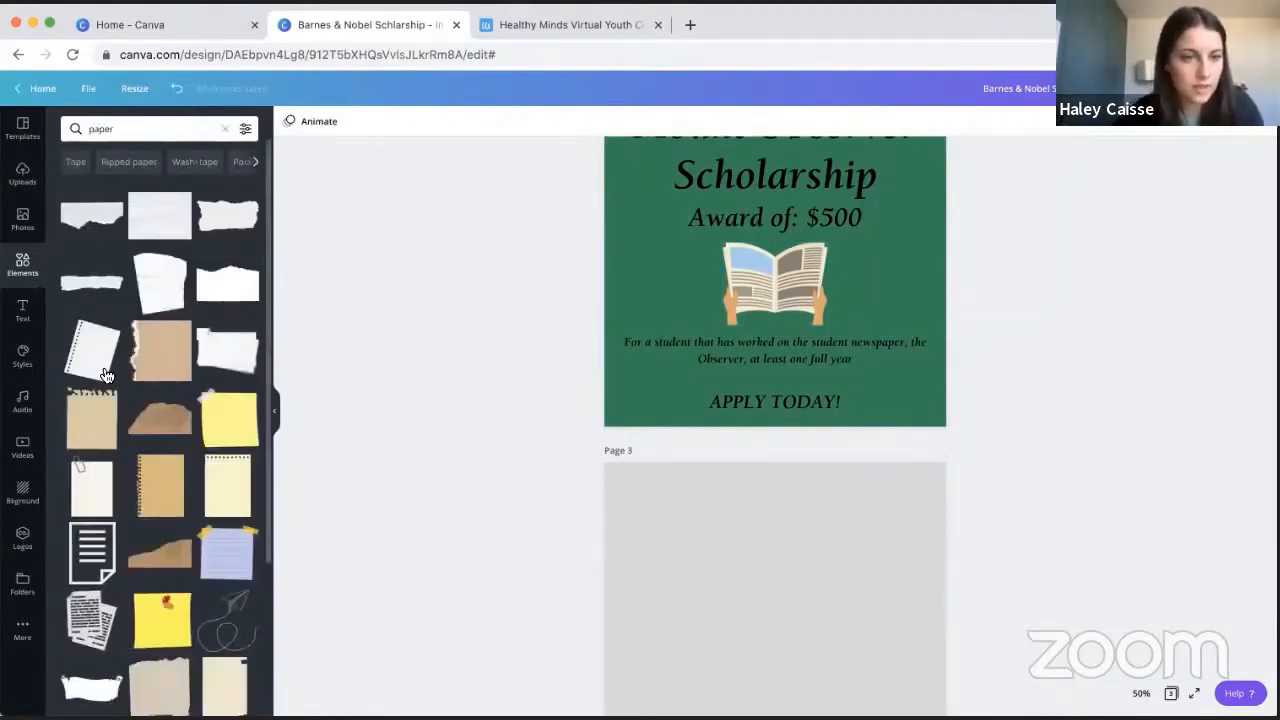
scroll(185, 410, down, 3)
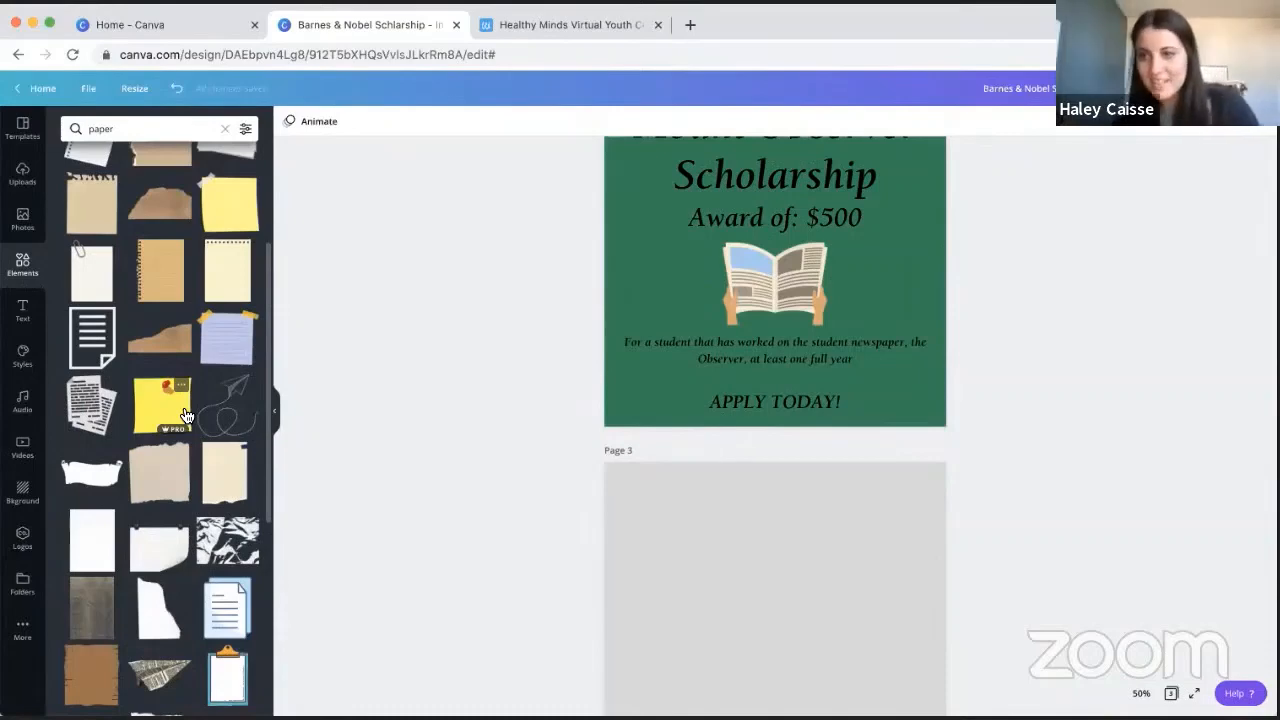
scroll(185, 415, up, 3)
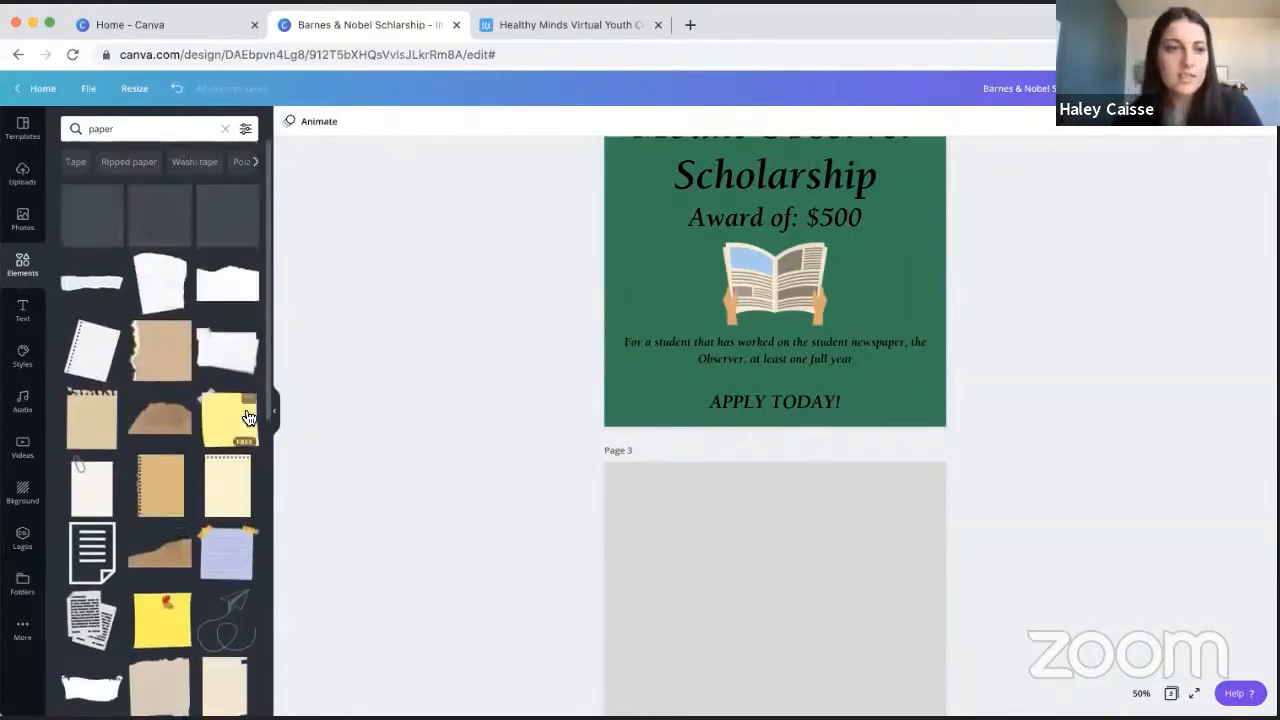
click(153, 279)
- Place the crumpled paper on page 3, enlarge it past the page's left and bottom edges, and rotate it about -5°
drag(844, 288, 810, 616)
scroll(1062, 528, down, 3)
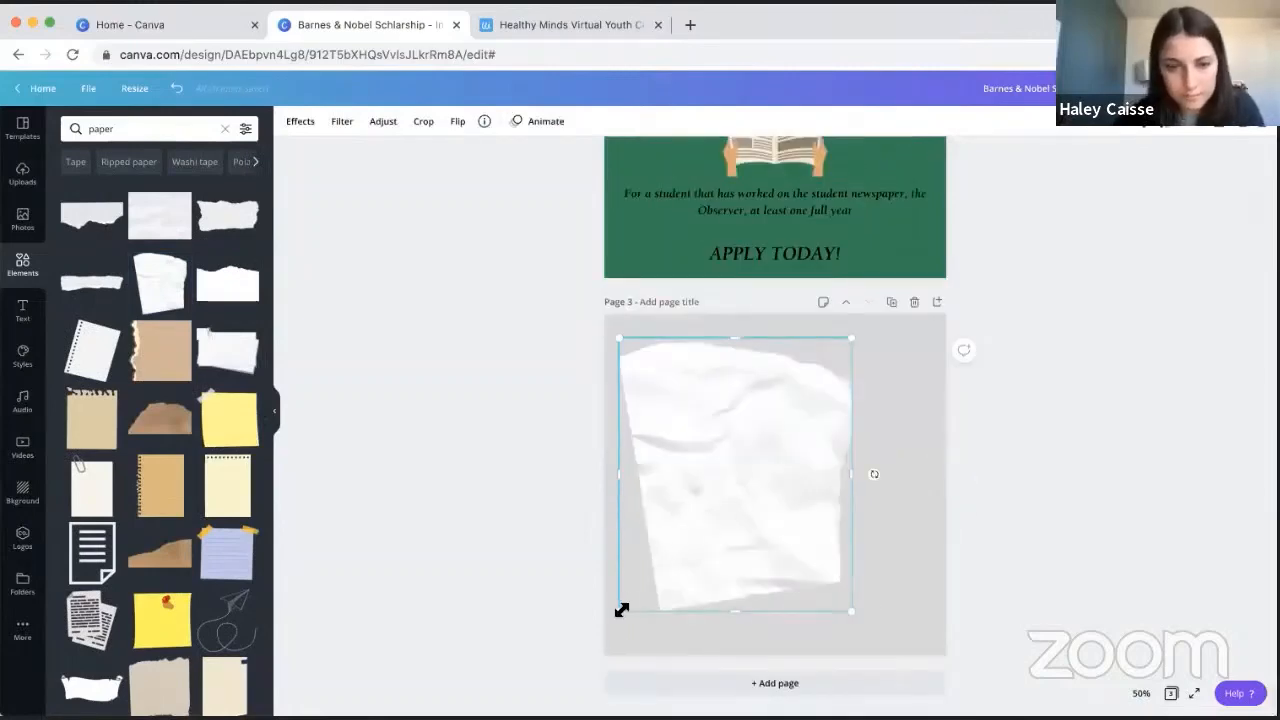
mouse_move(567, 644)
mouse_down()
mouse_move(409, 700)
mouse_move(545, 634)
mouse_up()
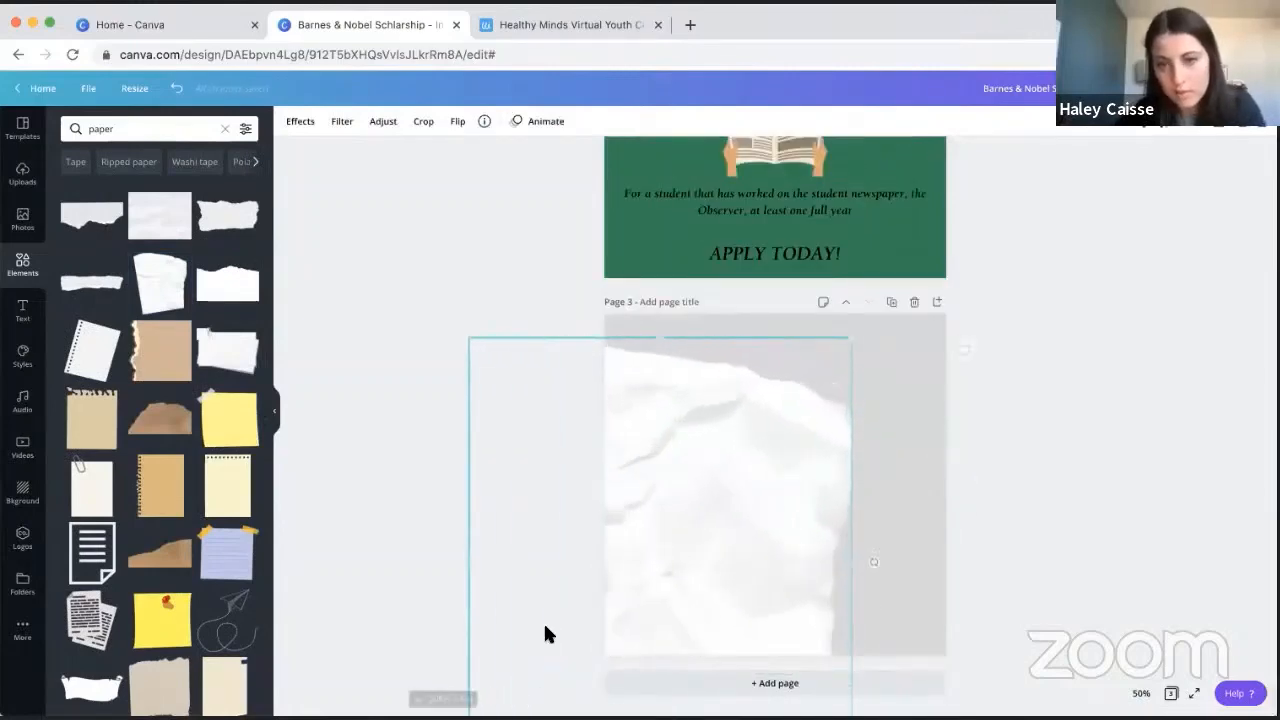
drag(757, 558, 794, 537)
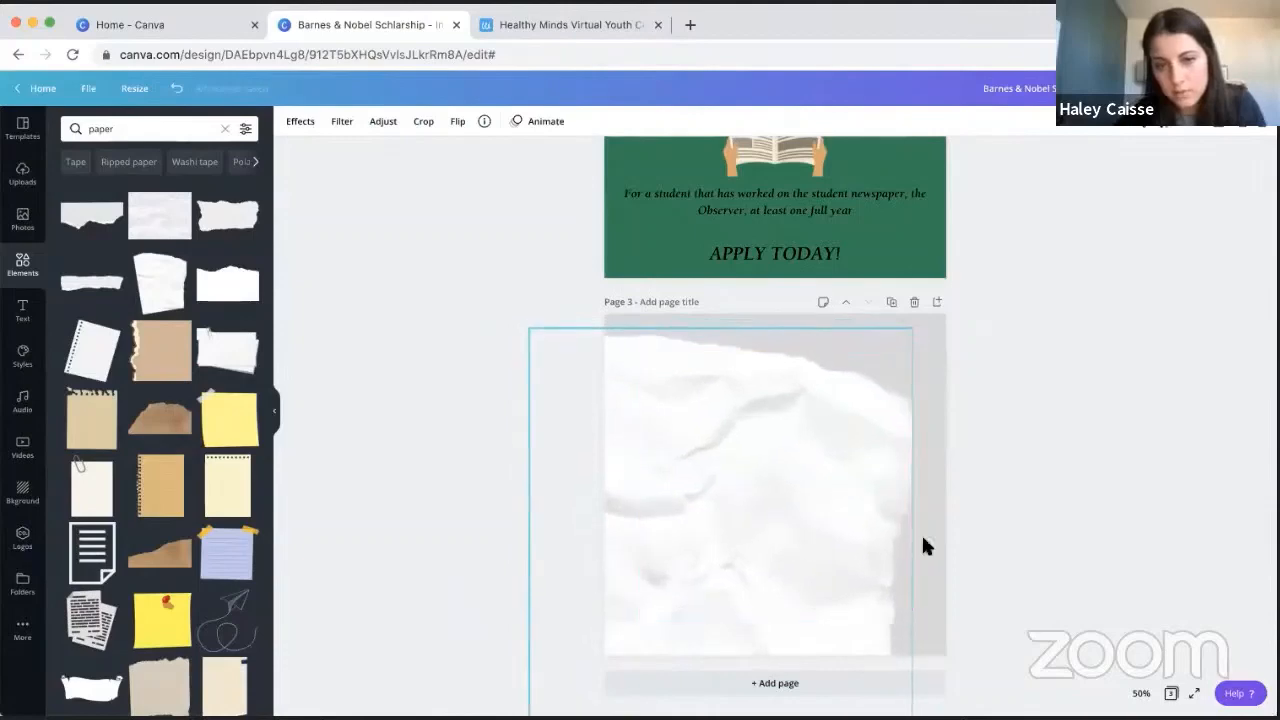
drag(943, 558, 937, 535)
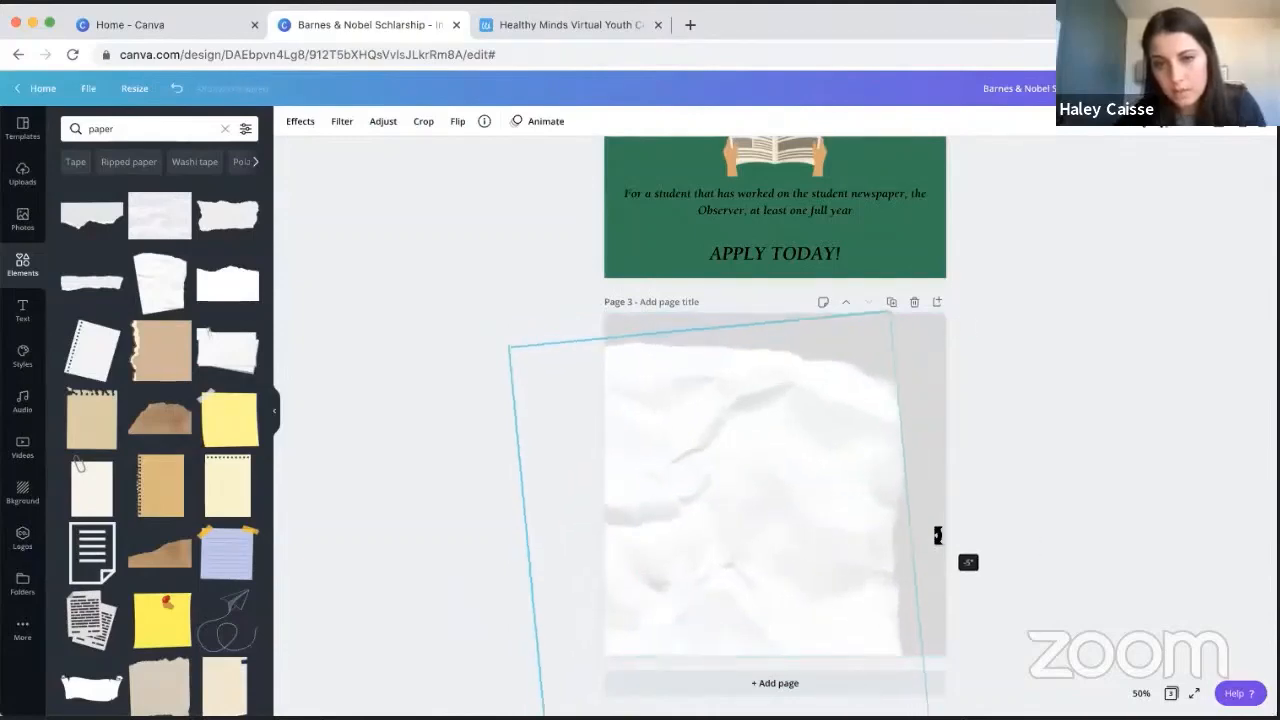
drag(806, 504, 802, 506)
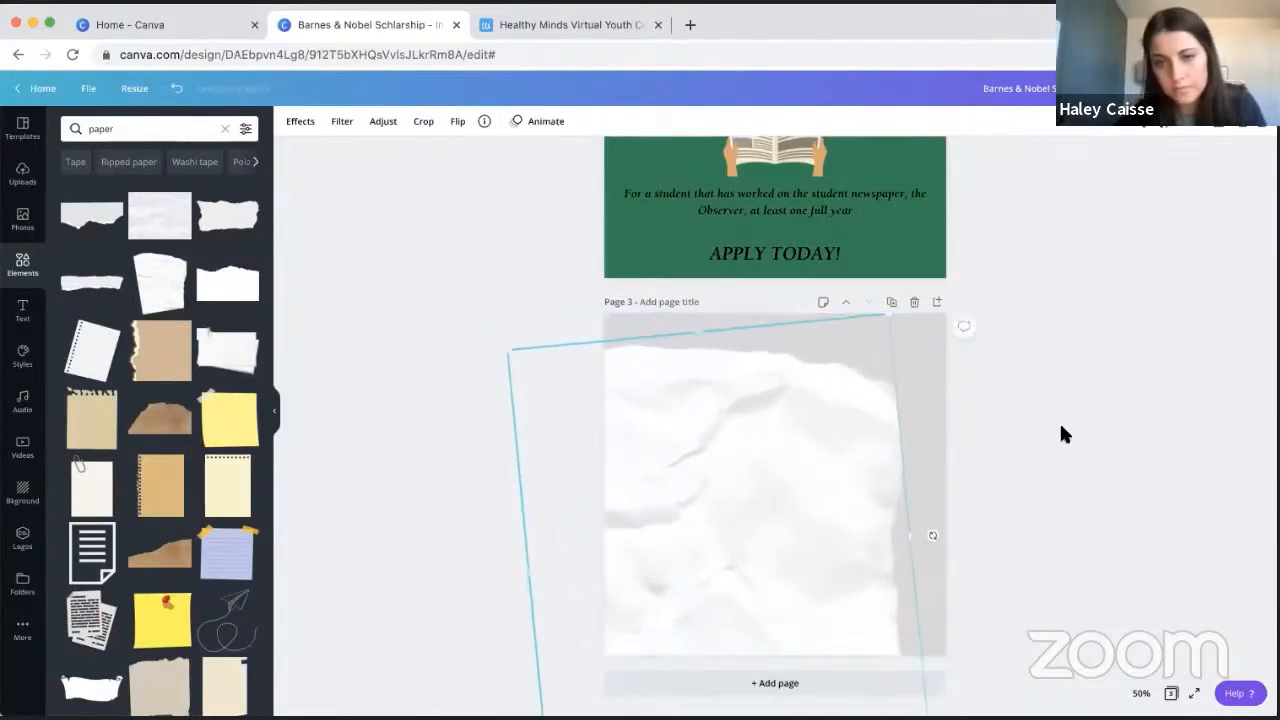
click(1063, 434)
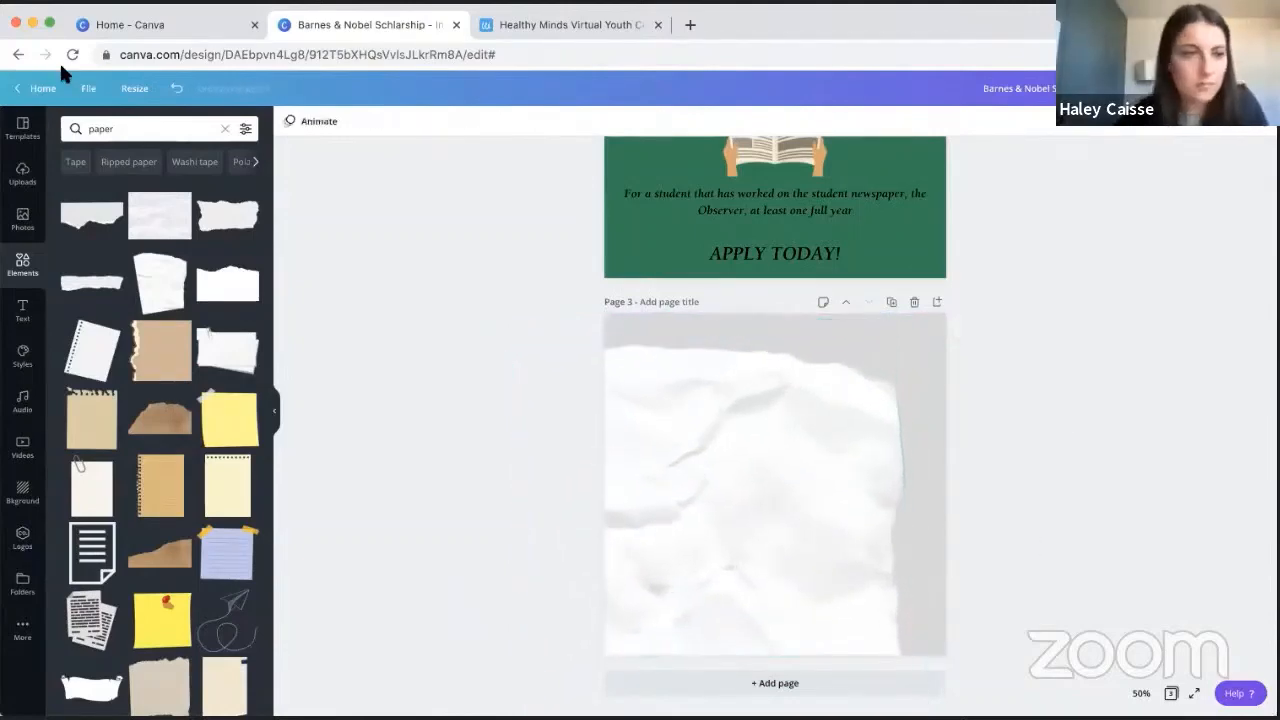
- Insert a square shape on page 3 and reshape it into a thin full-width band along the page's bottom edge
click(226, 131)
click(141, 500)
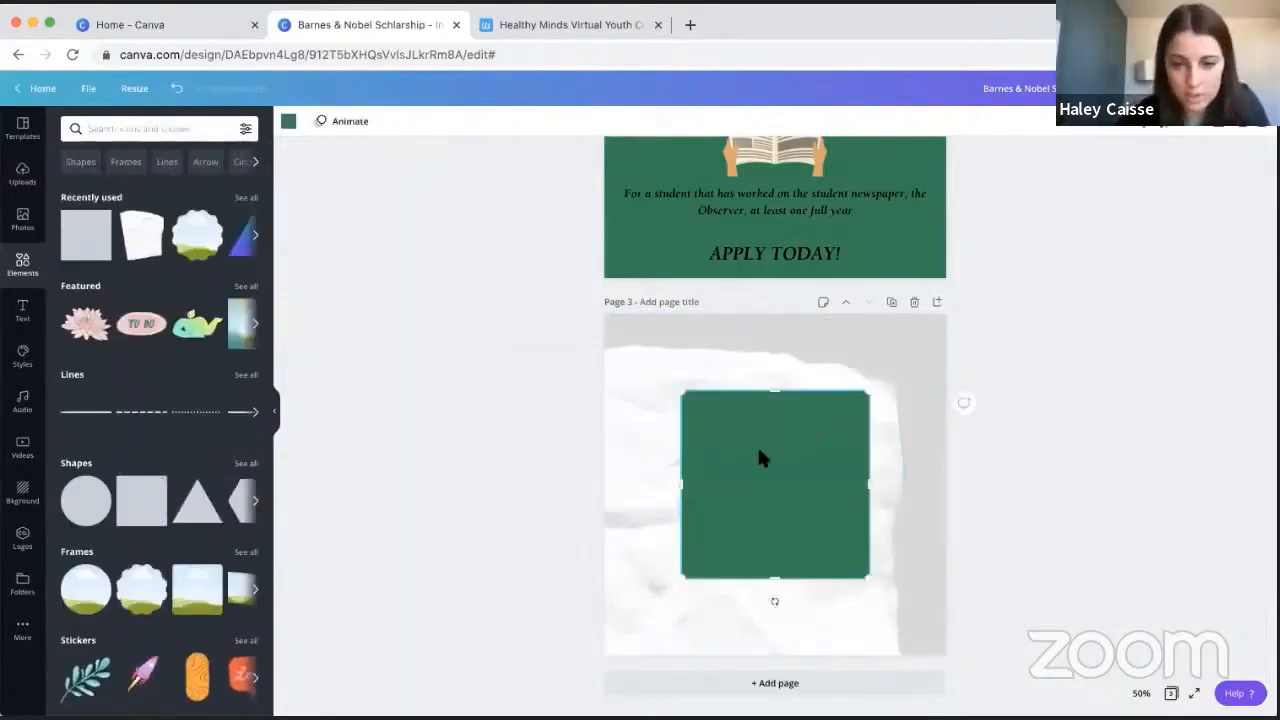
drag(760, 457, 734, 494)
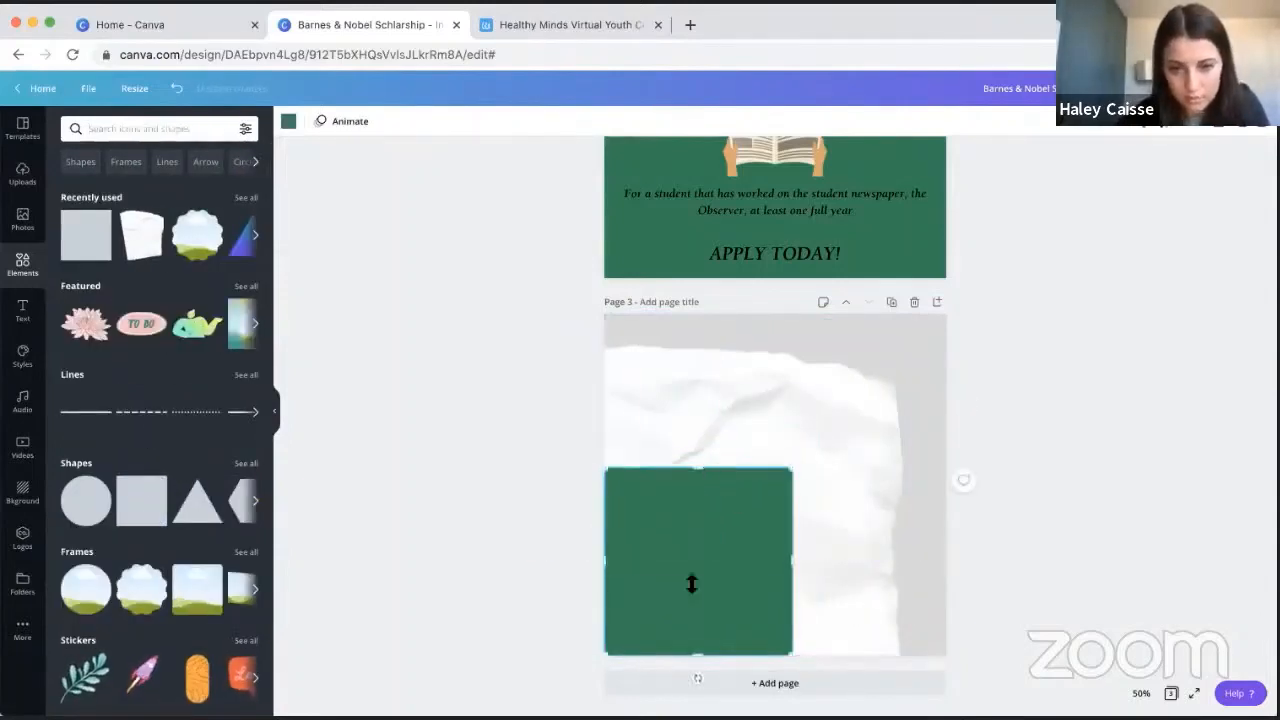
drag(692, 584, 791, 626)
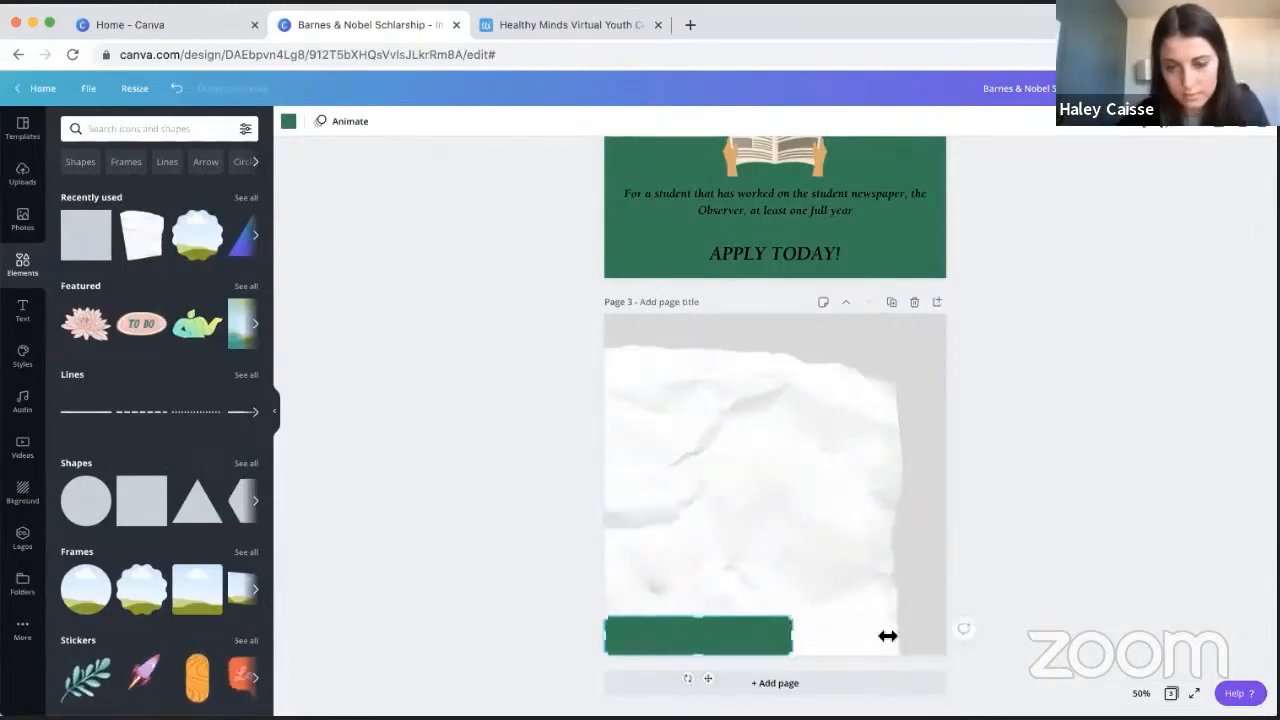
drag(888, 636, 945, 640)
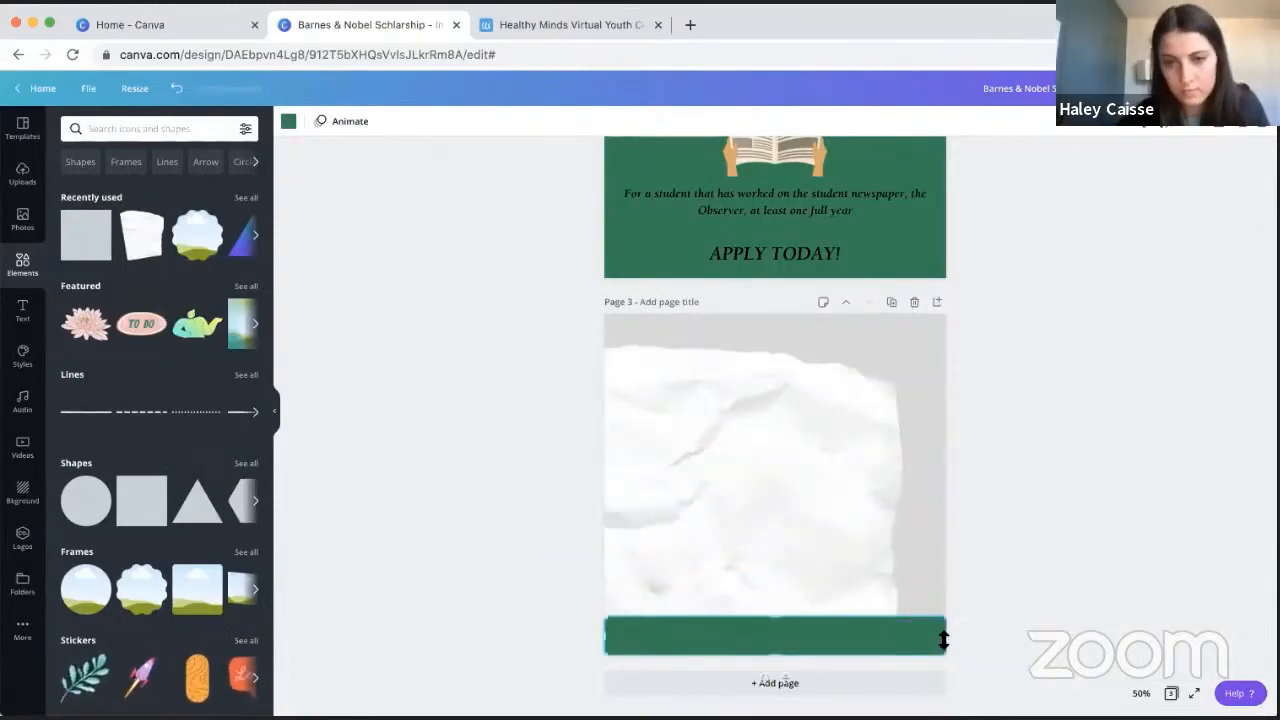
- Change the bottom band's colour to navy blue
click(288, 121)
click(74, 324)
click(373, 325)
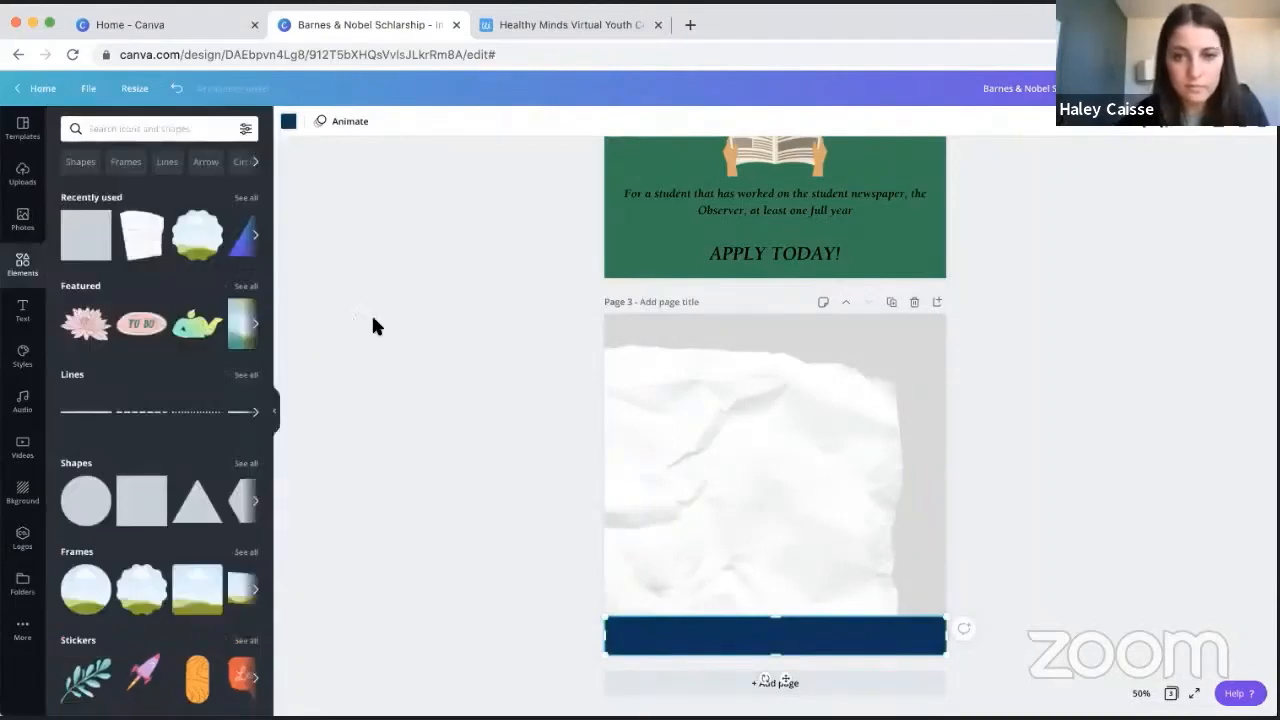
click(373, 325)
- Add a heading text box on page 3, enlarge it to about size 80.2 and move it onto the paper's upper half
click(22, 310)
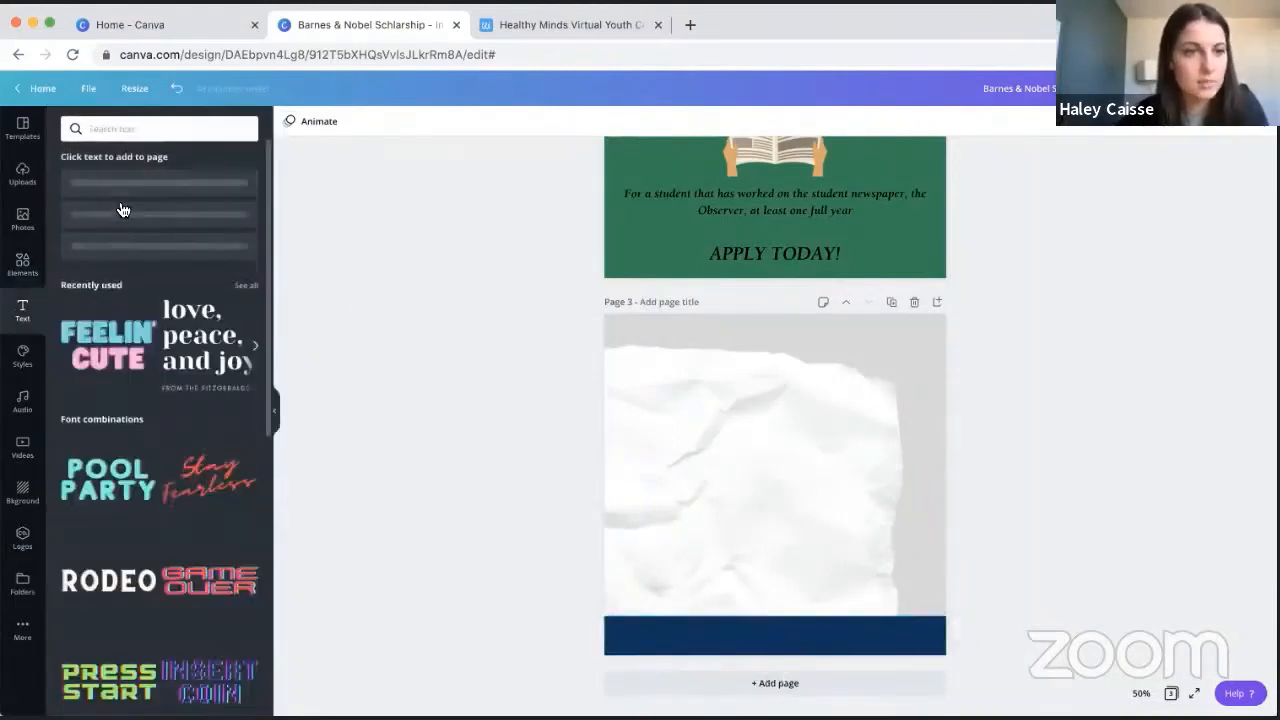
click(219, 199)
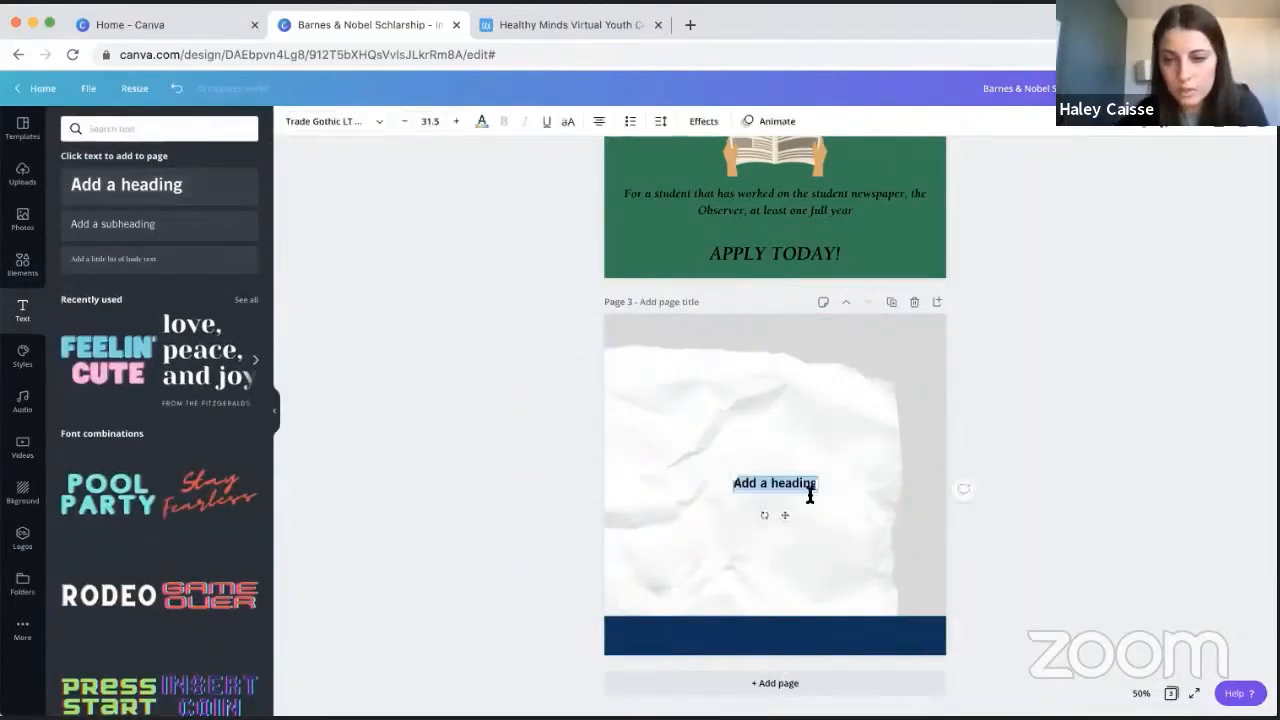
drag(843, 504, 934, 569)
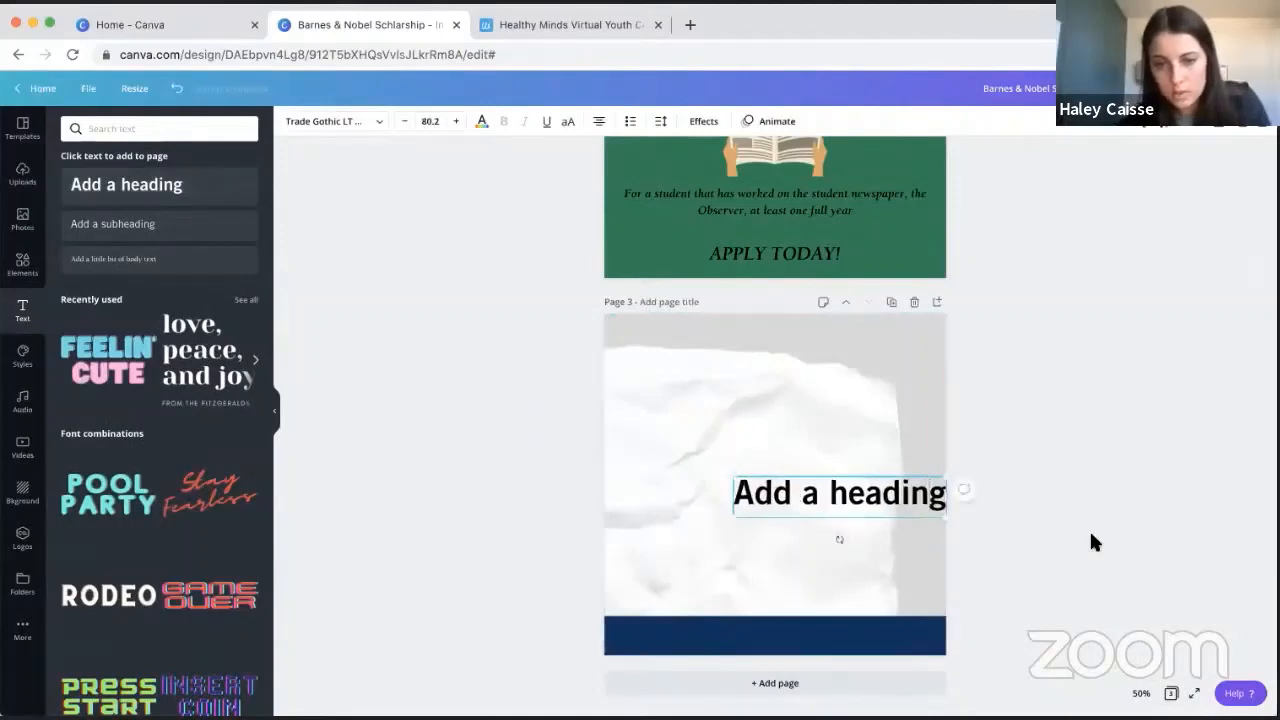
drag(903, 494, 851, 450)
- Replace the heading's placeholder text with "Mount Observer Scholarship" and shift it slightly left and up on the paper
double_click(851, 450)
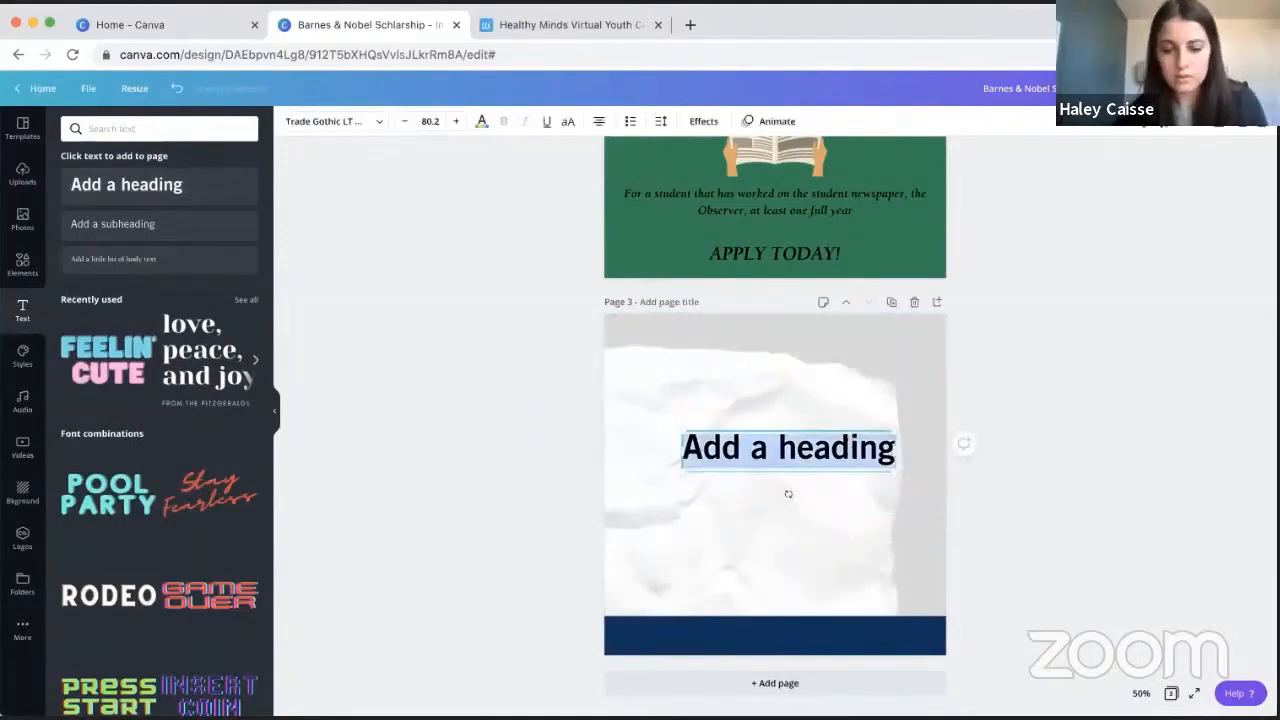
text(Mount Obse)
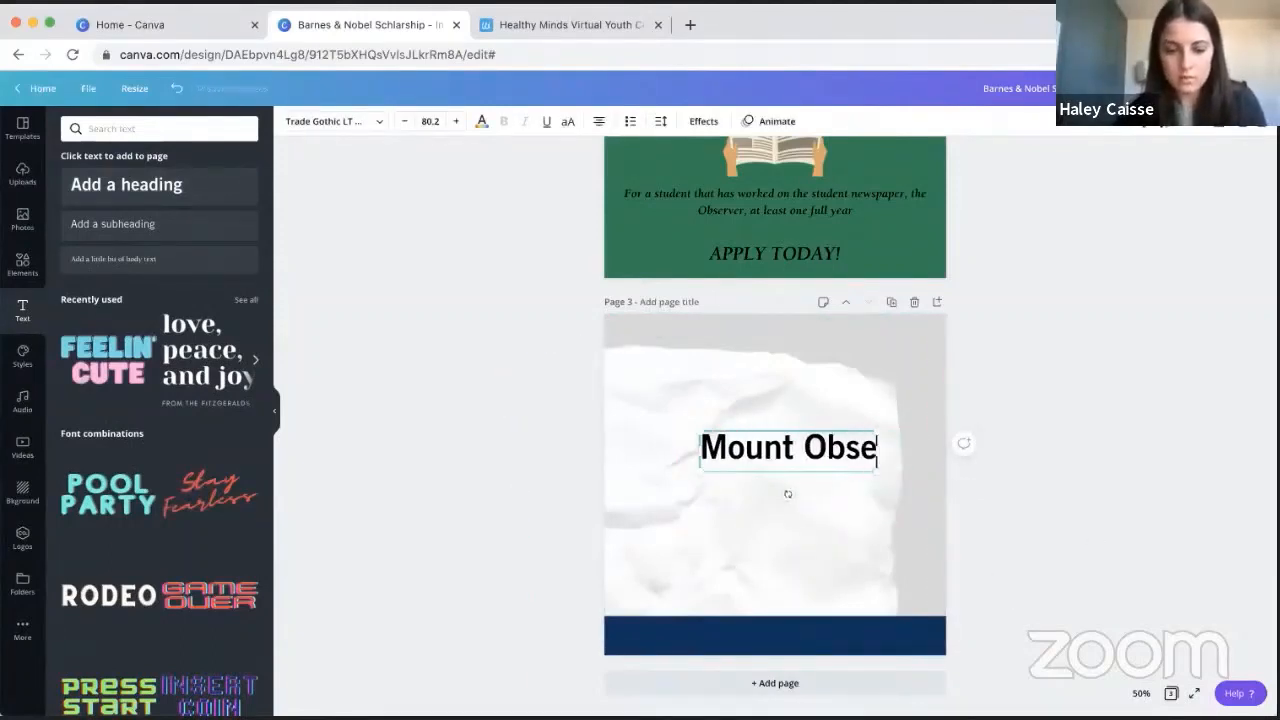
text(rver Sch)
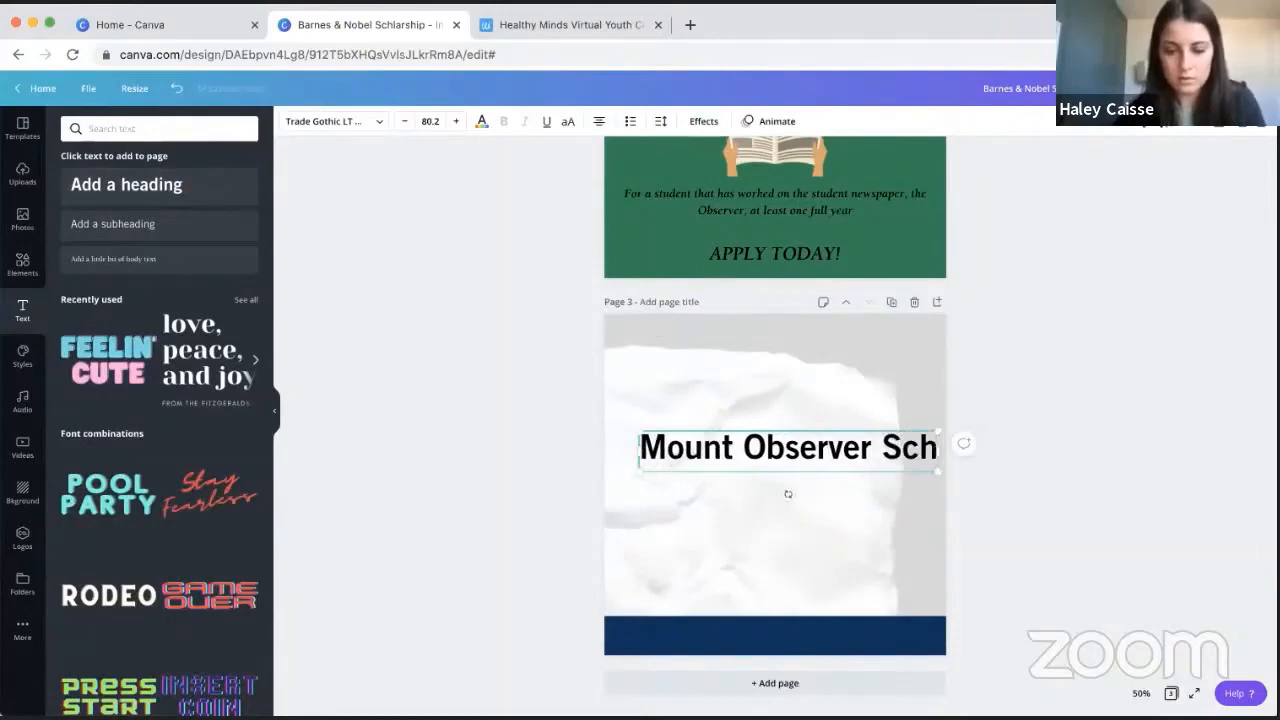
text(olar)
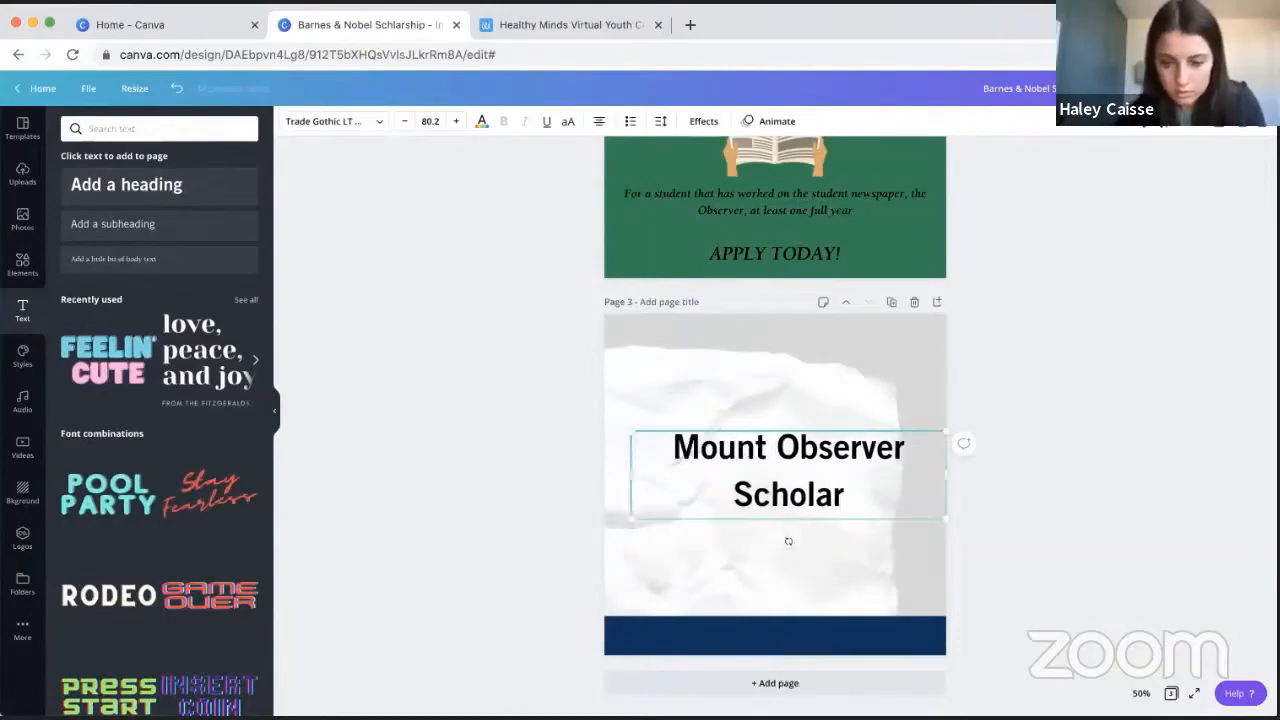
text(ship)
click(1069, 429)
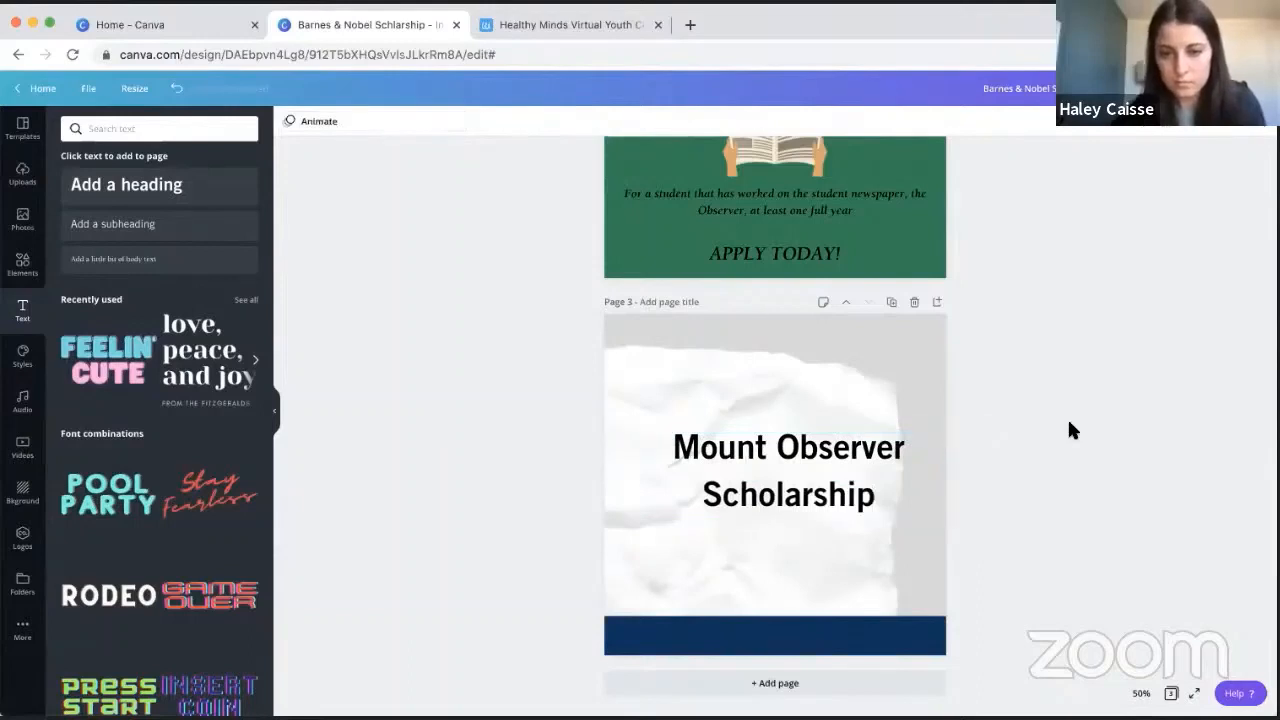
scroll(1068, 428, up, 2)
click(777, 534)
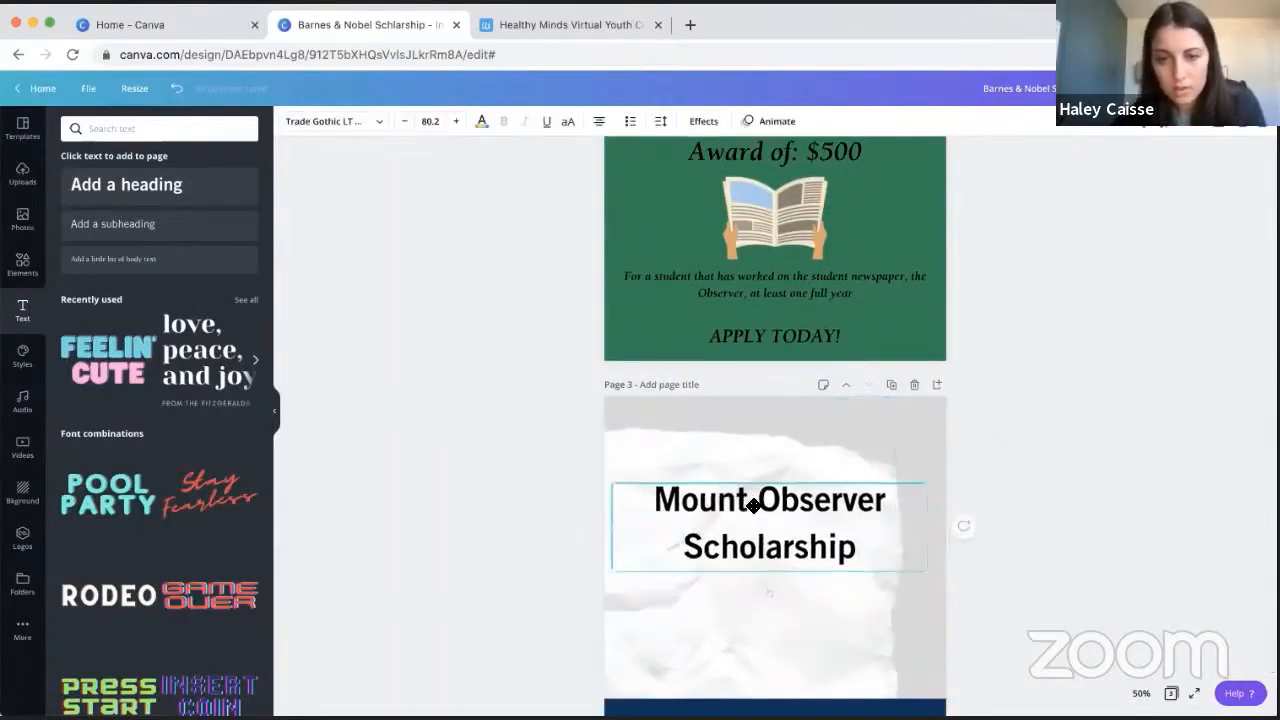
- Browse the fonts available for the heading, from the brand and uploaded fonts down through the popular fonts
click(380, 121)
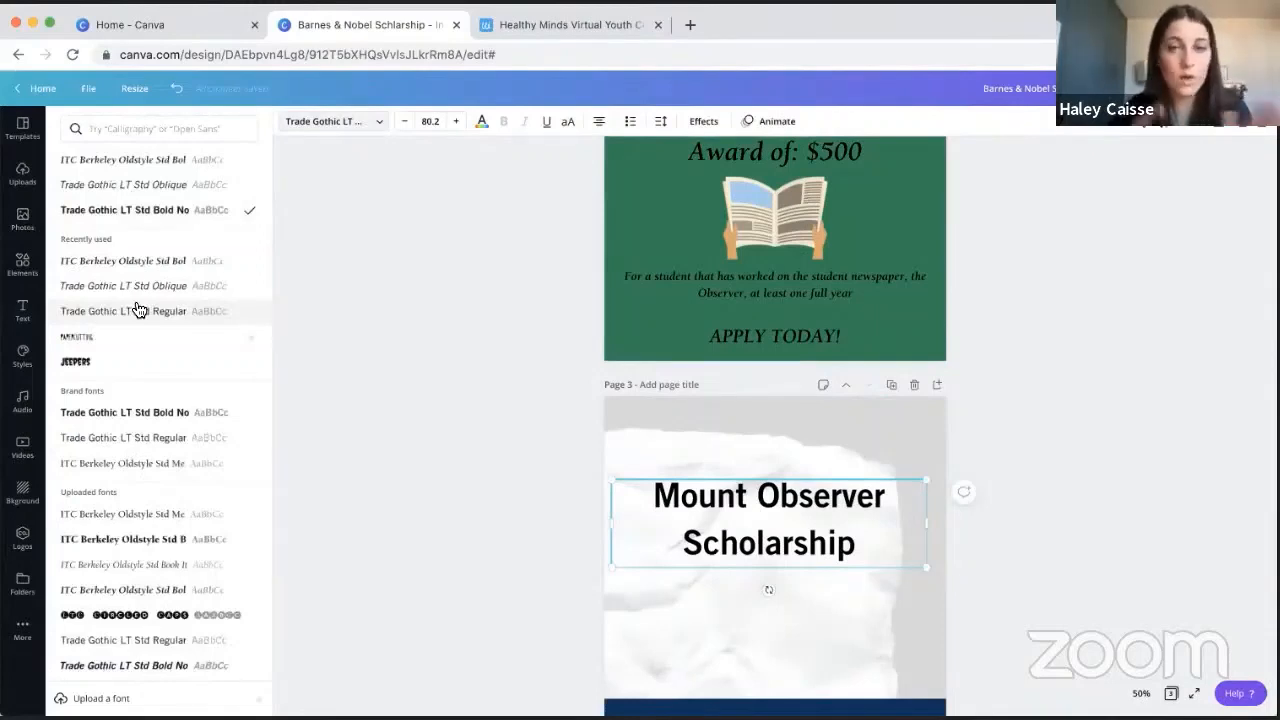
scroll(138, 310, down, 5)
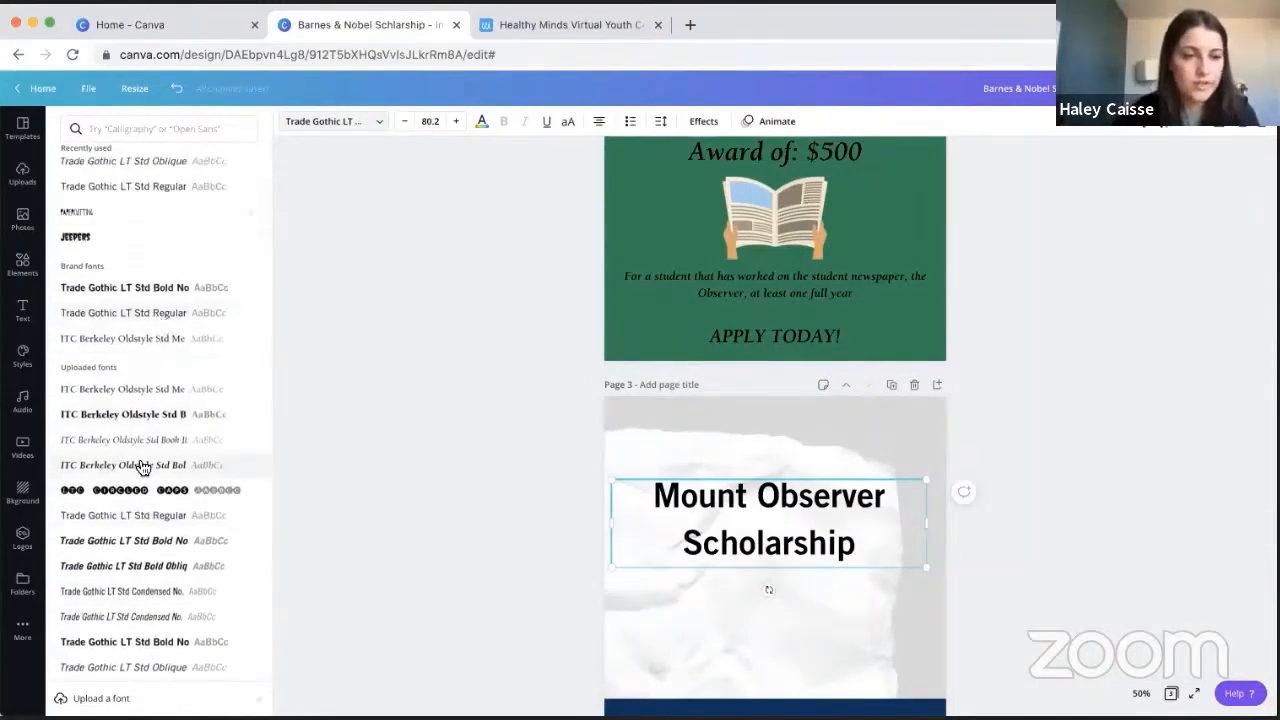
scroll(140, 466, down, 5)
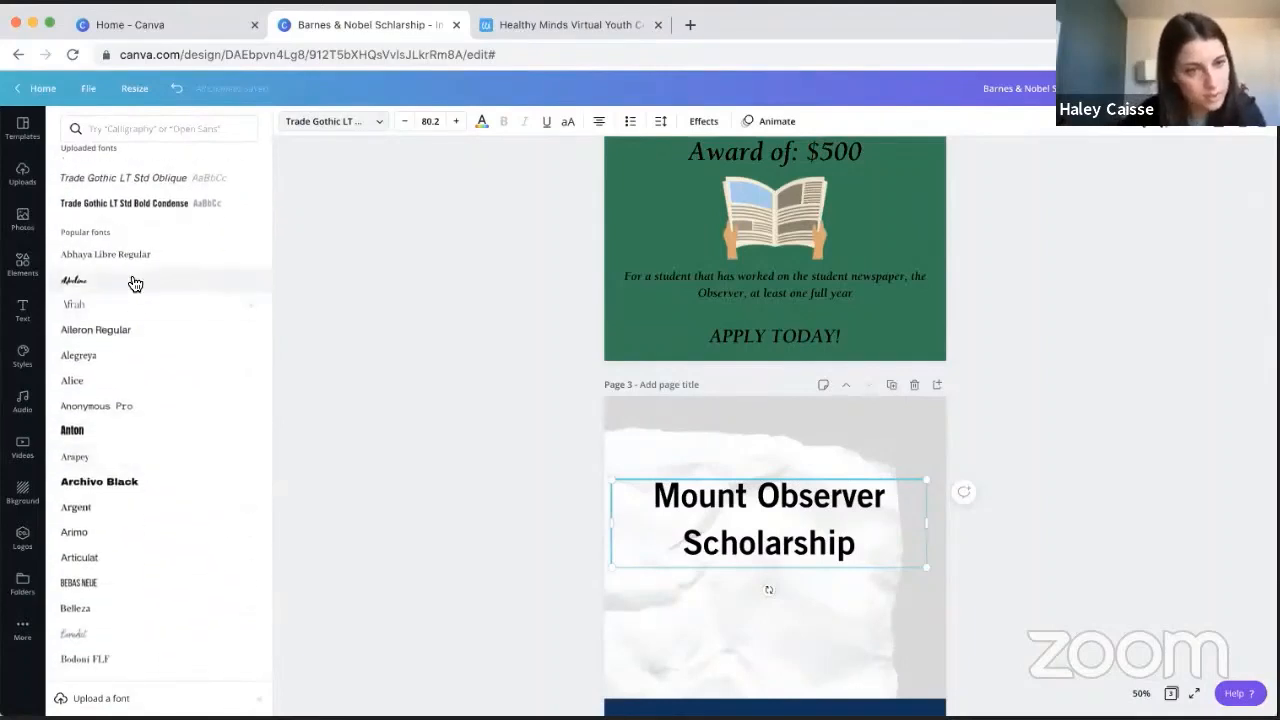
scroll(134, 282, down, 3)
scroll(134, 288, down, 3)
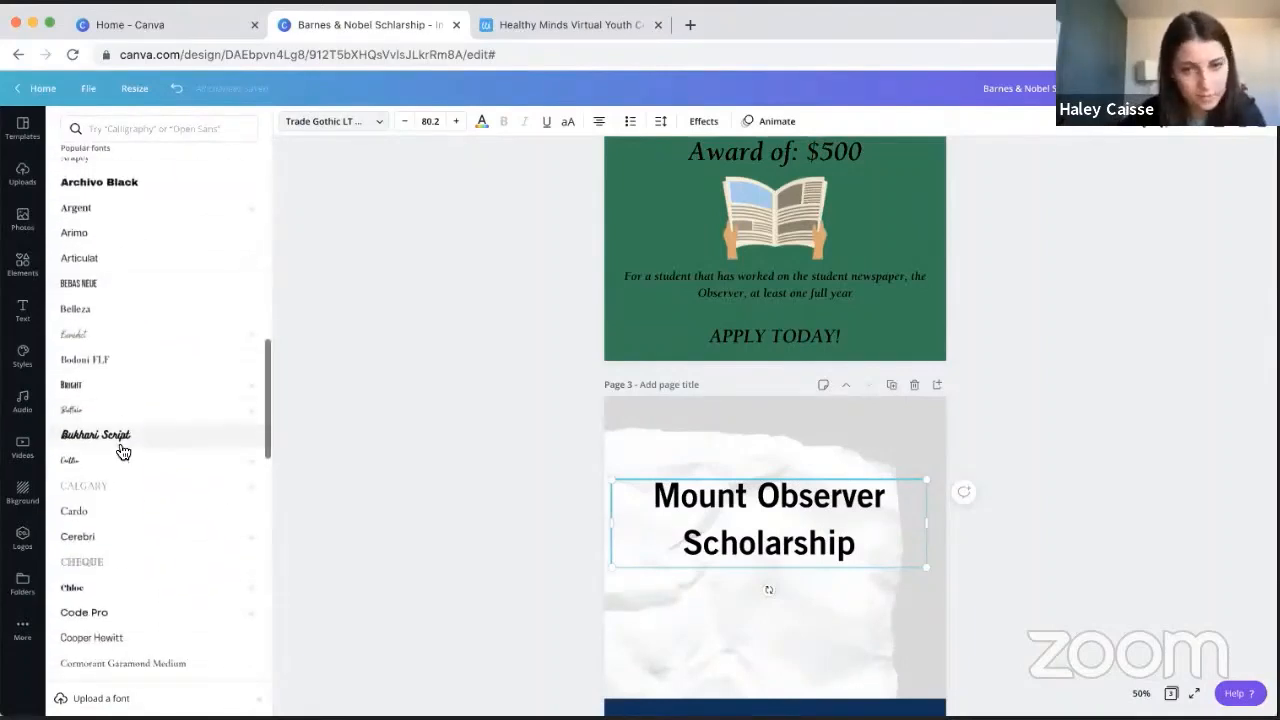
scroll(121, 450, down, 2)
- Search the fonts for "script" and try The Breaks Script, Amsterdam One and other script fonts on the heading
key(super+plus)
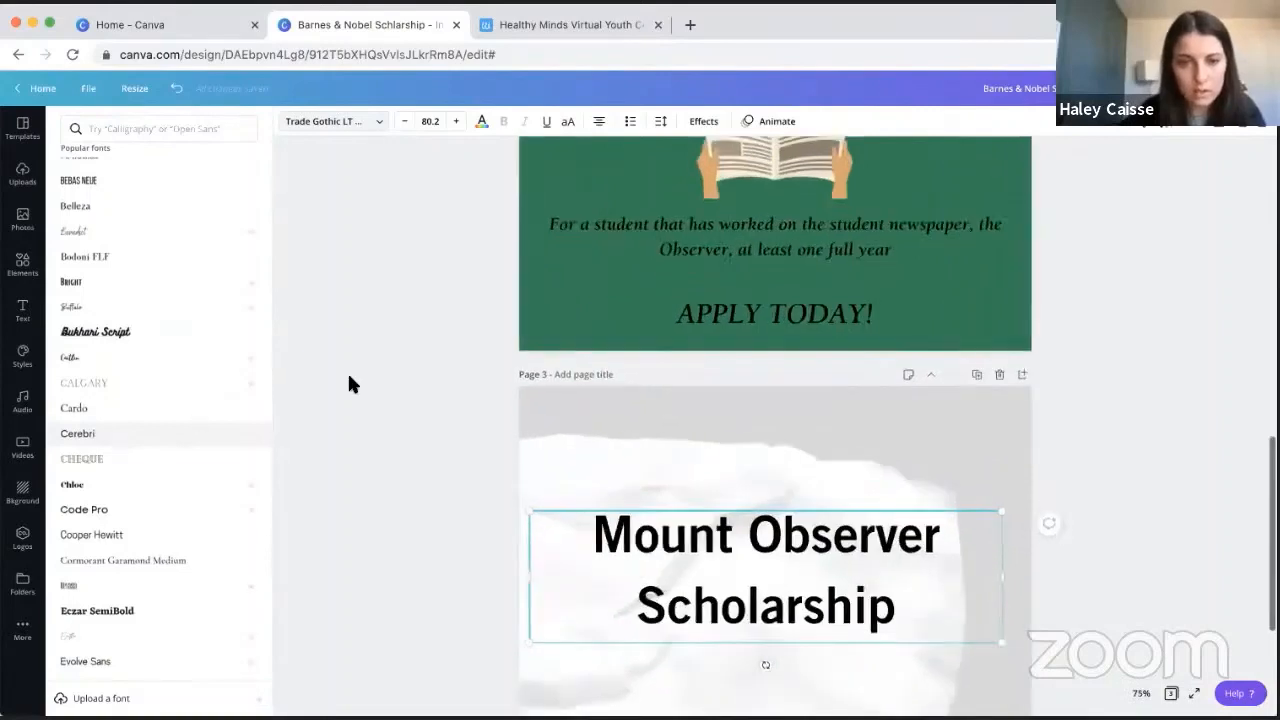
scroll(348, 380, down, 2)
scroll(495, 391, down, 2)
scroll(380, 423, up, 1)
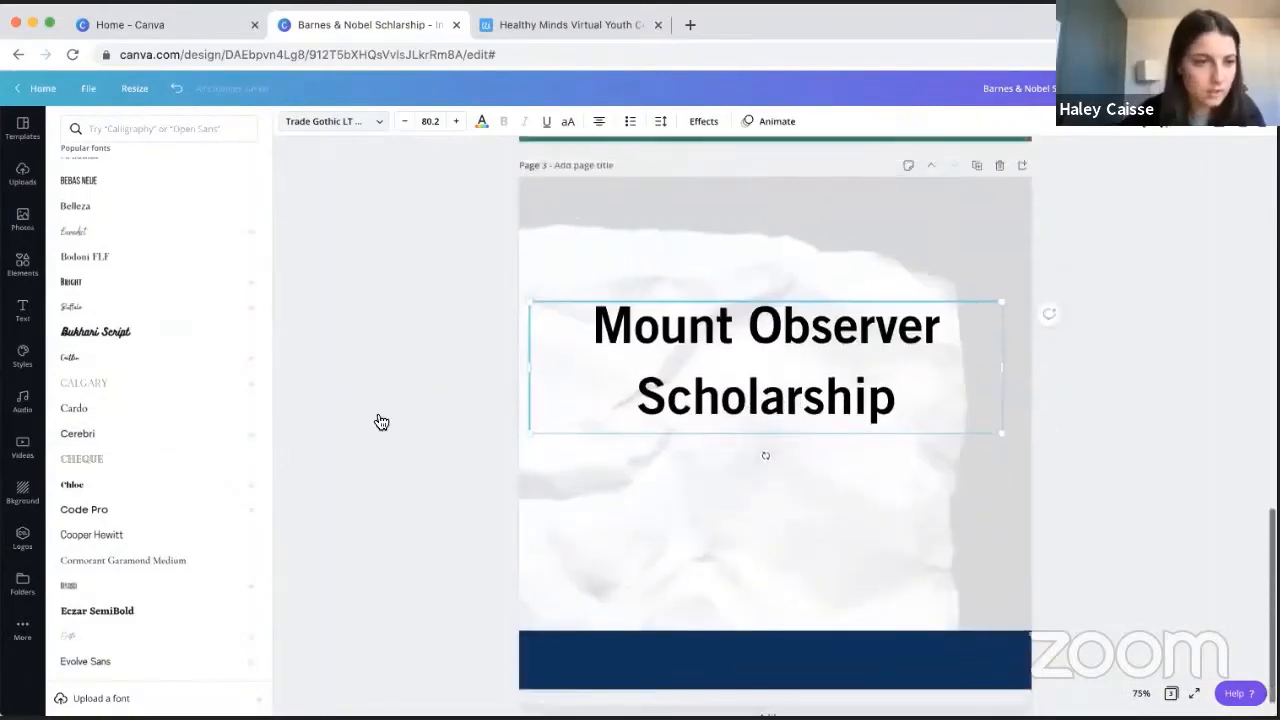
scroll(140, 320, down, 3)
click(126, 129)
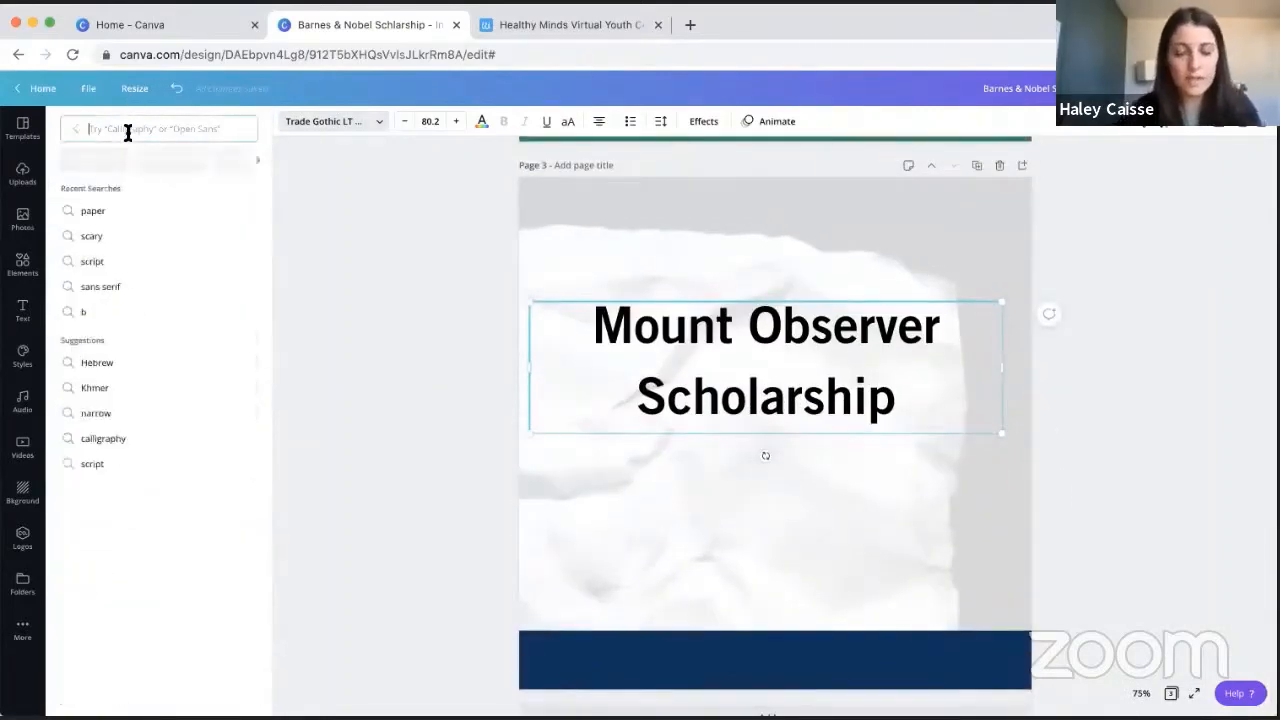
text(script)
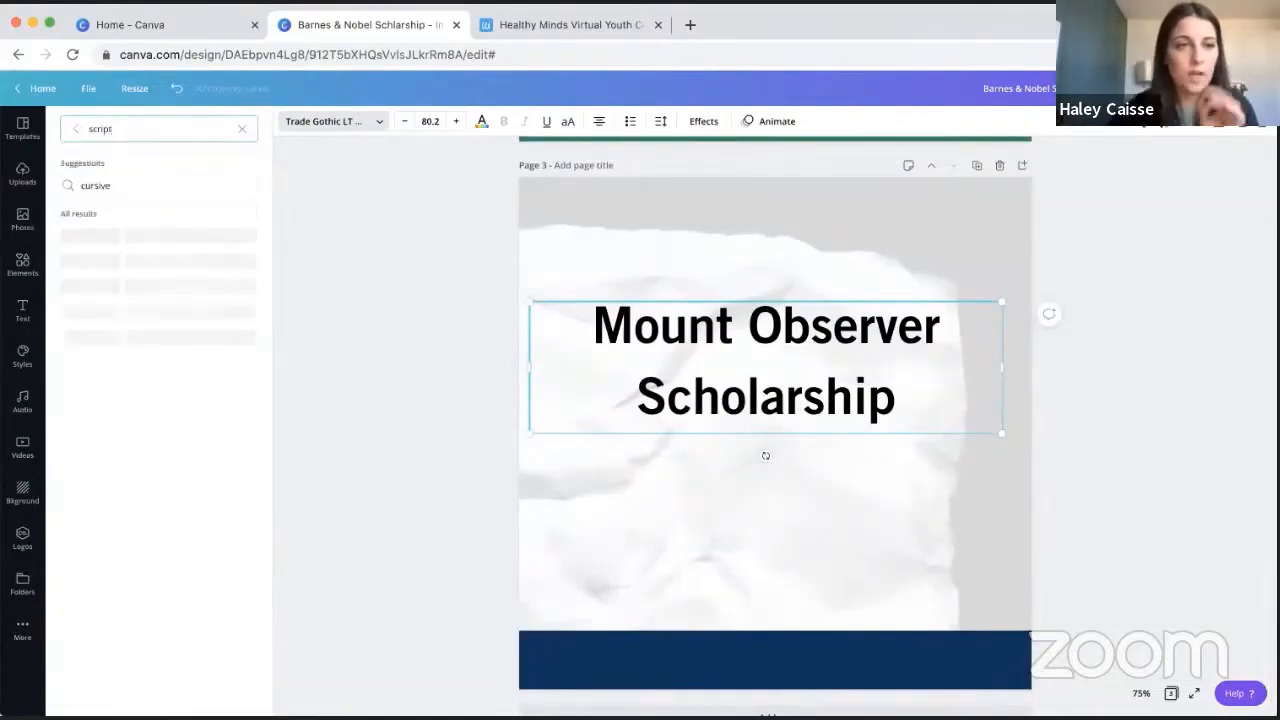
scroll(151, 357, down, 4)
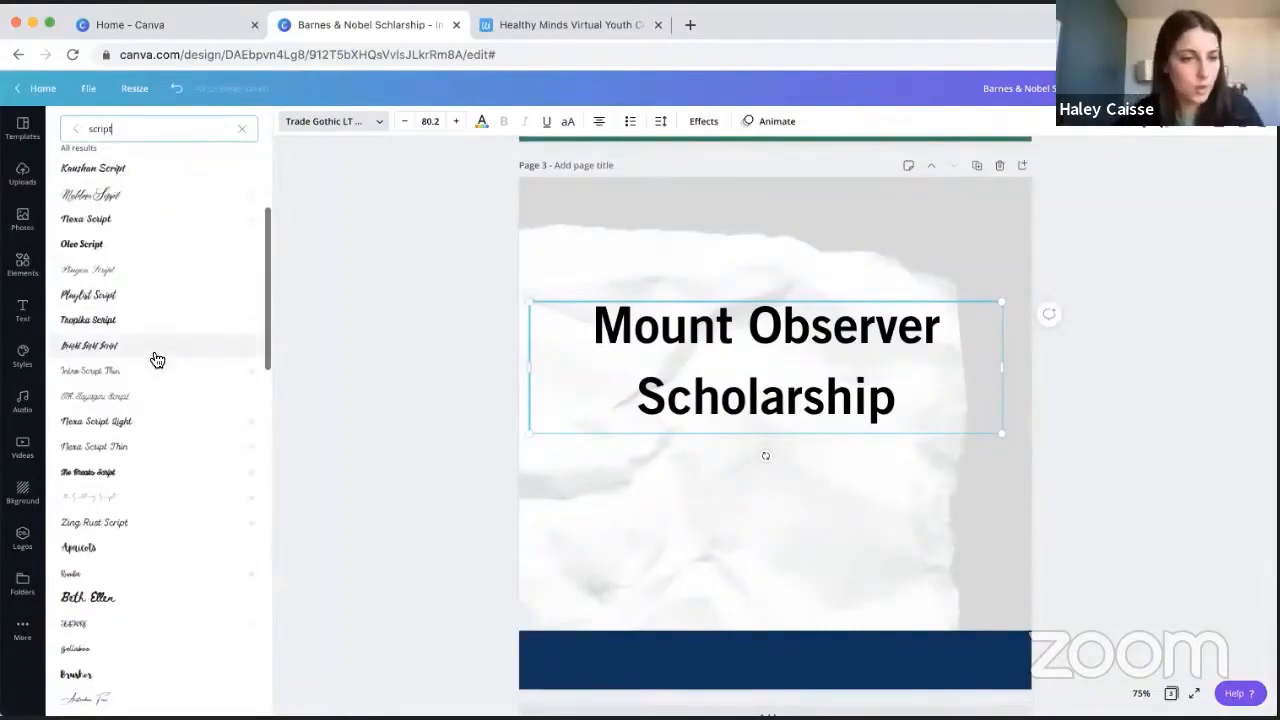
click(133, 471)
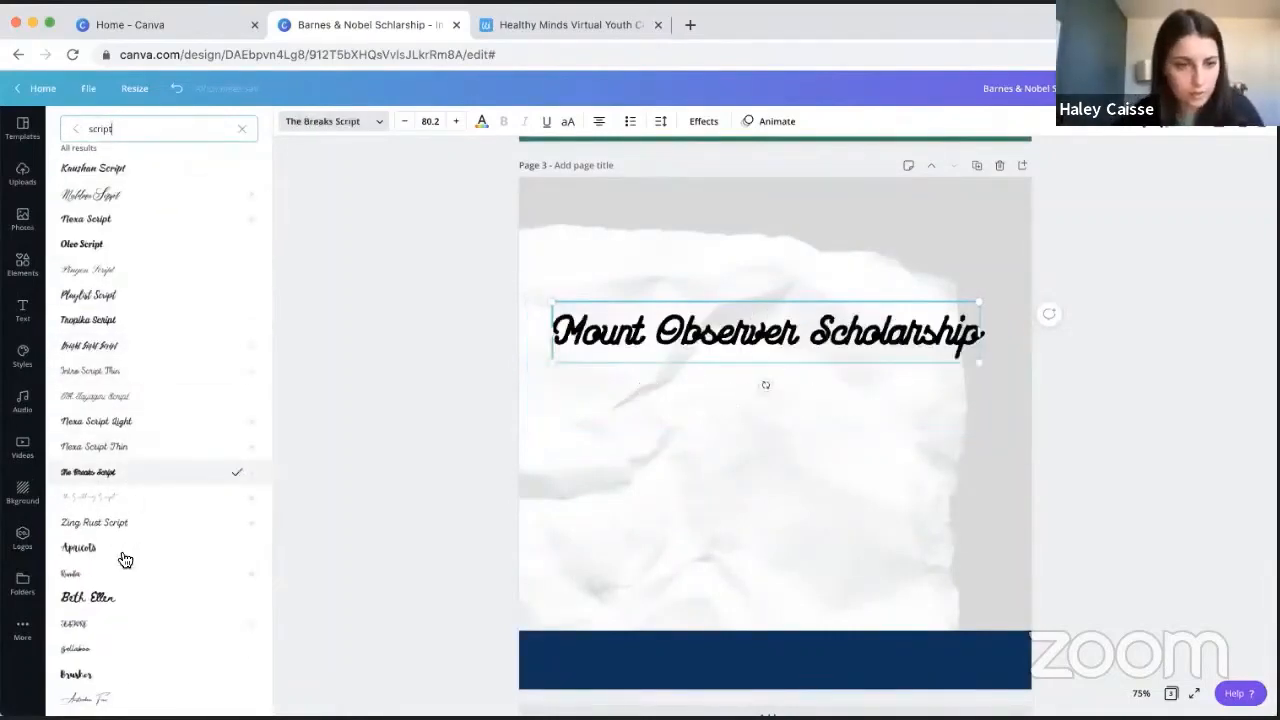
click(118, 549)
scroll(121, 605, down, 1)
scroll(123, 608, down, 2)
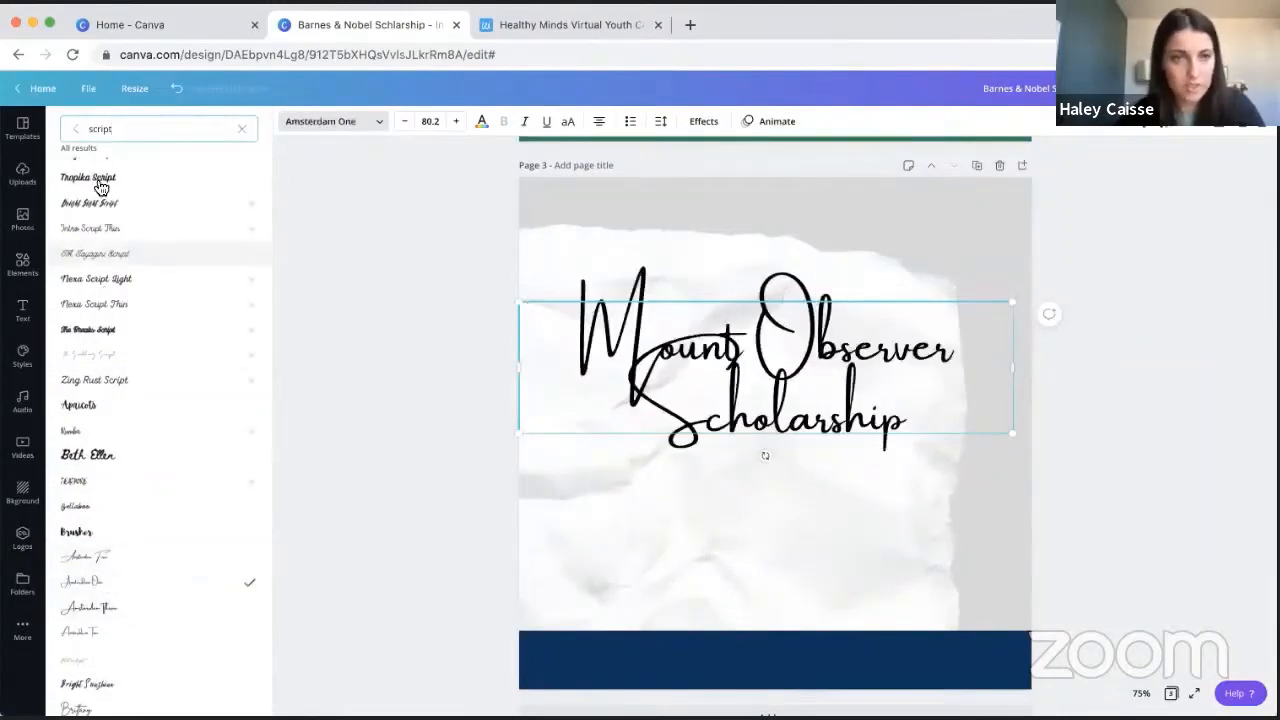
- Search the fonts for "sans serif" and "scary", and try scary fonts such as Butcherman Caps on the heading
text(s)
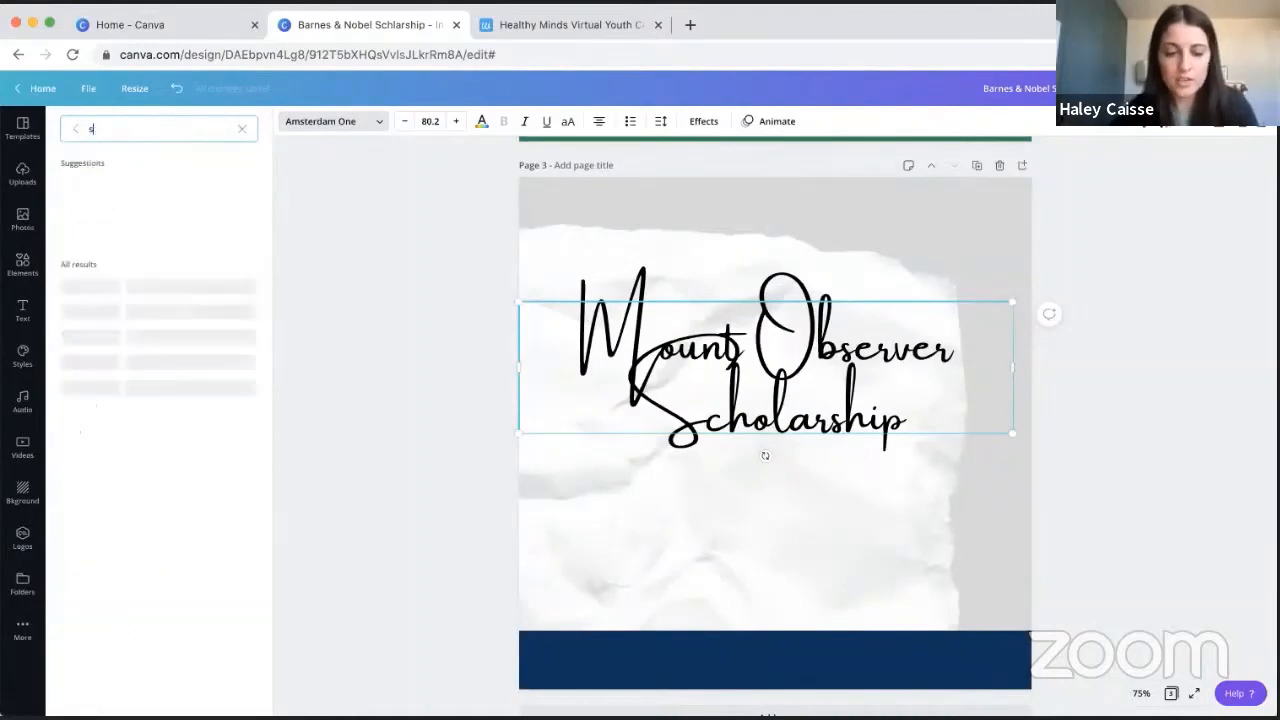
text(ans serif)
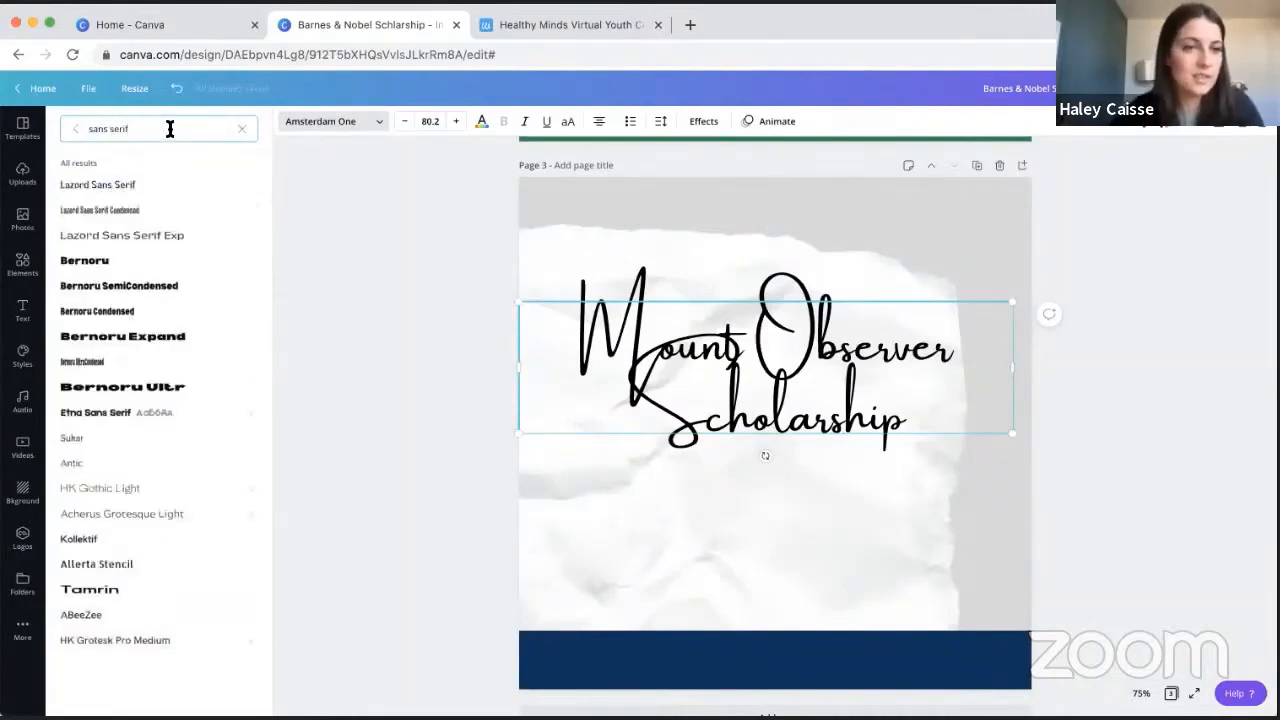
text(scary)
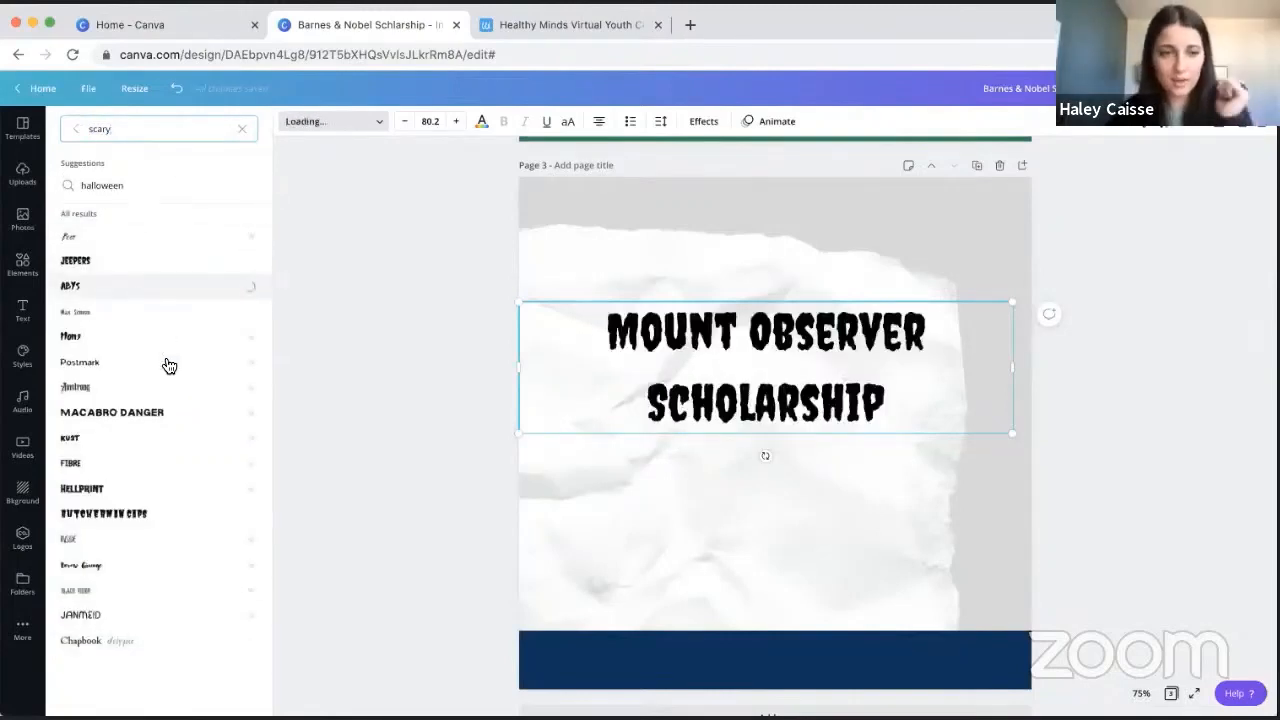
click(181, 522)
scroll(181, 522, down, 2)
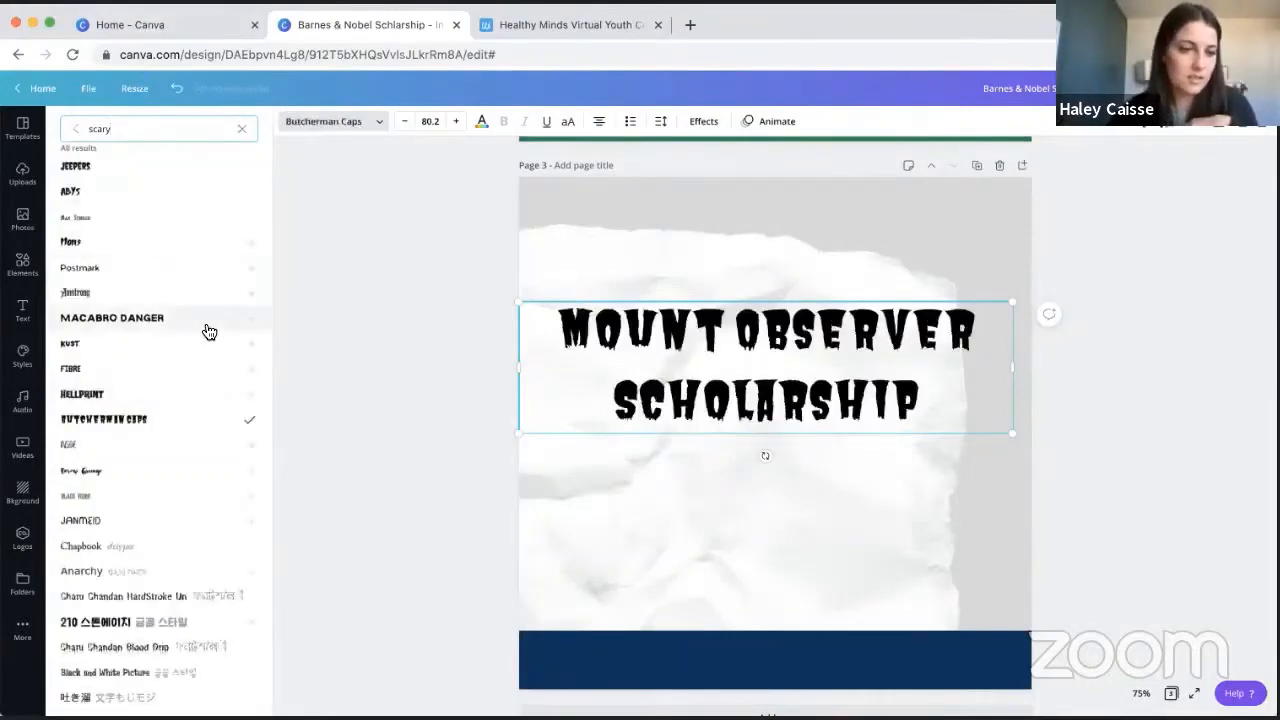
scroll(209, 599, up, 1)
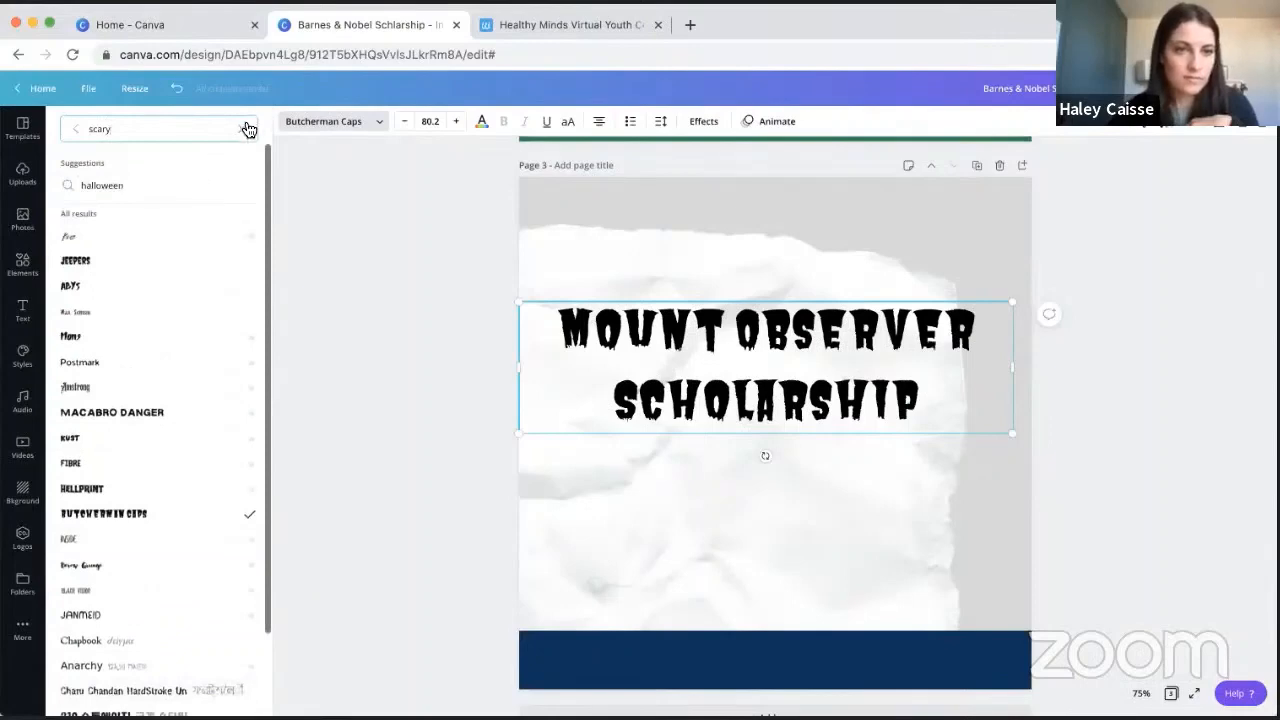
- Look at the Handwriting fonts and go through the other font categories, from Display and Headings to Sans Serif and Serif
click(248, 129)
click(80, 165)
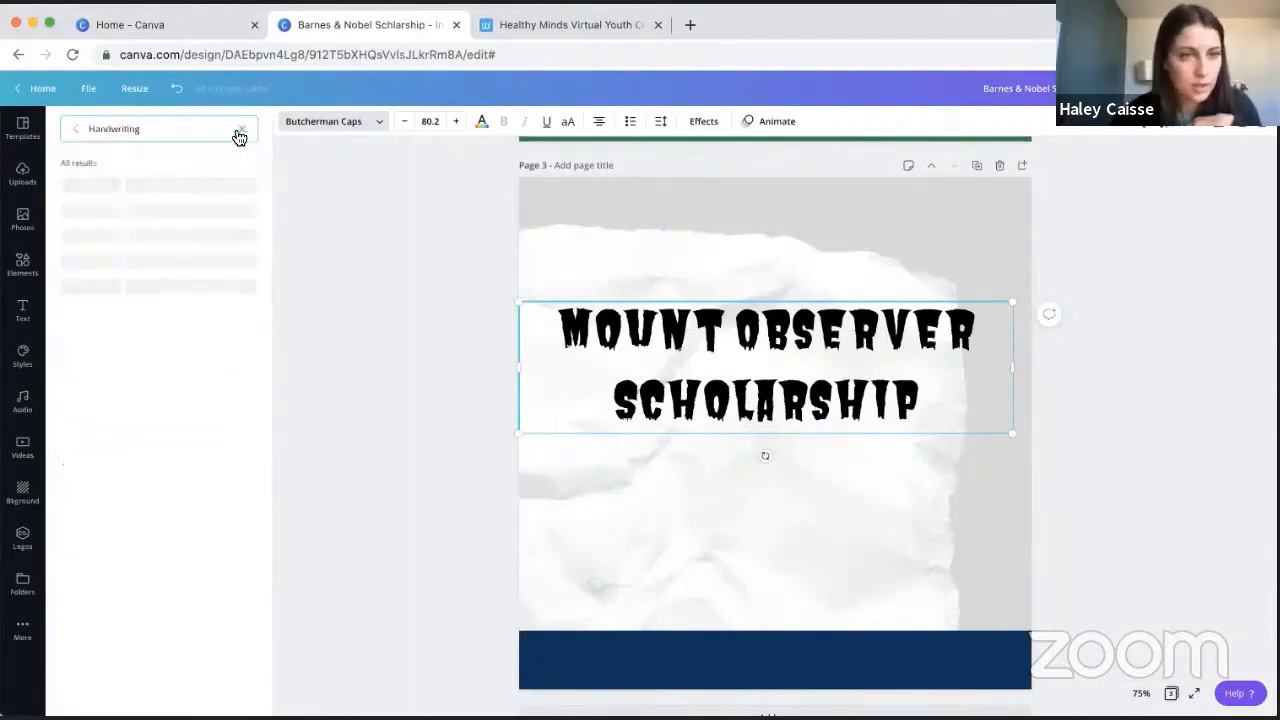
click(236, 129)
click(251, 165)
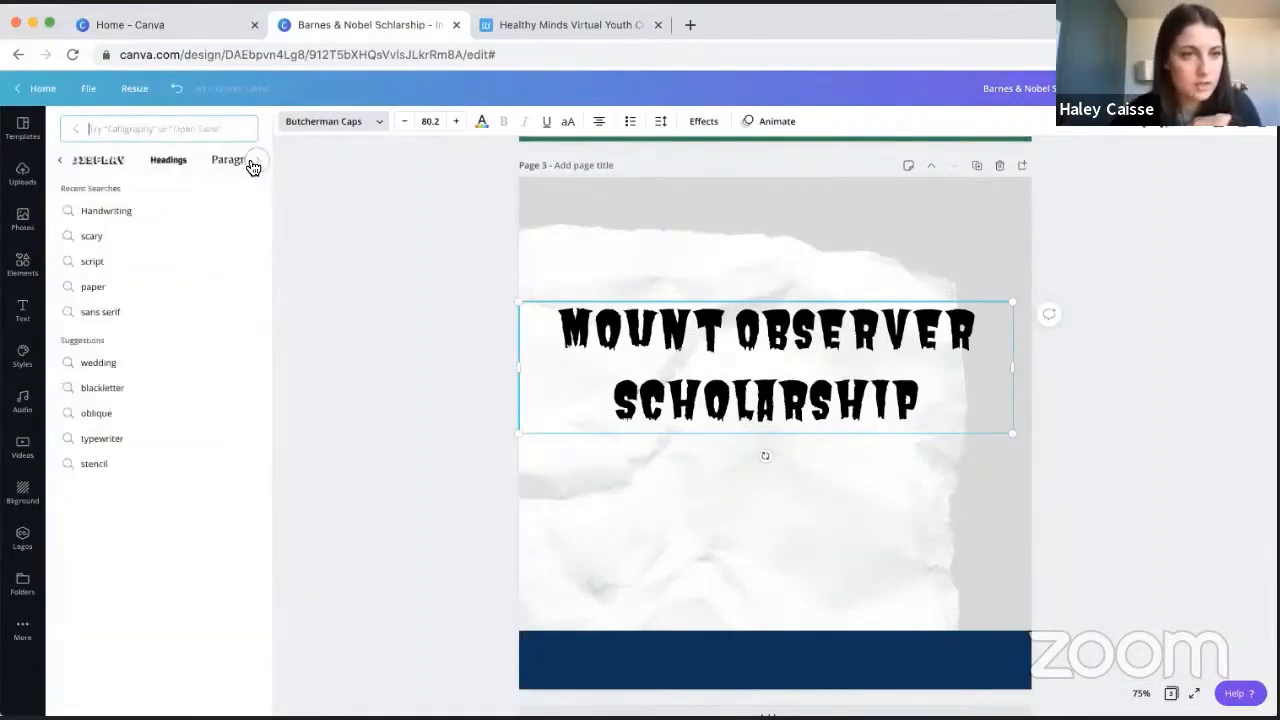
click(252, 165)
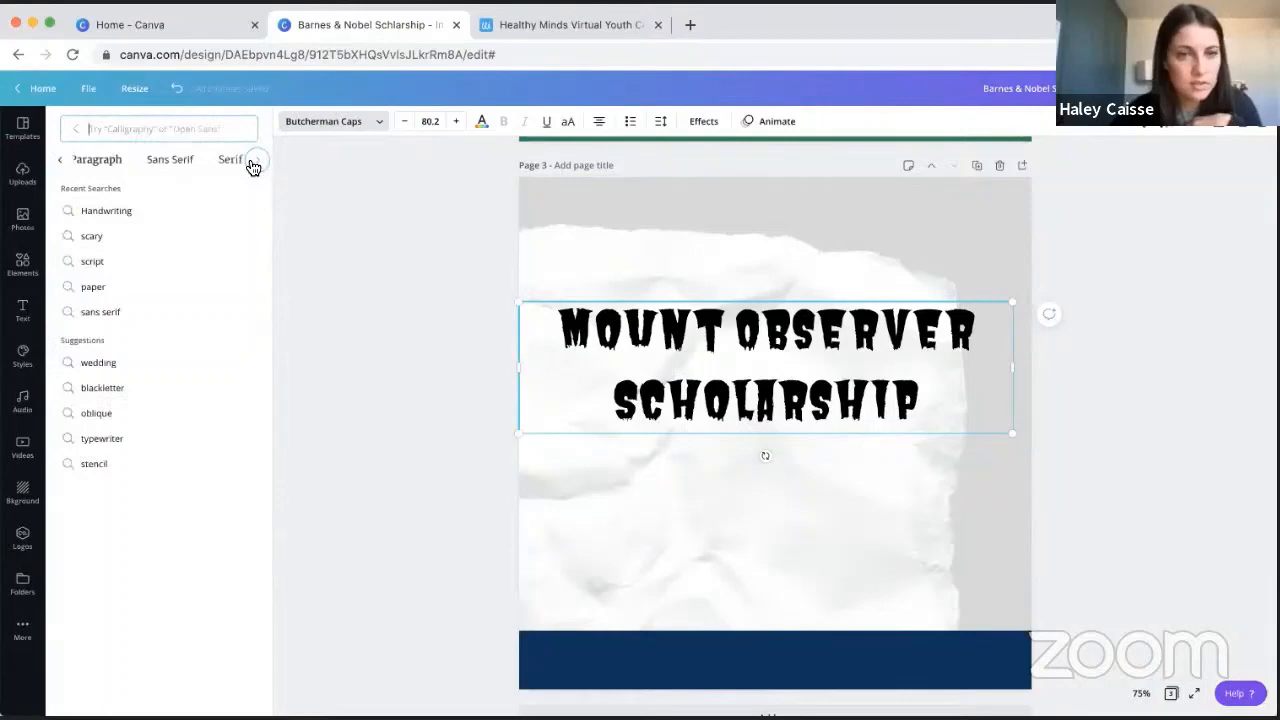
- Set the "Mount Observer Scholarship" heading's font to the bold italic ITC Berkeley Oldstyle Std already used in the document
click(633, 293)
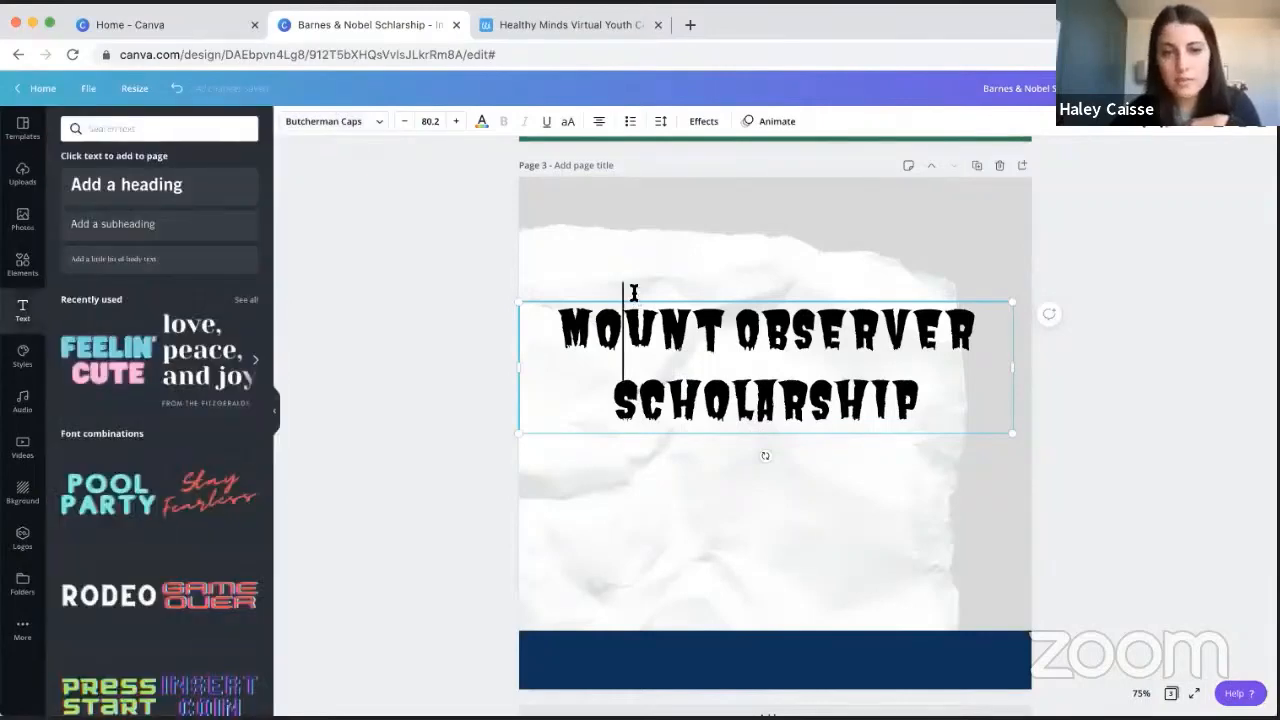
click(386, 122)
click(78, 137)
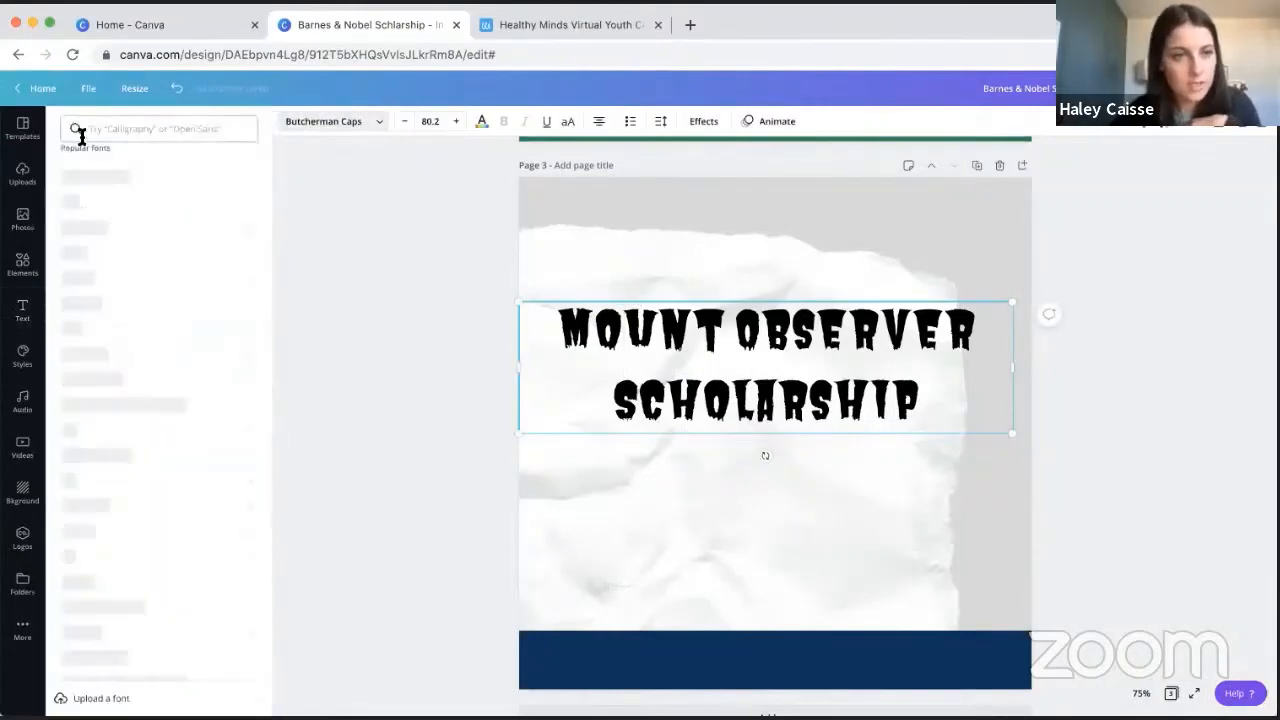
scroll(167, 295, up, 12)
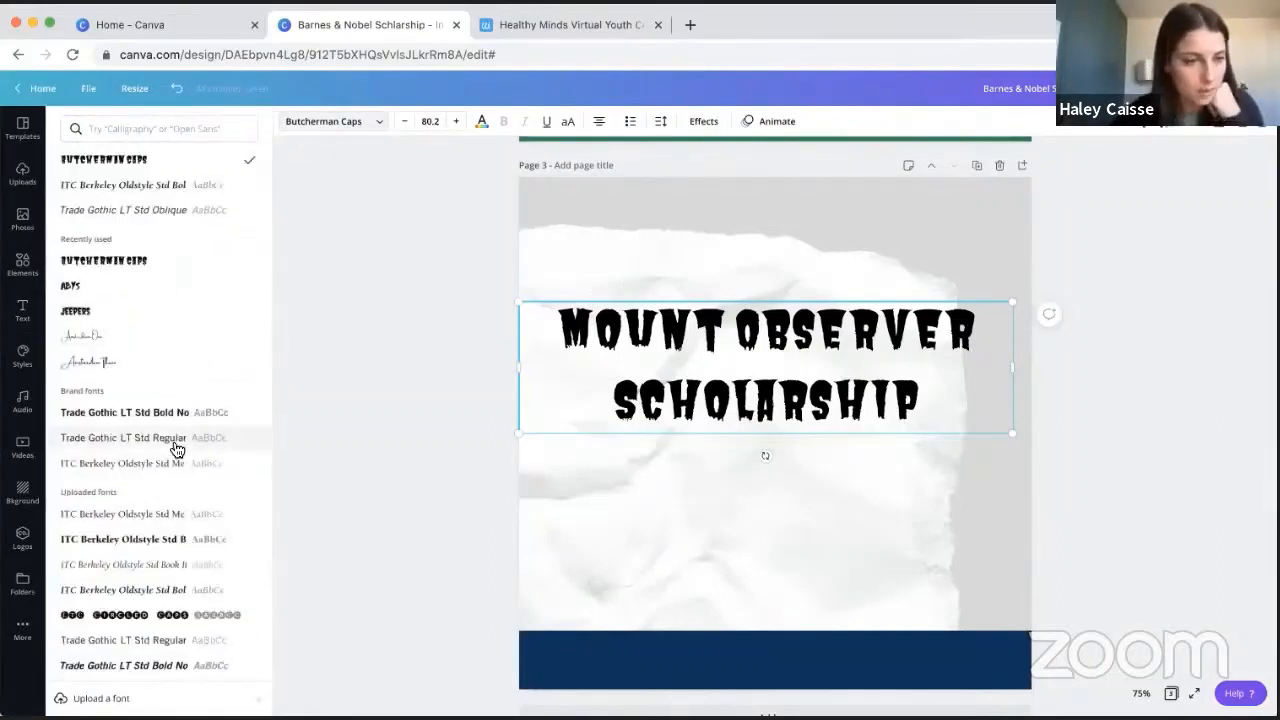
click(124, 185)
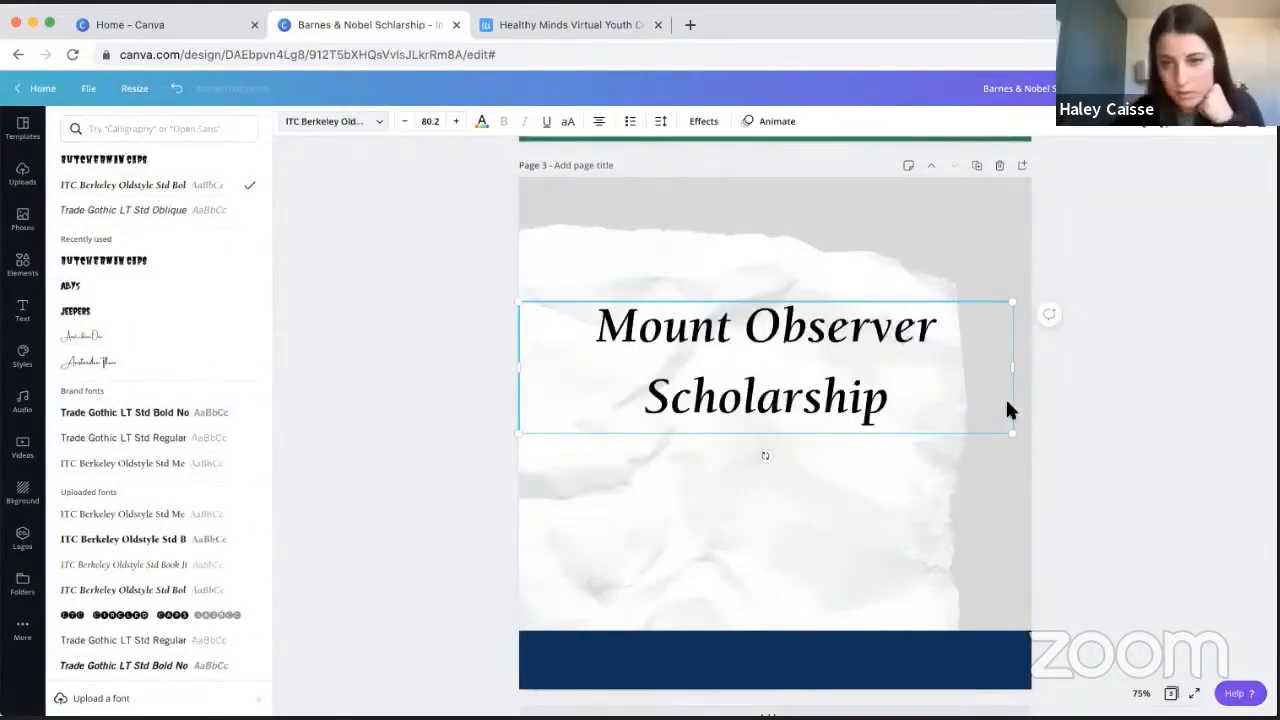
- Try a custom blue, #1B1B76, as the heading's text colour
click(481, 122)
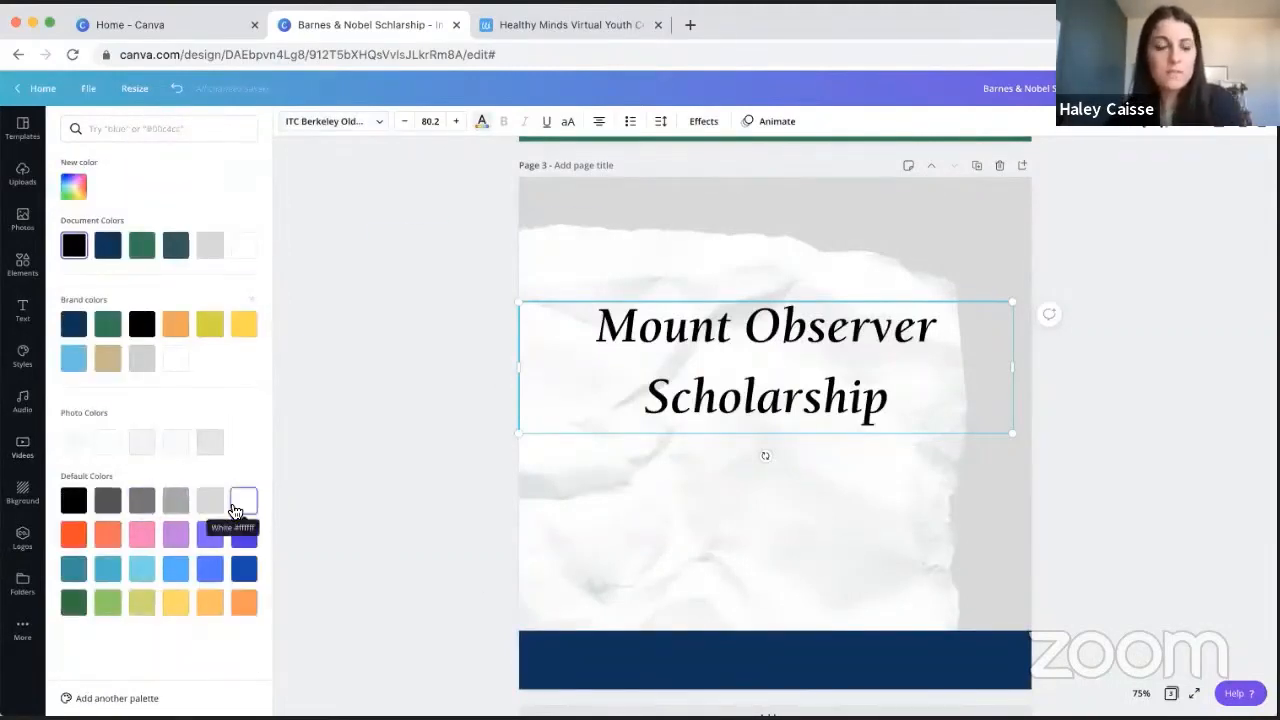
click(78, 197)
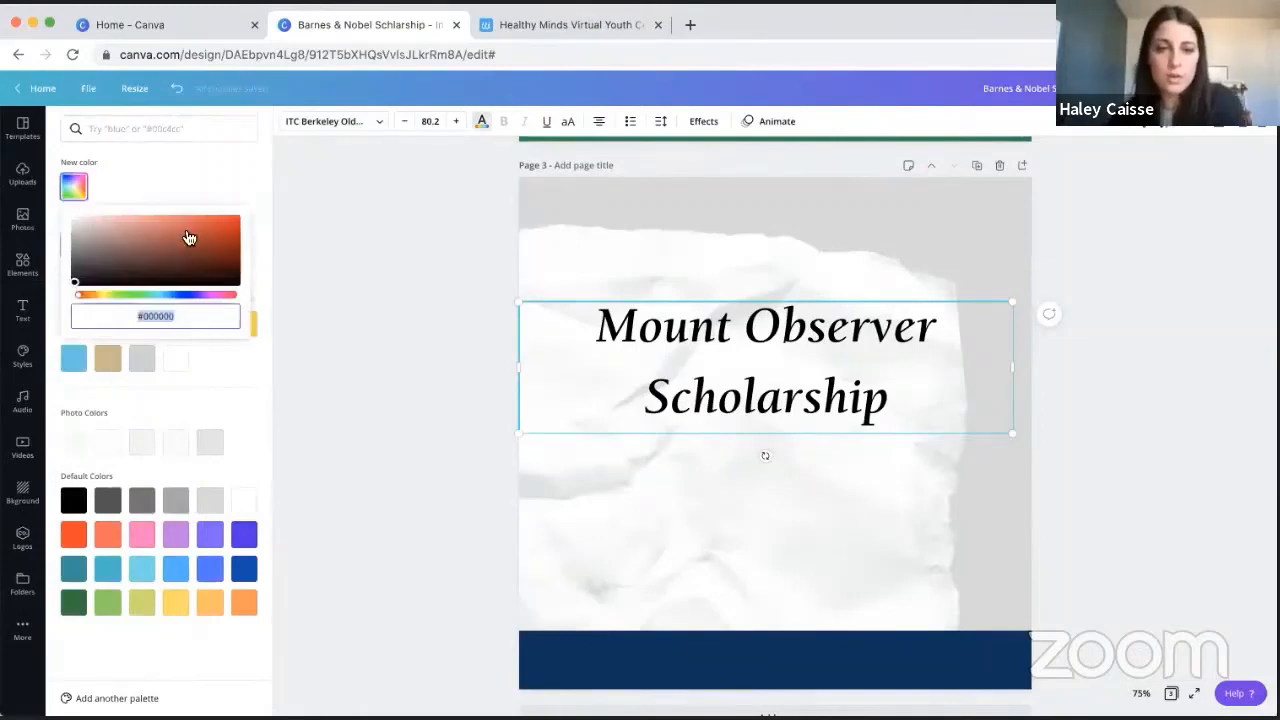
click(231, 266)
click(119, 247)
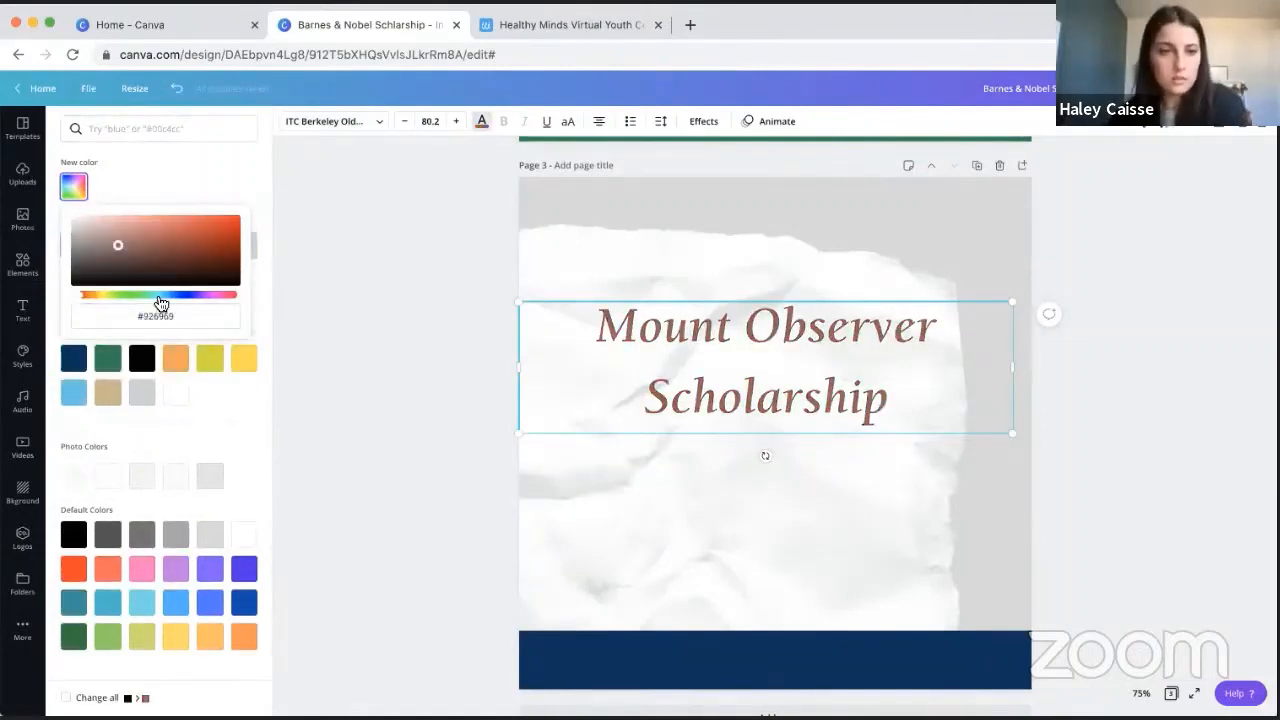
drag(160, 303, 203, 258)
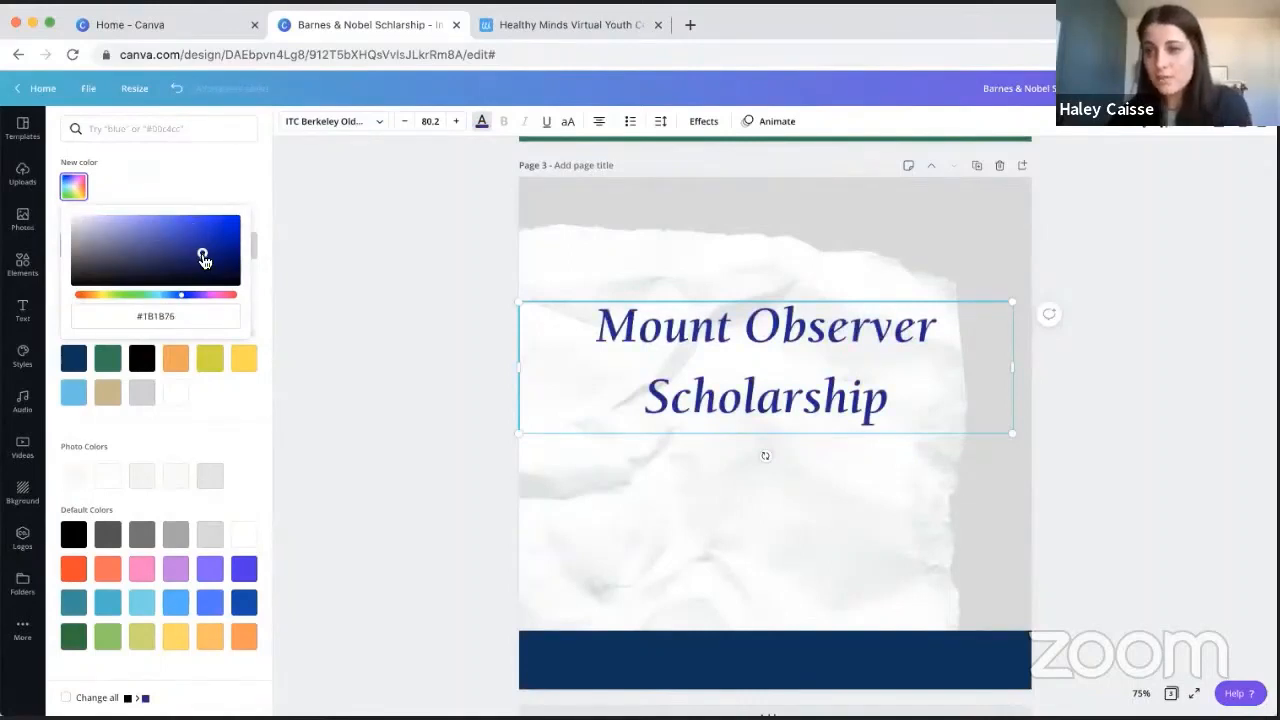
click(166, 318)
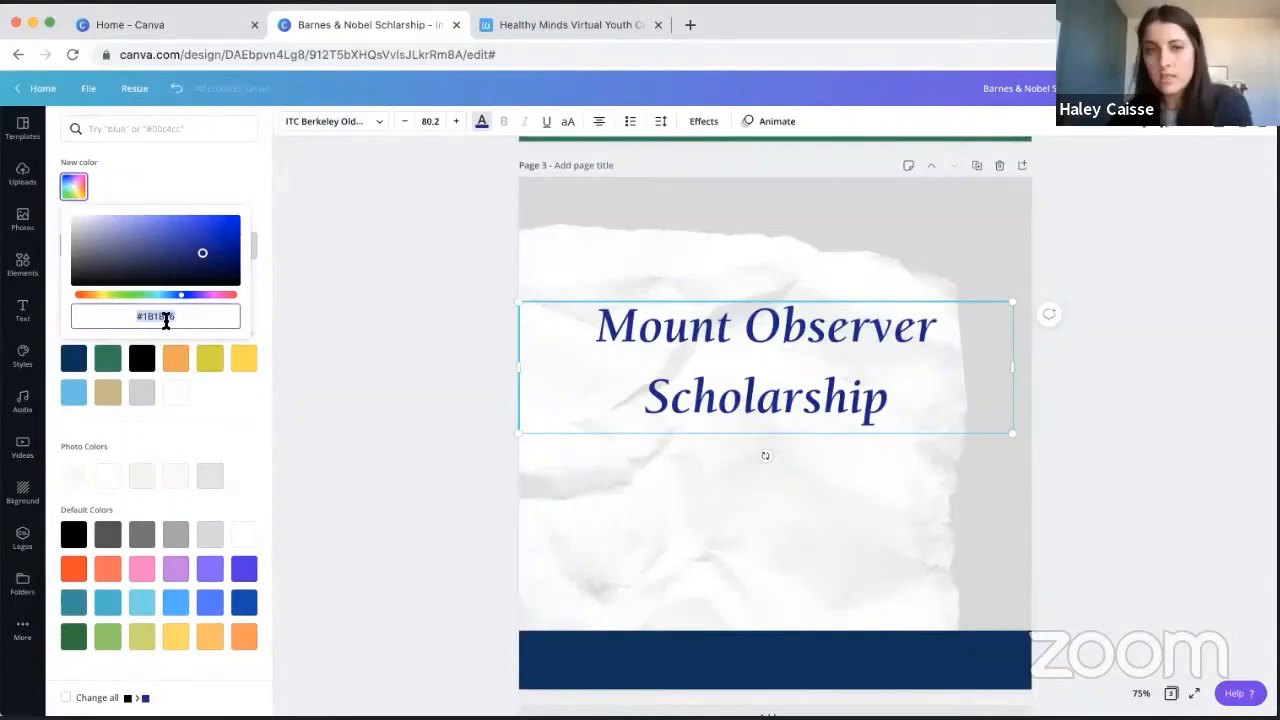
- Set the heading's text colour to the navy blue brand colour
click(208, 414)
click(73, 357)
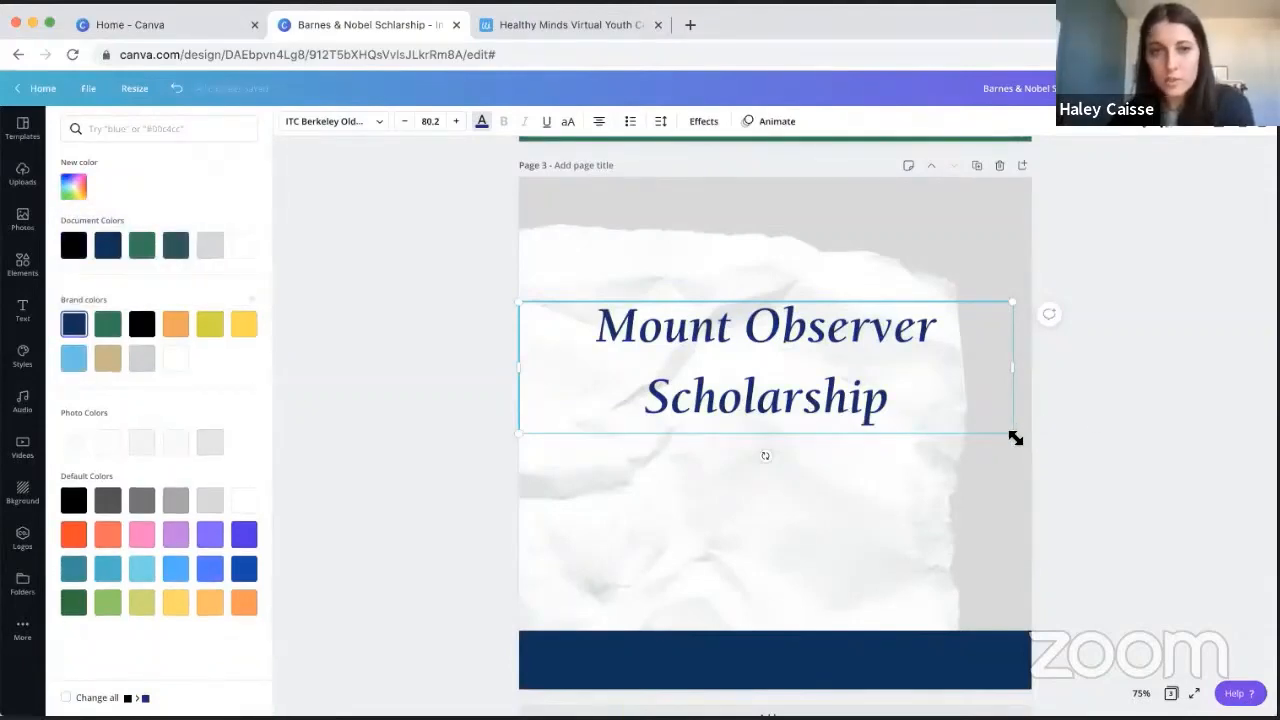
- Adjust the heading's font size in small increments, ending at 77.7
mouse_move(1015, 438)
mouse_down()
mouse_move(849, 344)
mouse_move(1003, 443)
mouse_move(1008, 432)
mouse_up()
click(430, 121)
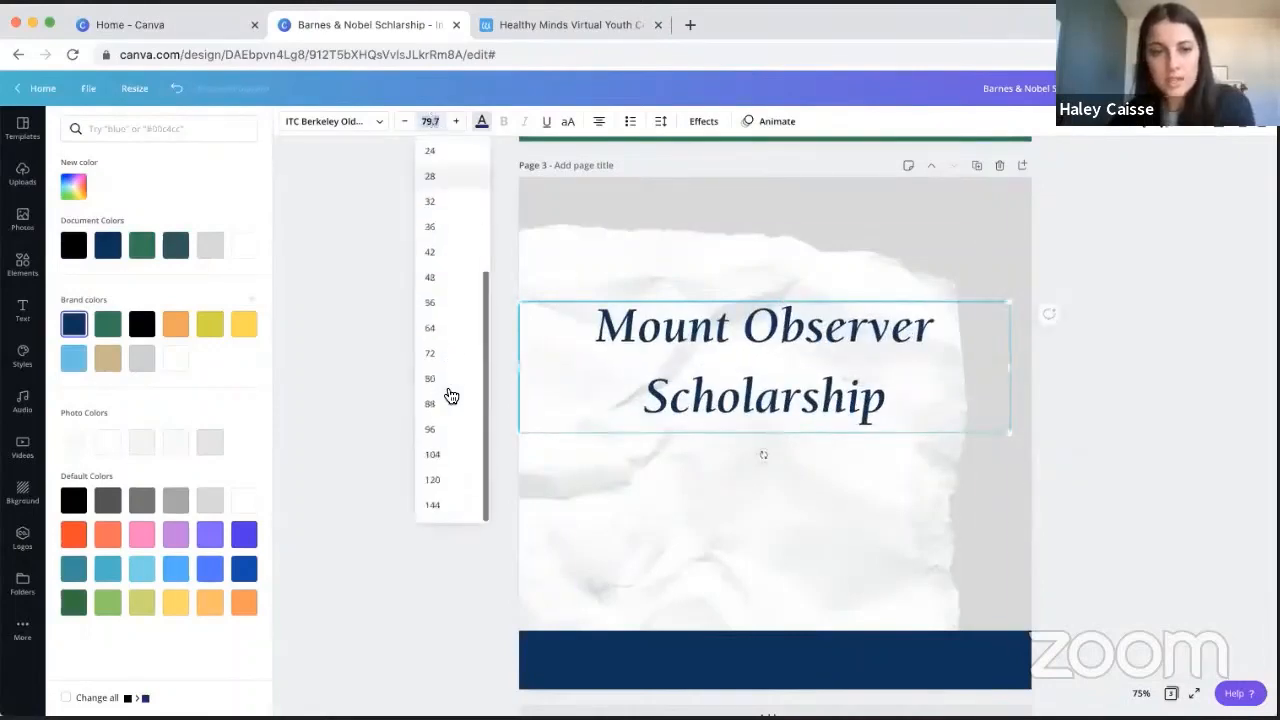
click(456, 128)
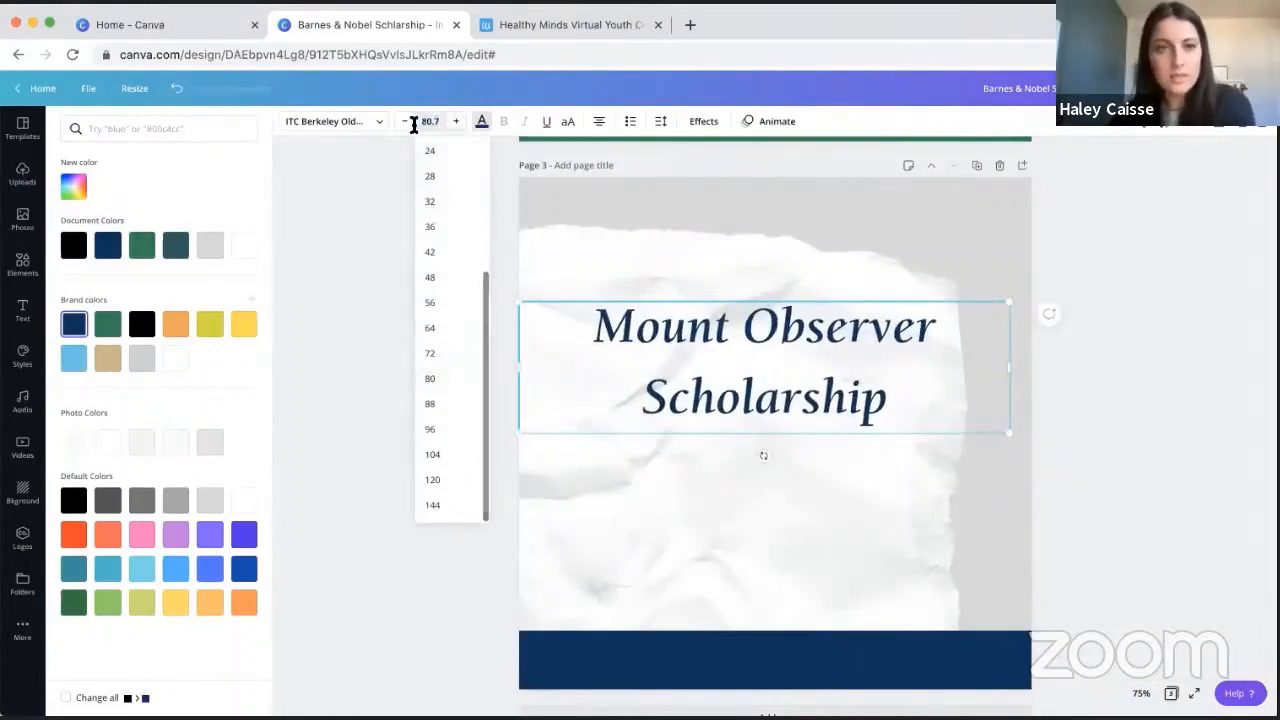
click(409, 123)
click(409, 123)
click(409, 123)
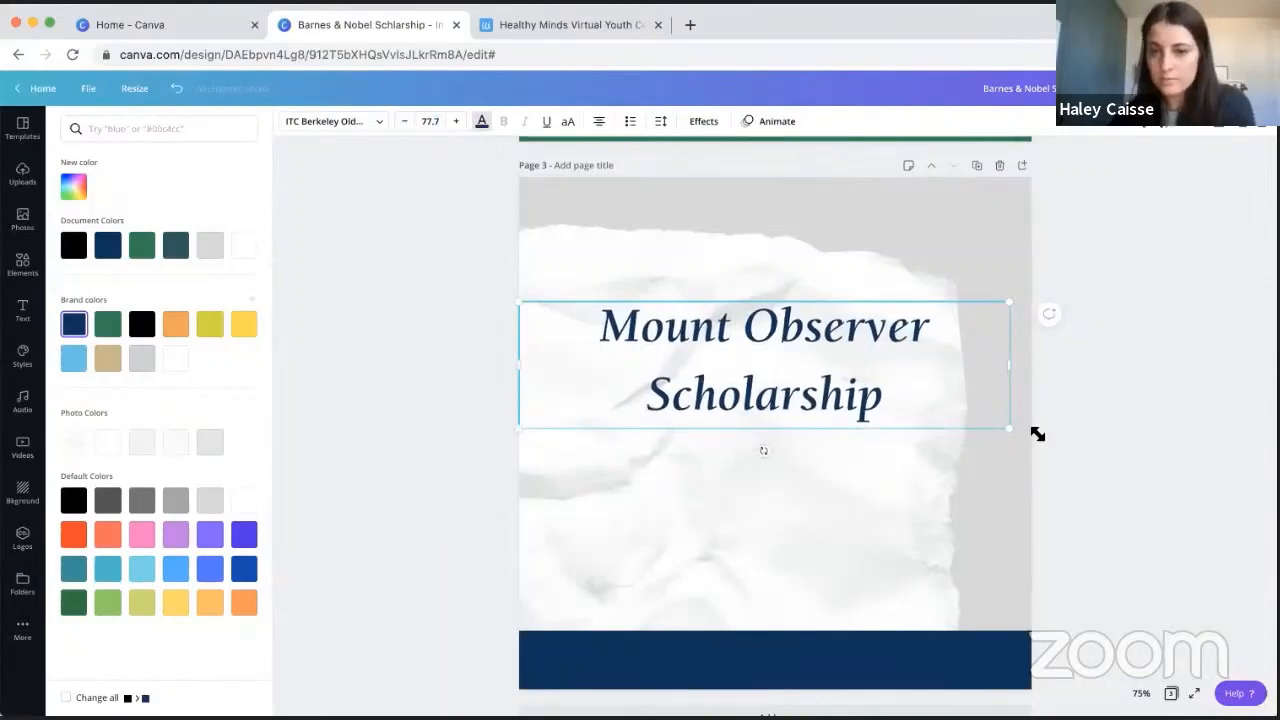
- Shrink the heading to about size 59.9 and shift it slightly right on the paper
drag(1008, 426, 896, 398)
click(700, 343)
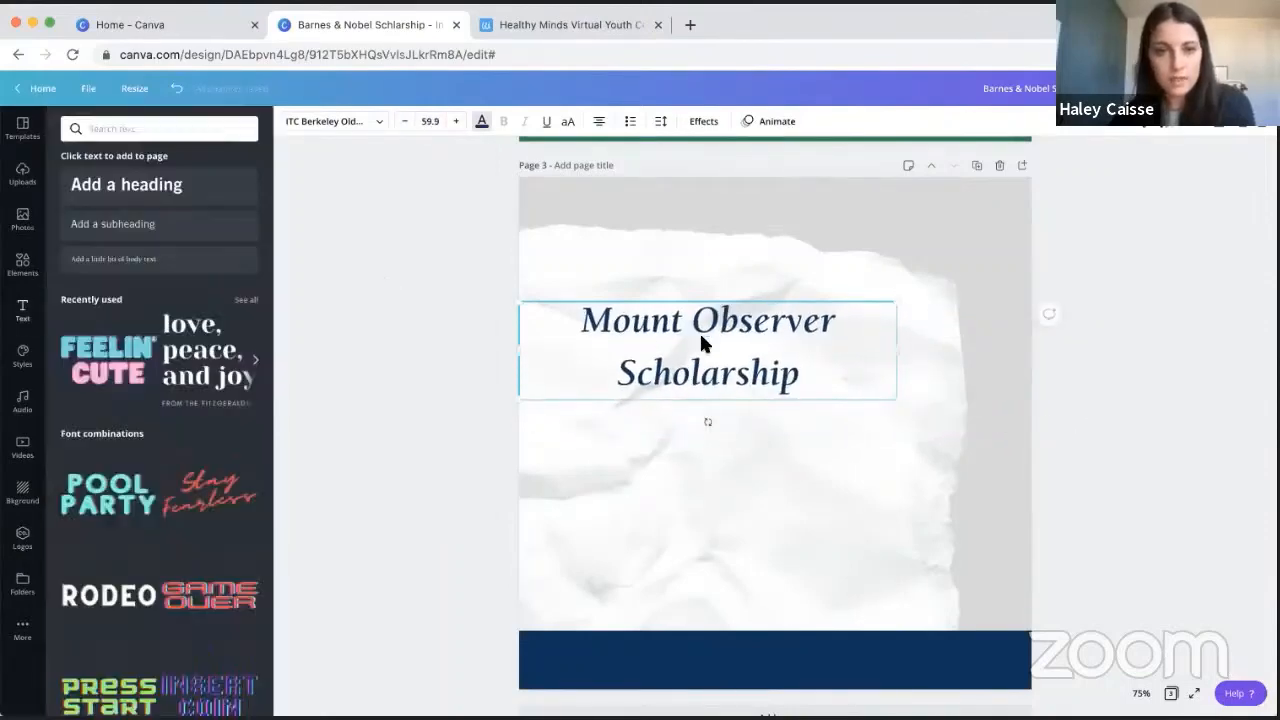
drag(700, 343, 735, 337)
- Try underlining and uppercase lettering on the heading, and turn both off again
click(548, 122)
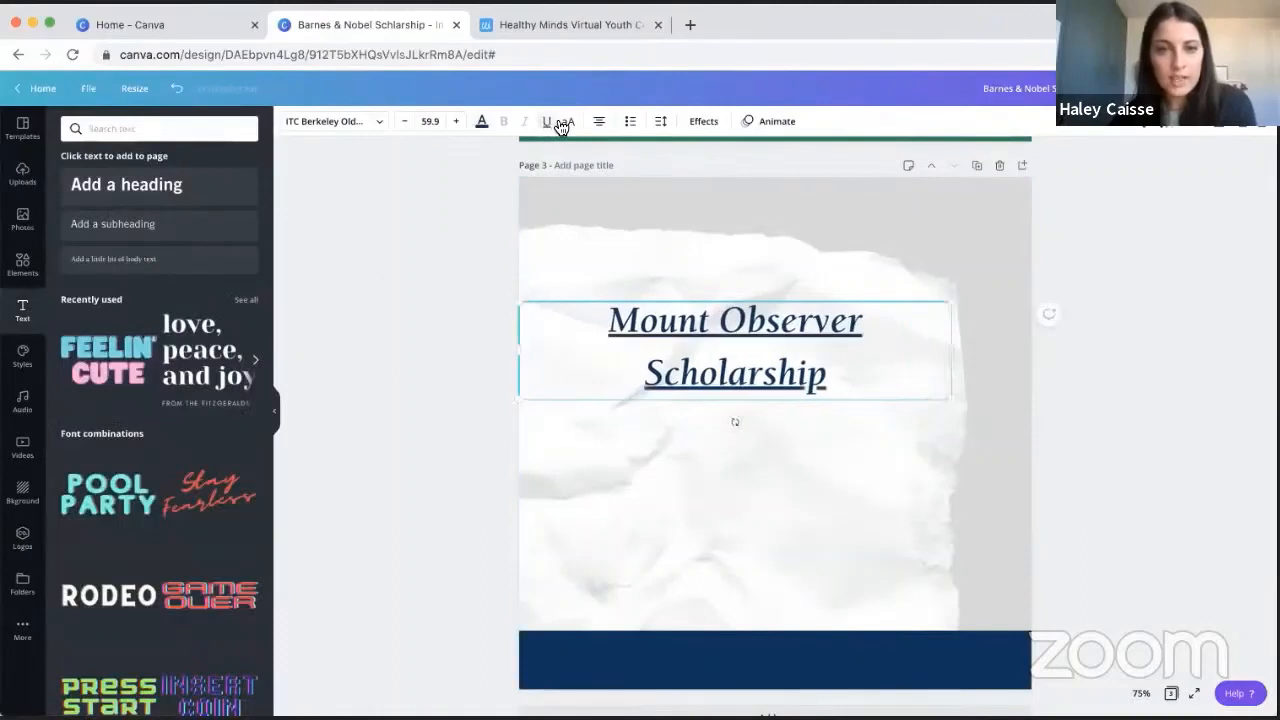
click(570, 124)
click(567, 123)
click(547, 122)
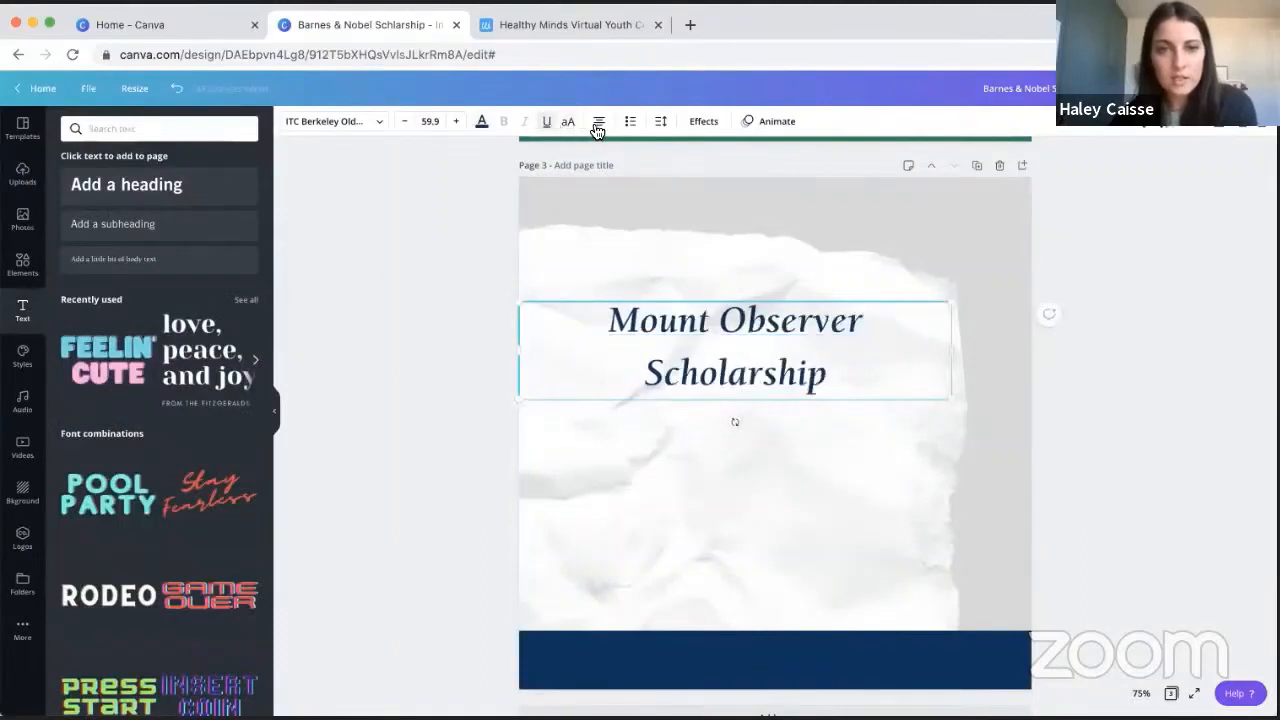
- Try the other text alignments and a bulleted list on the heading, and return it to centred text without bullets
click(598, 122)
click(597, 128)
click(597, 128)
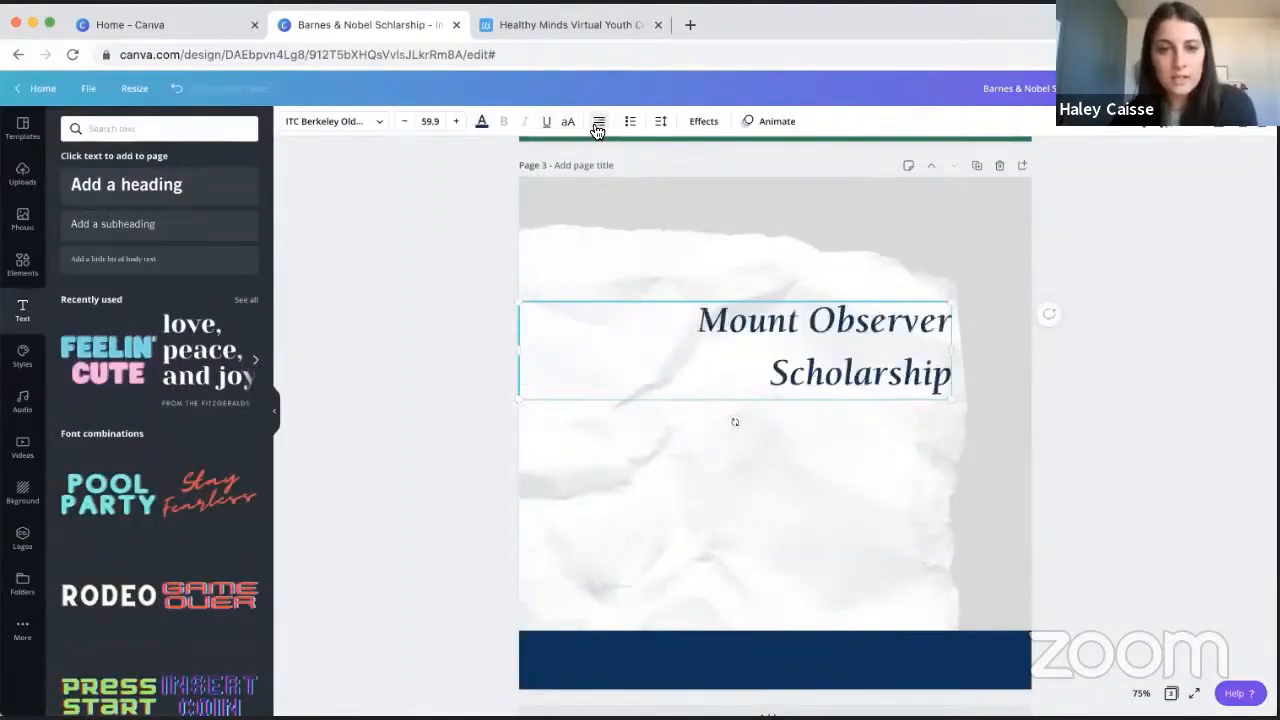
click(597, 128)
click(630, 125)
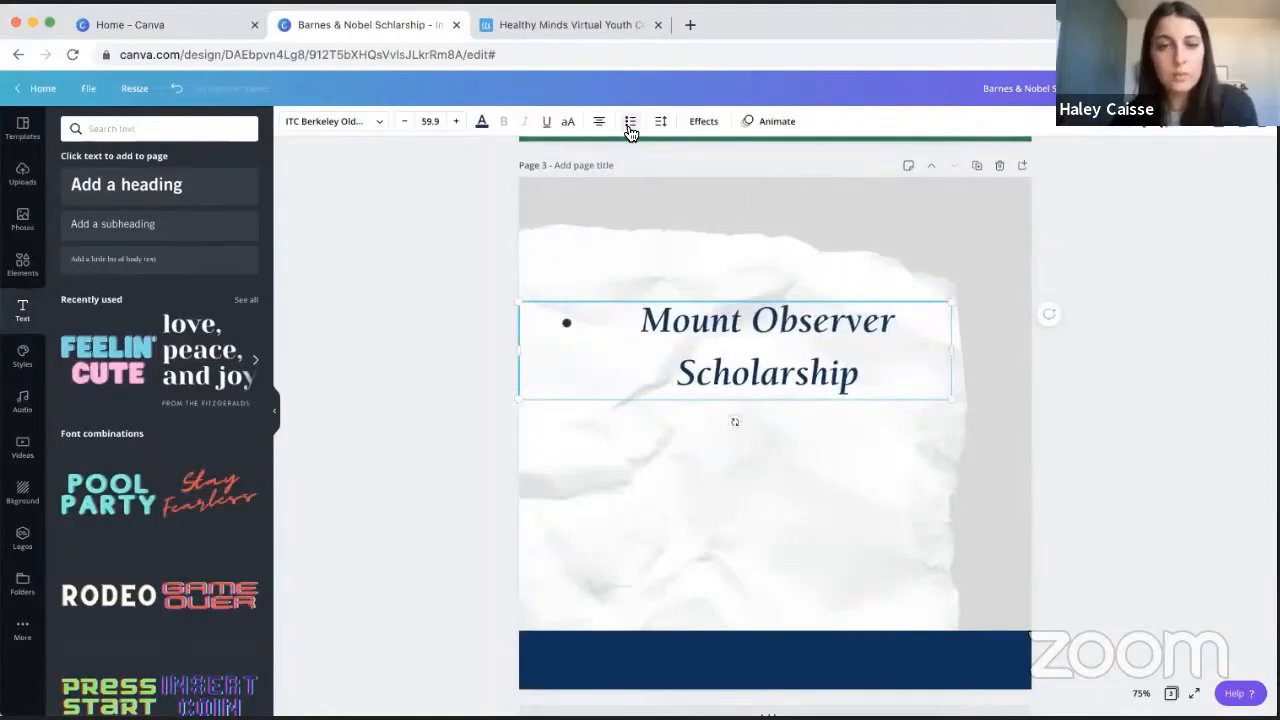
click(630, 128)
- Try the Shadow, Lift and Neon effects and the Curve shape on the heading, and reset style and shape to None
click(697, 125)
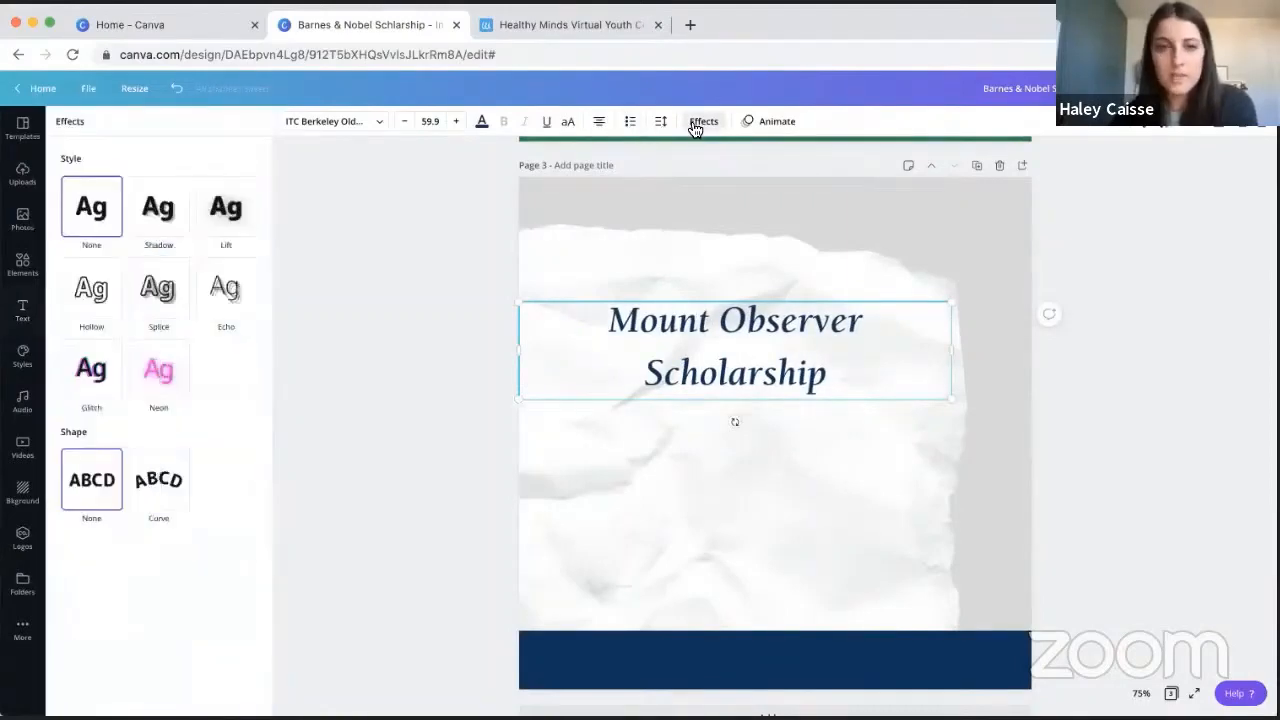
click(150, 228)
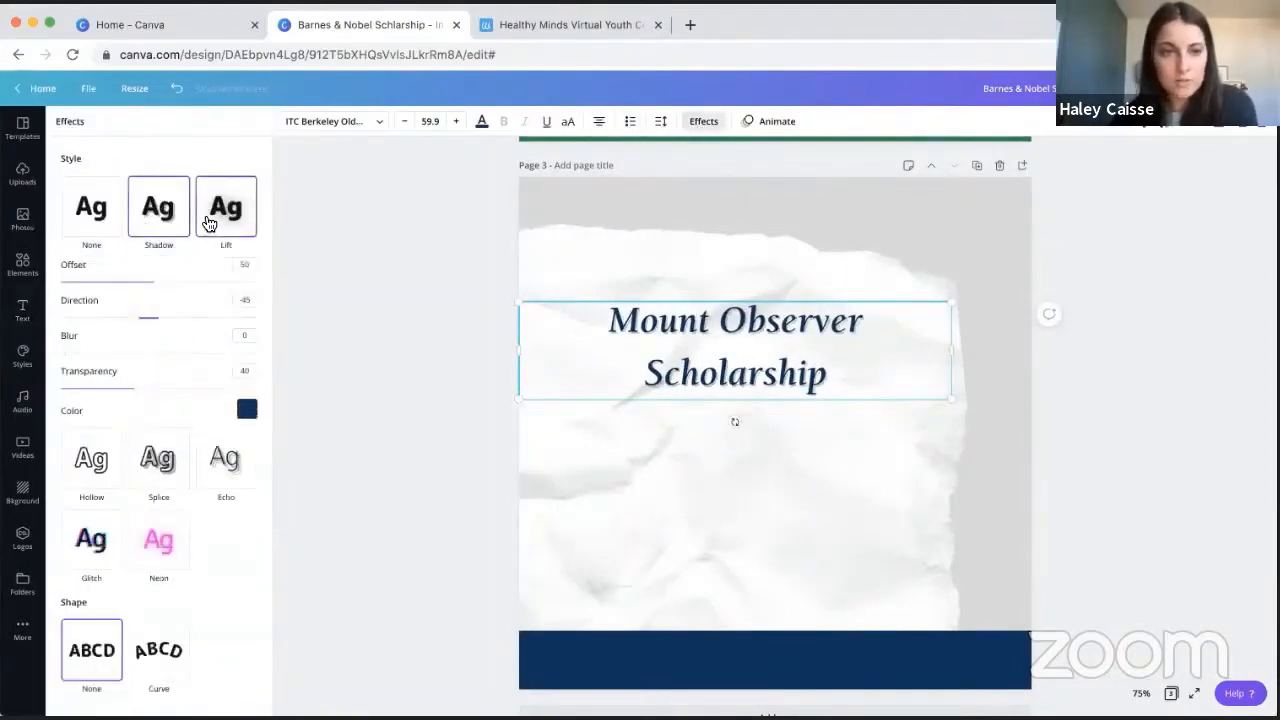
click(218, 222)
click(158, 420)
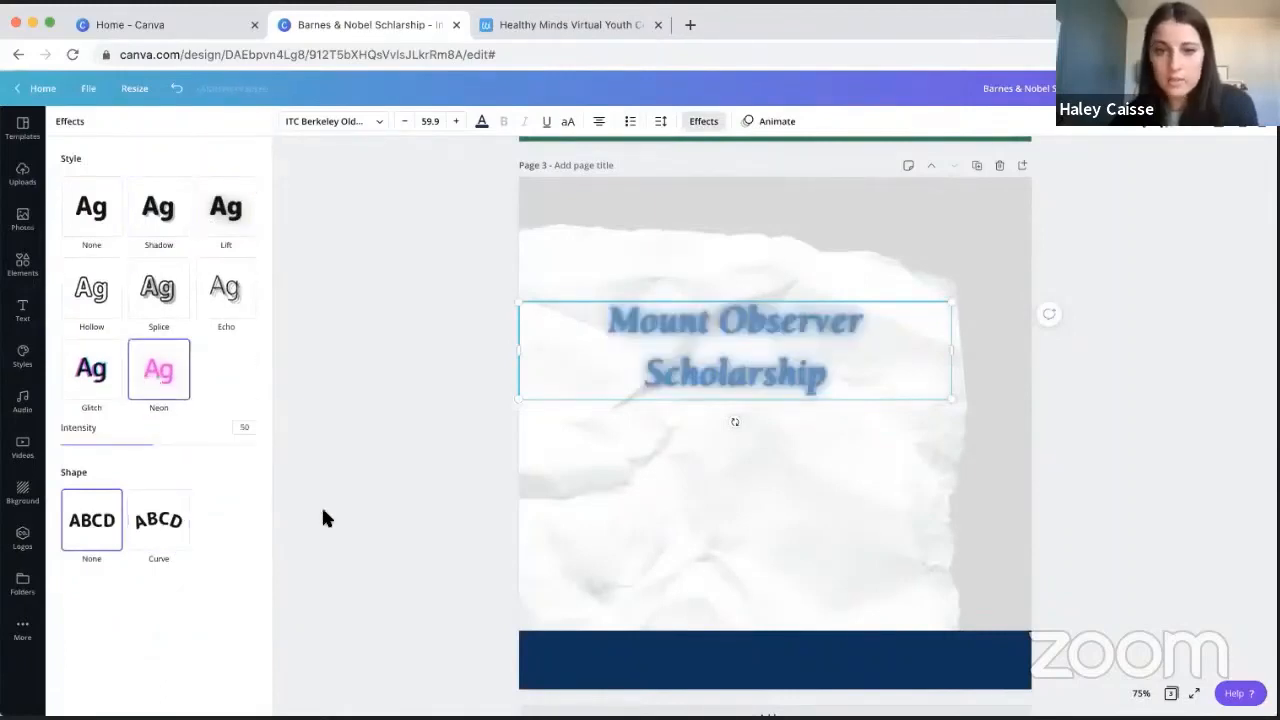
click(146, 538)
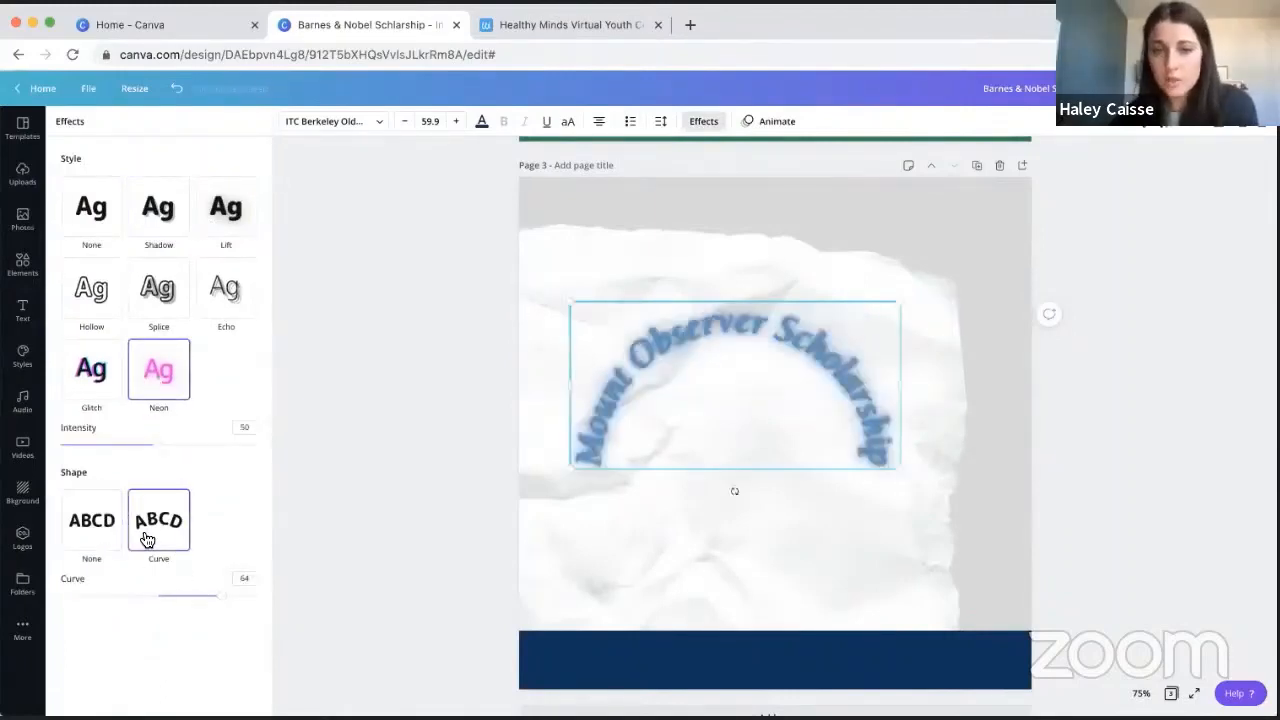
click(108, 515)
click(98, 212)
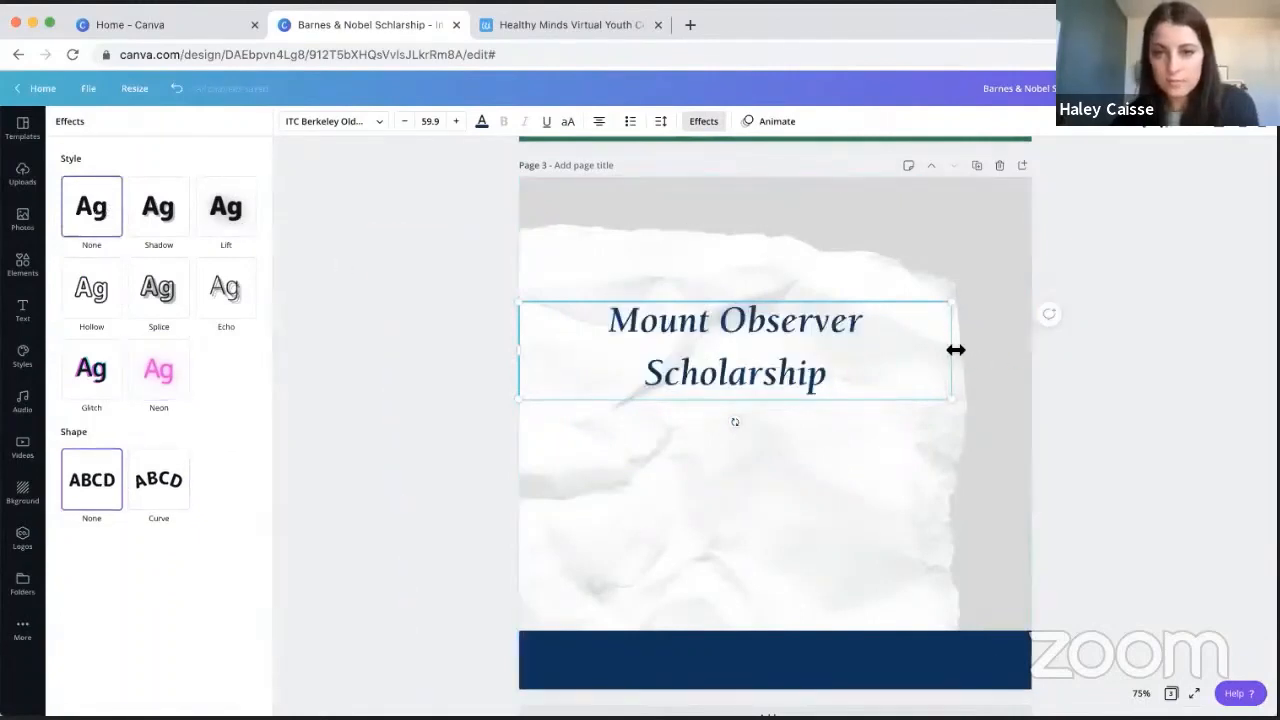
- Narrow the heading's text box, enlarge the text to size 66.2 and reposition it on the upper part of the paper
drag(872, 344, 589, 372)
drag(724, 340, 842, 347)
drag(931, 406, 943, 408)
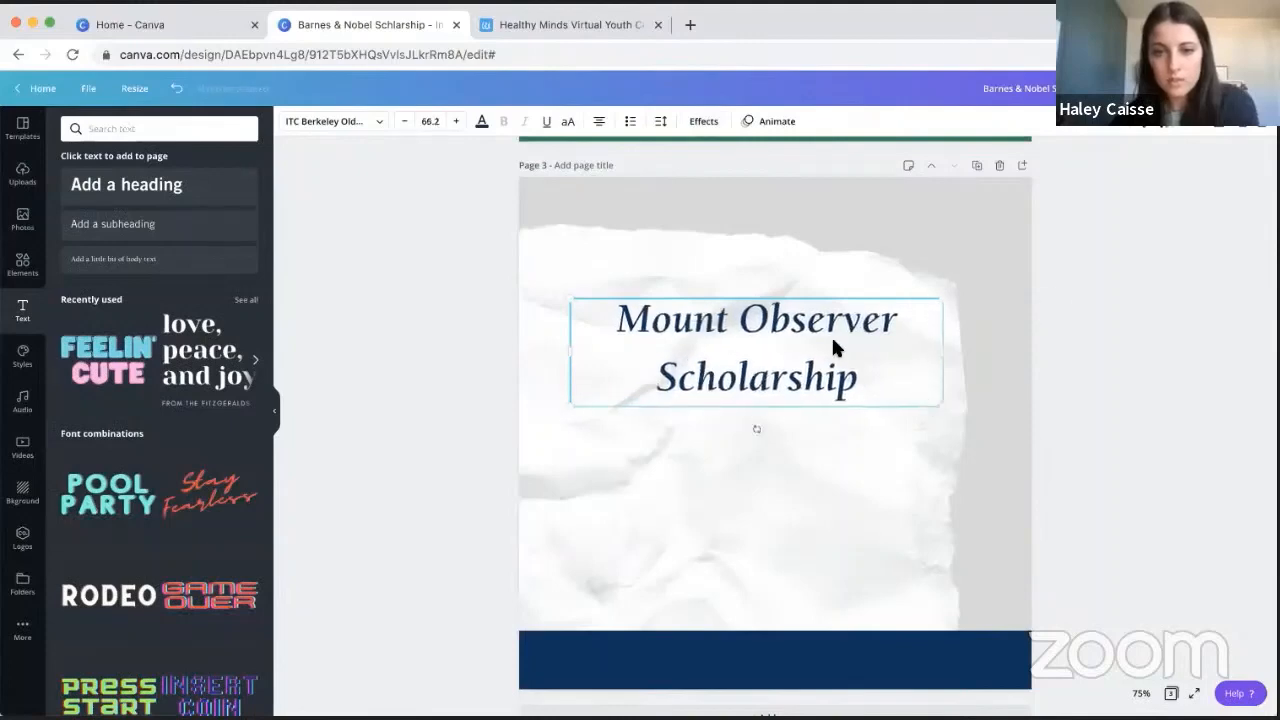
mouse_move(800, 316)
mouse_down()
mouse_move(783, 306)
mouse_move(797, 314)
mouse_up()
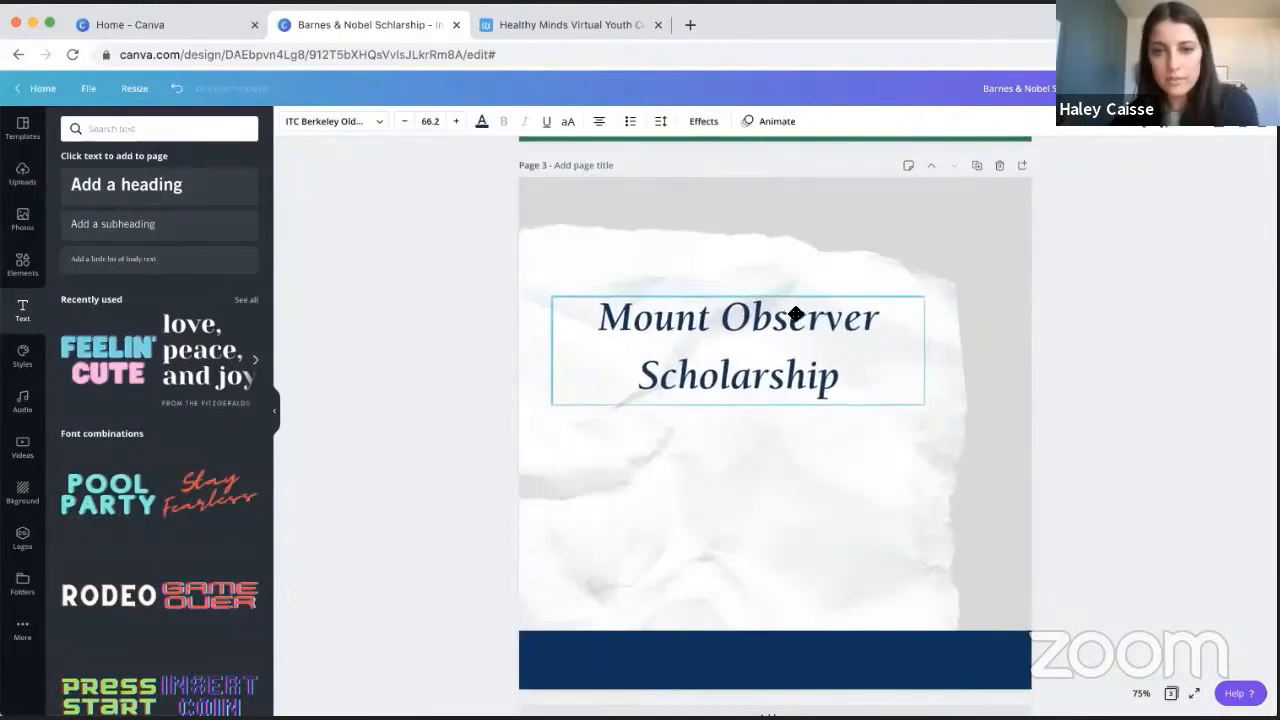
click(1139, 297)
- Compare the finished scholarship post on page 2 with the new layout on page 3 for missing content
scroll(1177, 389, up, 10)
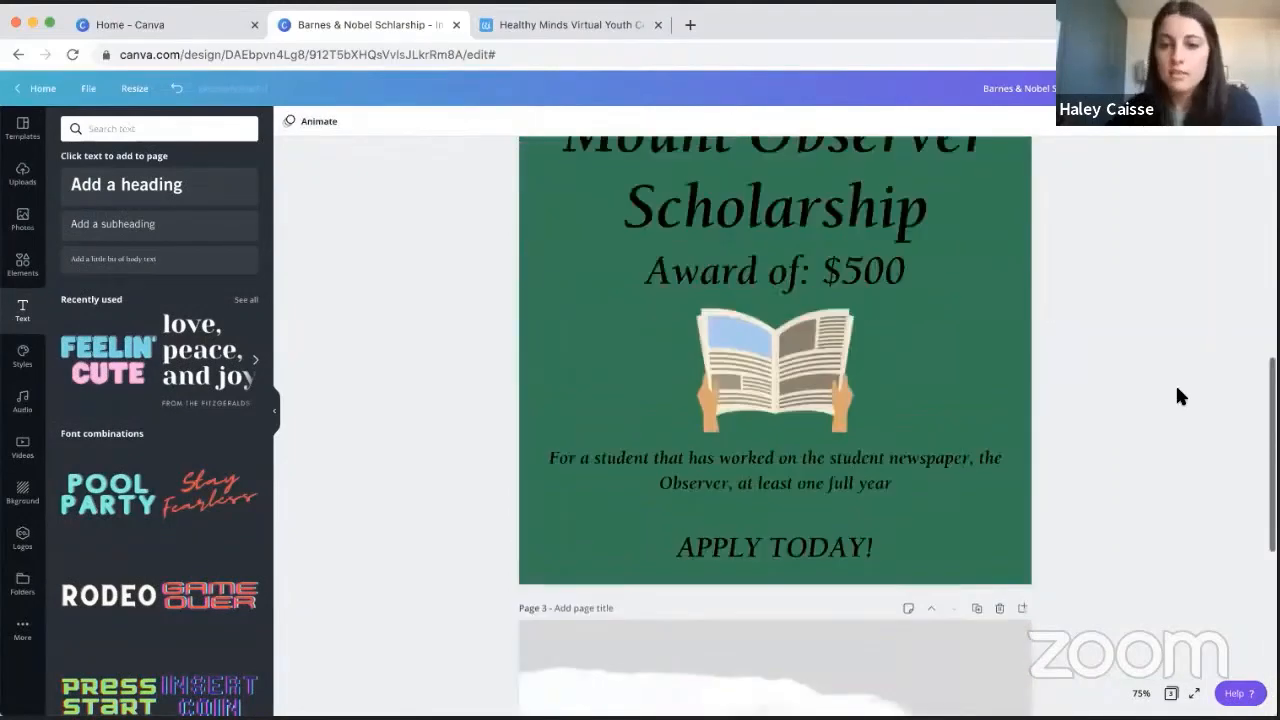
scroll(1178, 395, down, 10)
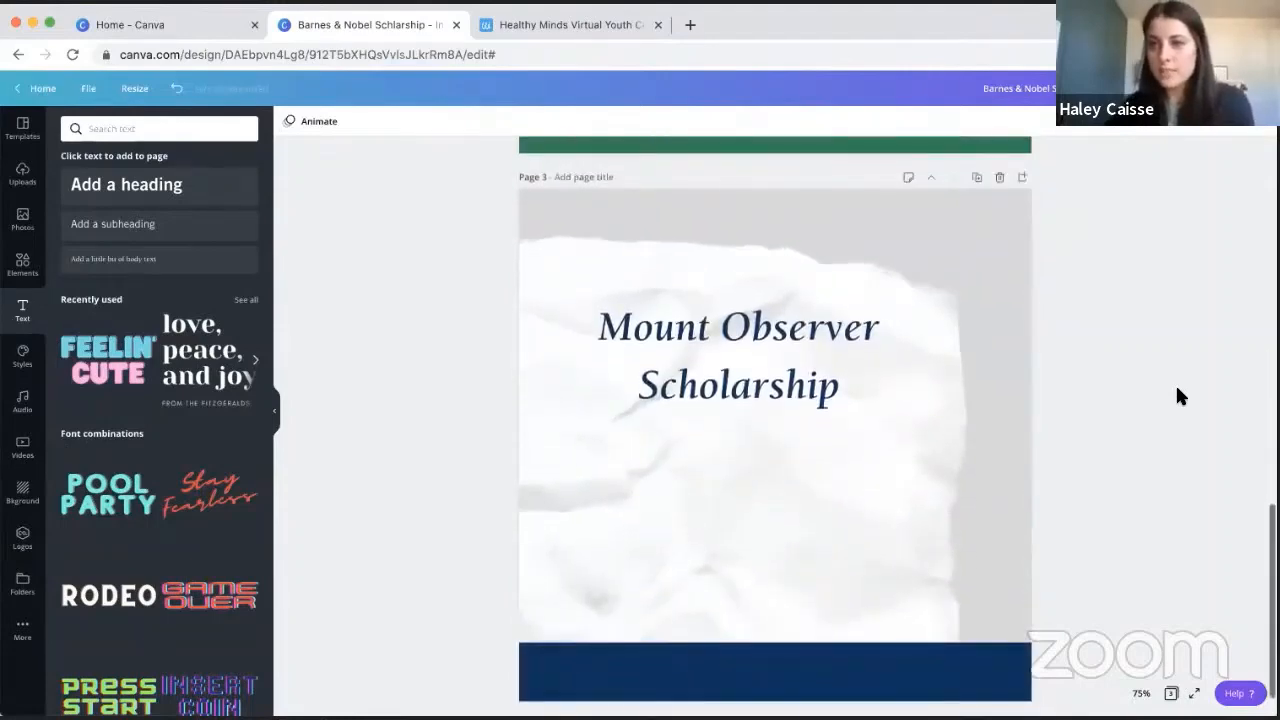
scroll(1178, 396, up, 5)
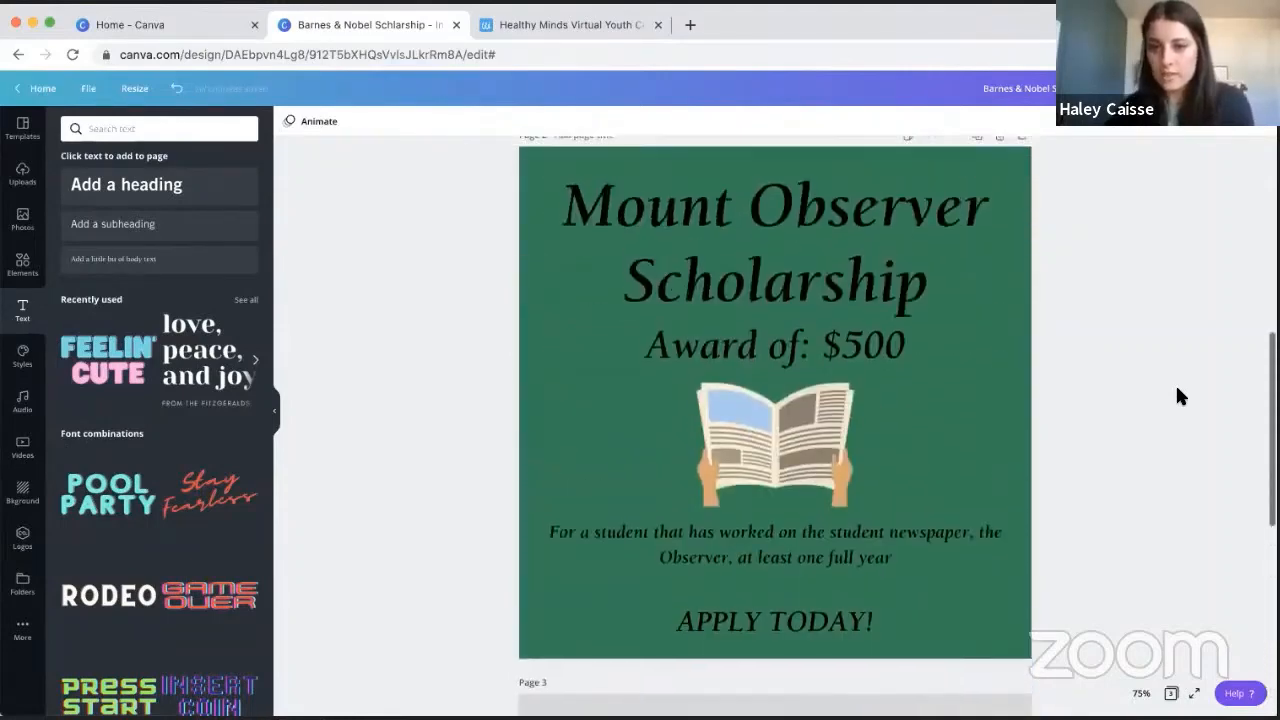
scroll(1177, 396, down, 10)
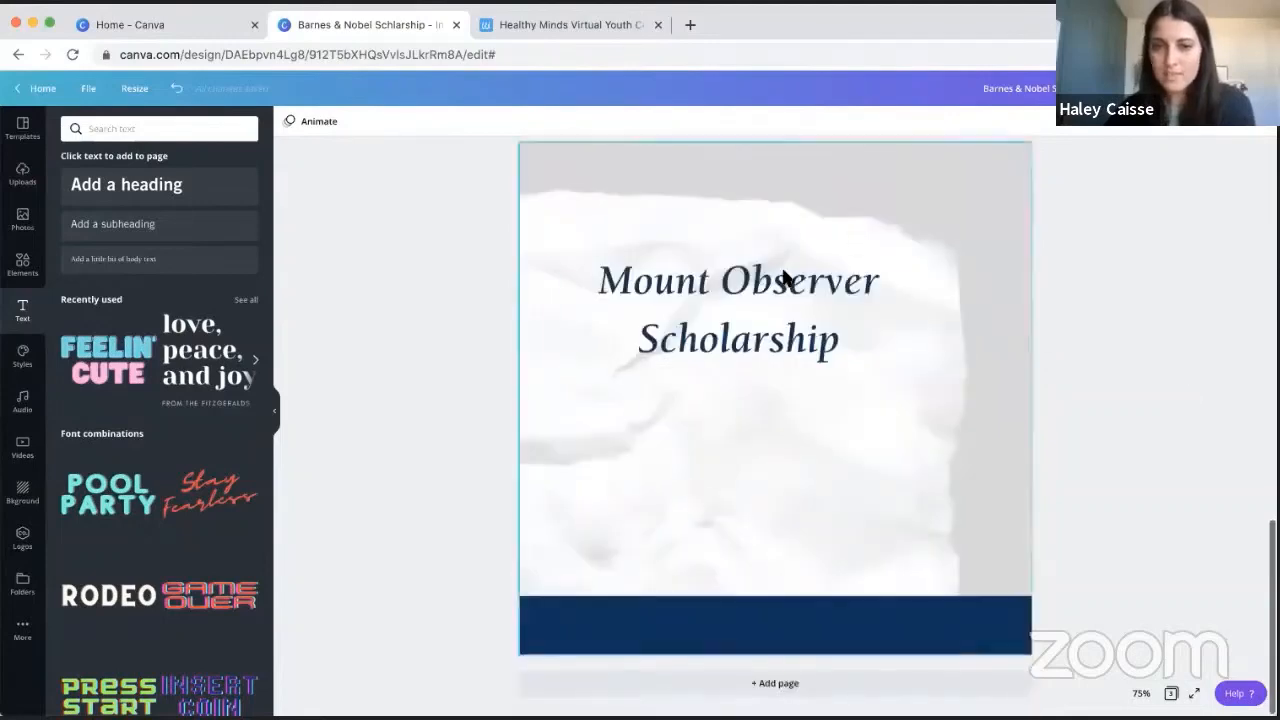
scroll(754, 323, up, 5)
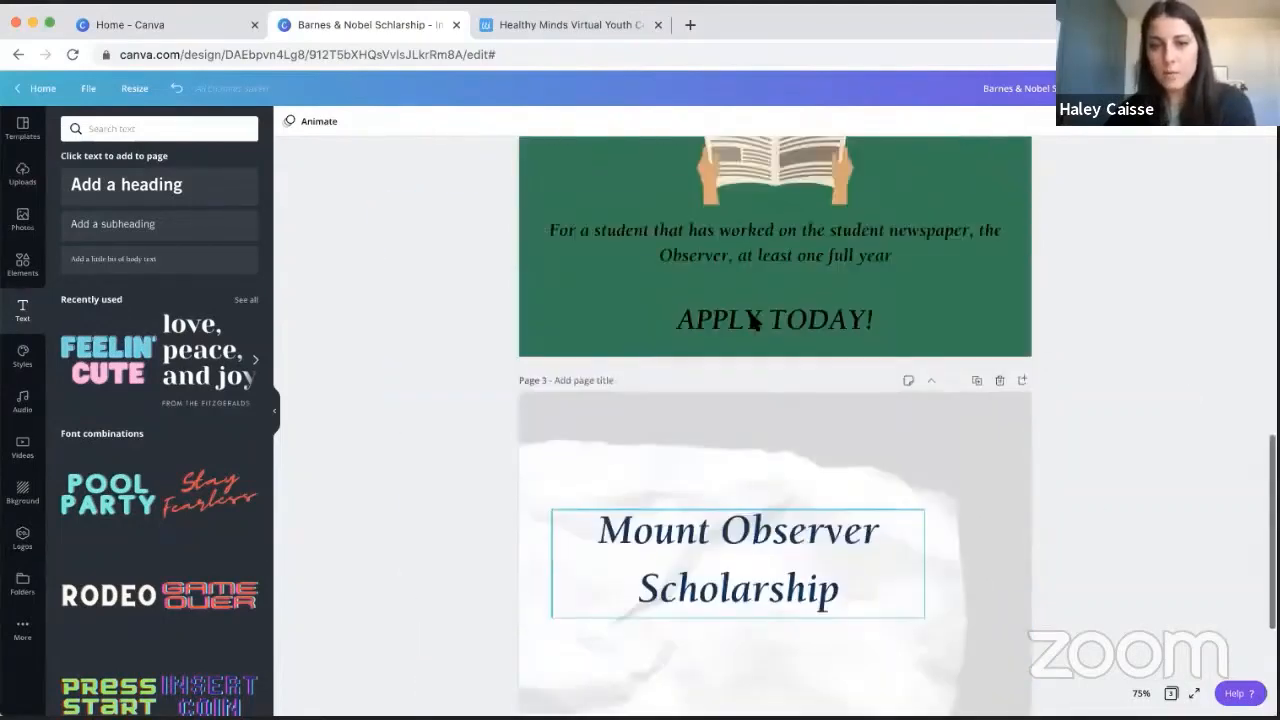
scroll(752, 320, up, 2)
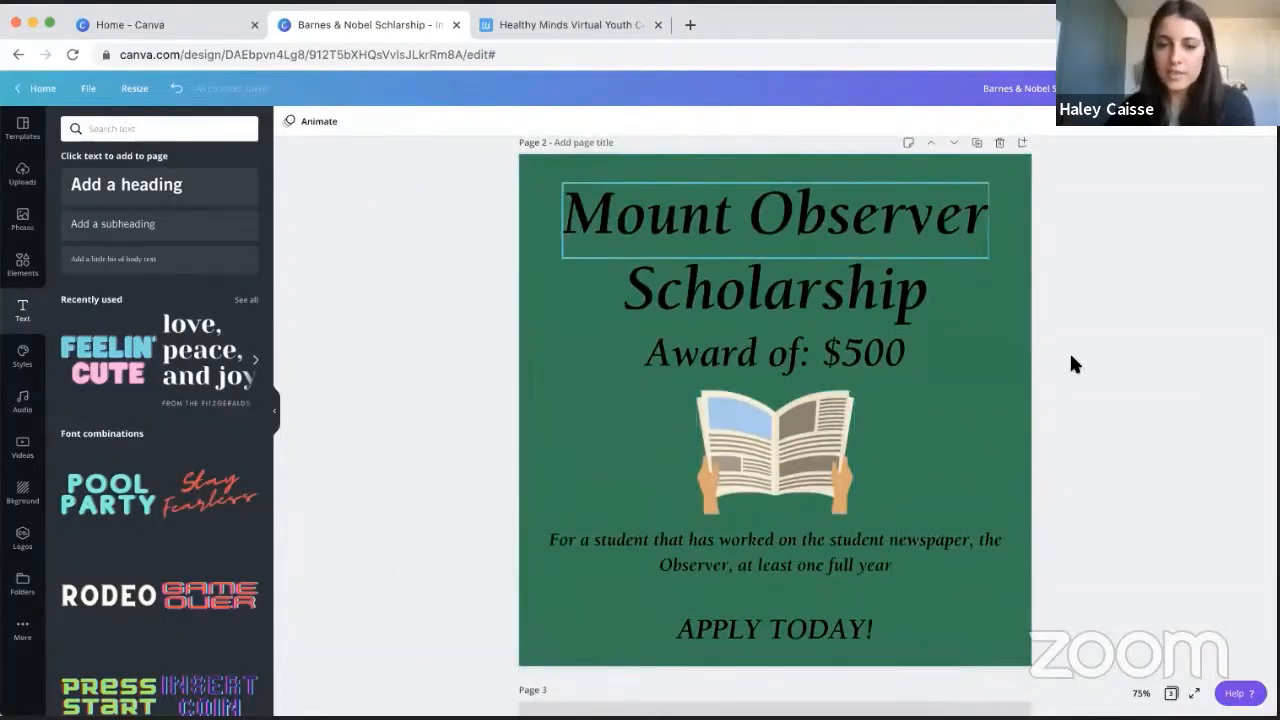
scroll(1071, 363, down, 2)
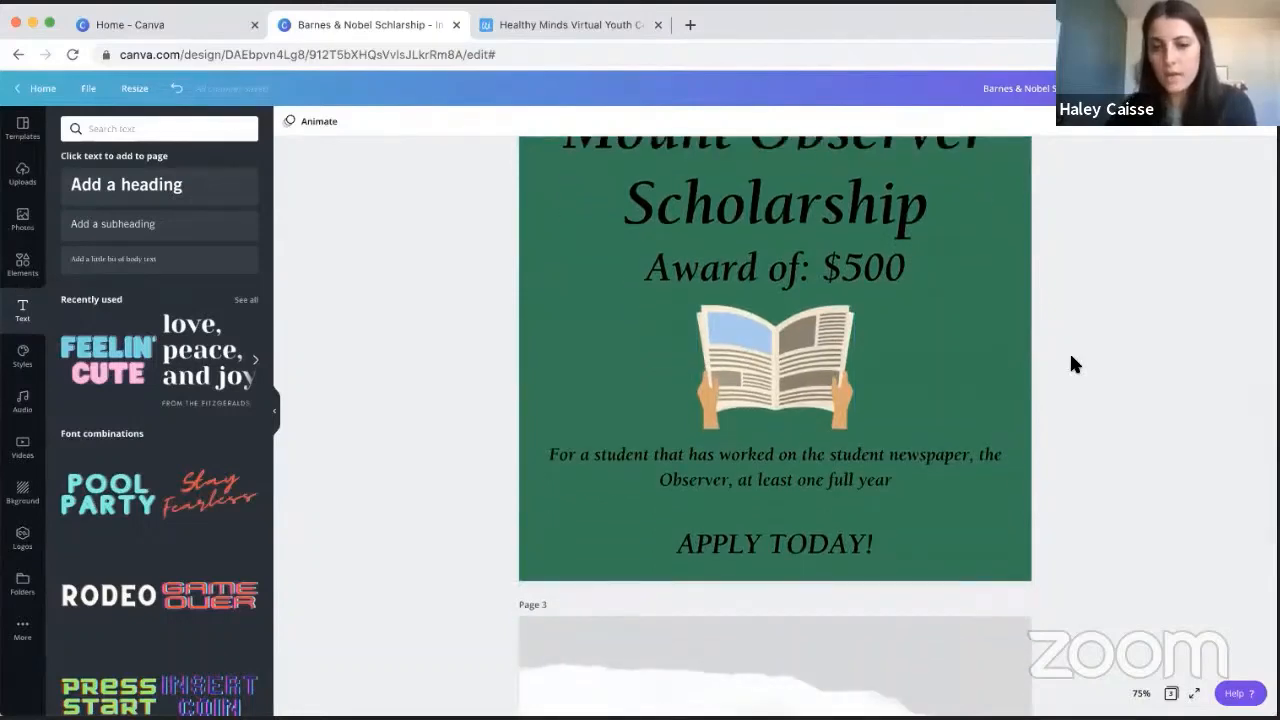
scroll(1071, 363, up, 1)
scroll(1071, 363, down, 4)
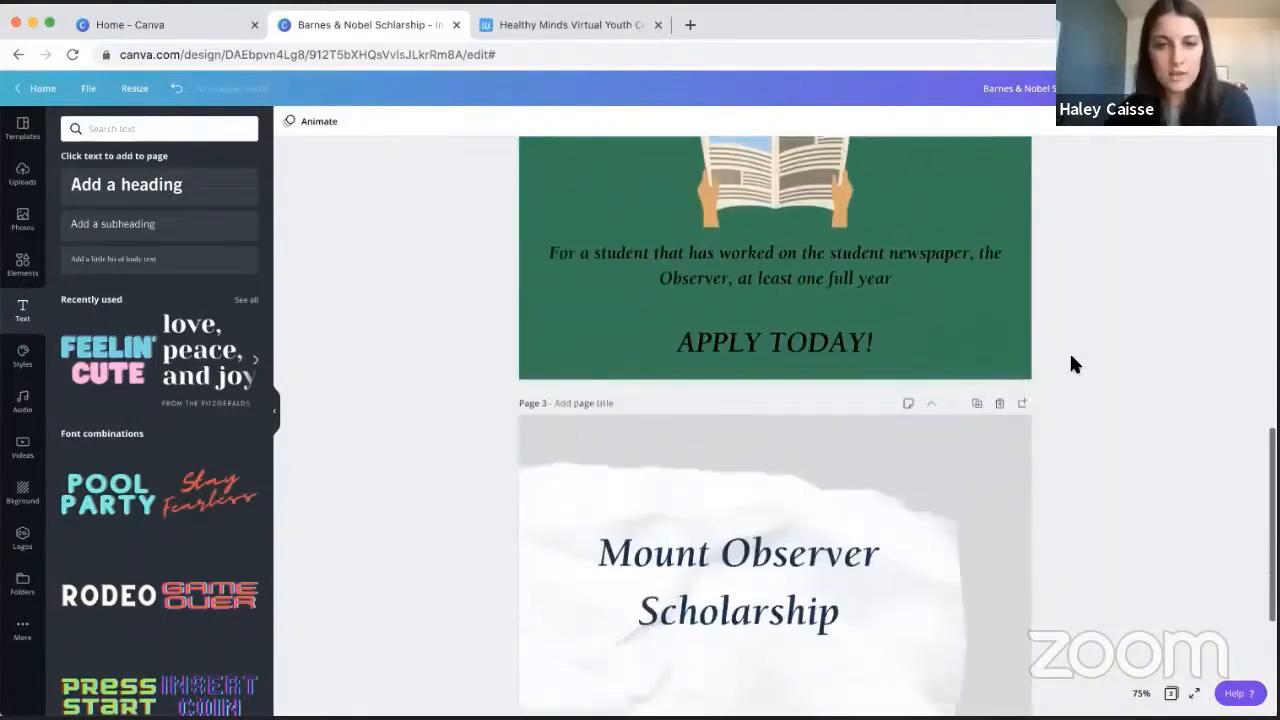
- Copy the student newspaper eligibility text from page 2 onto page 3
click(912, 277)
scroll(1000, 343, down, 5)
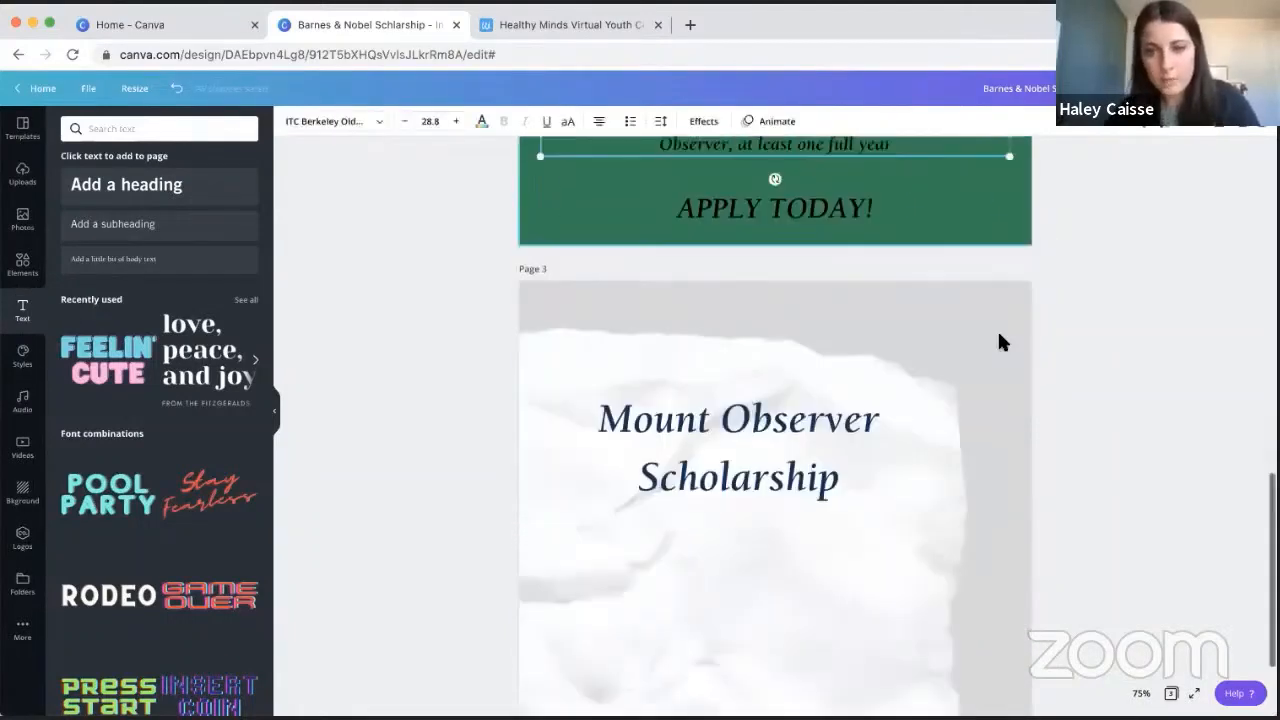
click(854, 528)
key(ctrl+v)
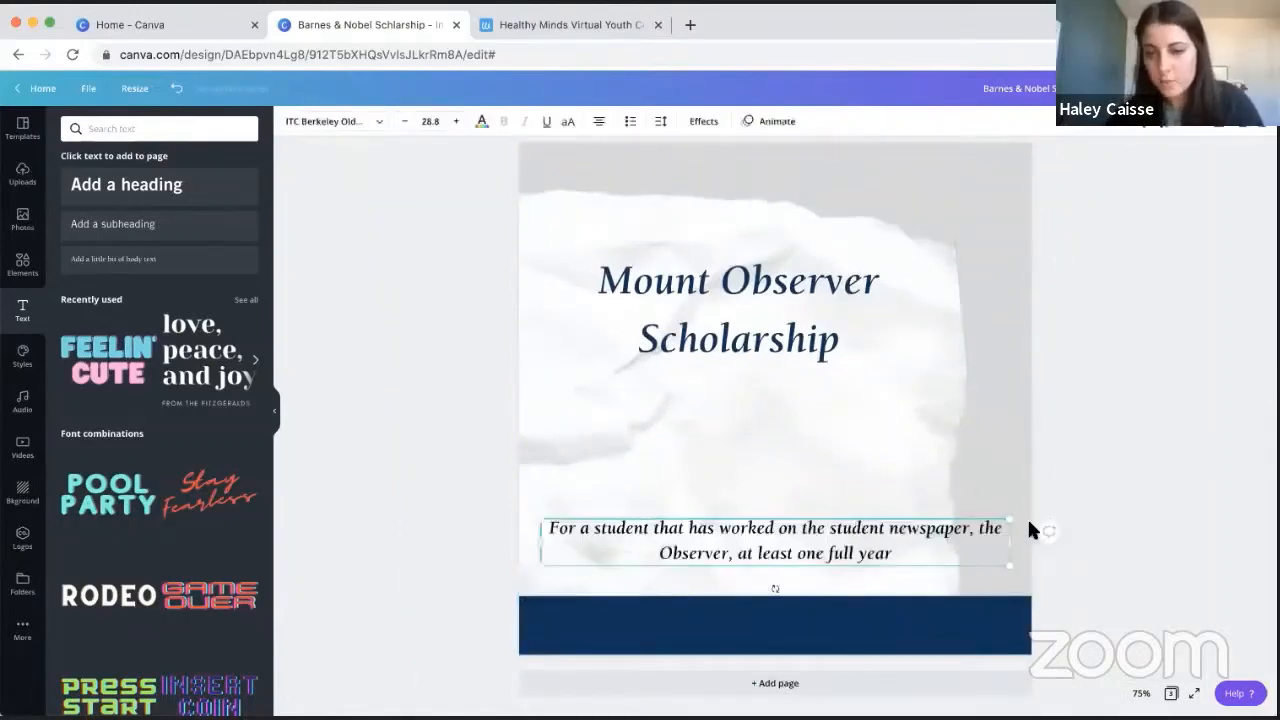
- Narrow the copied eligibility text box and change its font to Trade Gothic LT Std Regular
drag(907, 538, 897, 531)
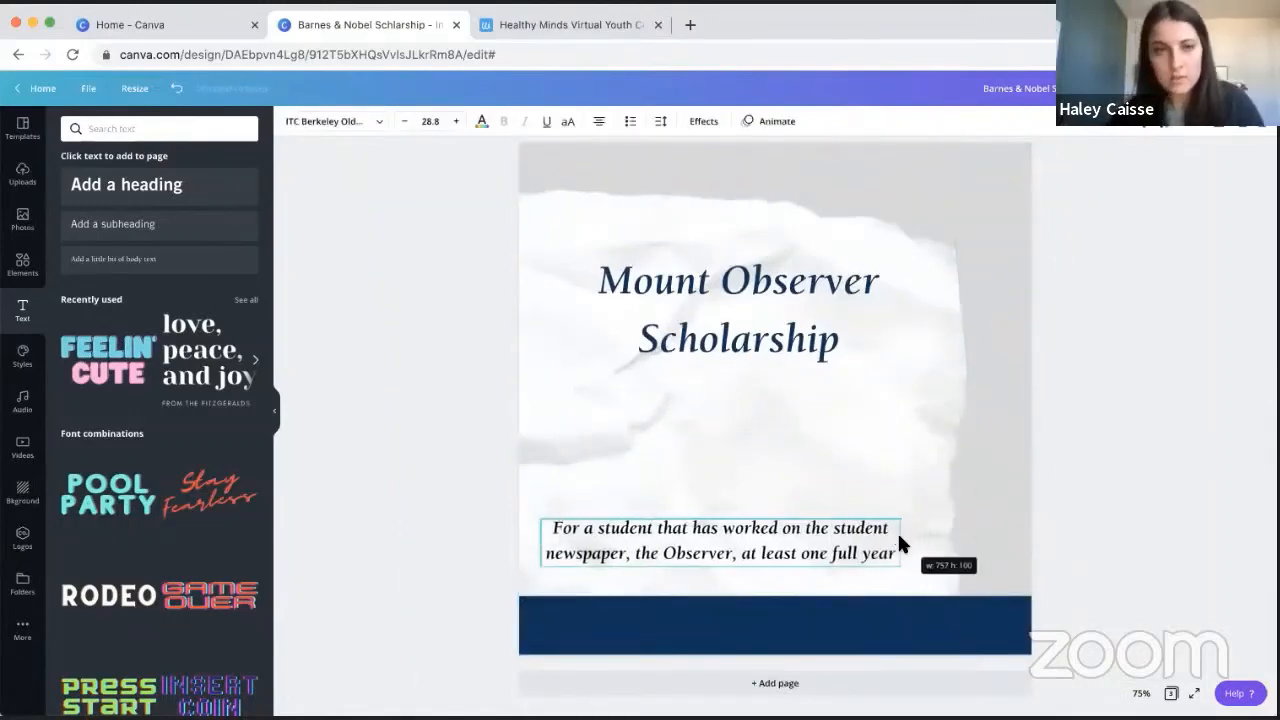
click(383, 124)
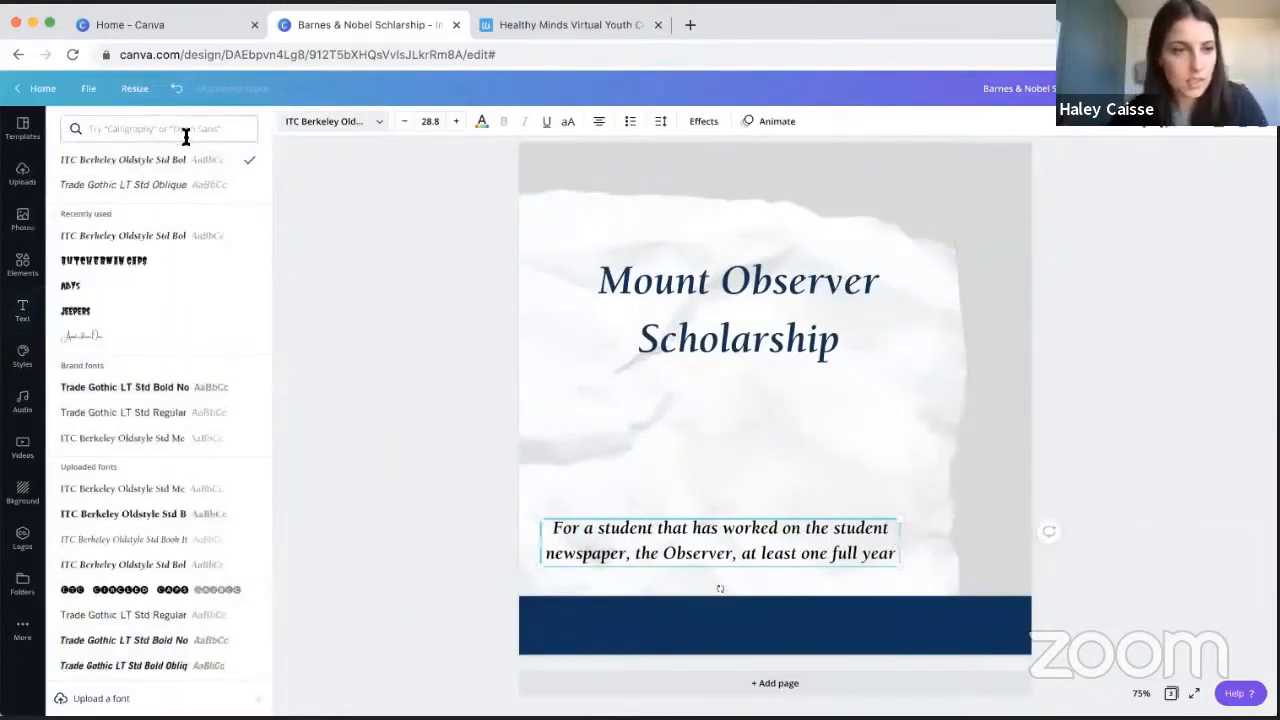
click(164, 412)
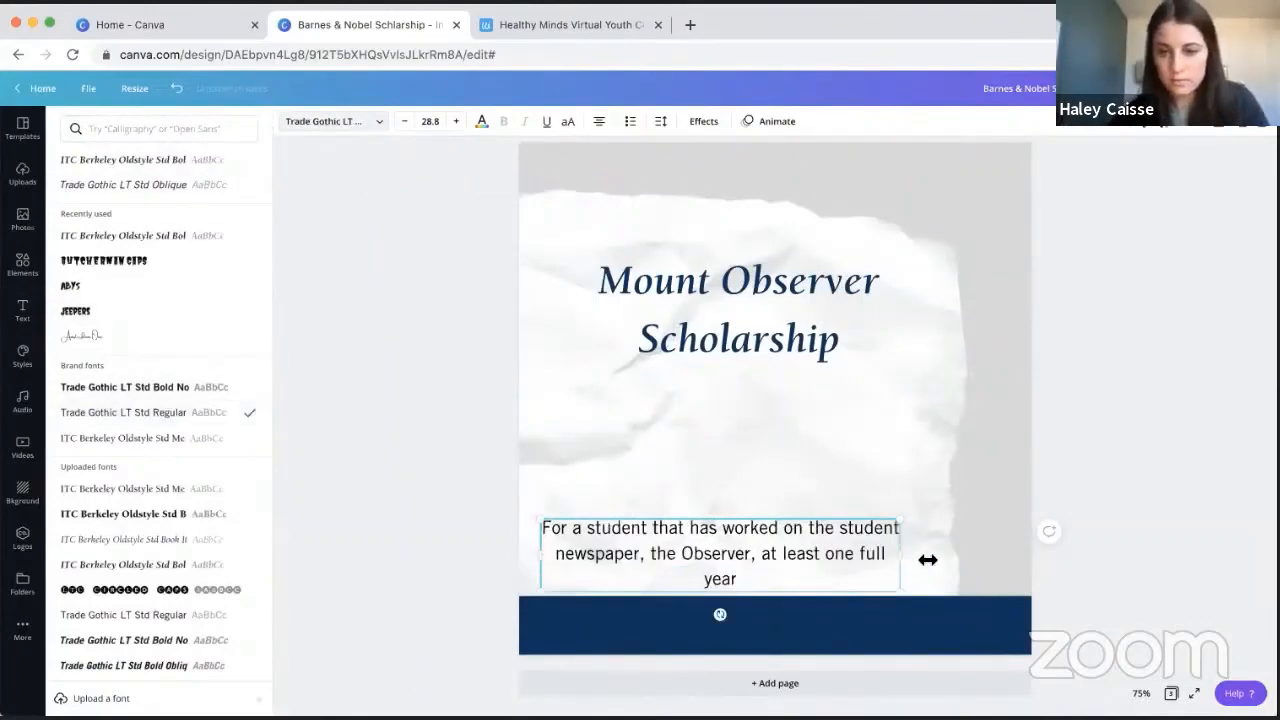
- Scale the eligibility text down to size 22 and centre it beneath the heading on the paper
drag(928, 561, 835, 535)
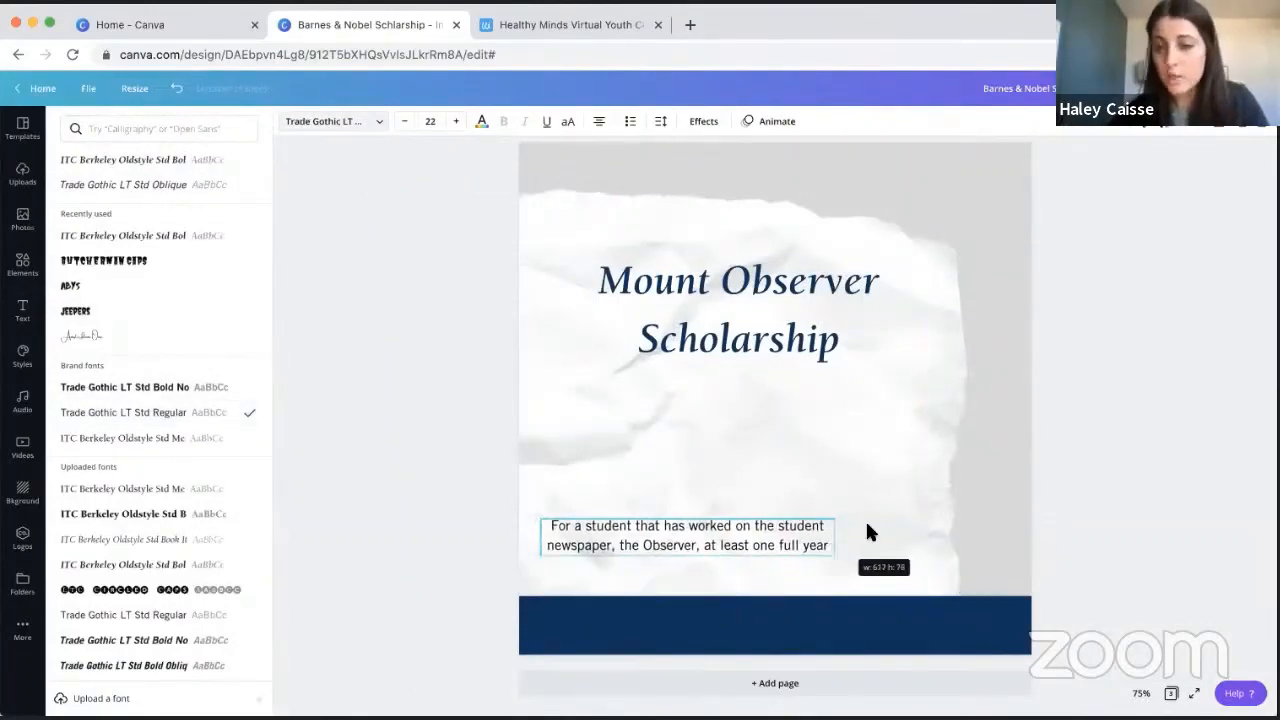
click(1101, 402)
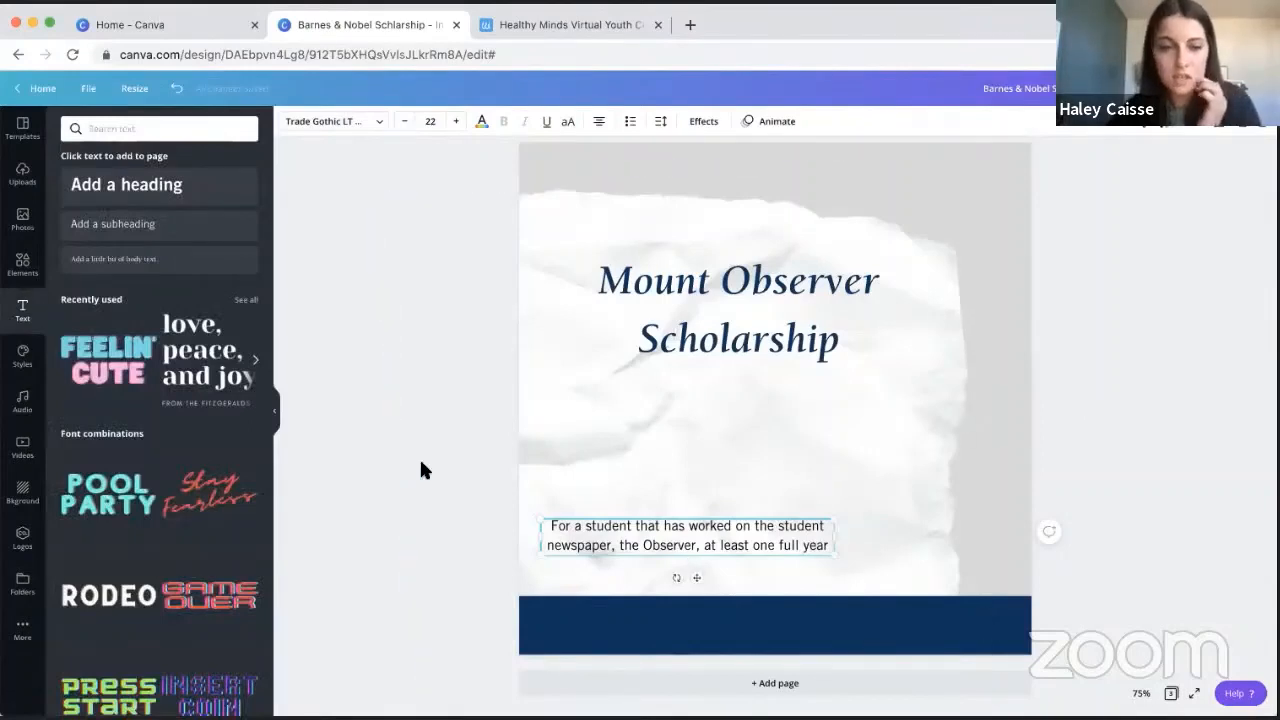
drag(637, 525, 690, 493)
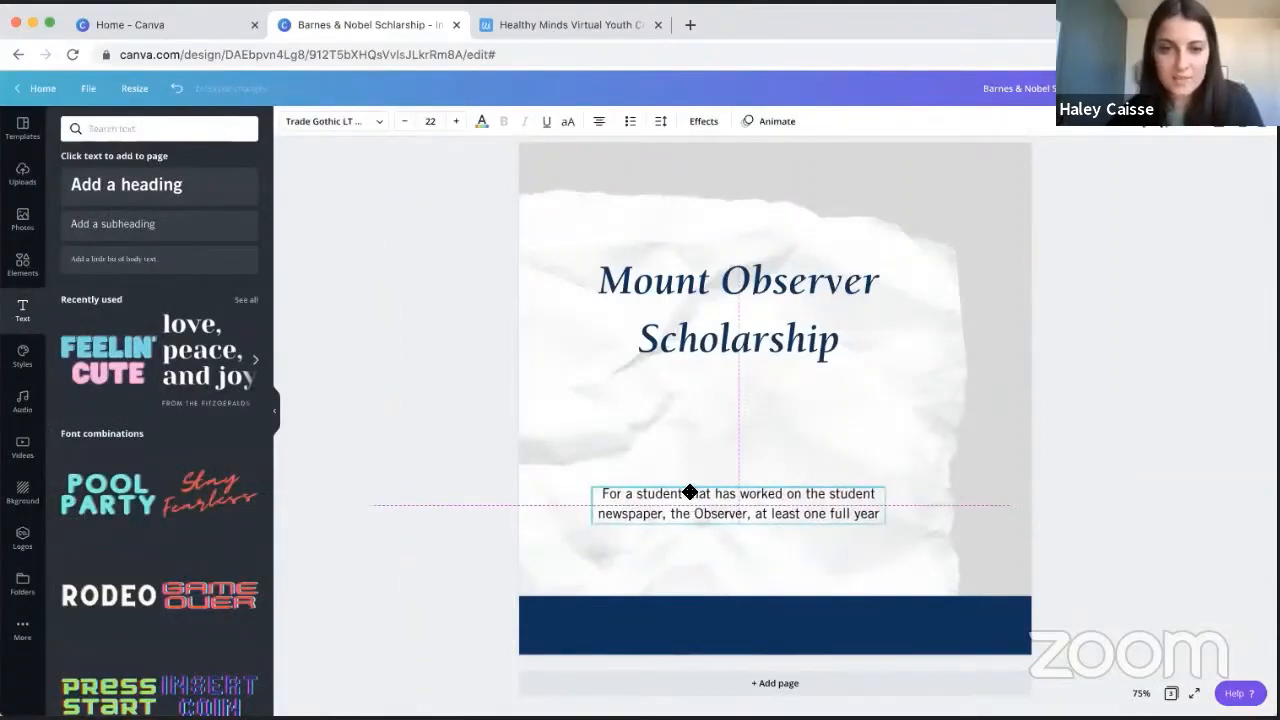
click(1155, 308)
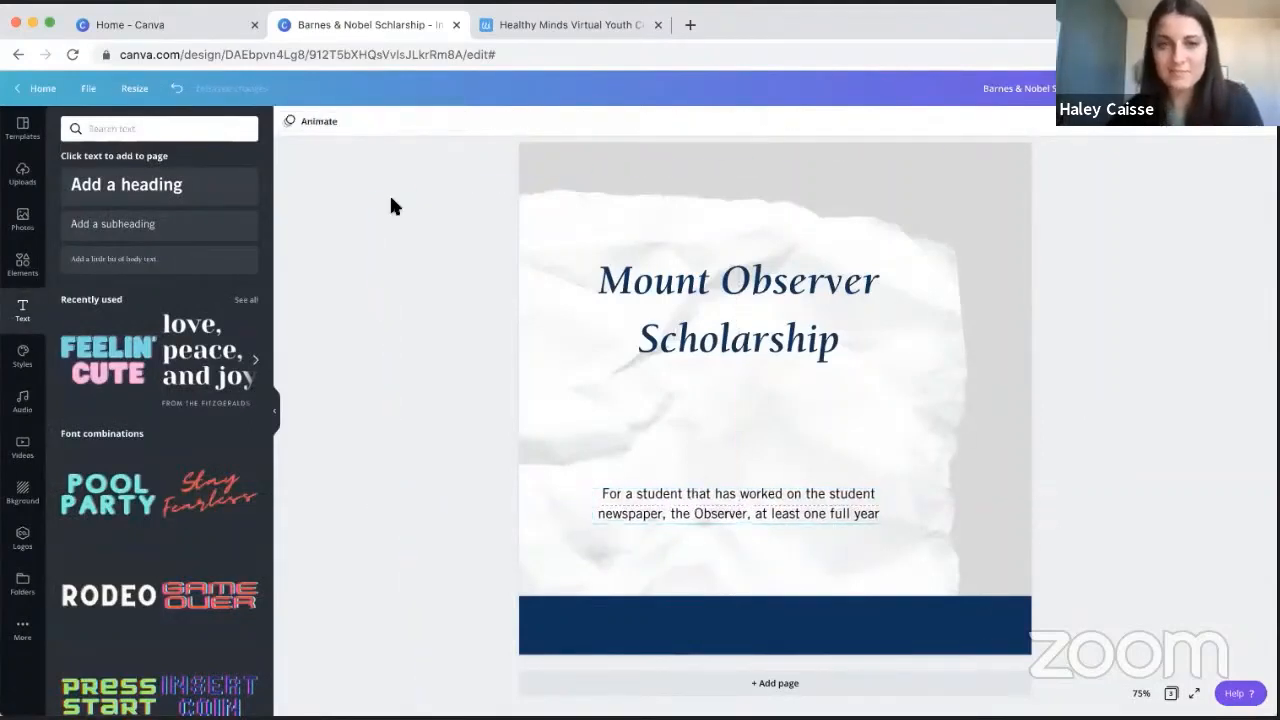
- Add a subheading reading "$500 award!", enlarged to size 50.9 and centred between the heading and the eligibility text
click(142, 222)
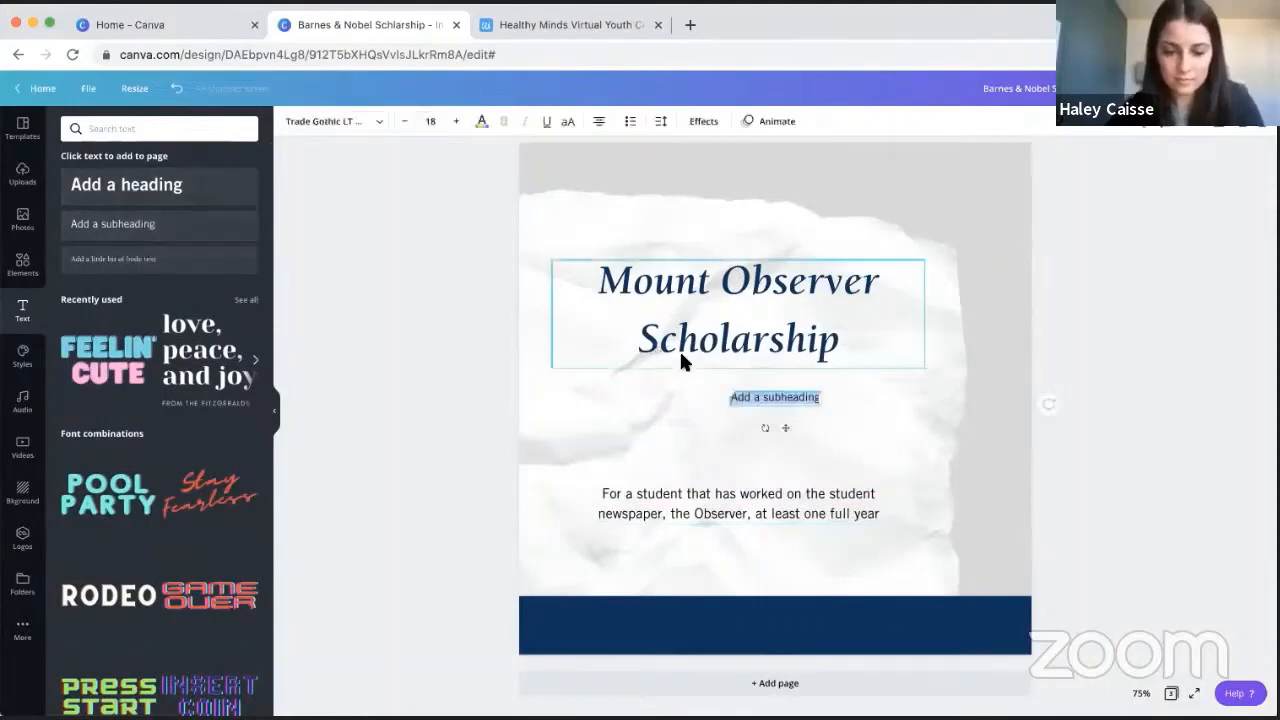
text($500 award!)
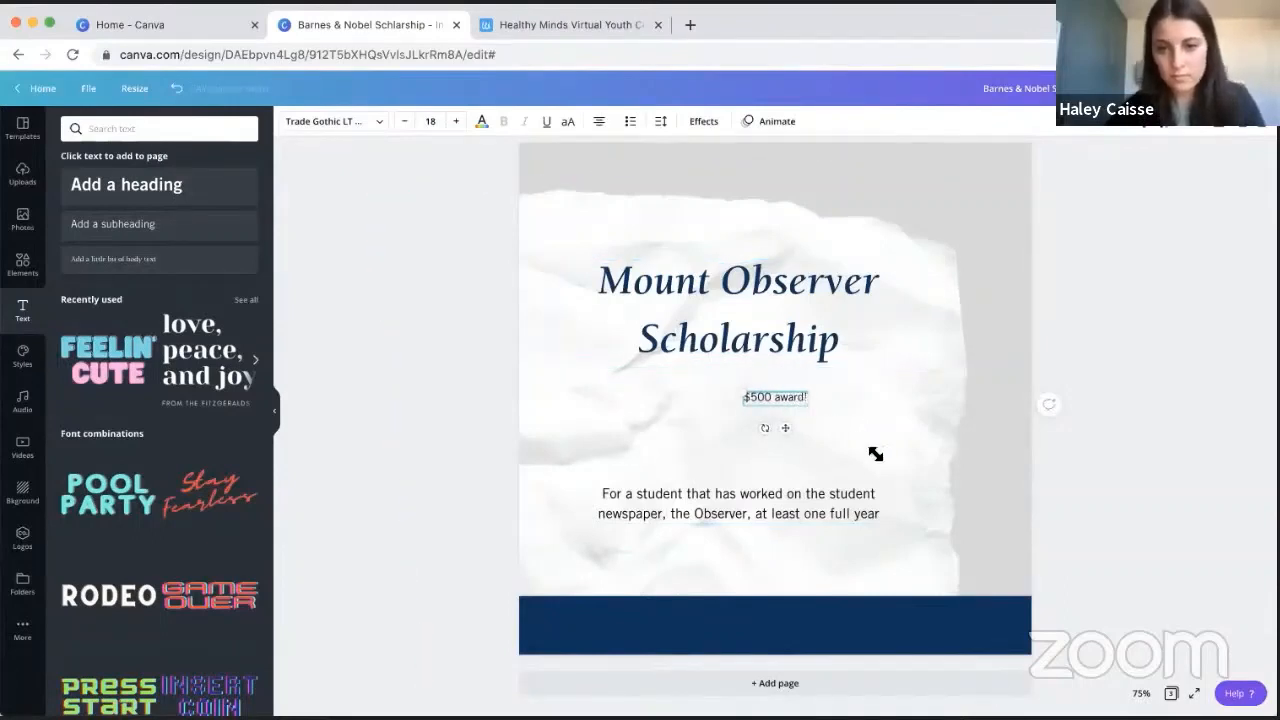
drag(875, 454, 960, 500)
click(1155, 446)
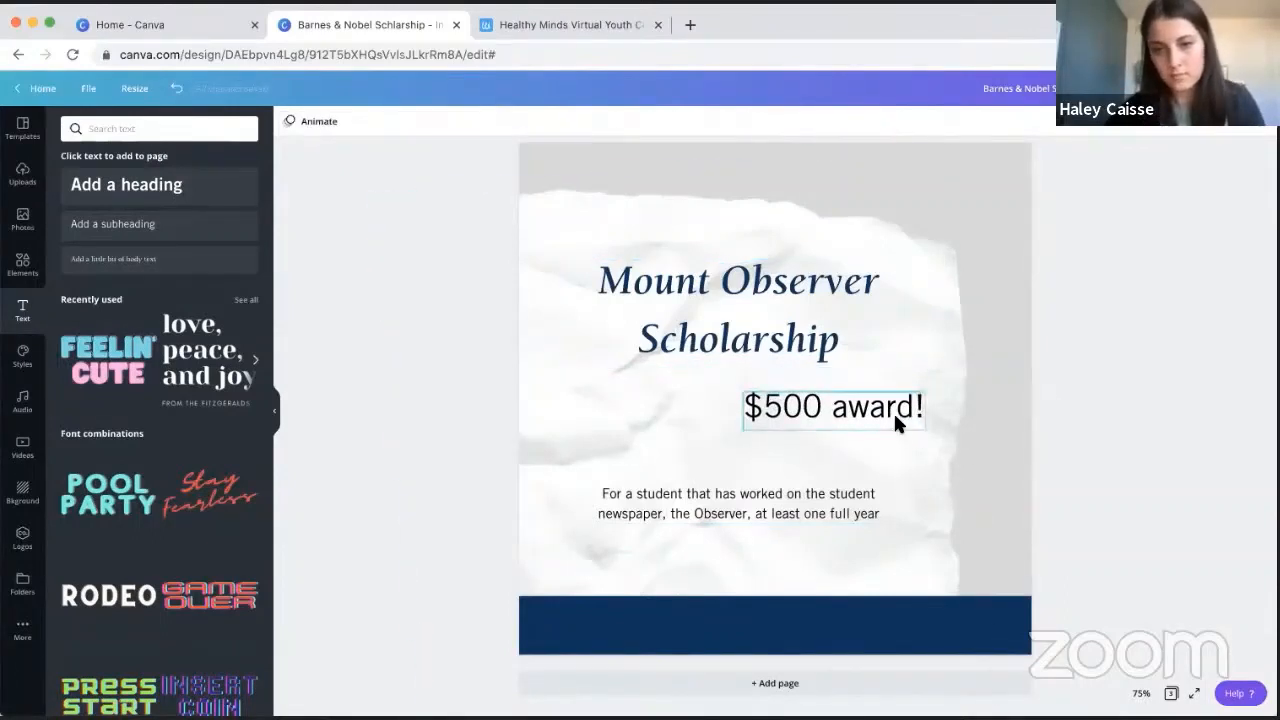
drag(895, 418, 798, 435)
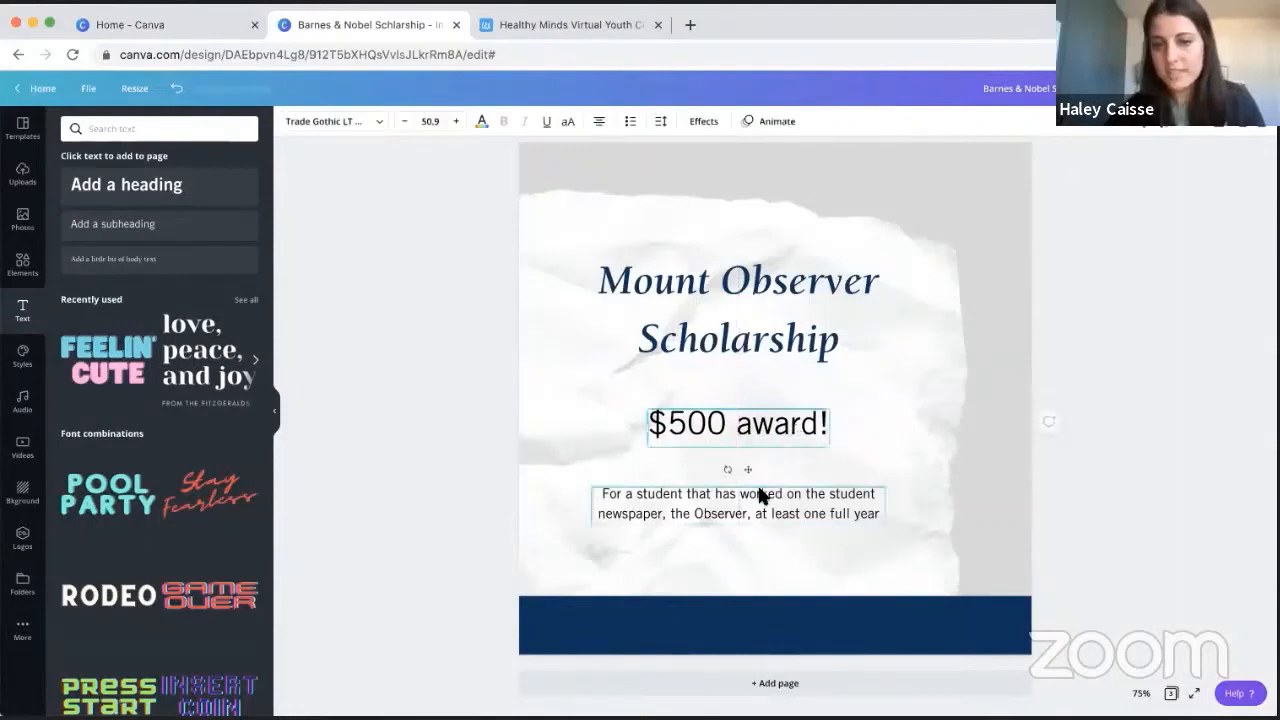
- Move the eligibility text up slightly and space the heading, award line and eligibility text evenly in the vertical direction
drag(757, 491, 757, 481)
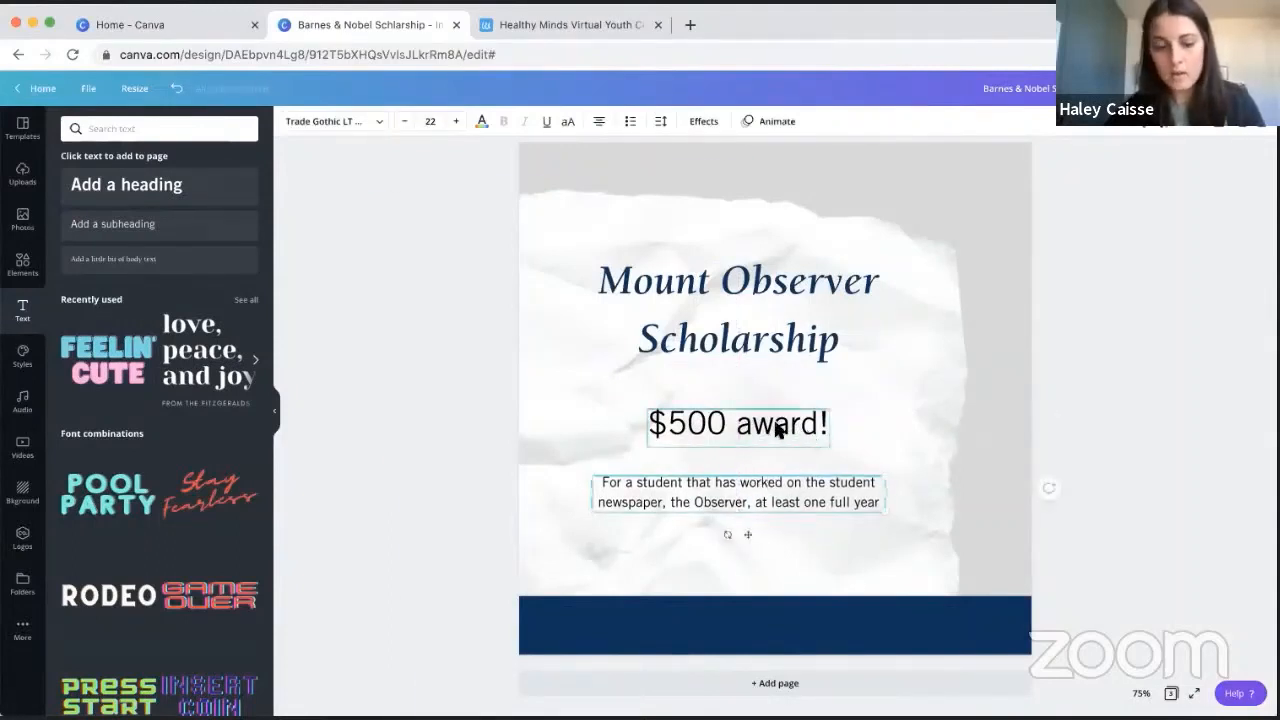
shift+click(778, 430)
shift+click(812, 330)
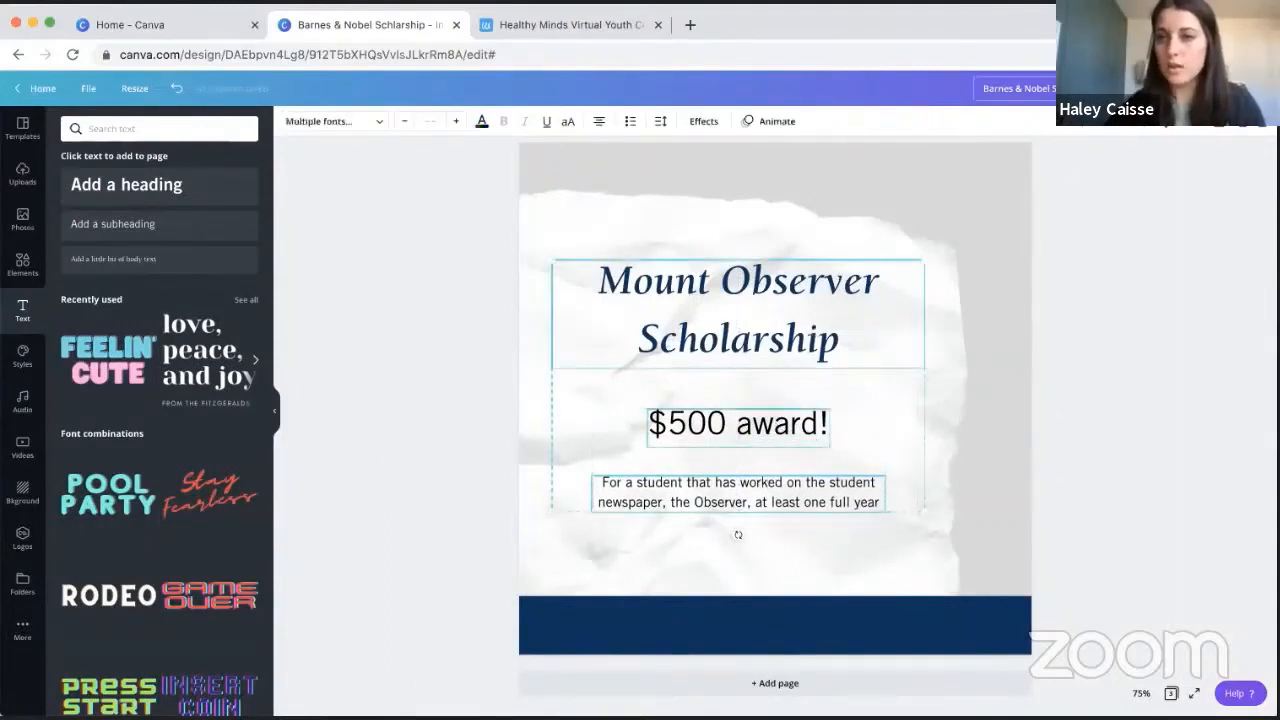
click(1121, 134)
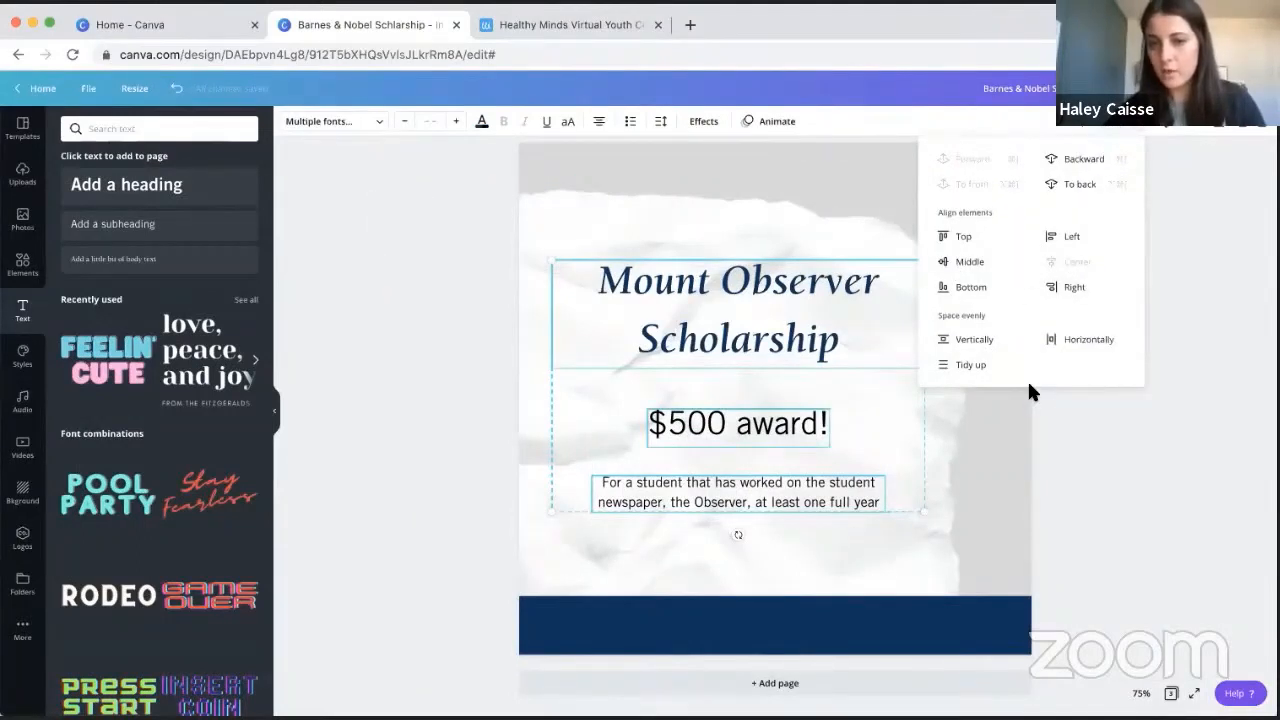
click(968, 342)
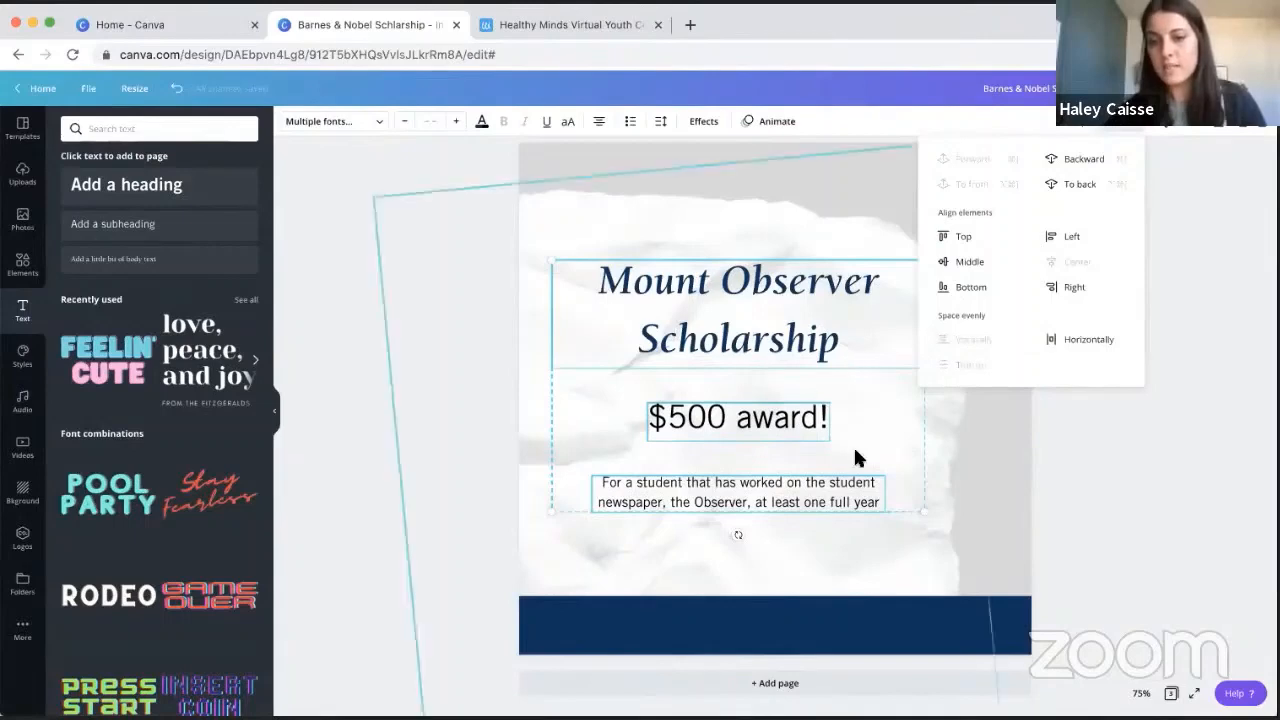
click(1124, 486)
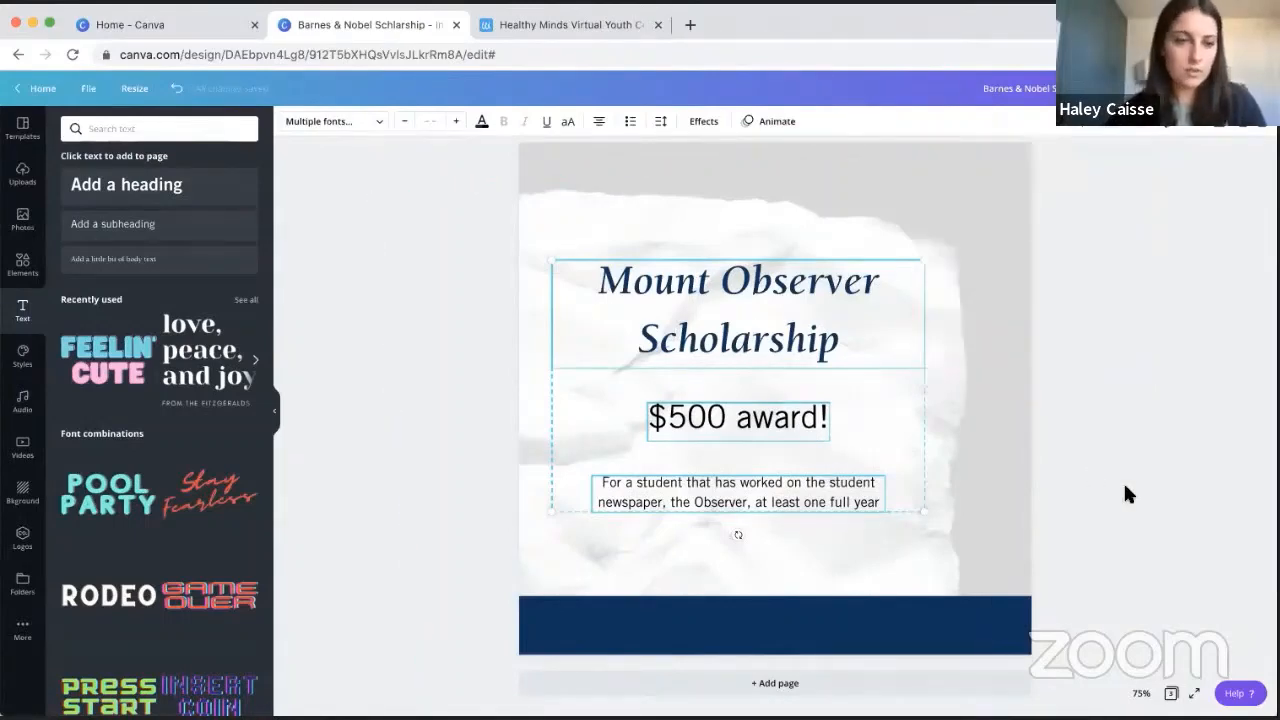
click(1124, 486)
- Add the blue-and-pink "FEELIN' CUTE" font combination to the page and replace its first word with "MWCC"
scroll(160, 337, down, 5)
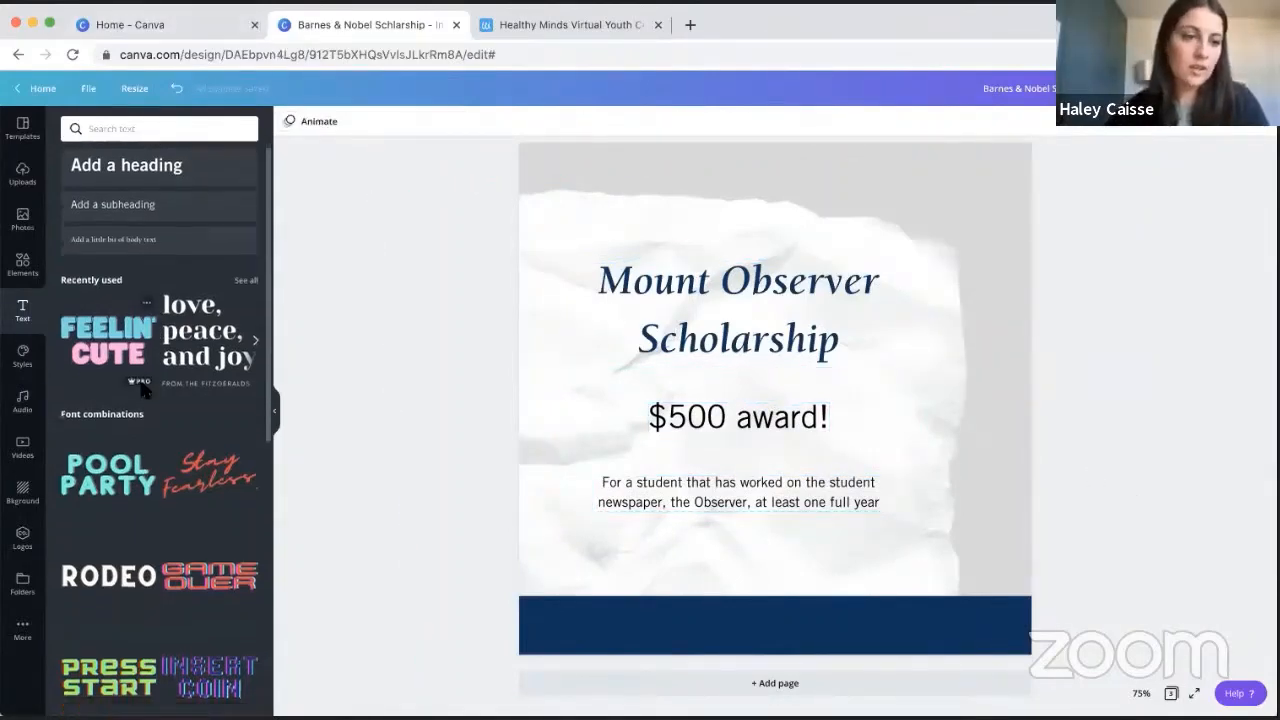
scroll(155, 428, down, 5)
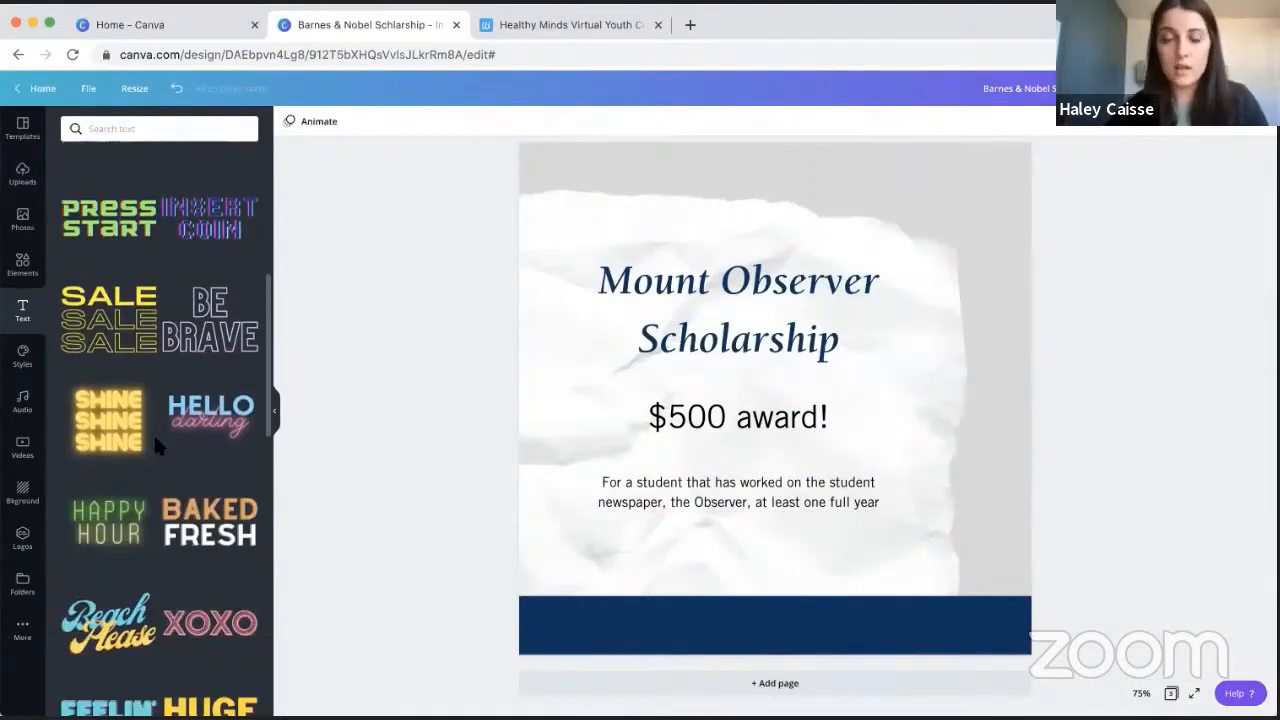
scroll(155, 442, down, 9)
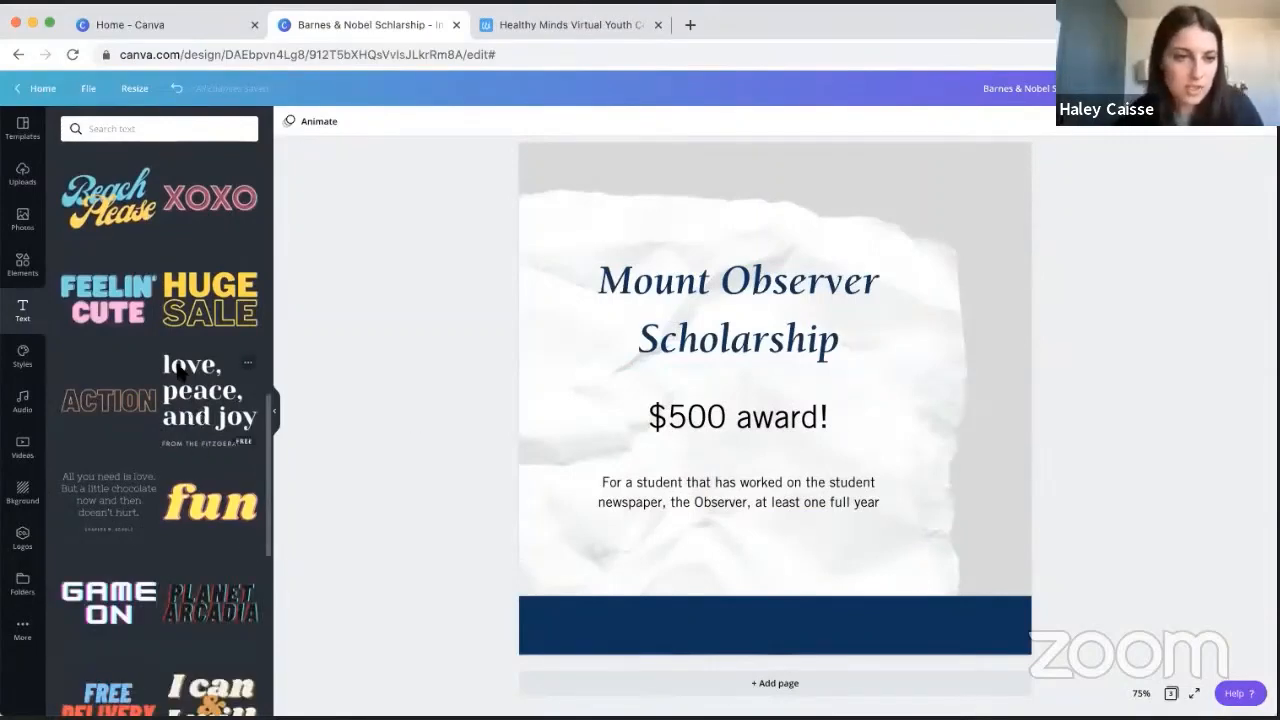
click(112, 308)
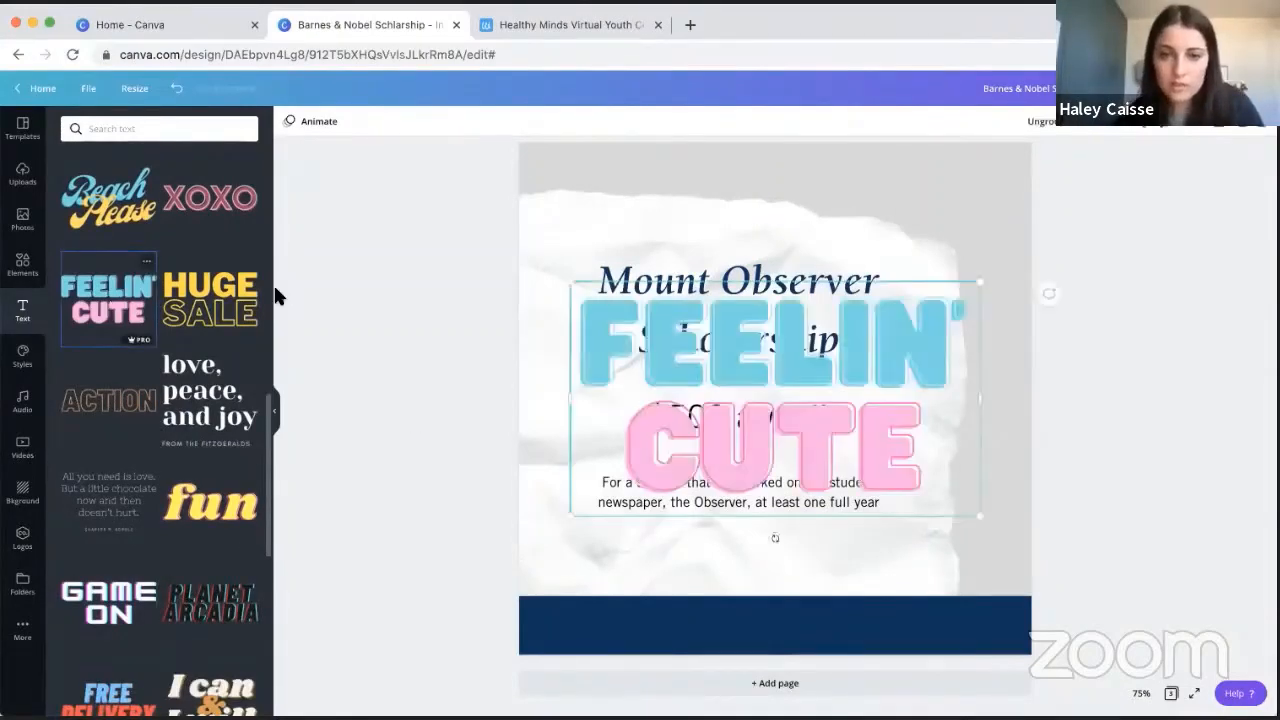
double_click(864, 353)
text(MWCC)
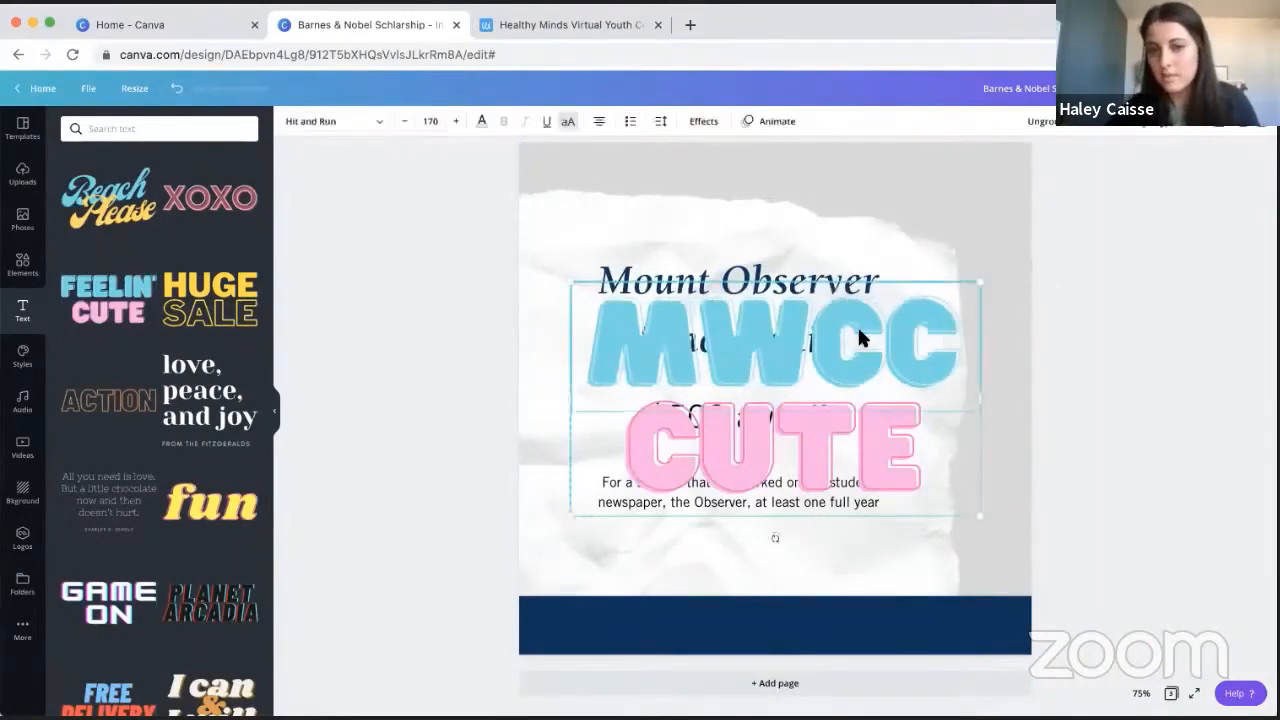
- Recolour the "MWCC" text with the navy brand colour, and delete the whole font combination from the page
click(481, 121)
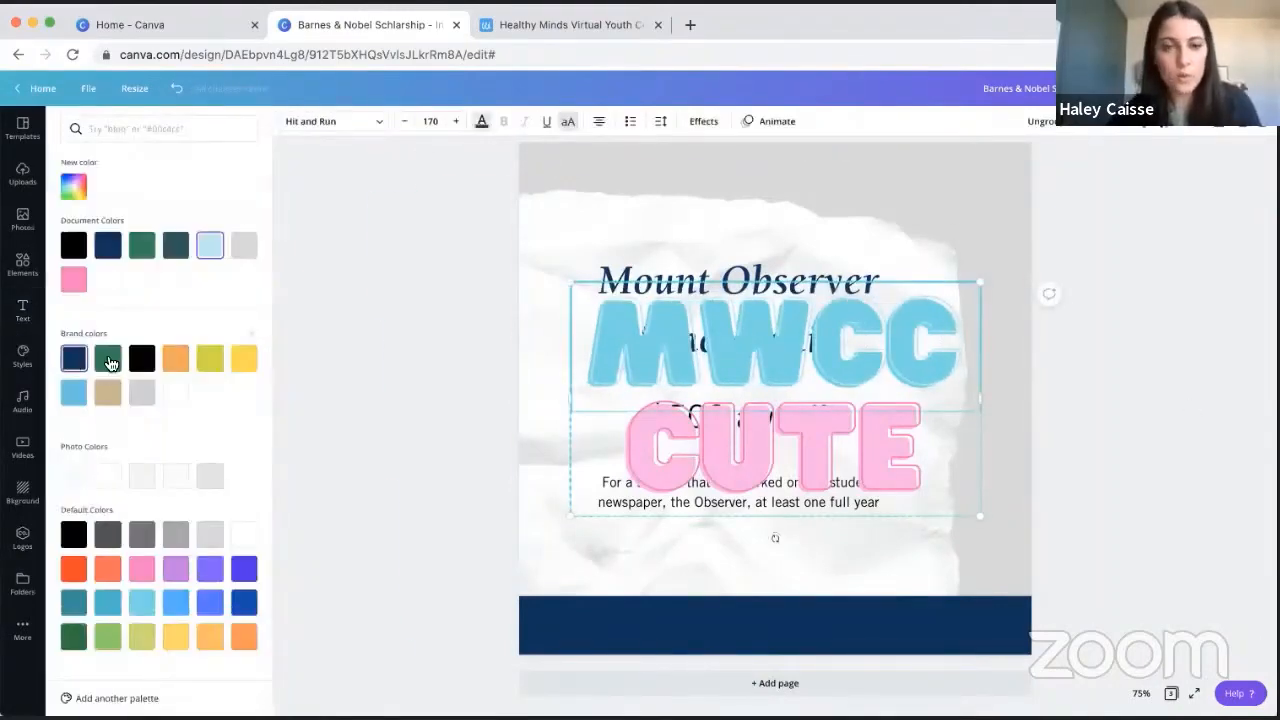
click(415, 387)
click(713, 430)
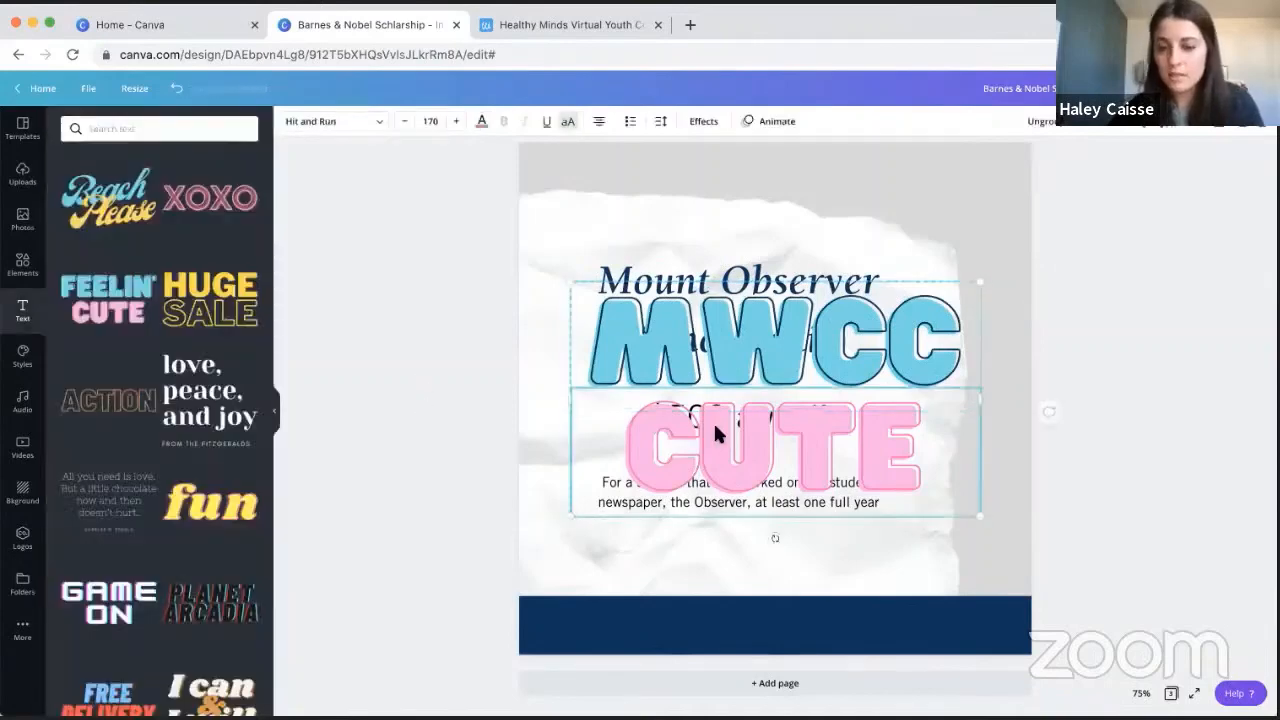
key(Delete)
key(Delete)
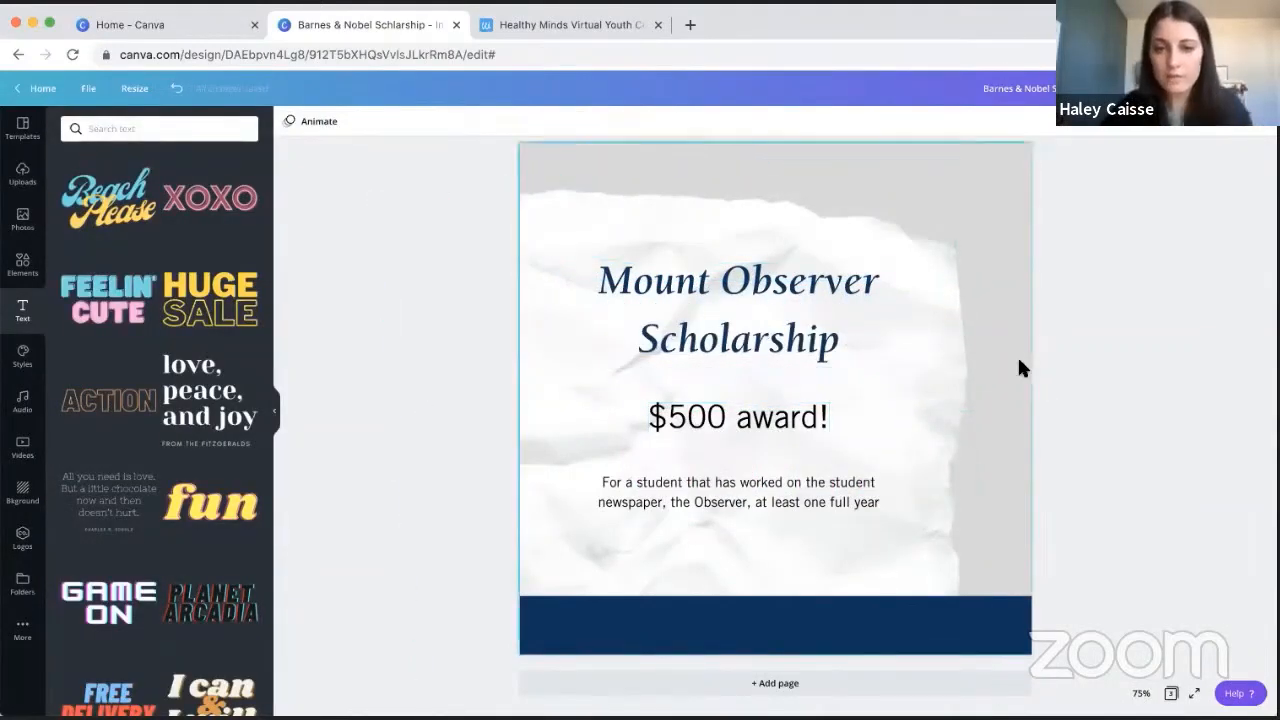
- Lower the "$500 award!" text and add a shortened solid line, centred between it and the heading
drag(711, 411, 714, 436)
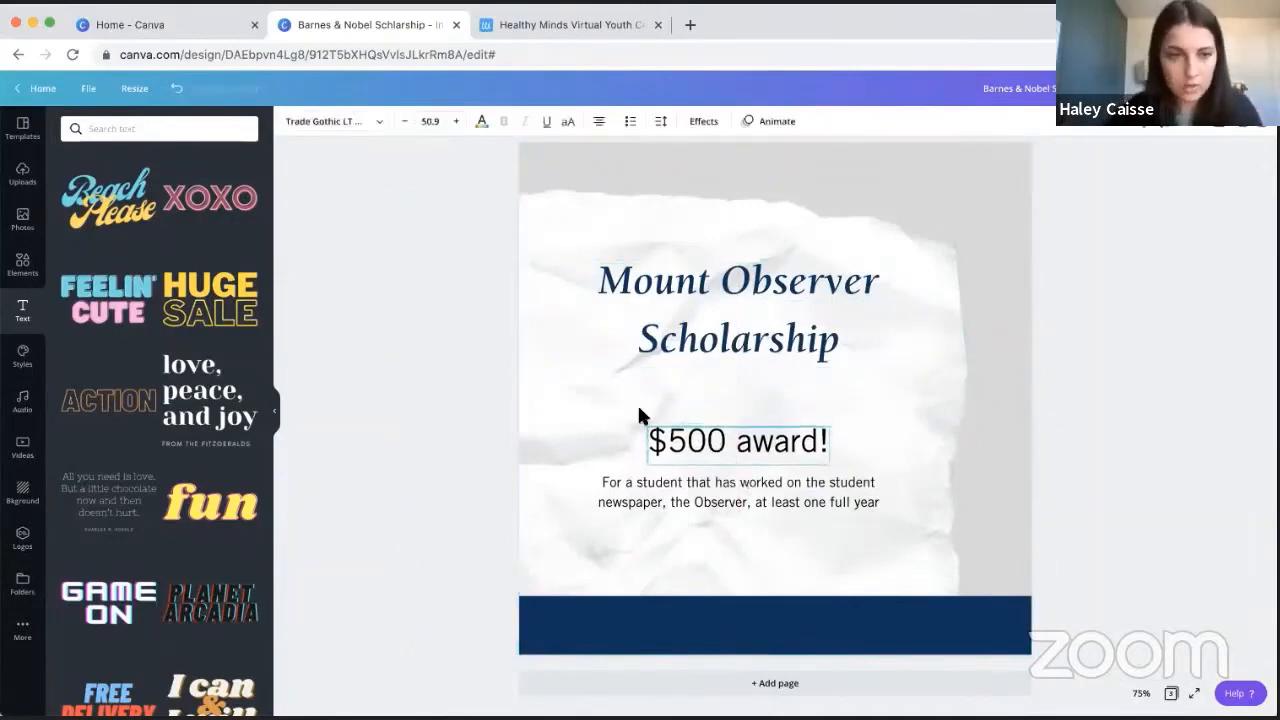
click(30, 282)
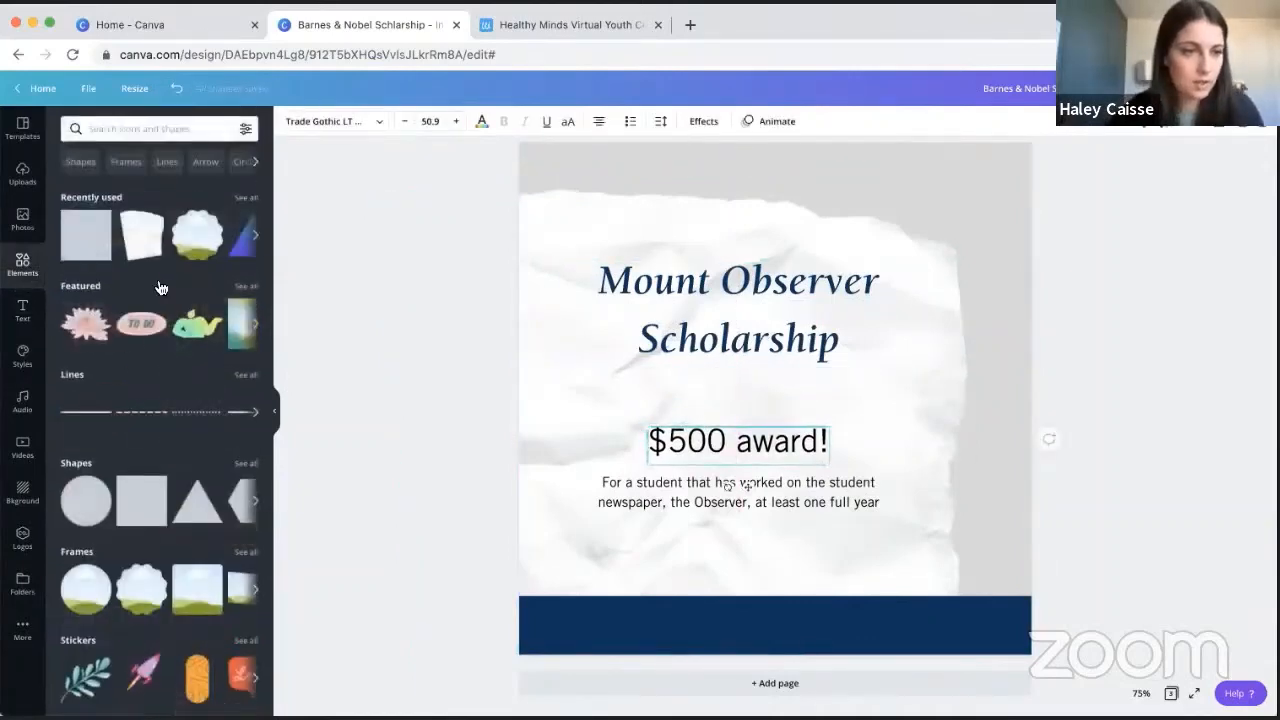
click(86, 411)
drag(977, 398, 862, 397)
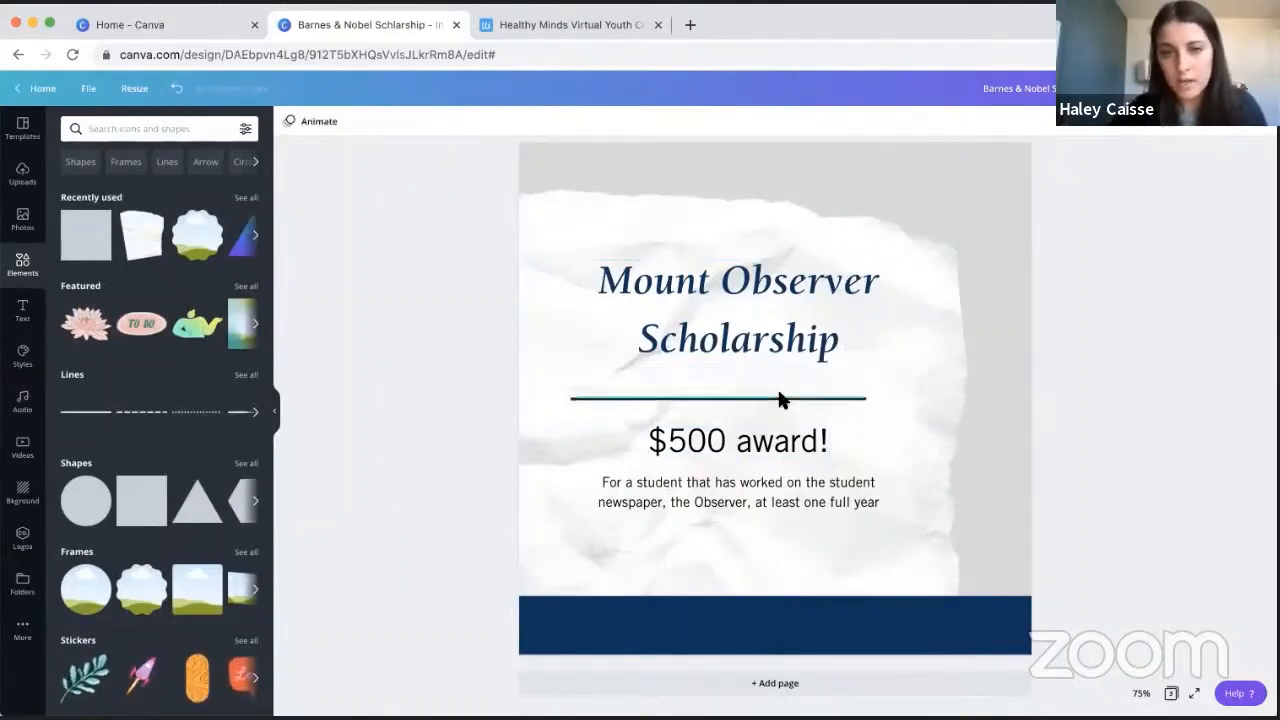
drag(781, 401, 801, 387)
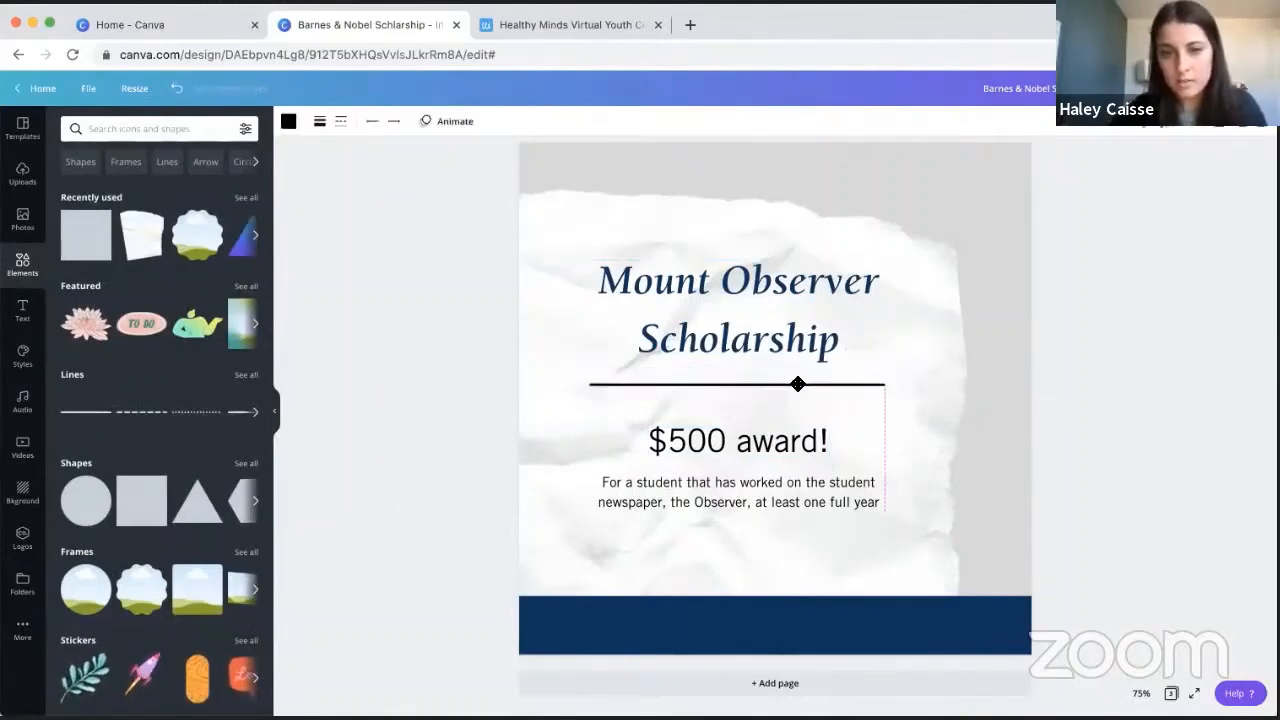
- Make the divider line thinner by reducing its line weight, and open its colour choices
click(320, 124)
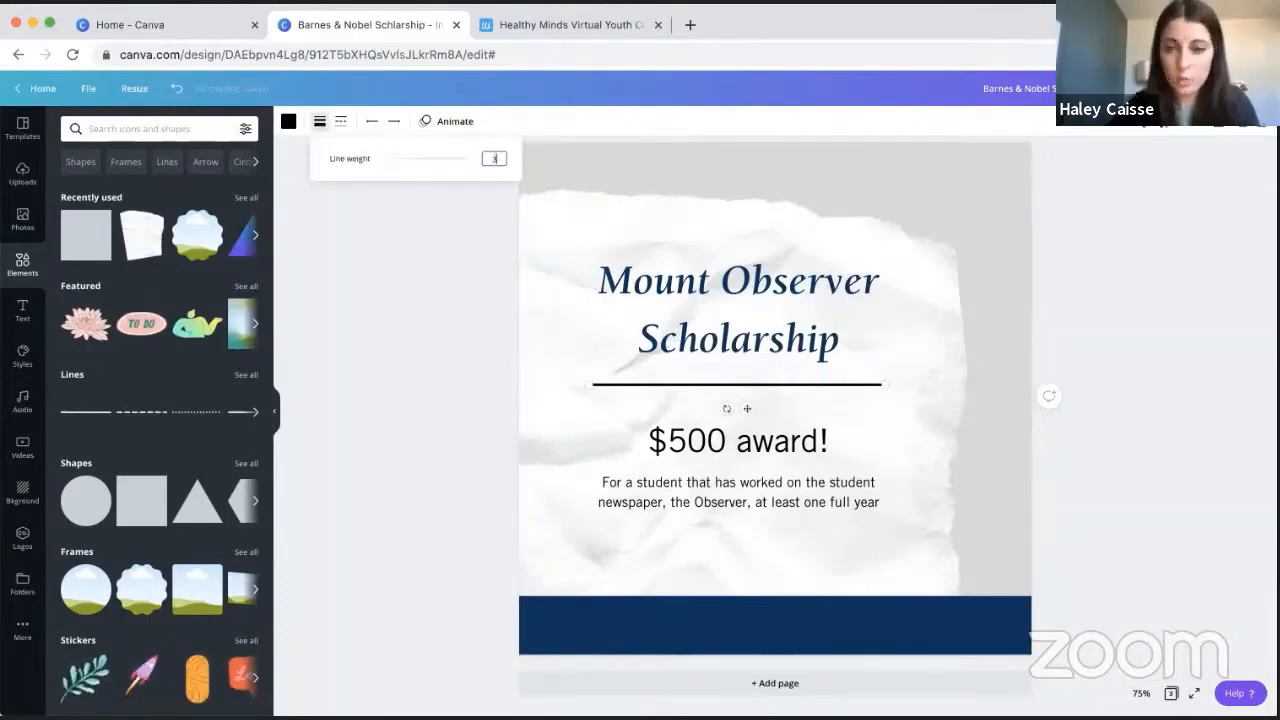
key(Return)
click(292, 125)
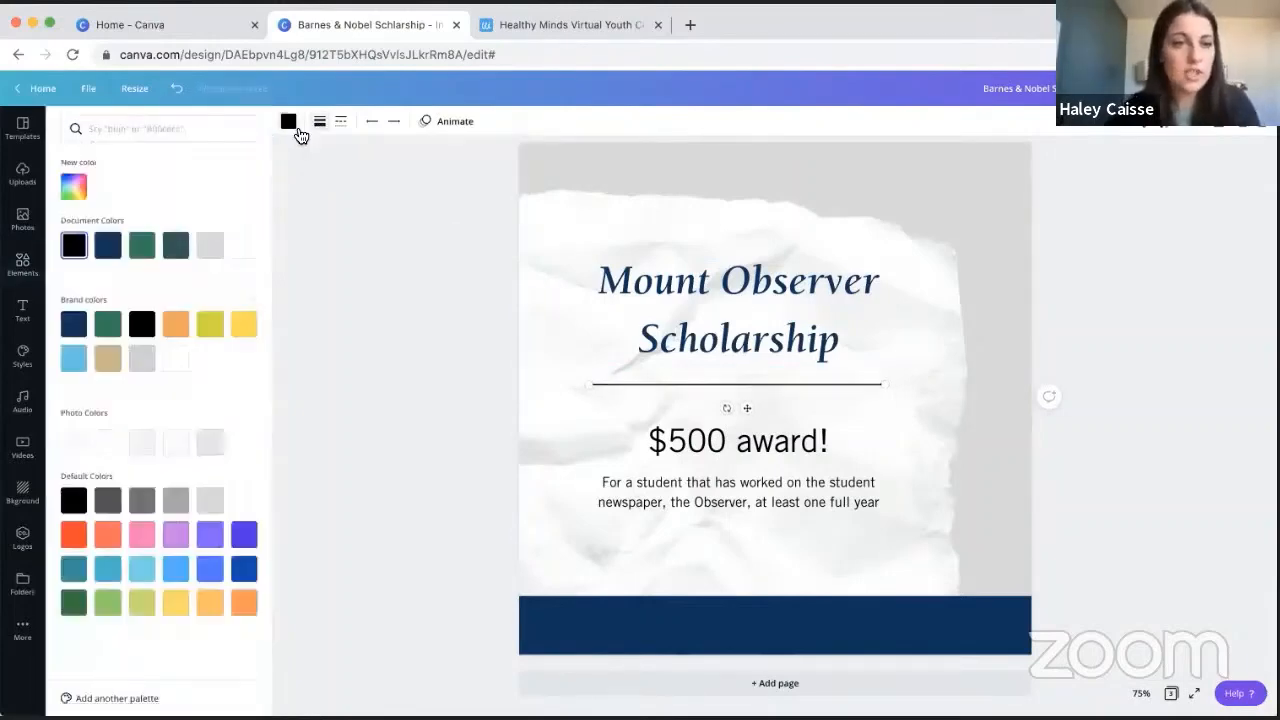
- Try the dashed and dotted styles on the divider line
click(340, 123)
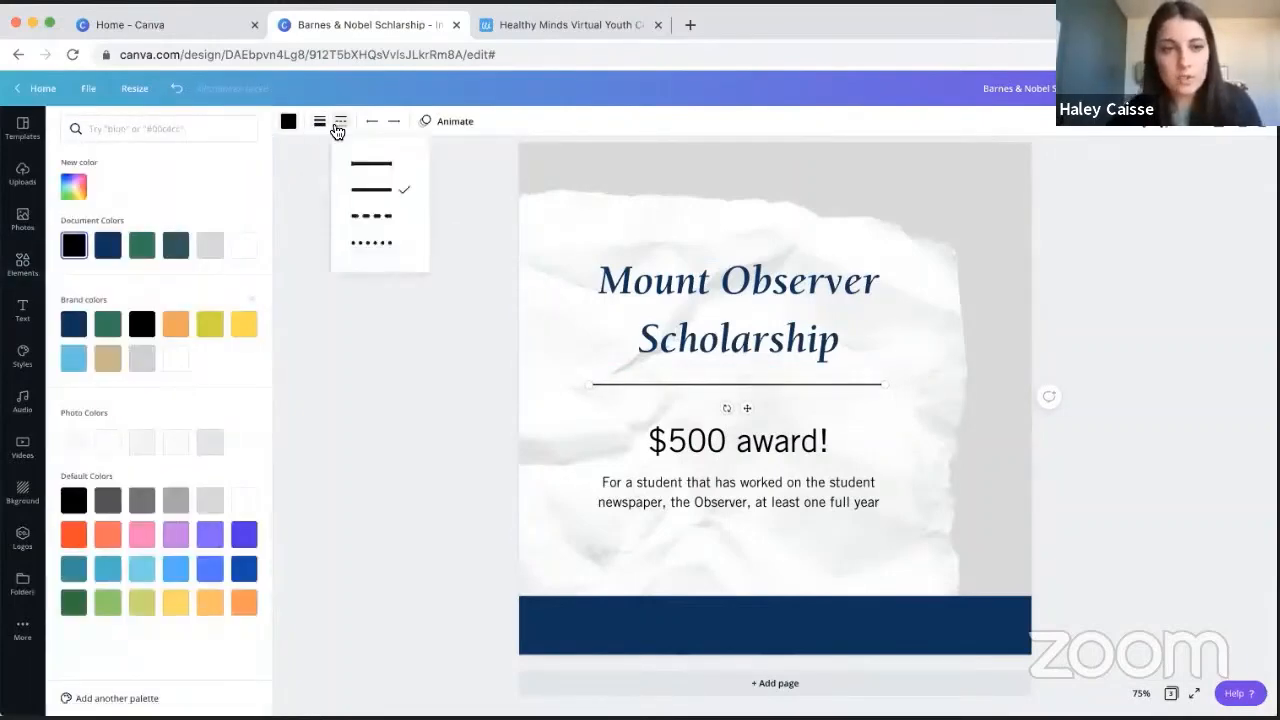
click(379, 216)
click(384, 244)
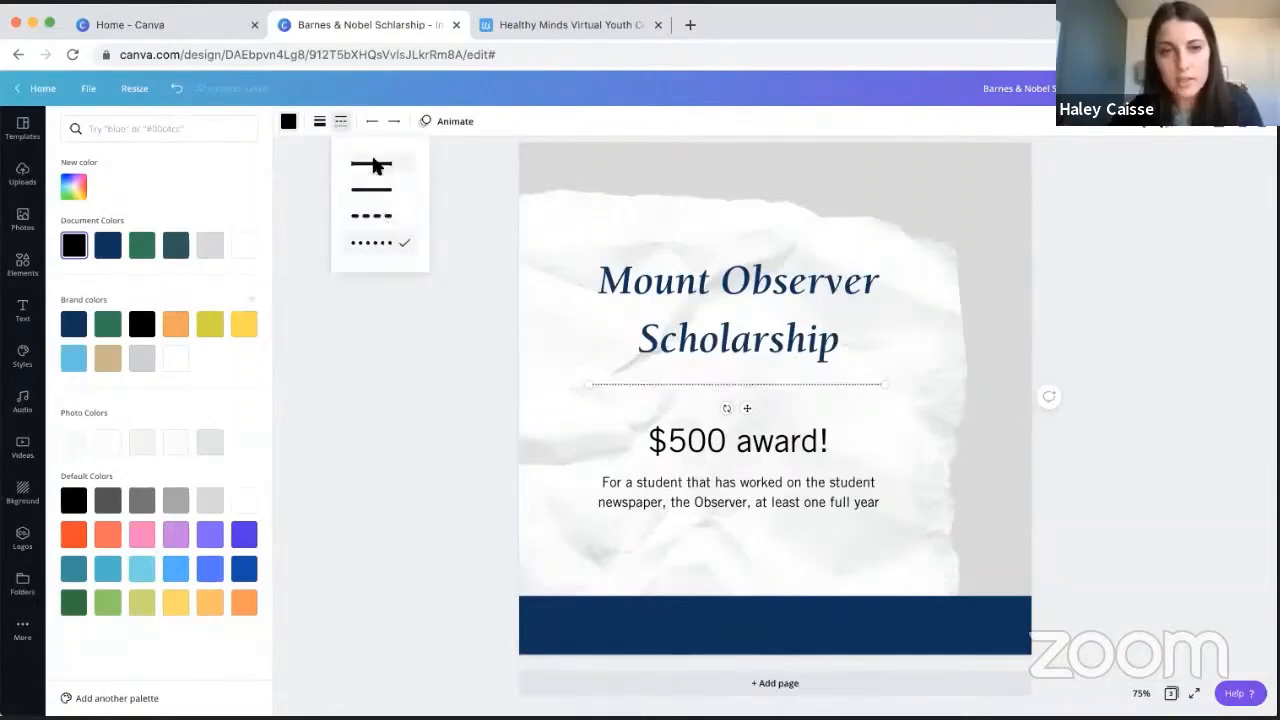
click(371, 122)
click(478, 192)
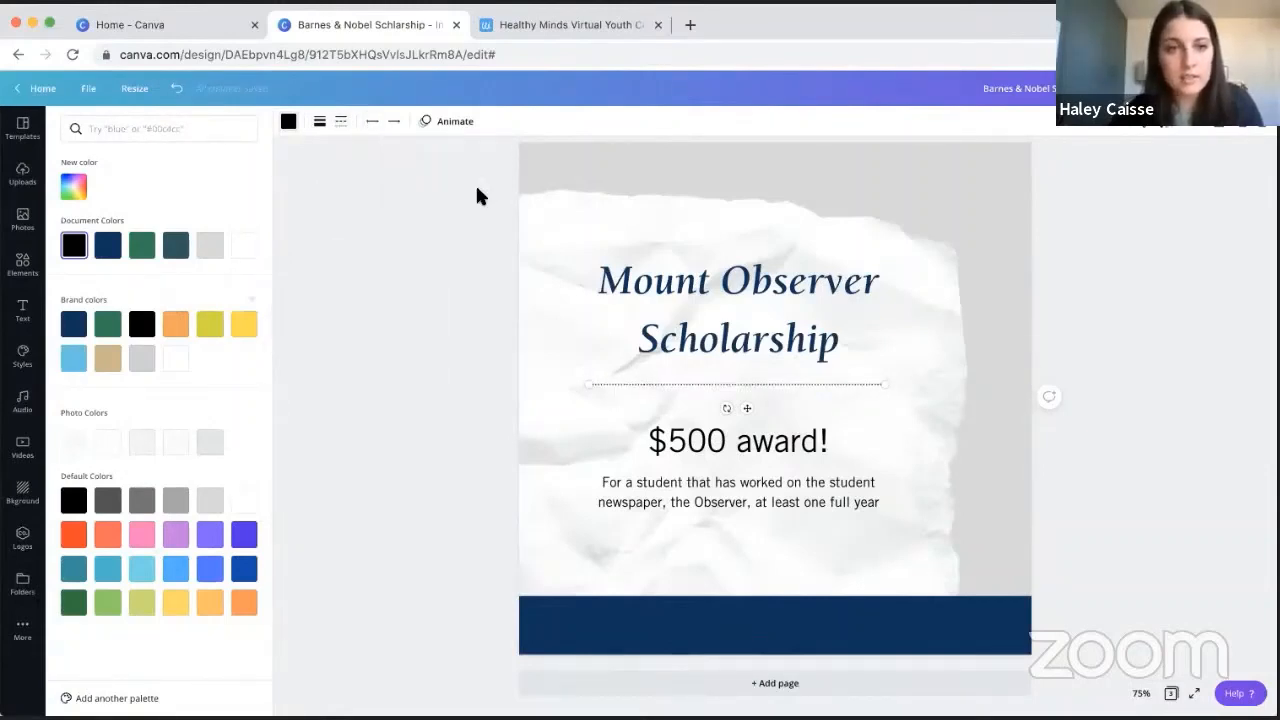
- Set the divider line's style to the first solid option
click(344, 122)
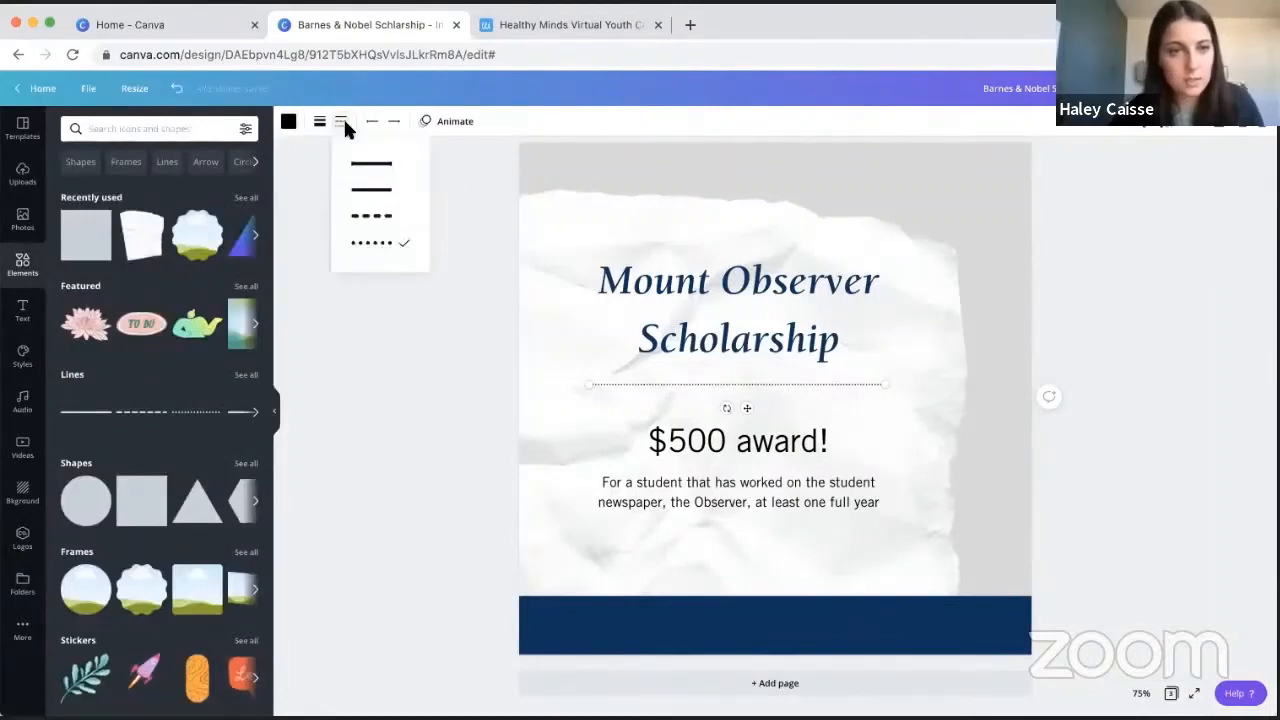
click(367, 170)
click(419, 446)
click(417, 462)
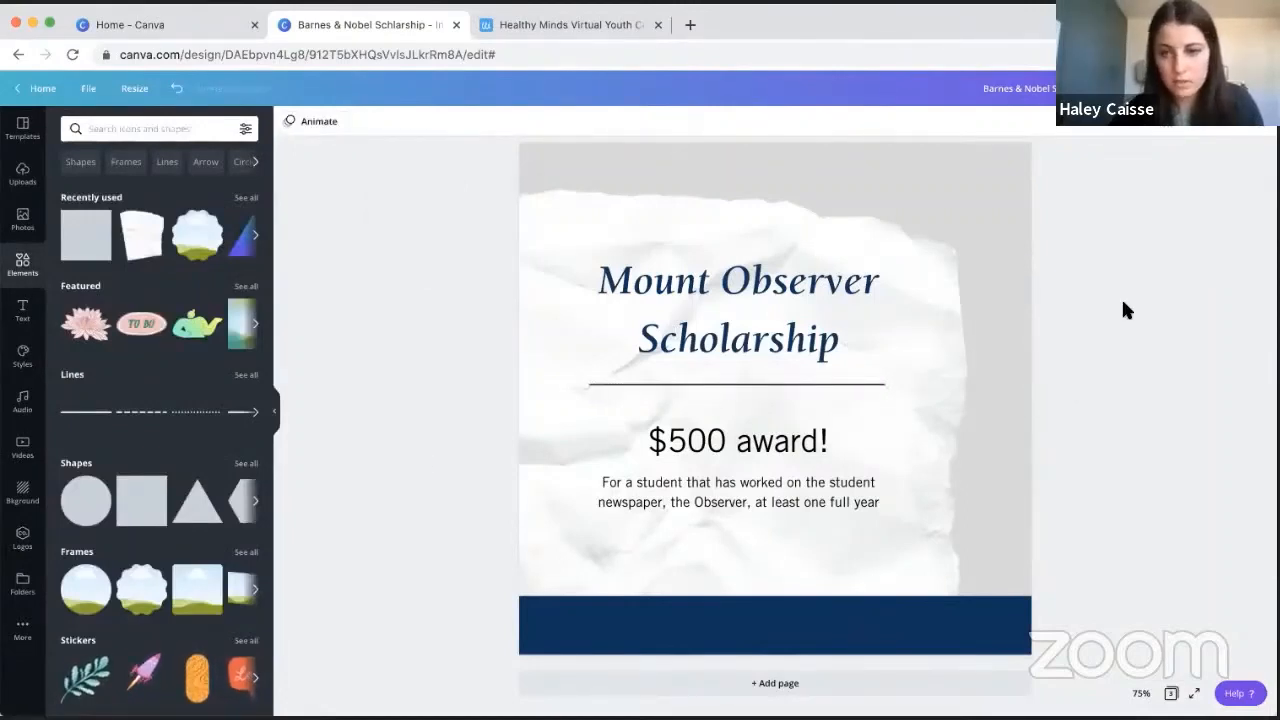
- Align the divider line, heading, award line and eligibility text to a common horizontal centre
click(768, 382)
shift+click(767, 342)
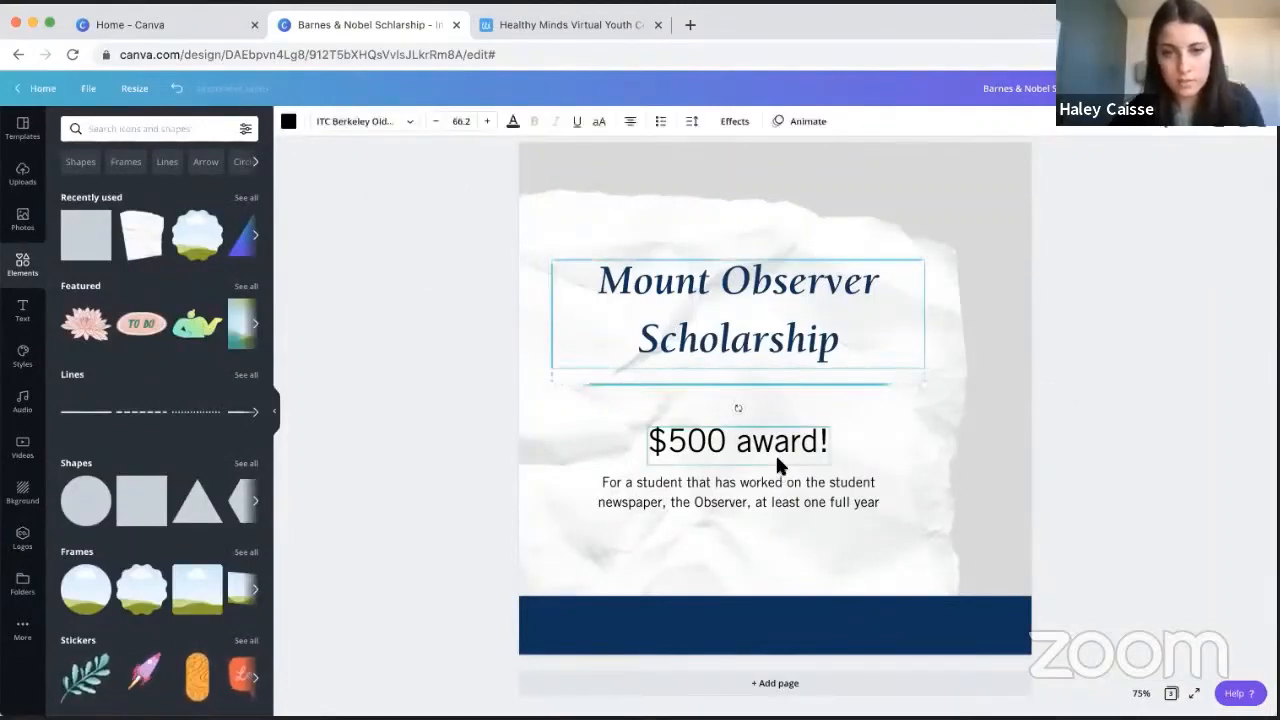
shift+click(775, 452)
shift+click(795, 495)
click(1110, 128)
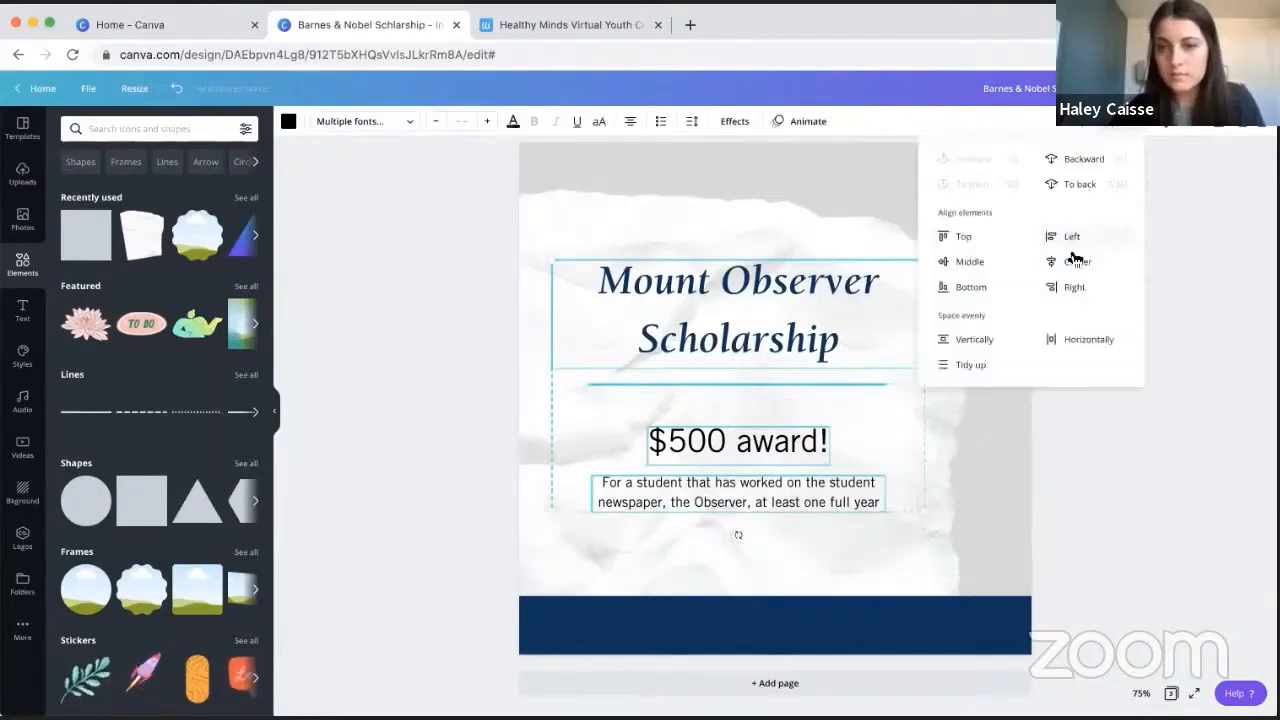
click(1073, 258)
click(1145, 408)
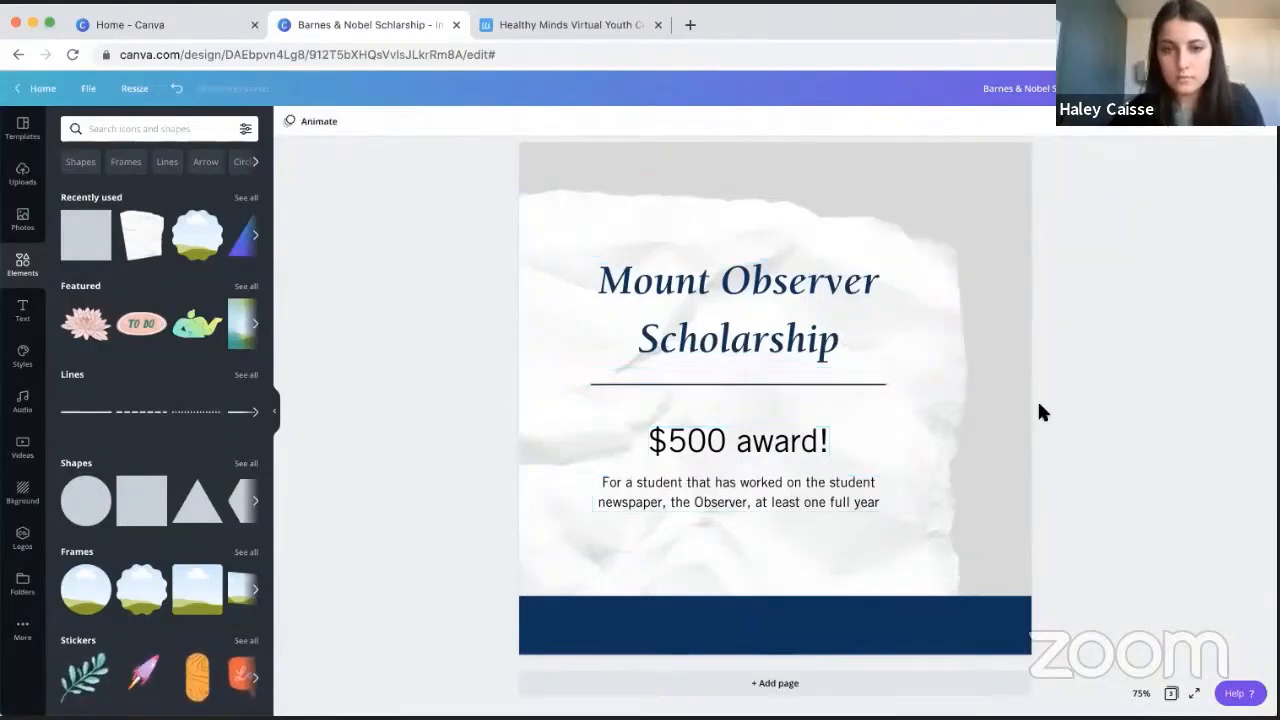
- Move the award line and eligibility text up together, closer to the divider line
click(808, 449)
shift+click(800, 507)
drag(783, 493, 780, 476)
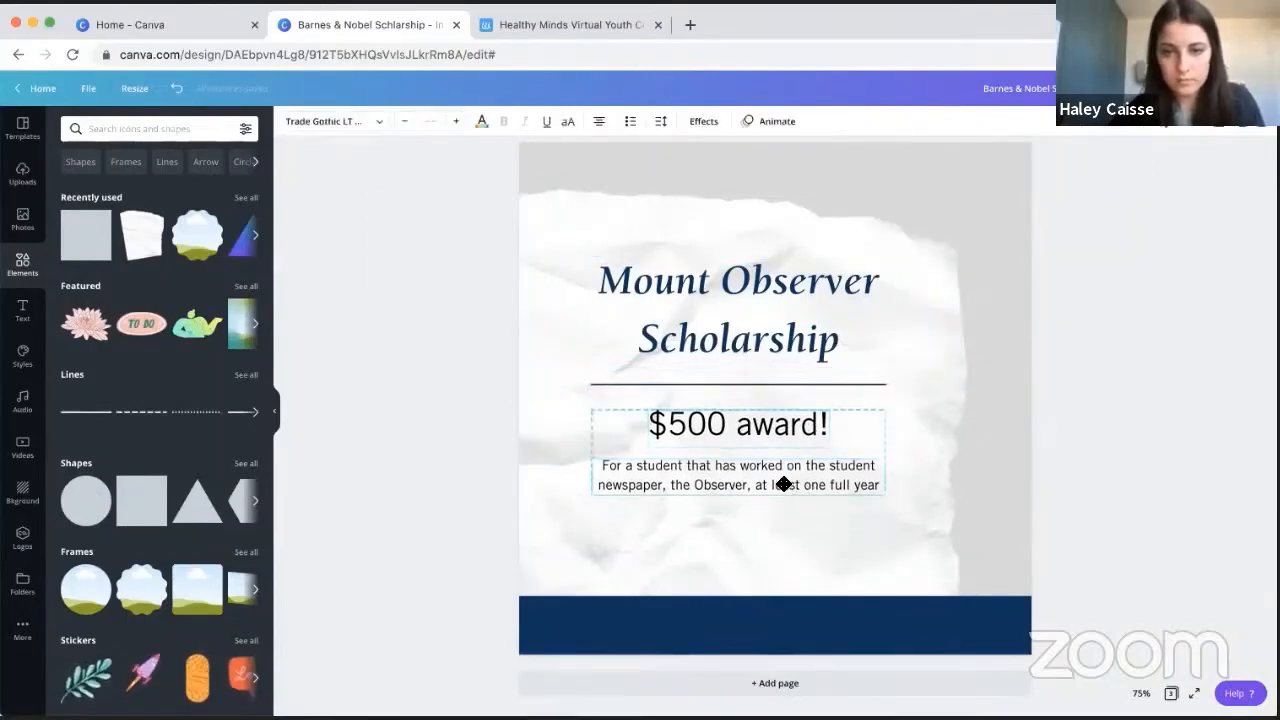
click(1155, 349)
- Try the Cherry and Pop Duotone effects on the torn paper image
click(945, 250)
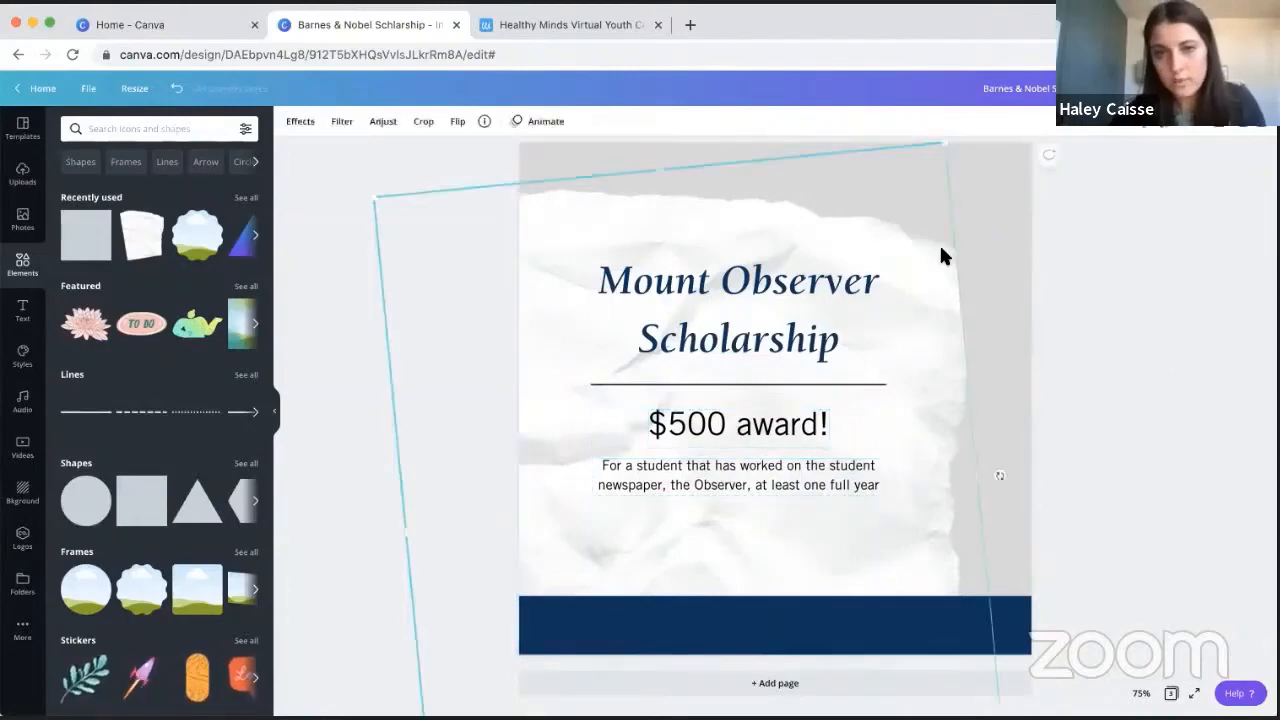
click(298, 121)
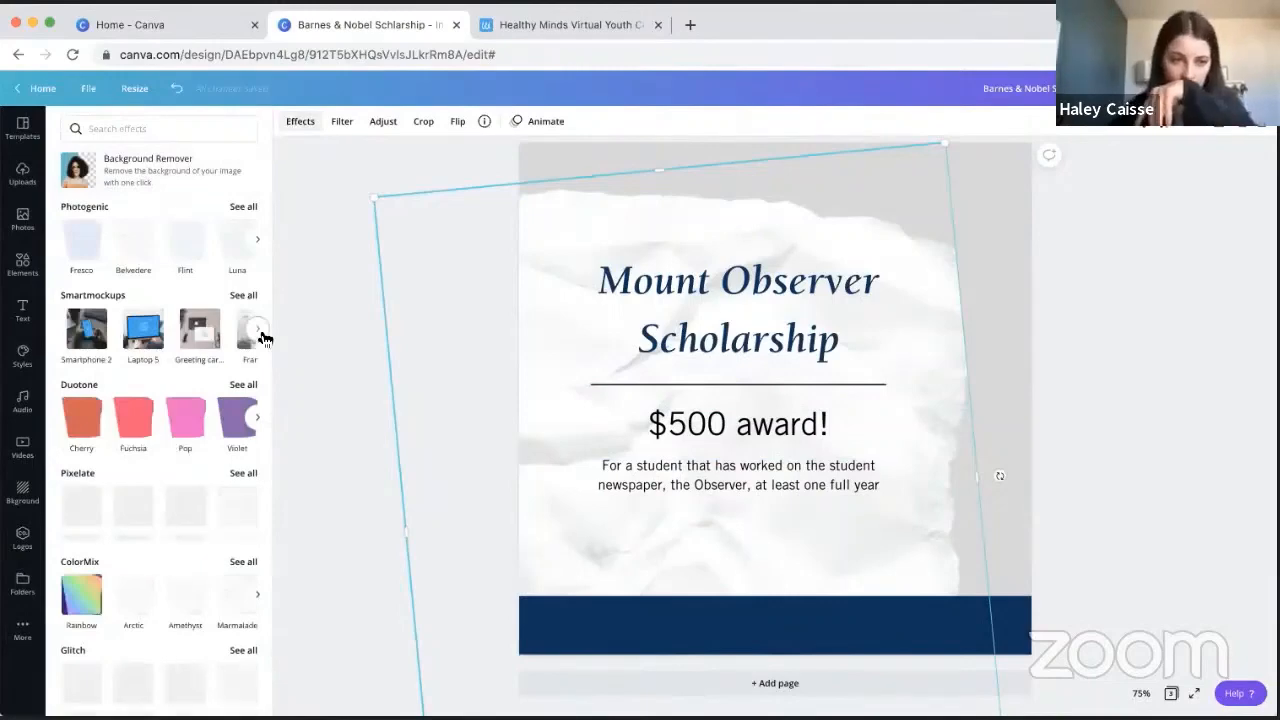
scroll(153, 515, down, 1)
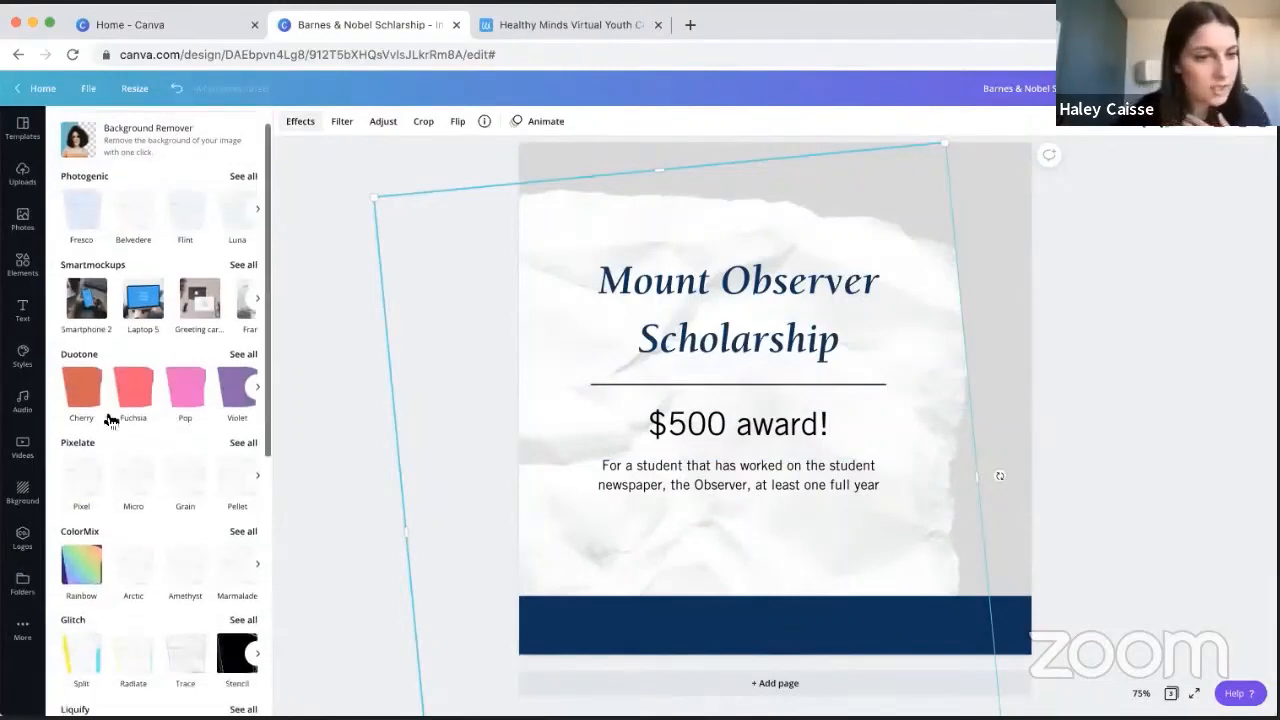
click(85, 398)
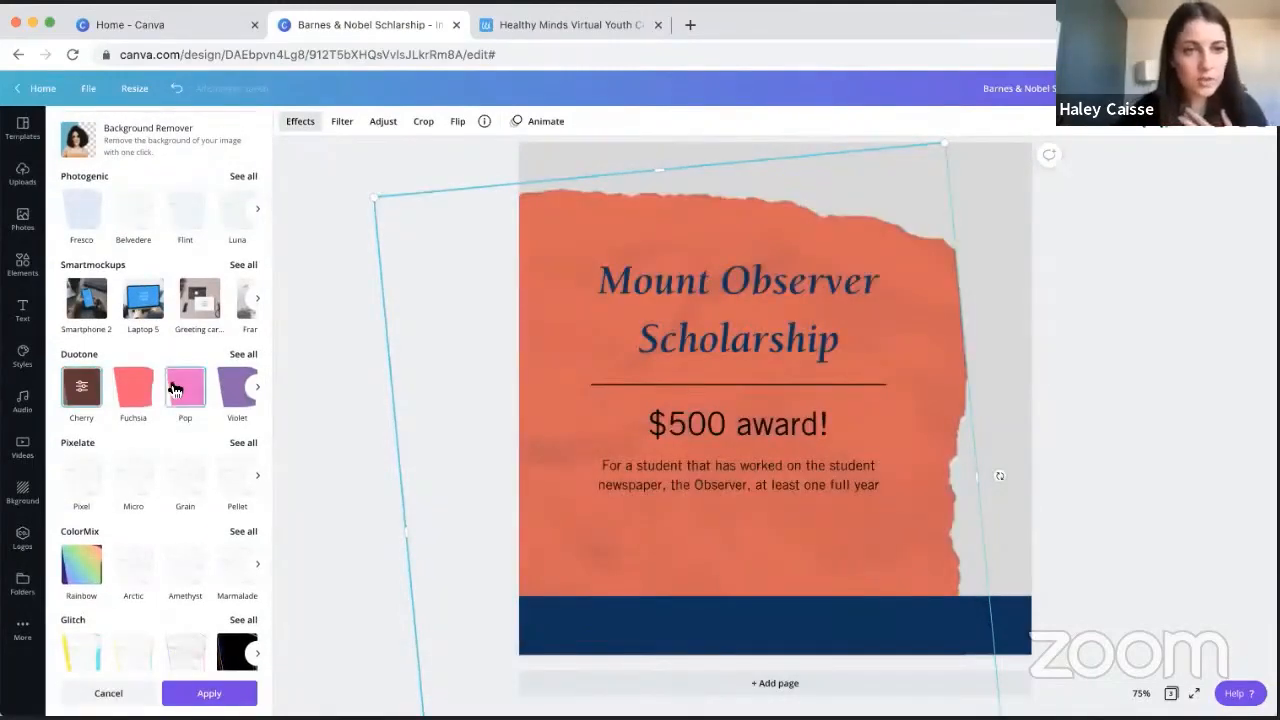
click(173, 389)
- Apply the Rainbow ColorMix effect to the torn paper image
scroll(151, 476, down, 3)
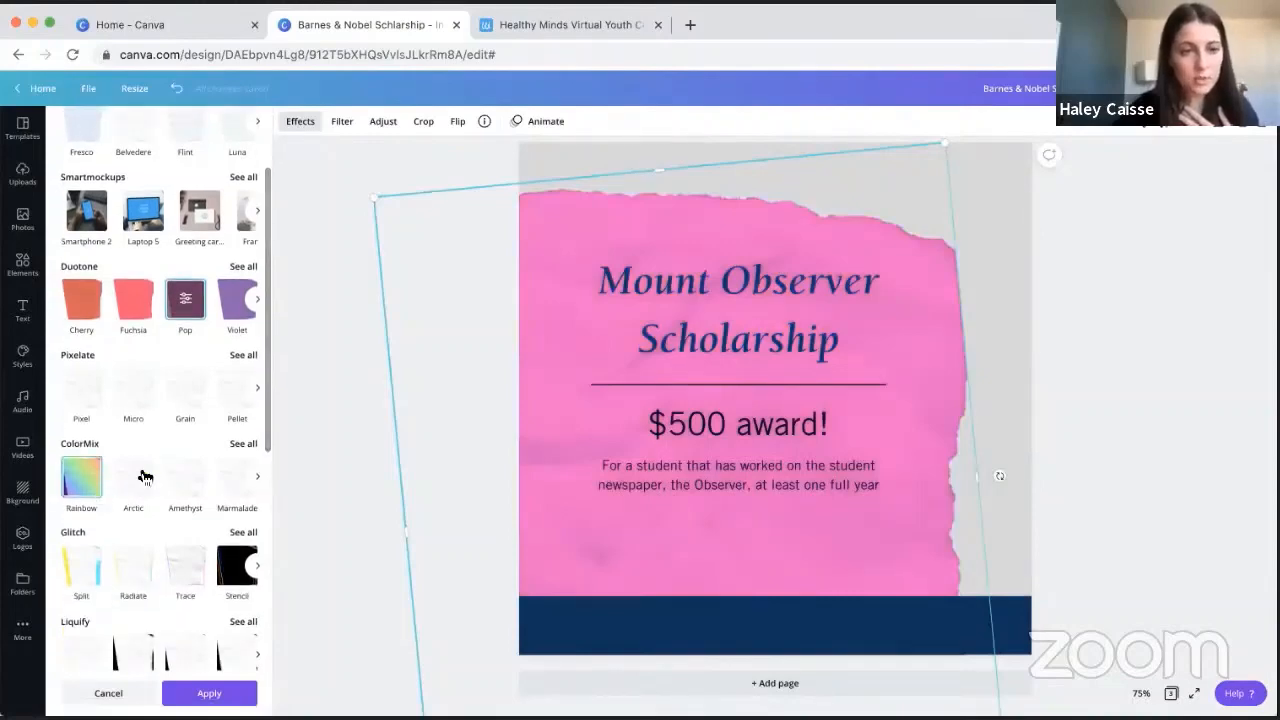
click(82, 477)
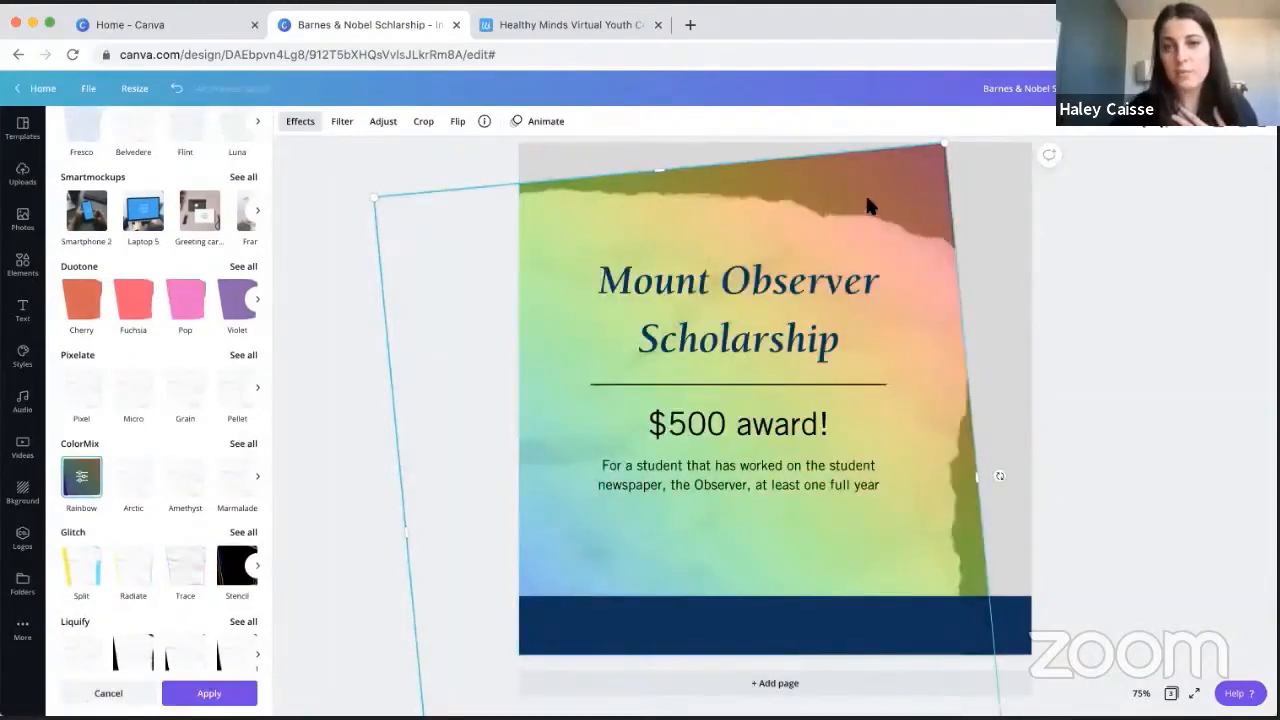
click(1193, 296)
click(1184, 310)
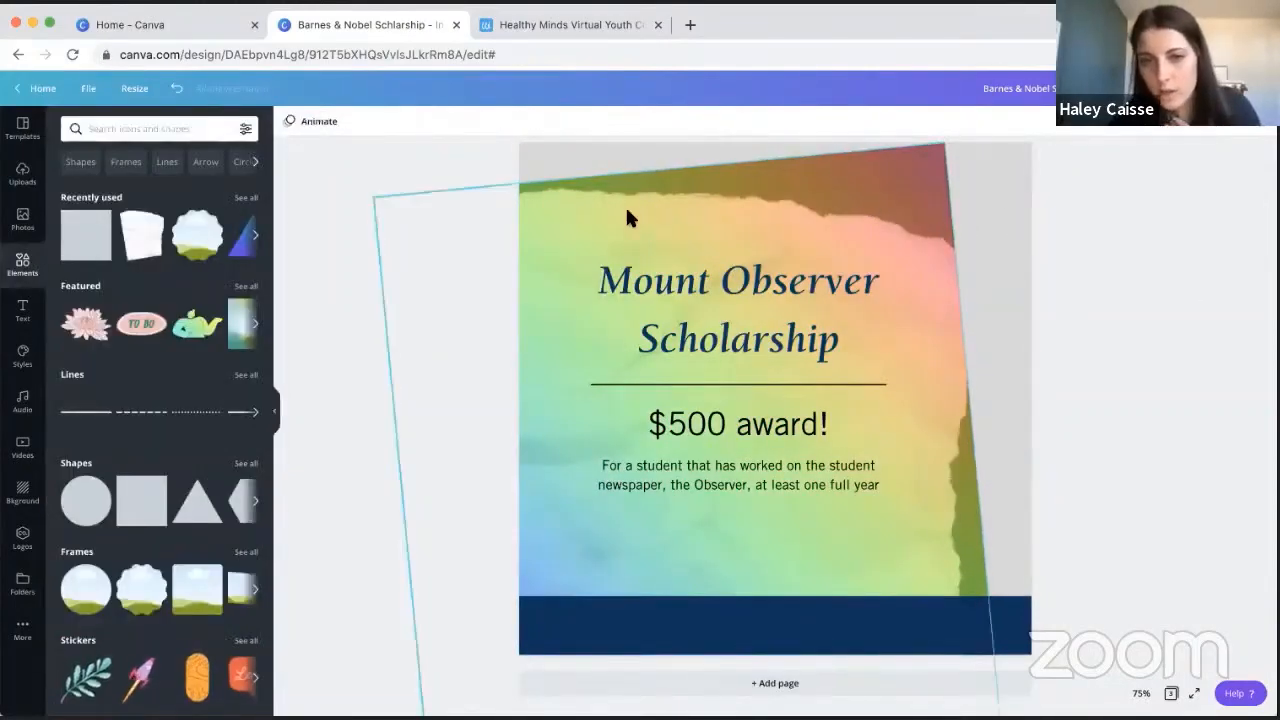
- Reopen the paper image's effects and undo the Rainbow effect
click(903, 227)
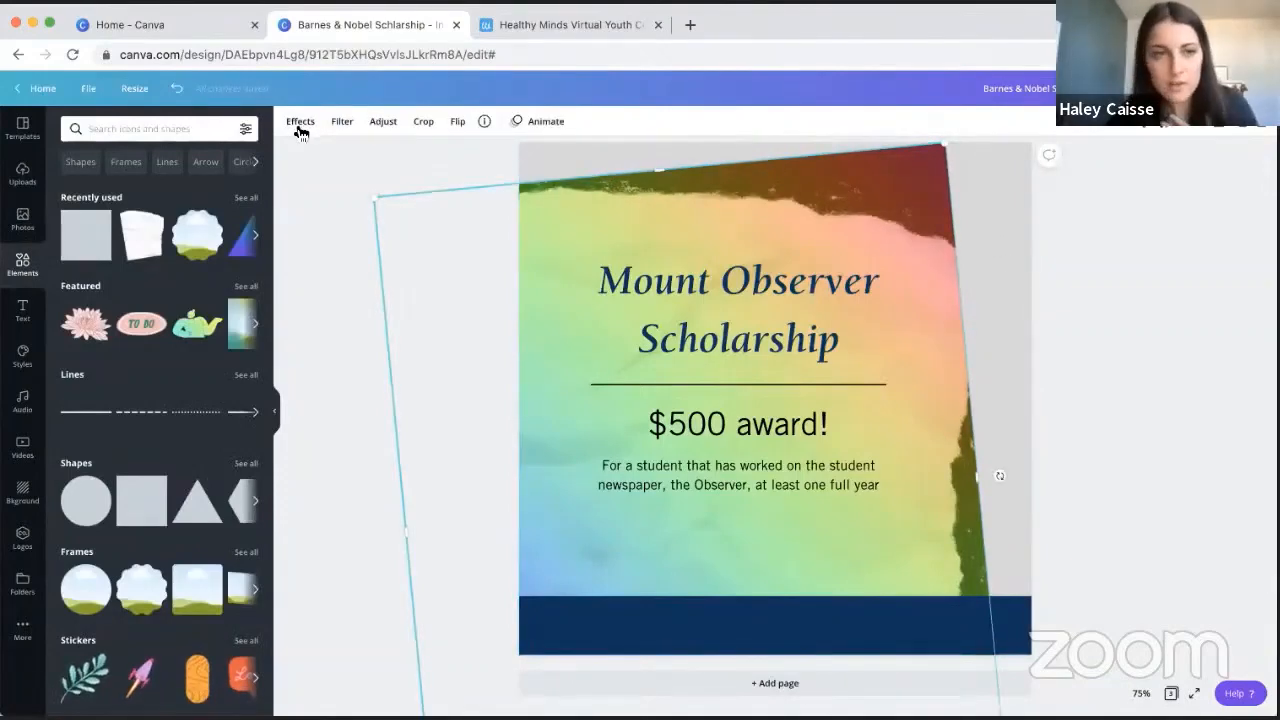
click(300, 121)
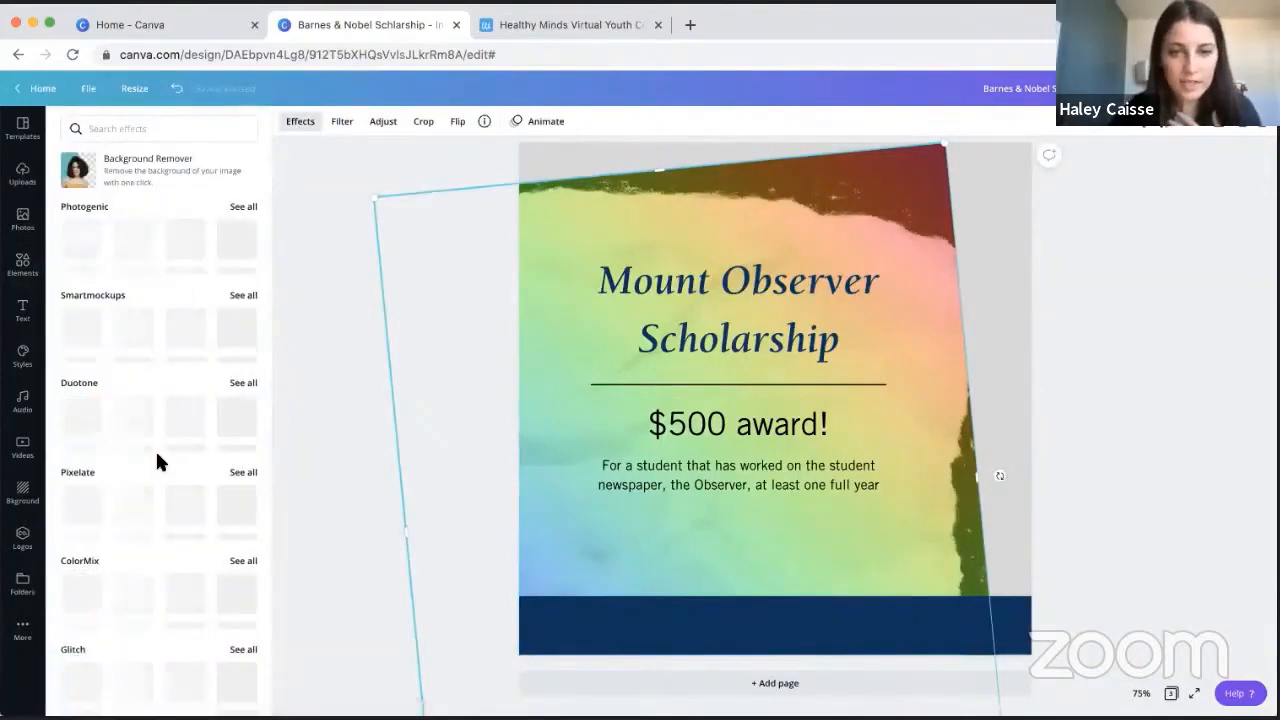
click(177, 92)
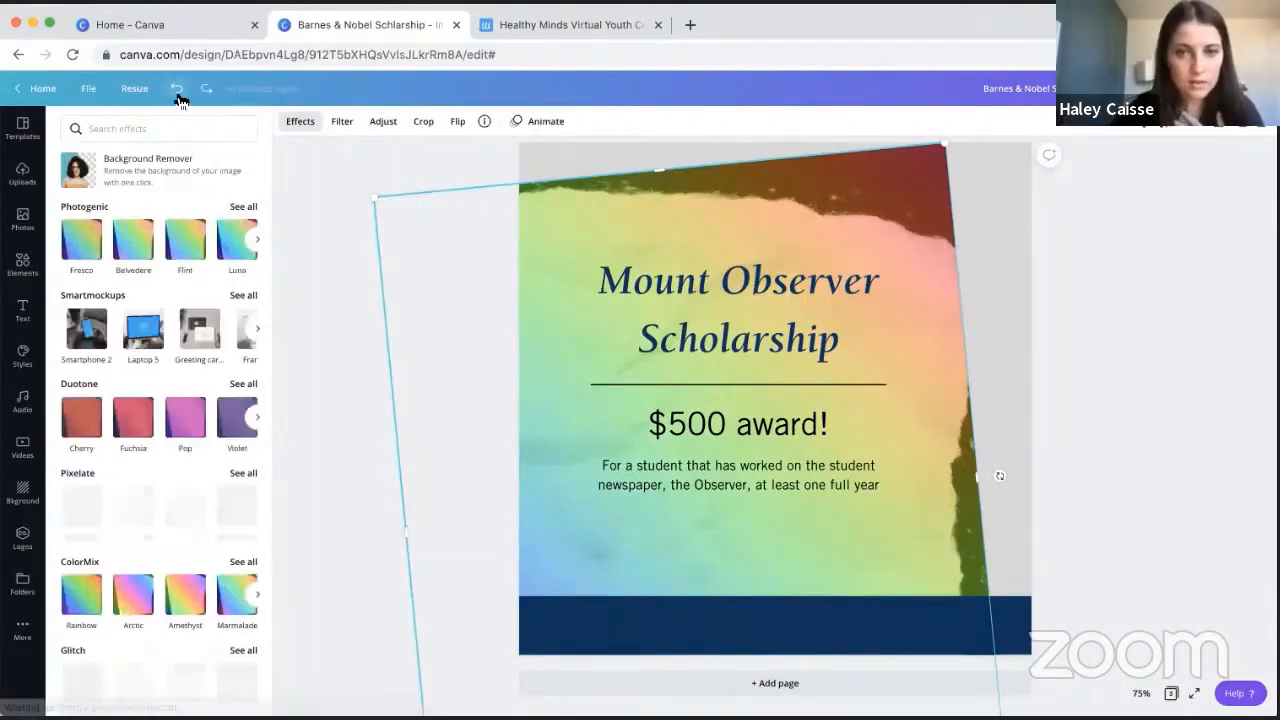
click(177, 92)
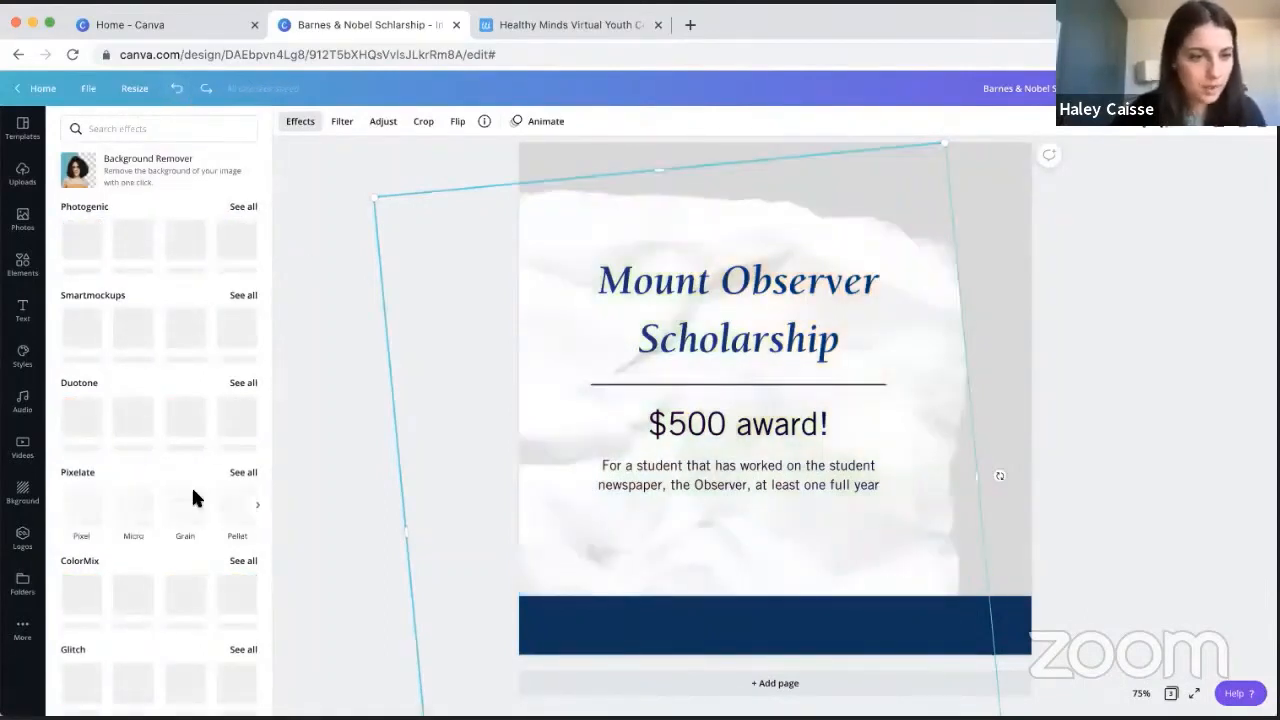
- Try the Drop shadow on the torn paper image and apply the Angle shadow instead
scroll(150, 595, down, 2)
scroll(149, 595, down, 4)
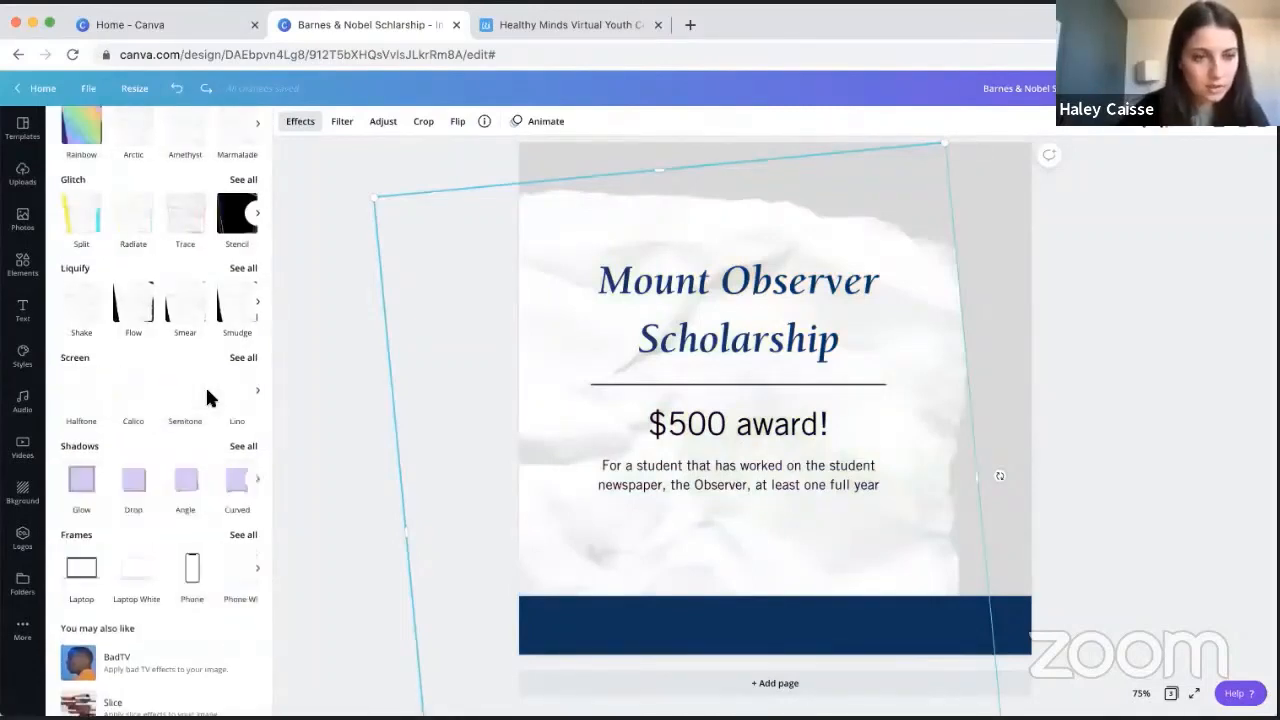
click(128, 488)
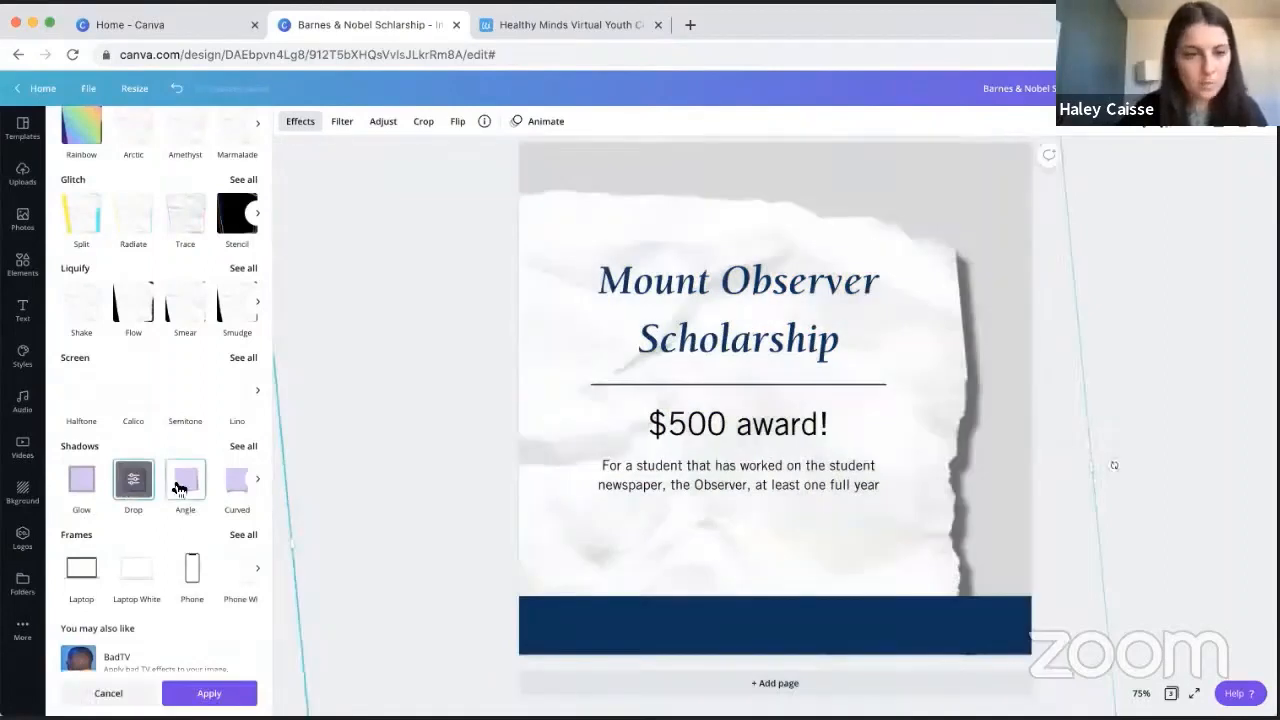
click(180, 488)
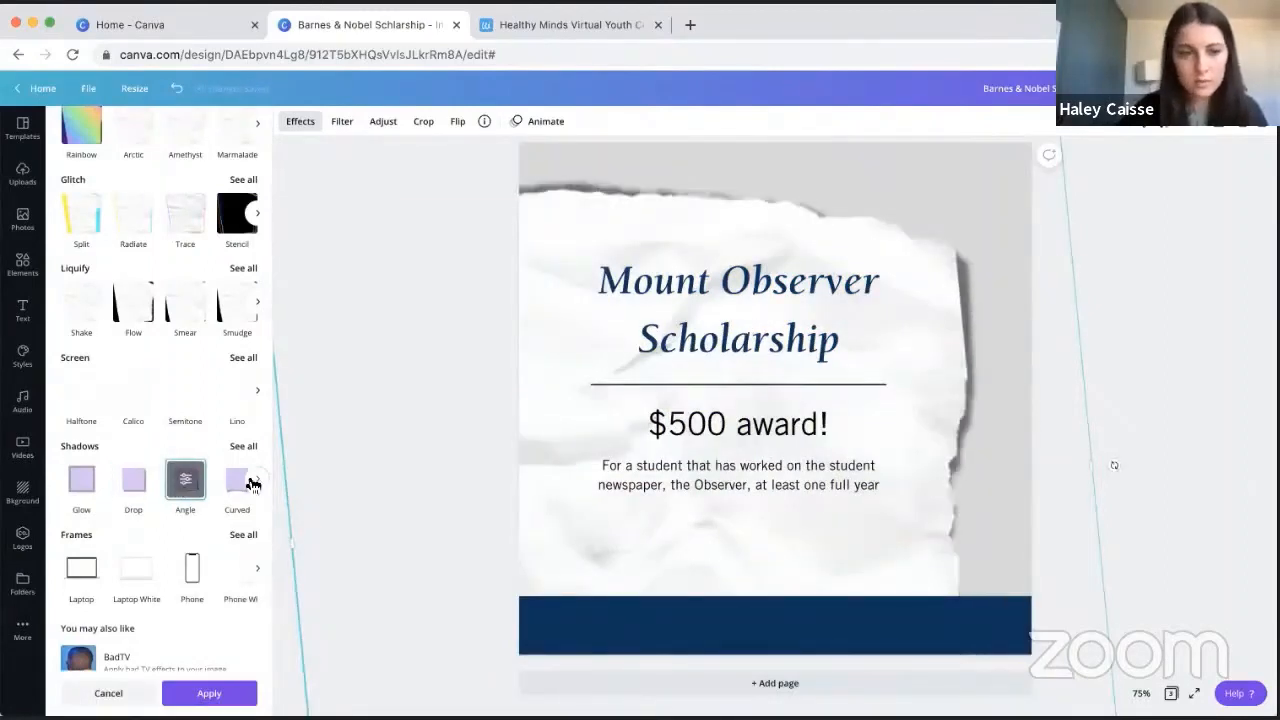
click(1168, 284)
click(1168, 284)
- Enlarge the torn paper image slightly towards the upper right of the post
click(932, 244)
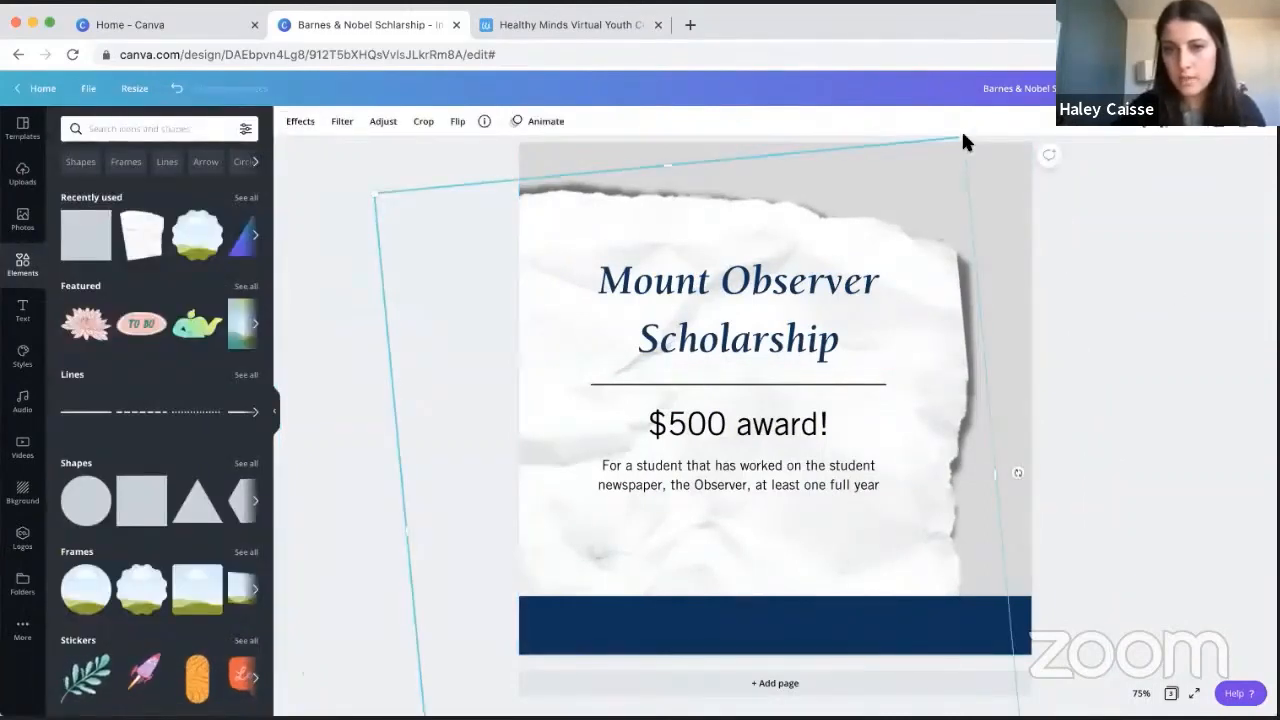
drag(962, 142, 978, 128)
click(913, 262)
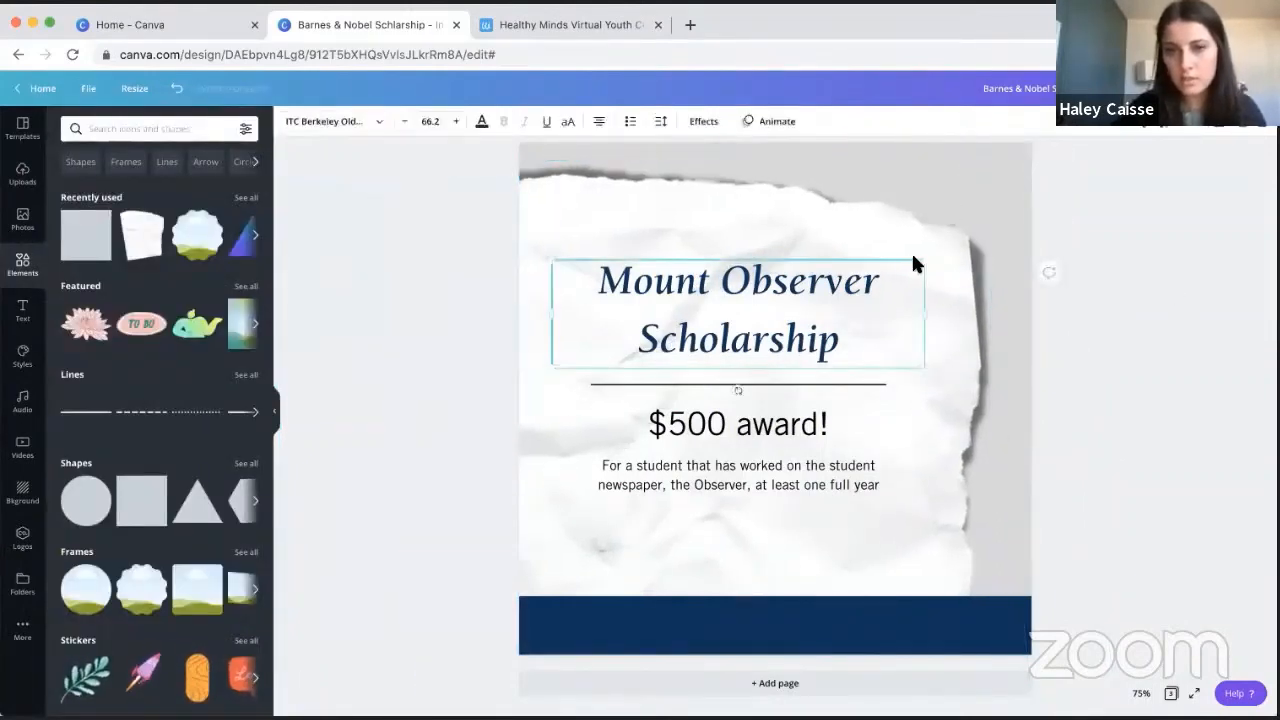
click(1133, 263)
- Compare the page 3 design with the earlier scholarship posts on pages 1 and 2
scroll(1133, 263, up, 4)
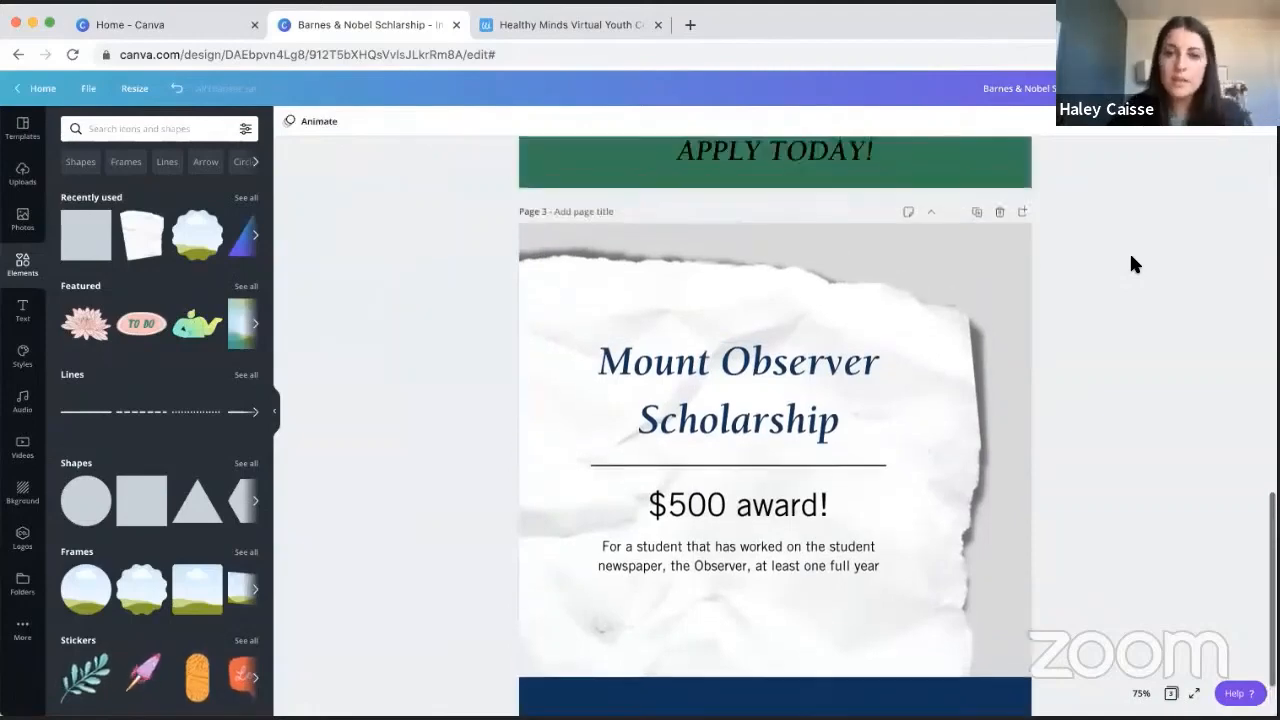
scroll(1133, 263, up, 5)
scroll(1129, 251, down, 1)
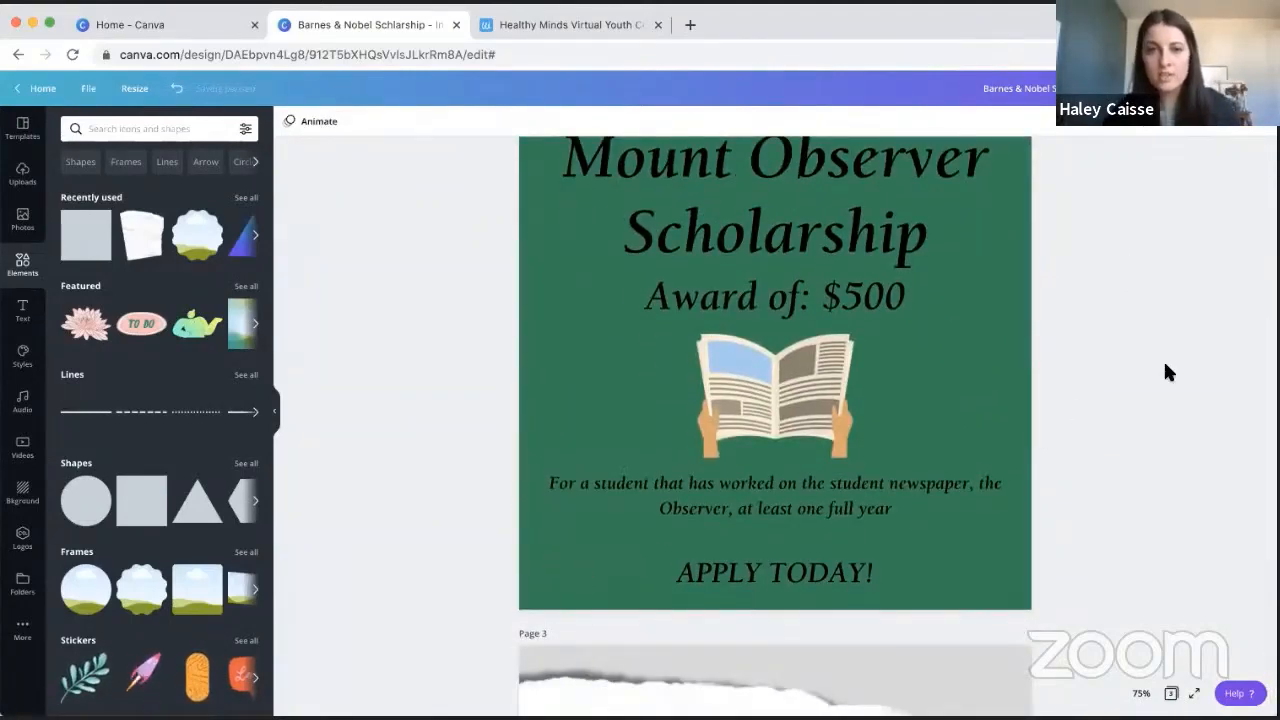
scroll(1168, 372, up, 2)
scroll(1168, 372, down, 1)
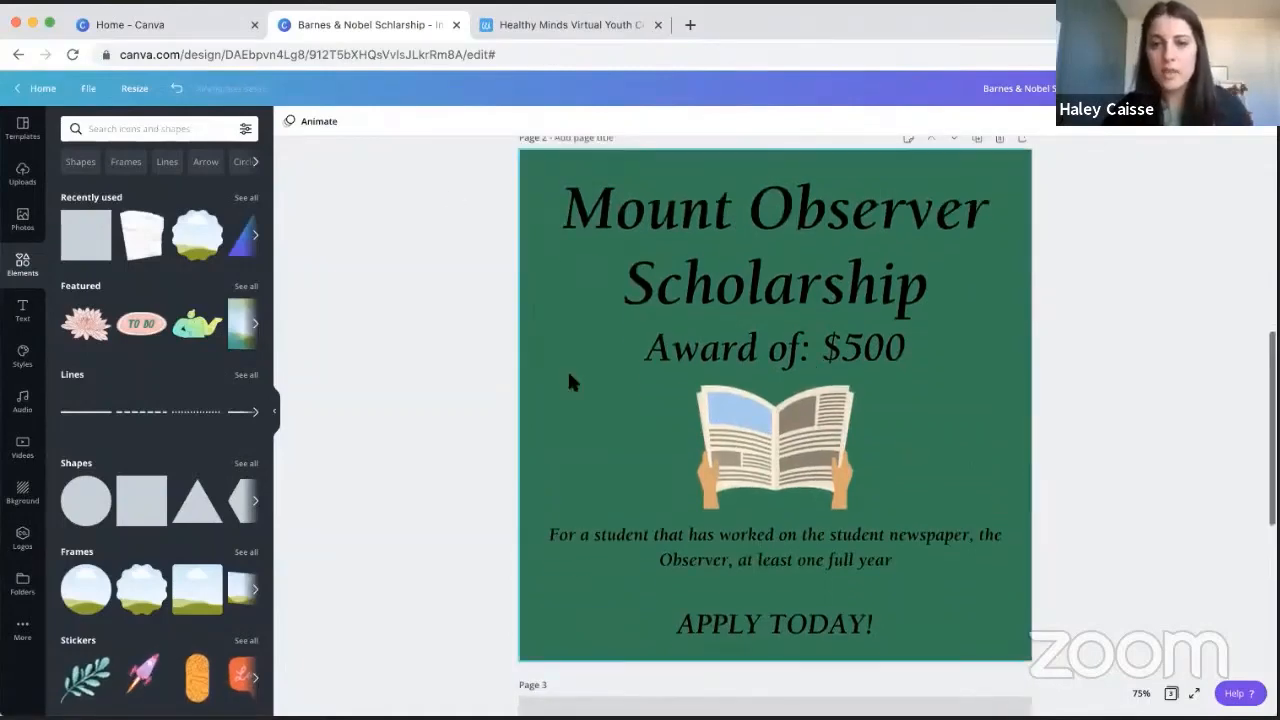
scroll(1177, 360, up, 4)
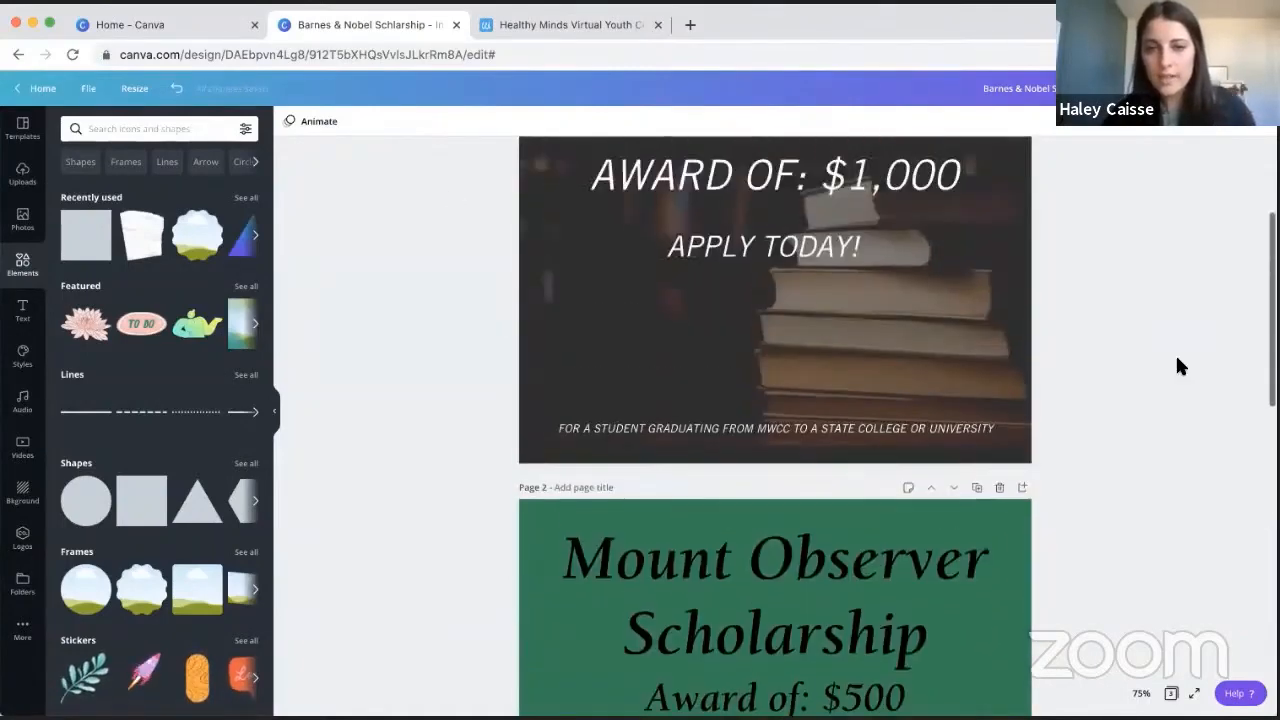
scroll(1177, 360, down, 3)
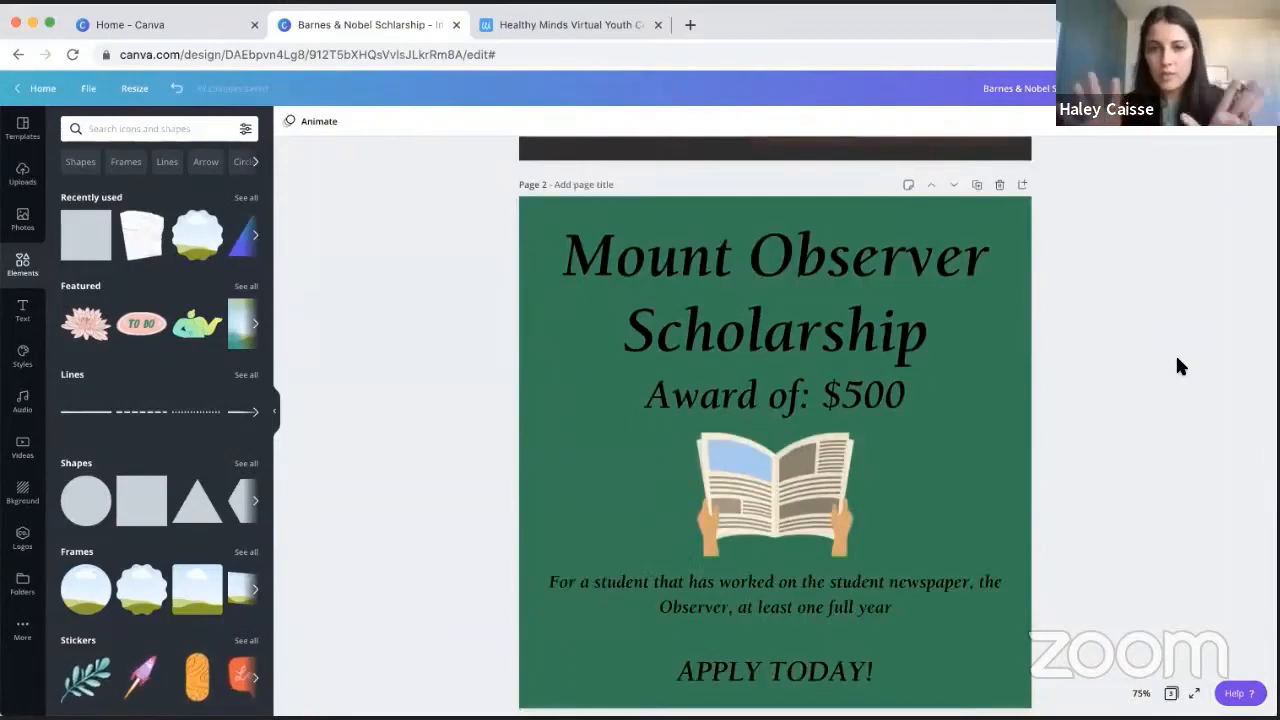
scroll(1177, 366, down, 5)
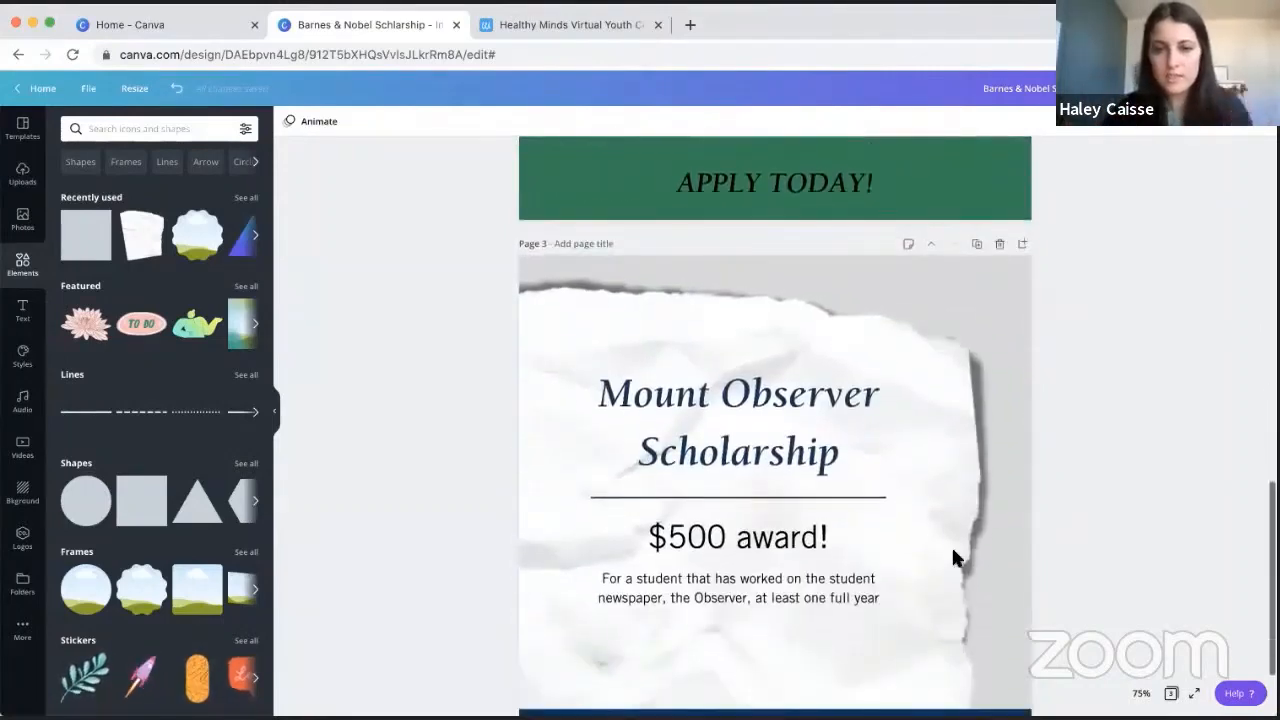
scroll(927, 350, down, 2)
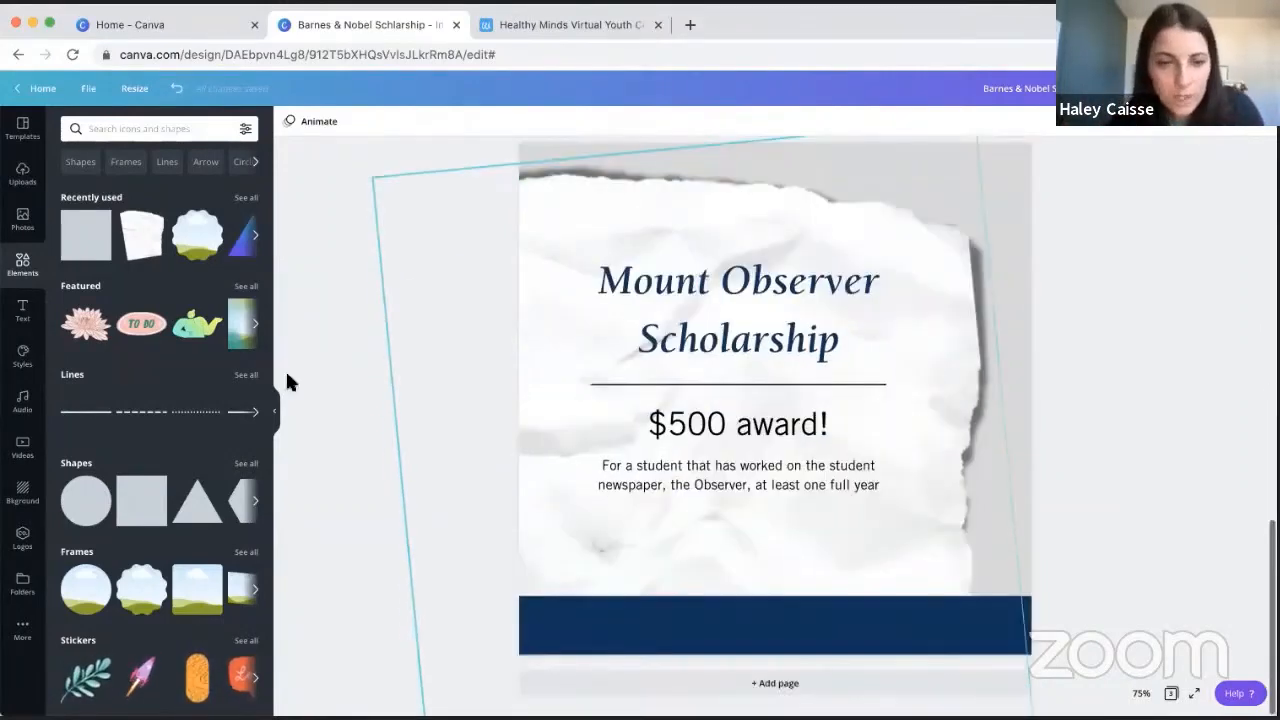
- Add a circle shape, shrink it and place it over the right end of the navy bar
click(110, 510)
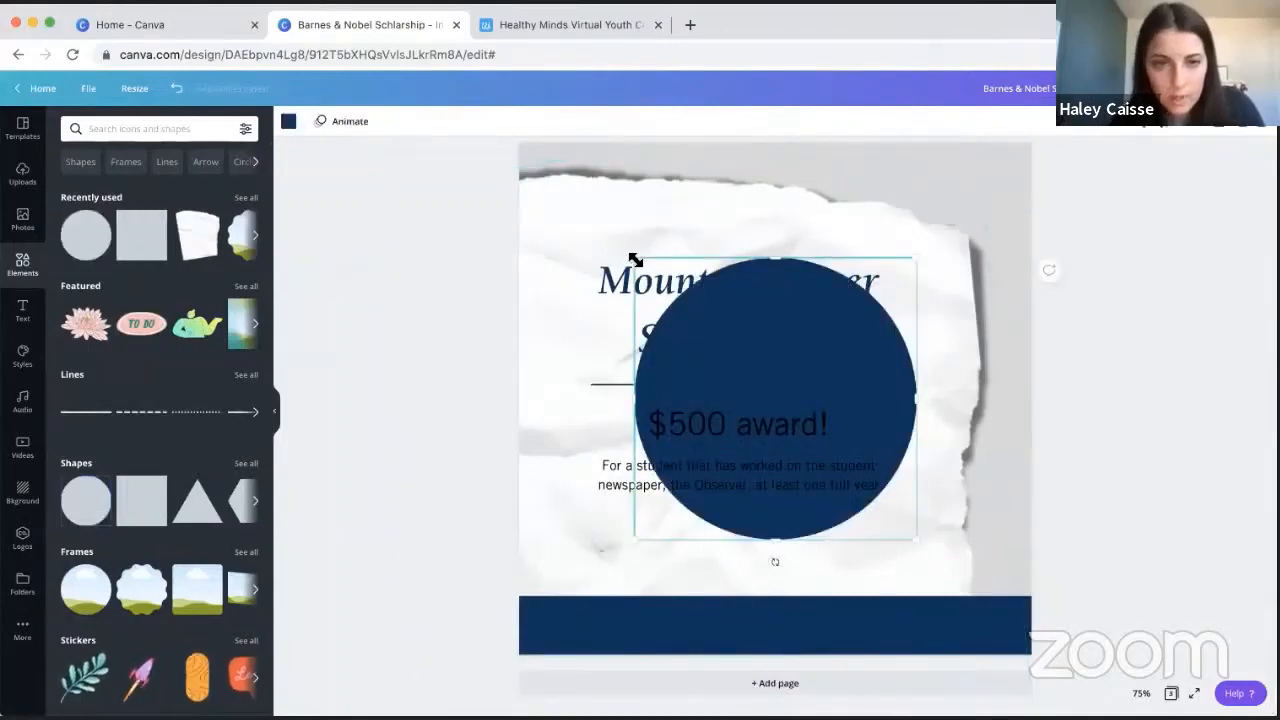
drag(634, 258, 728, 323)
click(806, 341)
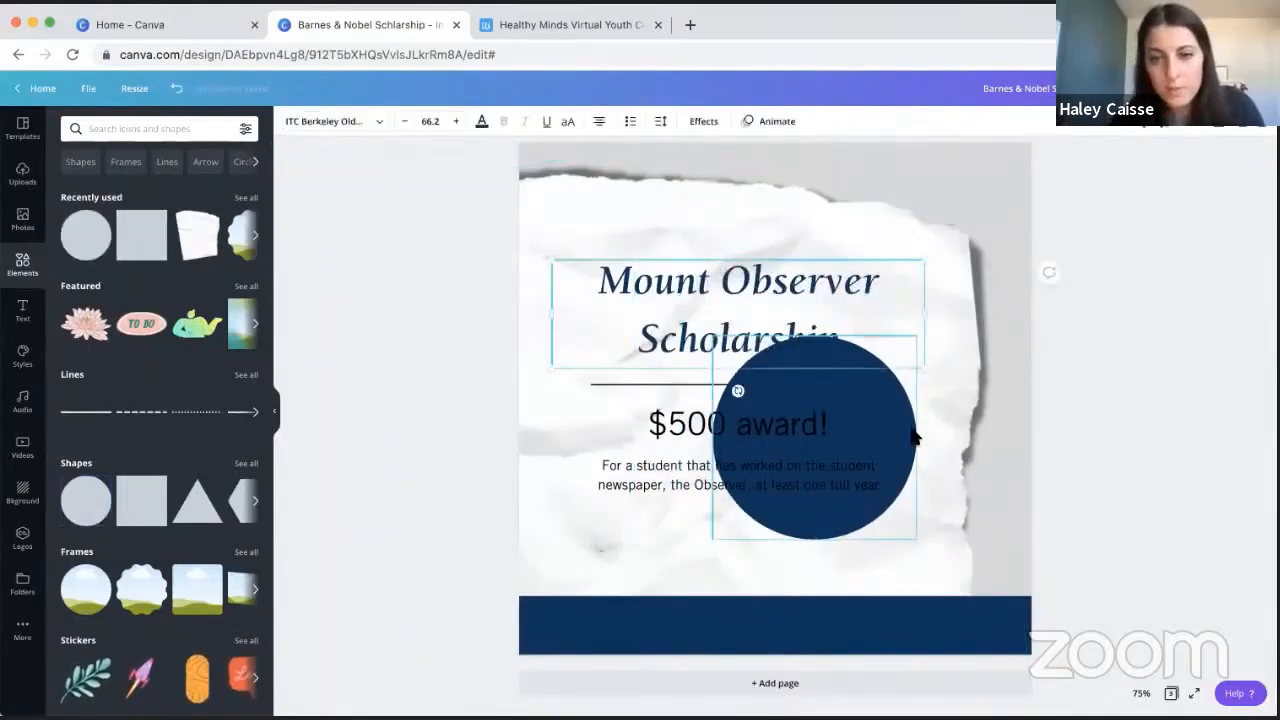
drag(895, 425, 992, 533)
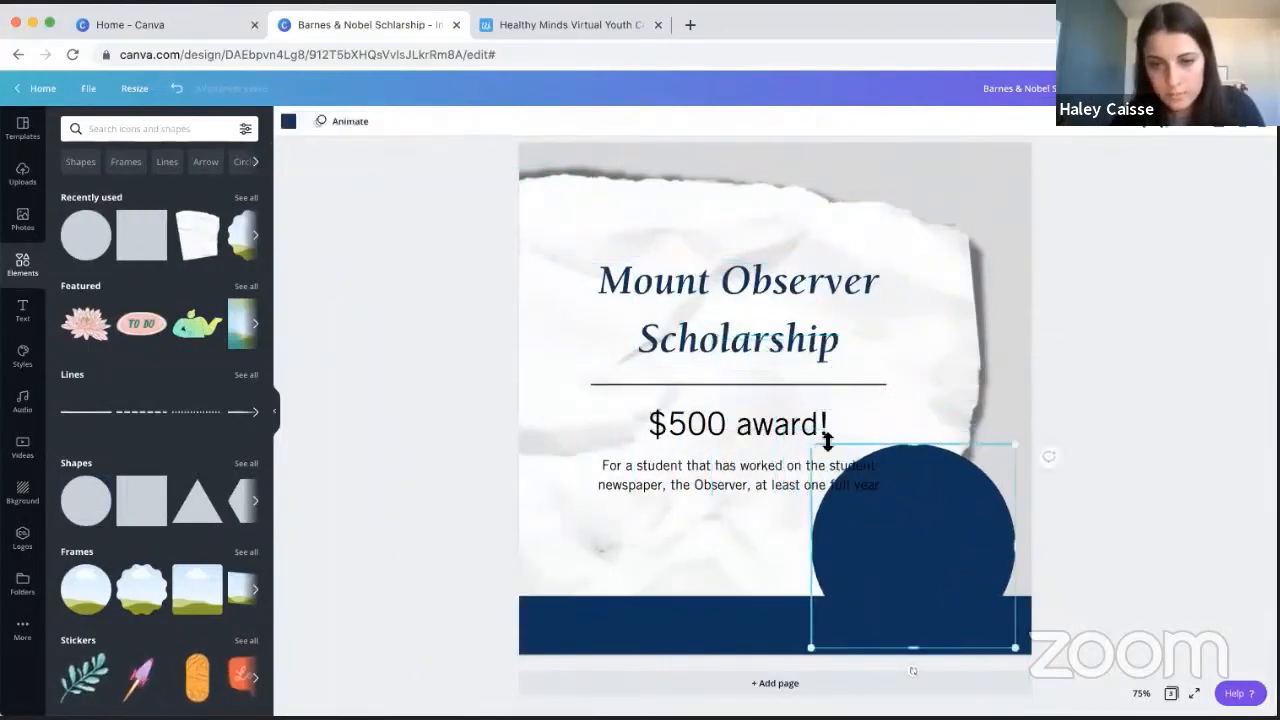
drag(812, 445, 847, 490)
- Shrink the circle slightly, recolour it white and set its transparency to 66
scroll(847, 493, up, 5)
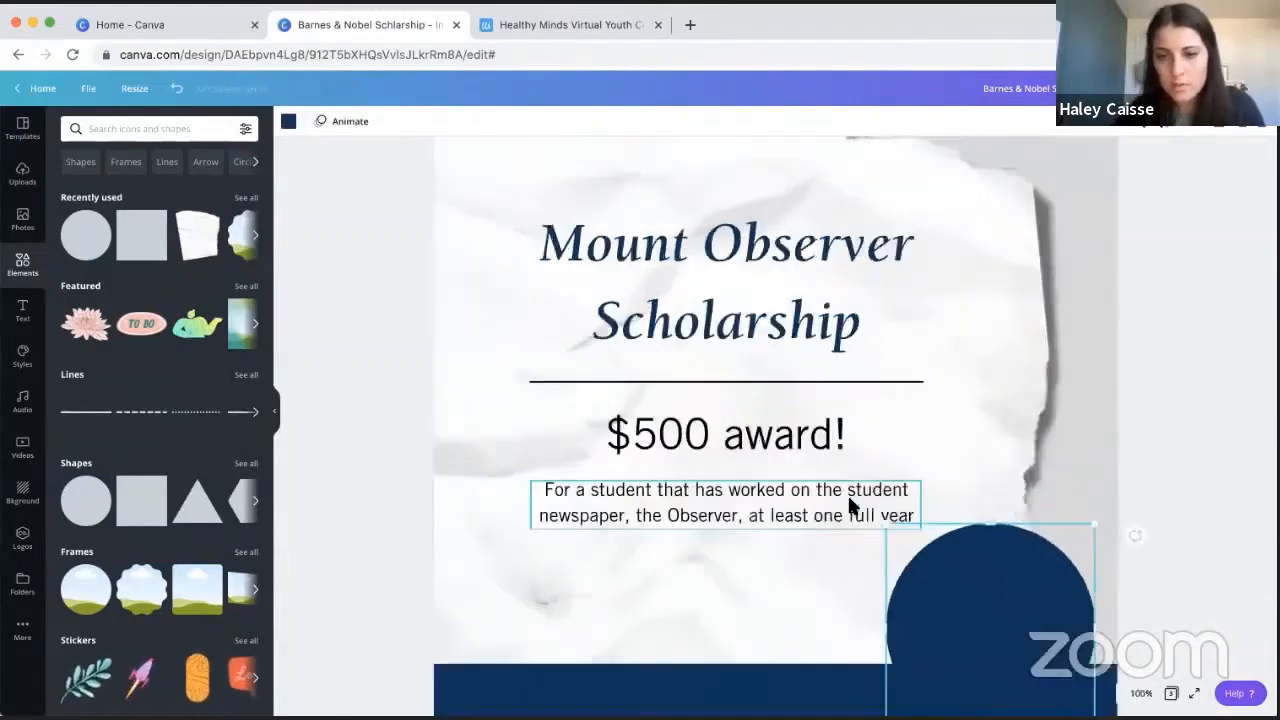
scroll(849, 499, down, 3)
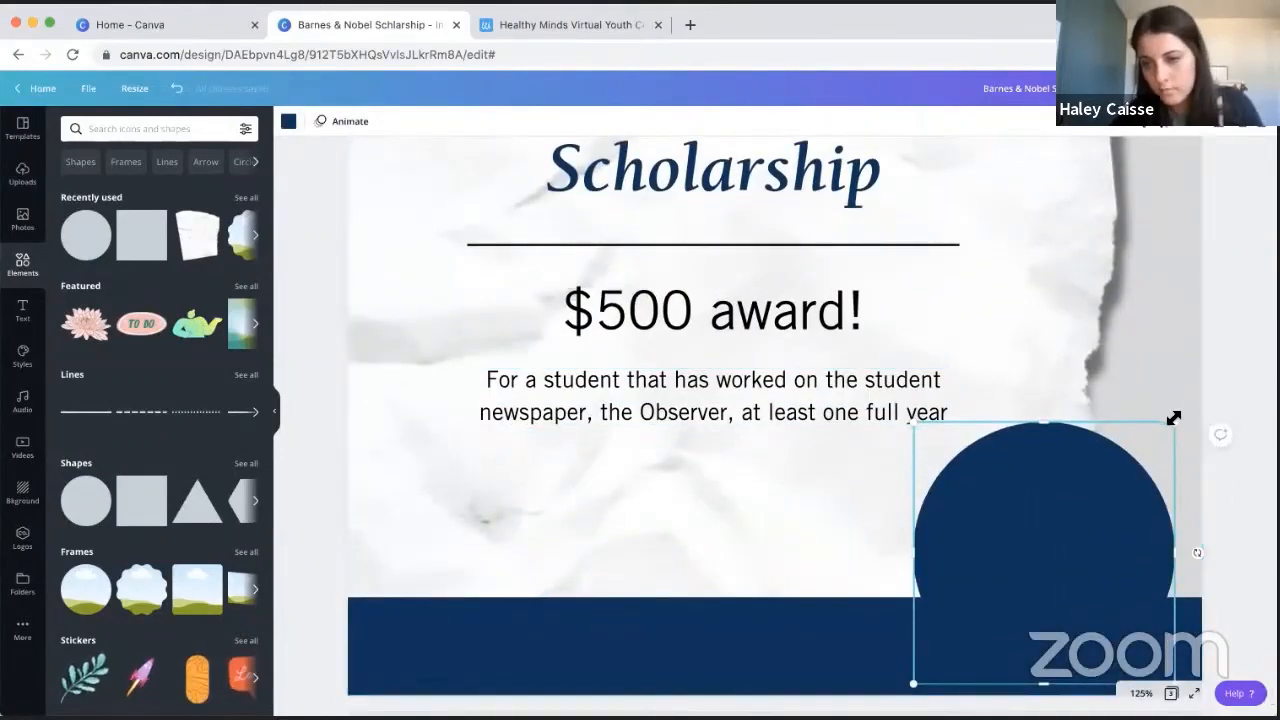
click(288, 121)
click(176, 358)
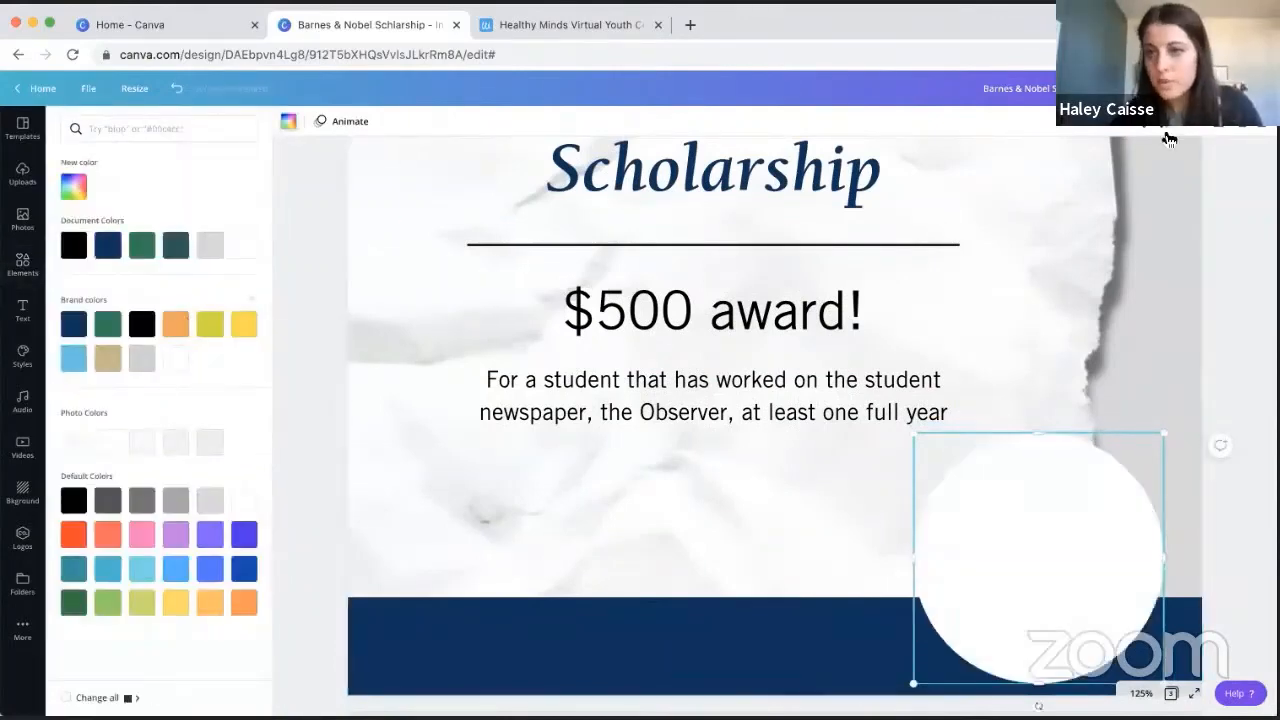
click(1163, 125)
drag(1123, 163, 1101, 163)
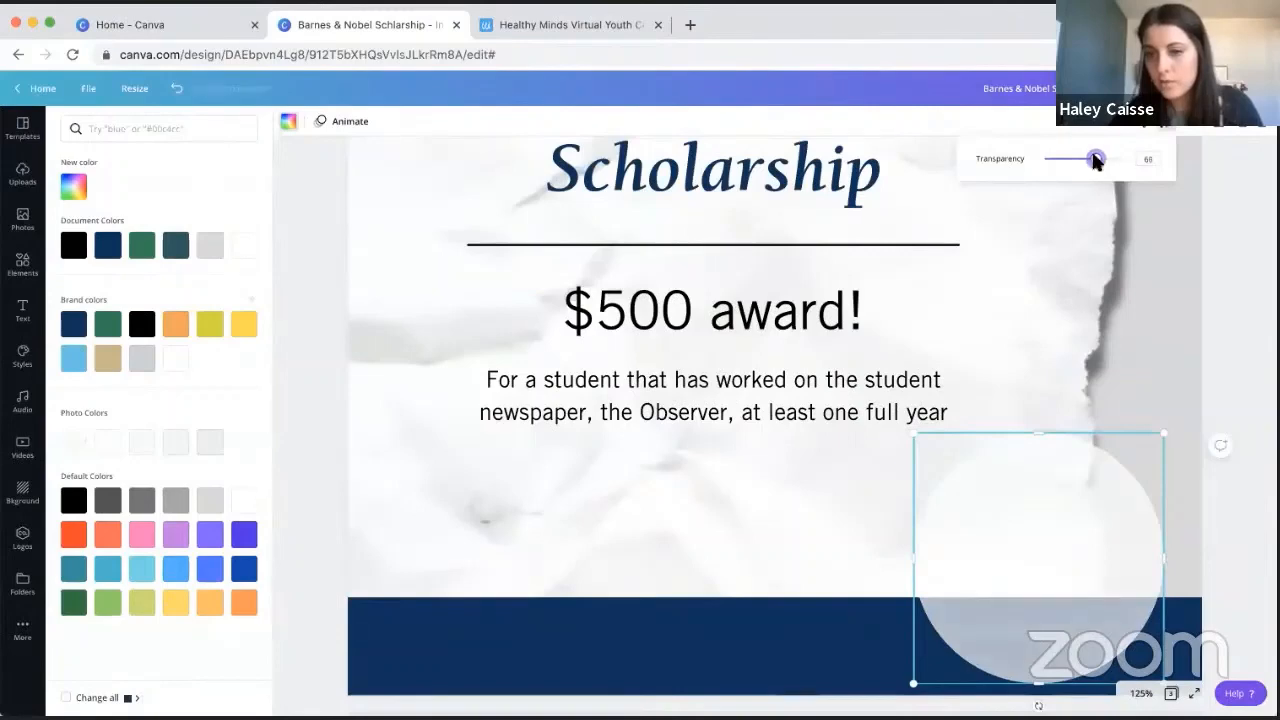
click(1234, 269)
- Duplicate the translucent circle, placing a slightly smaller, fully opaque copy over the original
click(993, 452)
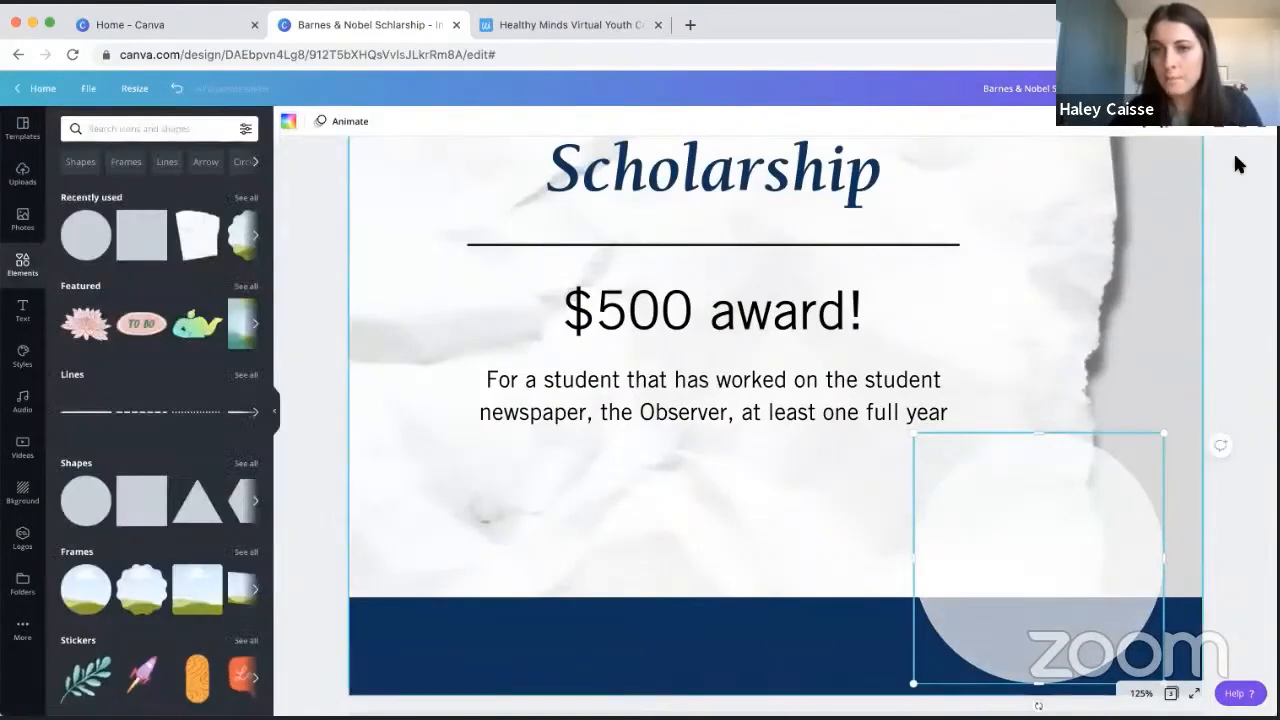
drag(1042, 485, 1058, 500)
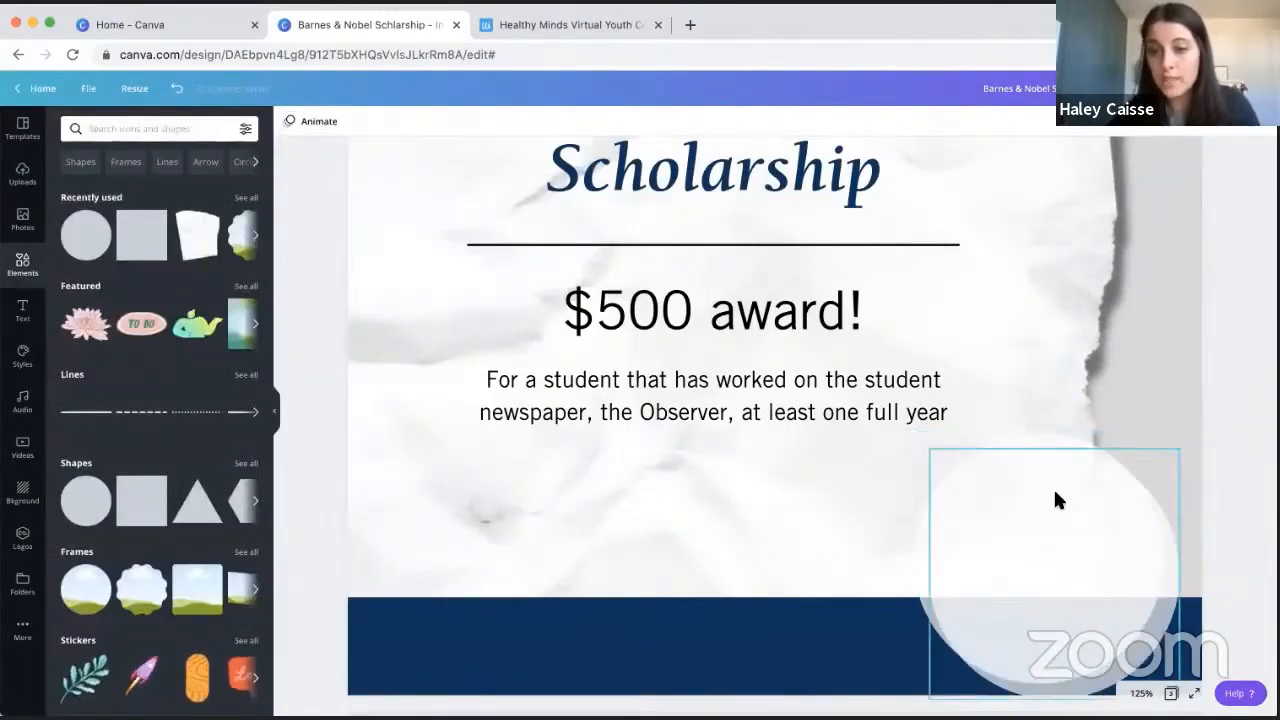
drag(963, 491, 947, 486)
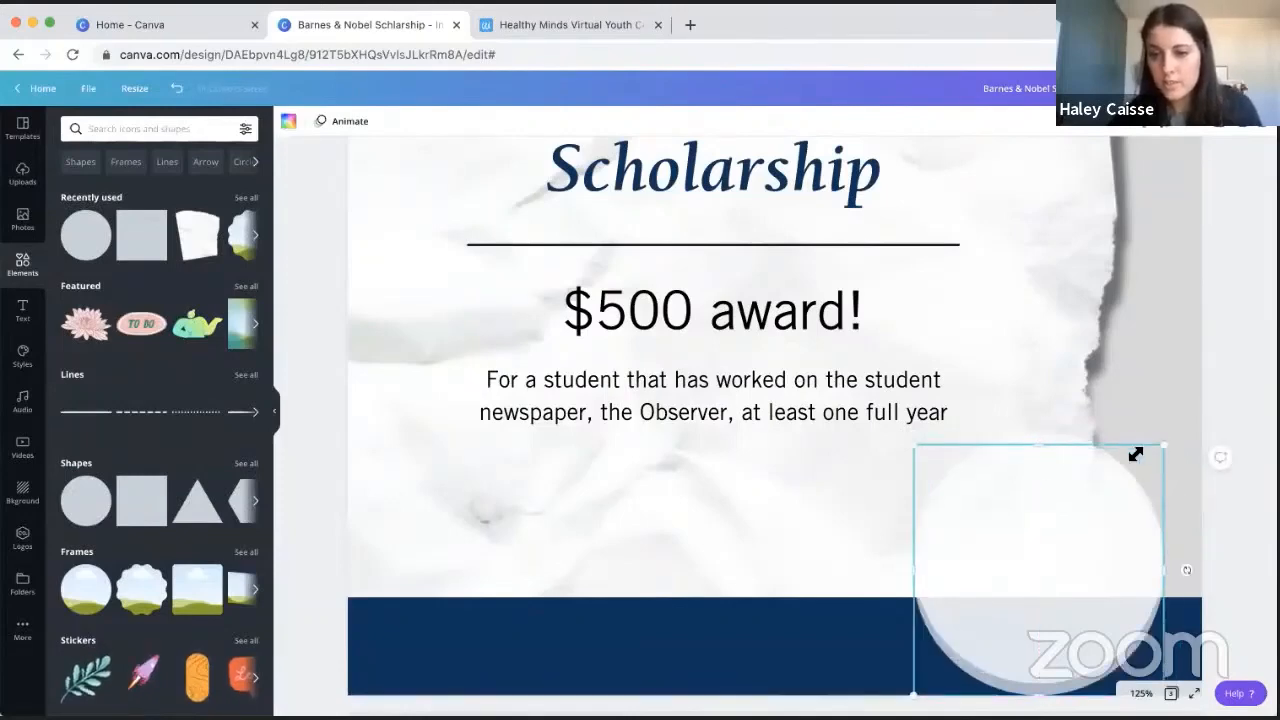
drag(1163, 446, 1146, 463)
drag(1046, 520, 1040, 508)
click(1143, 121)
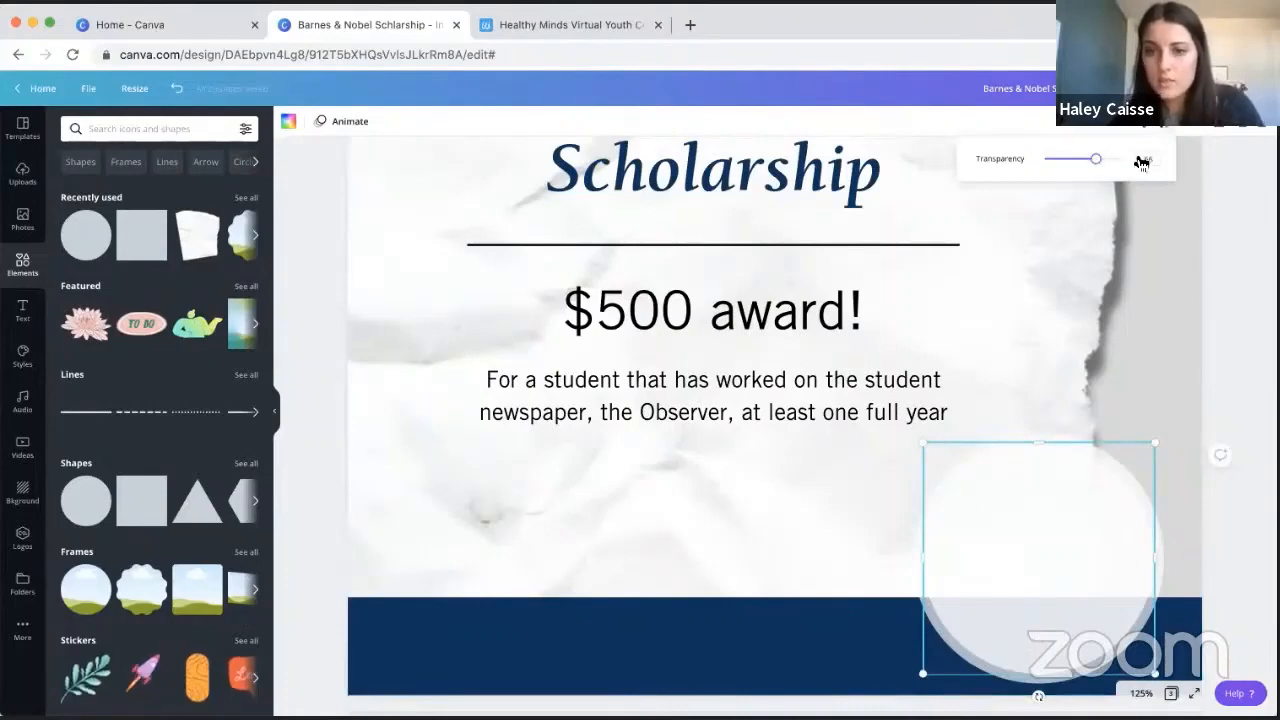
drag(1142, 163, 1180, 168)
click(1246, 202)
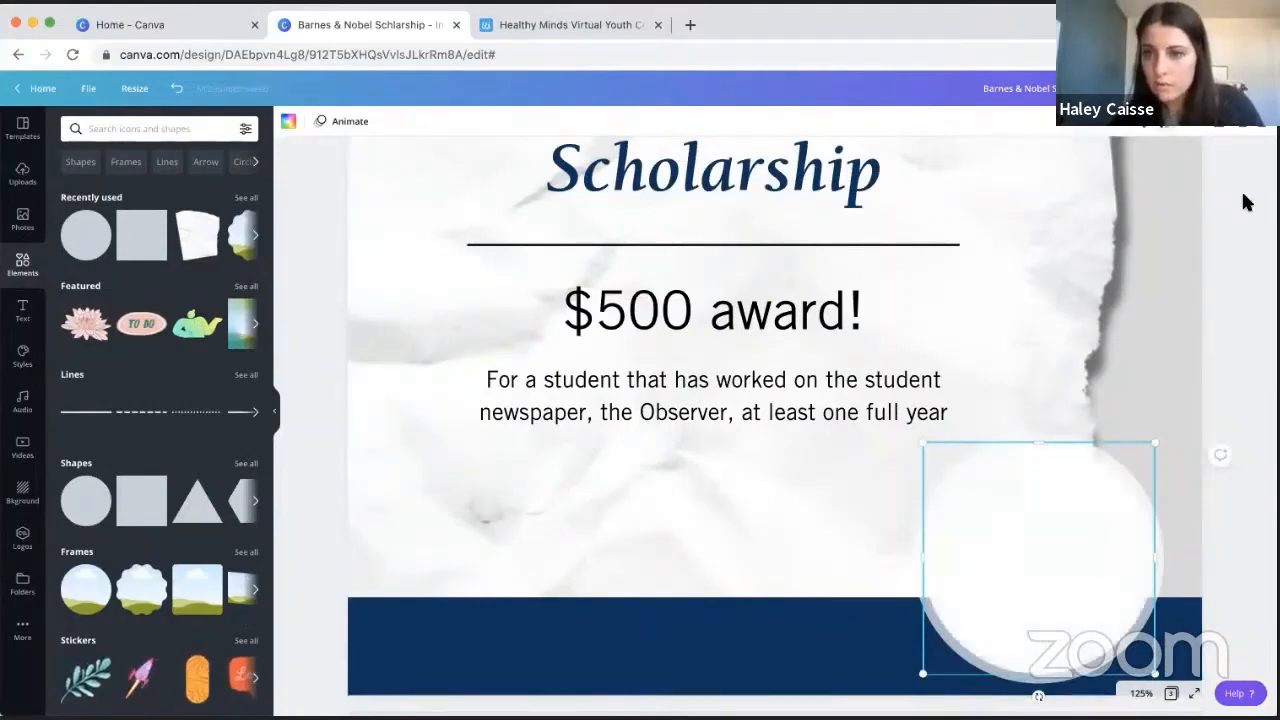
- Duplicate the opaque white circle and shrink the copy slightly to serve as the innermost circle
click(1220, 126)
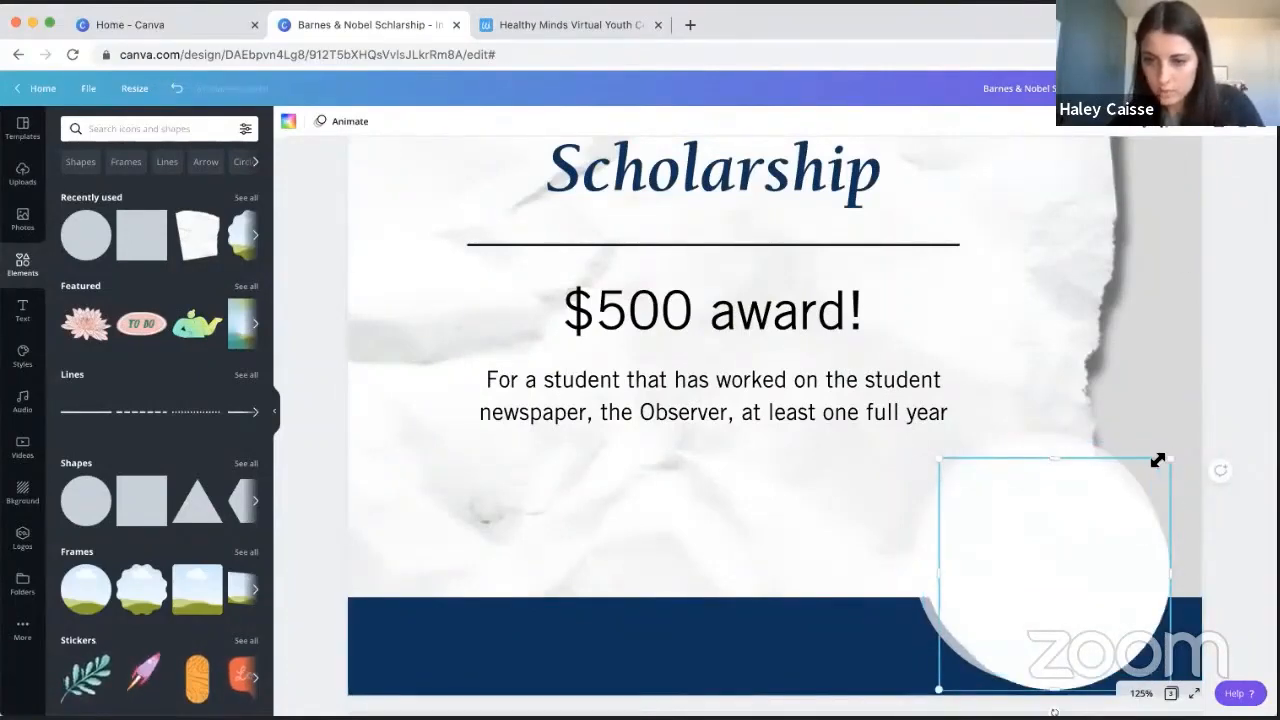
drag(1160, 457, 1137, 528)
click(1205, 425)
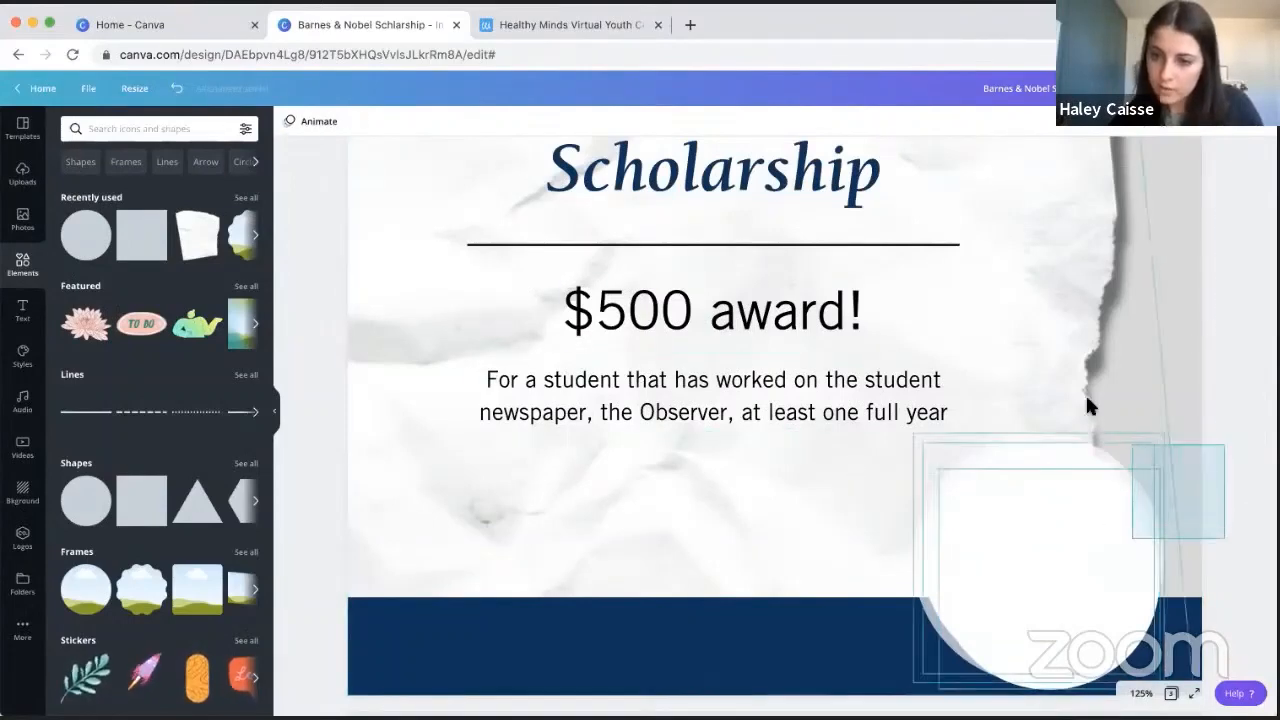
- Select the three circles and align them to one another by Center and Middle
drag(1090, 405, 1120, 150)
click(1121, 128)
click(1077, 261)
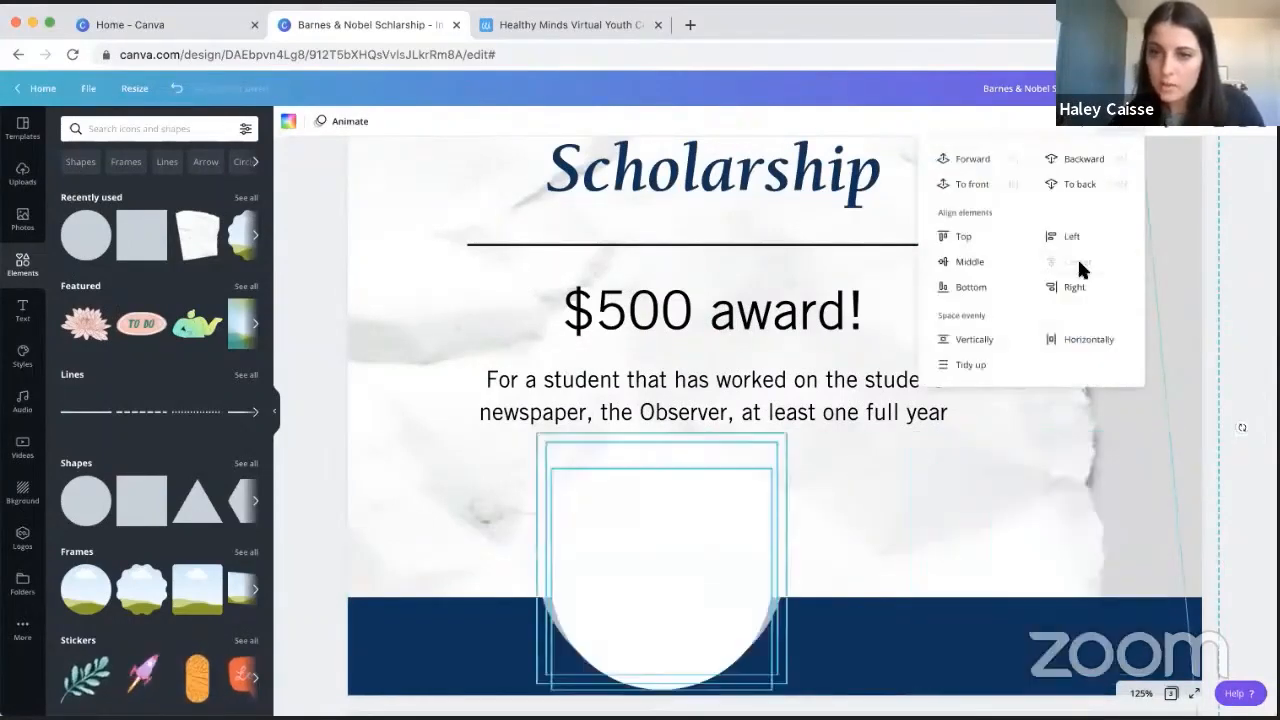
click(968, 265)
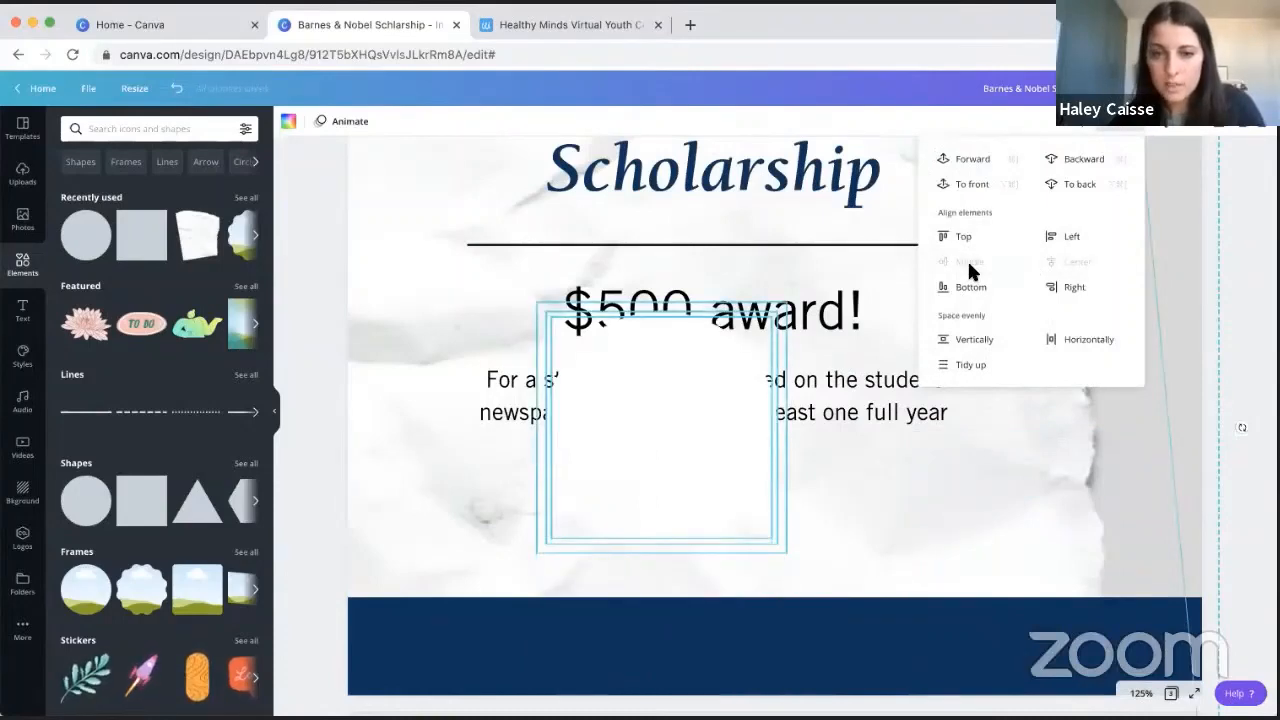
- Undo the grouping that includes the torn paper, and move and group only the three circles at the paper's right edge
click(1077, 127)
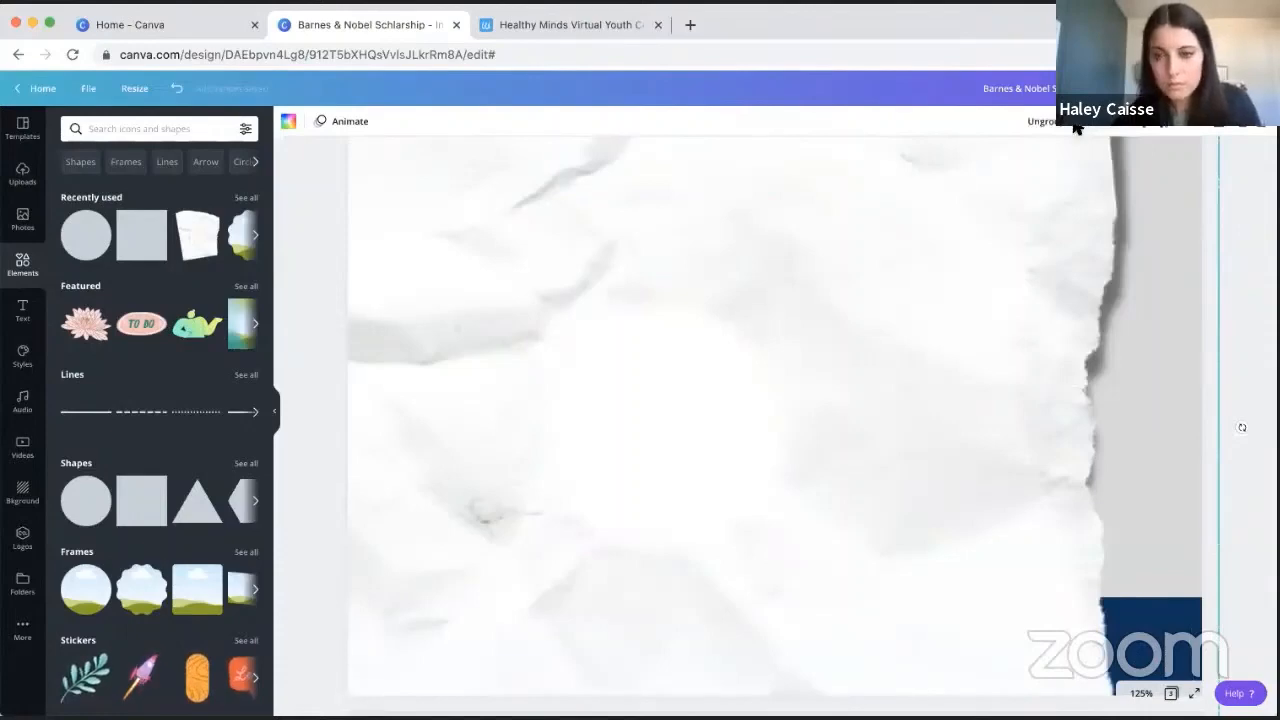
key(super+z)
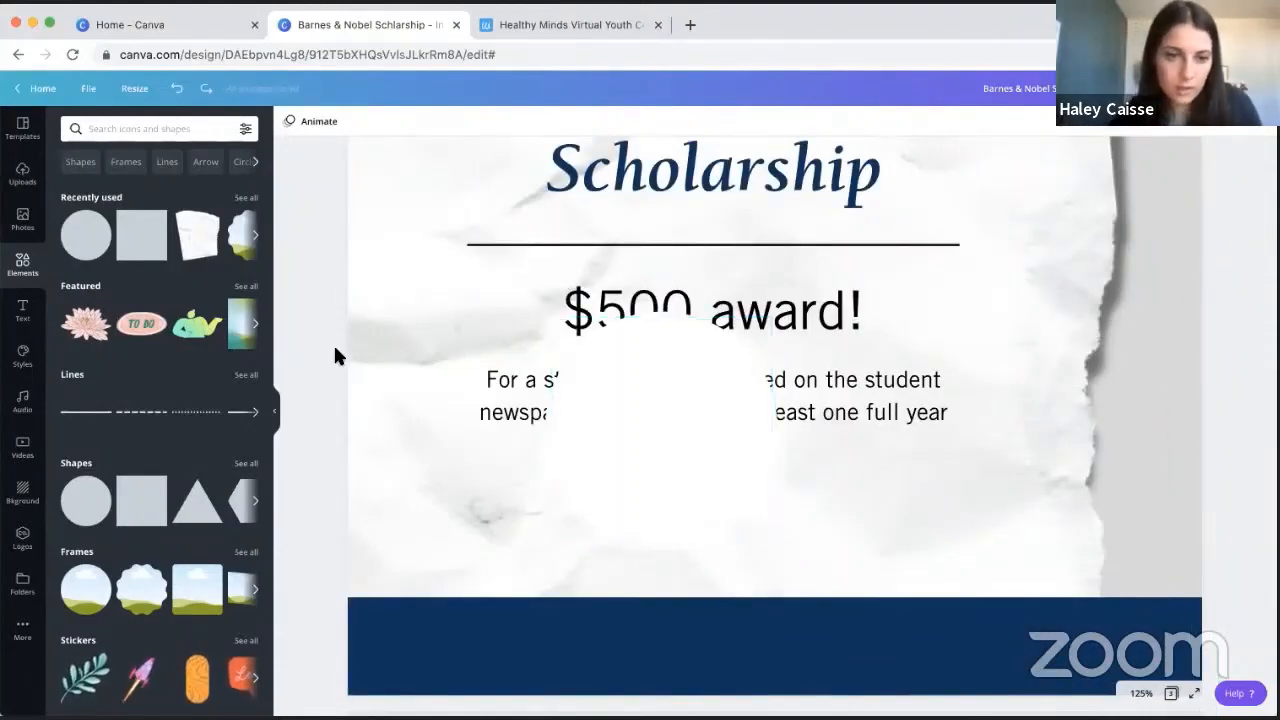
drag(316, 352, 580, 428)
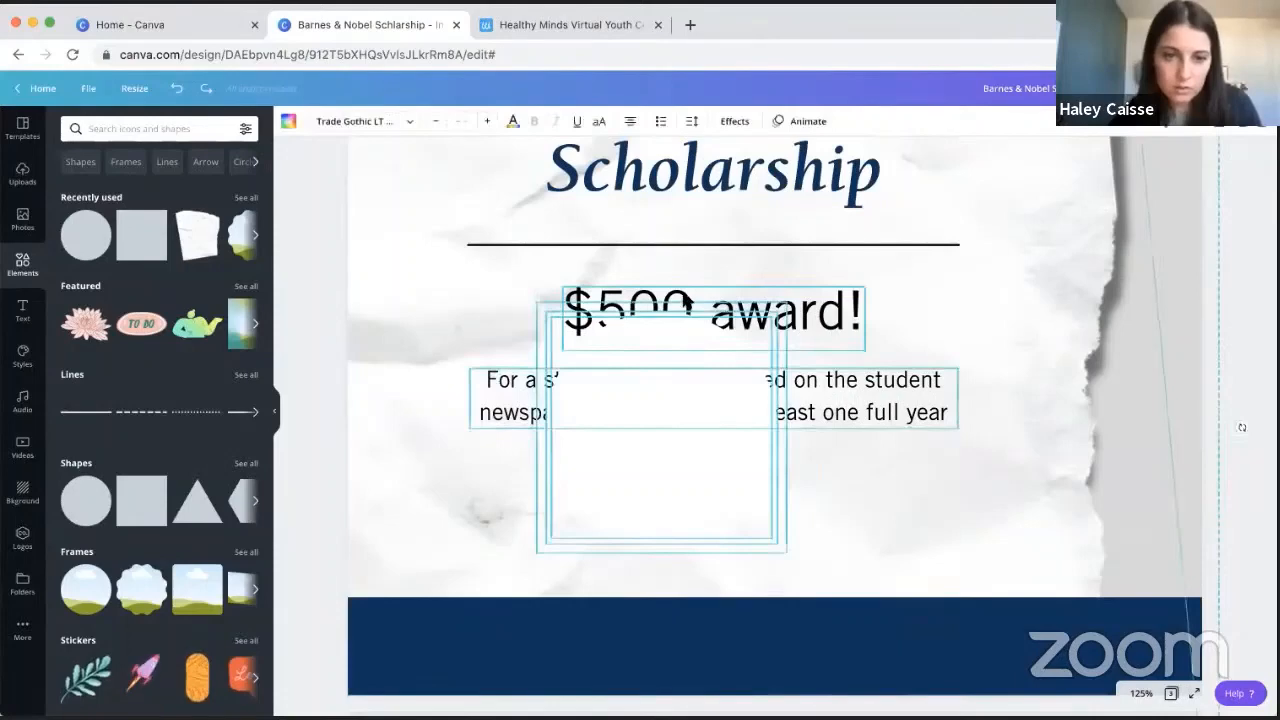
shift+click(845, 388)
shift+click(1006, 309)
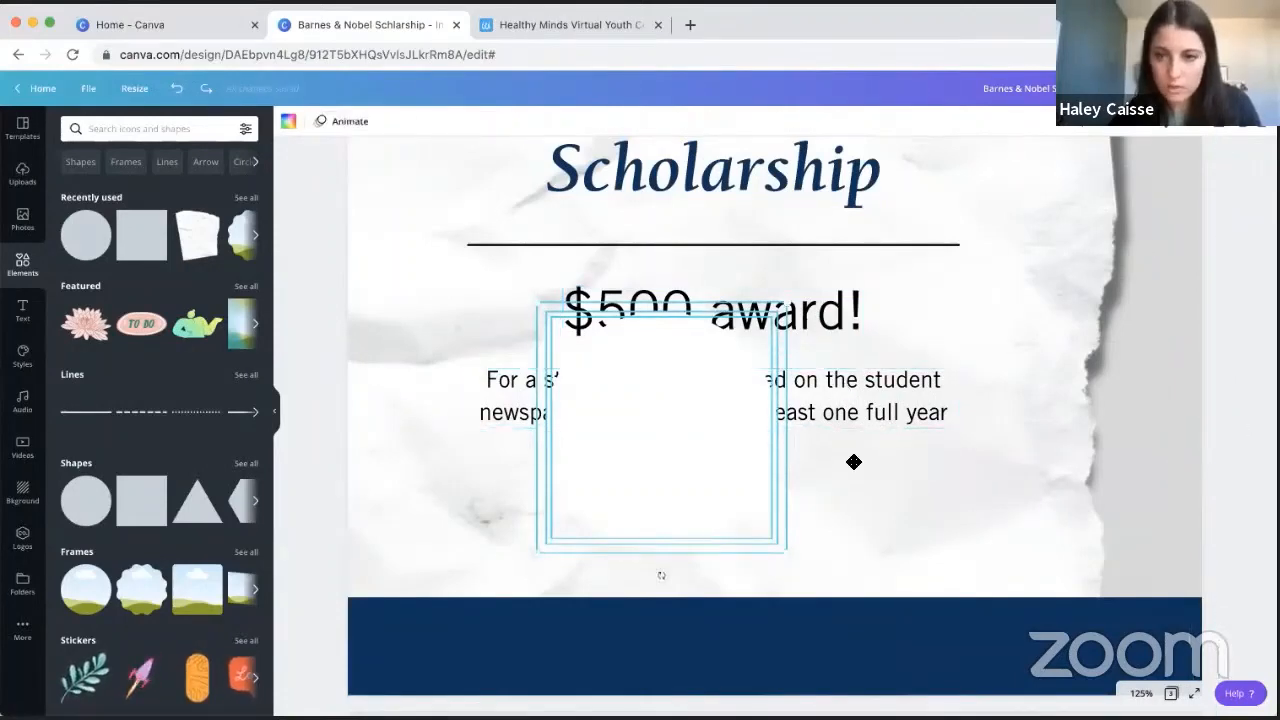
drag(853, 461, 1120, 470)
click(1082, 130)
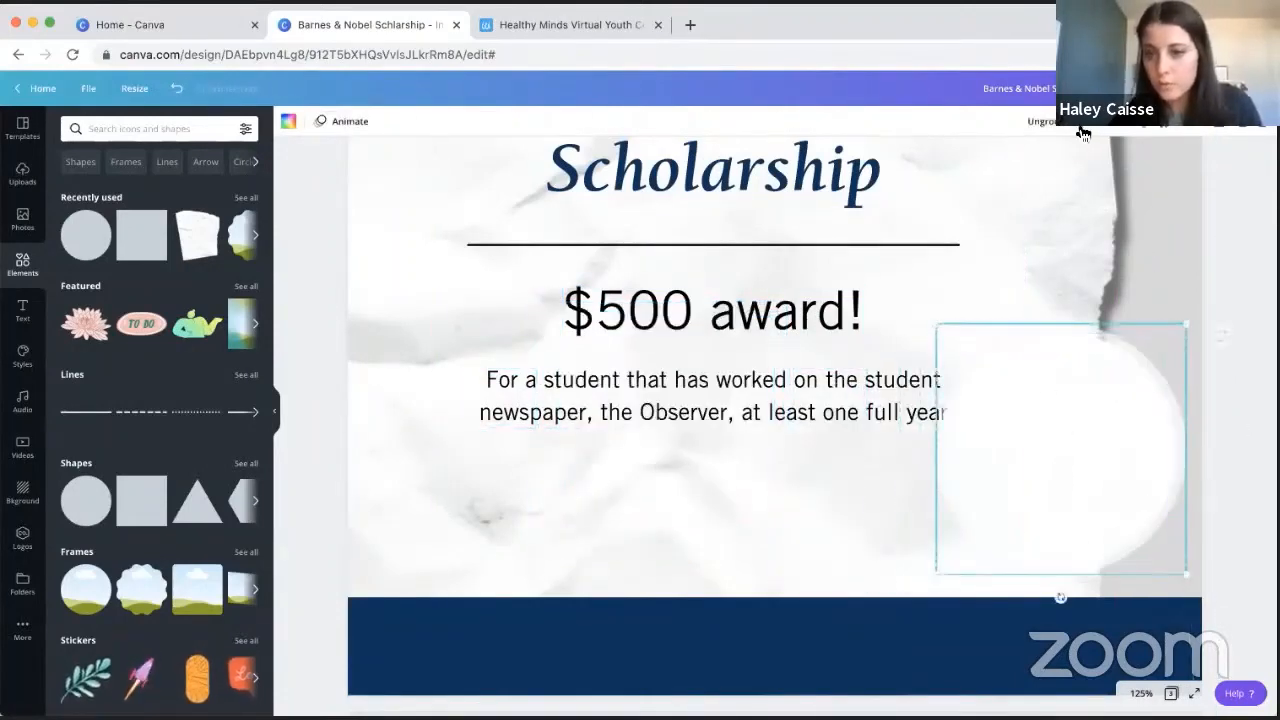
- Recolour the innermost circle of the group with the green brand color
click(1083, 415)
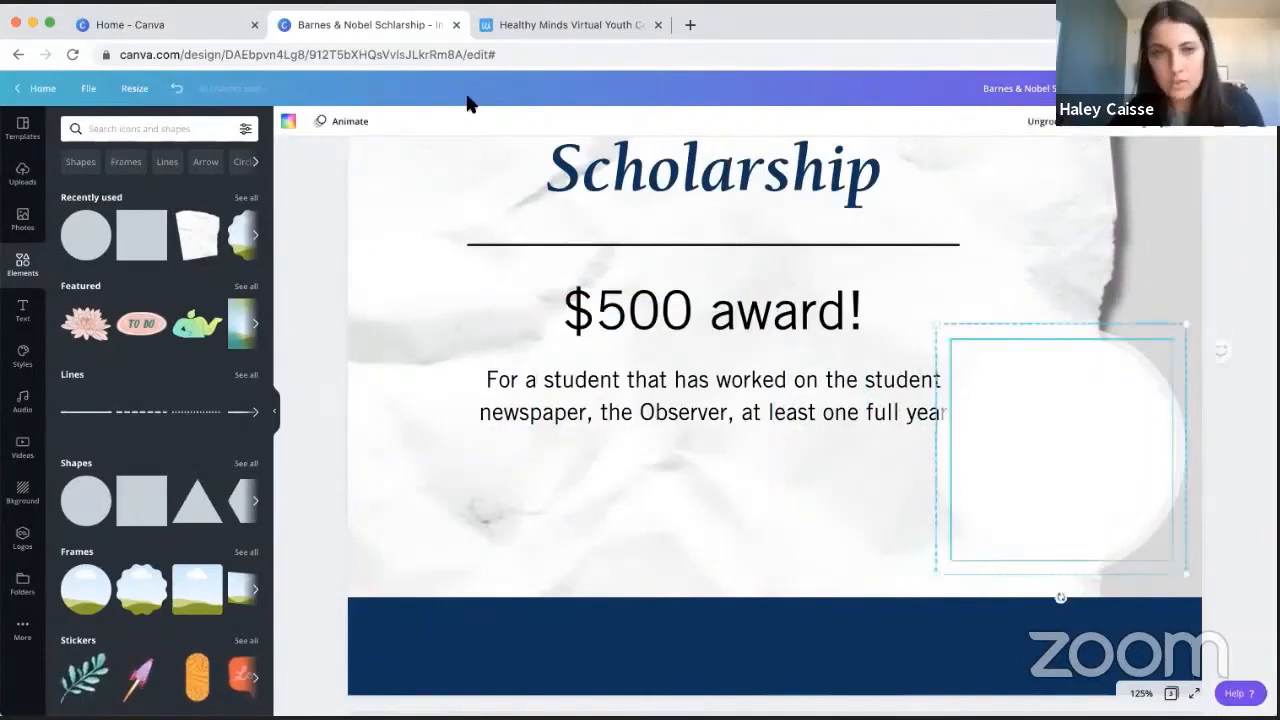
click(288, 121)
click(106, 328)
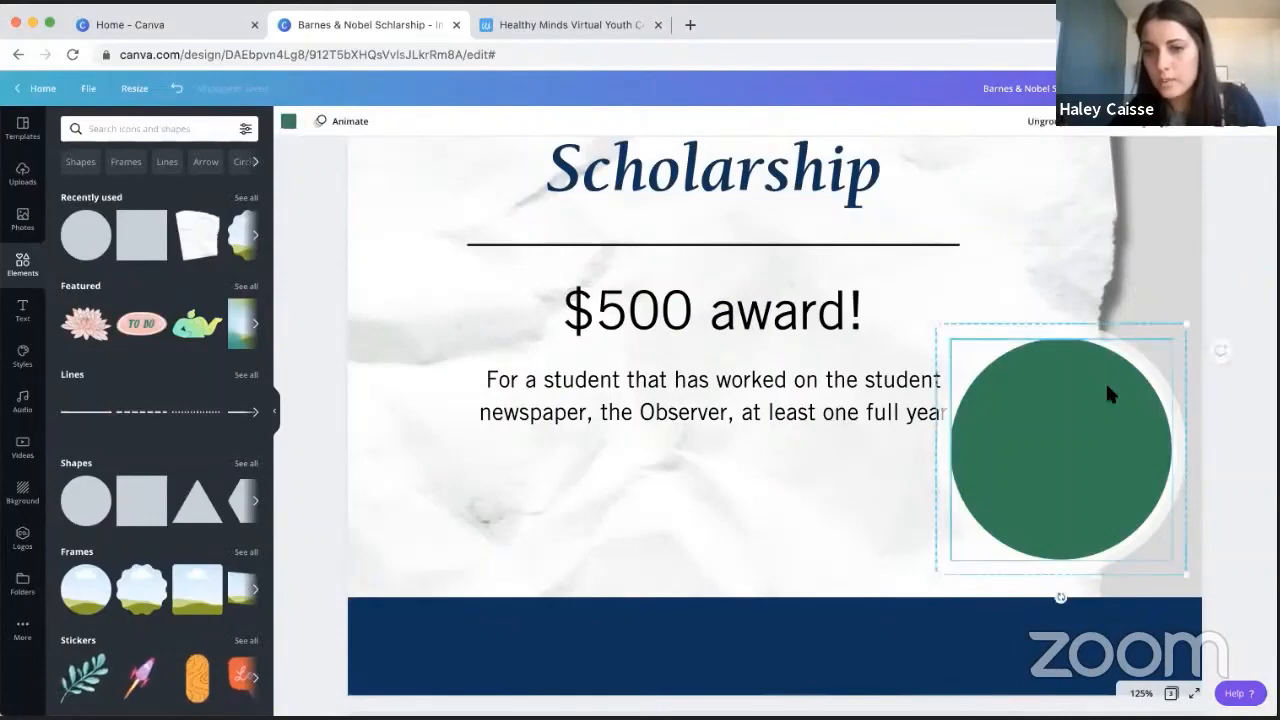
- Move the grouped circle badge down so it overlaps the navy band near the page's lower-right corner, clear of the description text
drag(1085, 448, 1080, 517)
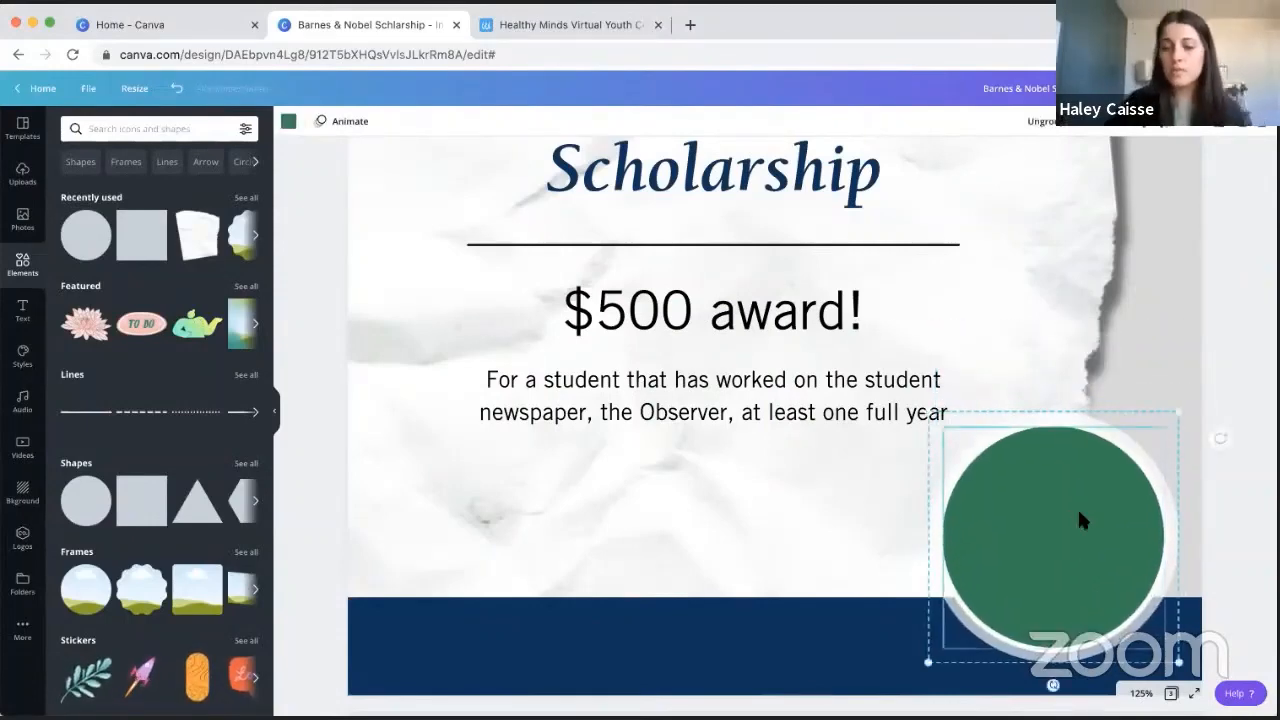
key(super+minus)
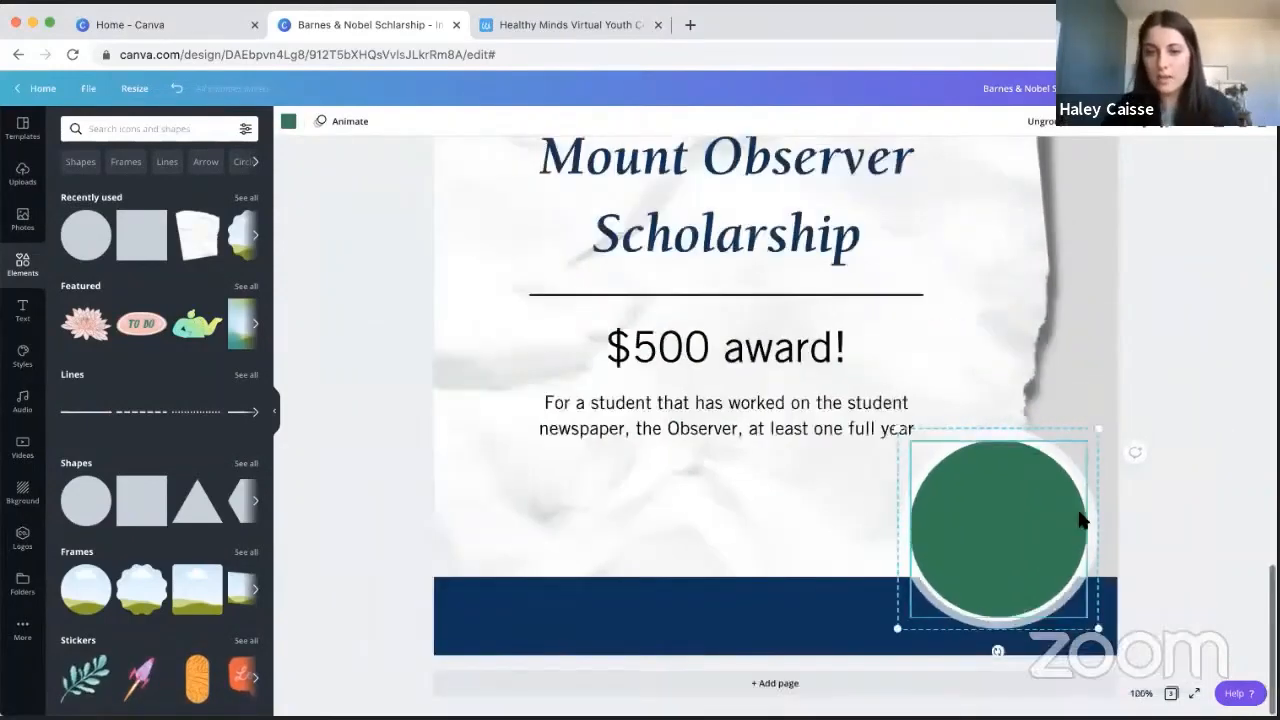
click(1198, 246)
scroll(1188, 288, up, 1)
mouse_move(1033, 596)
mouse_down()
mouse_move(894, 480)
mouse_move(866, 429)
mouse_move(997, 417)
mouse_move(1026, 605)
mouse_up()
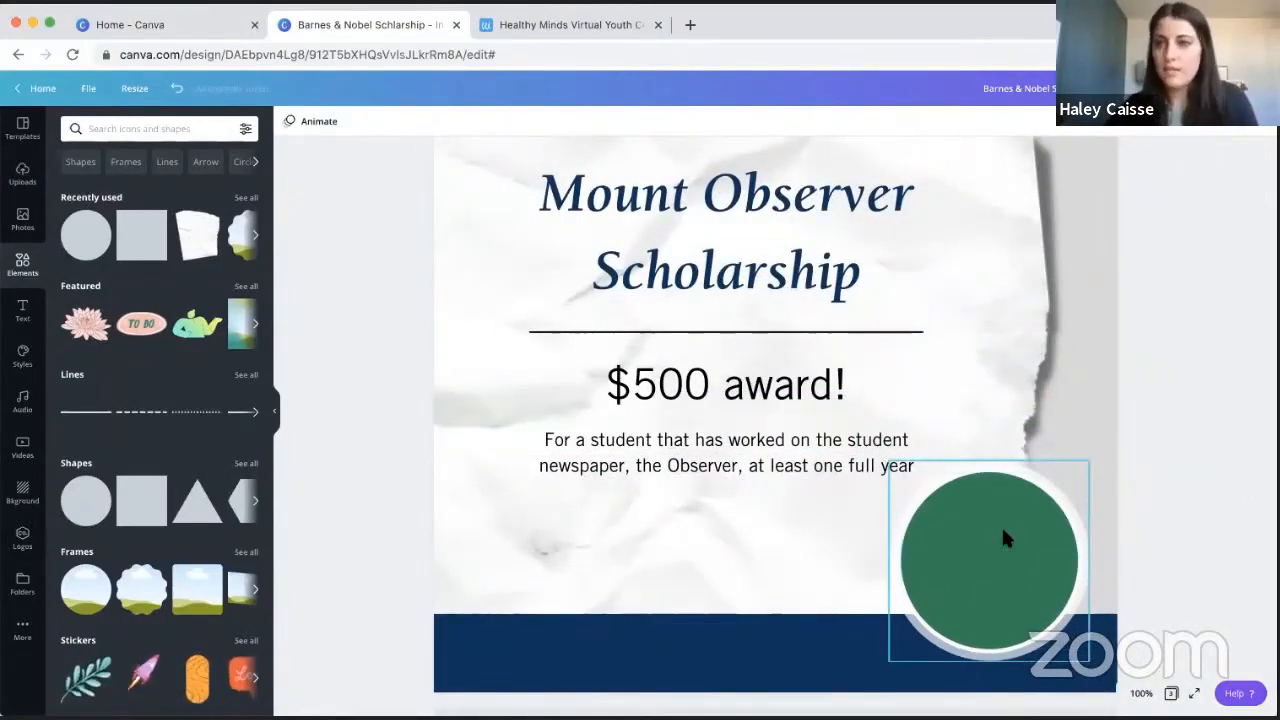
click(1040, 505)
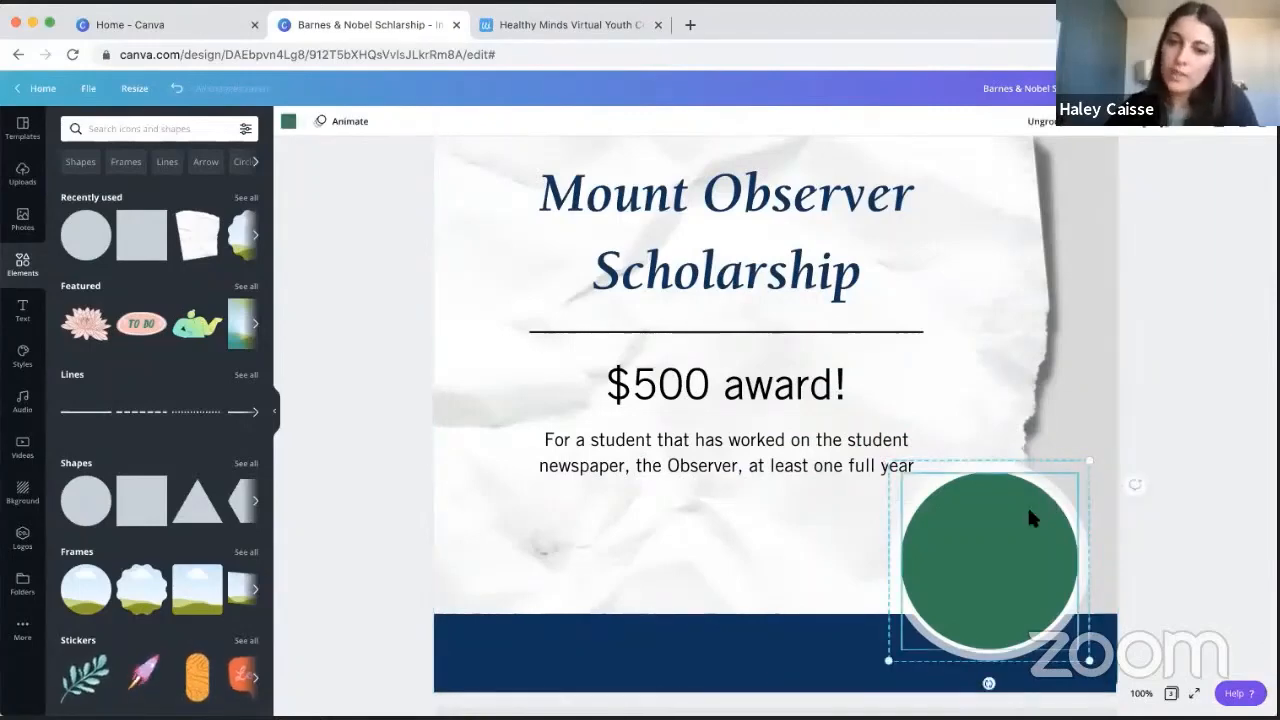
mouse_move(1027, 505)
mouse_down()
mouse_move(1031, 297)
mouse_move(653, 277)
mouse_move(874, 477)
mouse_move(1074, 537)
mouse_move(1034, 529)
mouse_up()
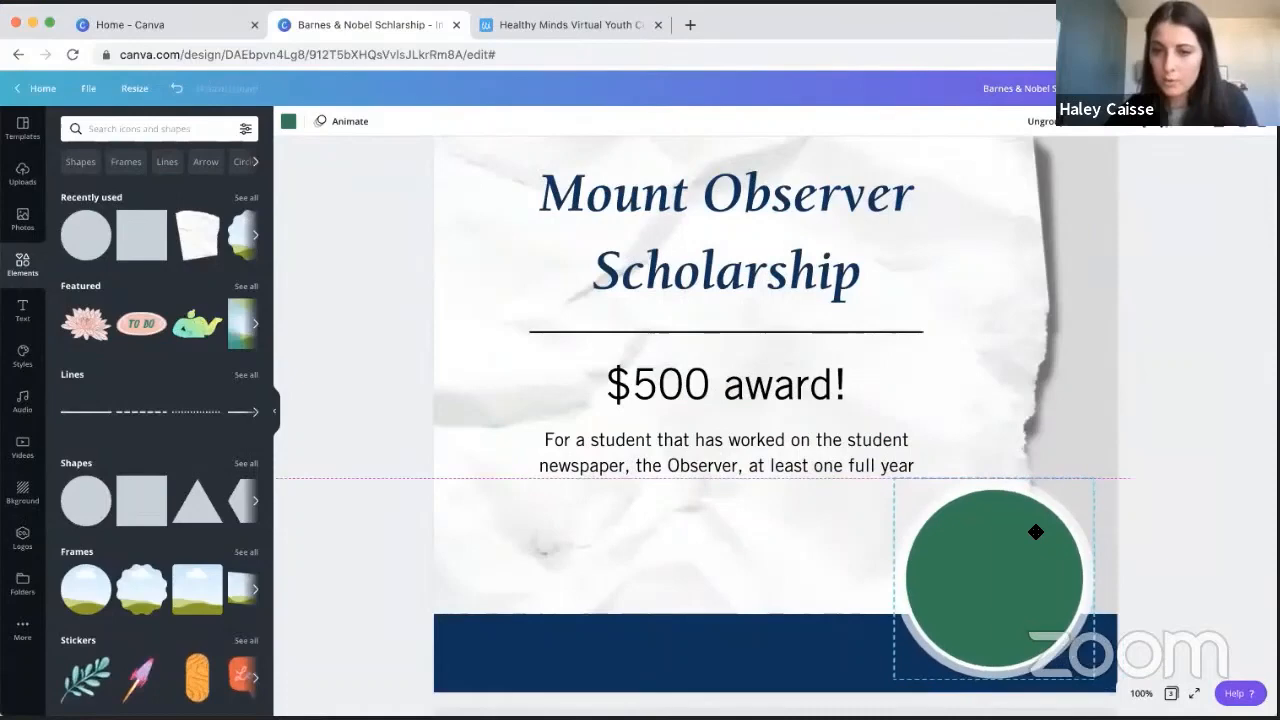
click(1128, 377)
- Add a heading text box reading "APPLY TODAY!" to page 3
click(22, 310)
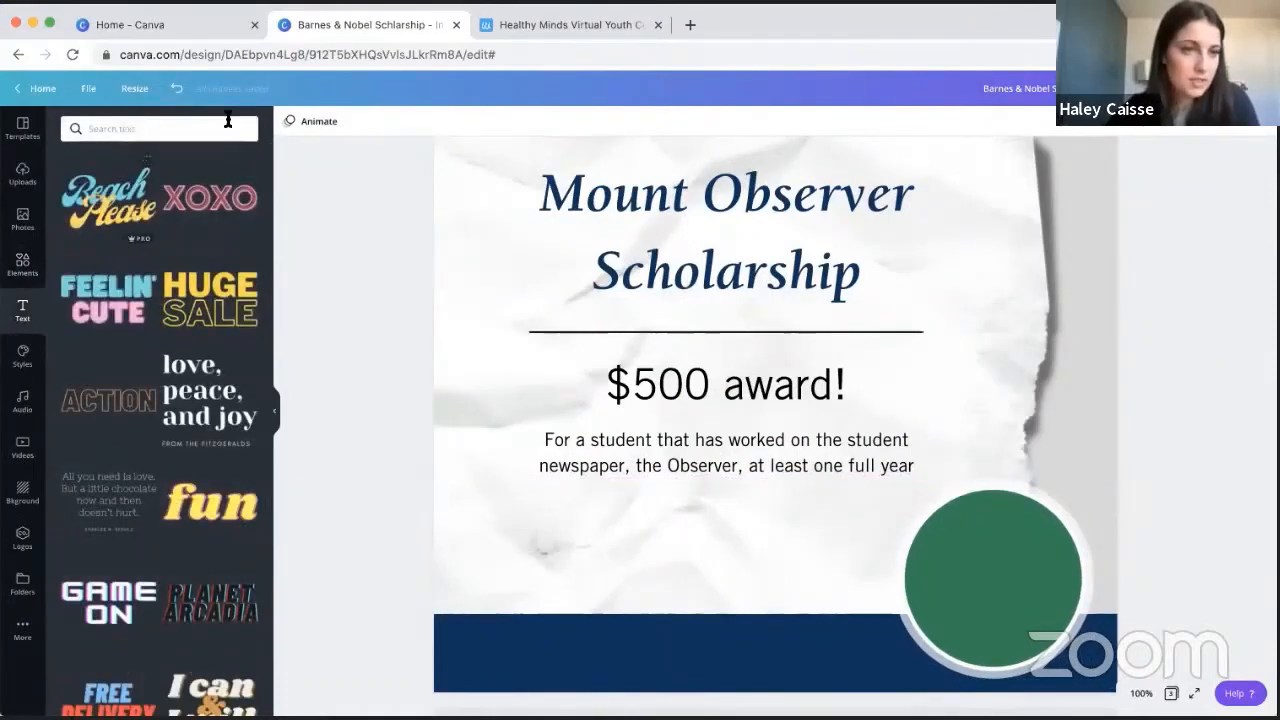
scroll(160, 230, up, 5)
click(155, 190)
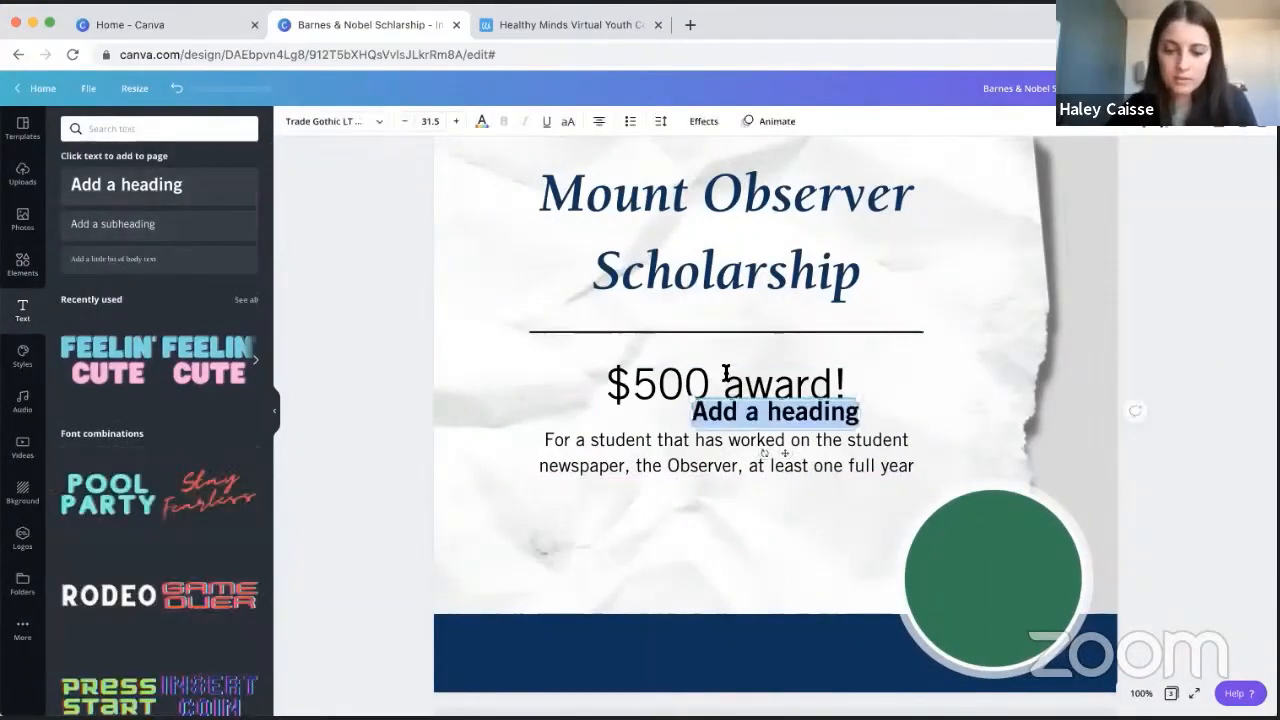
text(APPLY)
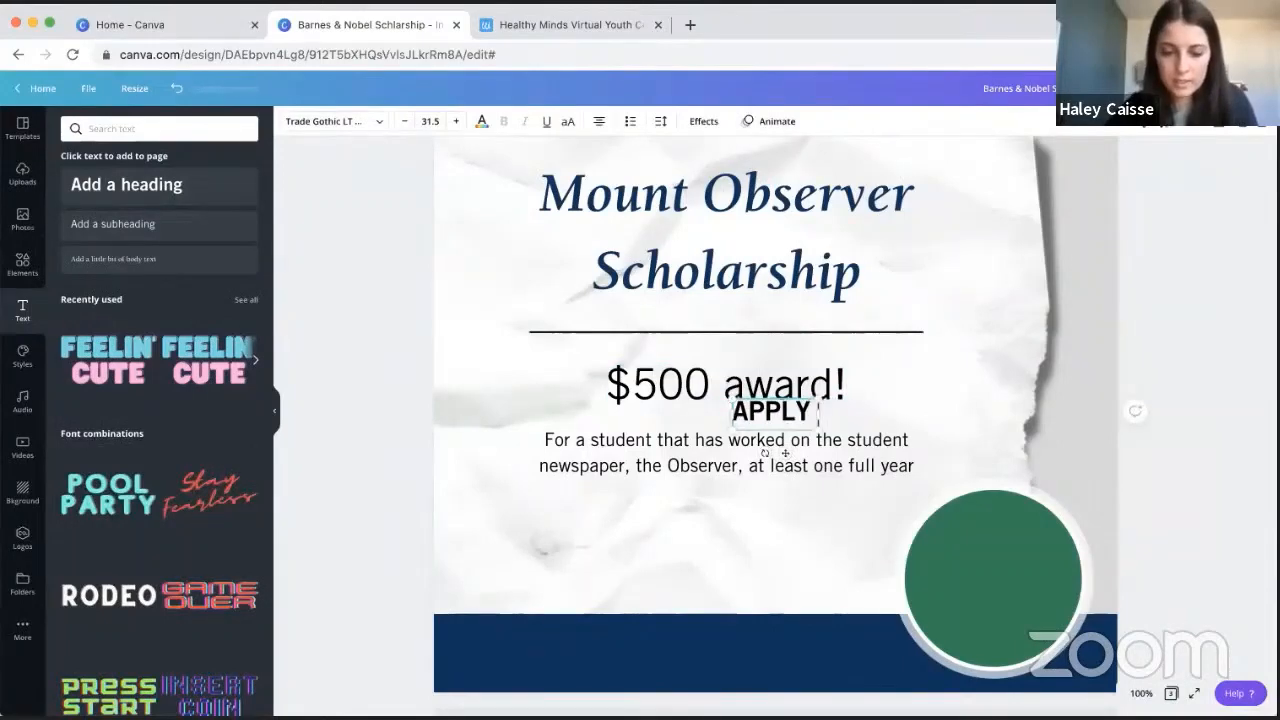
text( TODAY!)
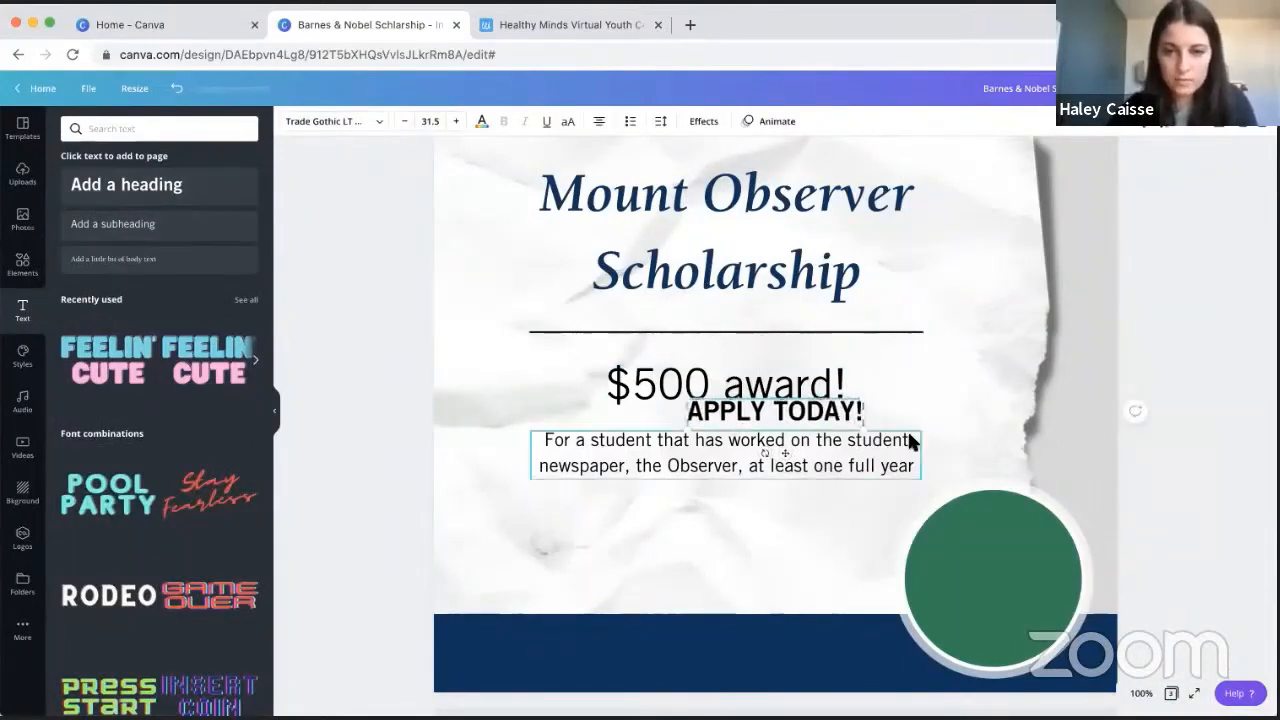
- Place the "APPLY TODAY!" text on the green circle and recolour it with the white brand color
scroll(907, 437, up, 5)
scroll(907, 437, down, 5)
scroll(1255, 406, down, 1)
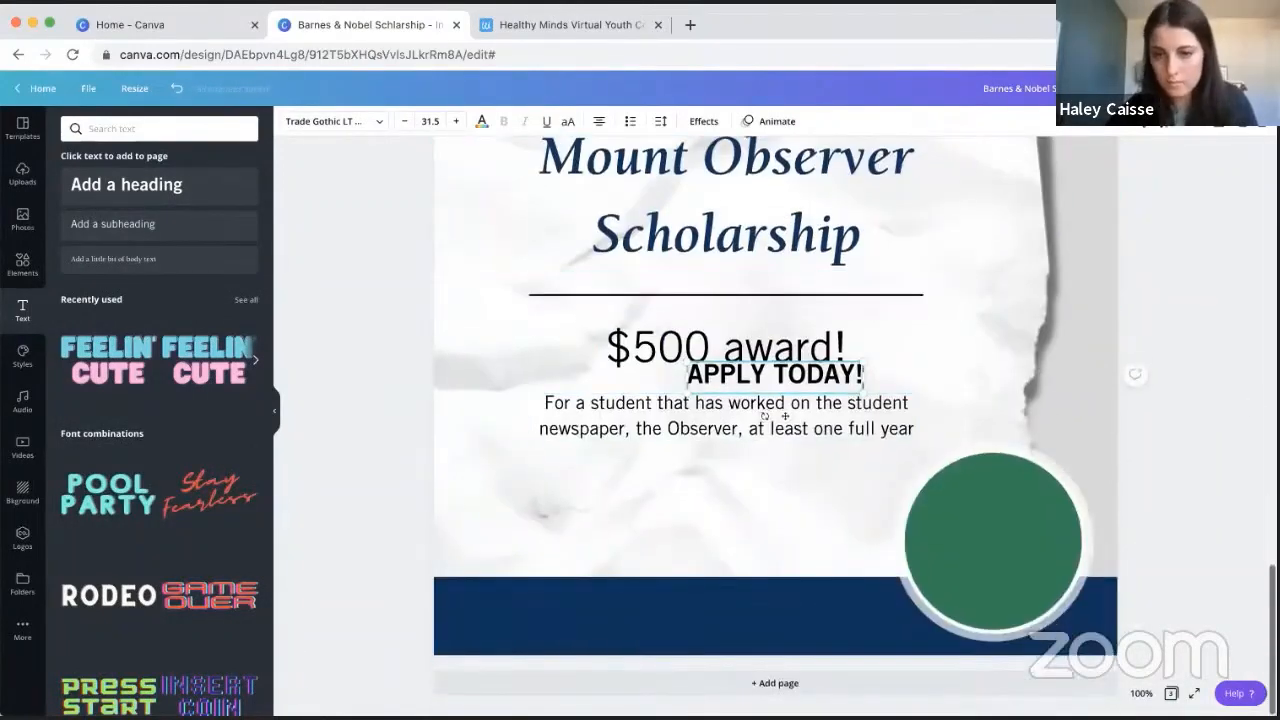
drag(800, 378, 1058, 543)
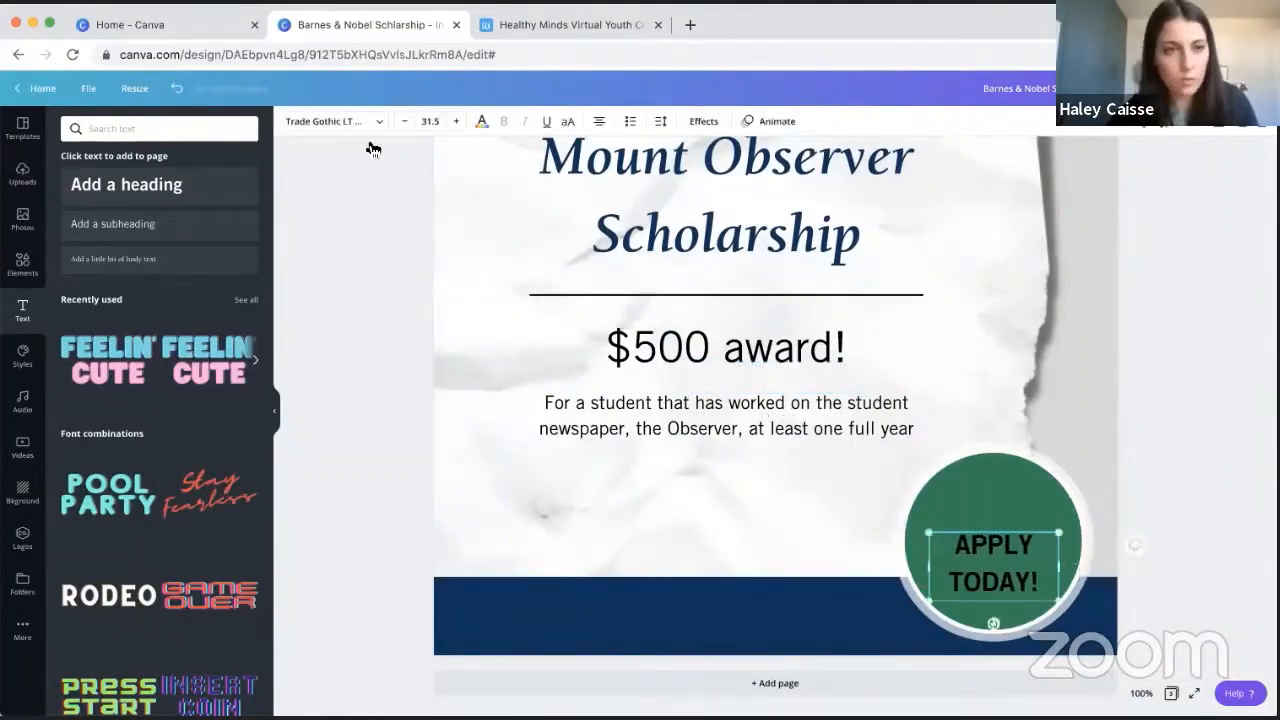
click(481, 124)
click(176, 358)
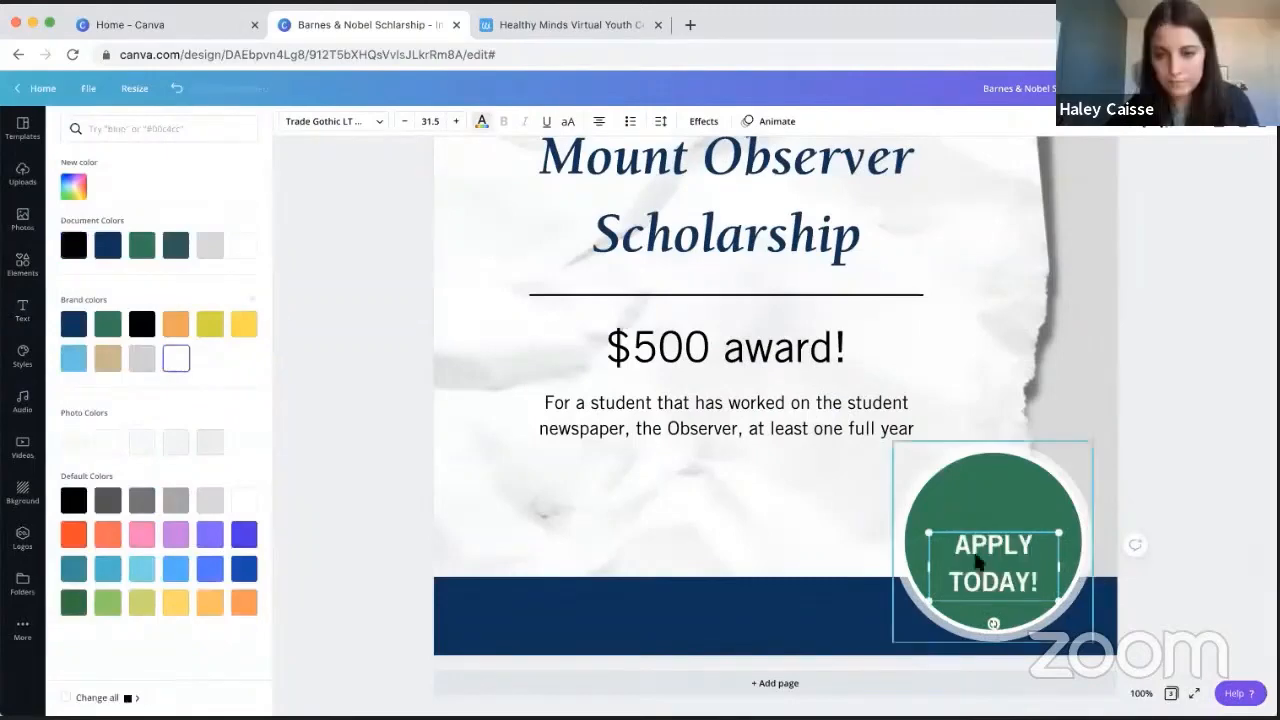
- Tilt the "APPLY TODAY!" text slightly clockwise, enlarge it to size 43.7 and centre it on the green circle
drag(993, 623, 978, 621)
drag(940, 515, 903, 477)
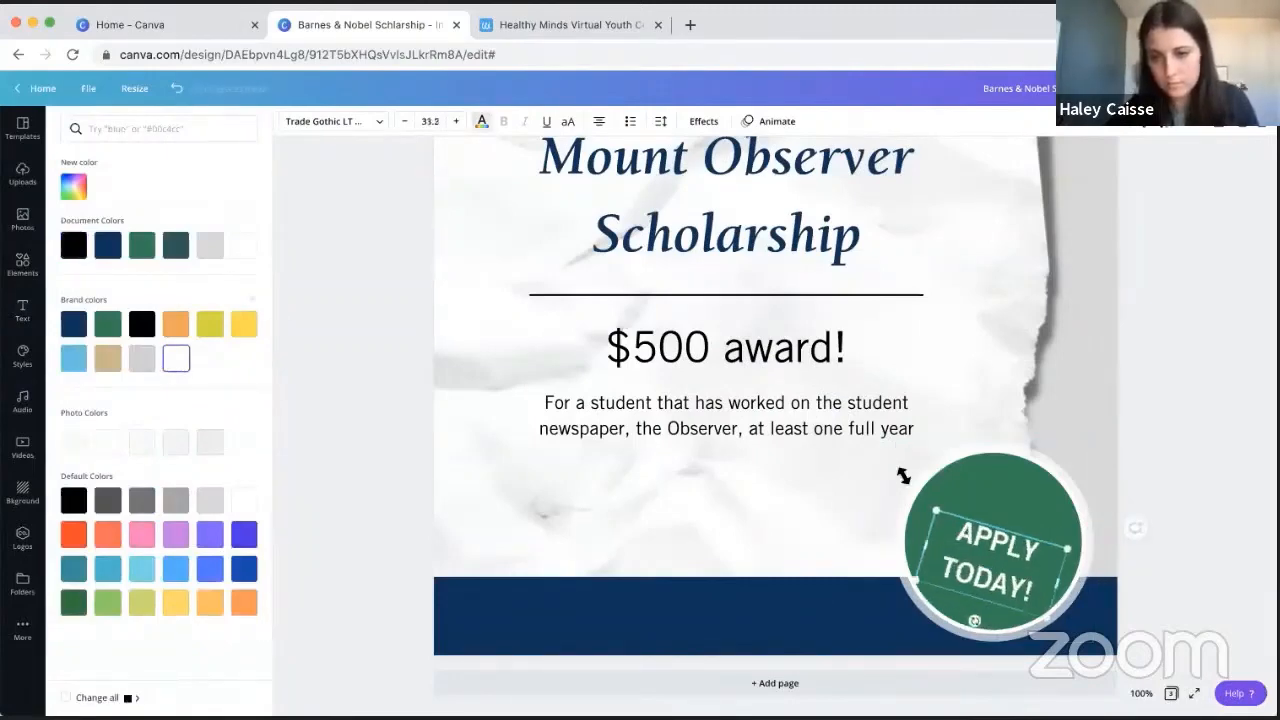
drag(955, 616, 965, 619)
drag(973, 537, 994, 538)
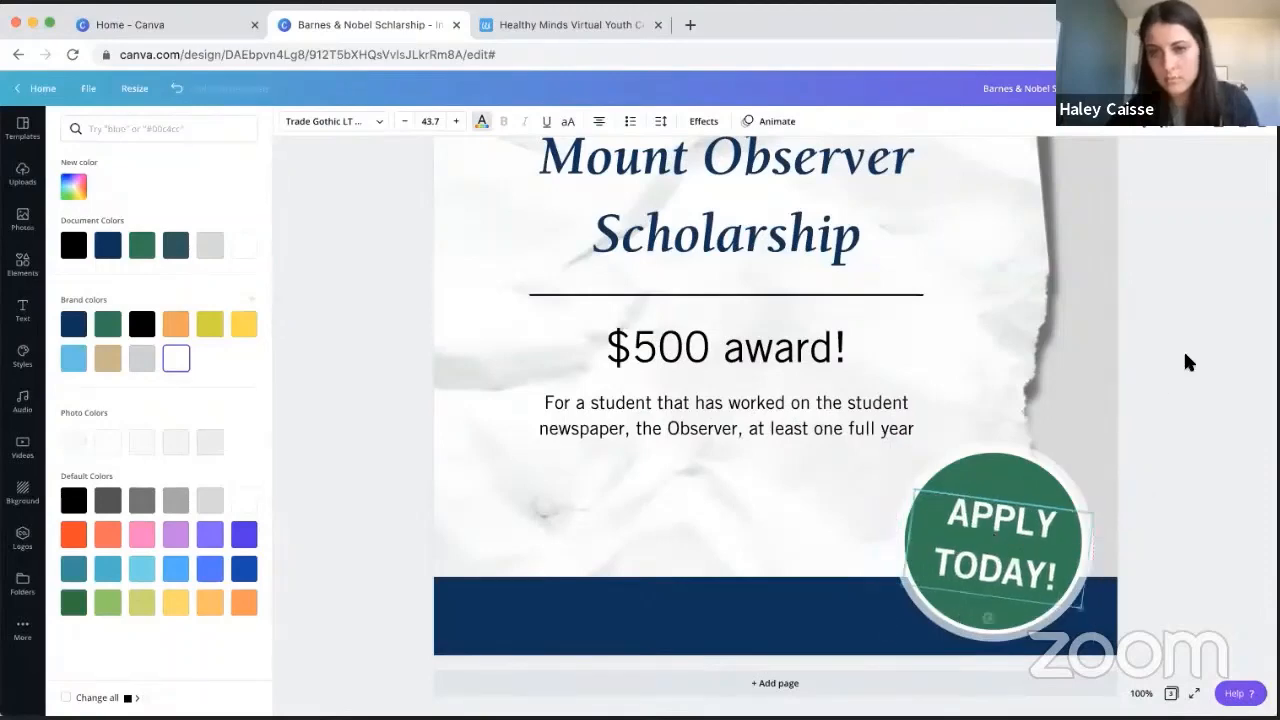
scroll(1185, 354, down, 3)
click(1149, 350)
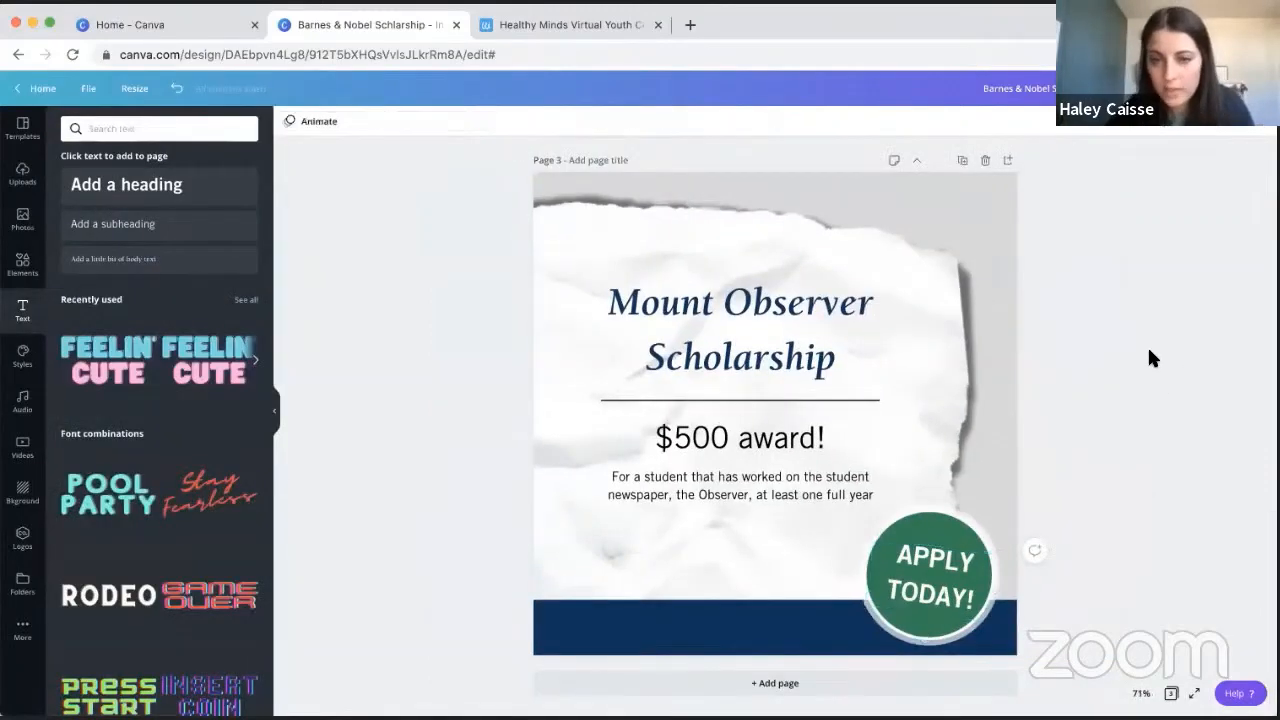
- Shift the "$500 award!" line, the description and the divider line slightly down on page 3, comparing the page with page 2
click(768, 443)
drag(783, 477, 785, 497)
click(792, 400)
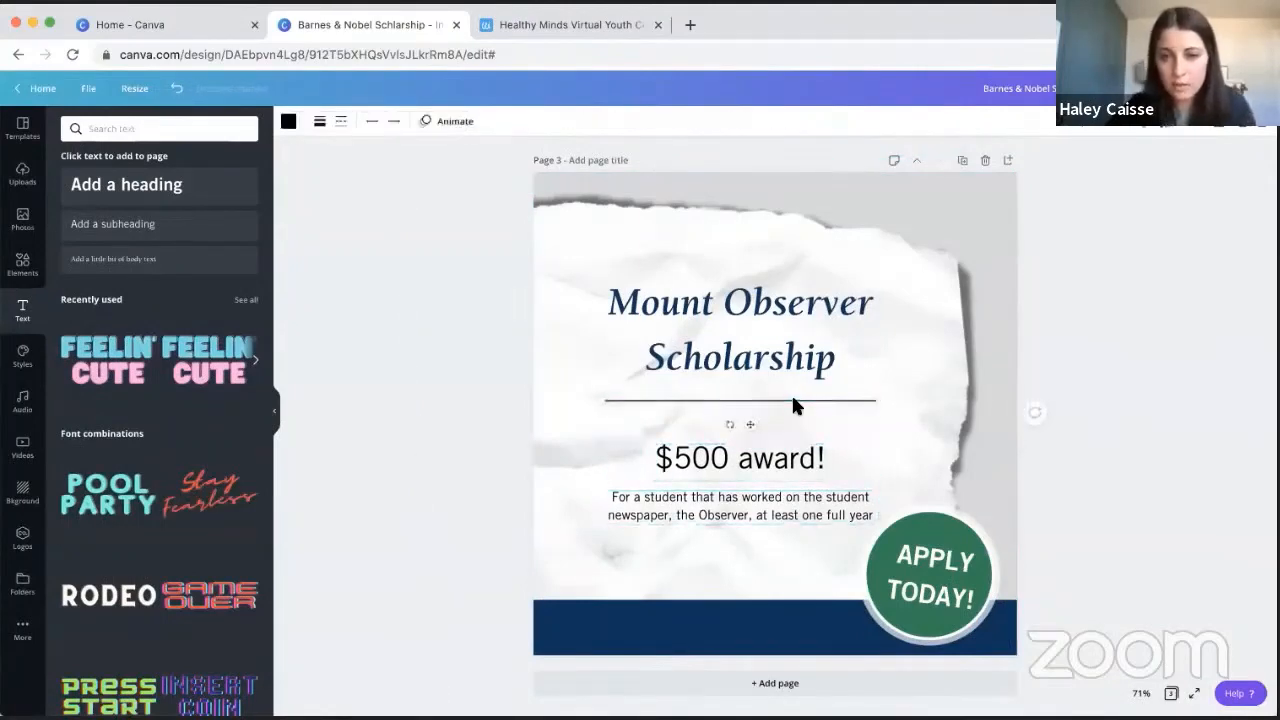
scroll(792, 400, up, 10)
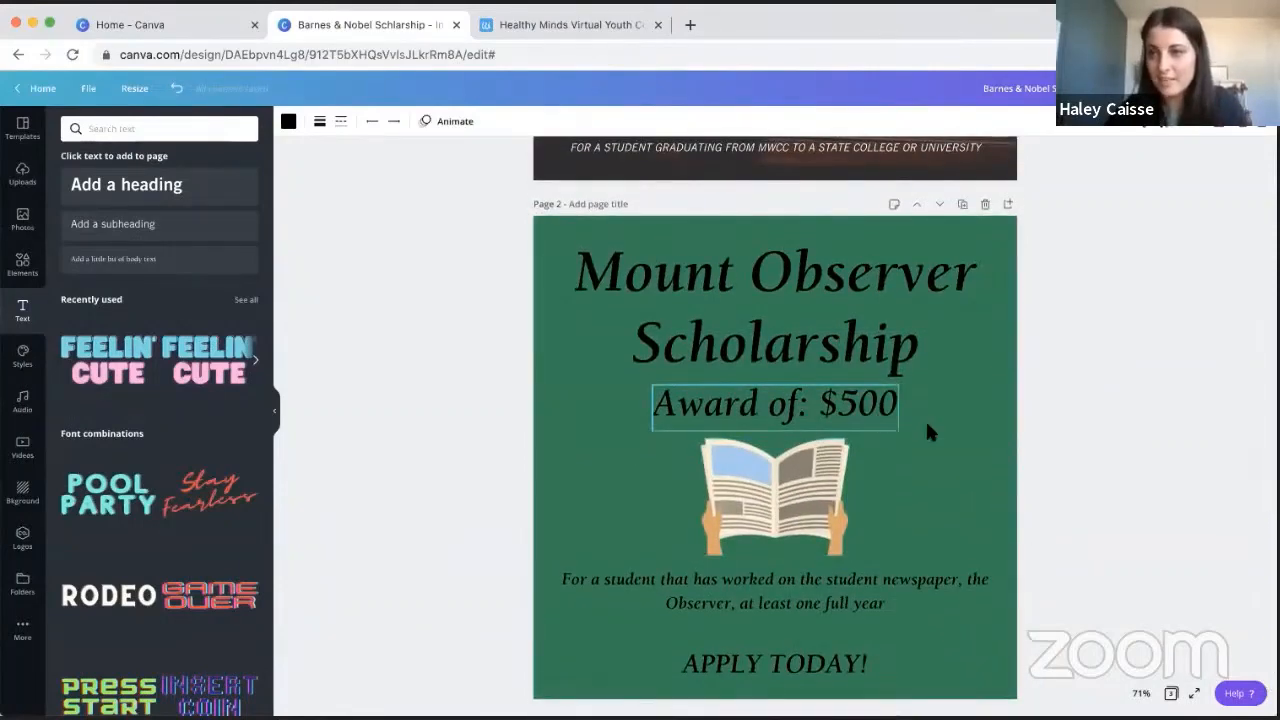
scroll(989, 426, down, 2)
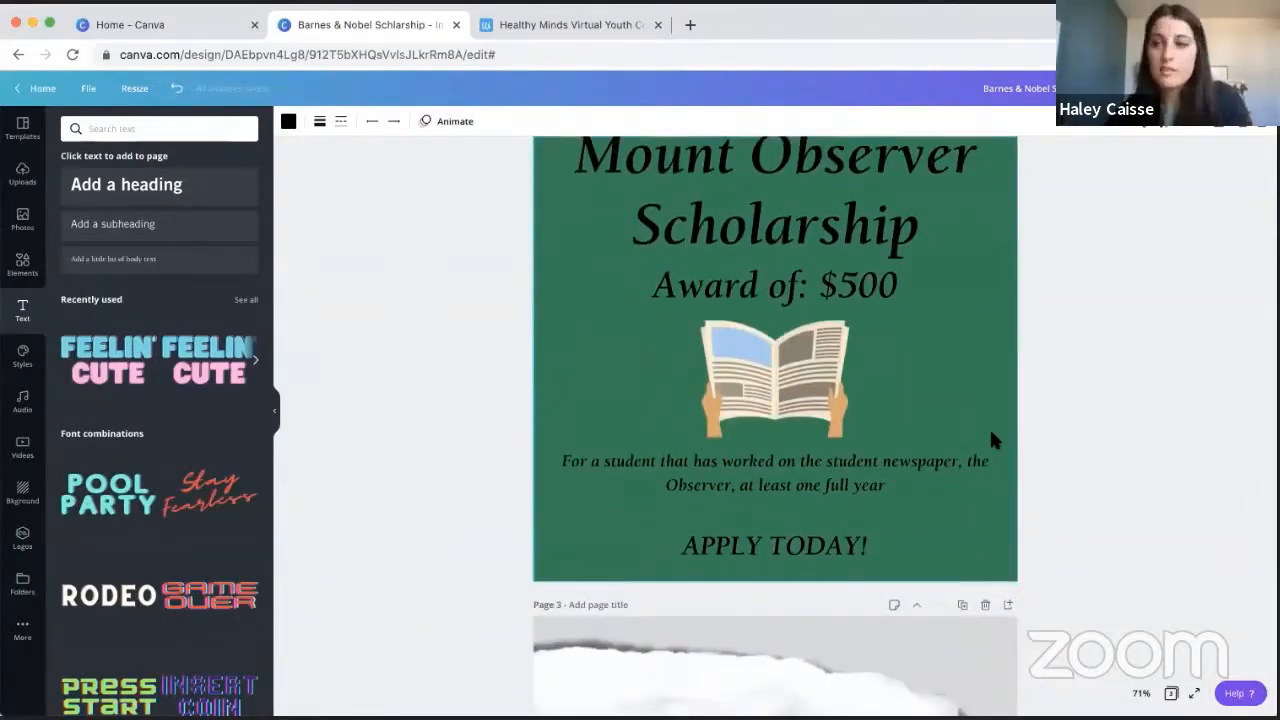
scroll(993, 440, down, 7)
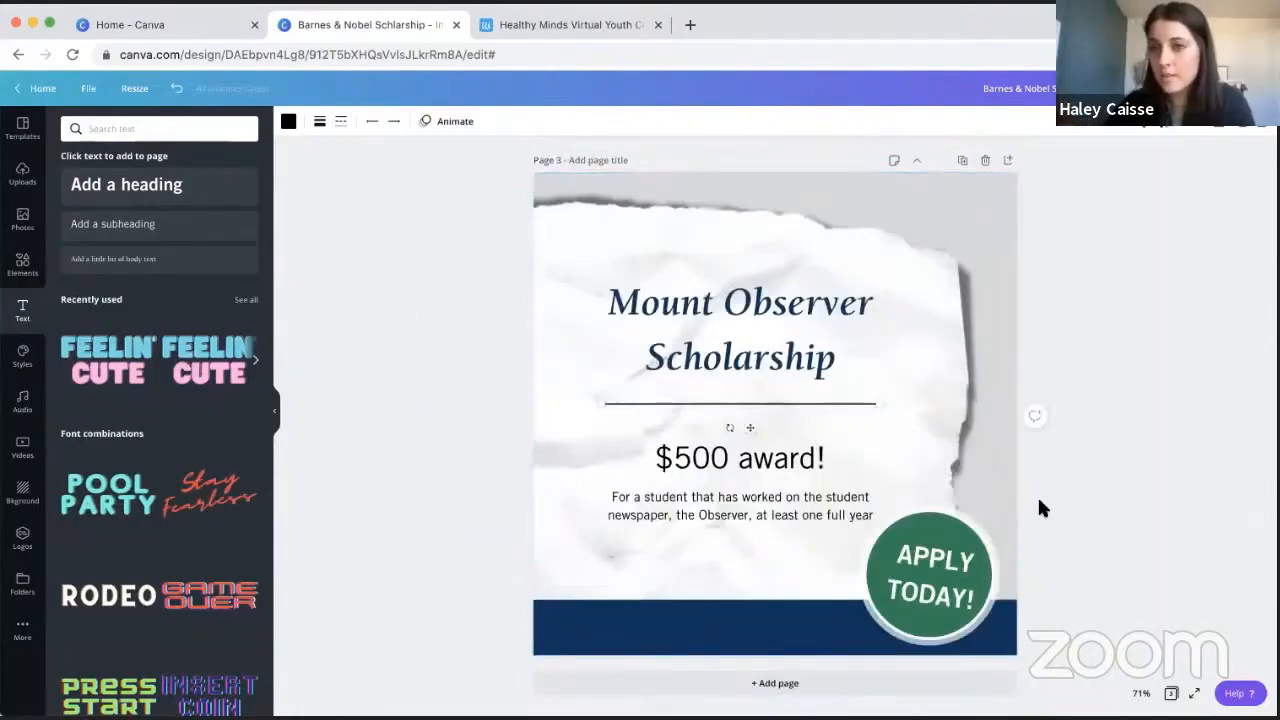
- Select the title, divider, award and description together, enlarge them to about 843 by 580, and recentre them on the torn paper
click(741, 354)
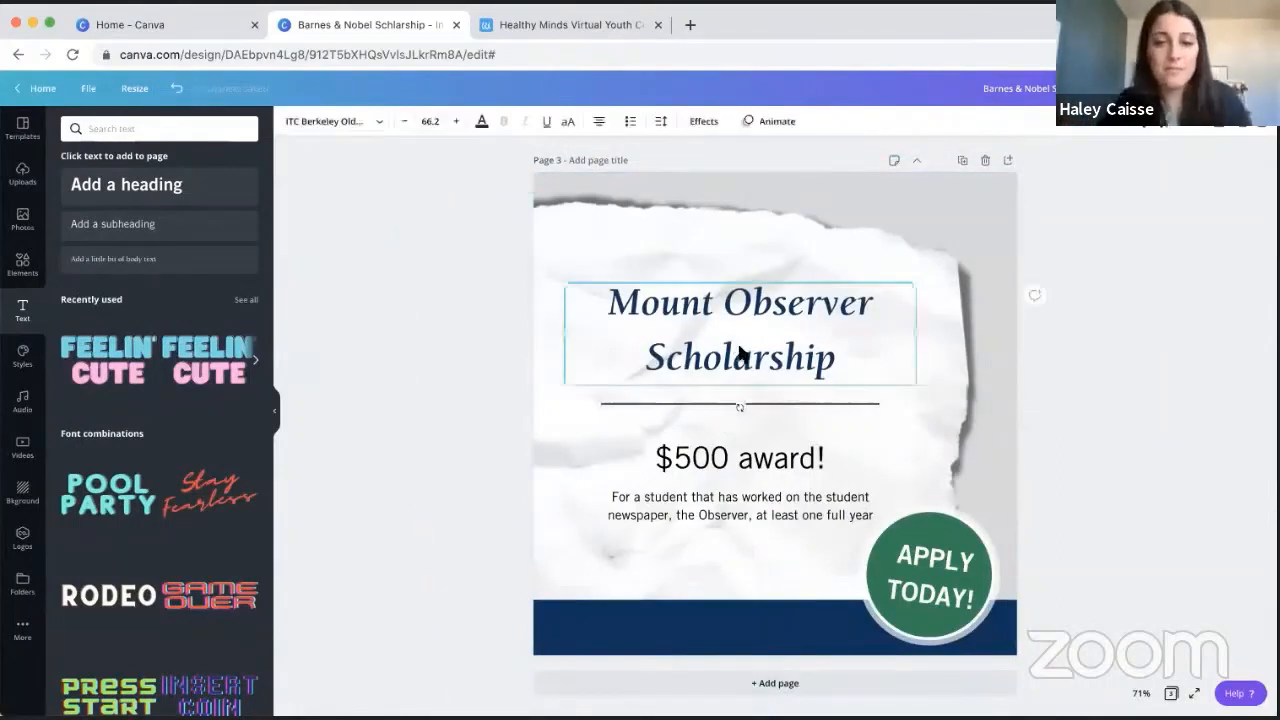
shift+click(766, 460)
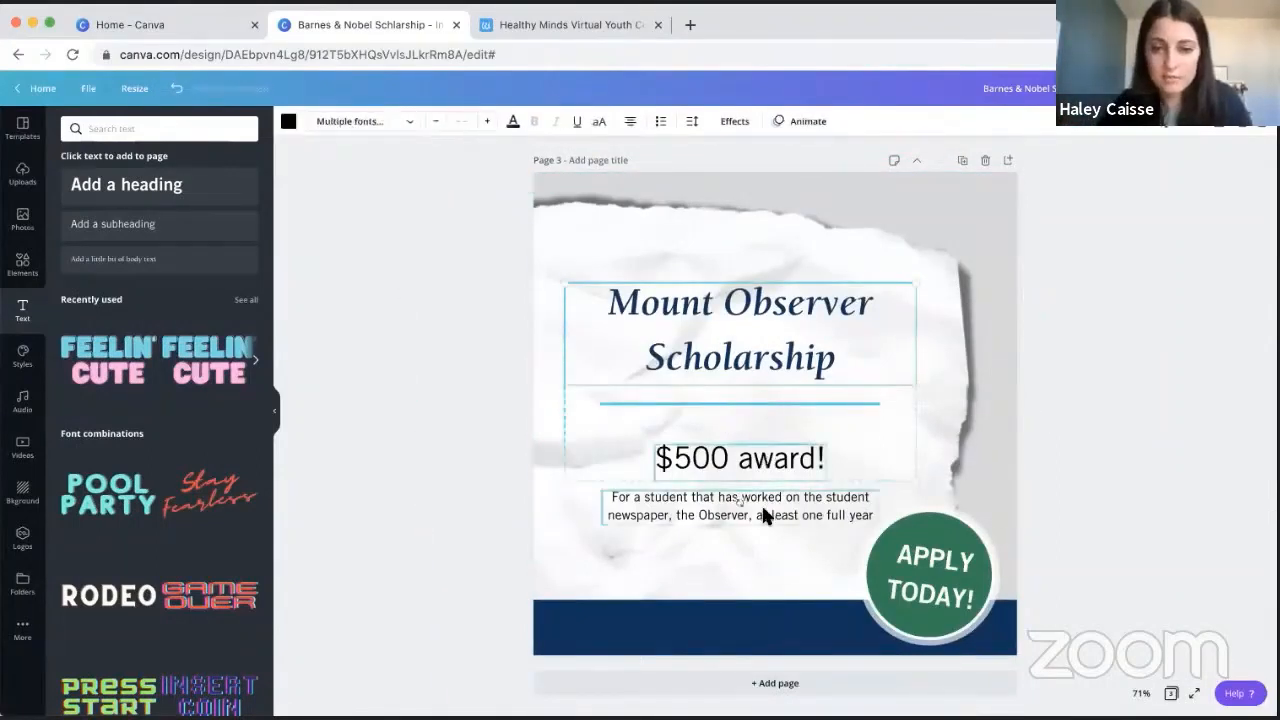
drag(921, 278, 944, 262)
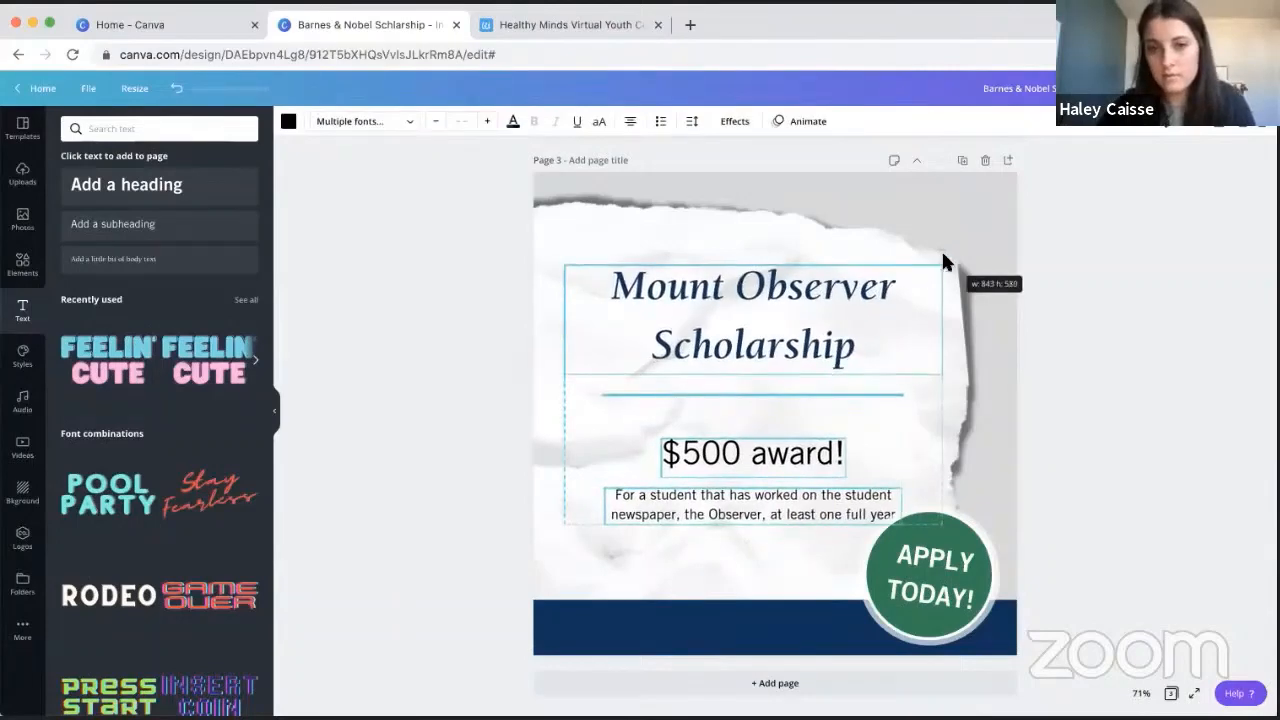
drag(830, 285, 815, 289)
click(1128, 274)
- Nudge the "$500 award!" text and the description together slightly up towards the divider line
click(782, 490)
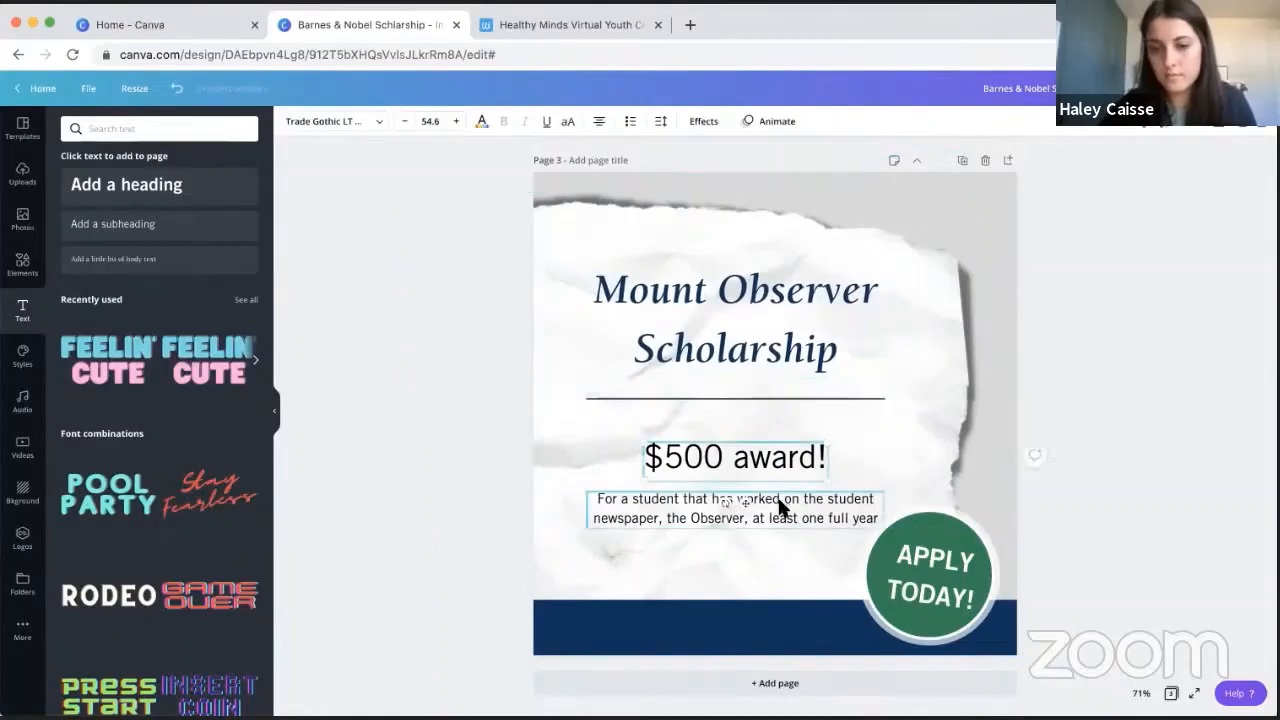
key(Up)
key(Up)
key(Up)
key(Up)
key(Up)
key(Up)
key(Up)
key(Up)
key(Up)
key(Up)
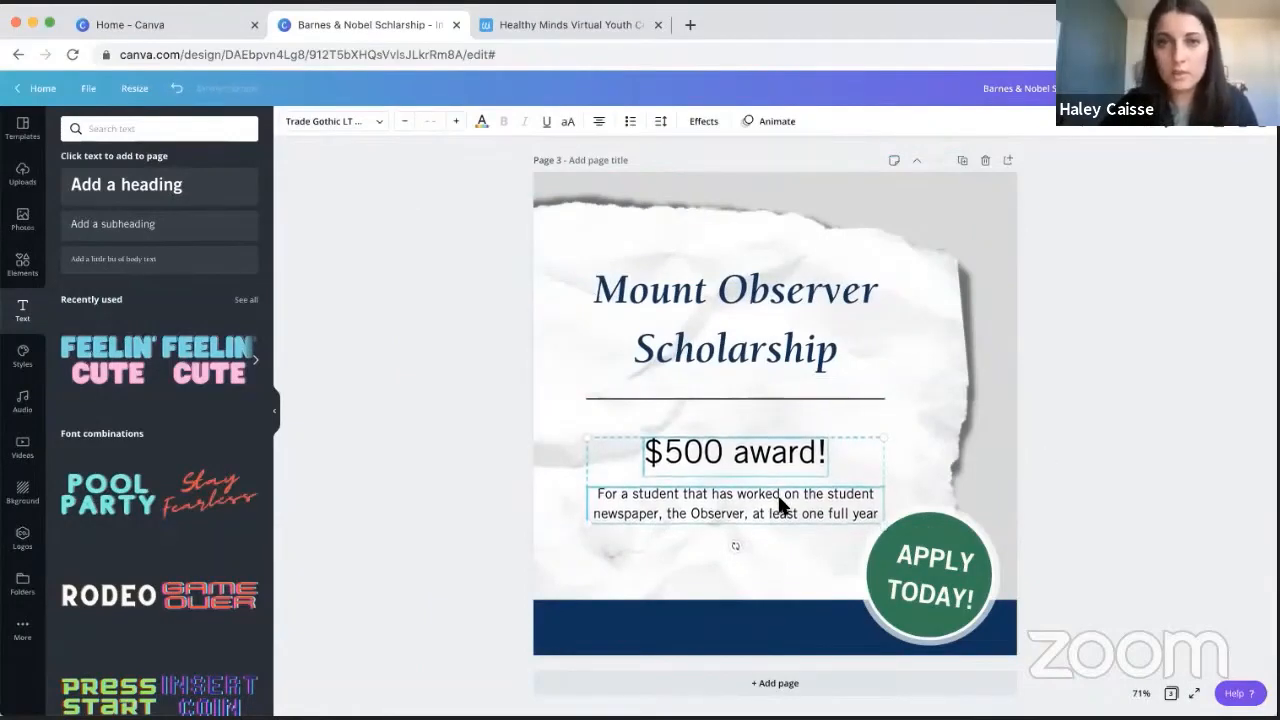
click(1115, 192)
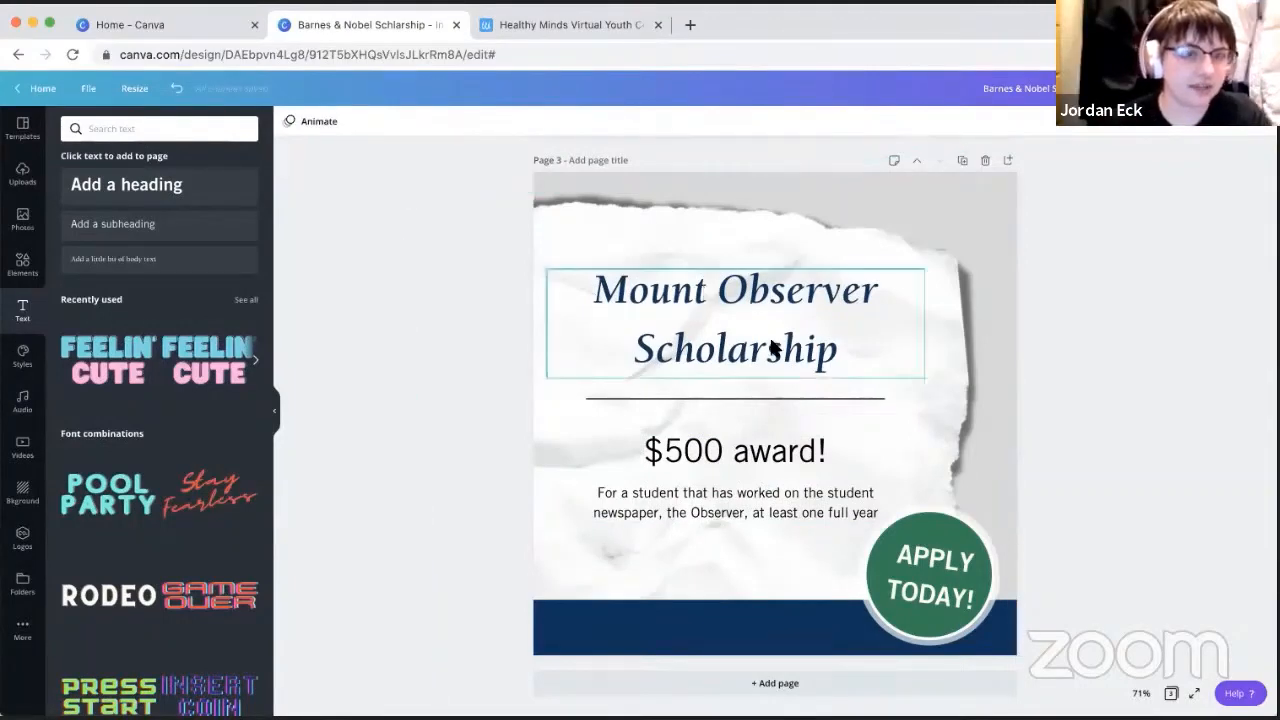
- Search the fonts for "script" and set the badge text's font to Bukhari Script
click(925, 575)
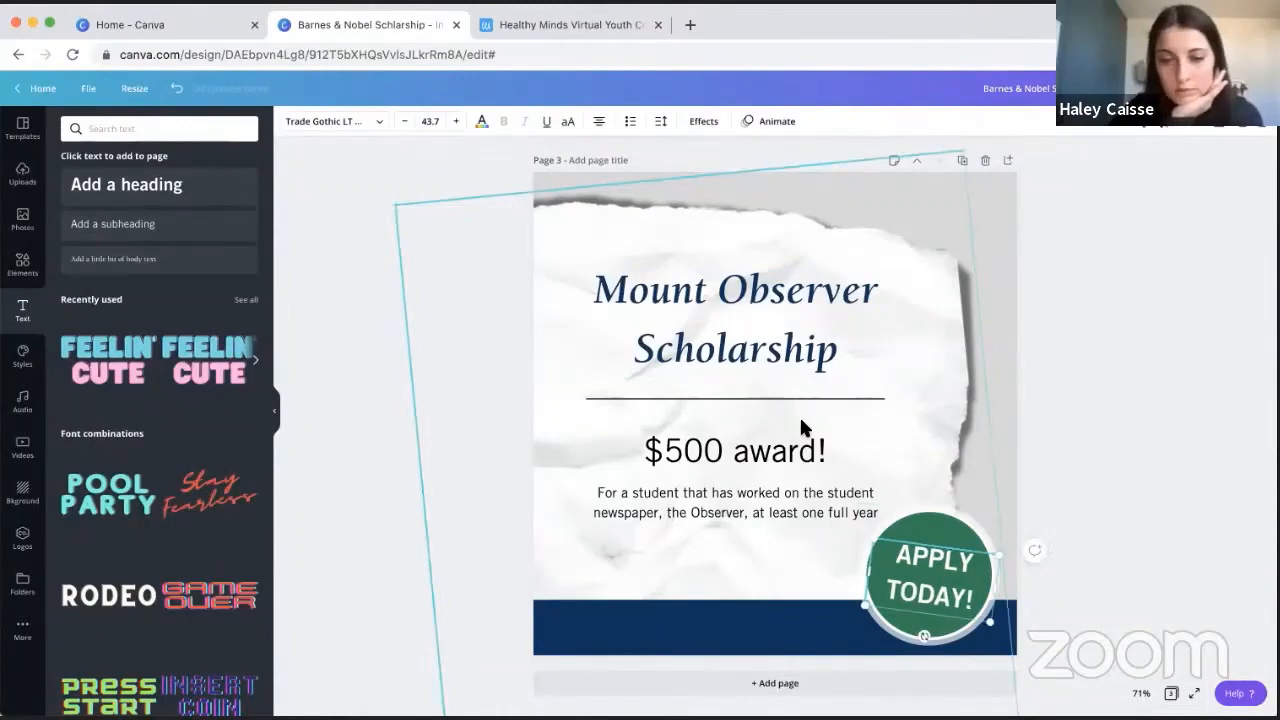
click(379, 121)
scroll(170, 383, down, 3)
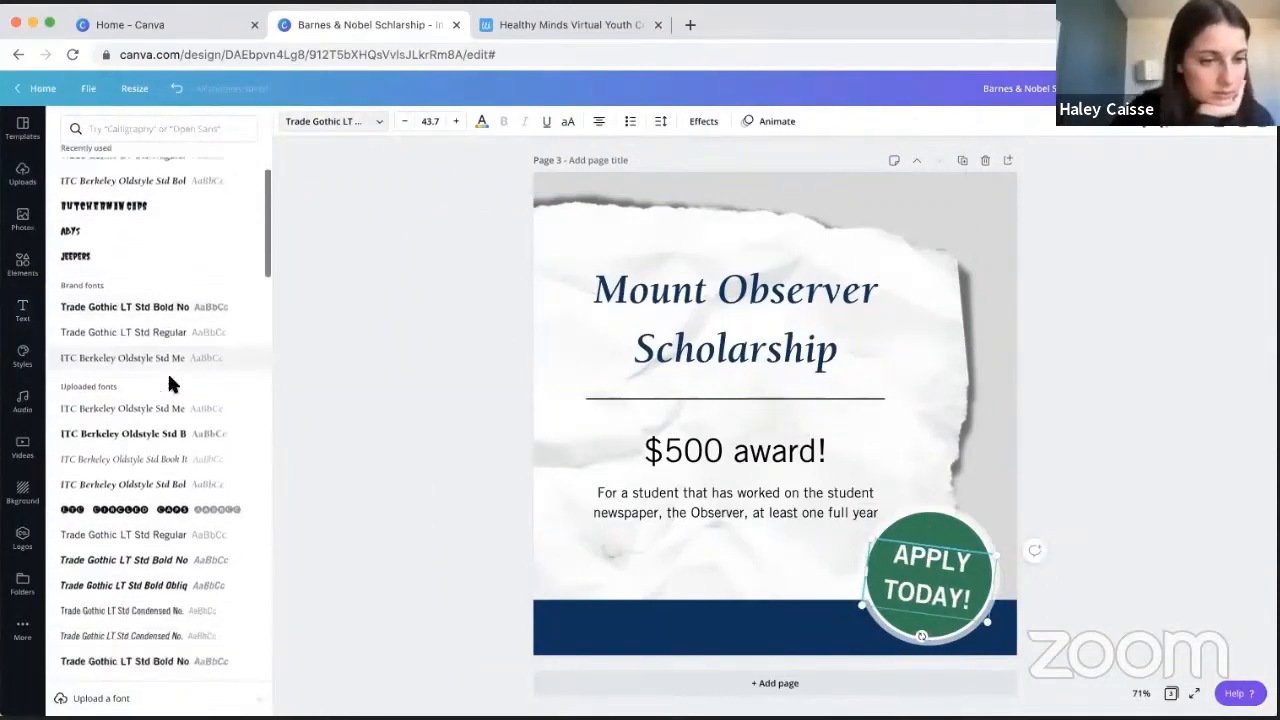
scroll(168, 350, down, 2)
click(151, 129)
text(script)
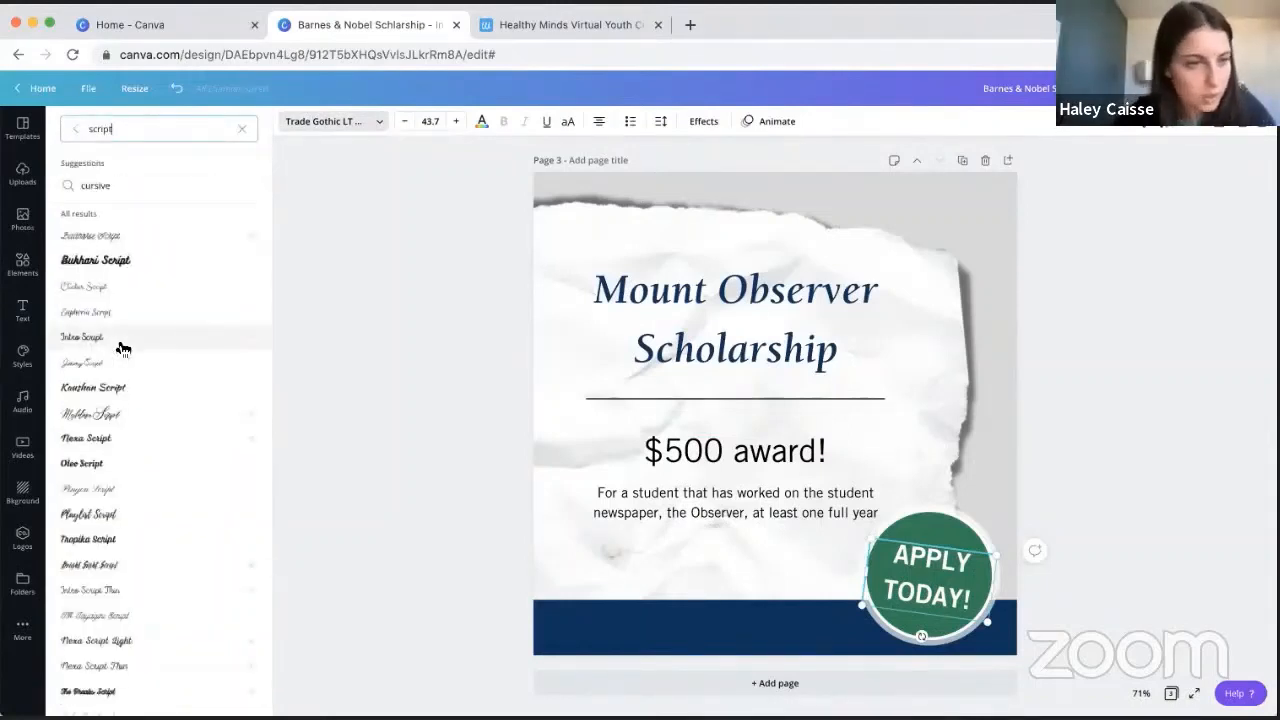
click(128, 264)
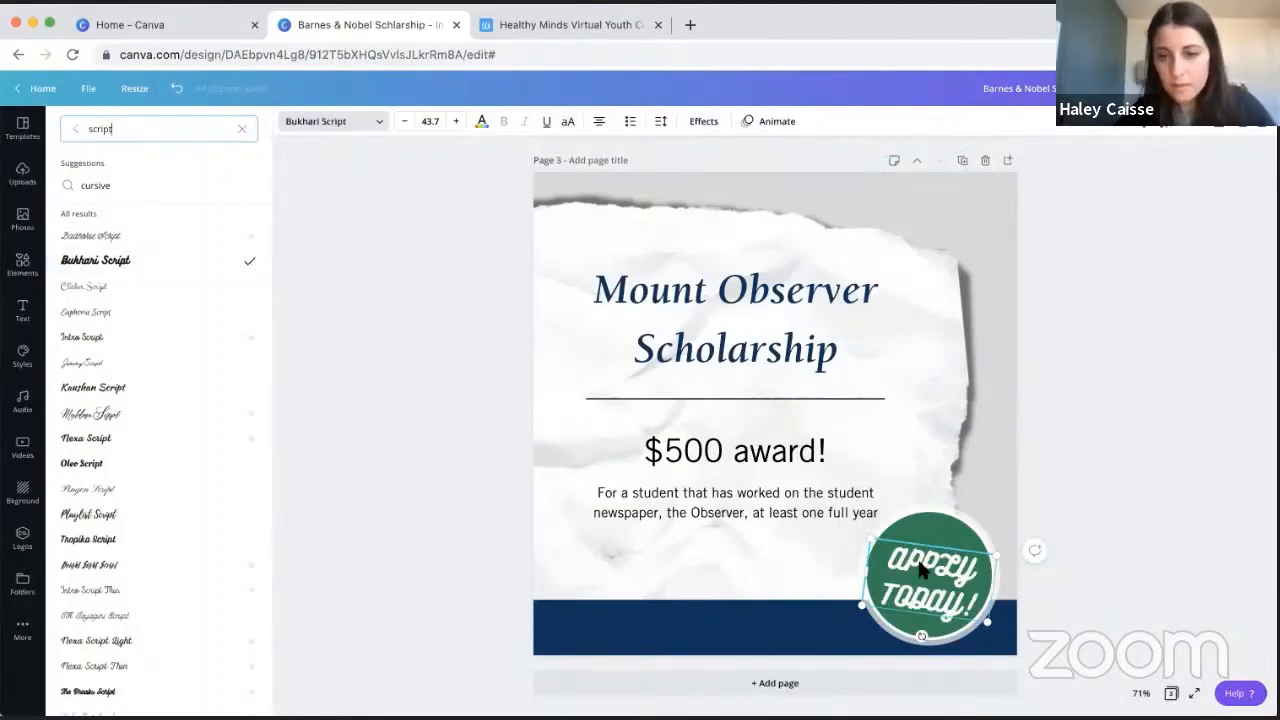
- Retype the badge text in title case as "Apply Today!"
text(Apply)
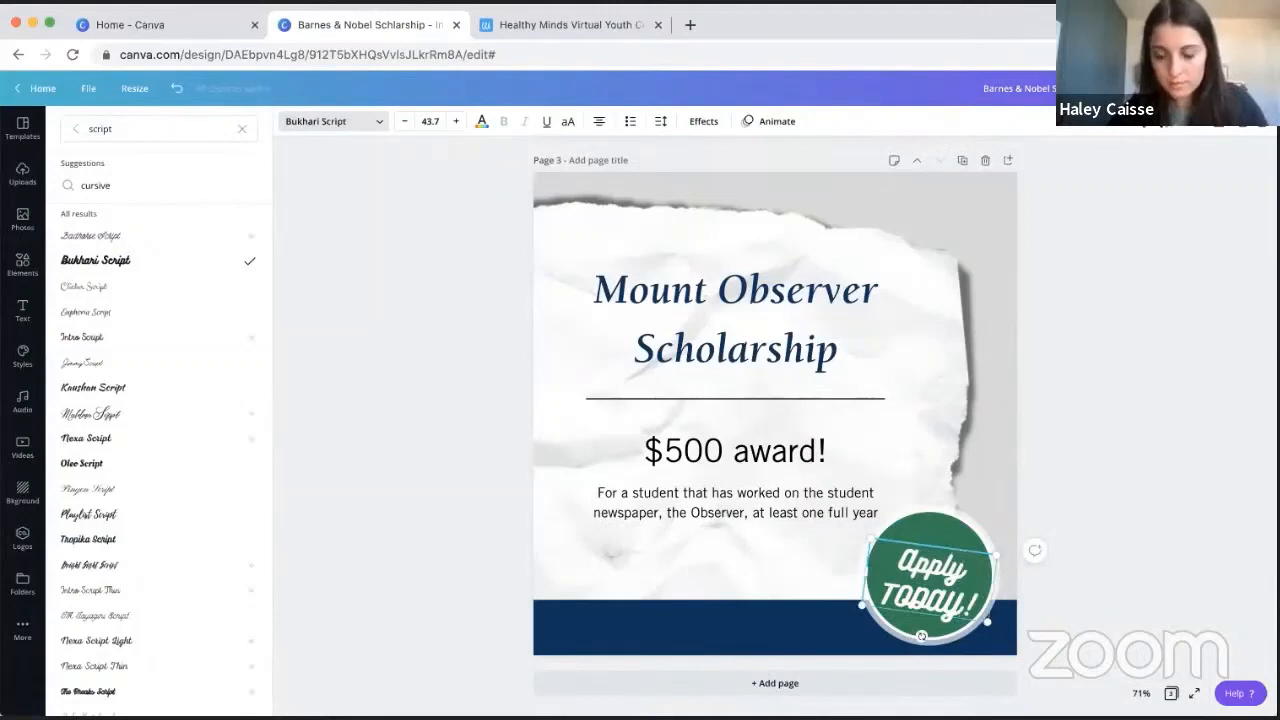
key(BackSpace)
key(BackSpace)
key(BackSpace)
key(BackSpace)
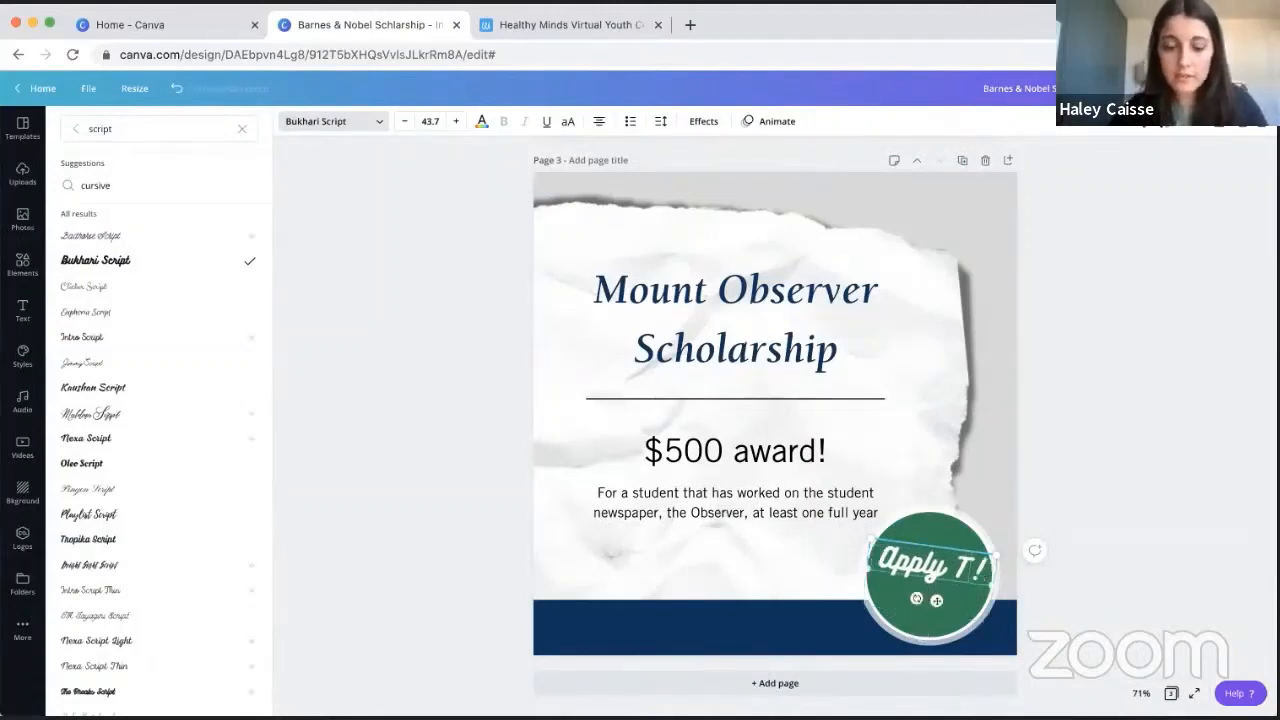
text(oday)
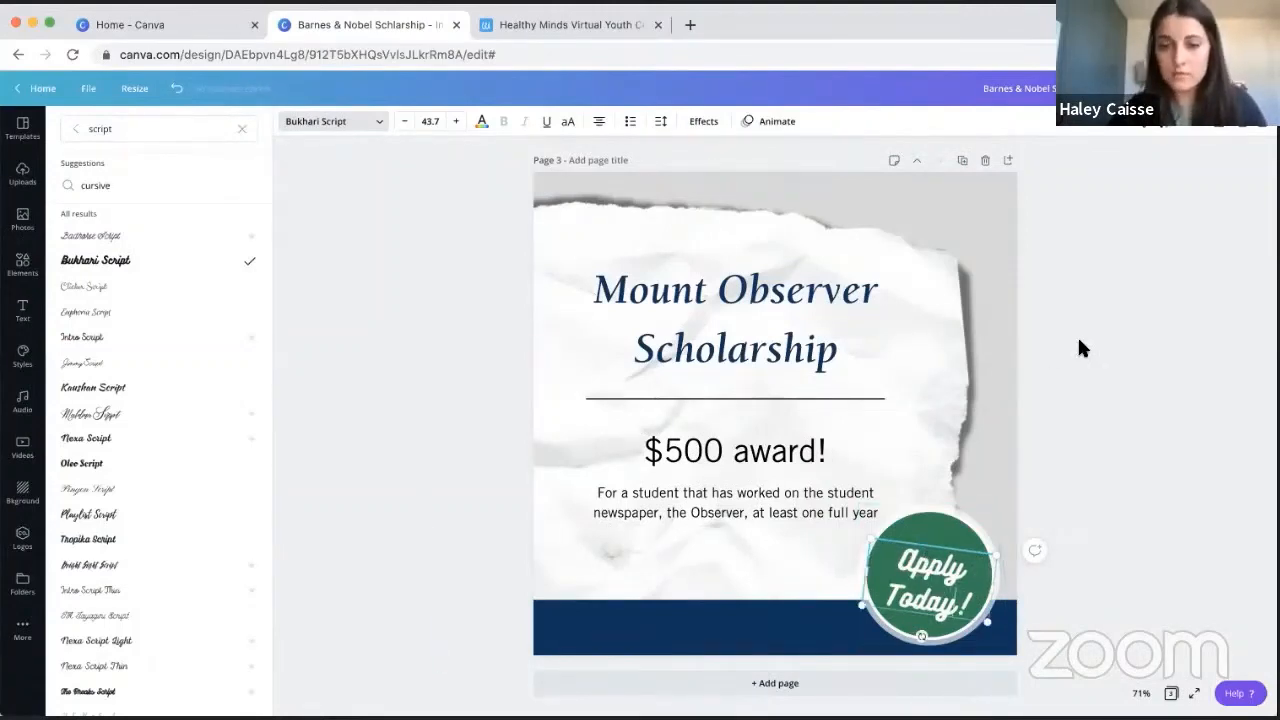
click(1109, 391)
- Change the badge text's font to Tropika Script and enlarge it to size 58.1 to fill the green circle
drag(926, 554, 917, 536)
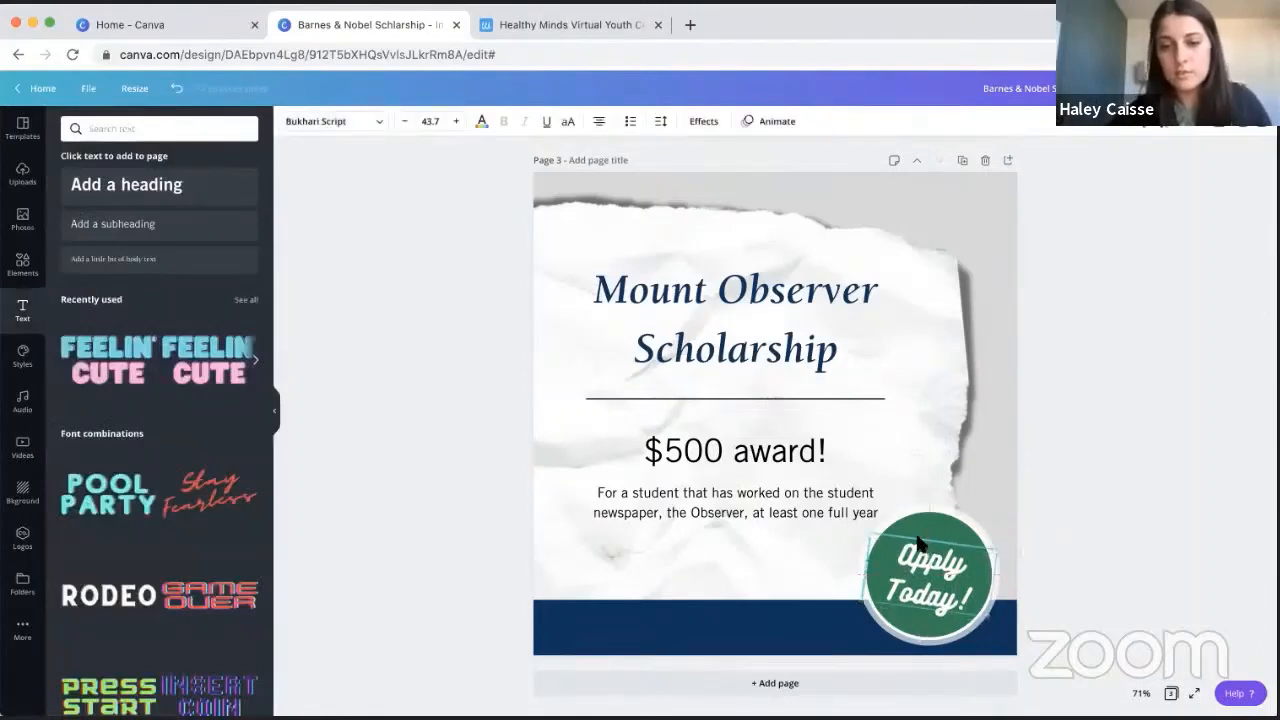
click(380, 124)
scroll(129, 486, down, 2)
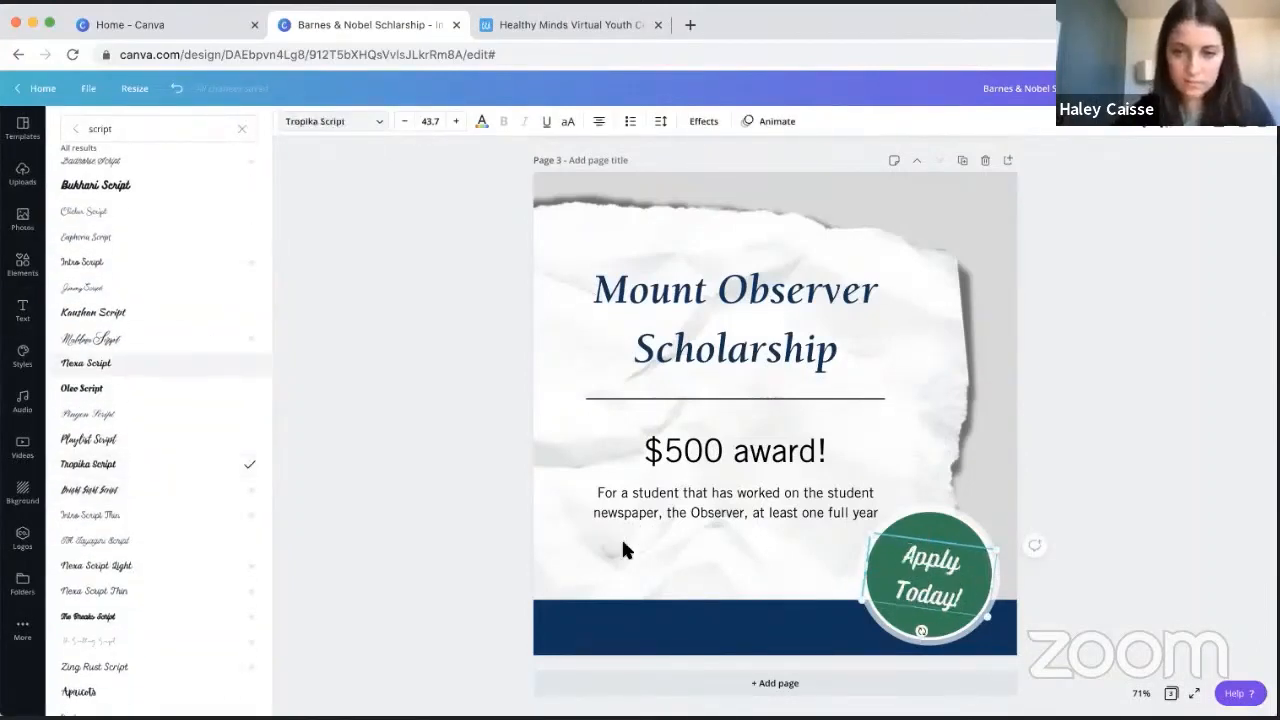
drag(872, 534, 851, 513)
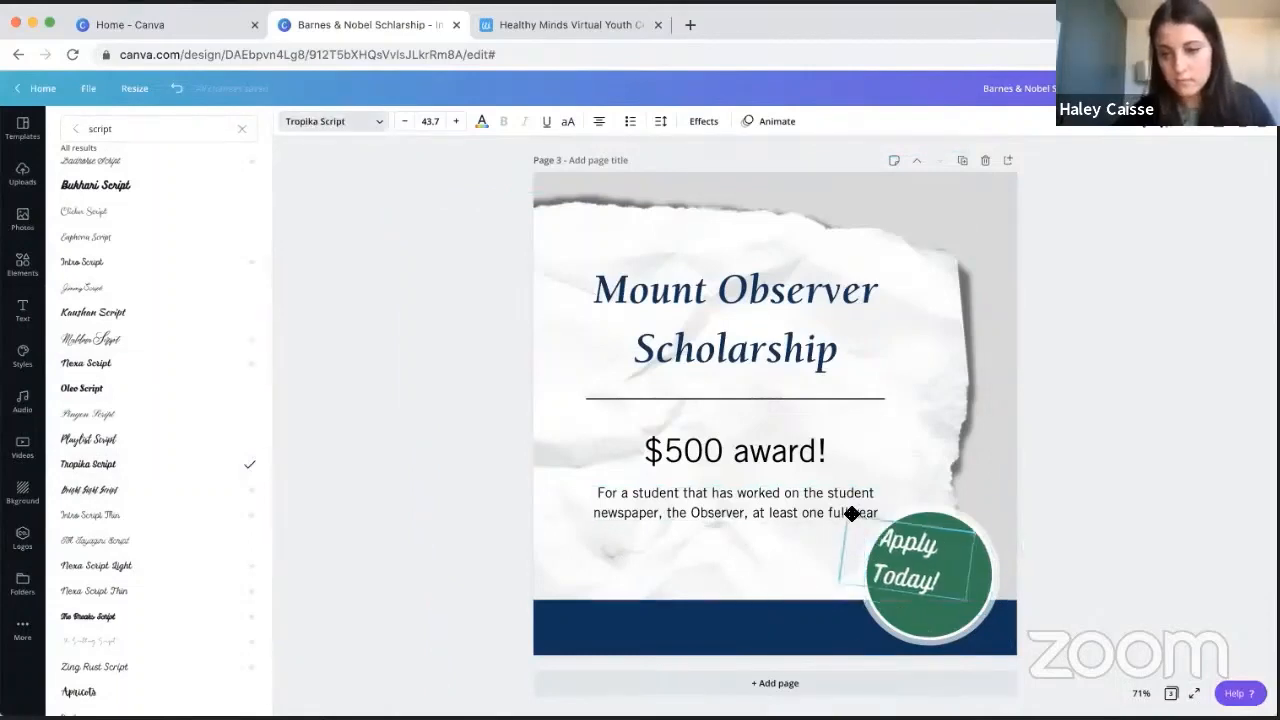
drag(965, 597, 1019, 601)
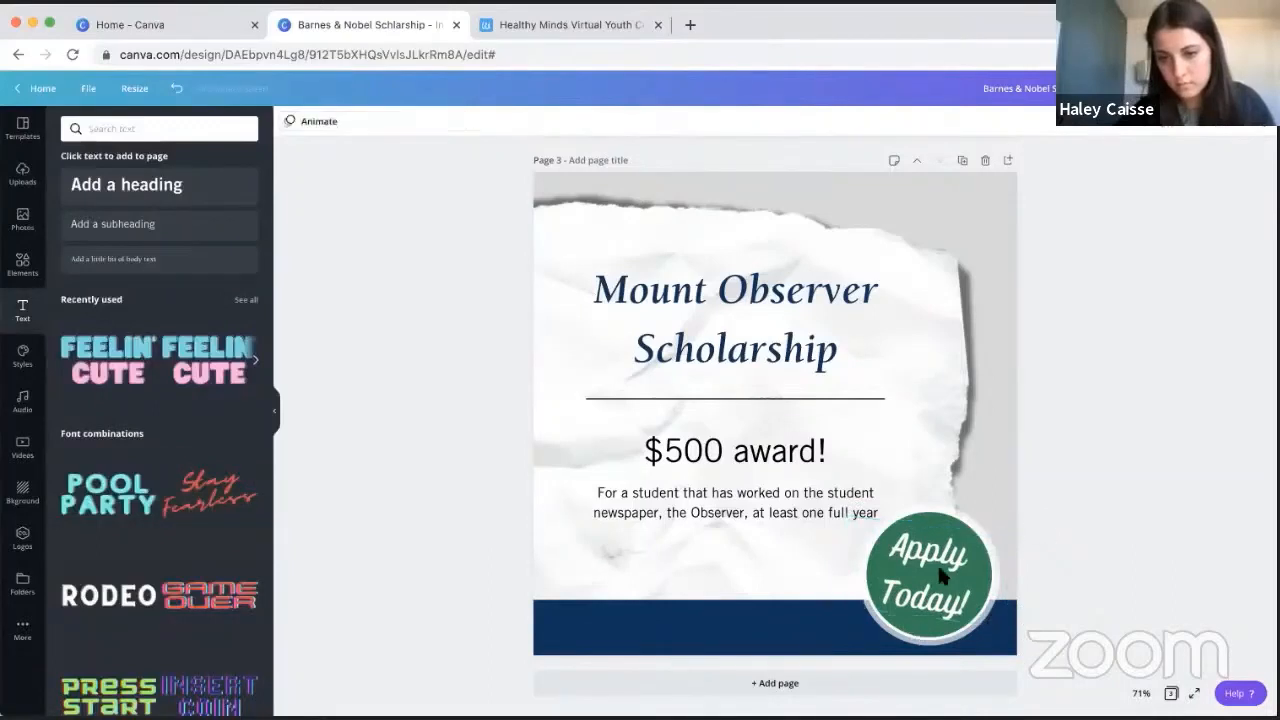
- Reduce the line height of the "Apply Today!" text and recentre it vertically on the green circle
click(659, 121)
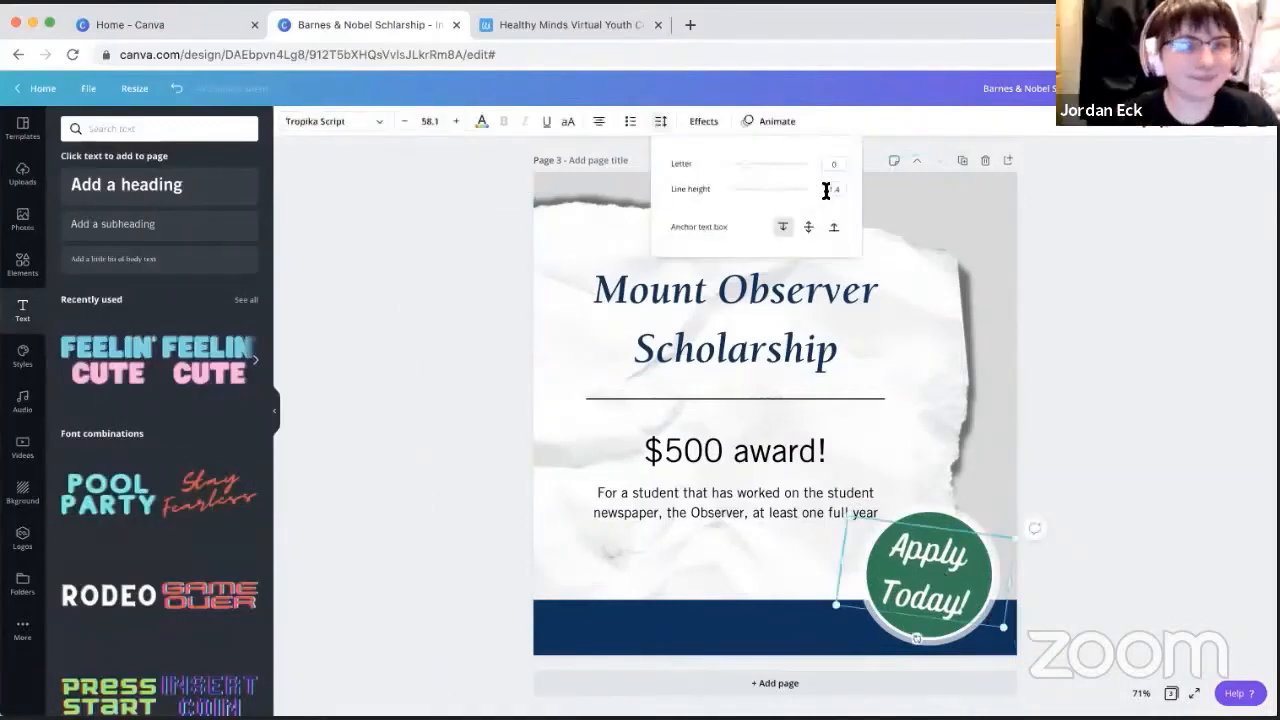
click(1130, 370)
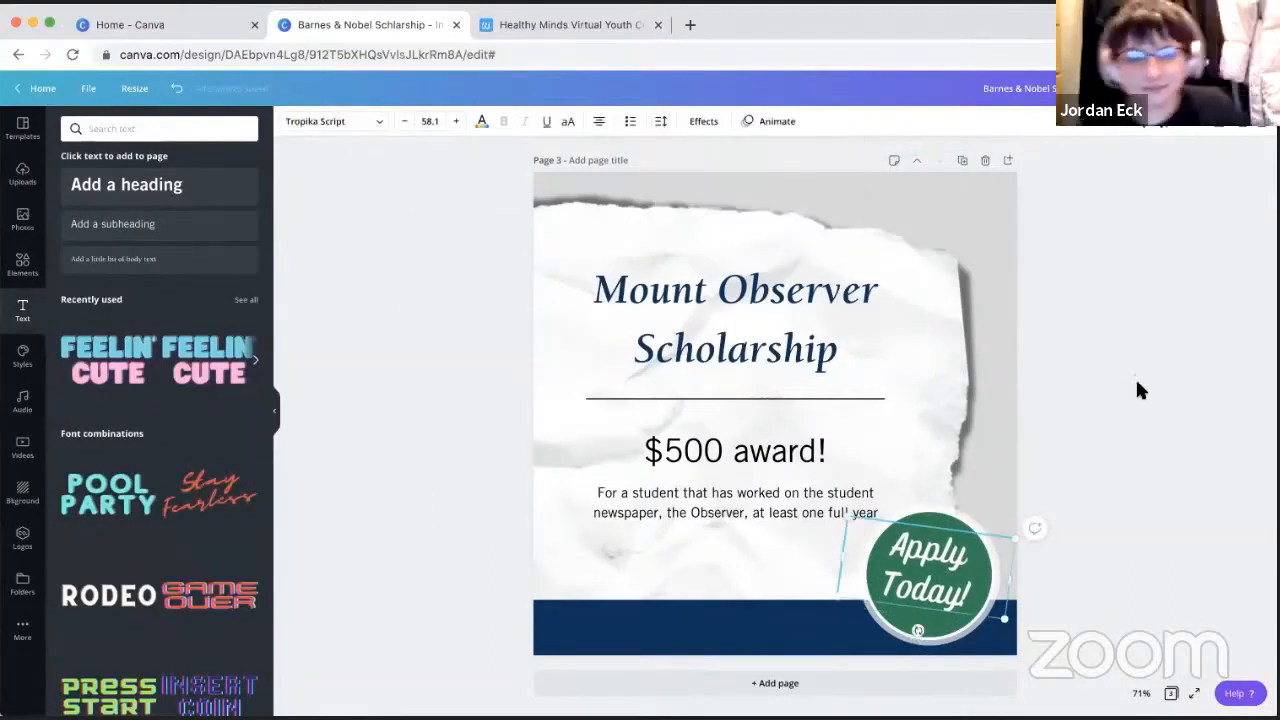
drag(922, 575, 922, 582)
click(1208, 260)
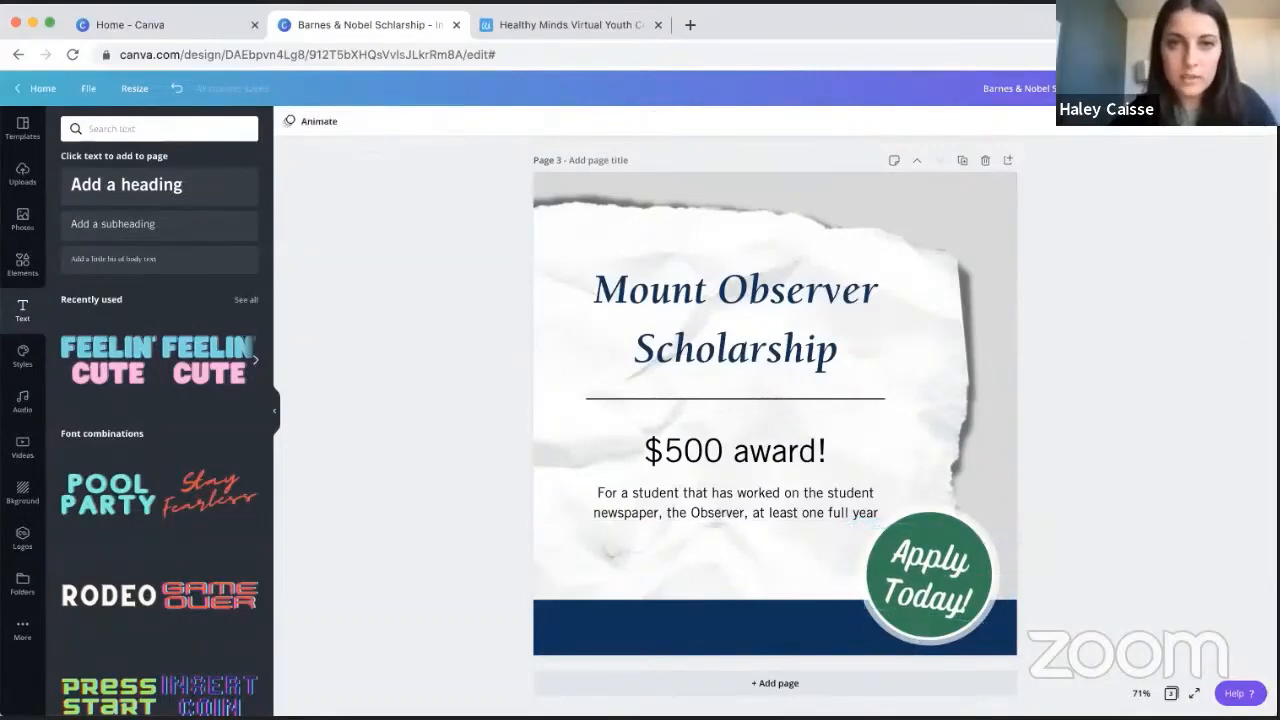
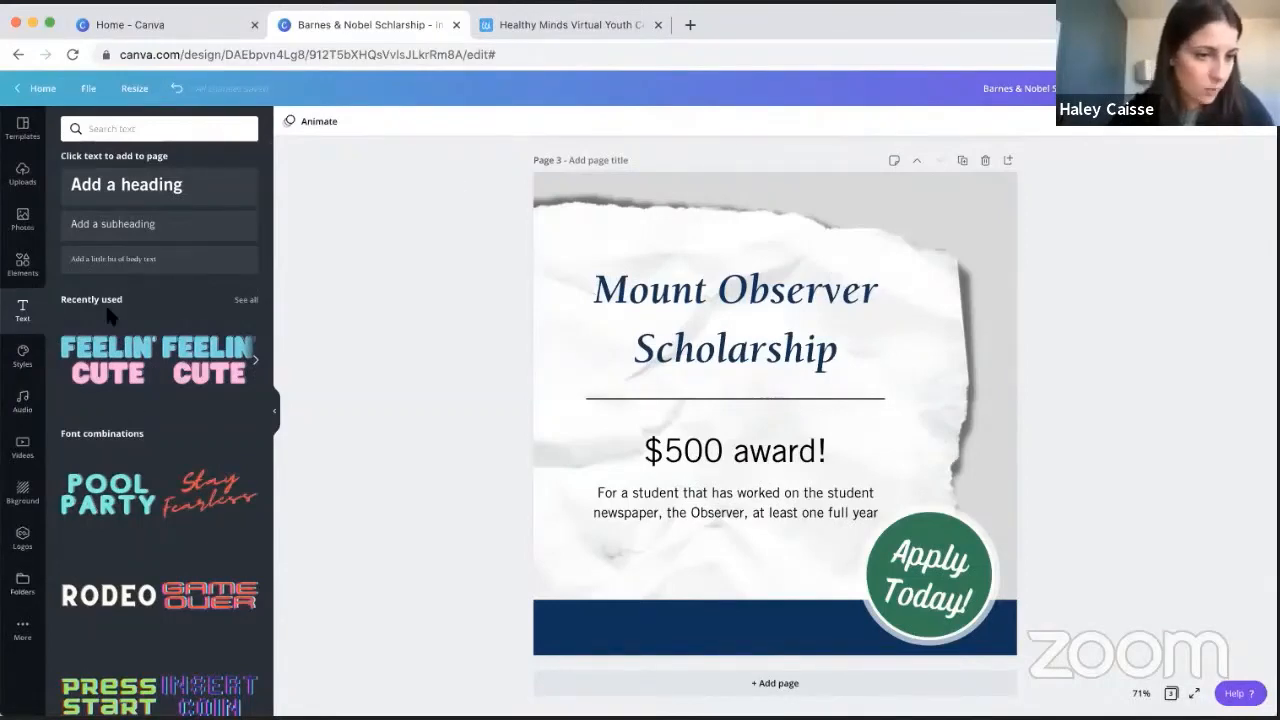
- Add a blank page after the scholarship page and delete it again
click(1009, 161)
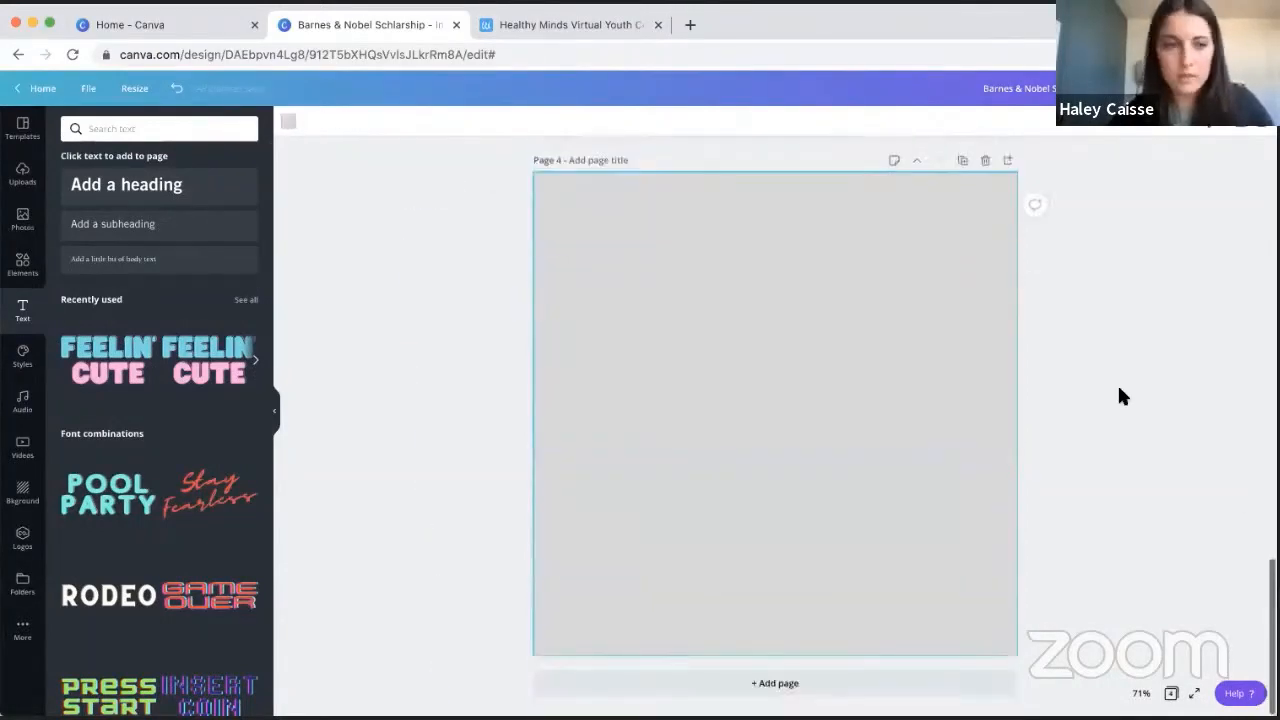
click(984, 163)
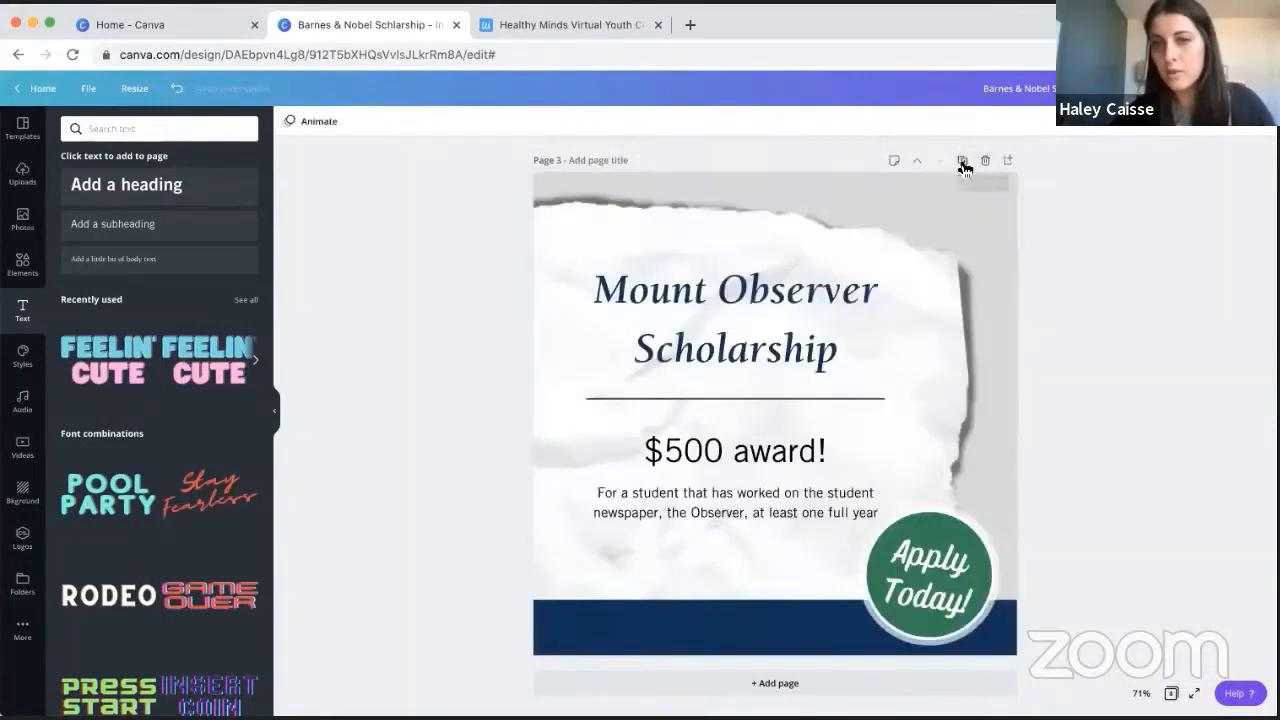
- Duplicate the scholarship page, change the copy's award amount to $1,000, and delete the copy
click(962, 162)
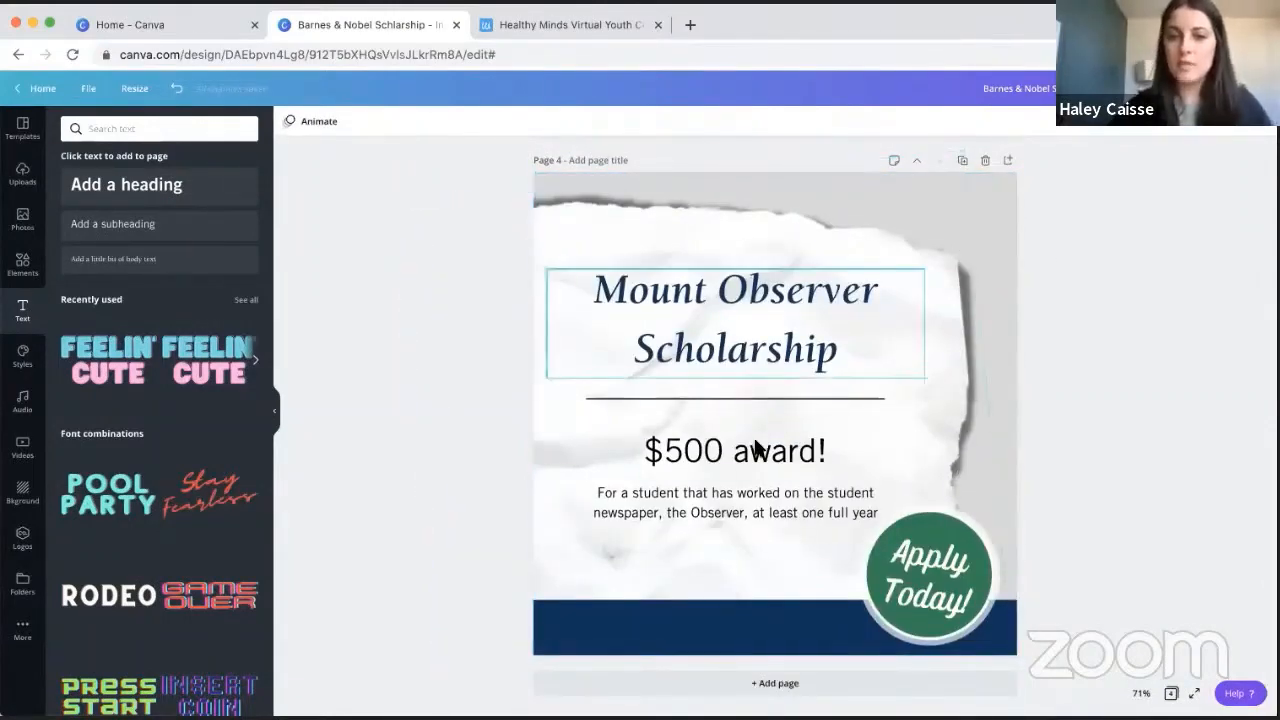
double_click(665, 455)
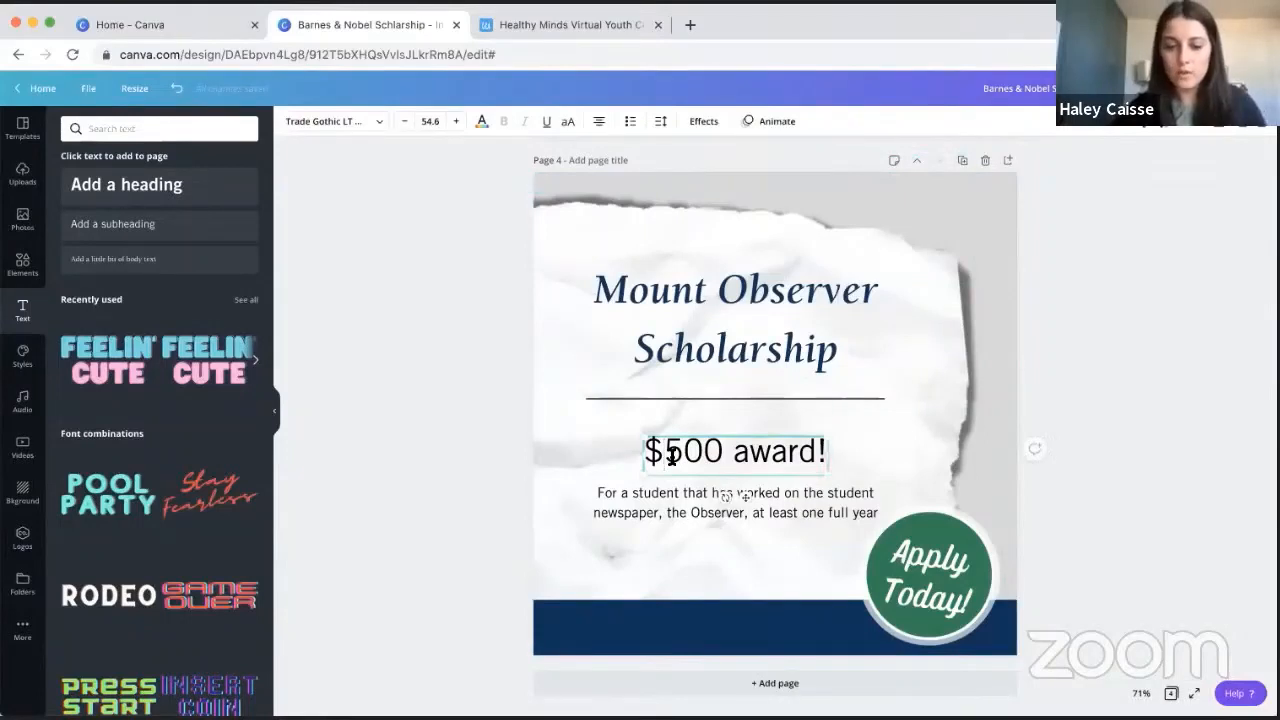
key(BackSpace)
text(1,)
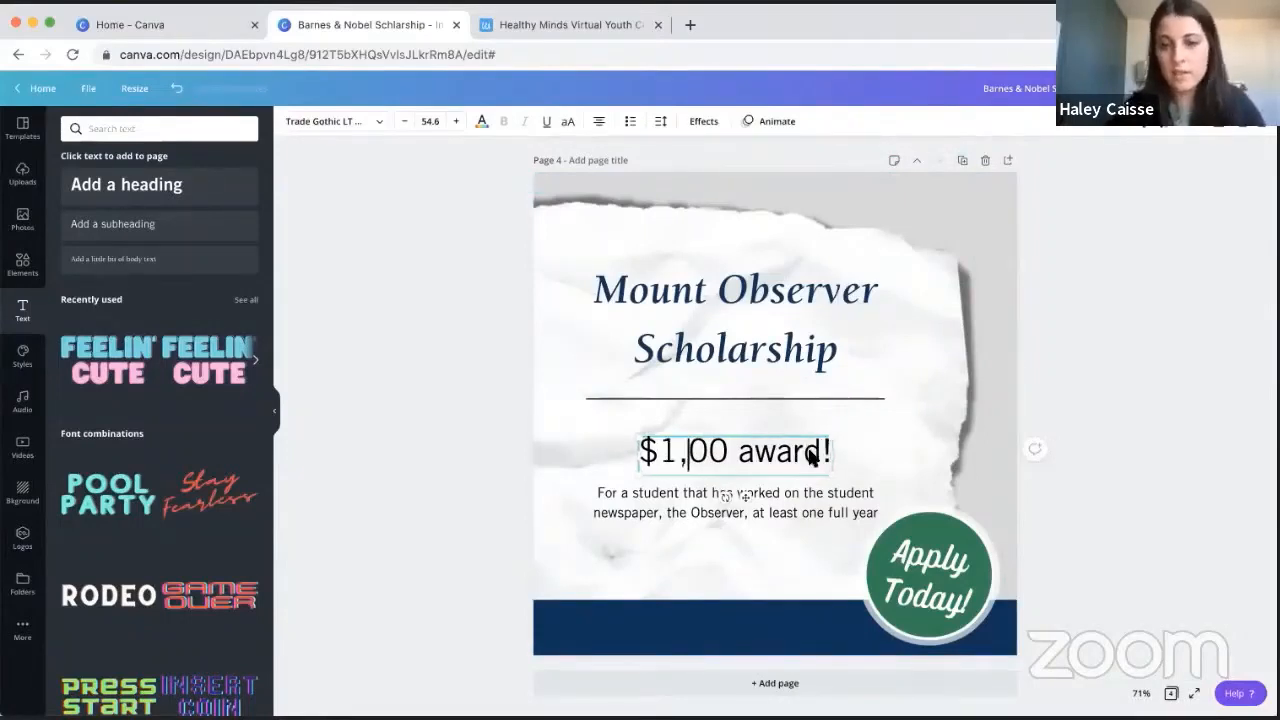
text(0)
click(1142, 344)
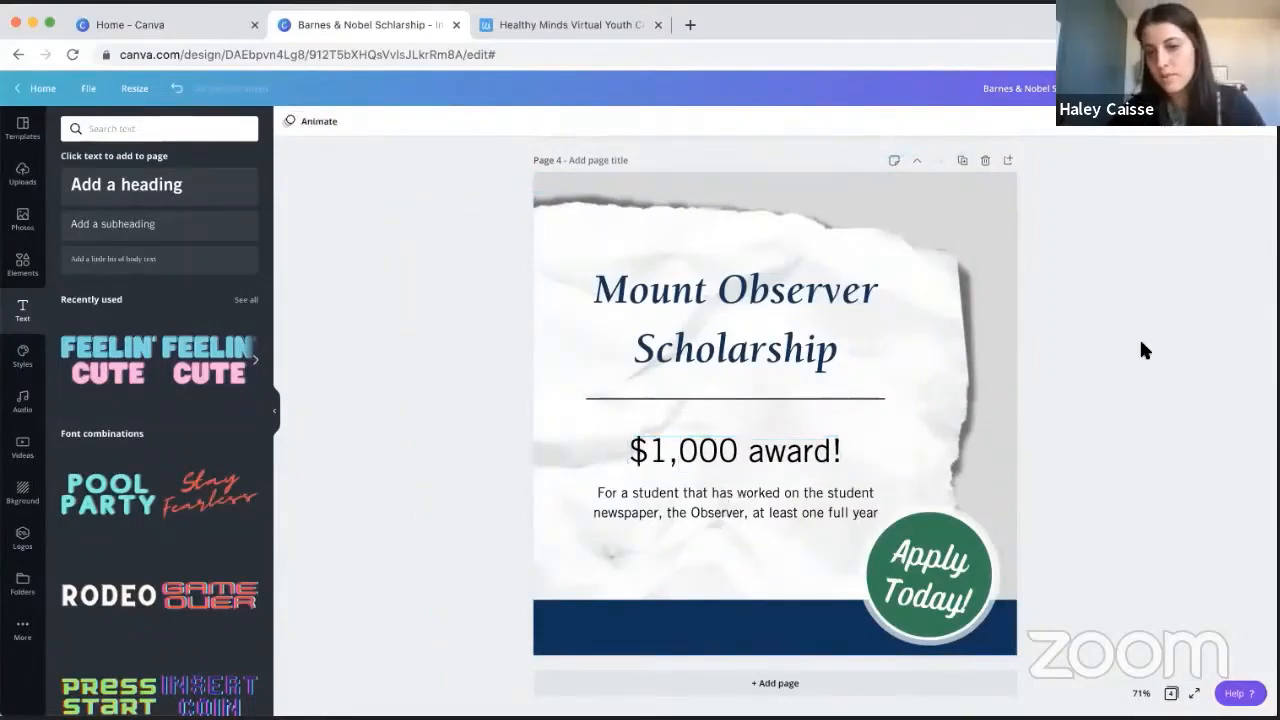
click(985, 161)
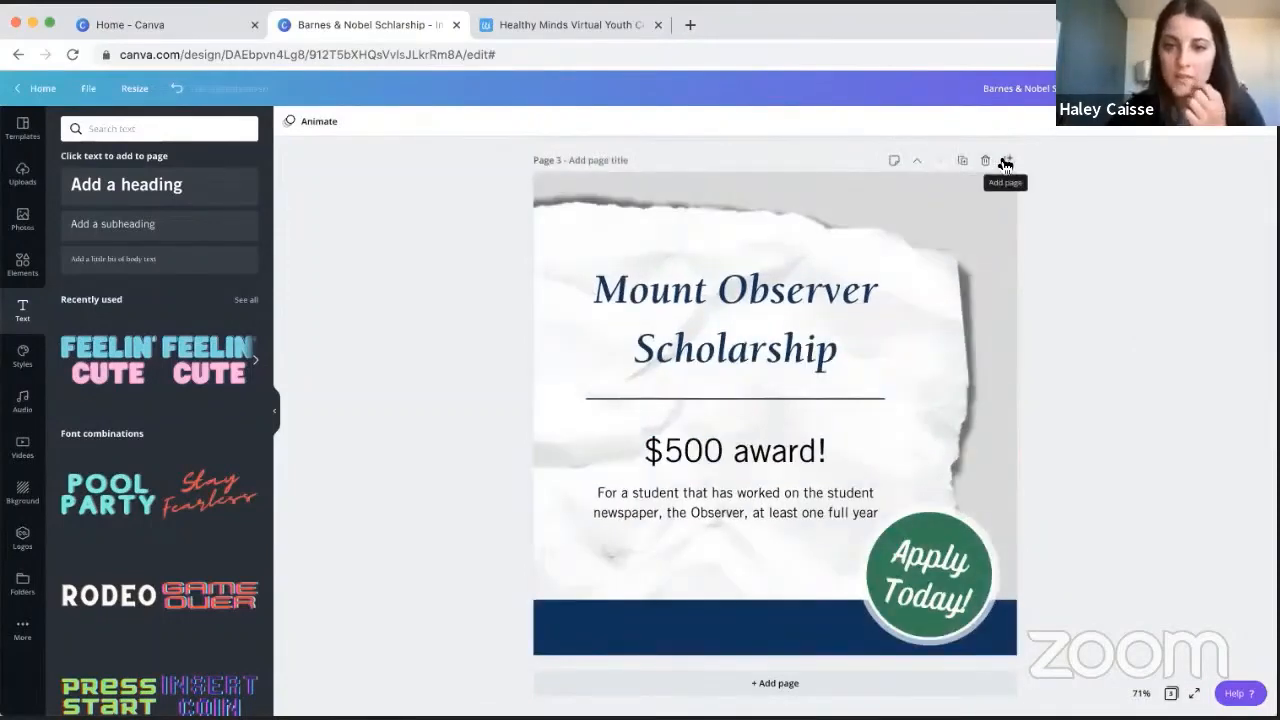
- Add a blank page 4 and place the recently used dog video on it, enlarged to cover the whole page
click(1005, 162)
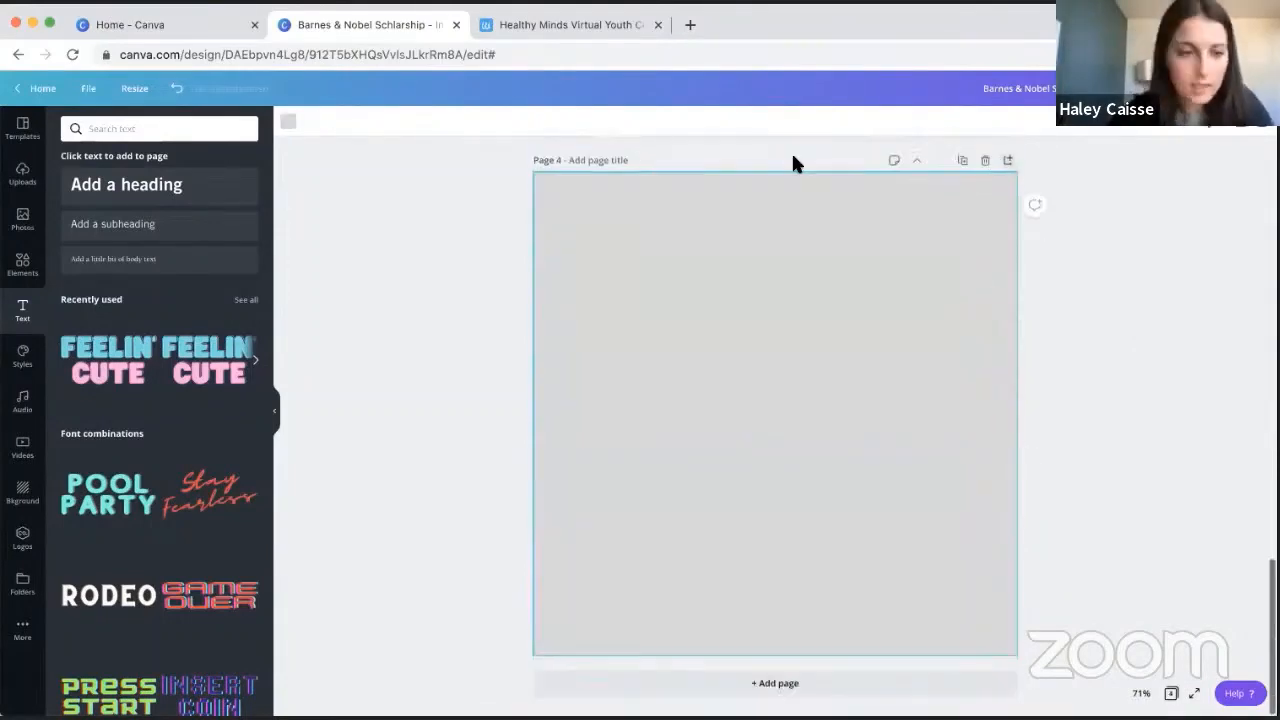
click(23, 450)
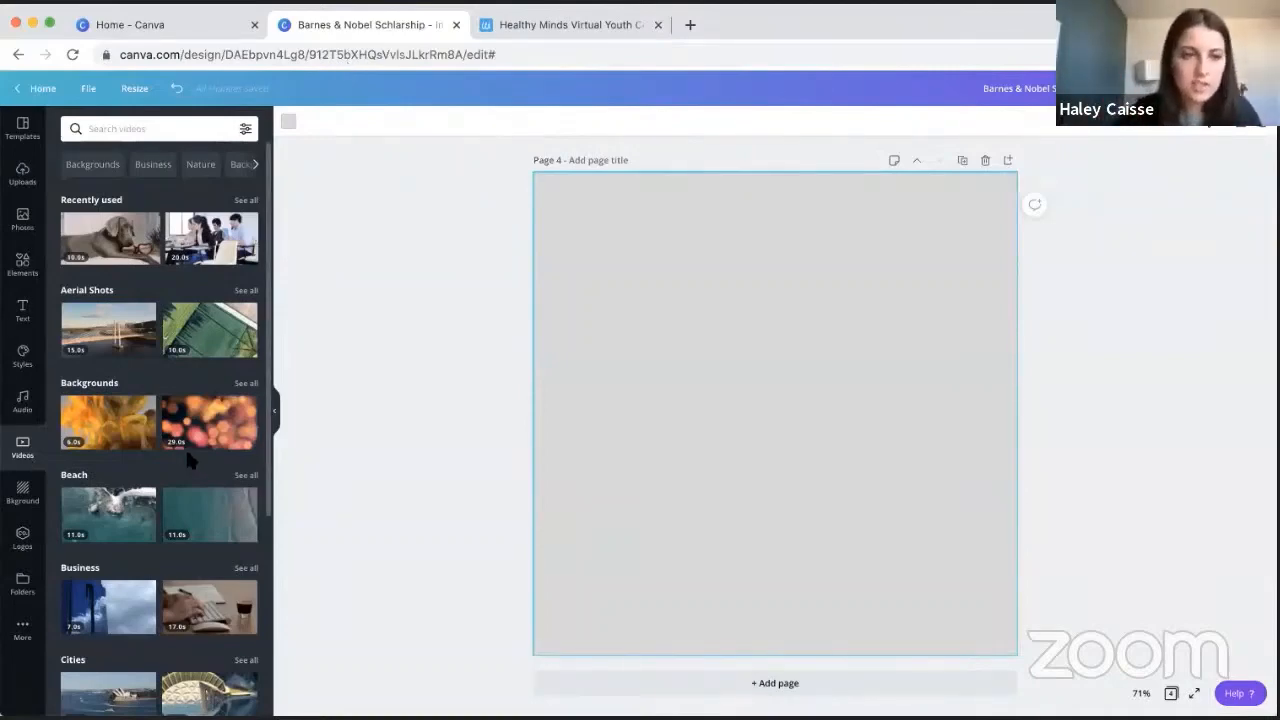
click(111, 247)
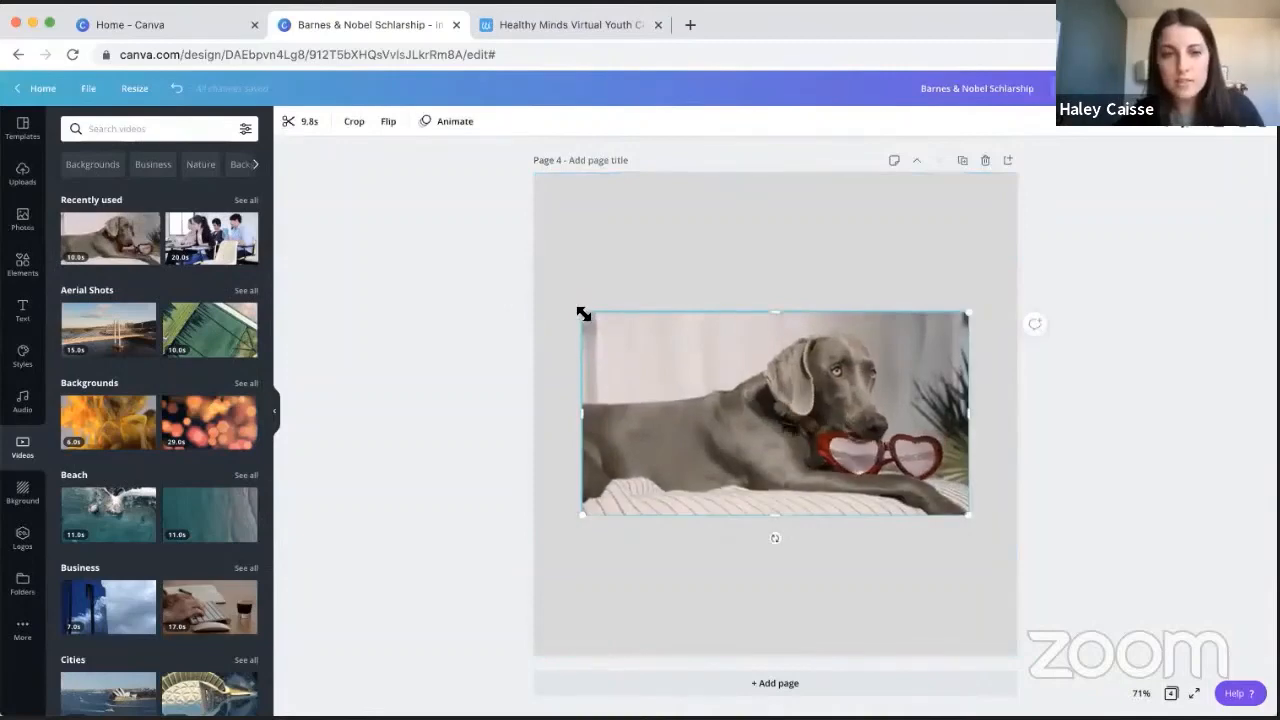
drag(583, 314, 333, 155)
drag(986, 529, 1222, 692)
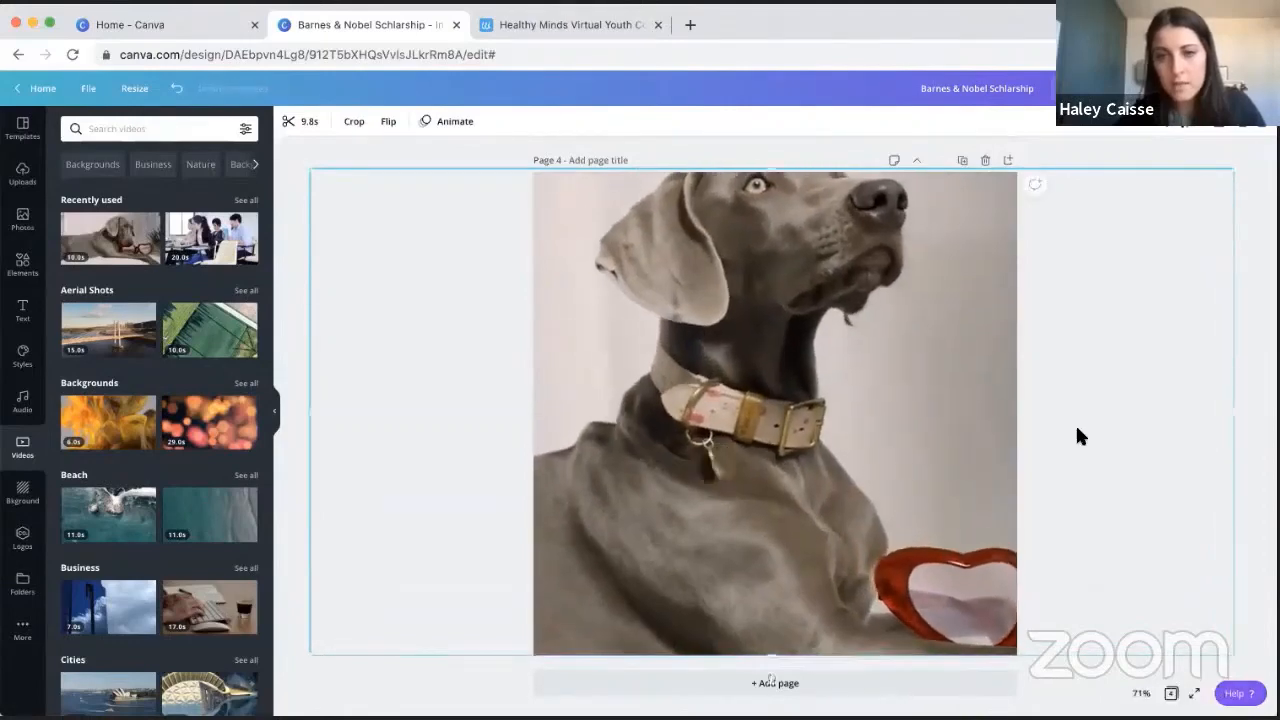
click(1255, 186)
- Reposition the dog video within its crop so the dog's head and more of the heart-shaped glasses are in frame
double_click(833, 340)
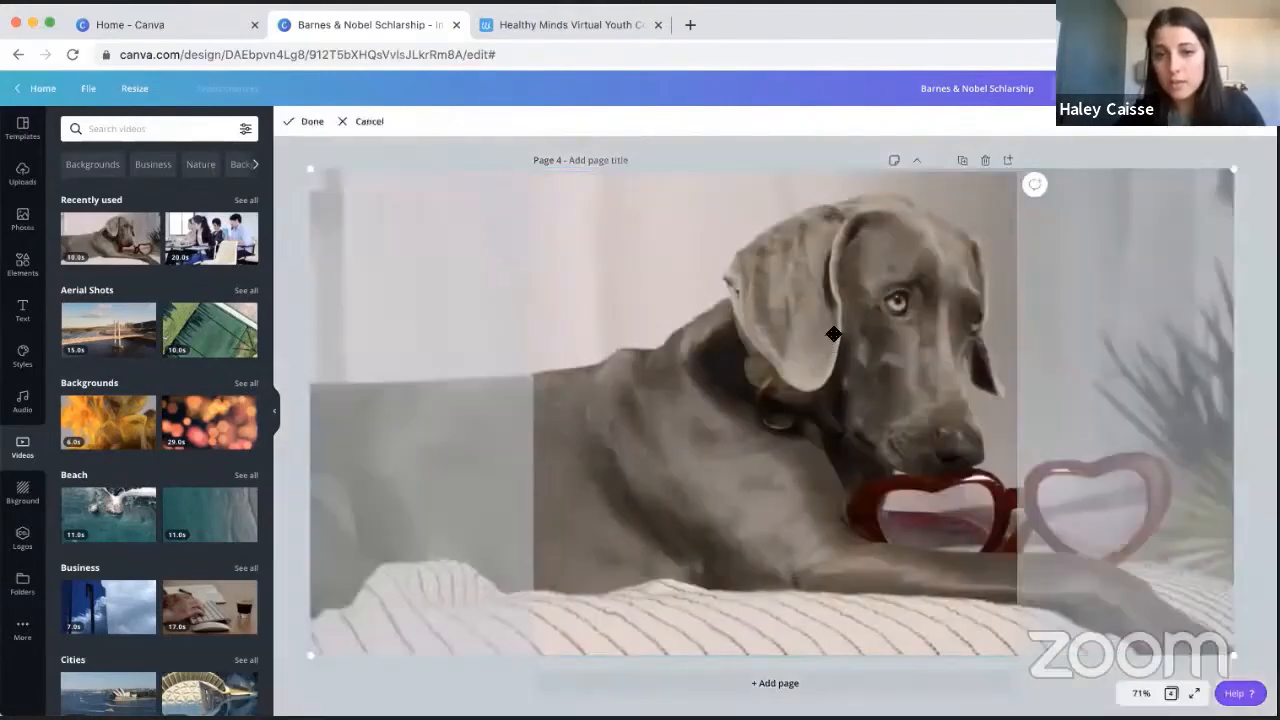
drag(622, 316, 689, 306)
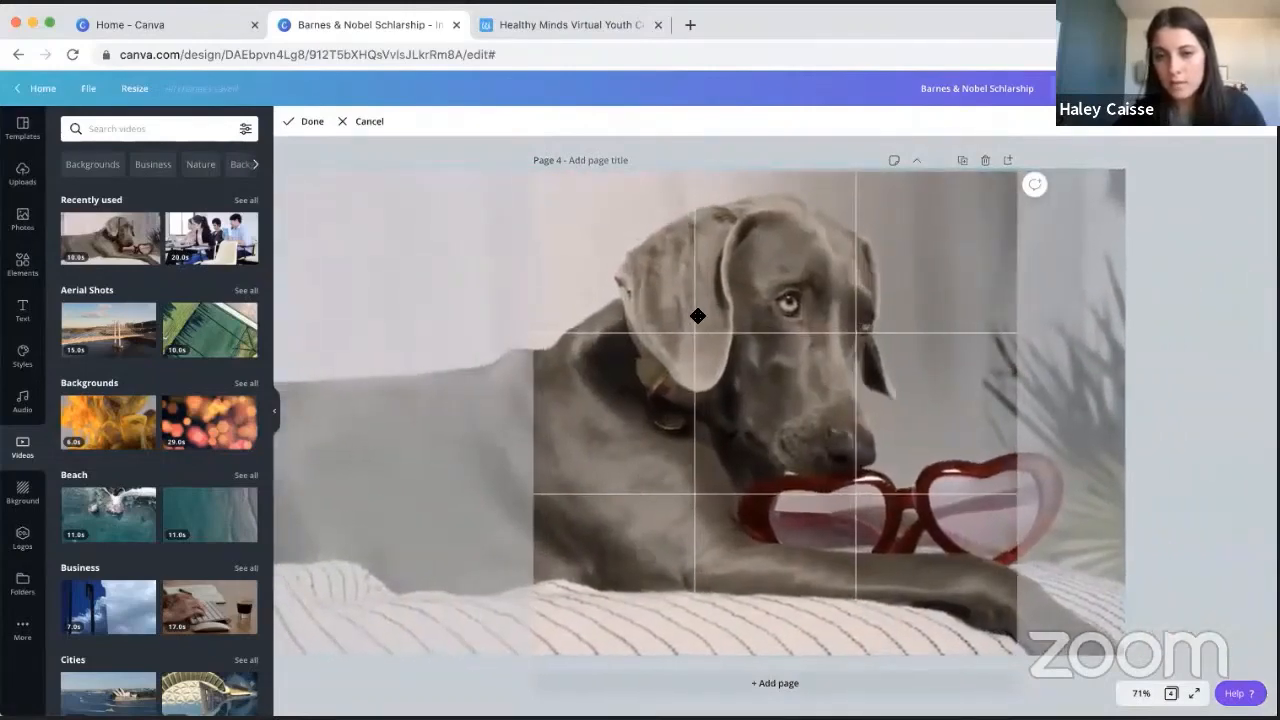
click(1223, 214)
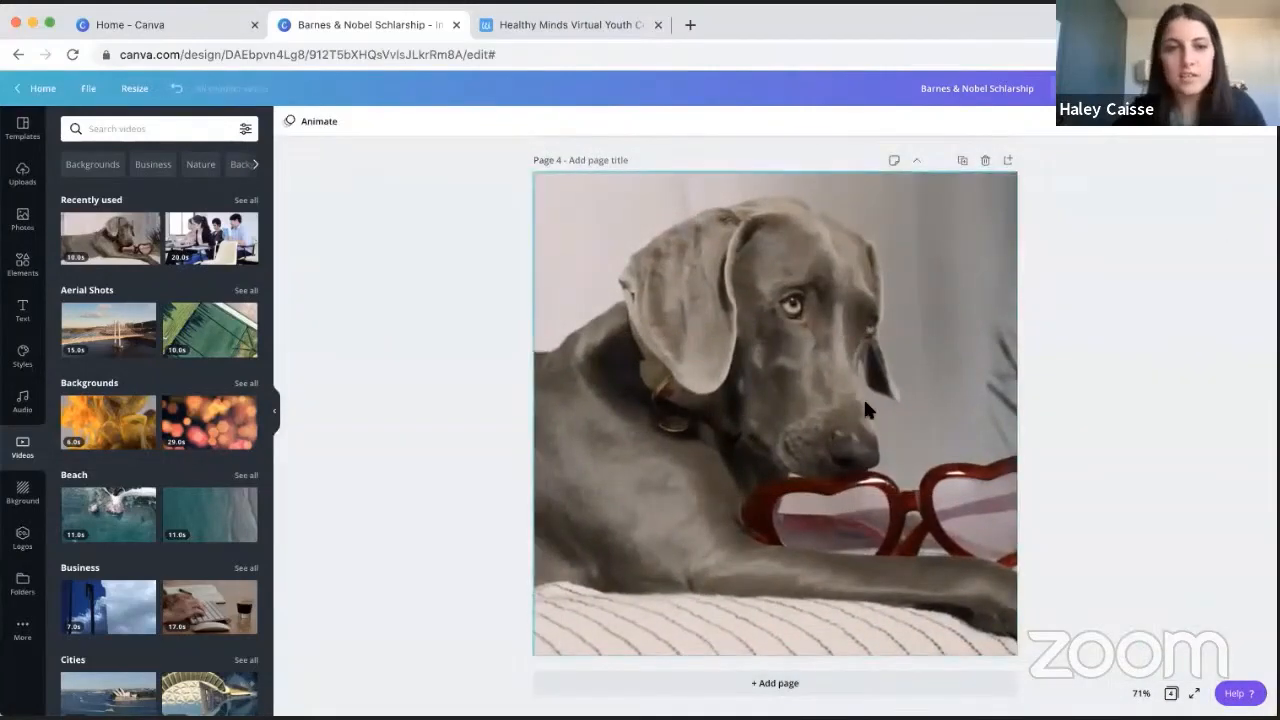
- Play the dog video on page 4 and browse the library of audio tracks
click(570, 330)
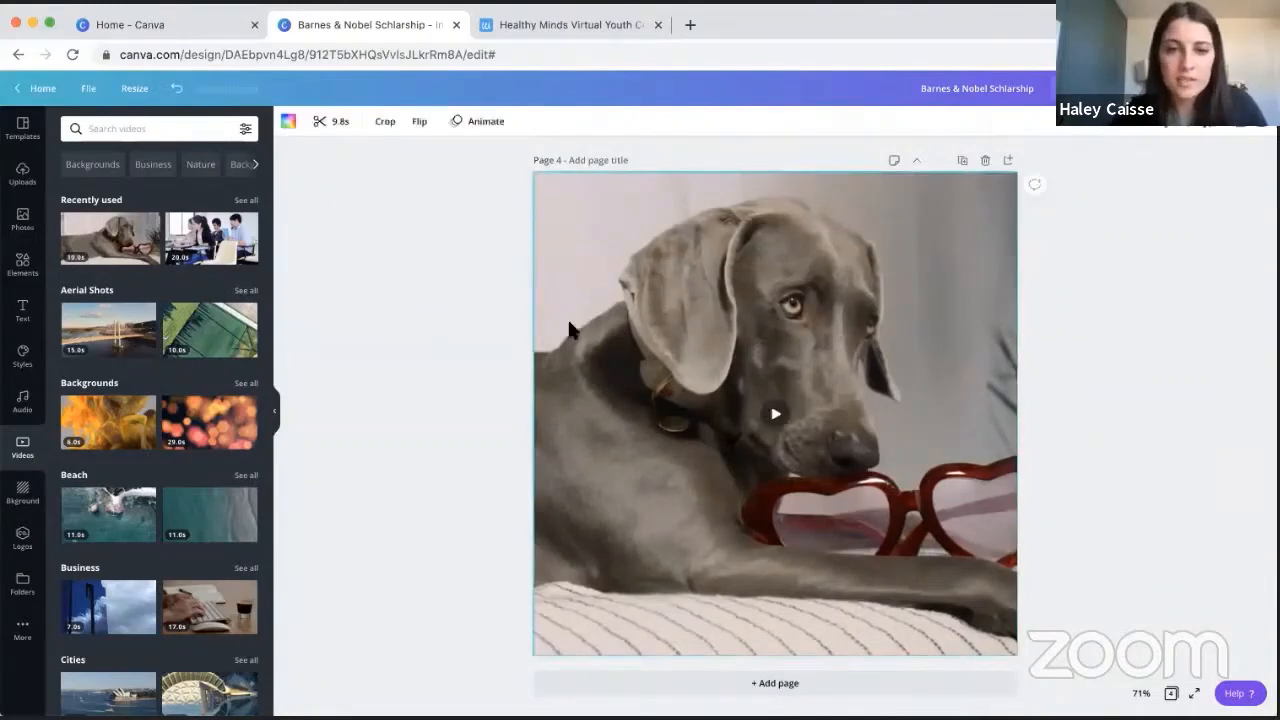
click(775, 413)
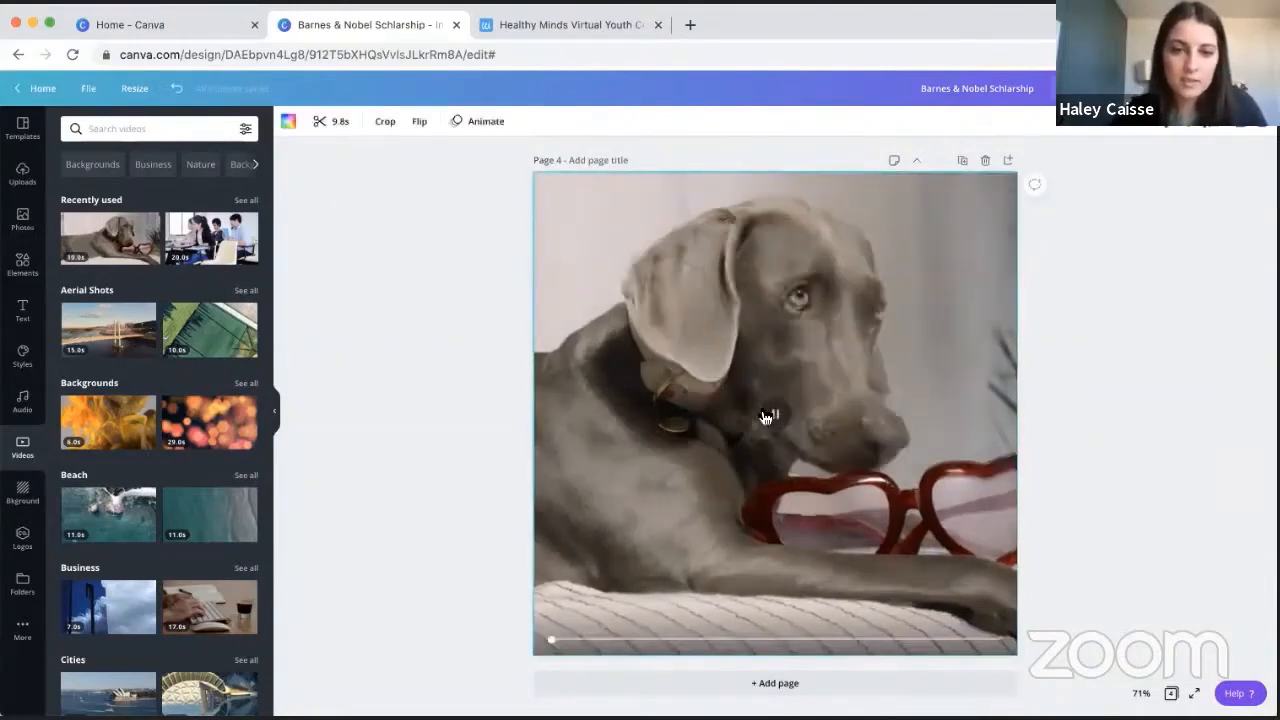
click(25, 415)
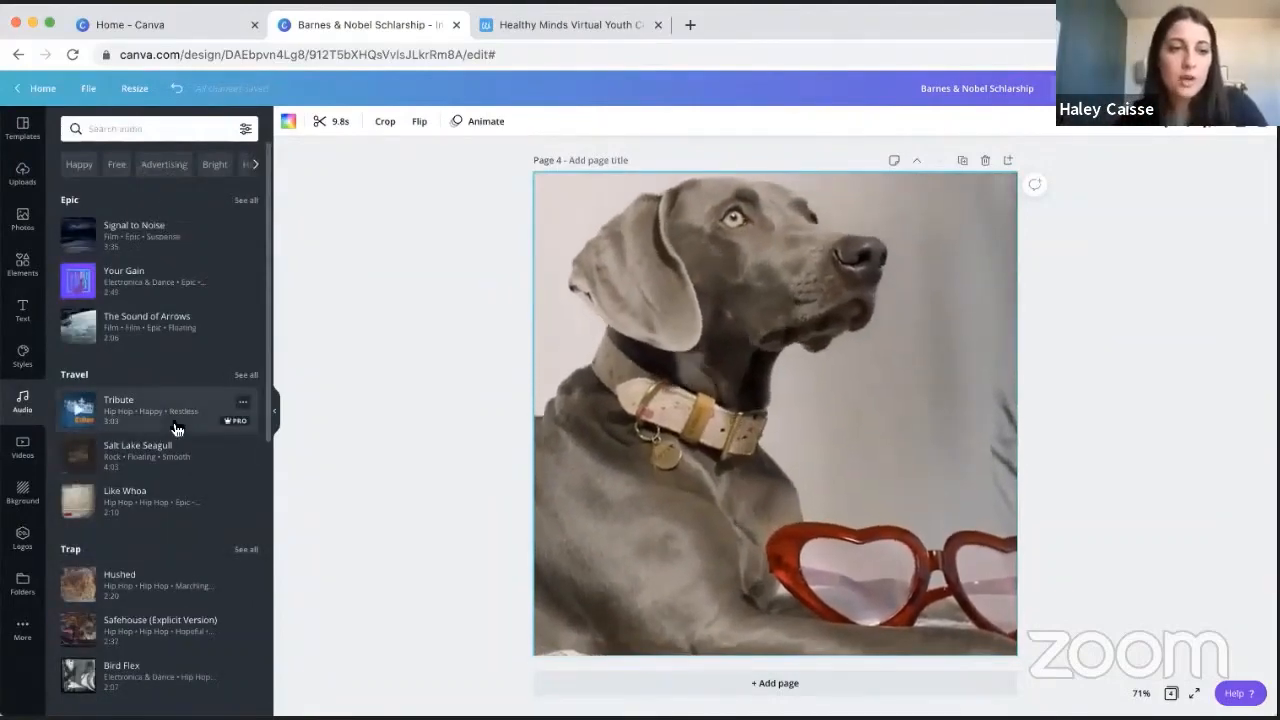
scroll(170, 430, down, 3)
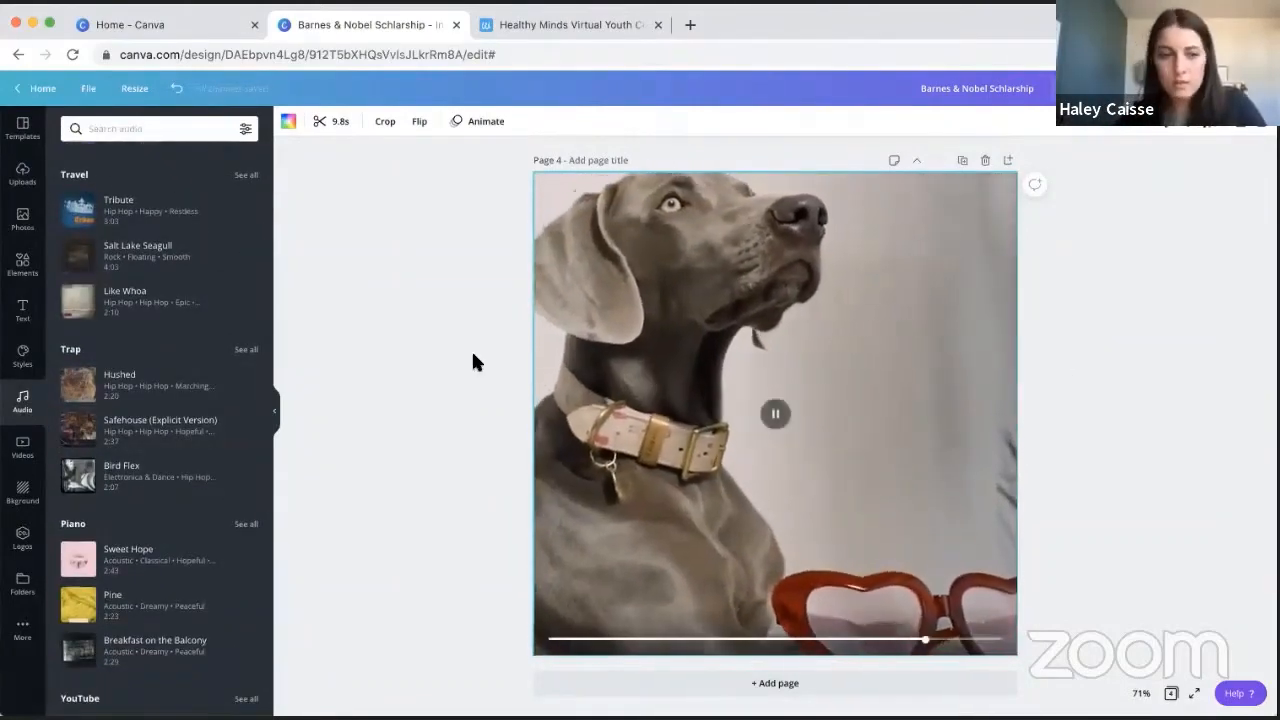
- Add a Valentine's Day greeting as a heading over the dog video and correct the spelling of "Valentine's"
click(22, 310)
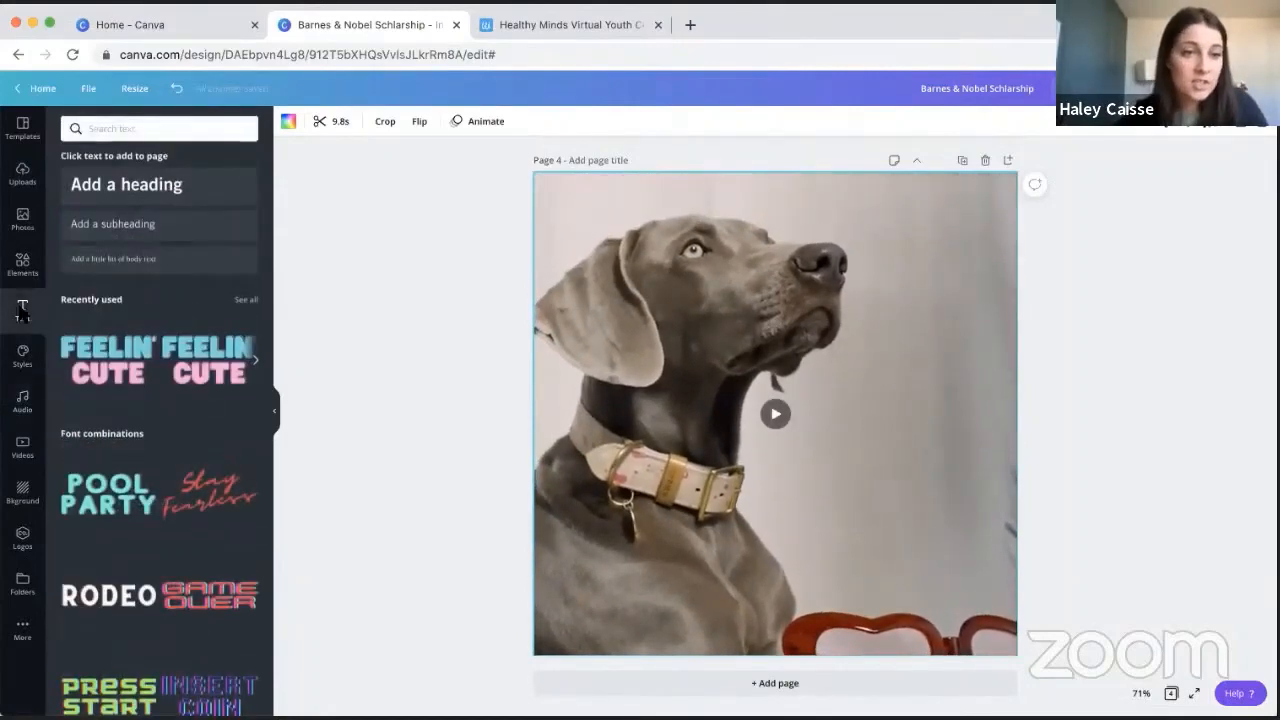
click(103, 184)
text(Hap)
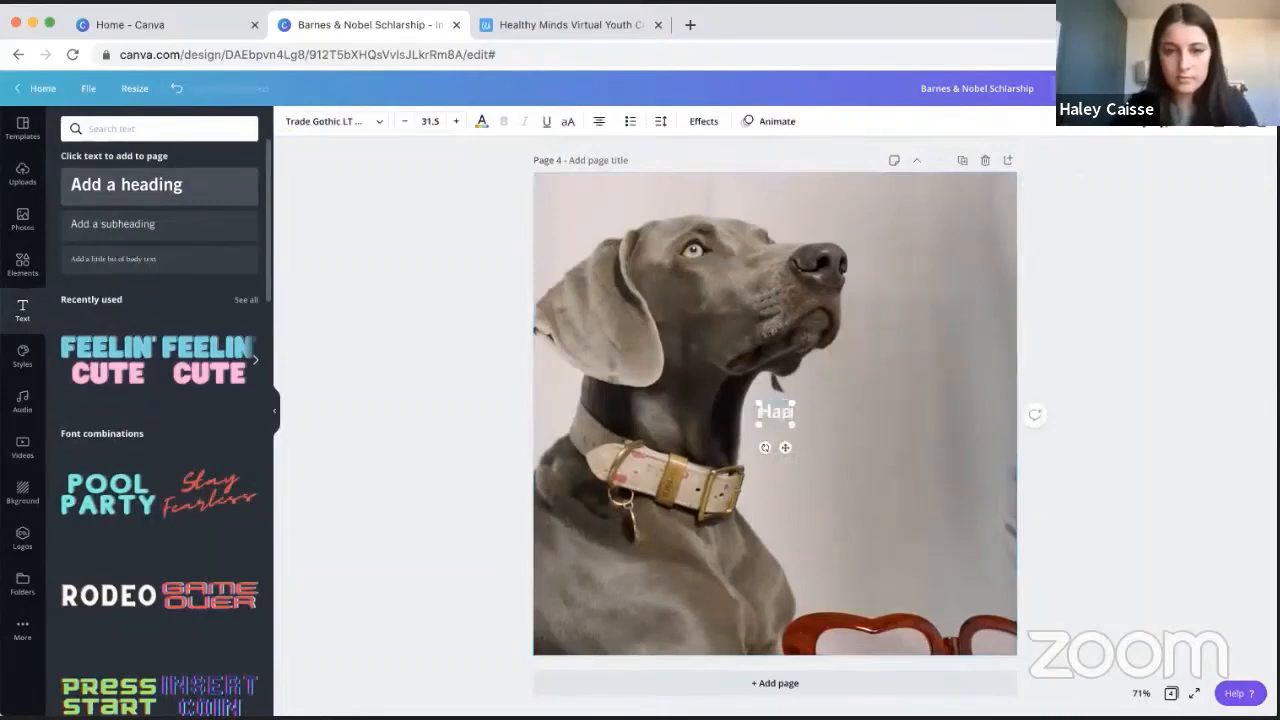
text(py Valntine)
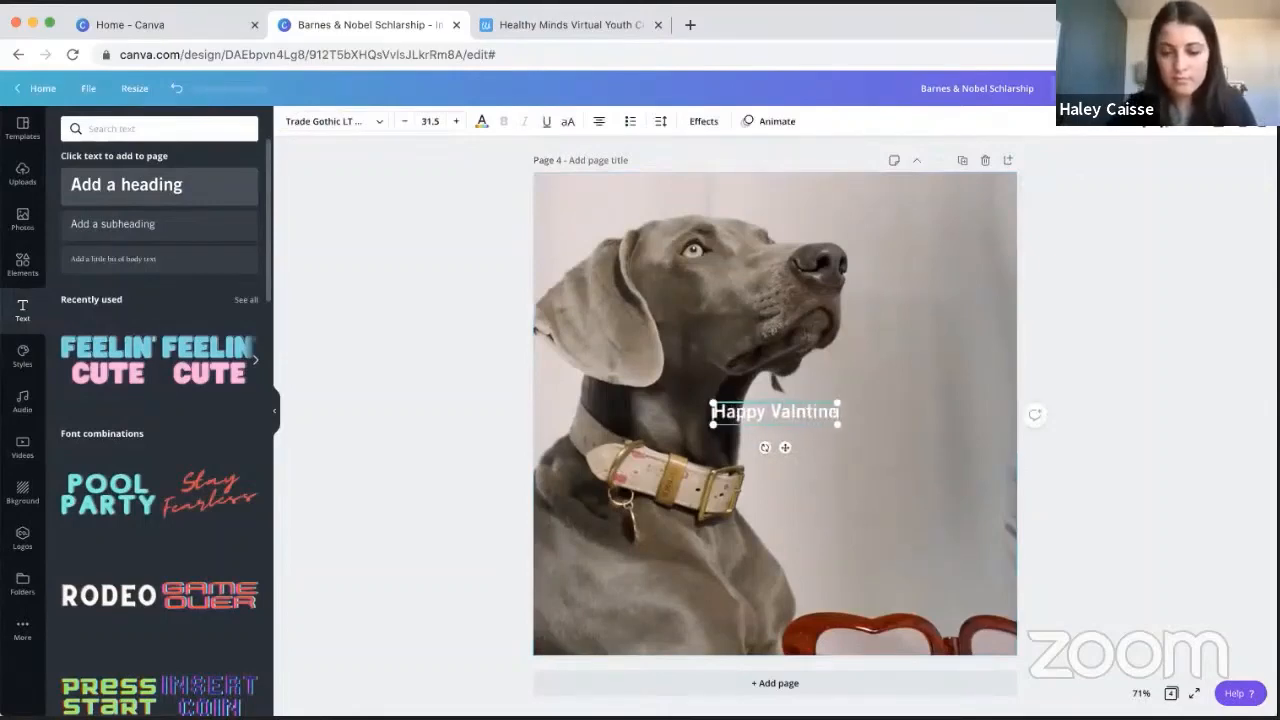
text('s Day!)
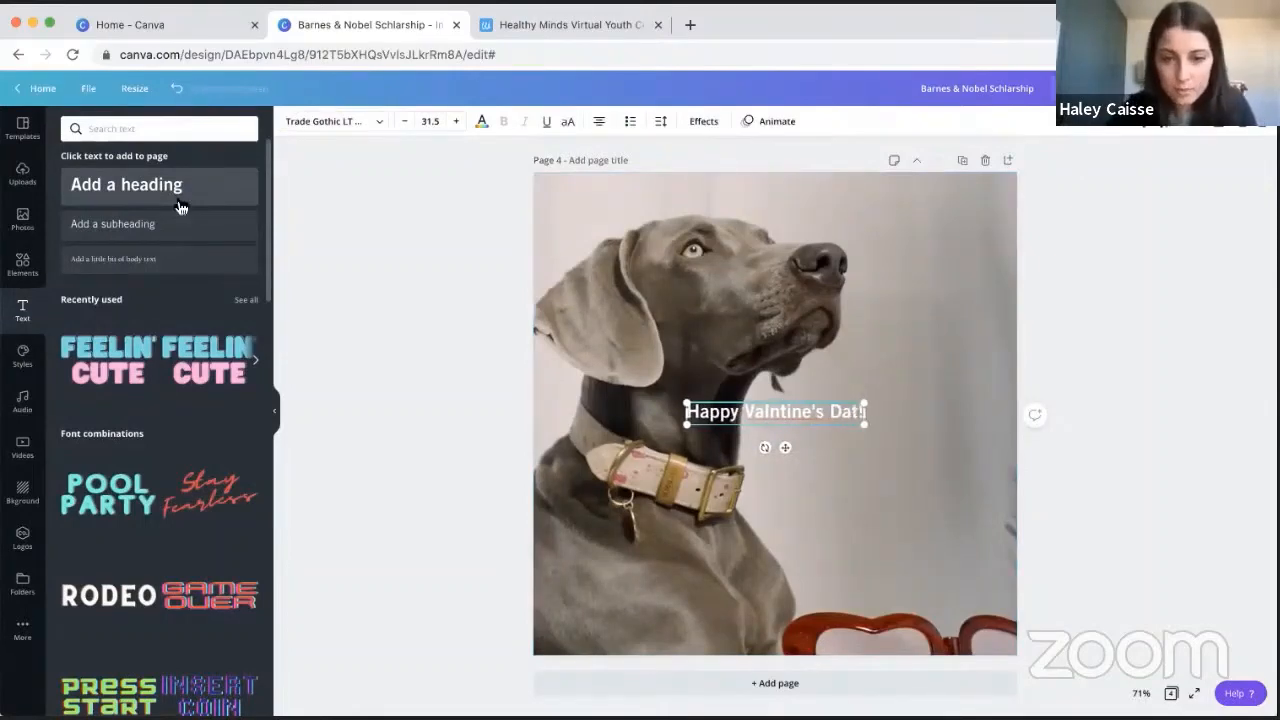
right_click(799, 403)
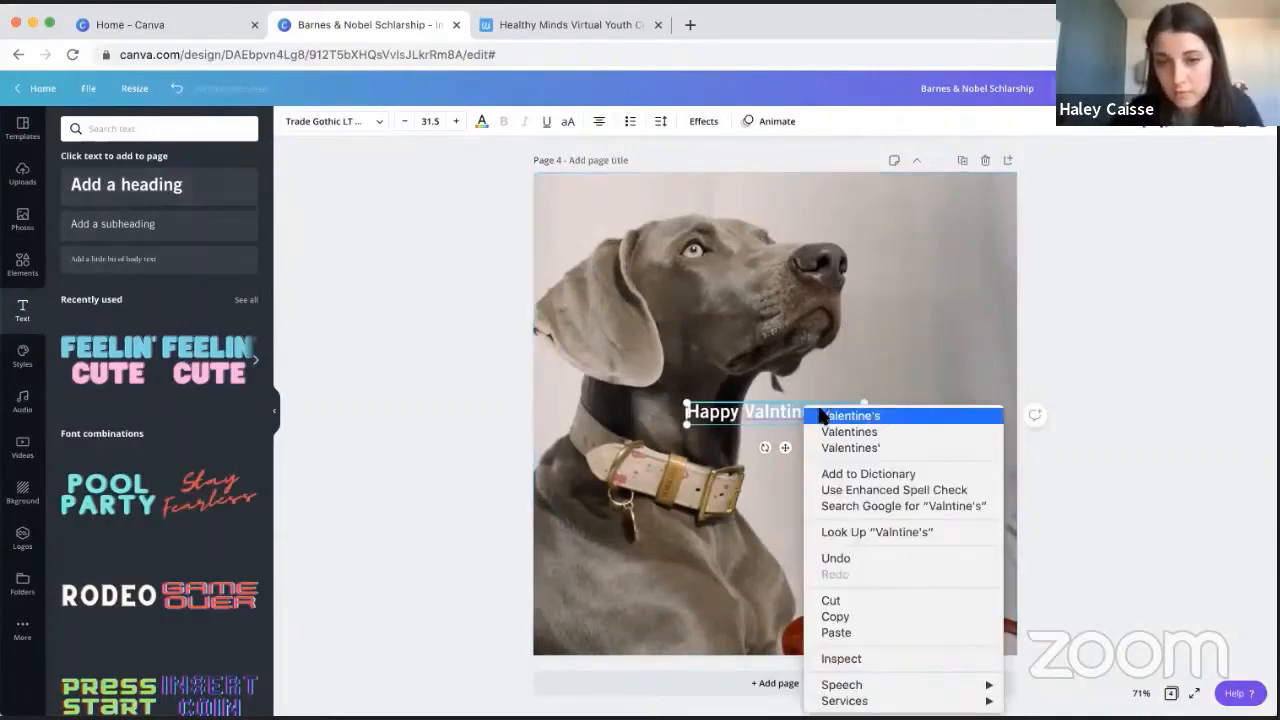
click(820, 412)
click(1108, 284)
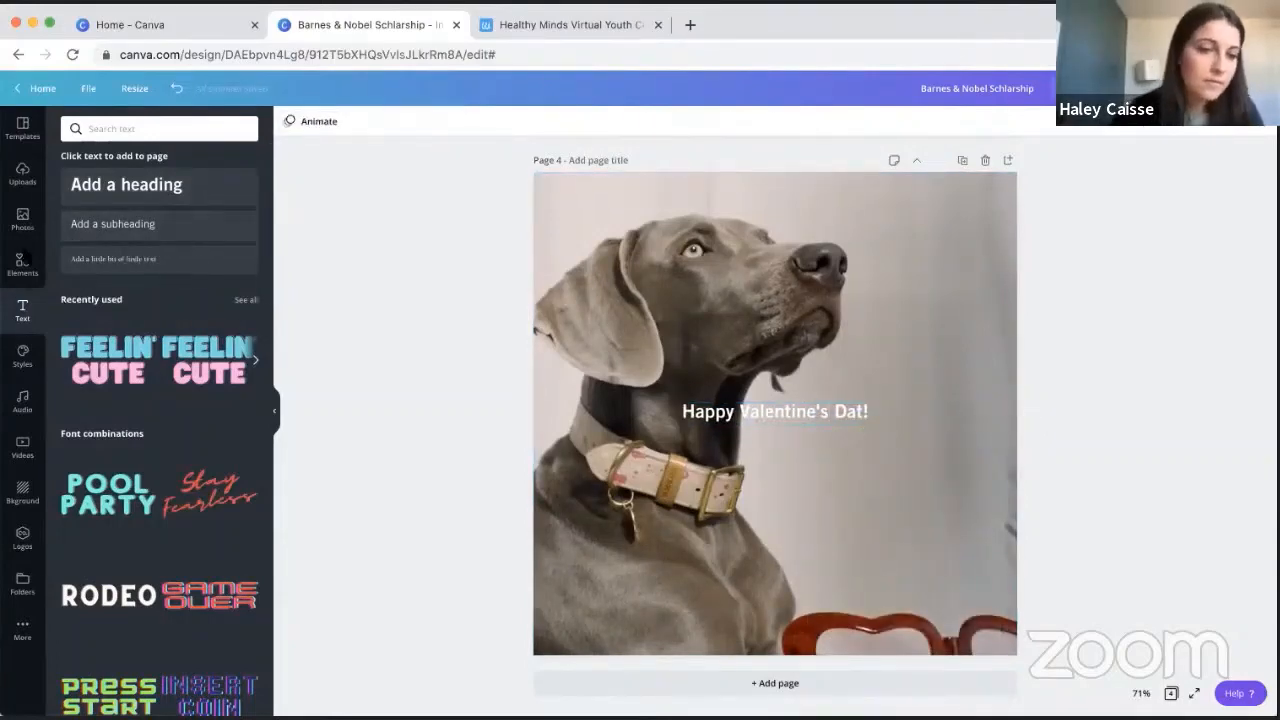
- Correct the last word of the greeting so the heading reads "Happy Valentine's Day!"
click(862, 411)
click(861, 411)
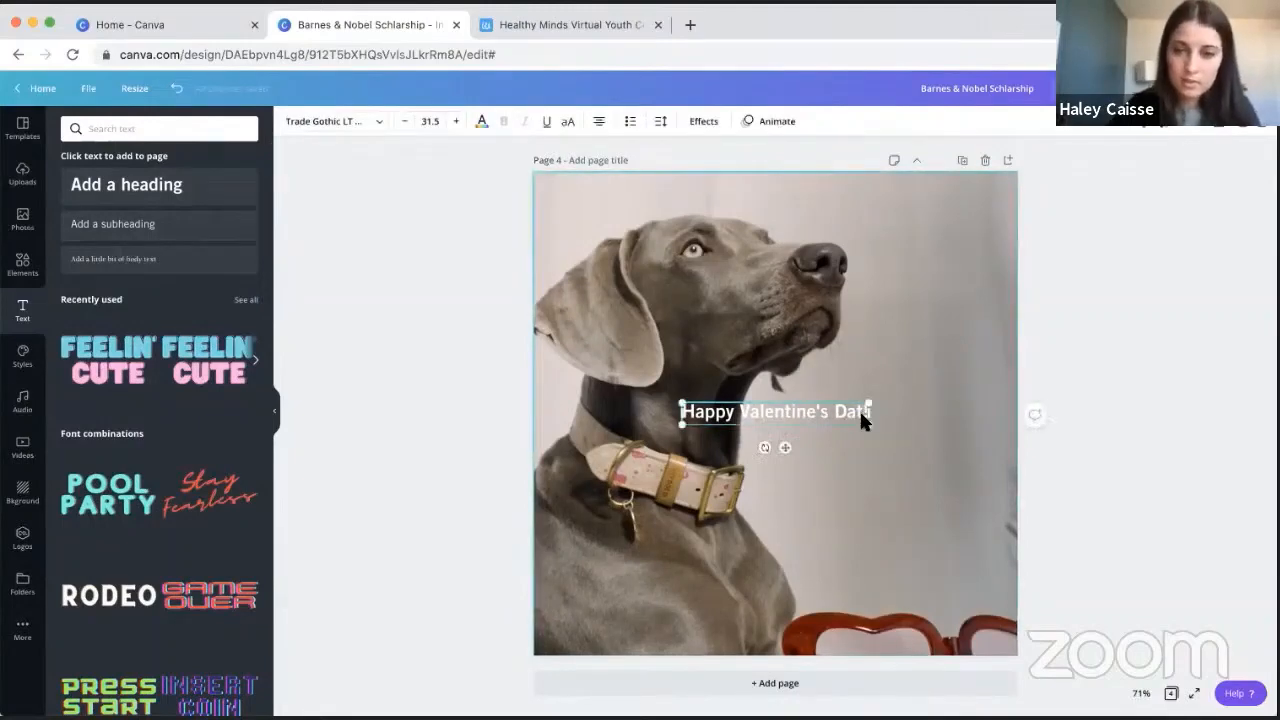
key(BackSpace)
text(y!)
click(1112, 349)
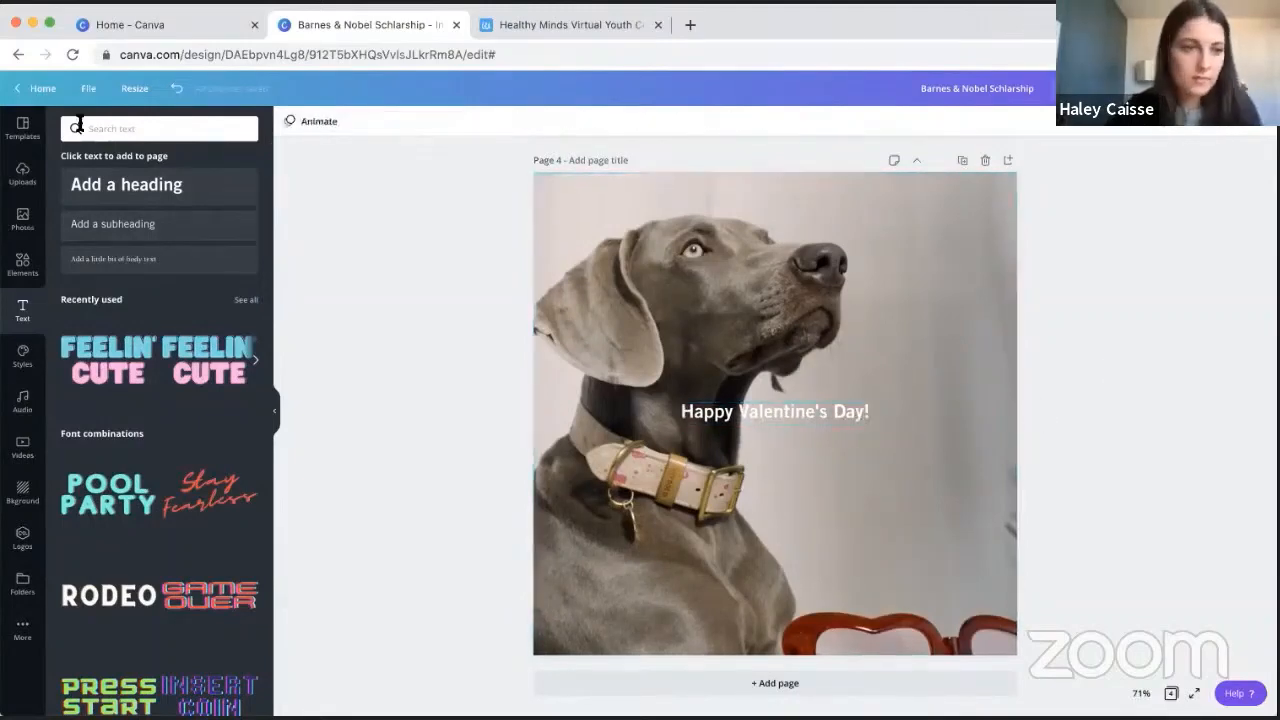
- Add the leafy branch sticker to the page and delete it again
click(22, 263)
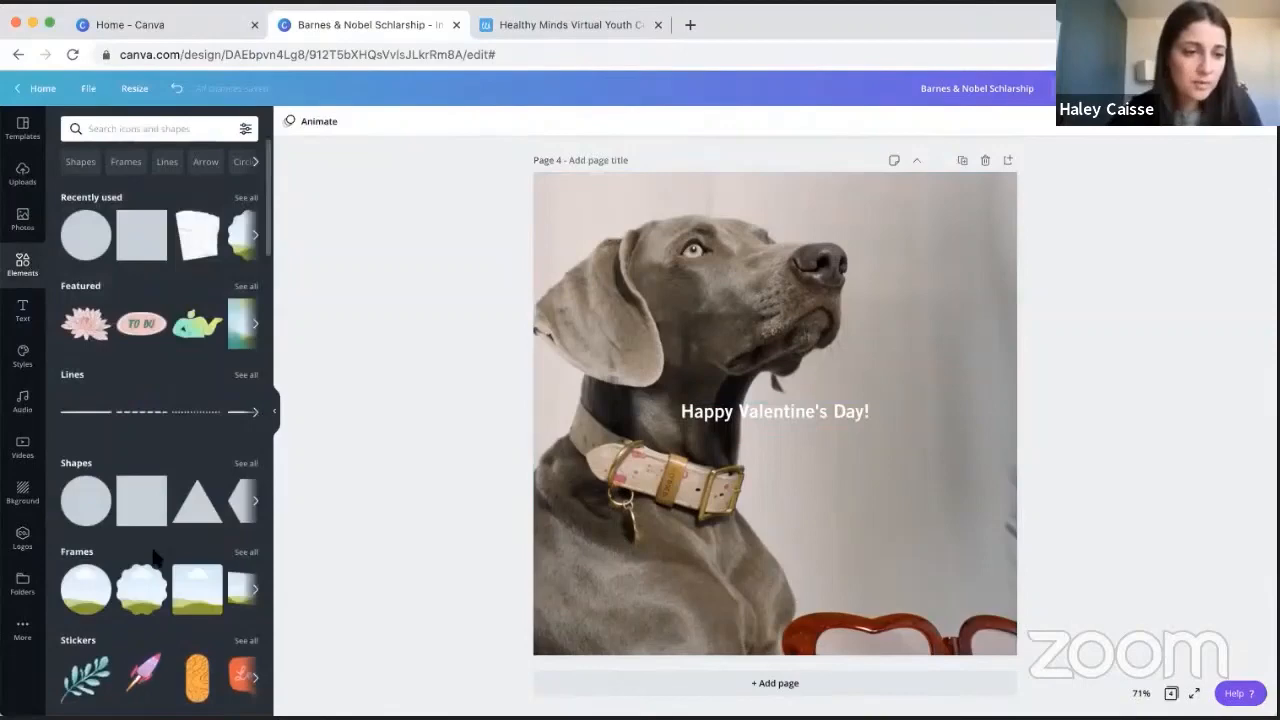
click(86, 677)
key(Delete)
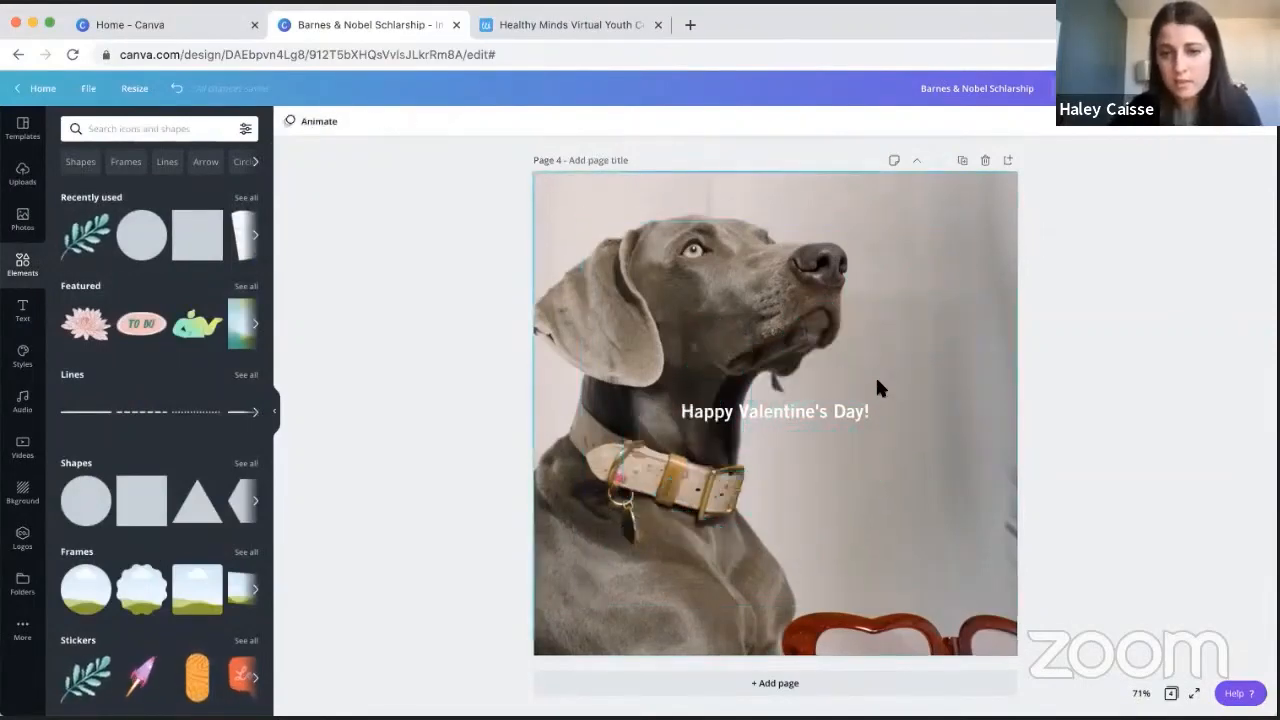
- Narrow the "Happy Valentine's Day!" text box so it wraps onto three lines, and play the dog video behind it
click(861, 411)
drag(870, 412, 785, 426)
click(893, 304)
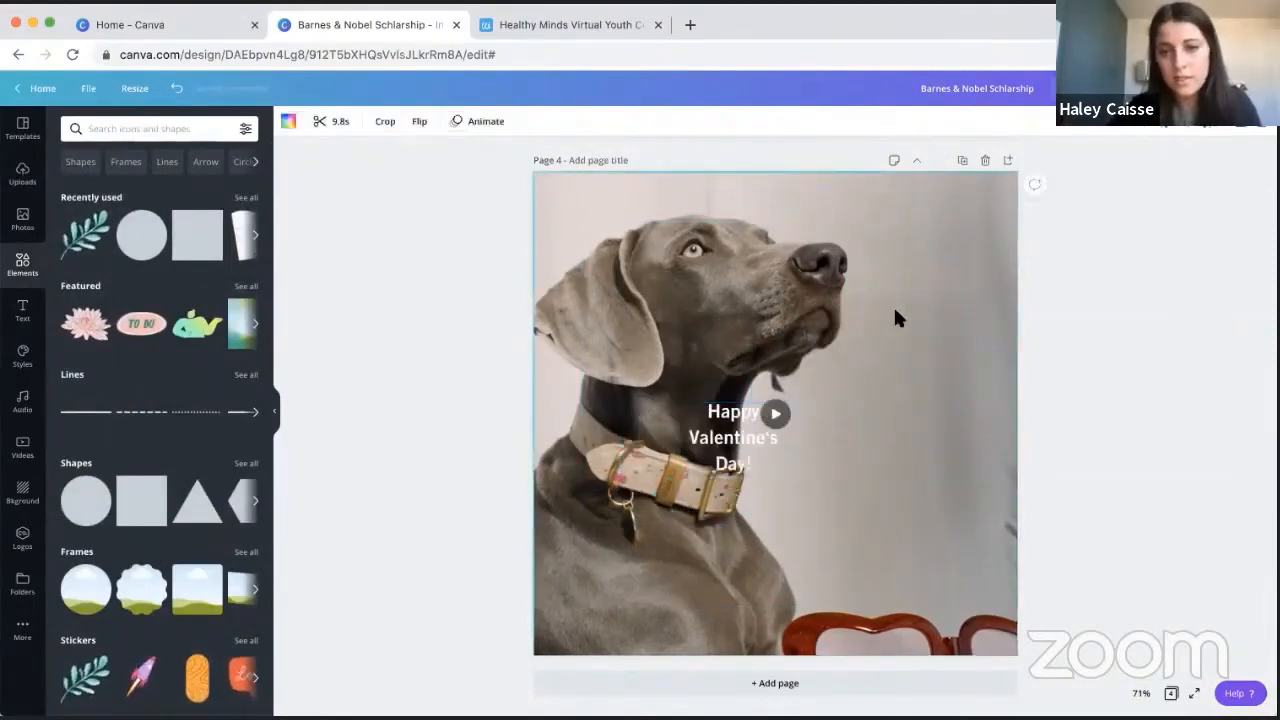
click(773, 414)
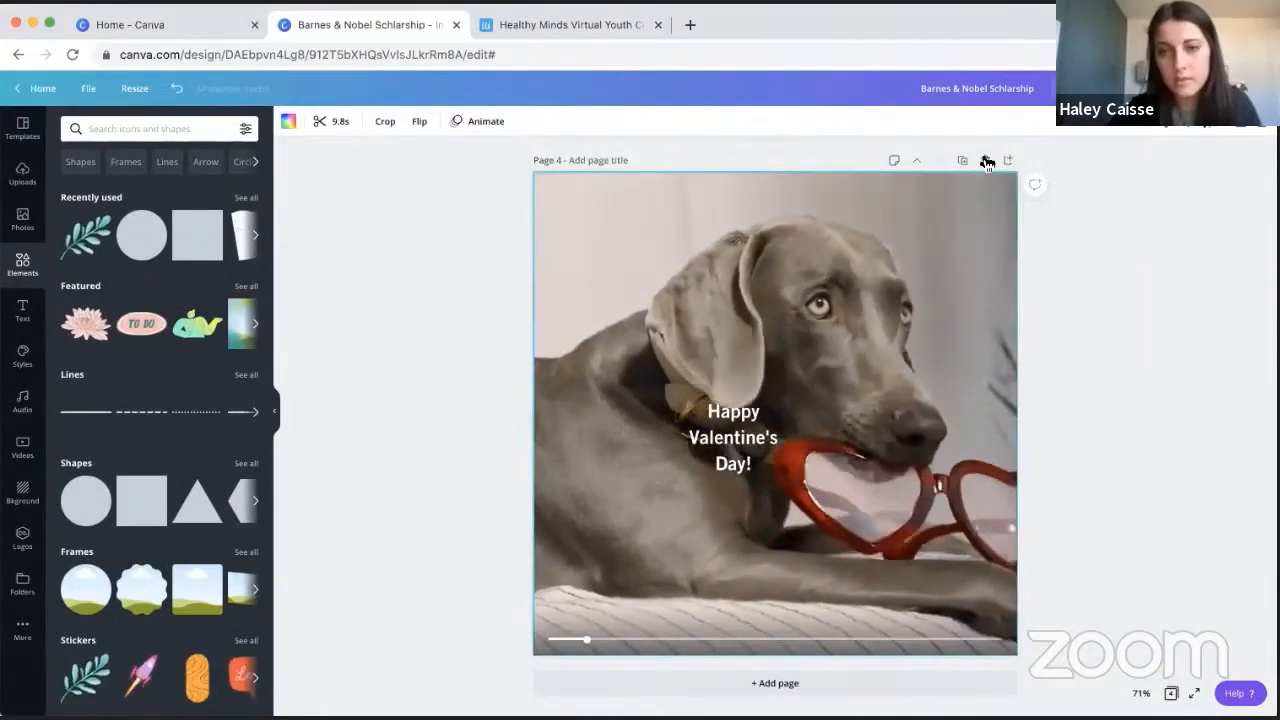
- Replace the dog video page with a blank page 4 and browse the background library by category
click(984, 160)
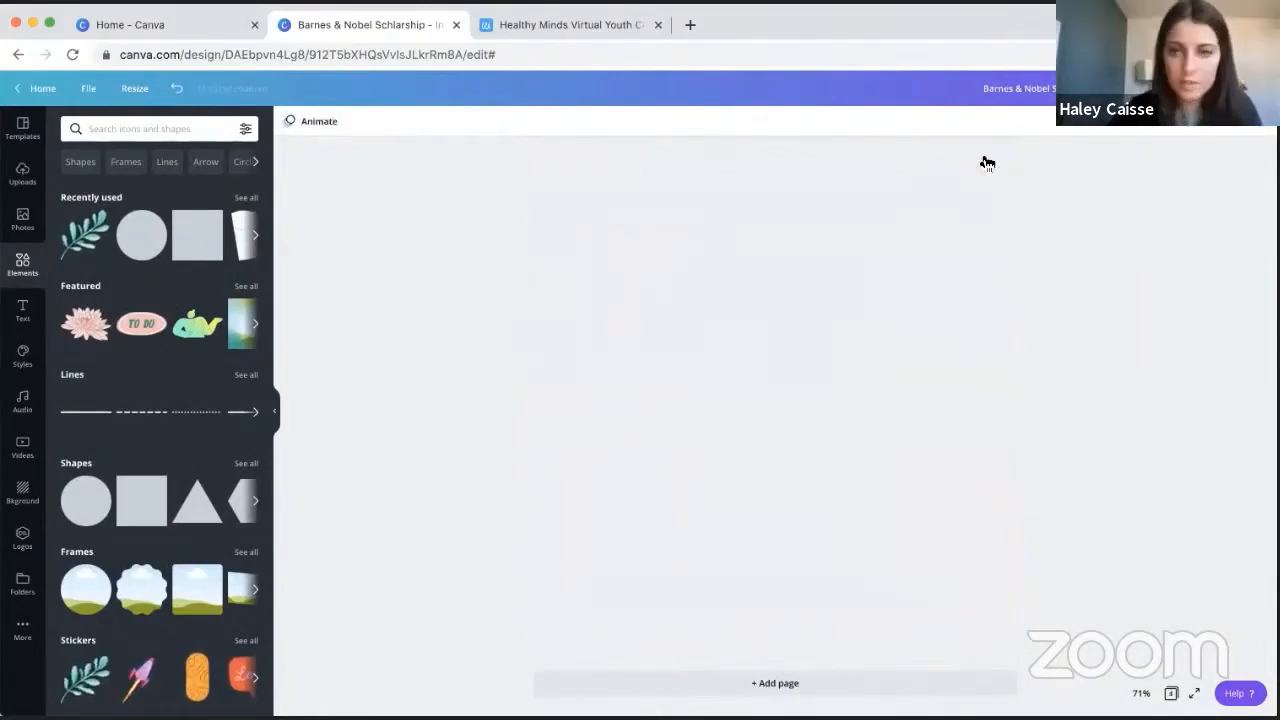
click(22, 492)
scroll(133, 416, down, 2)
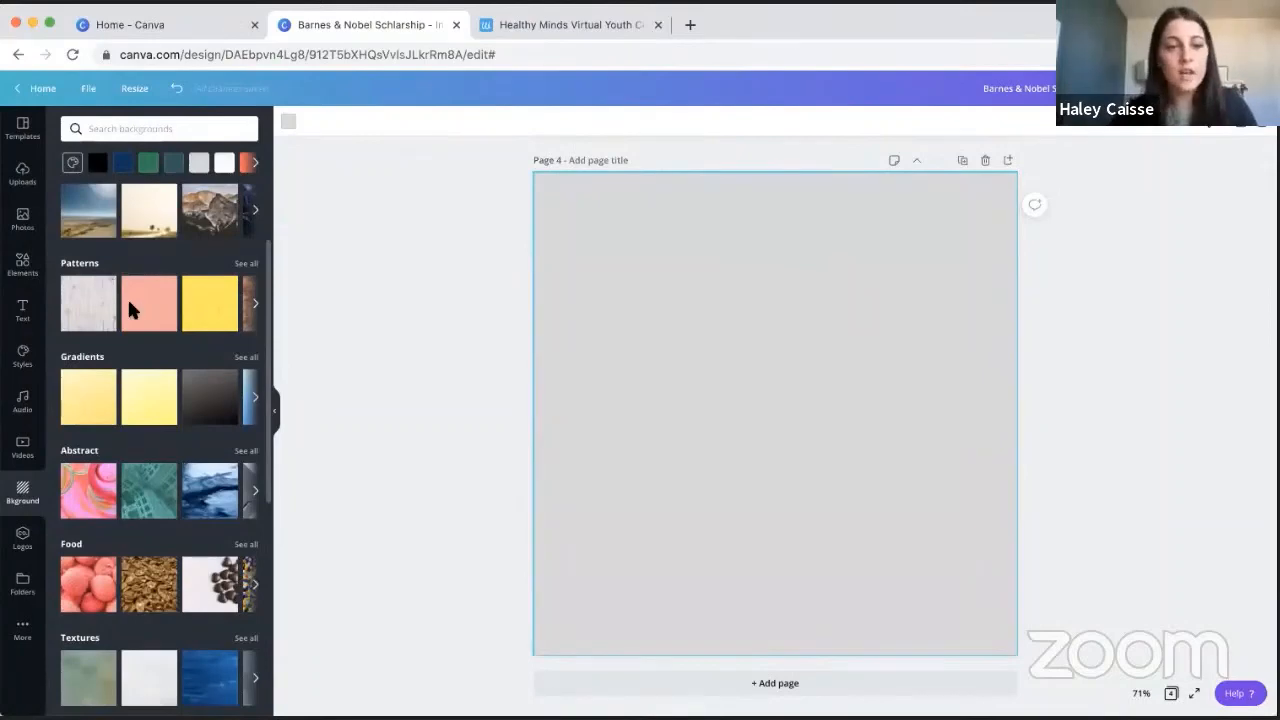
scroll(127, 297, down, 1)
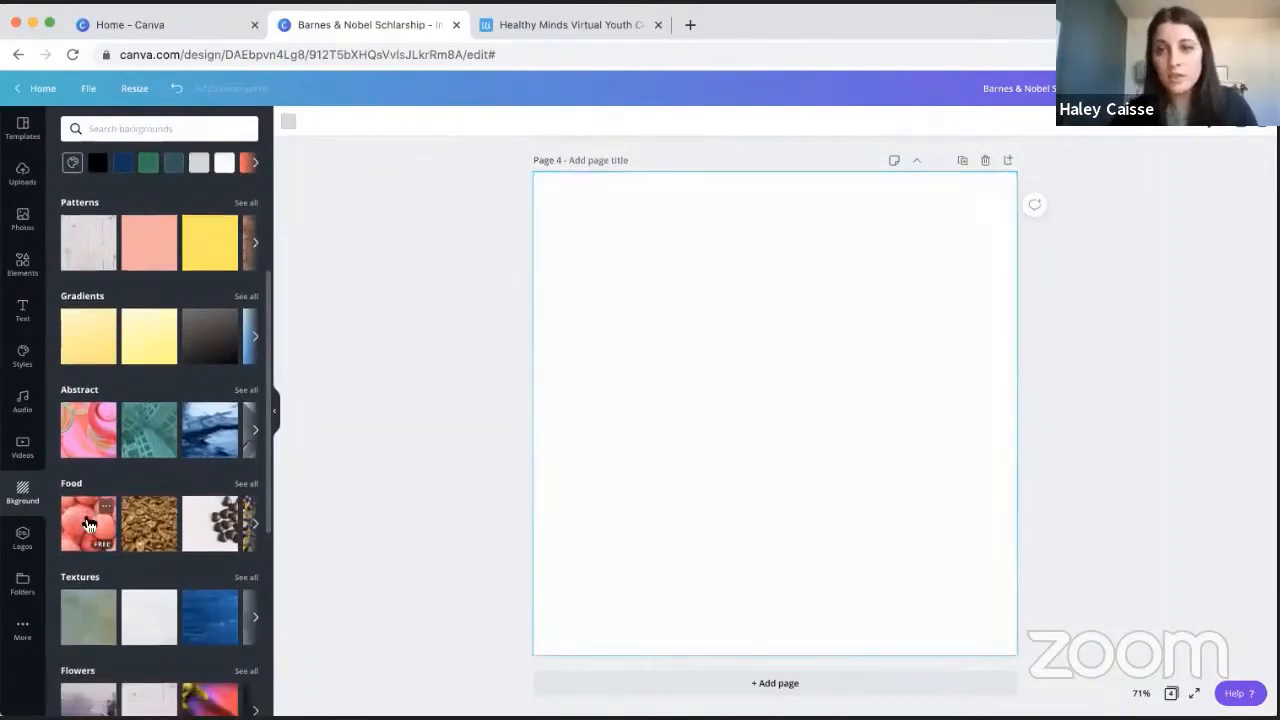
- Apply the pink lychee photo from the Food backgrounds to page 4, and replace it with the pecan photo
click(88, 523)
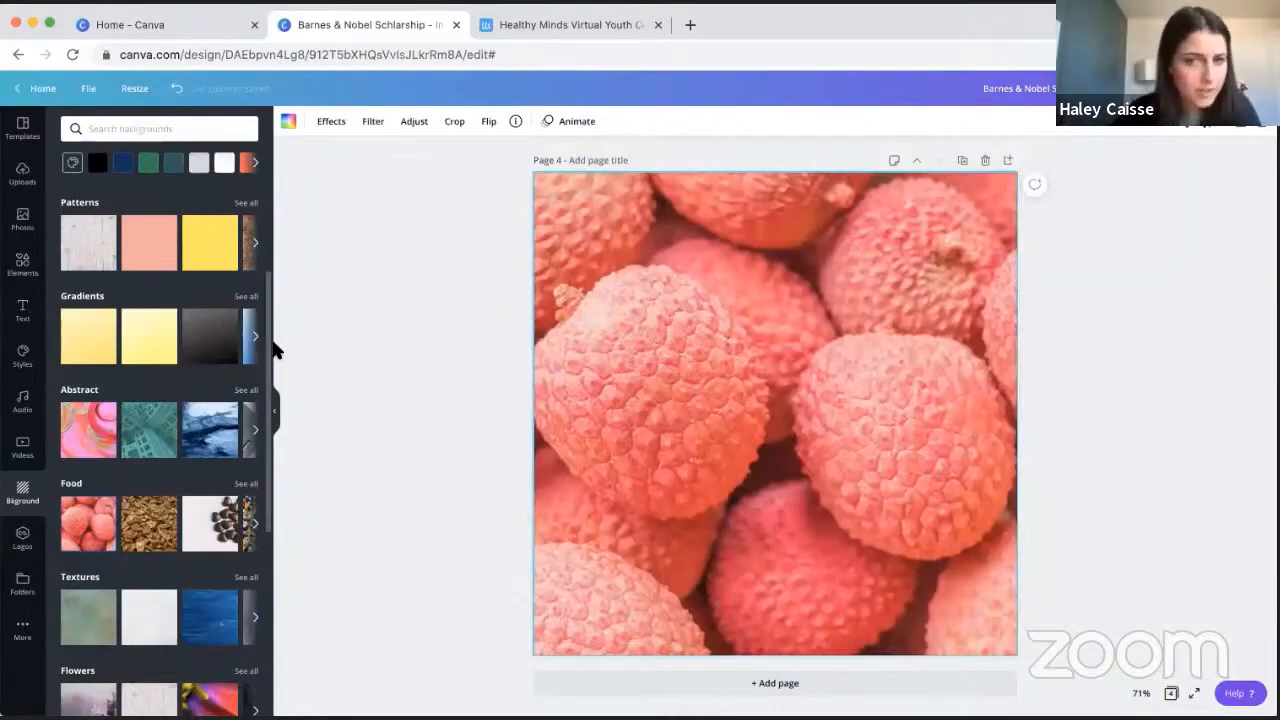
scroll(188, 385, down, 3)
click(153, 412)
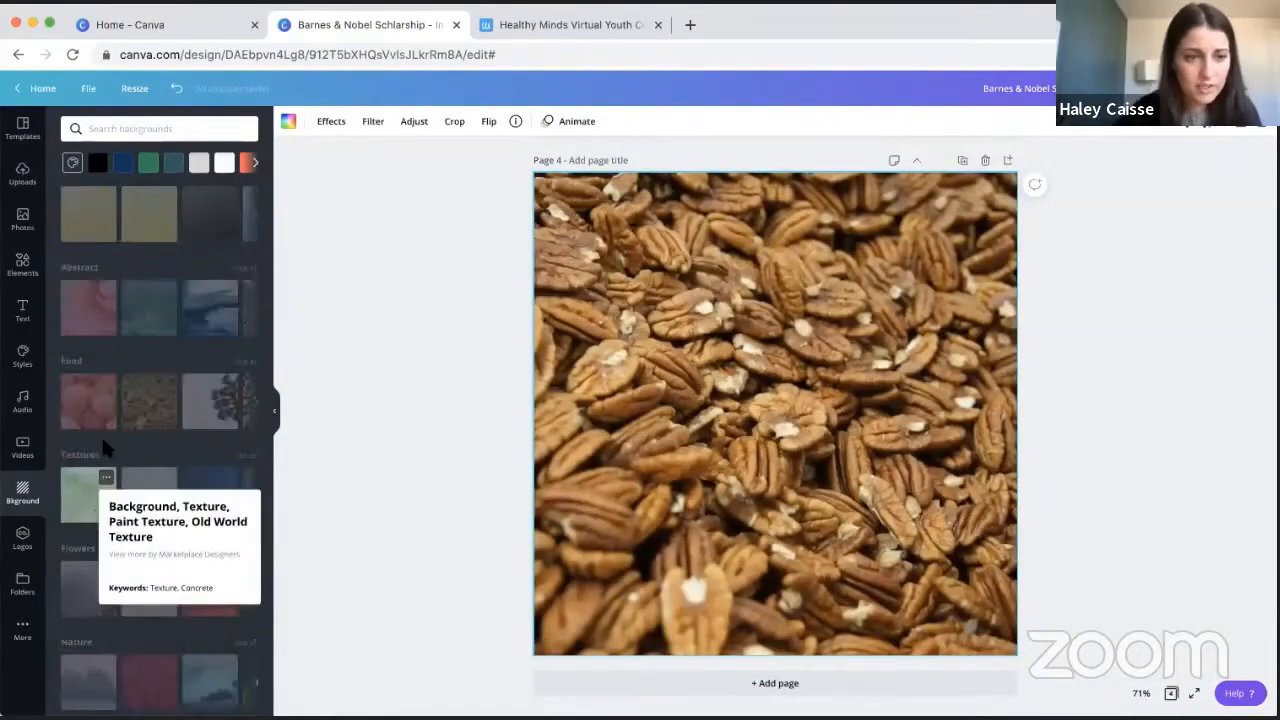
- Try the green paint texture from Textures as page 4's background, and replace it with the lavender photo from Flowers
click(78, 605)
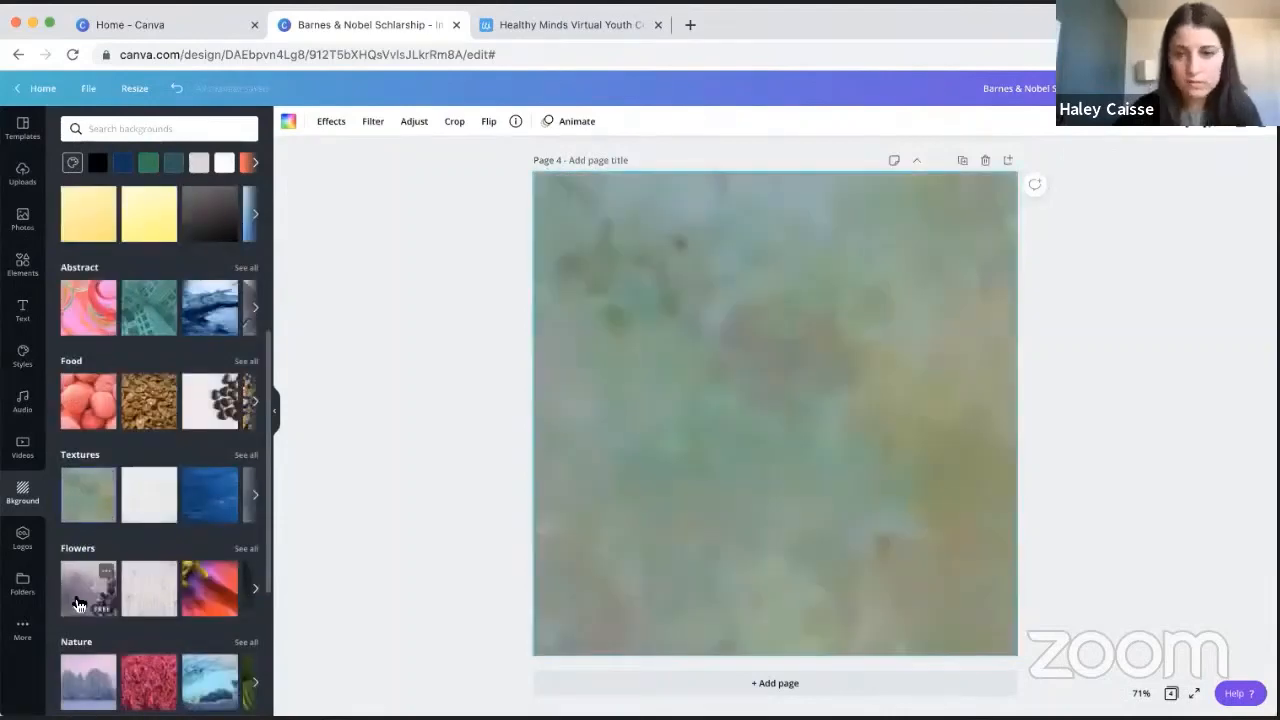
click(79, 605)
click(253, 591)
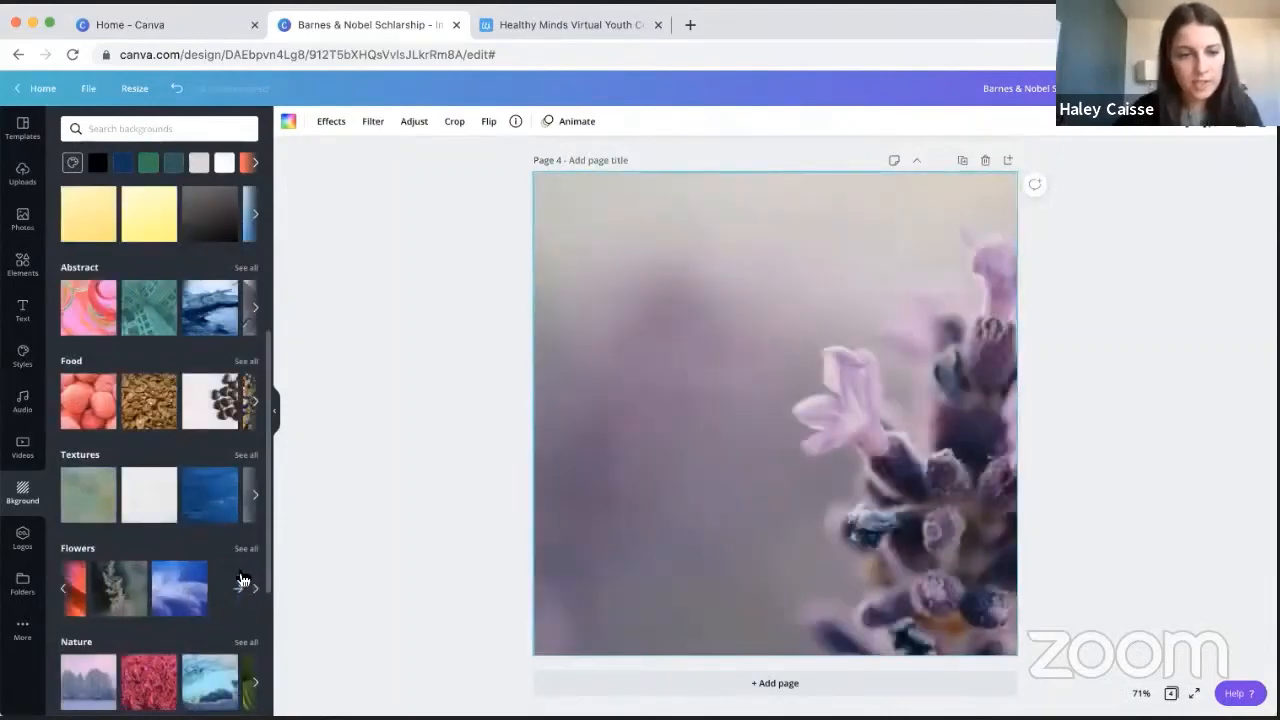
scroll(120, 549, down, 3)
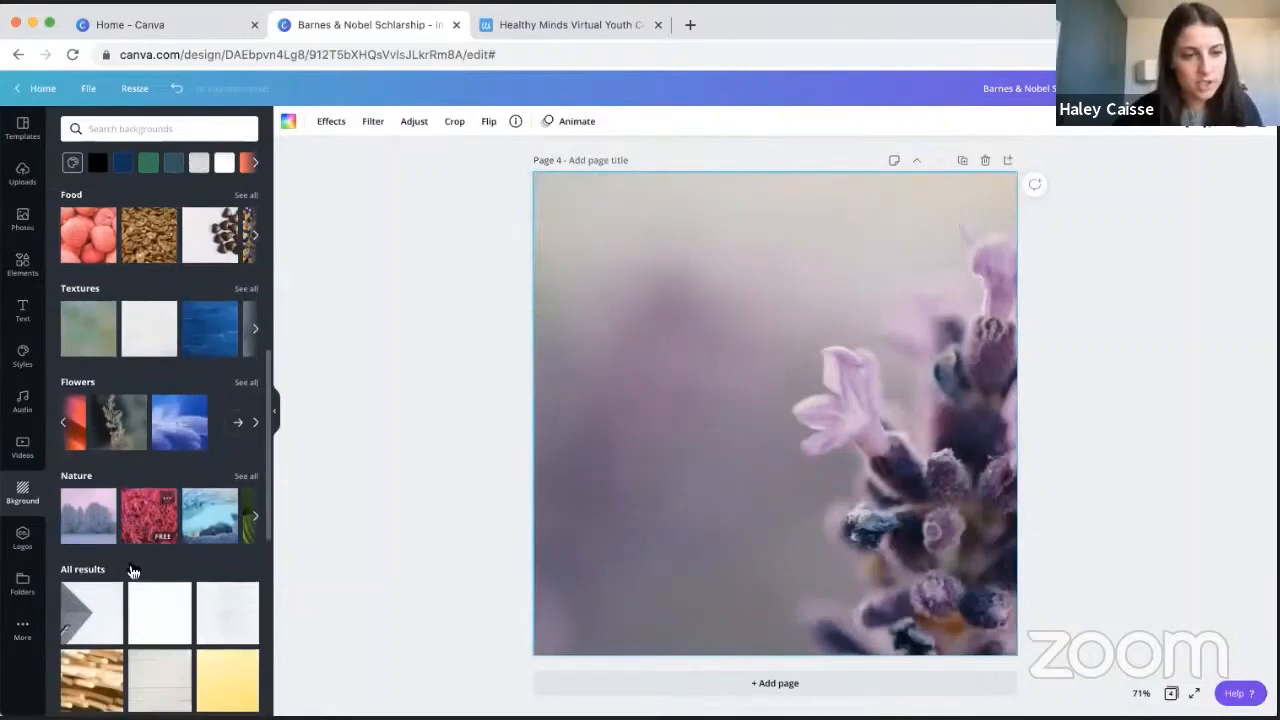
- Try the blurred golden lights background on page 4, and replace it with the pink swirl image from the Abstract category
click(90, 688)
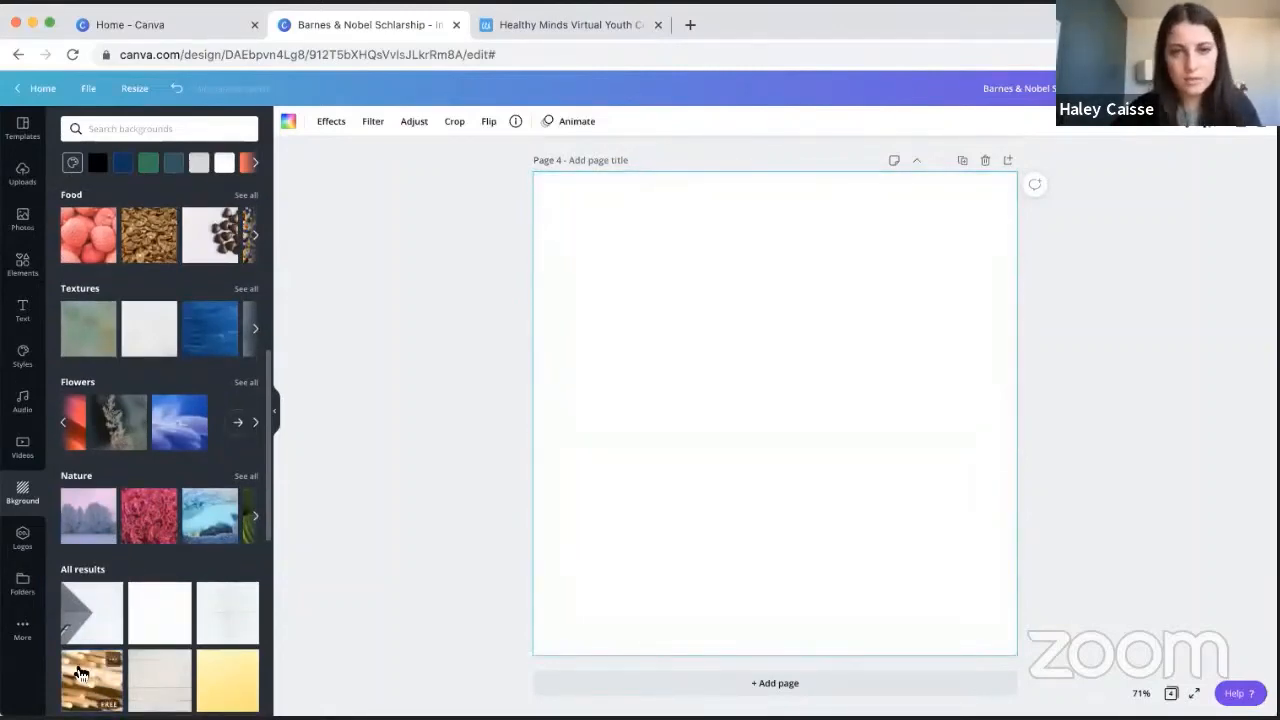
scroll(110, 415, up, 3)
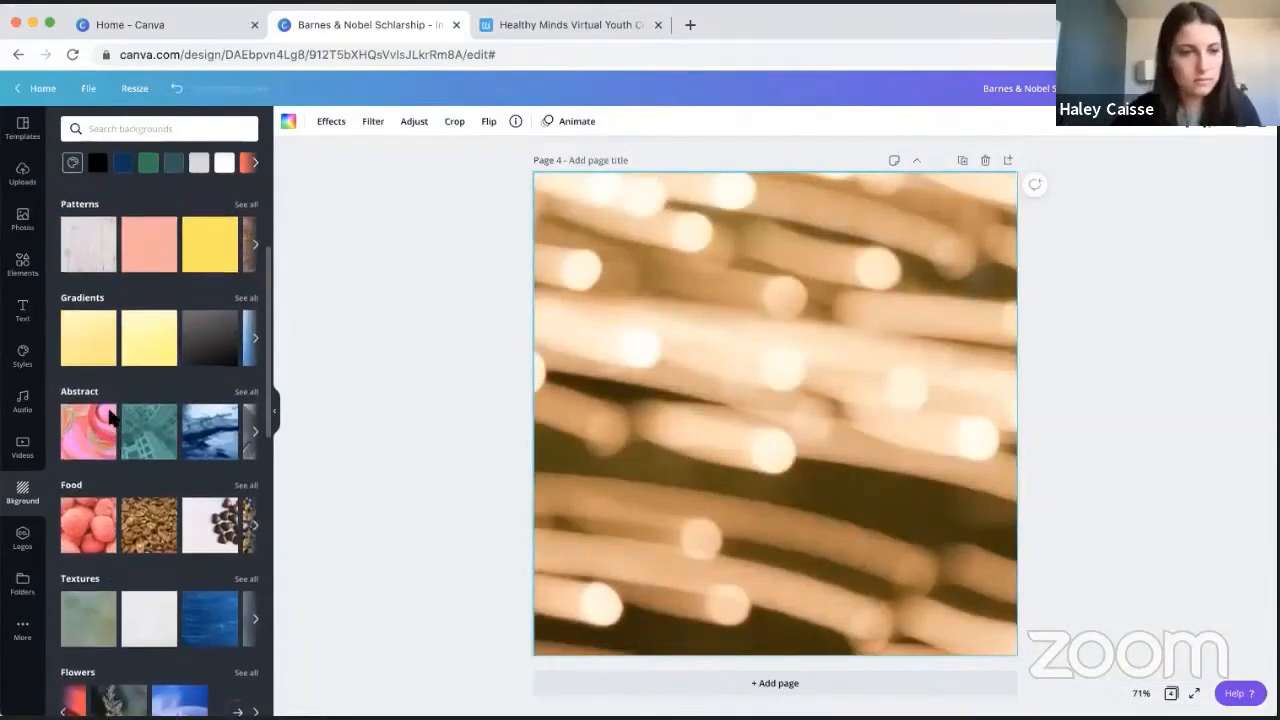
click(83, 438)
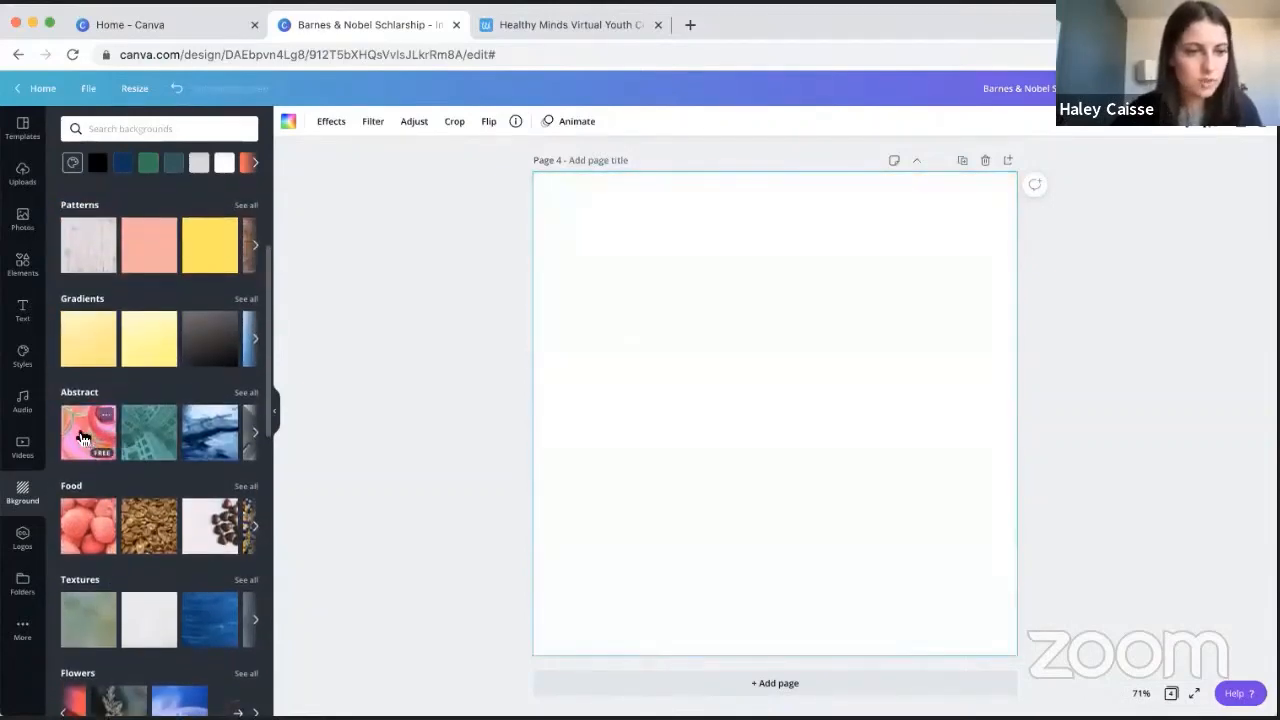
scroll(700, 360, up, 1)
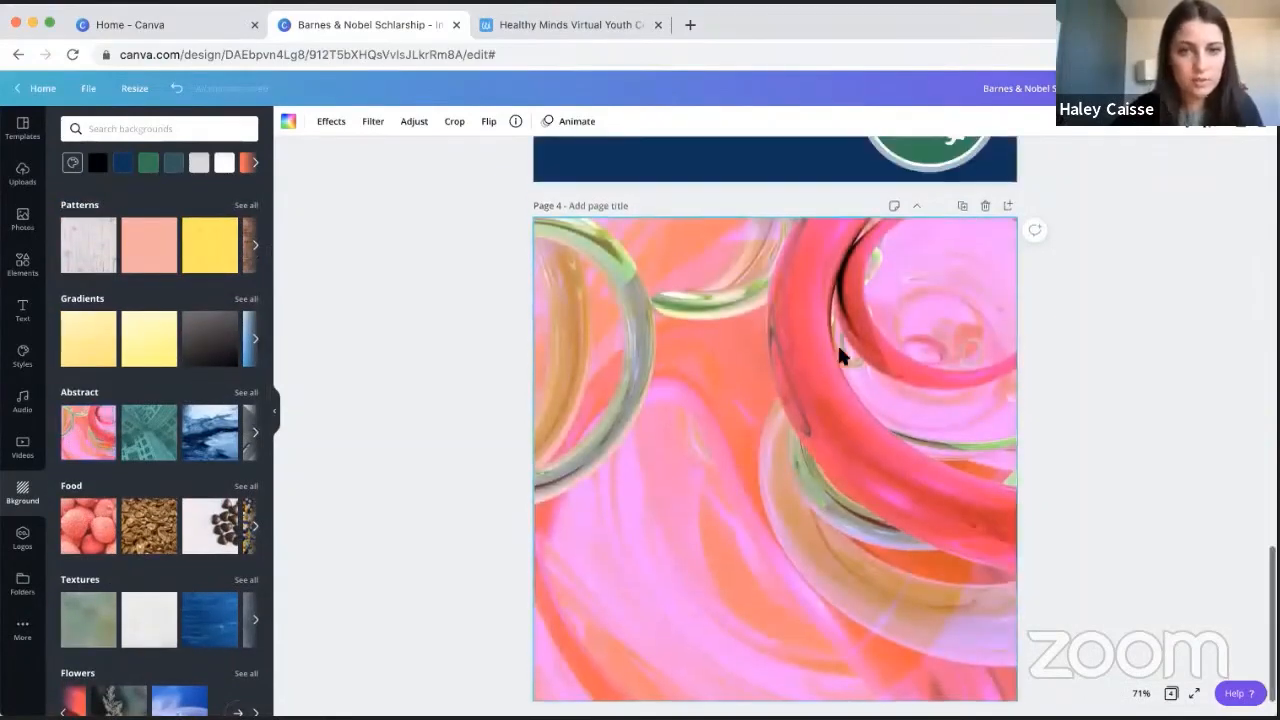
- Delete page 4 with the pink swirl background and return to the Barnes & Noble Scholarship page
click(984, 206)
scroll(860, 288, up, 10)
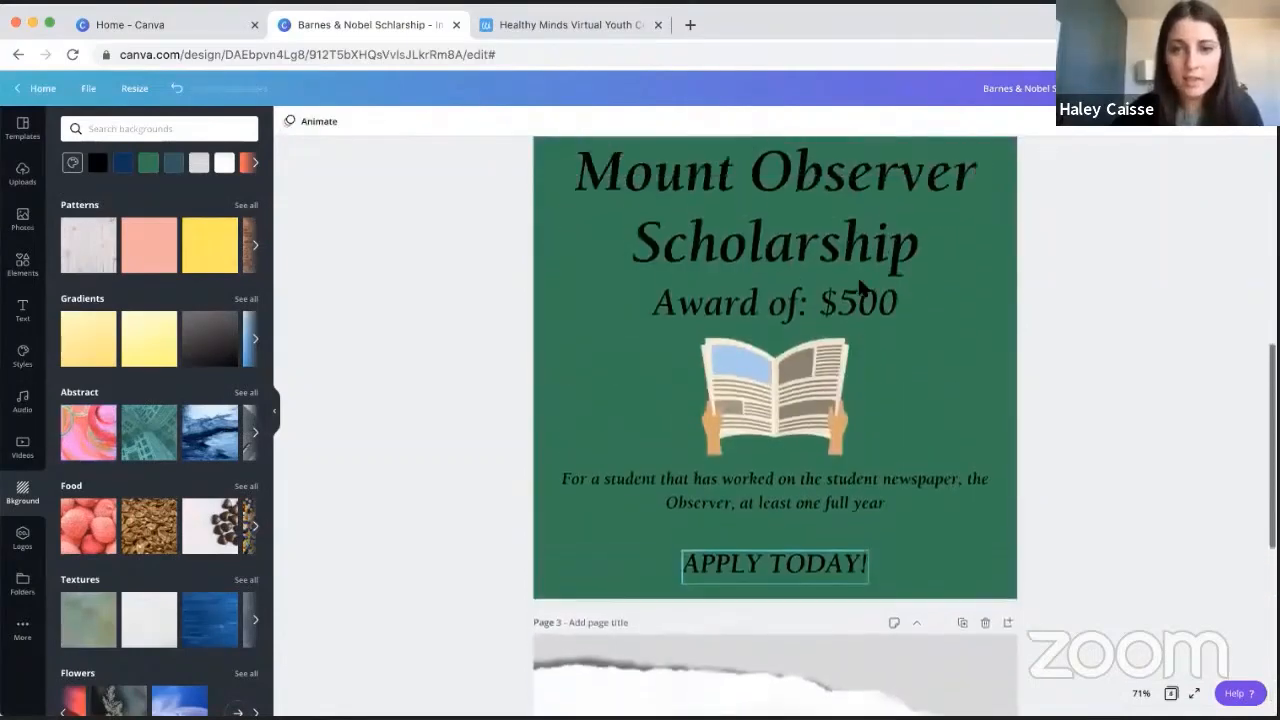
scroll(860, 288, up, 3)
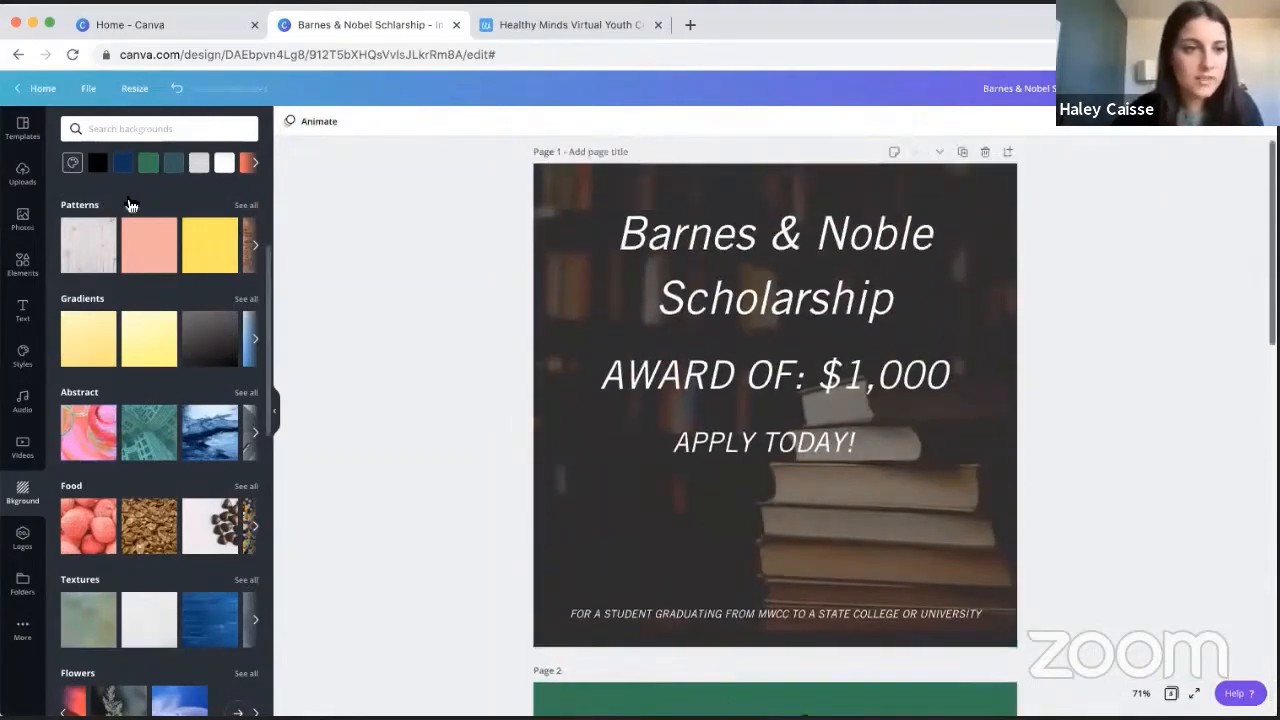
- Browse the Instagram post templates by category
click(17, 133)
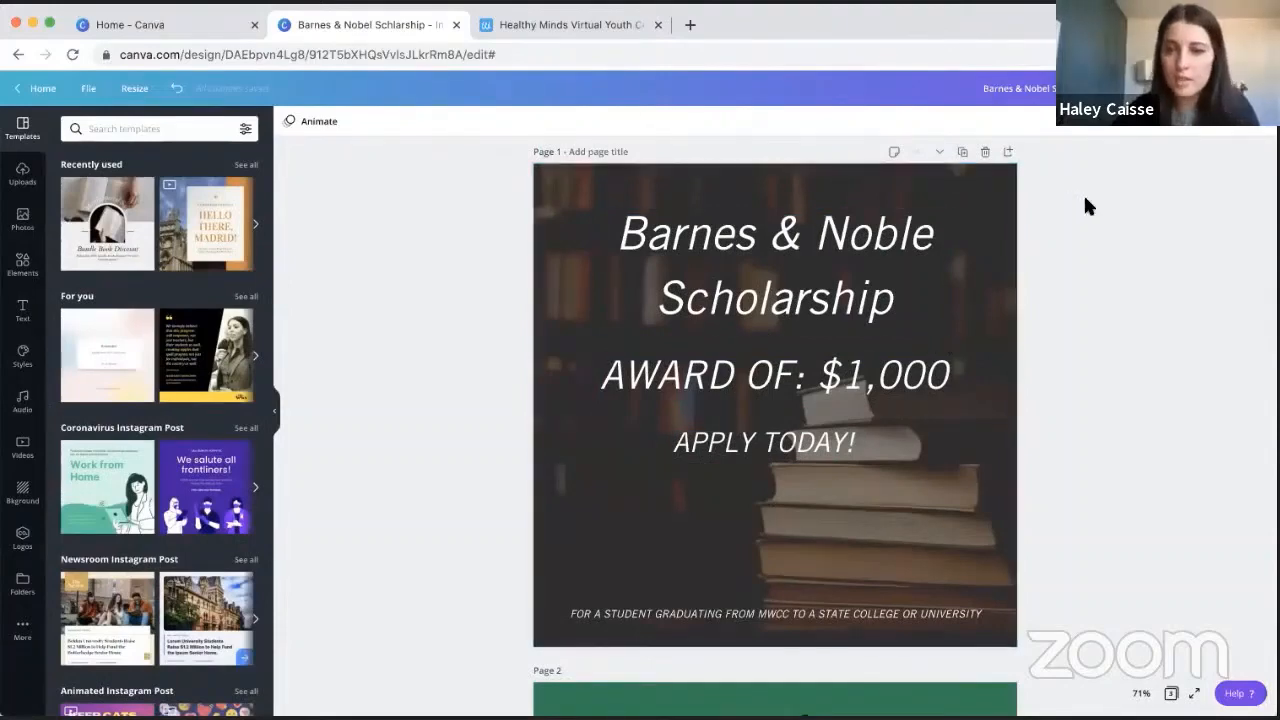
scroll(157, 550, down, 5)
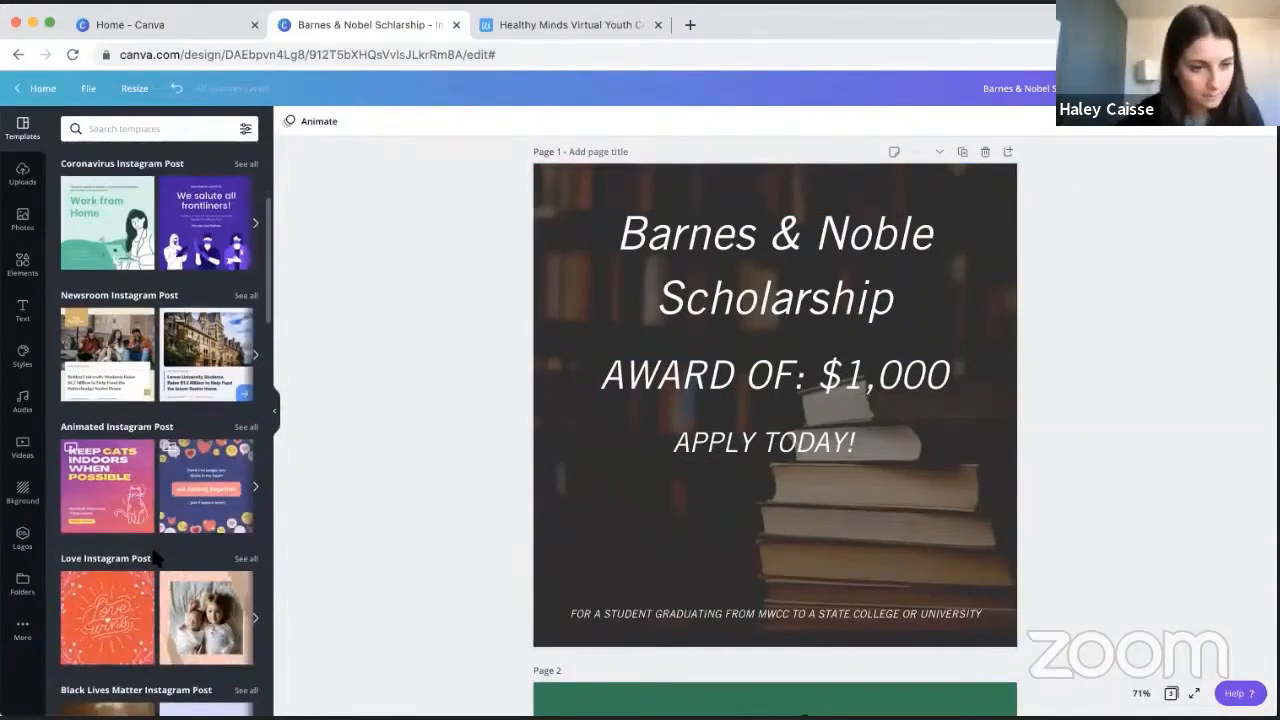
scroll(157, 563, down, 2)
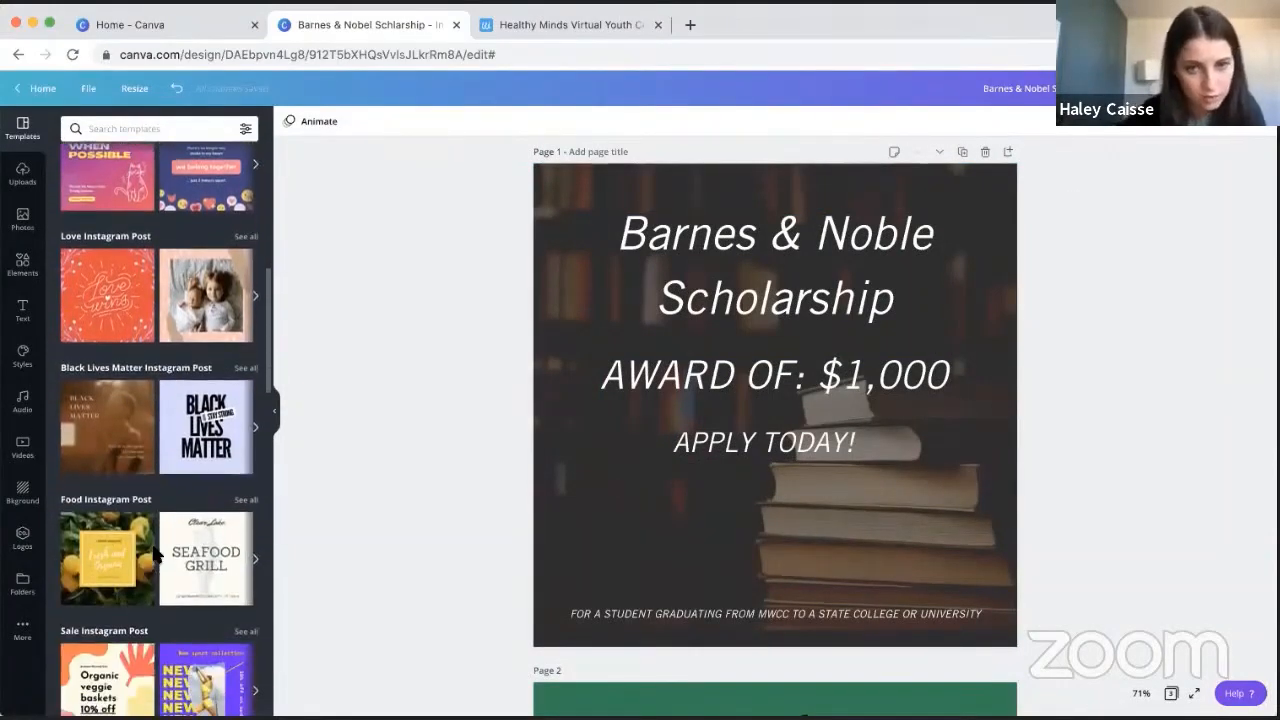
scroll(784, 438, up, 1)
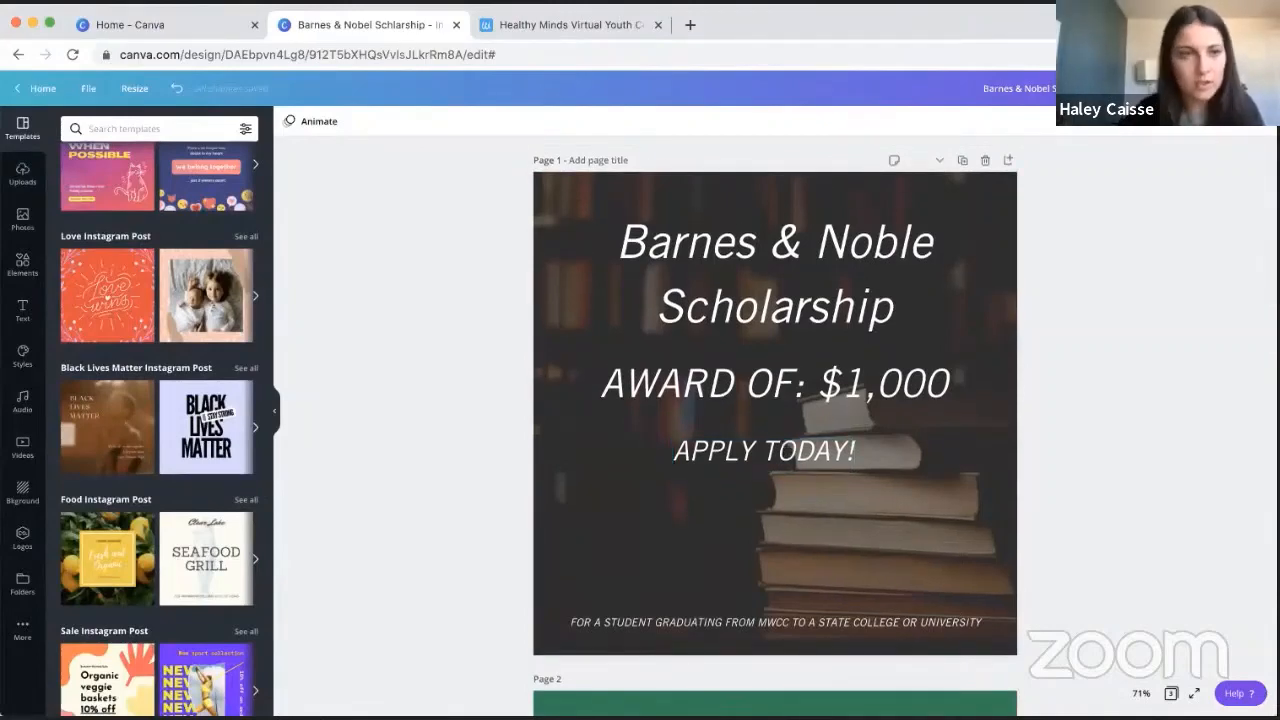
- Search the templates for "book" and look through the designs for one that suits the scholarship post
click(121, 128)
text(book)
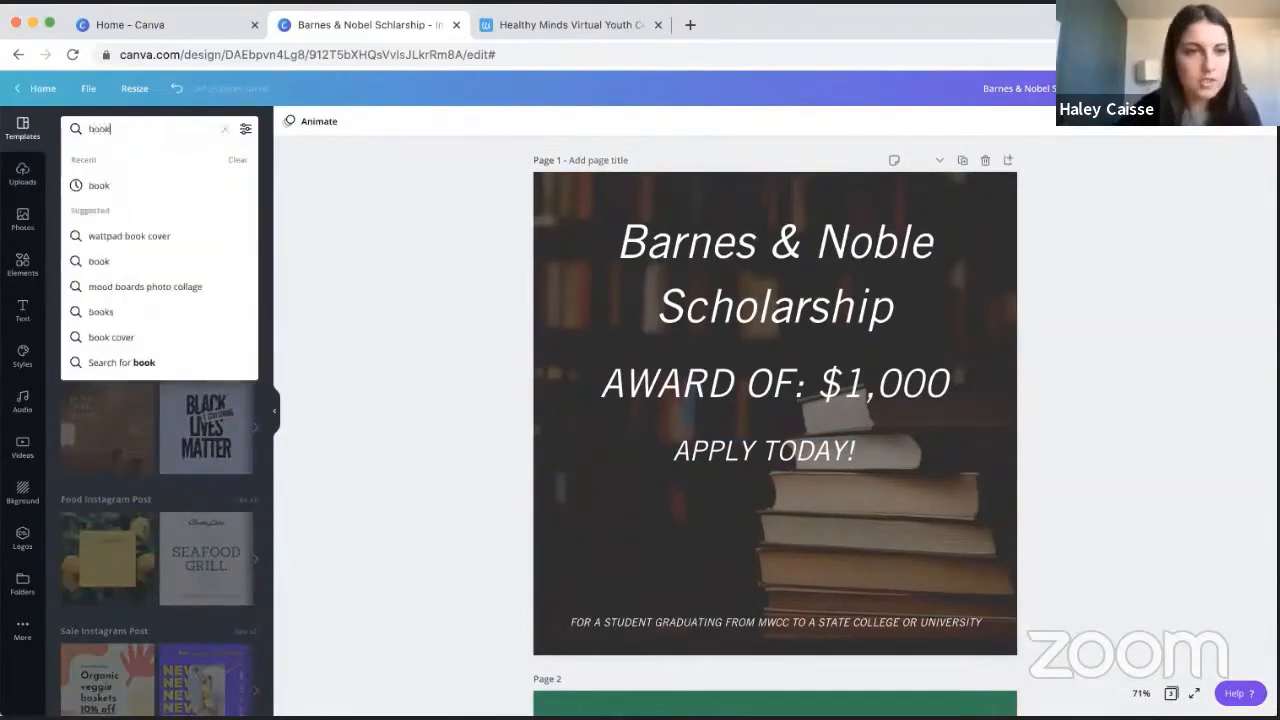
key(Return)
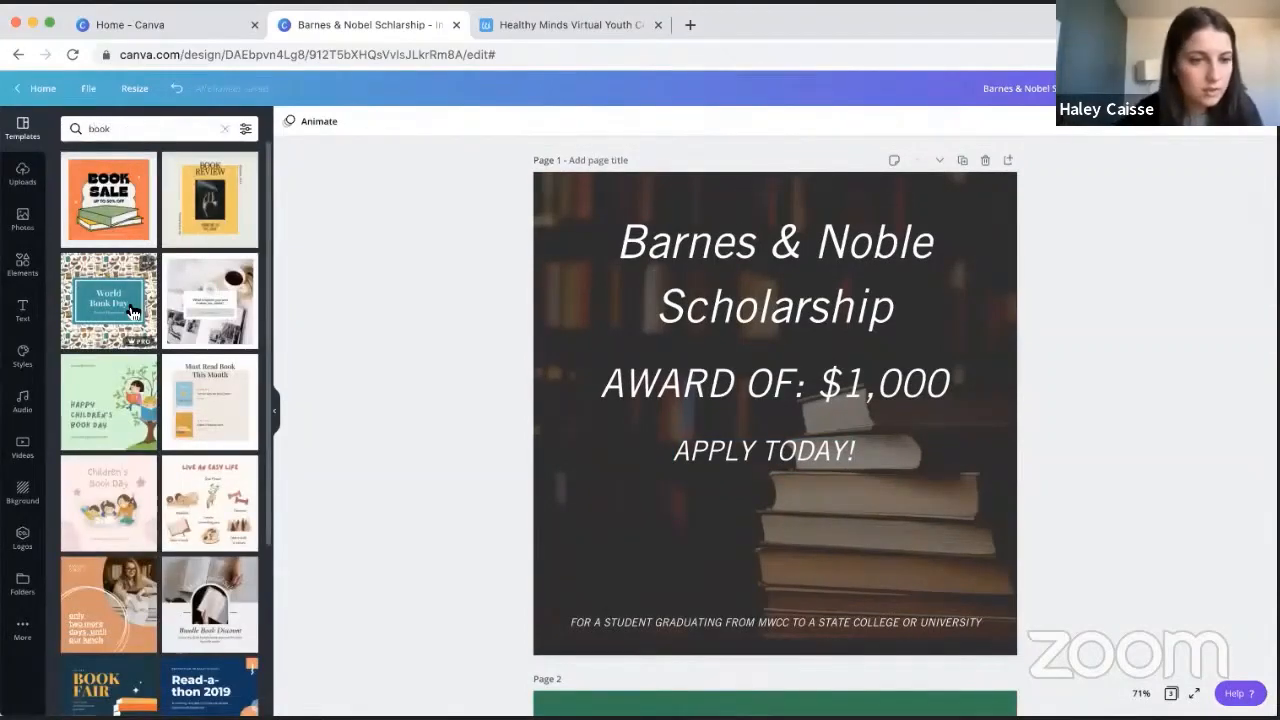
scroll(165, 355, down, 3)
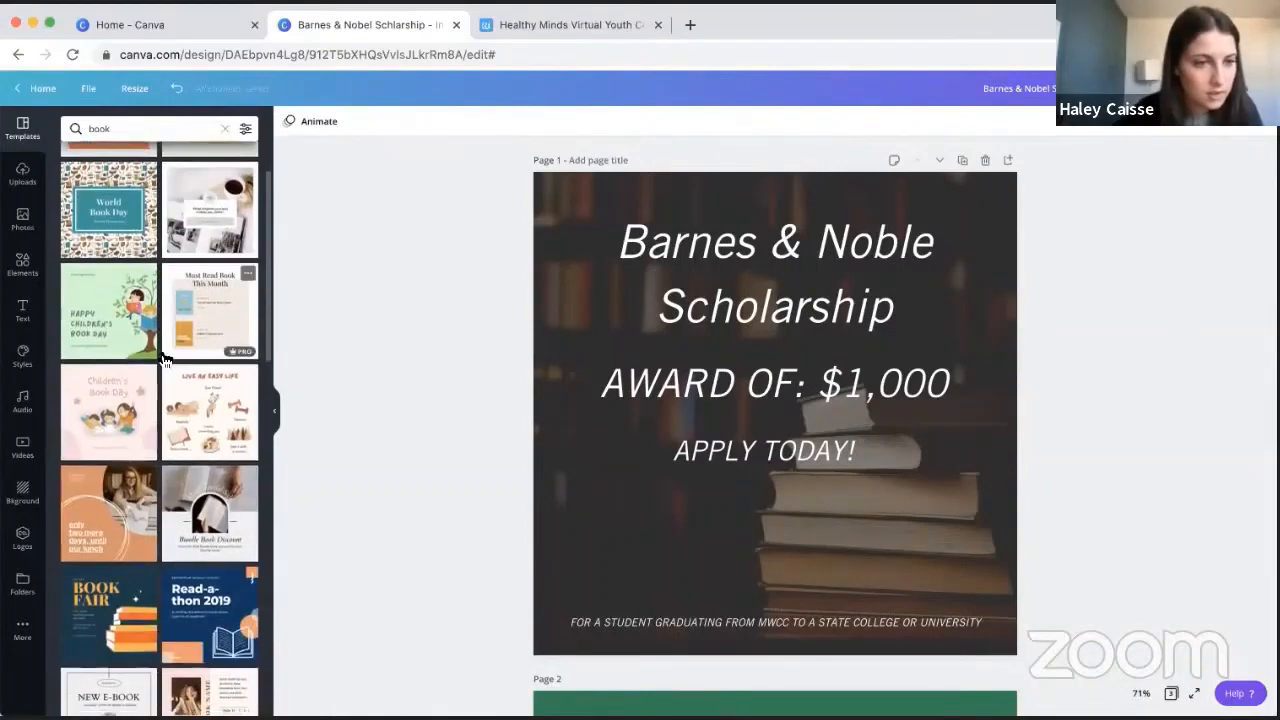
scroll(165, 360, down, 5)
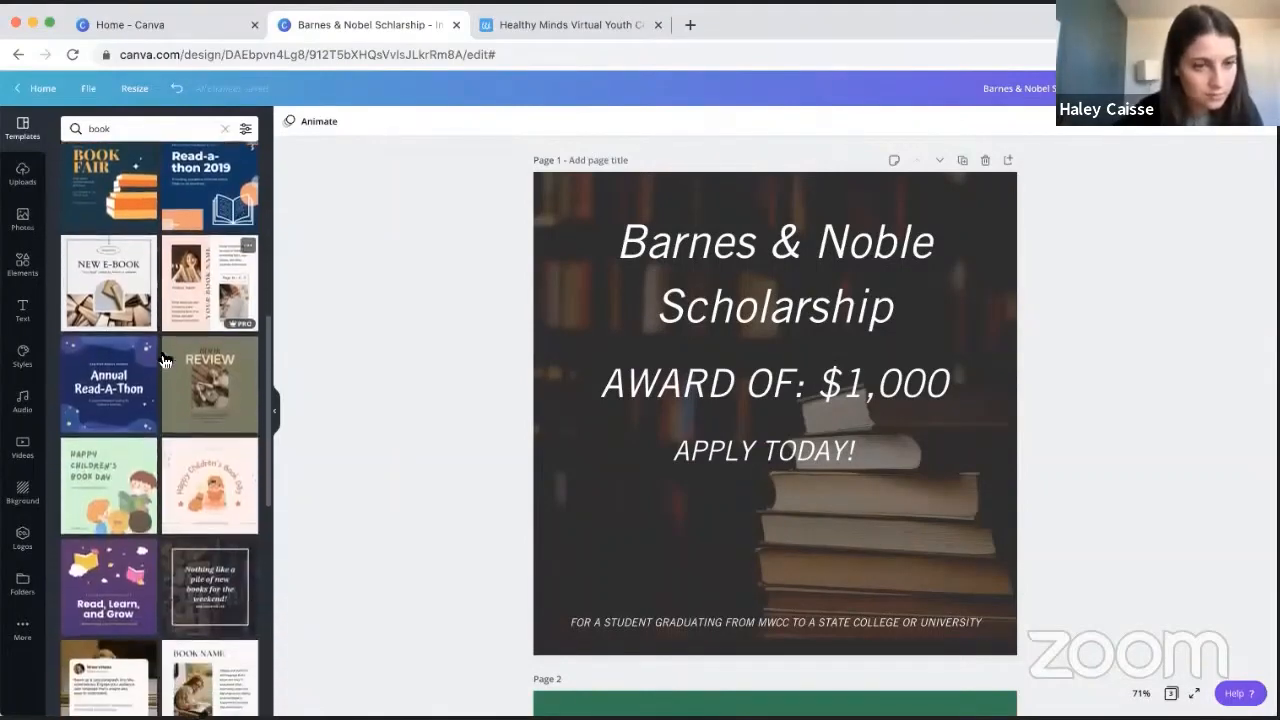
scroll(165, 361, down, 4)
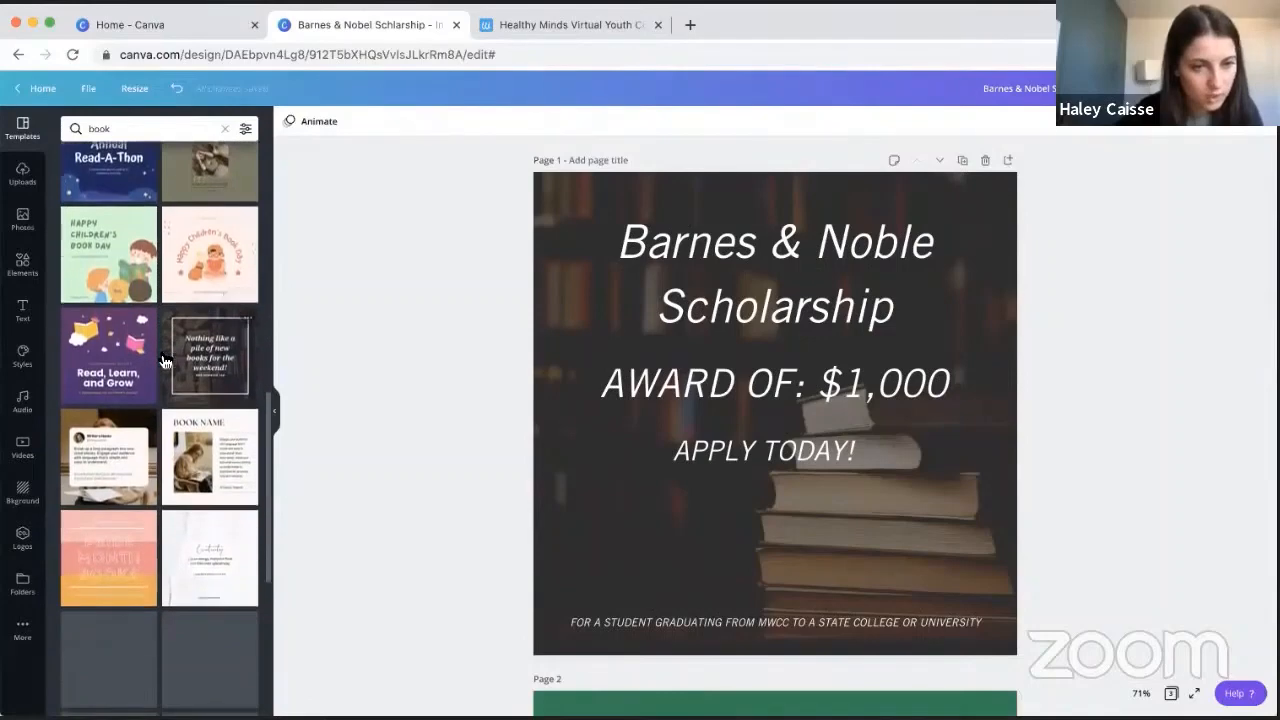
scroll(165, 361, up, 7)
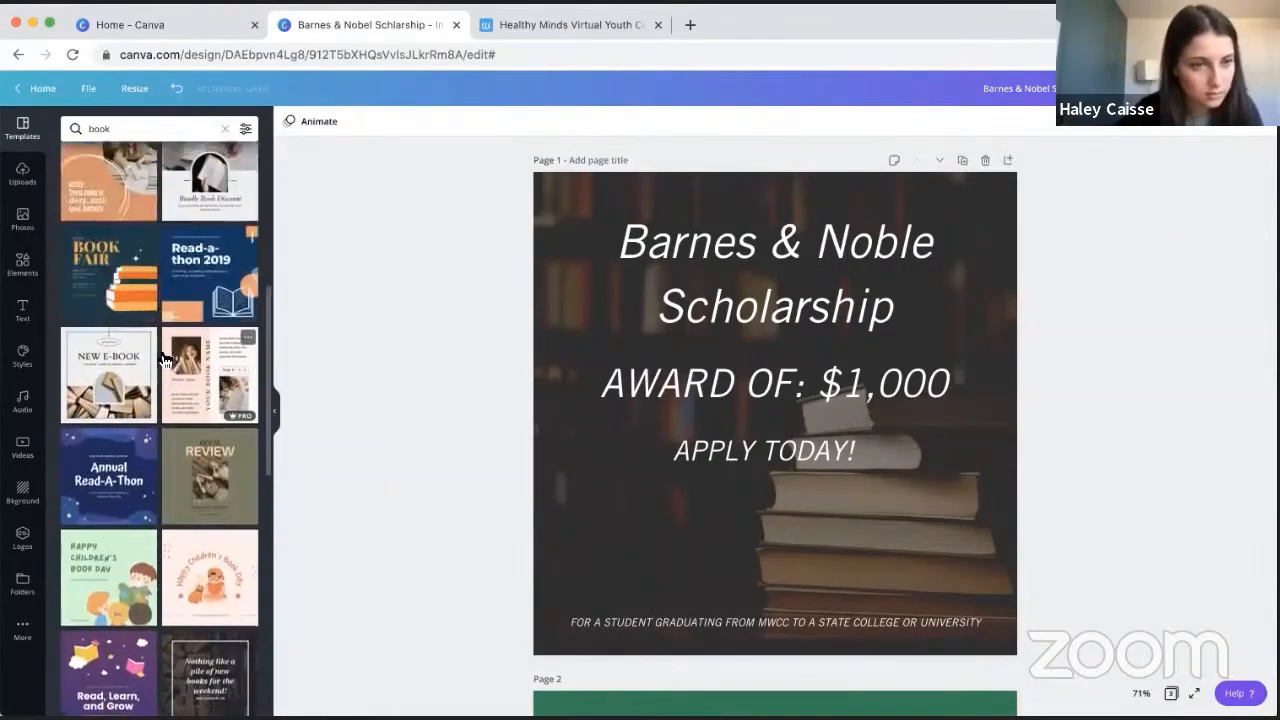
- Insert a new page after page 1, apply the "Bundle Book Discount" template to it, and compare it with page 1
click(1007, 160)
click(183, 243)
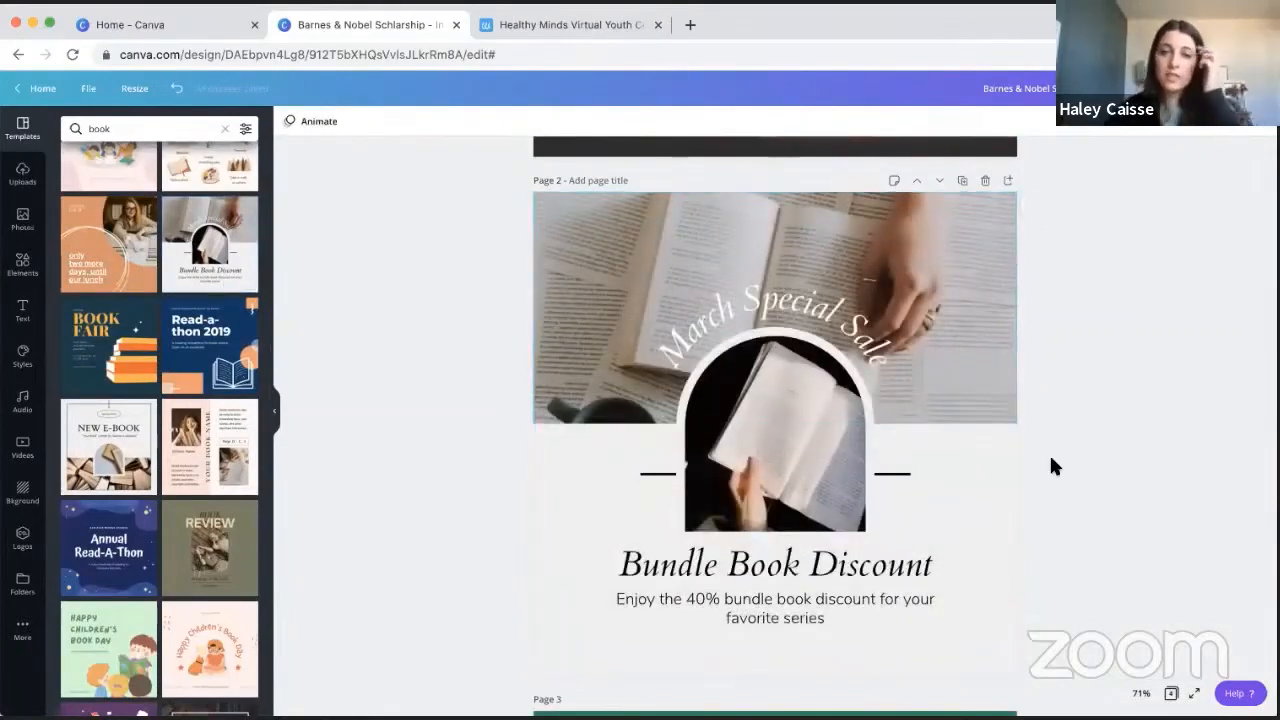
scroll(1113, 295, up, 5)
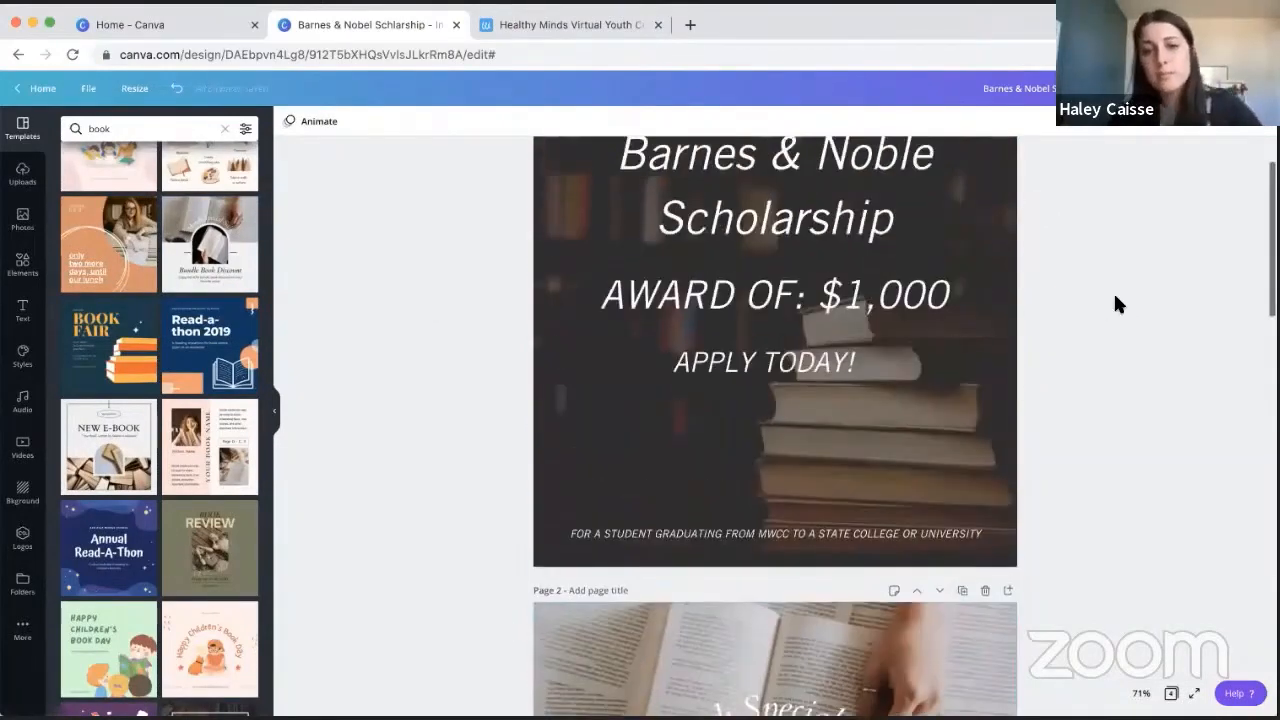
scroll(793, 493, down, 10)
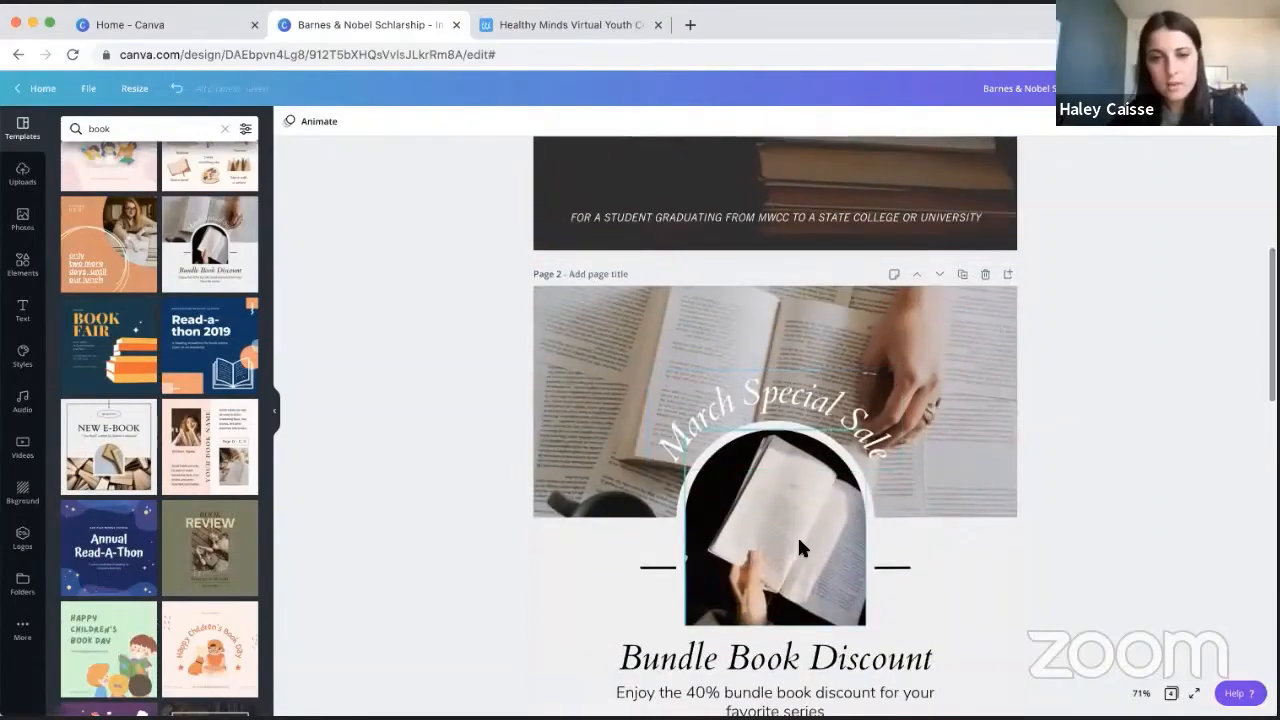
scroll(797, 535, up, 8)
scroll(798, 541, up, 1)
scroll(798, 541, down, 6)
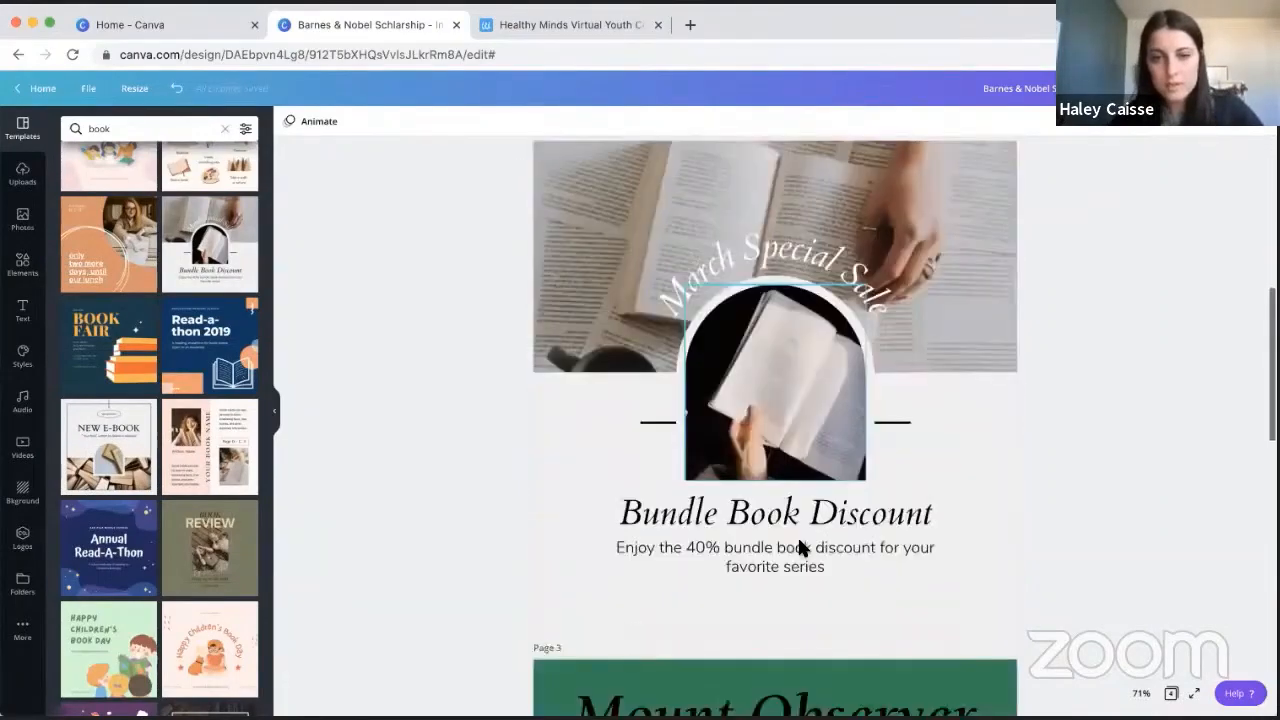
- Replace the "Bundle Book Discount" heading with "Barnes & Nobel Scholarship" and resize its text box so it fits on one line
click(836, 357)
click(836, 357)
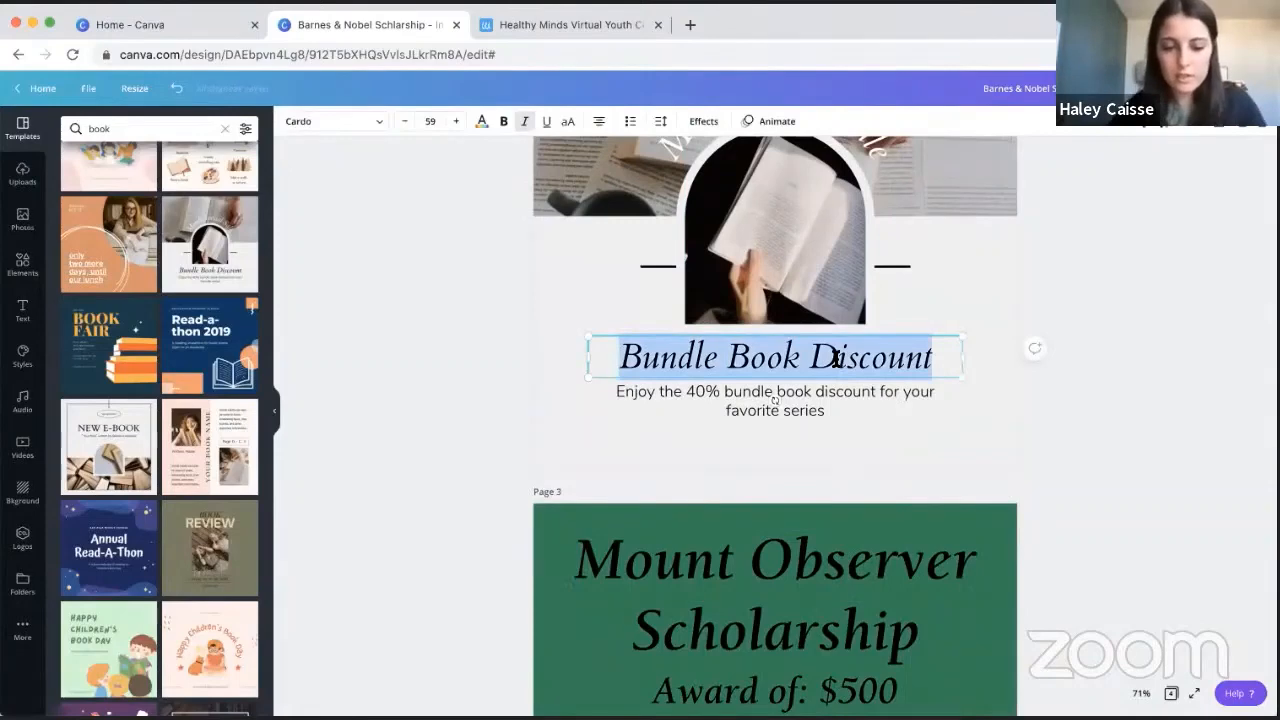
text(Barnes)
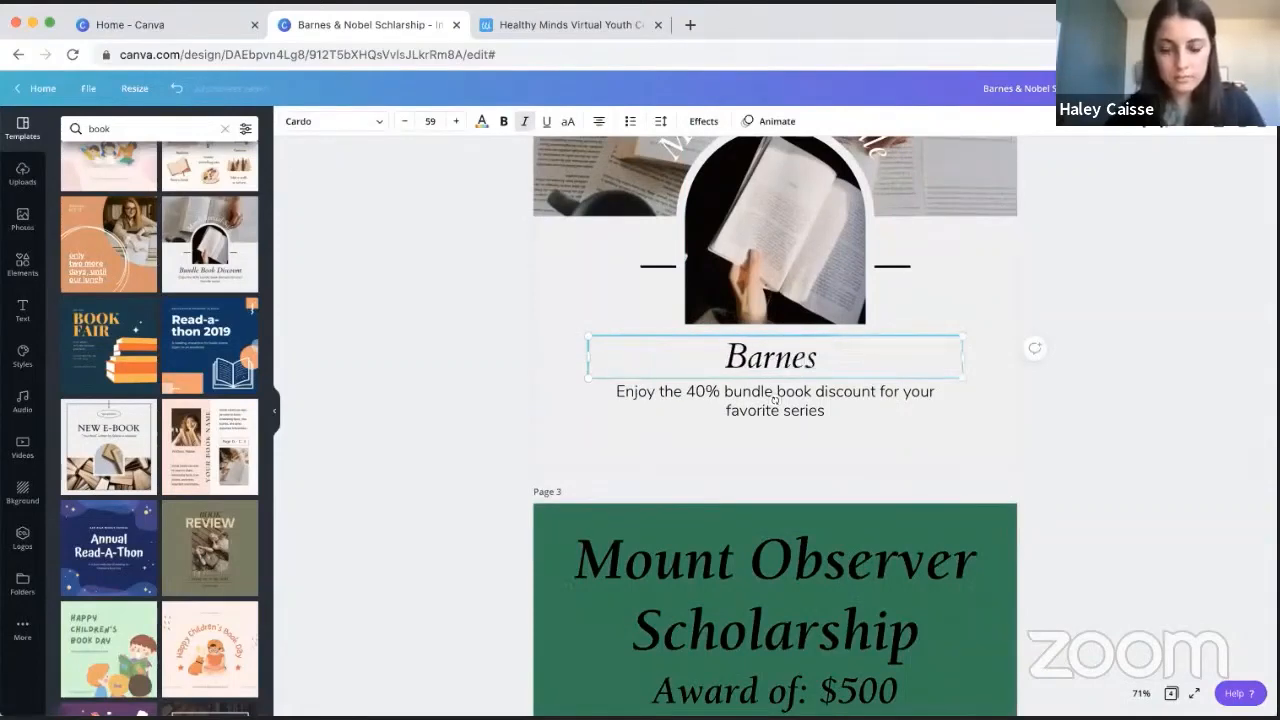
text( & Nobel )
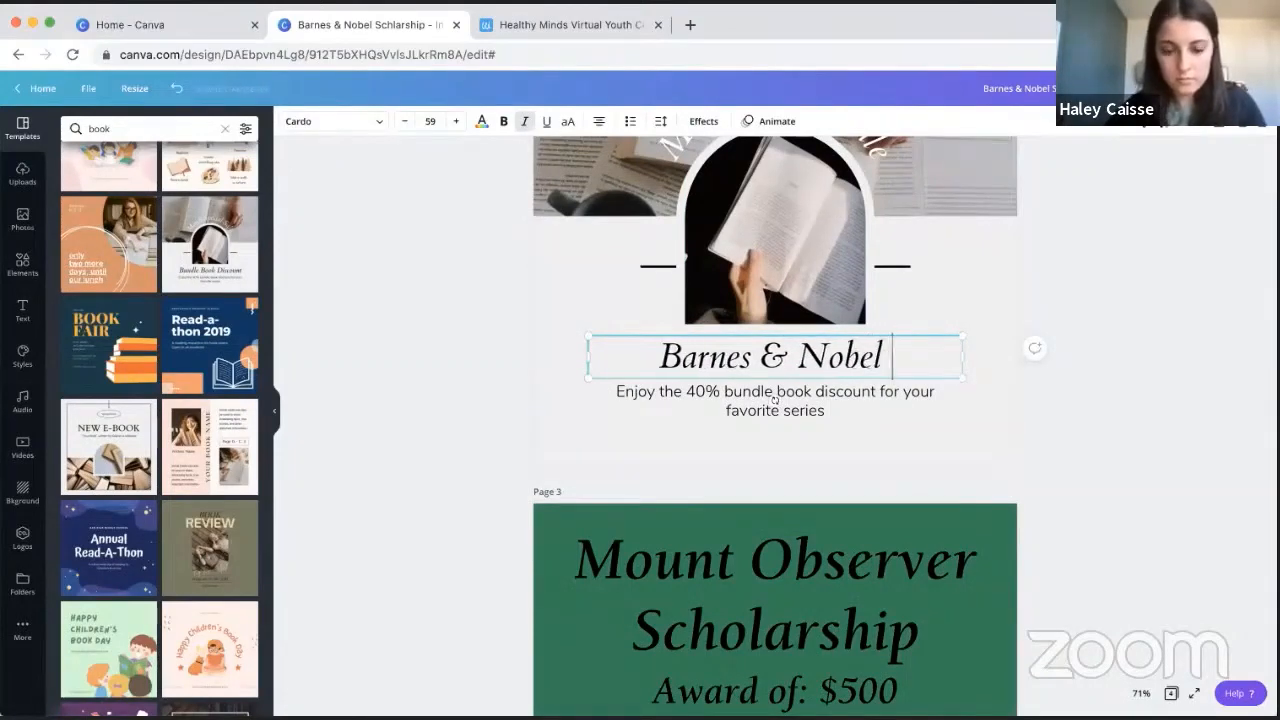
text(Scholarshup)
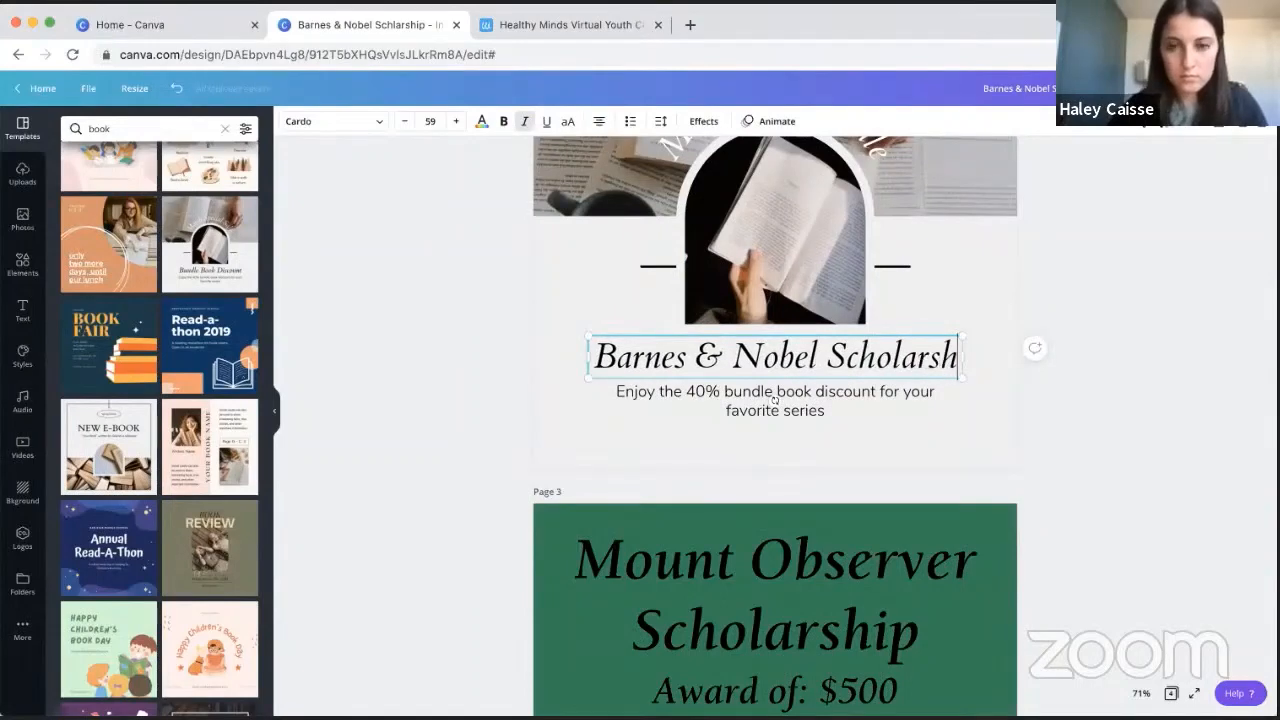
key(BackSpace)
key(BackSpace)
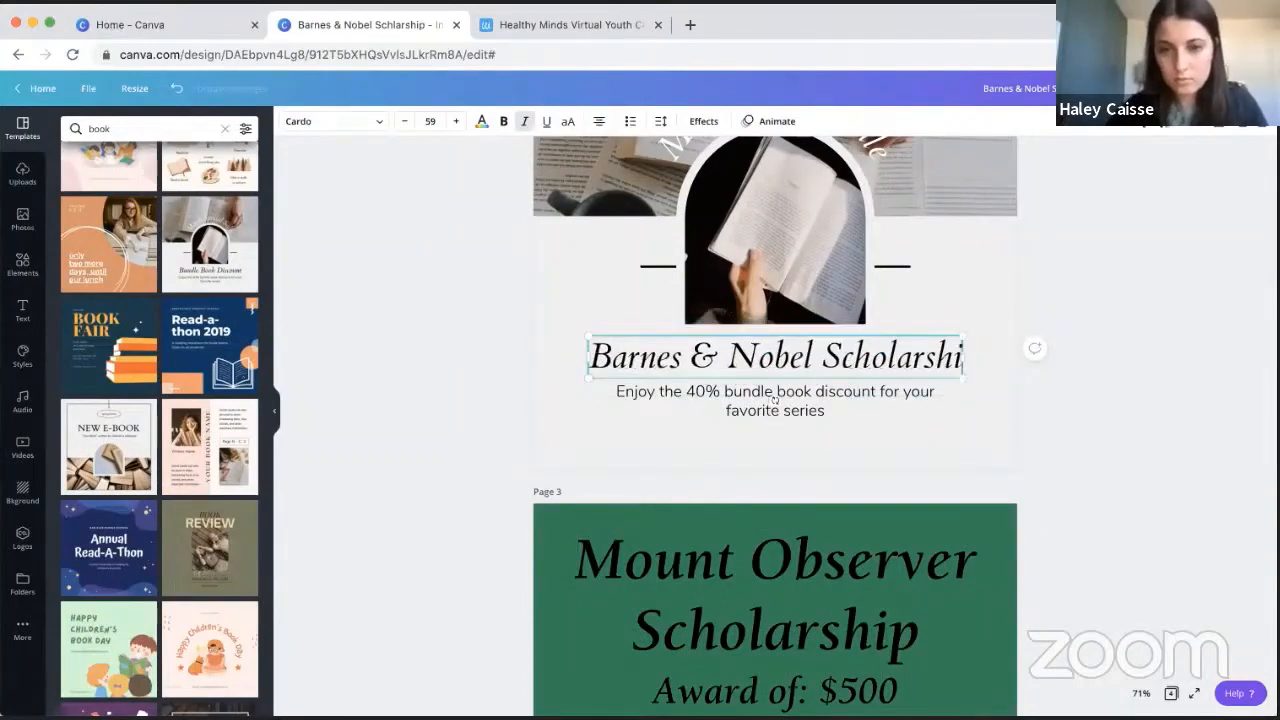
text(p)
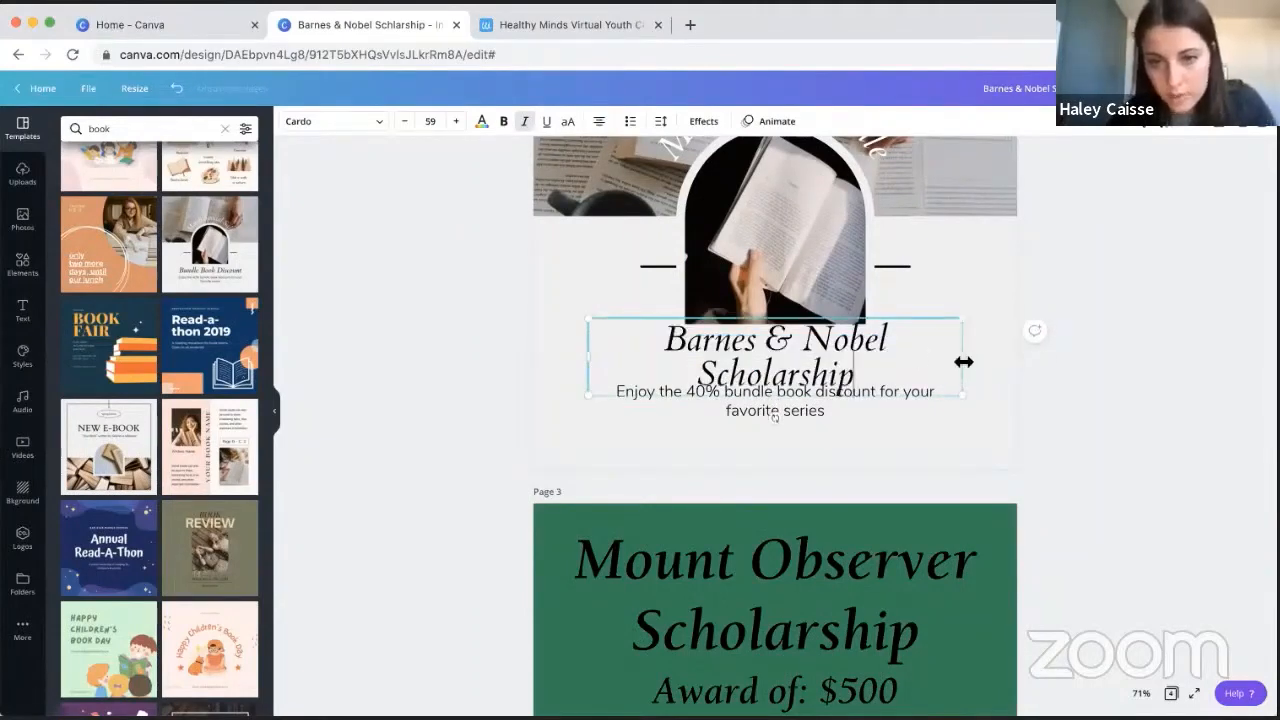
mouse_move(963, 362)
mouse_down()
mouse_move(1019, 359)
mouse_move(987, 370)
mouse_up()
click(1136, 311)
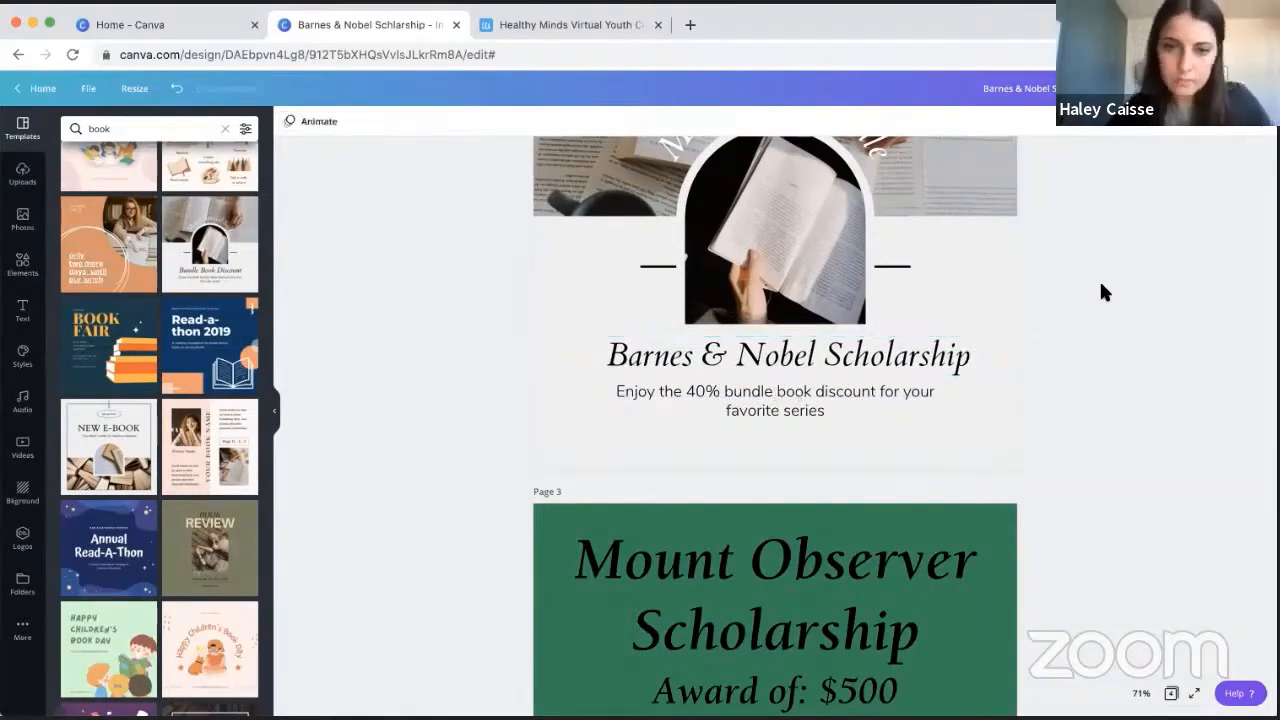
- Check the title's spelling against page 1 and correct "Nobel" to "Noble" in the page 2 heading
scroll(1101, 285, up, 7)
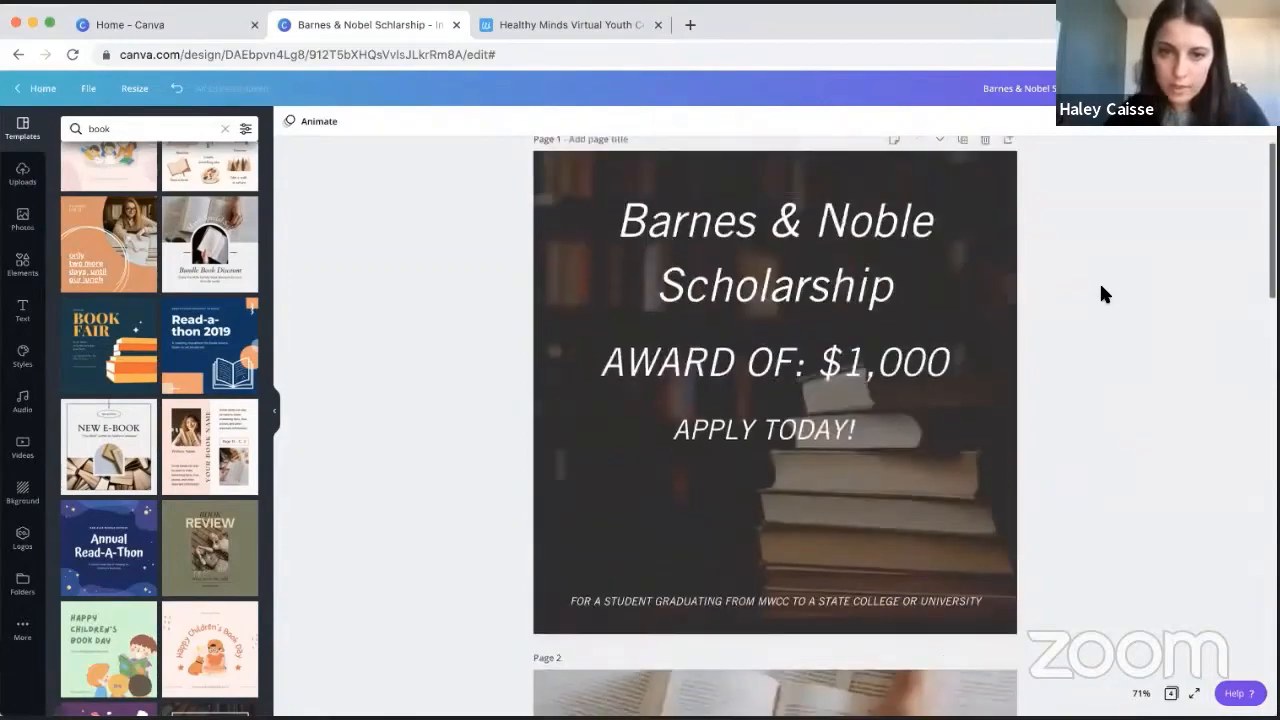
scroll(1101, 287, down, 4)
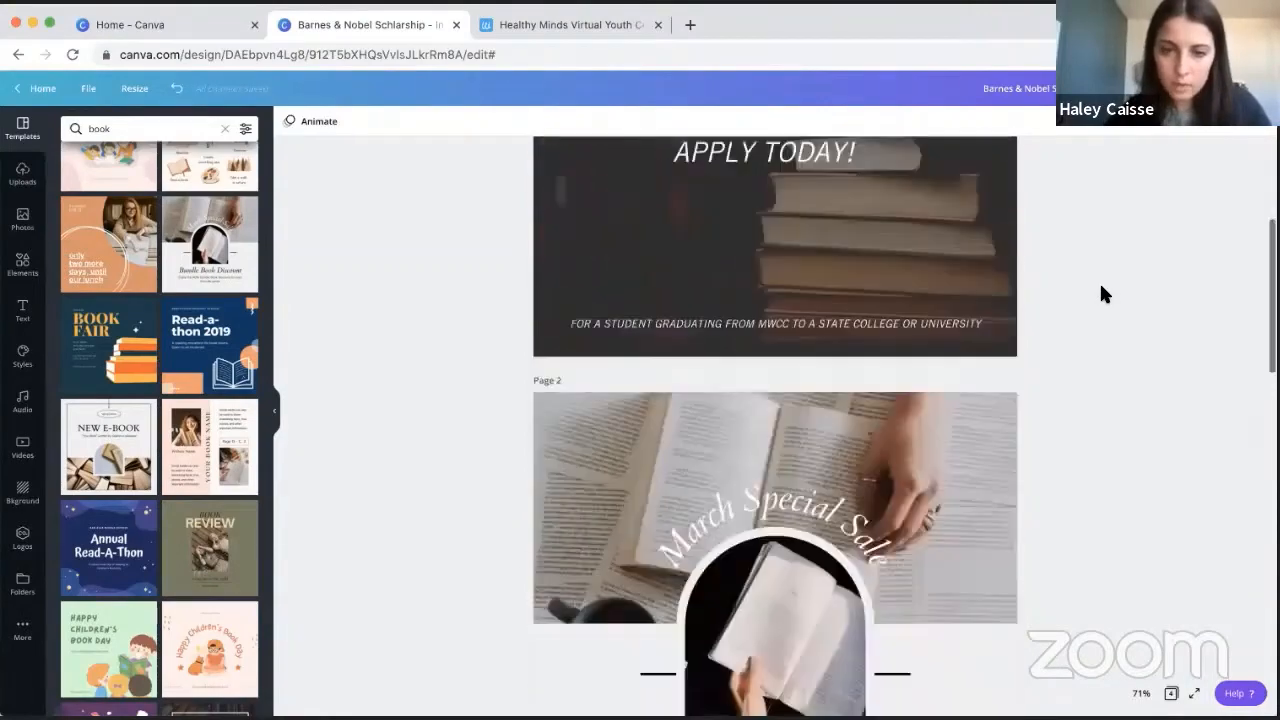
scroll(1099, 281, down, 3)
click(820, 335)
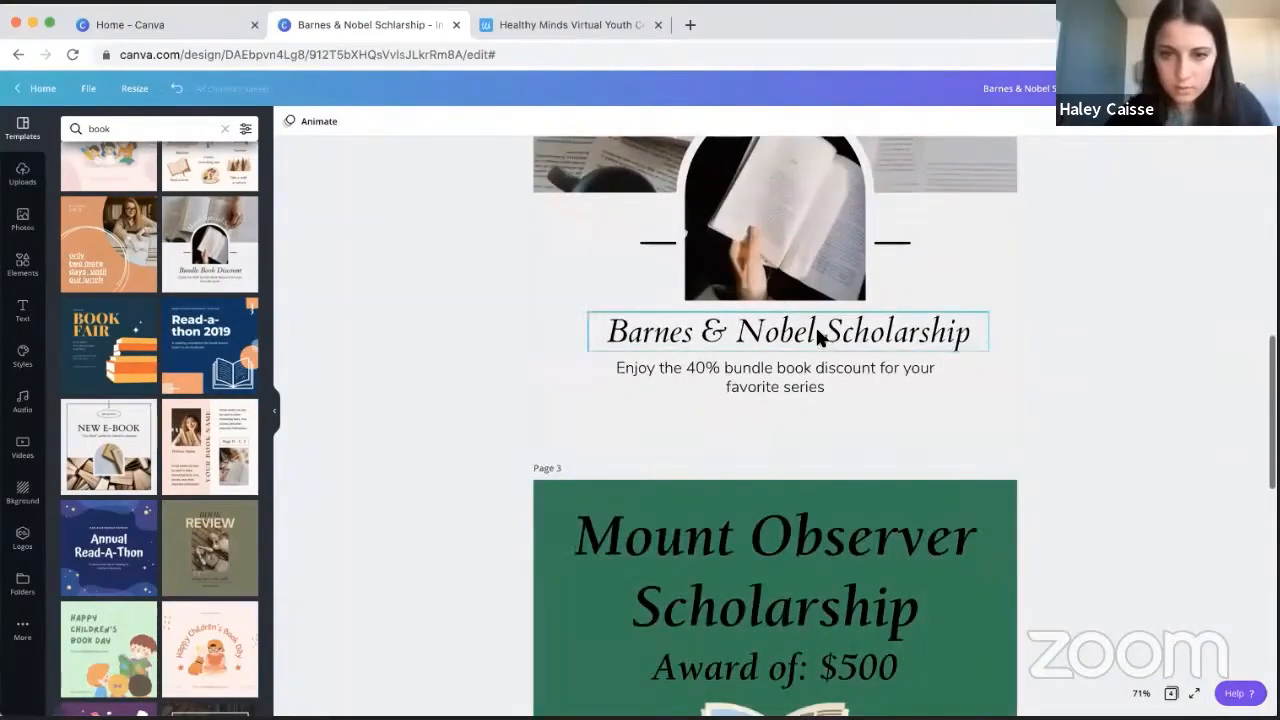
key(BackSpace)
key(BackSpace)
text(le)
- Replace the 40% bundle book discount text under the page 2 heading with "$1,000 Award!"
click(809, 380)
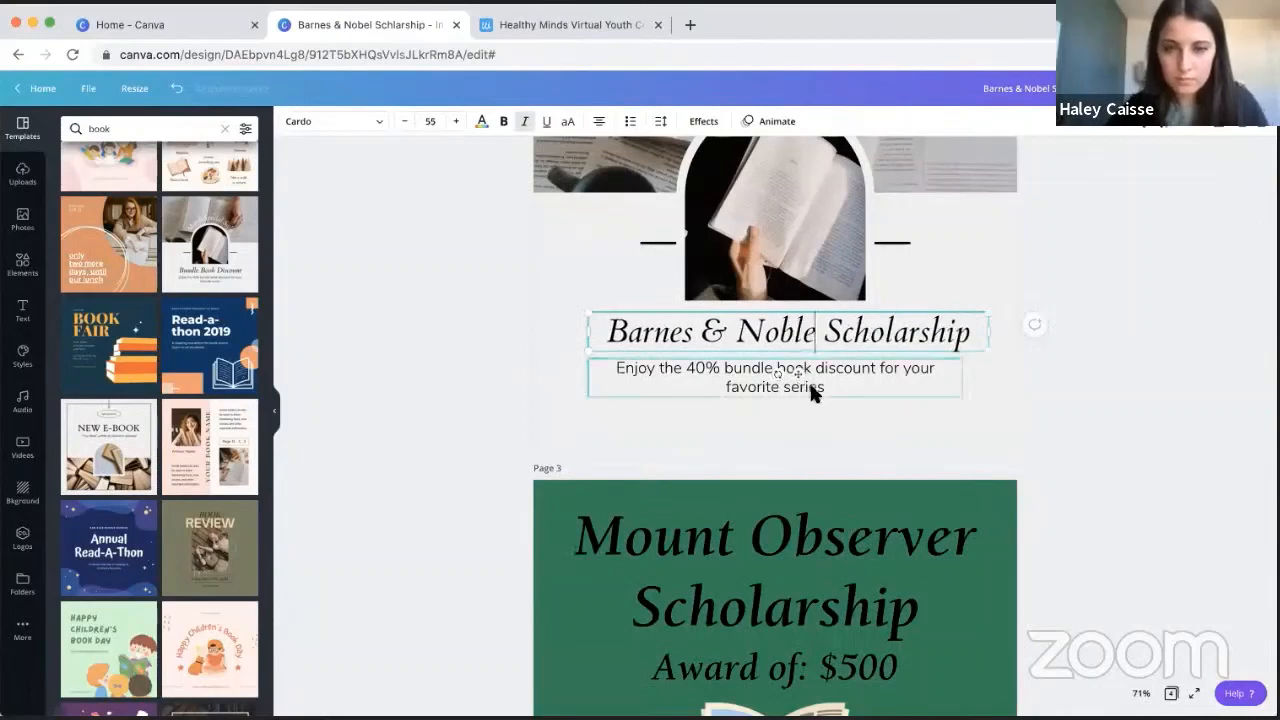
click(834, 377)
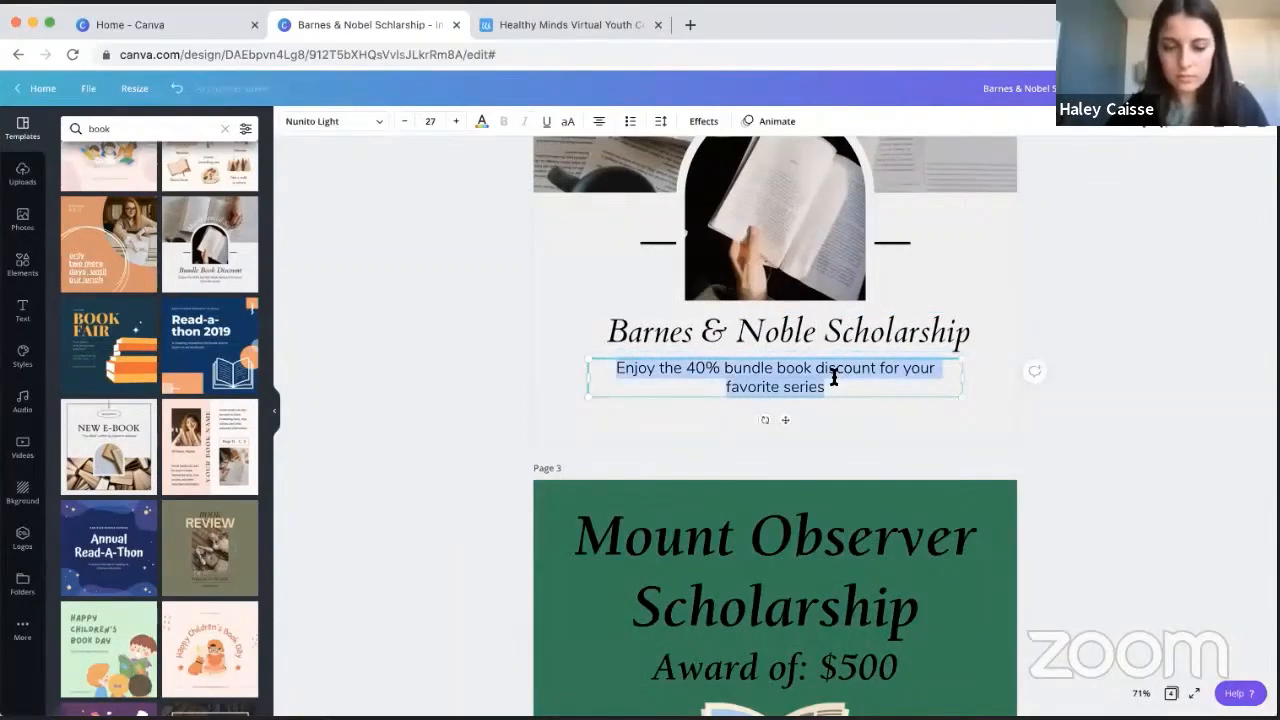
text($1,000 Award!)
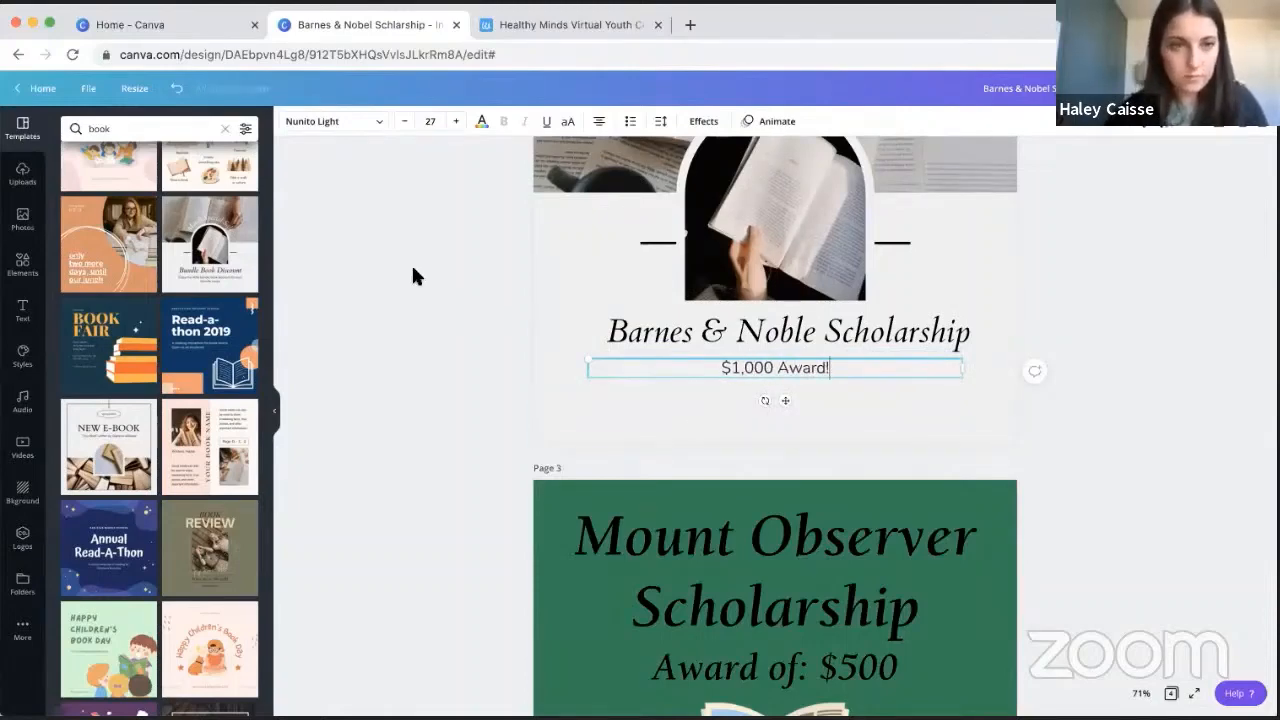
click(415, 272)
click(778, 368)
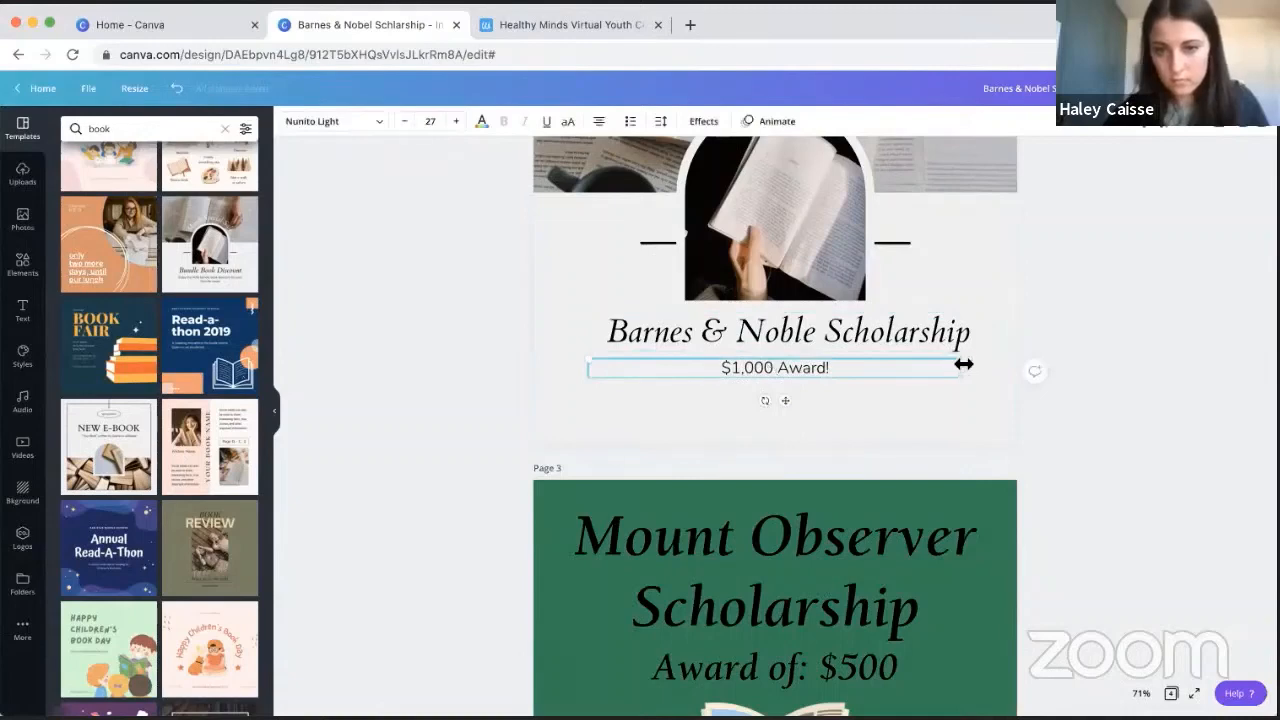
- Enlarge the "$1,000 Award!" line to about size 46.9 and center it horizontally on page 2
drag(963, 364, 935, 402)
click(1117, 305)
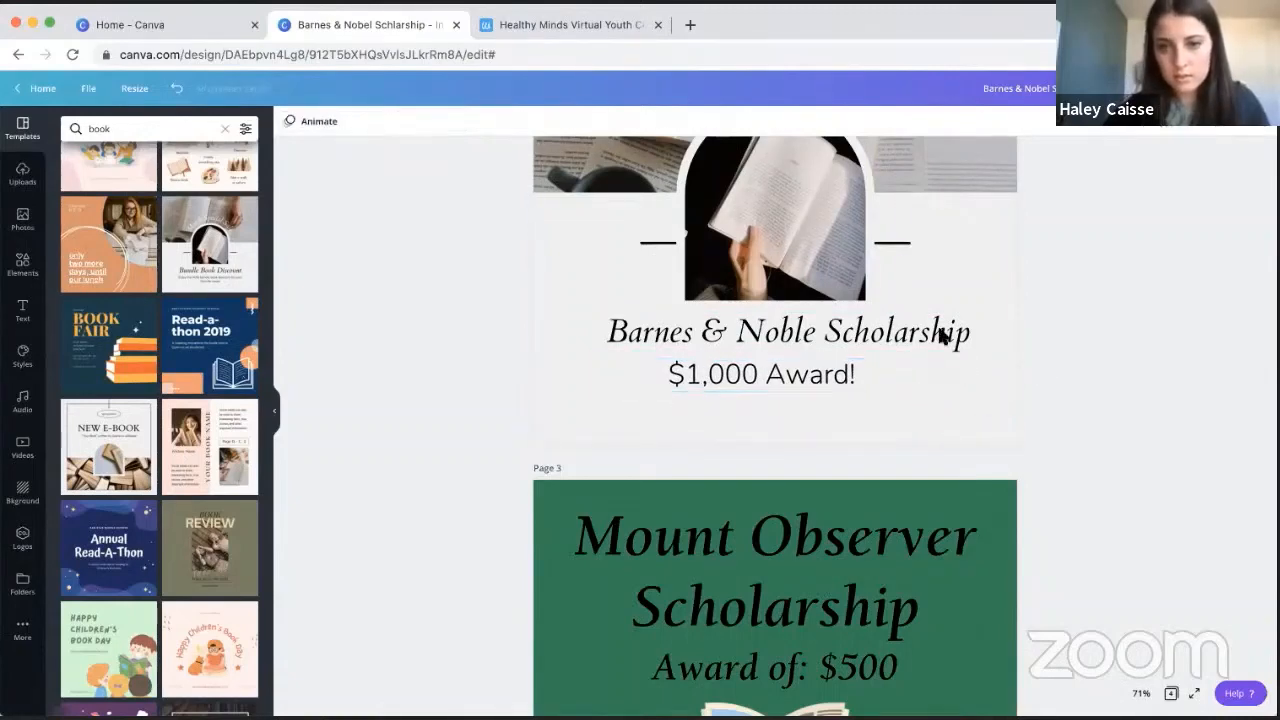
drag(765, 375, 784, 384)
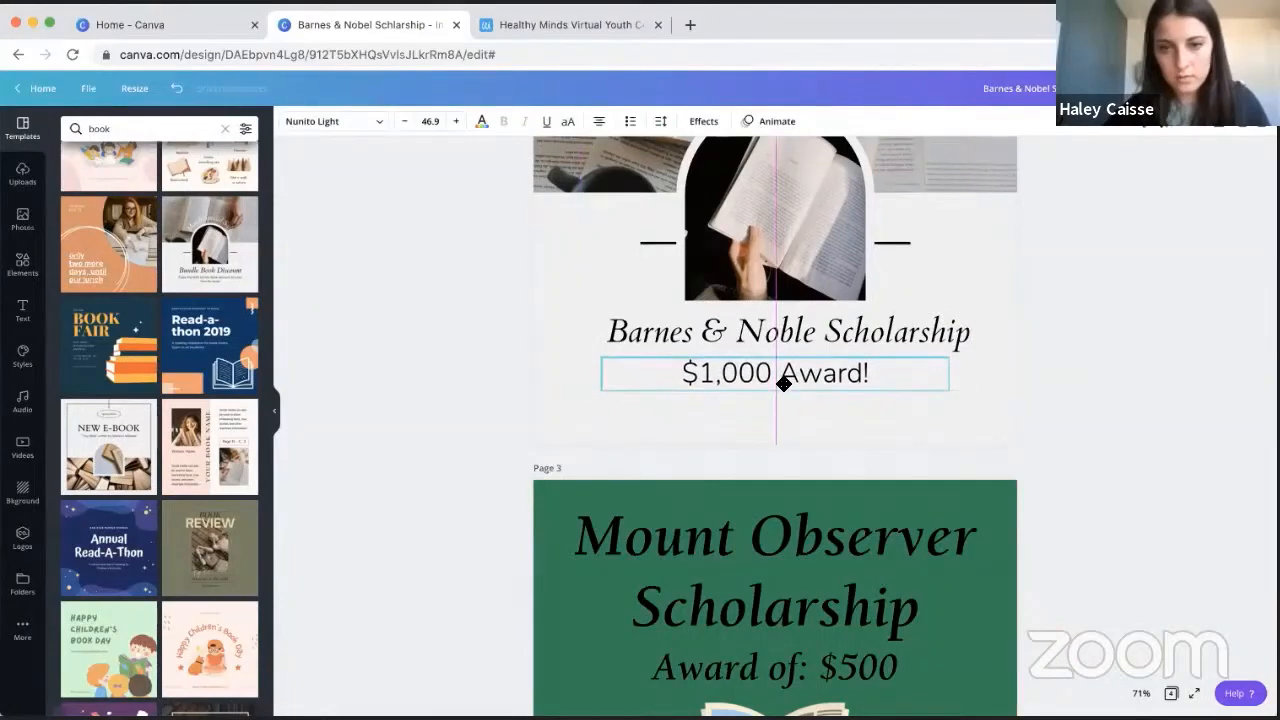
click(1145, 290)
- Search the photo library for "scholarship" and look through the results for a new header image
scroll(1147, 285, up, 3)
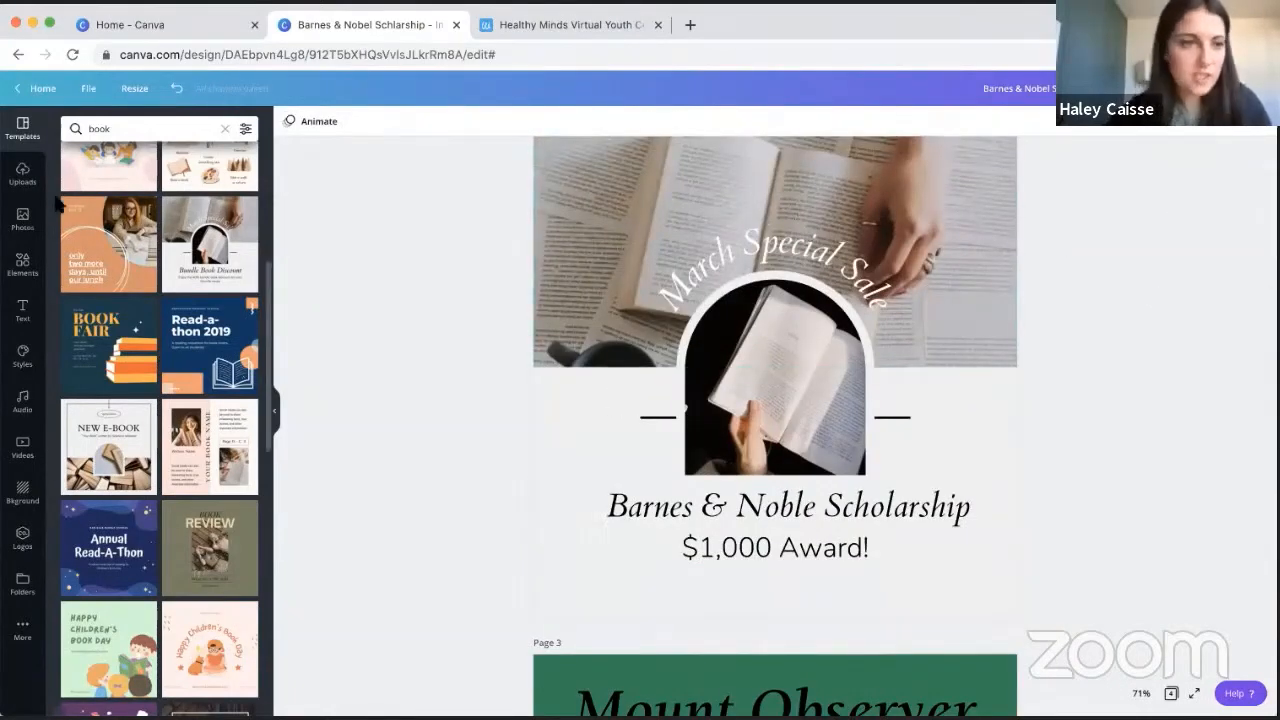
click(23, 220)
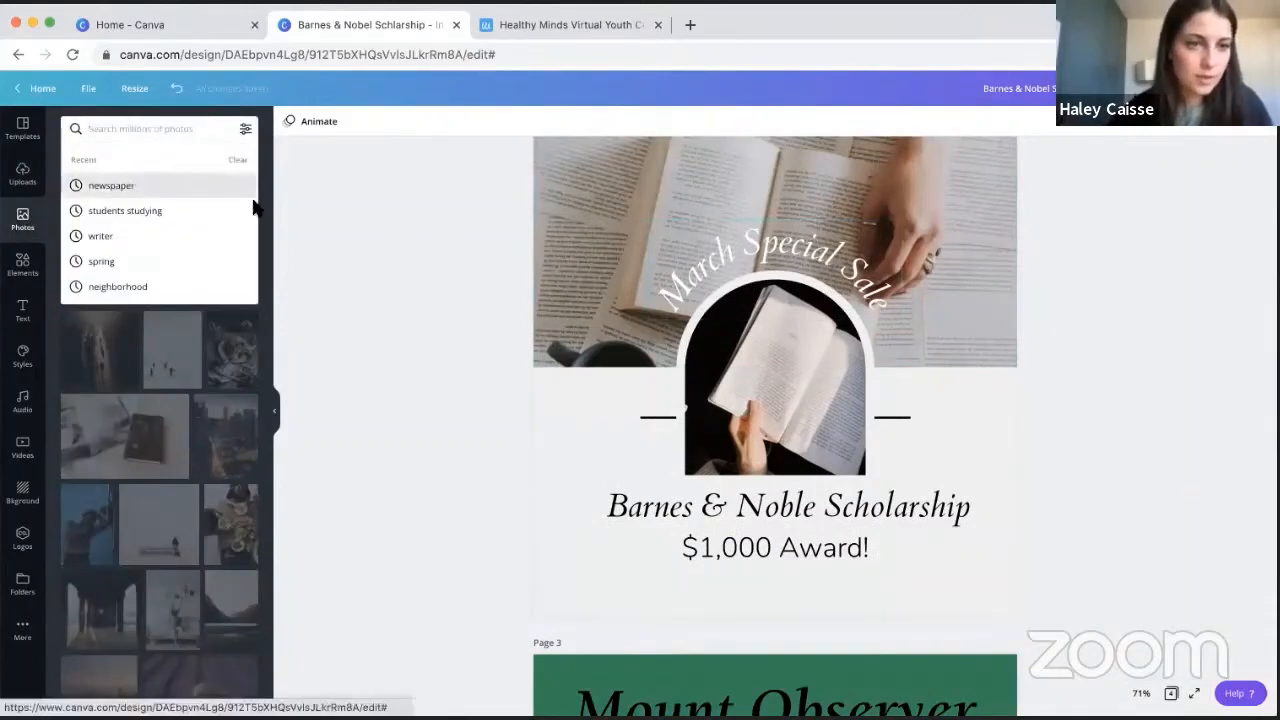
click(140, 180)
scroll(468, 262, up, 5)
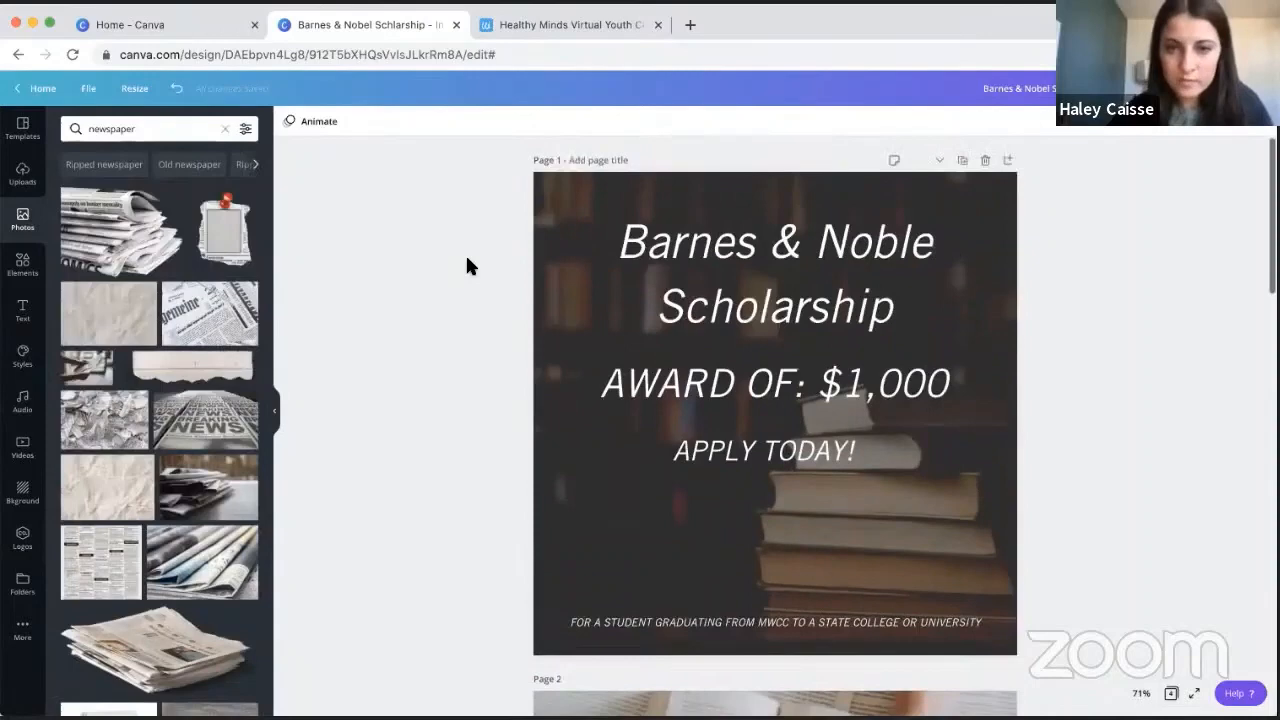
click(157, 127)
text(scholarshup)
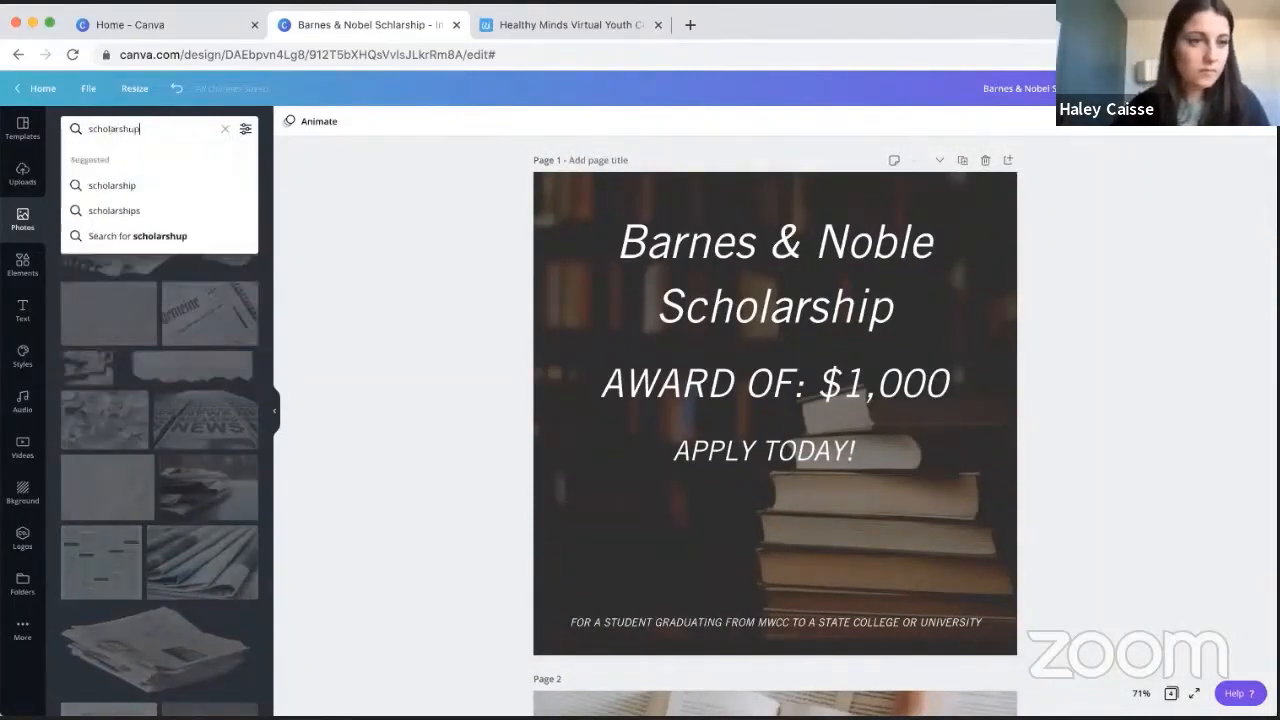
key(Return)
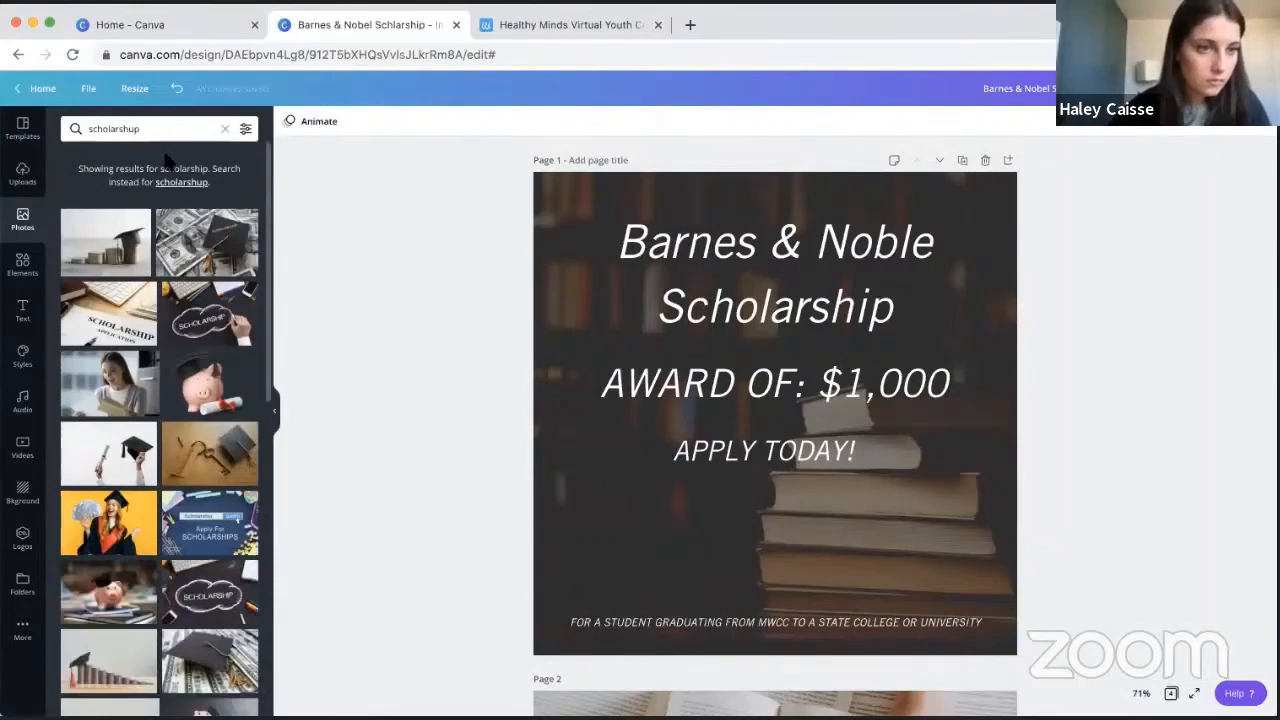
click(157, 127)
key(BackSpace)
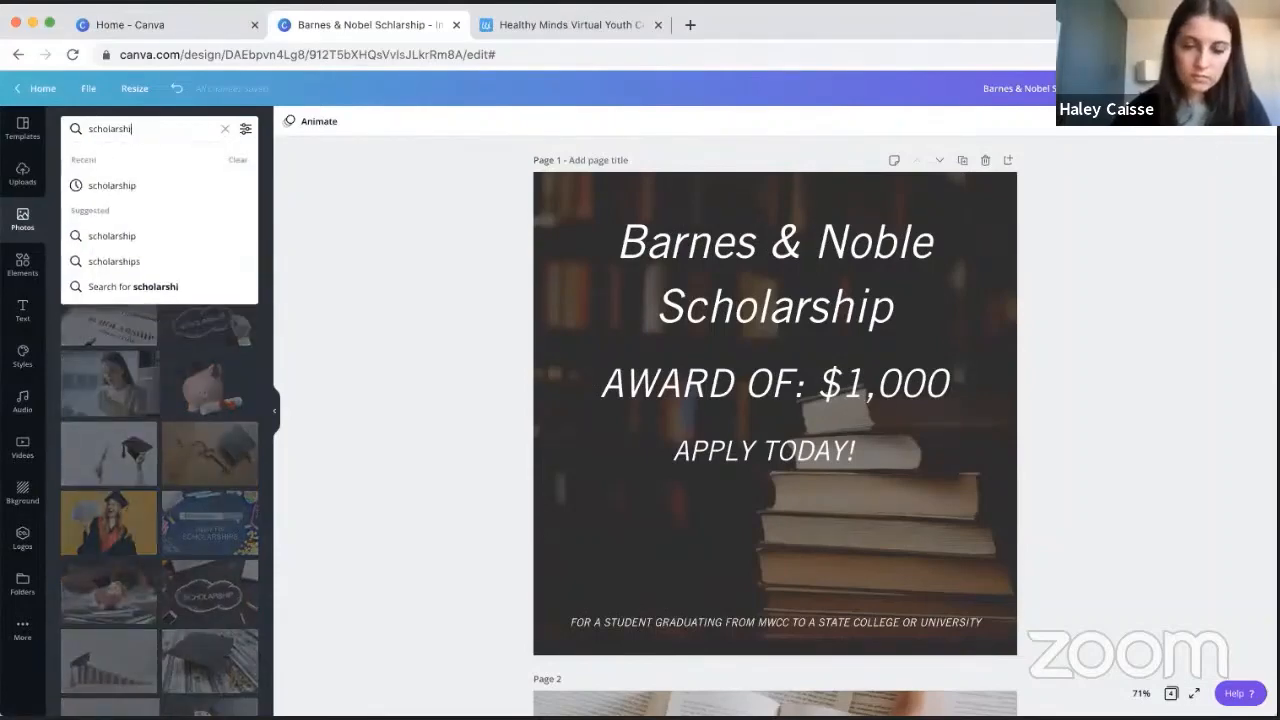
text(p)
key(Return)
scroll(200, 318, down, 3)
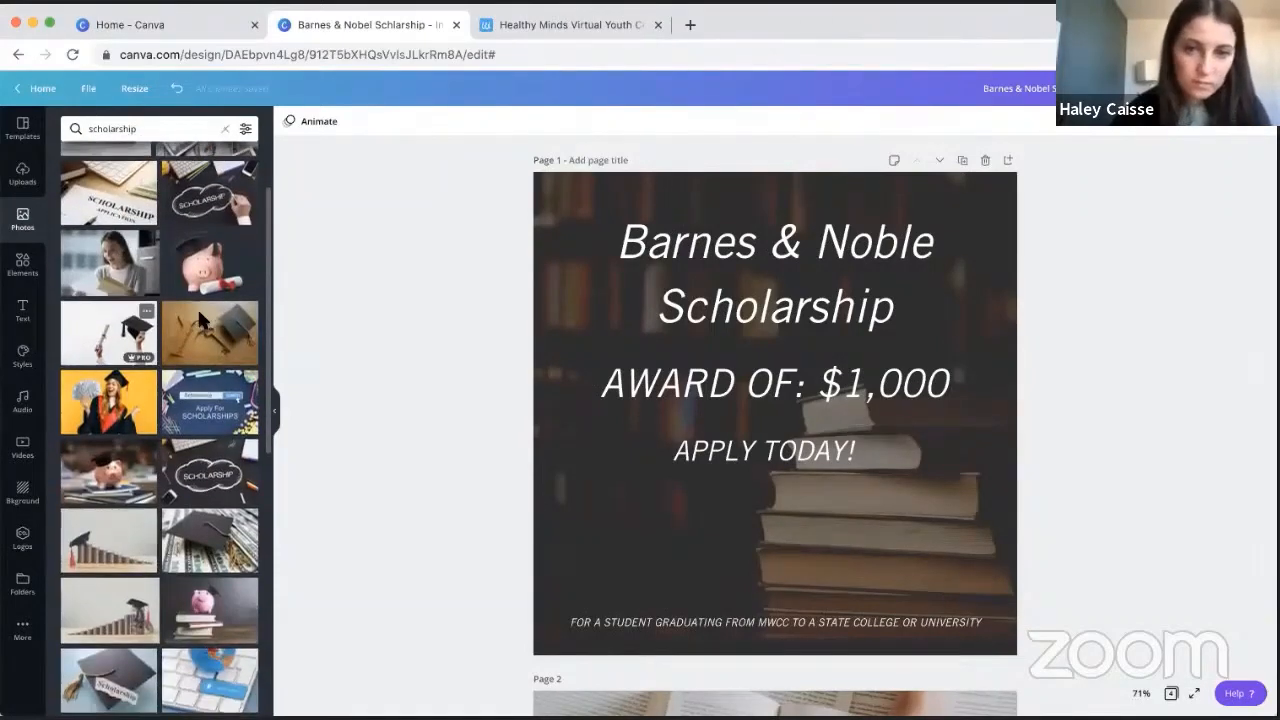
- Replace page 2's header photo with the "Scholarship Application" photo, enlarging and repositioning it inside its crop area
scroll(443, 374, down, 5)
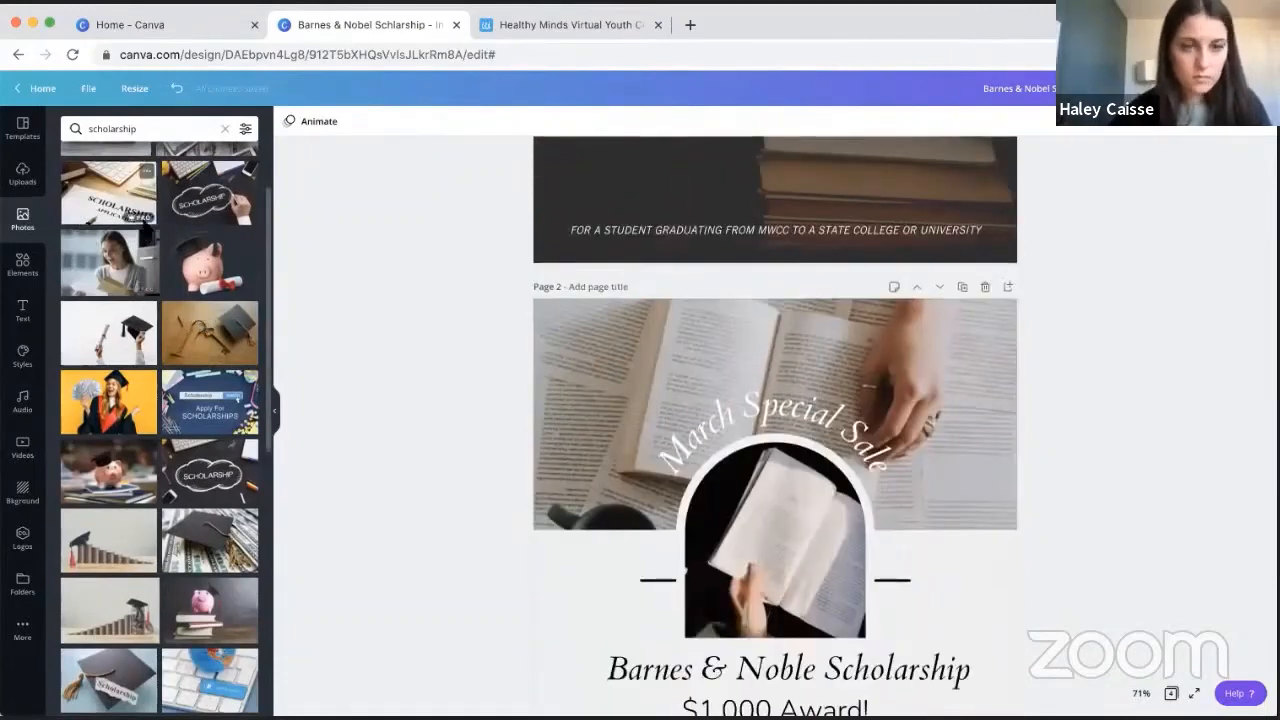
drag(141, 217, 577, 395)
double_click(577, 395)
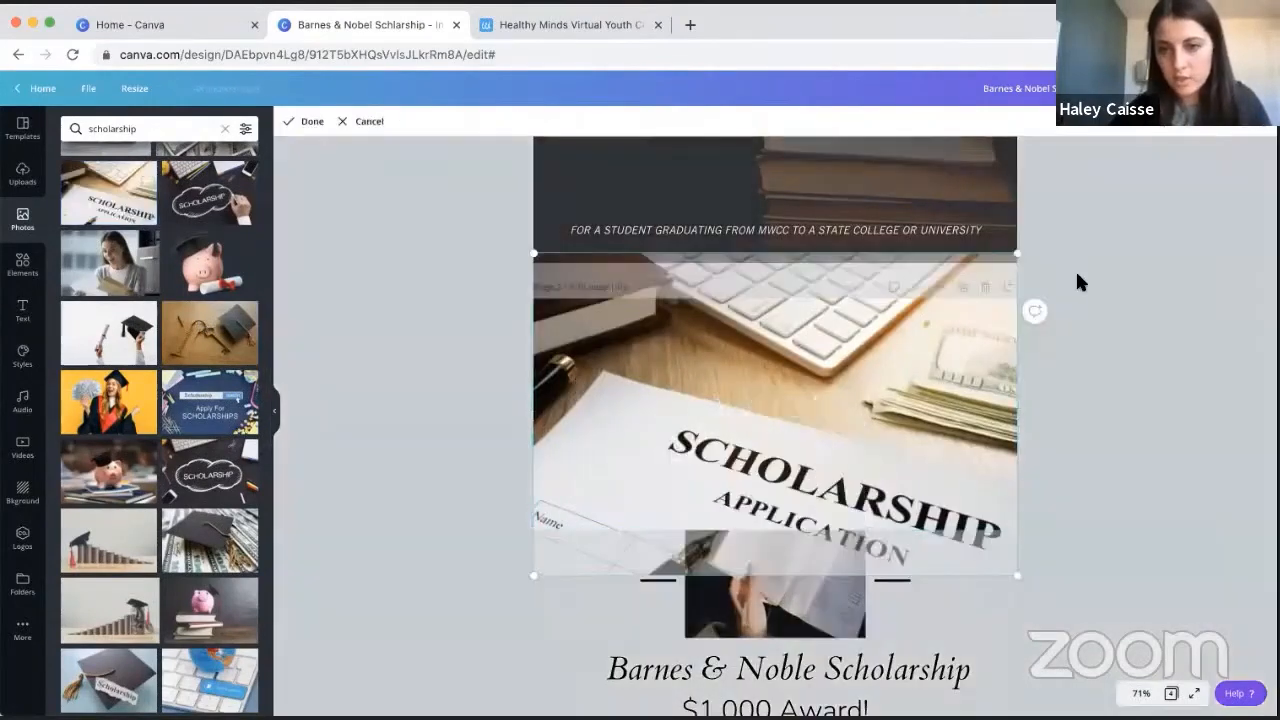
drag(1015, 254, 1211, 135)
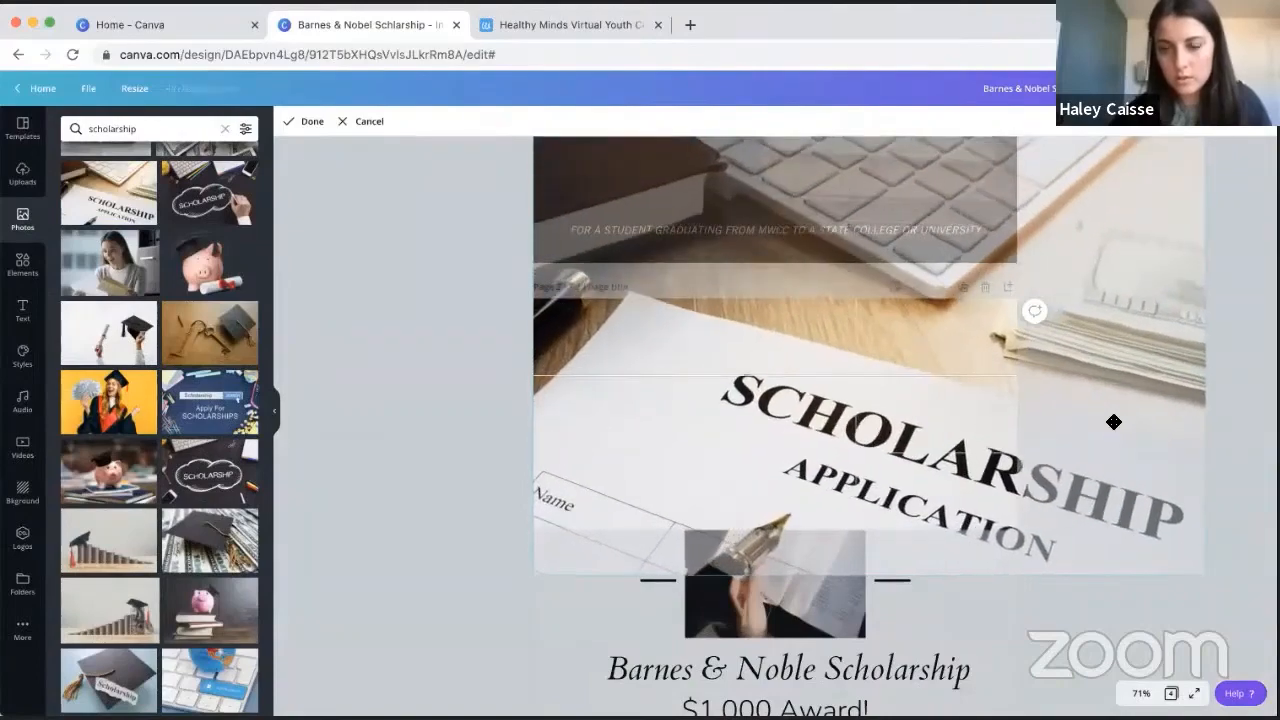
drag(1062, 380, 1003, 340)
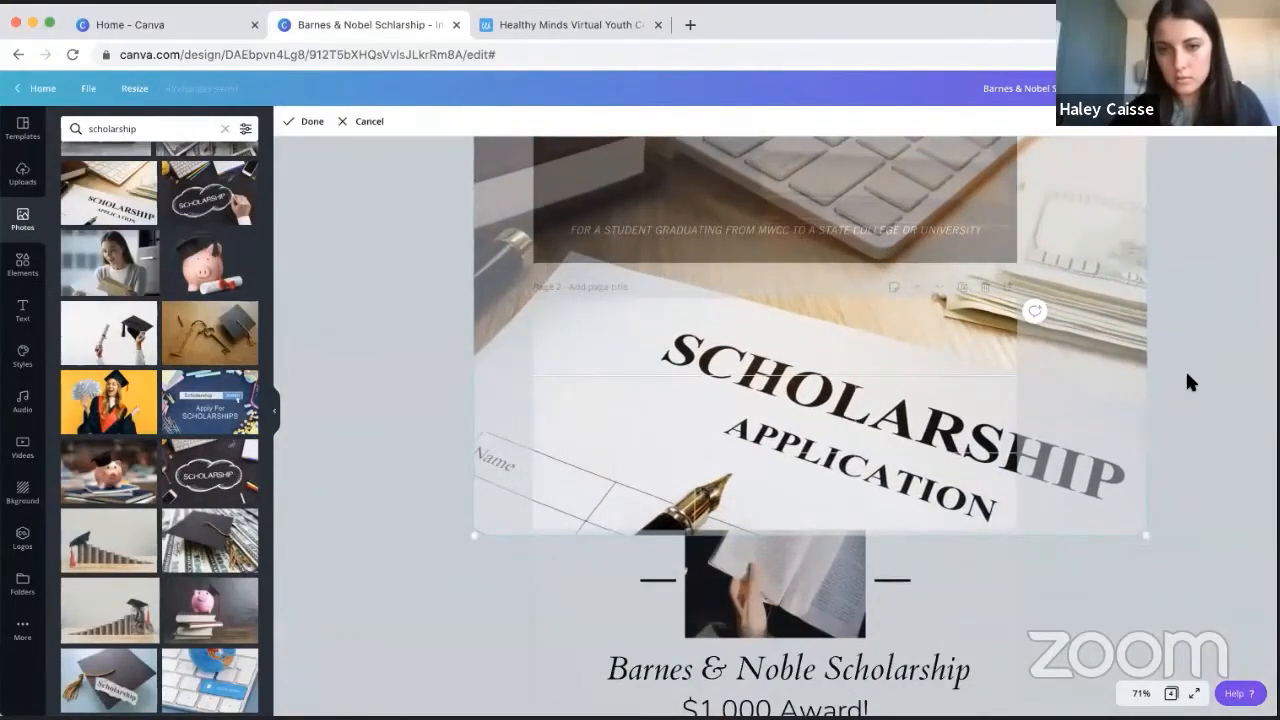
click(1188, 381)
scroll(1186, 380, down, 4)
scroll(1000, 250, up, 1)
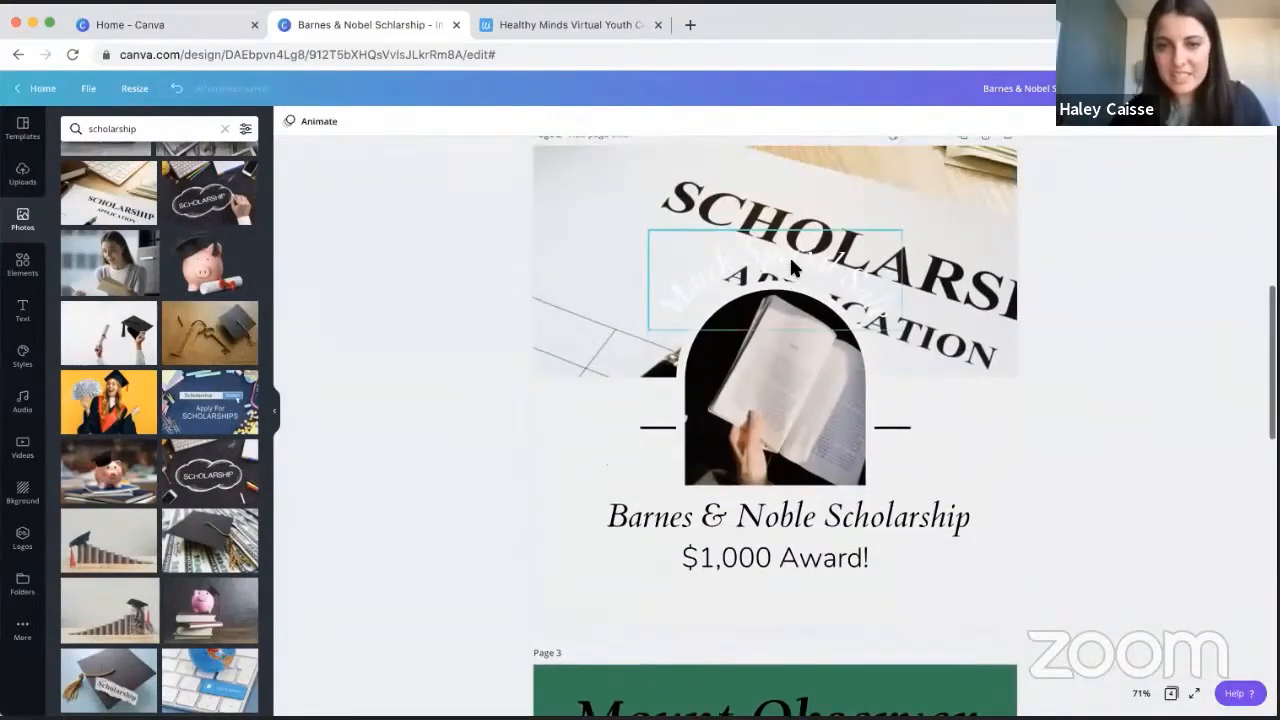
- Look over the photo effects for the page 2 header image and set its tint adjustment to 50
click(959, 207)
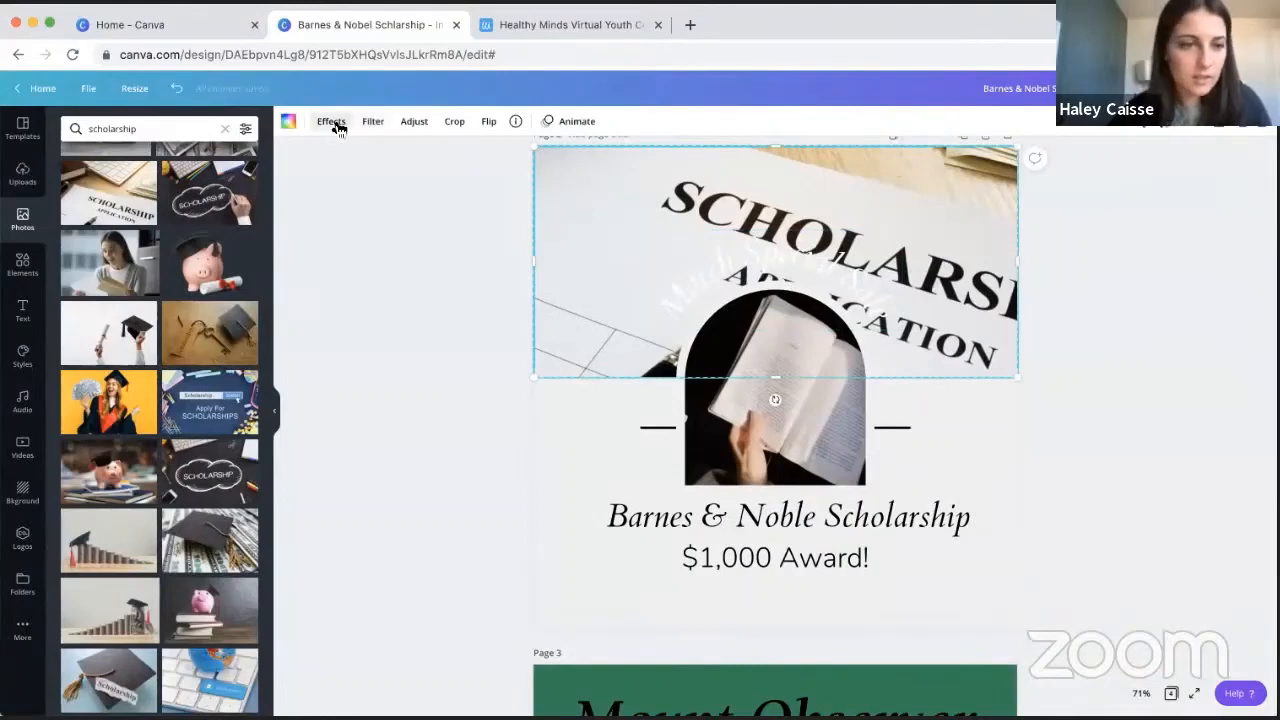
click(331, 121)
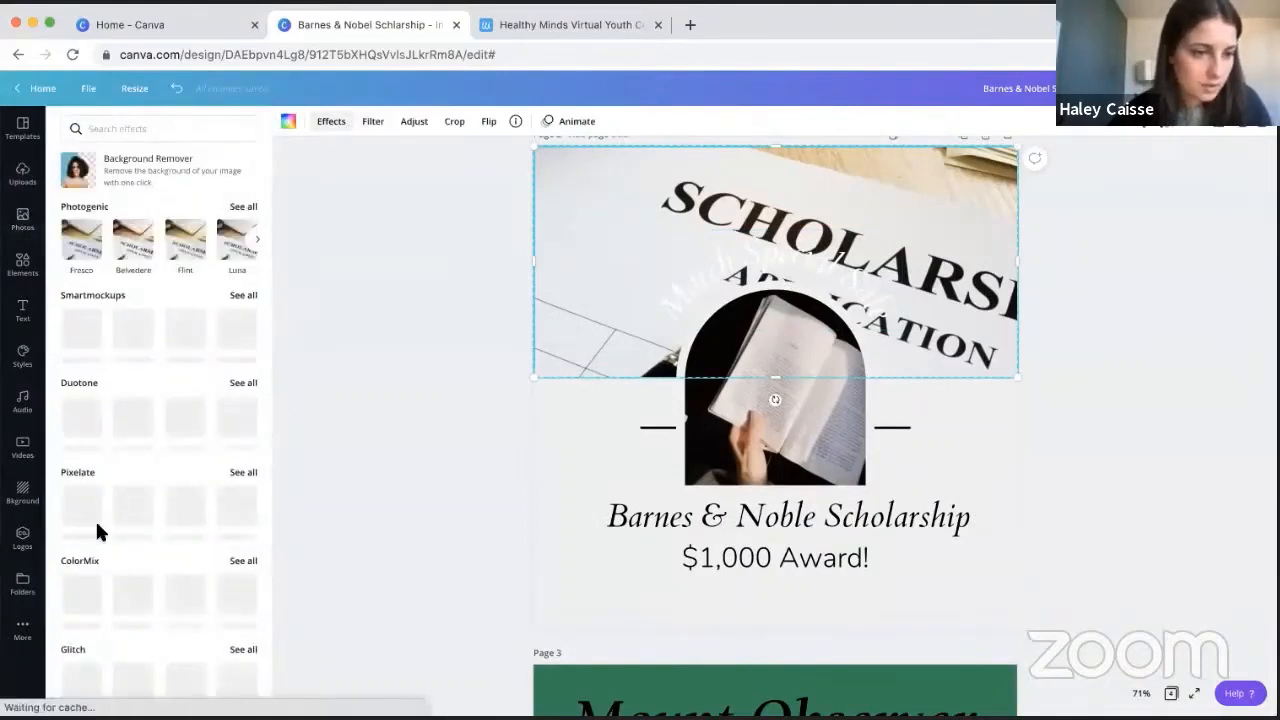
scroll(97, 530, down, 1)
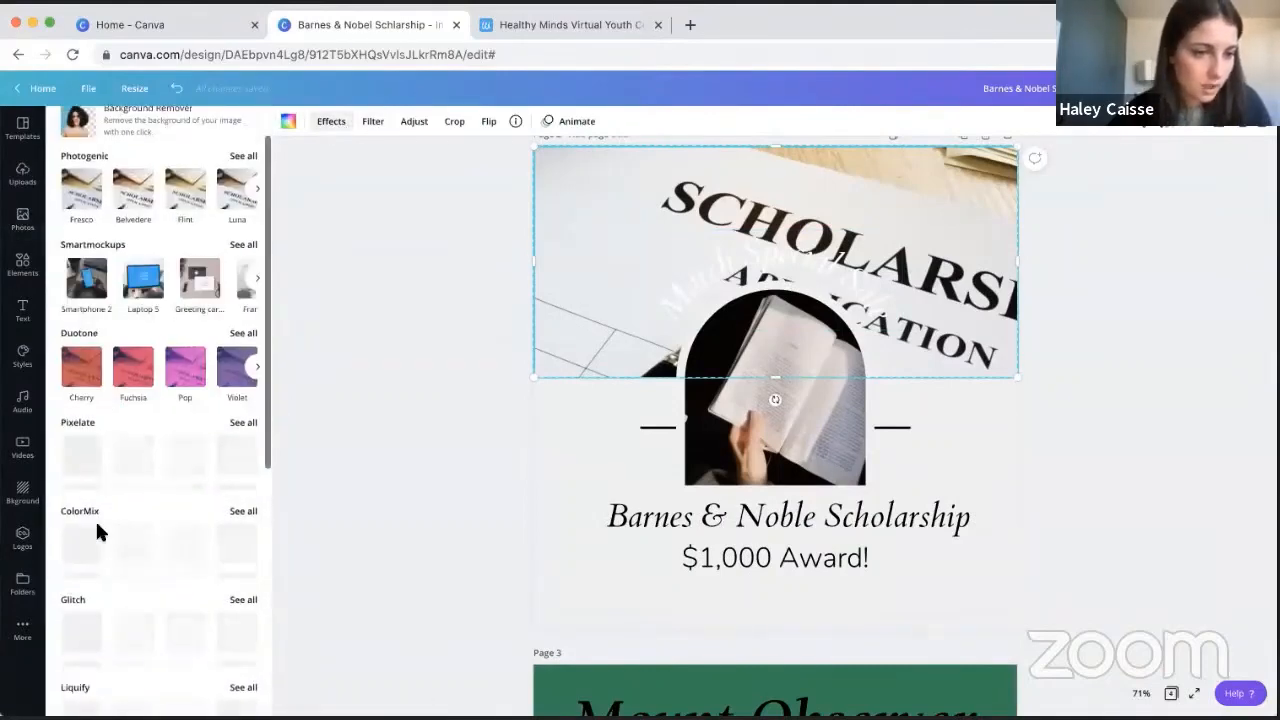
click(410, 121)
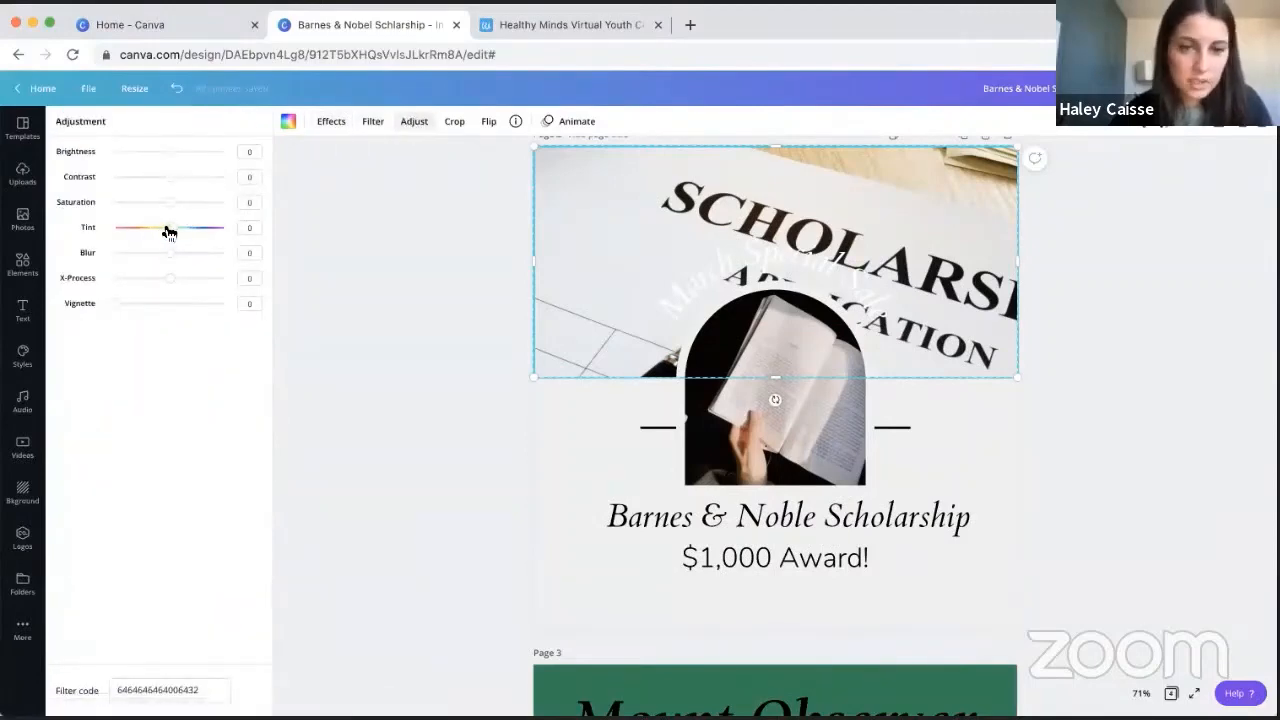
drag(168, 232, 195, 233)
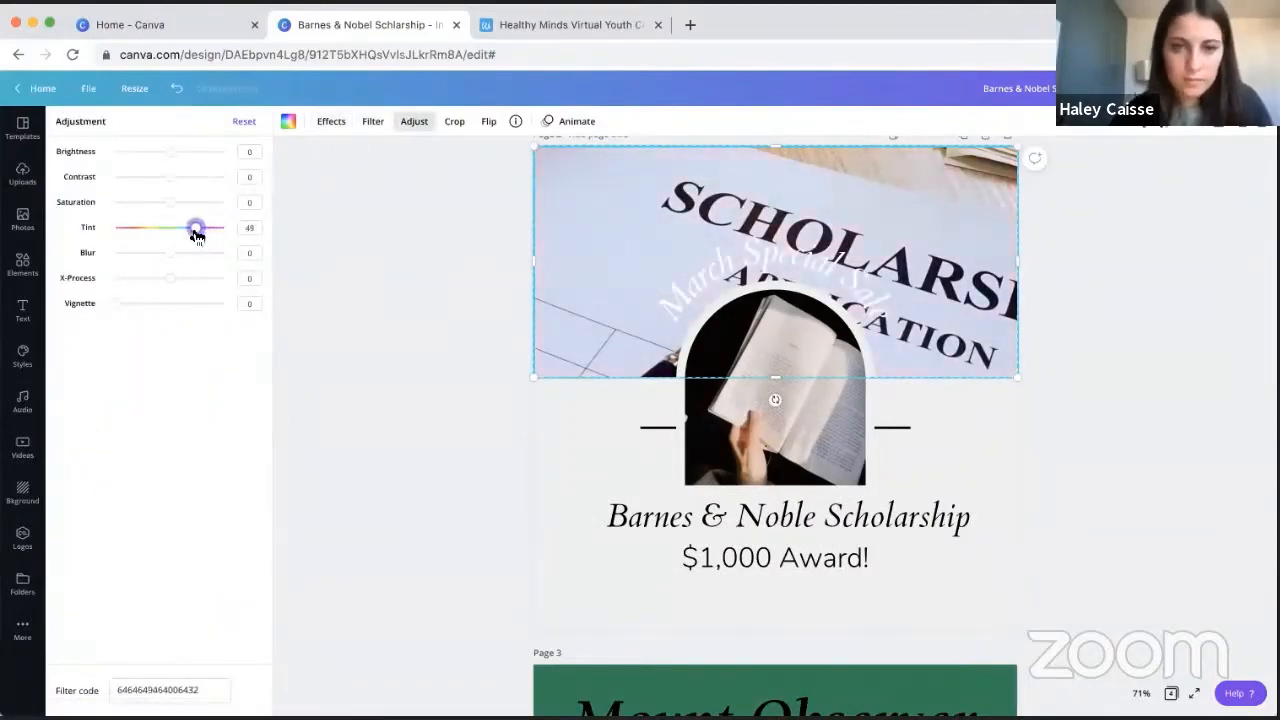
click(403, 254)
- Apply the Lift effect at intensity 100 to the curved "March Special Sale" text
click(823, 255)
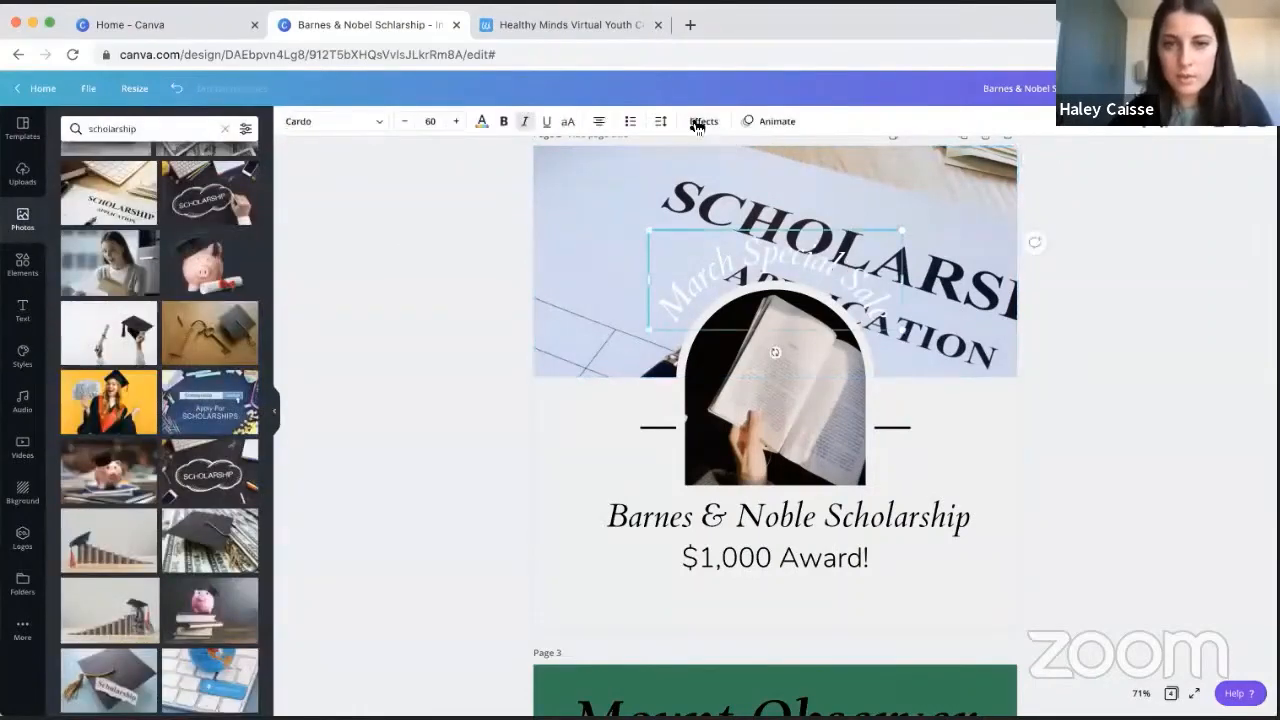
click(700, 121)
click(226, 207)
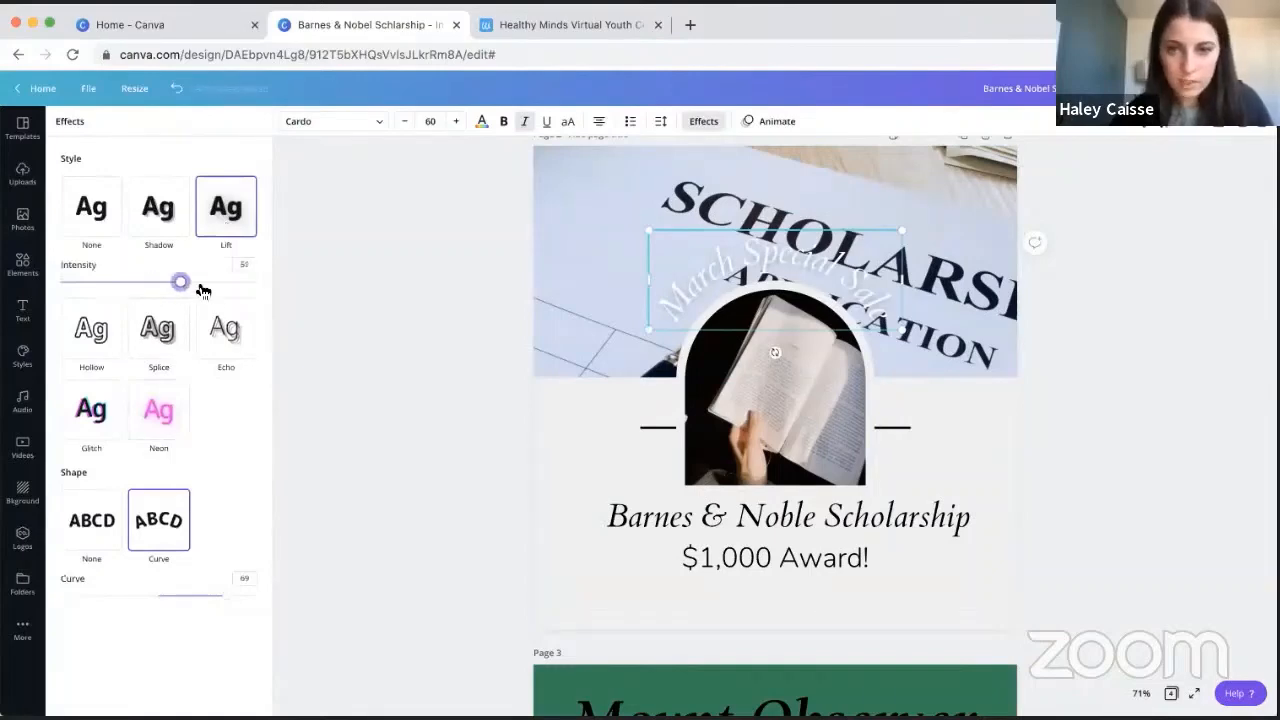
click(351, 348)
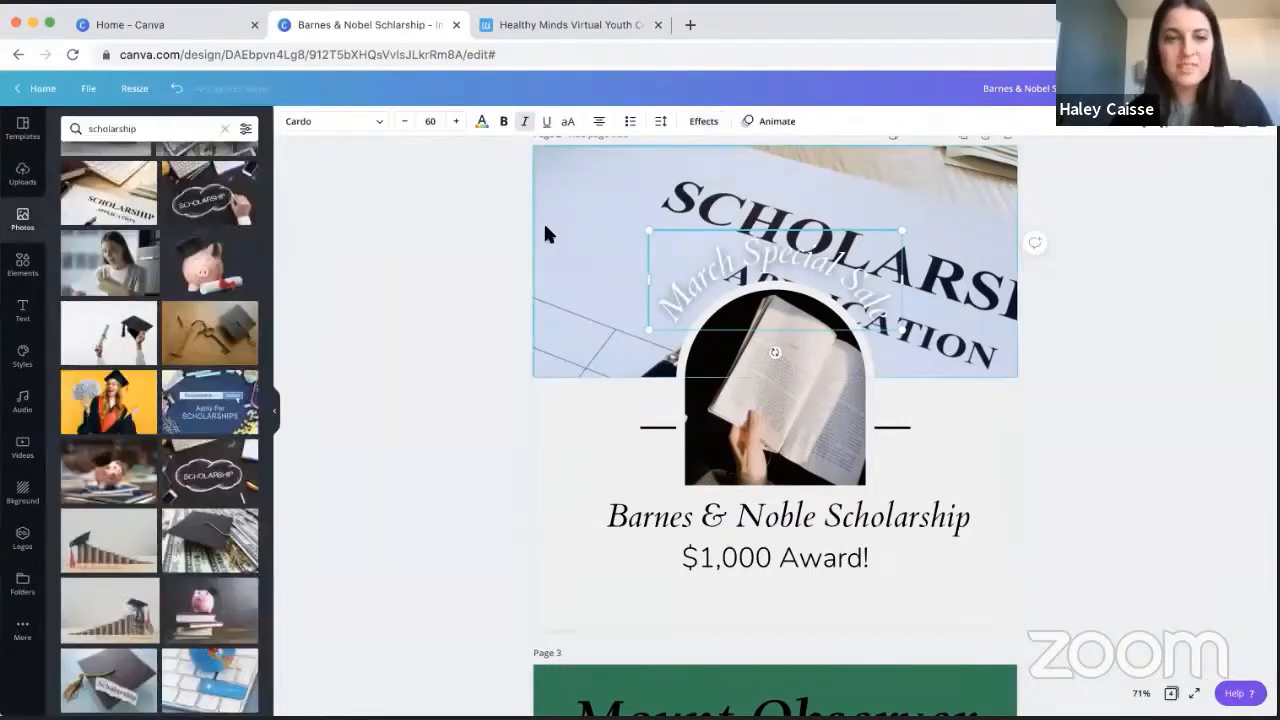
- Search the photo library for "book" and look through the results for a better header image
click(21, 178)
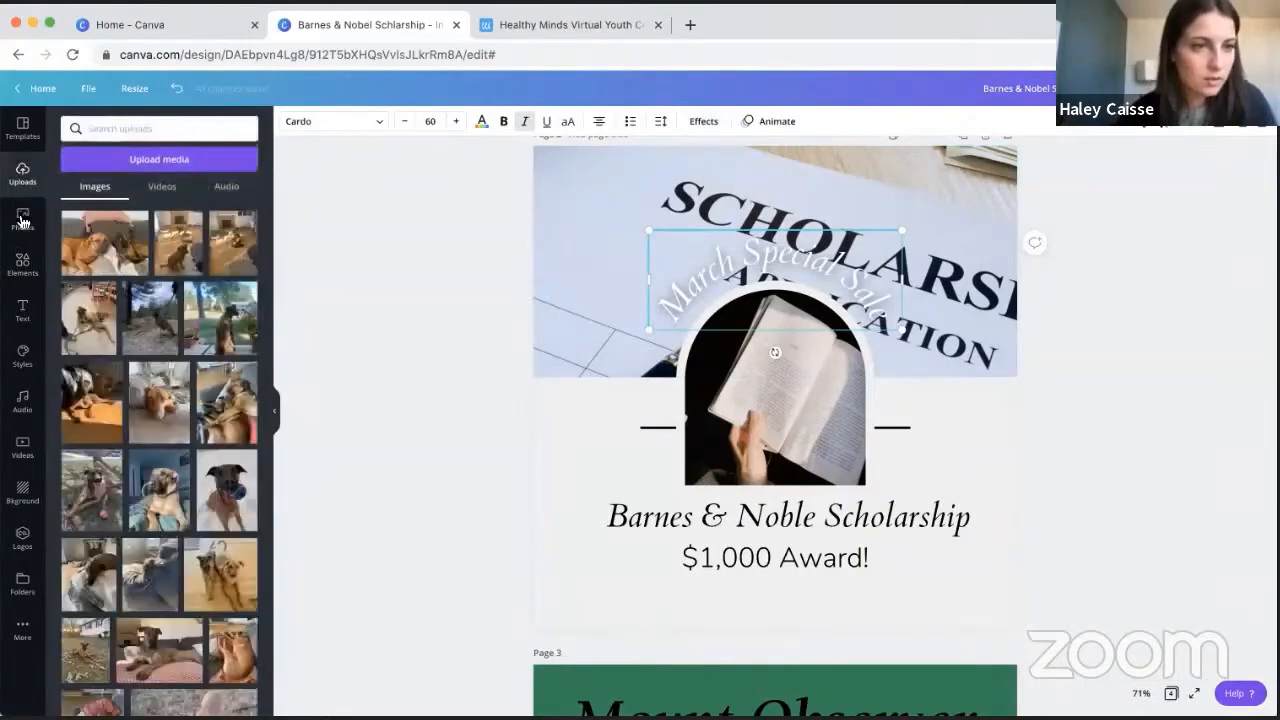
click(21, 220)
click(224, 131)
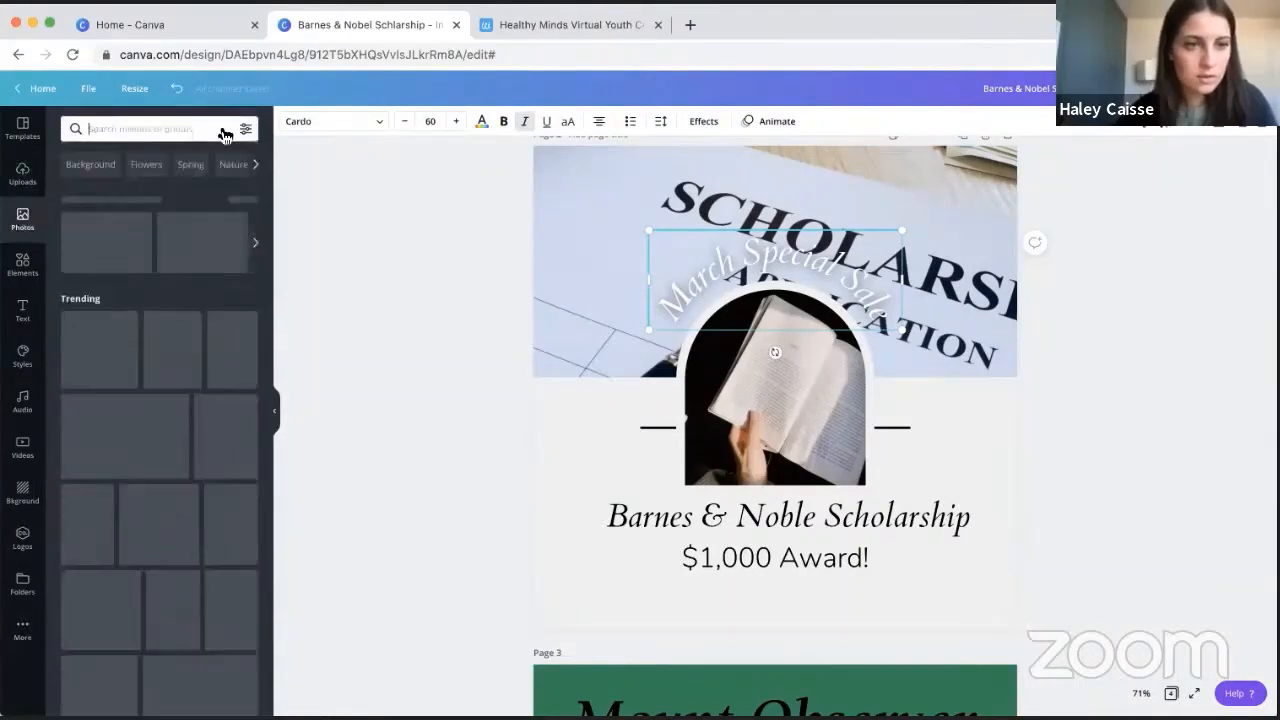
text(book)
key(Return)
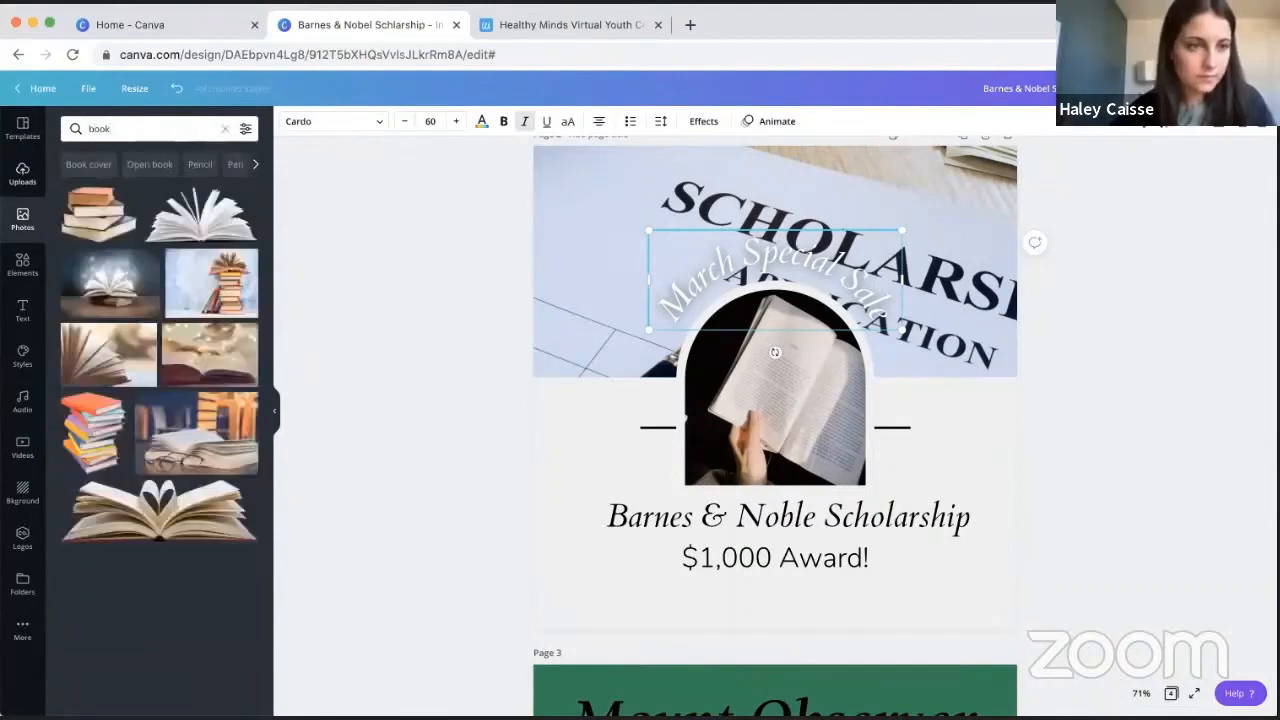
scroll(150, 475, down, 1)
scroll(148, 475, down, 6)
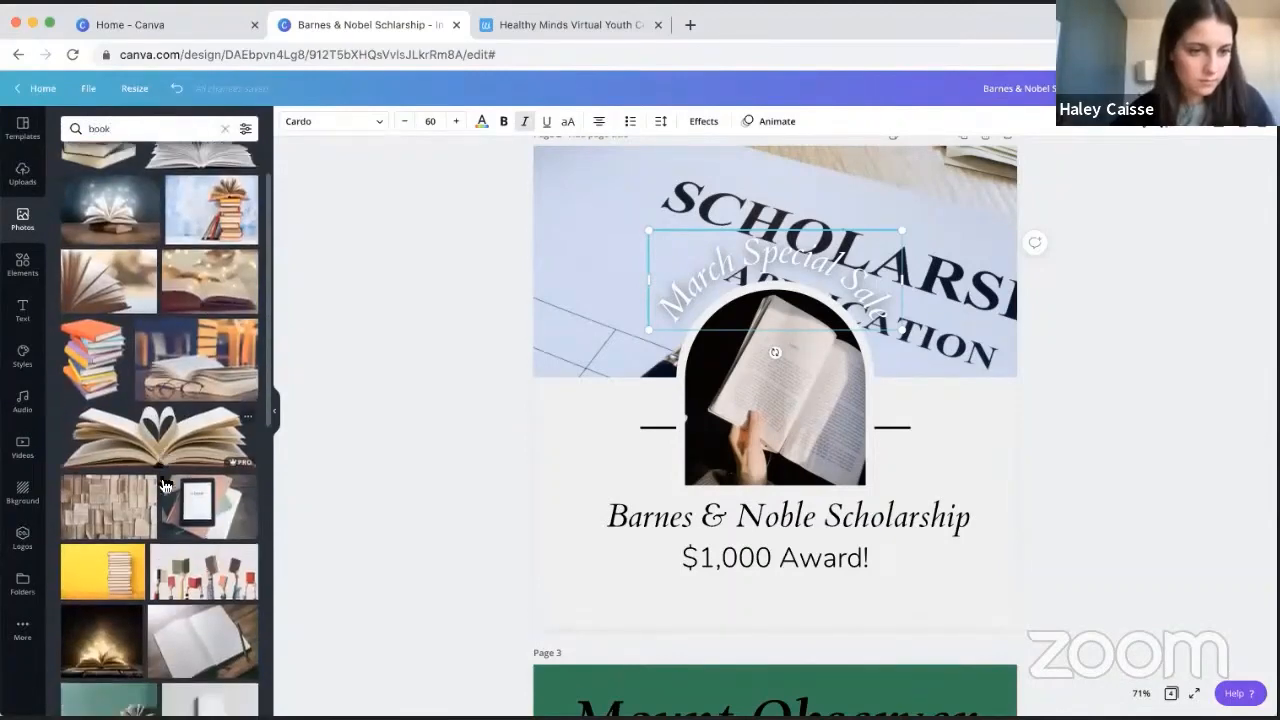
scroll(165, 485, down, 2)
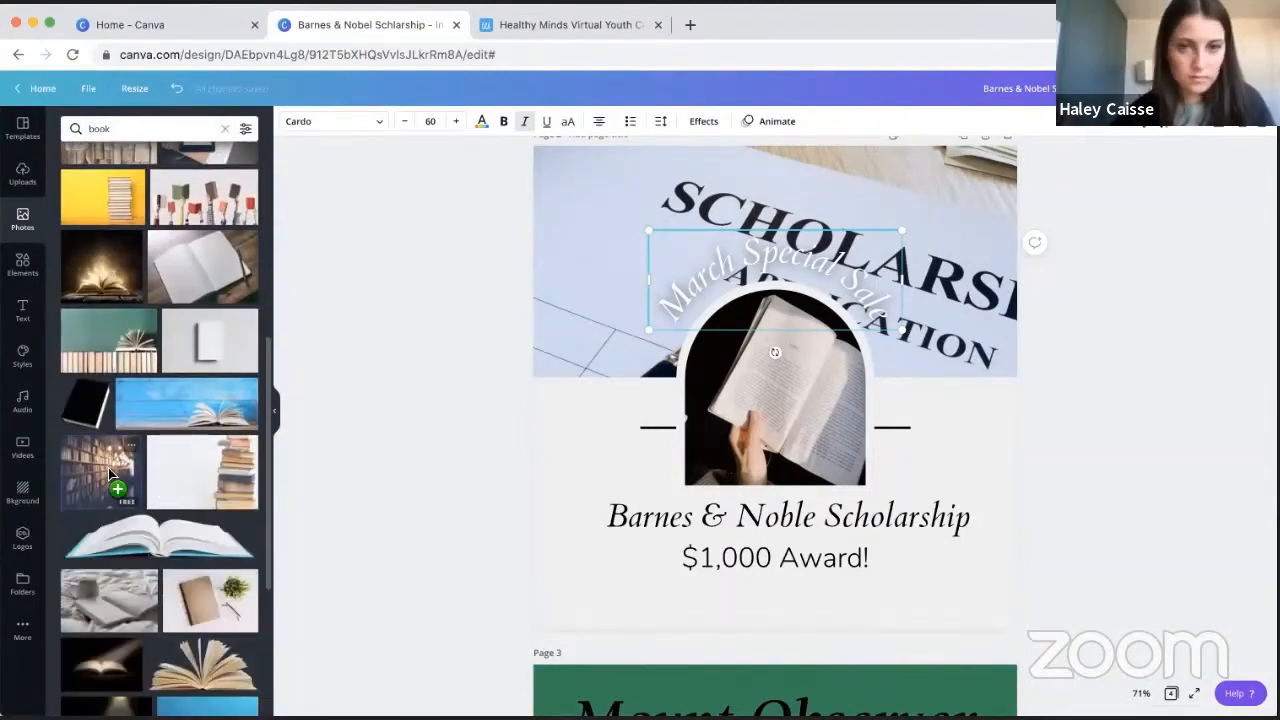
- Replace page 2's header image with the library bookshelf photo with hanging lights and reposition it within the crop
drag(100, 472, 556, 258)
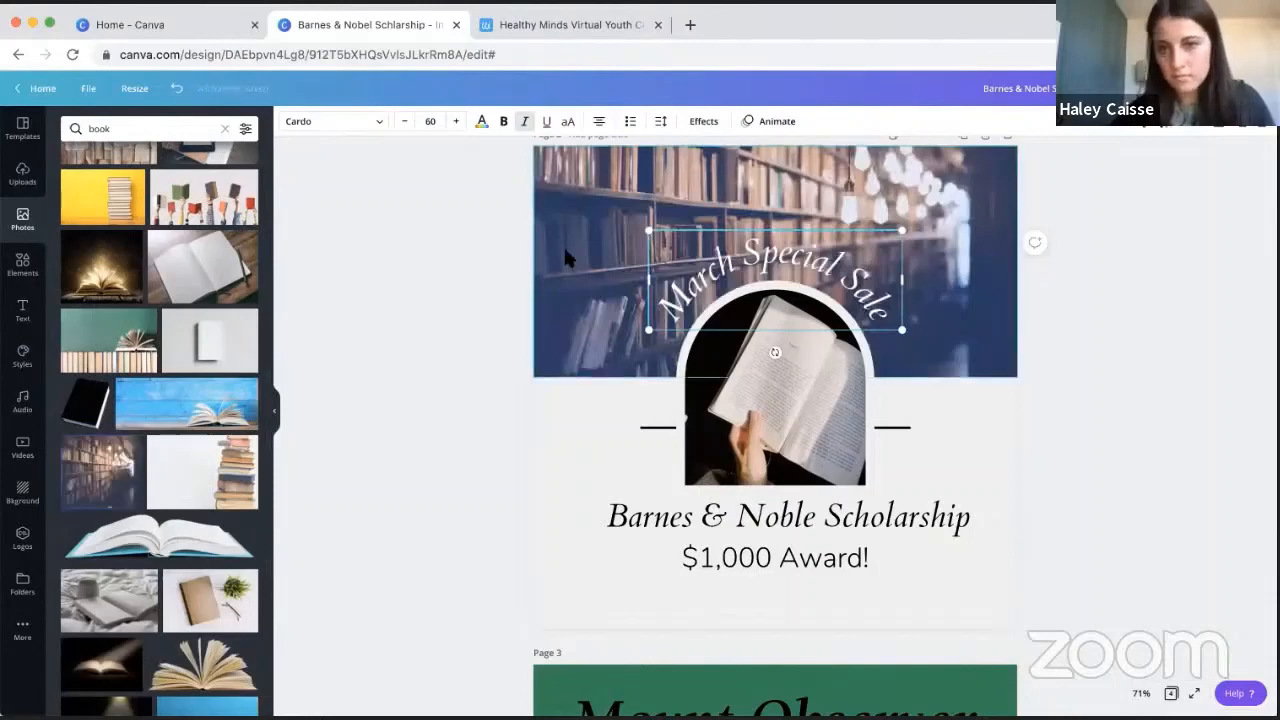
double_click(565, 250)
mouse_move(560, 270)
mouse_down()
mouse_move(557, 237)
mouse_move(557, 251)
mouse_up()
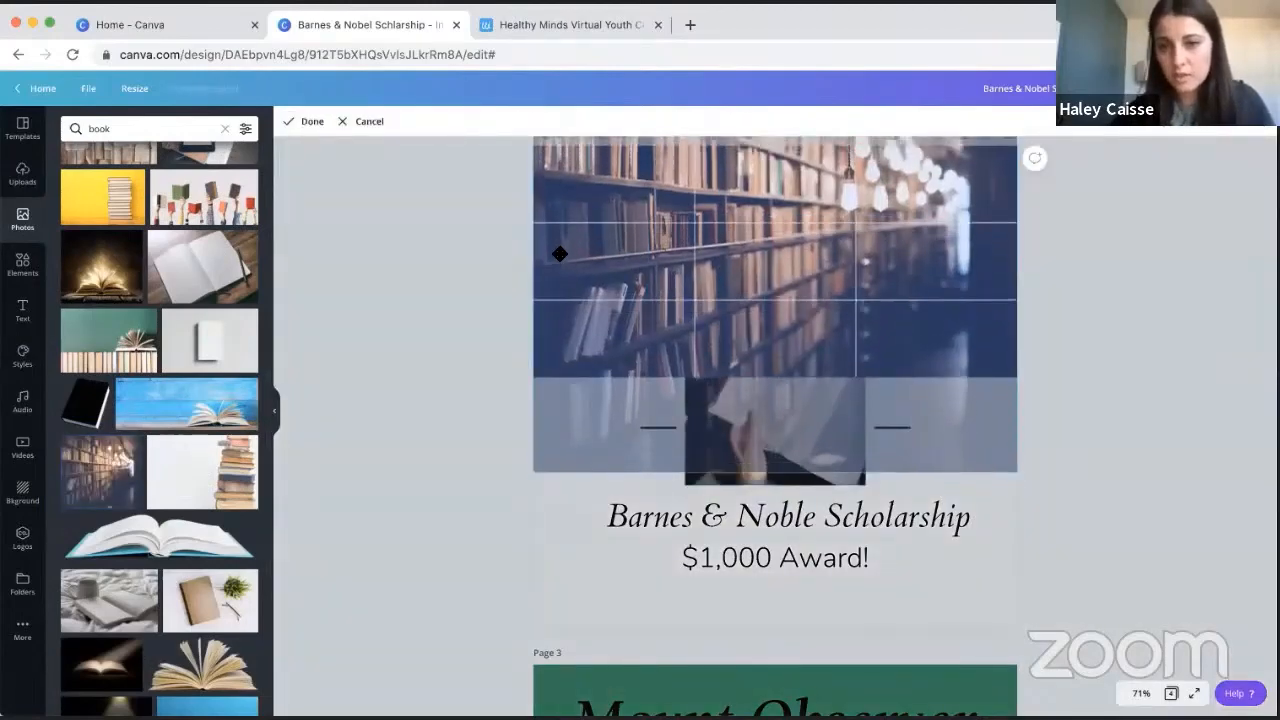
click(1137, 311)
click(1131, 348)
scroll(1131, 348, up, 1)
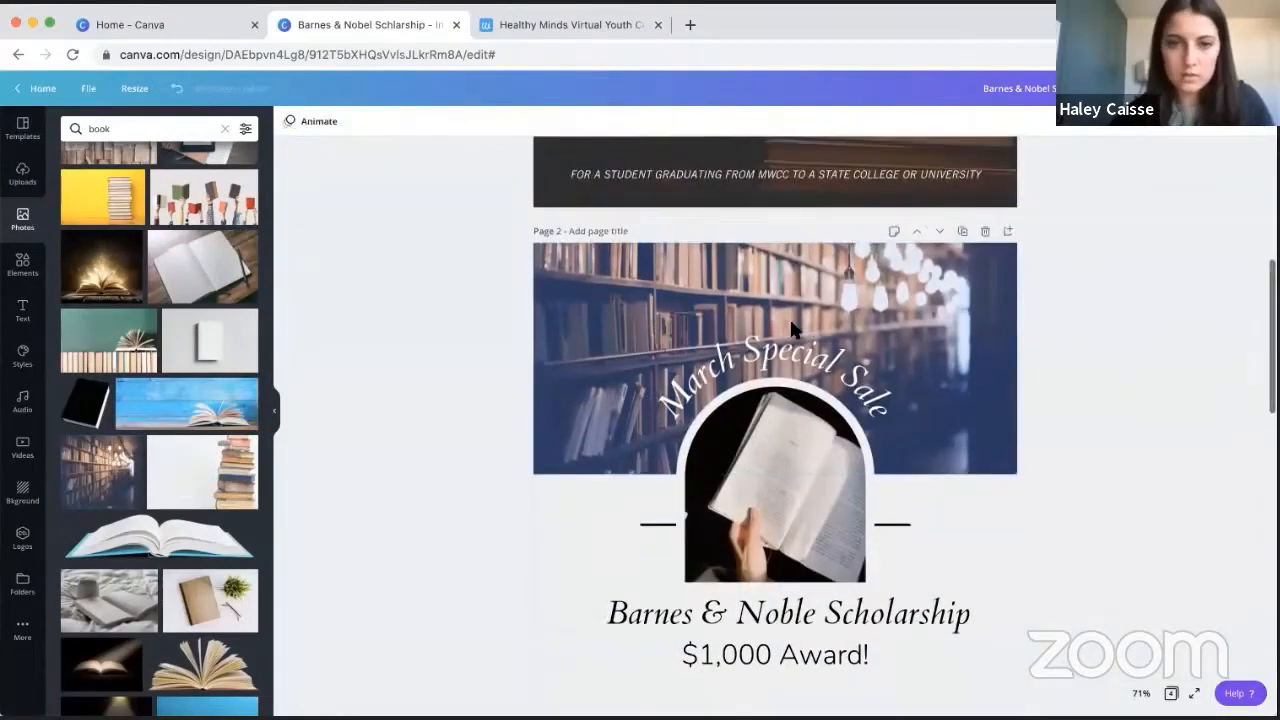
click(700, 365)
click(612, 292)
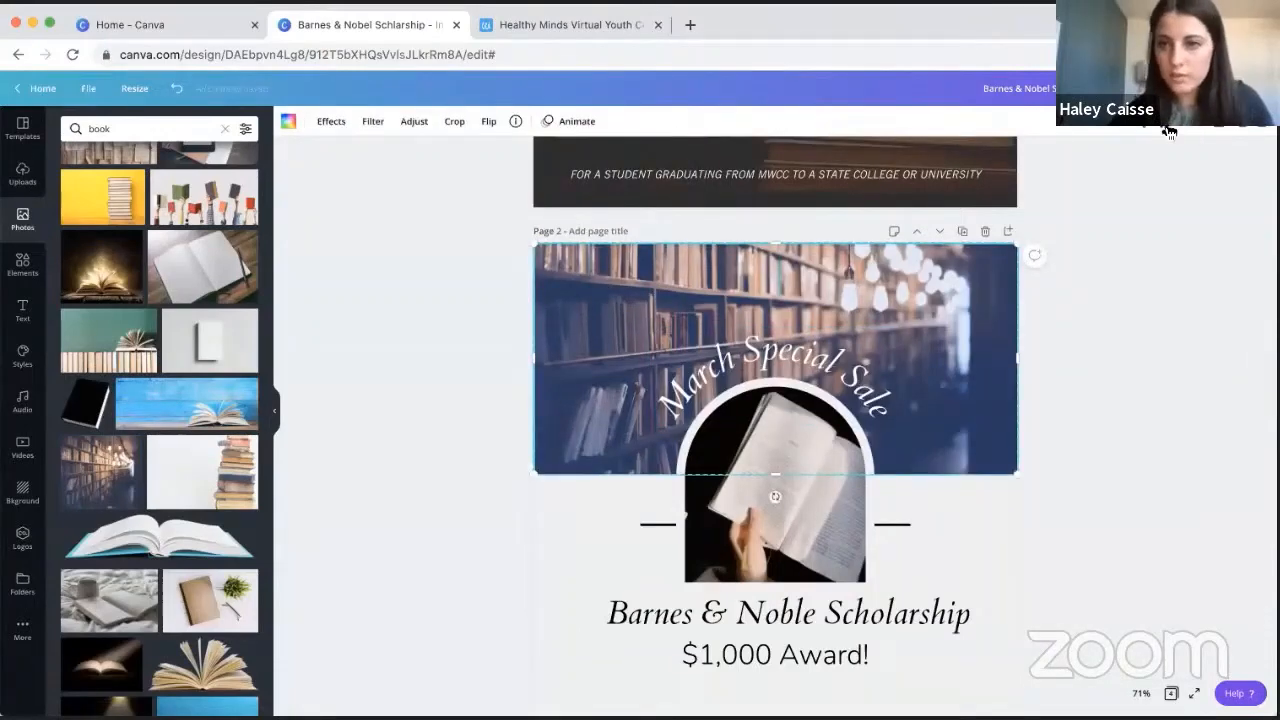
- Set the transparency of page 2's bookshelf header photo to 66
click(1168, 128)
drag(1123, 160, 1097, 163)
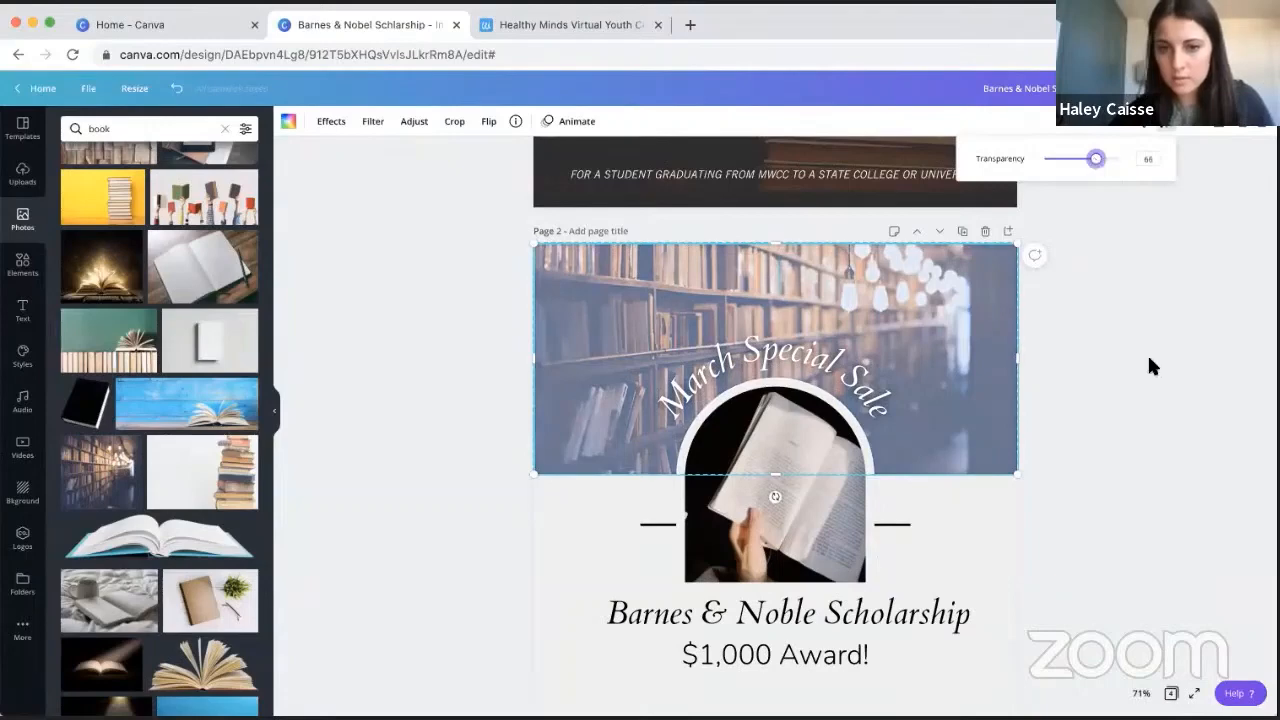
click(1141, 386)
scroll(1141, 386, down, 3)
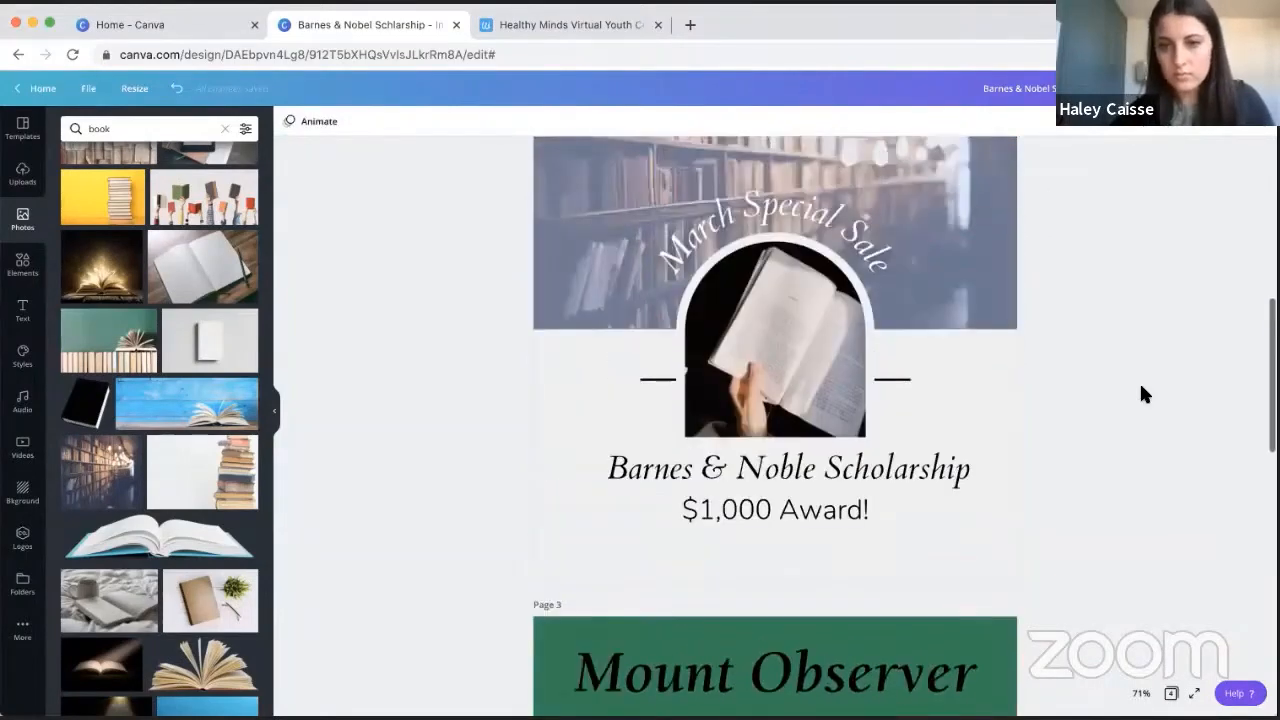
scroll(1145, 394, up, 1)
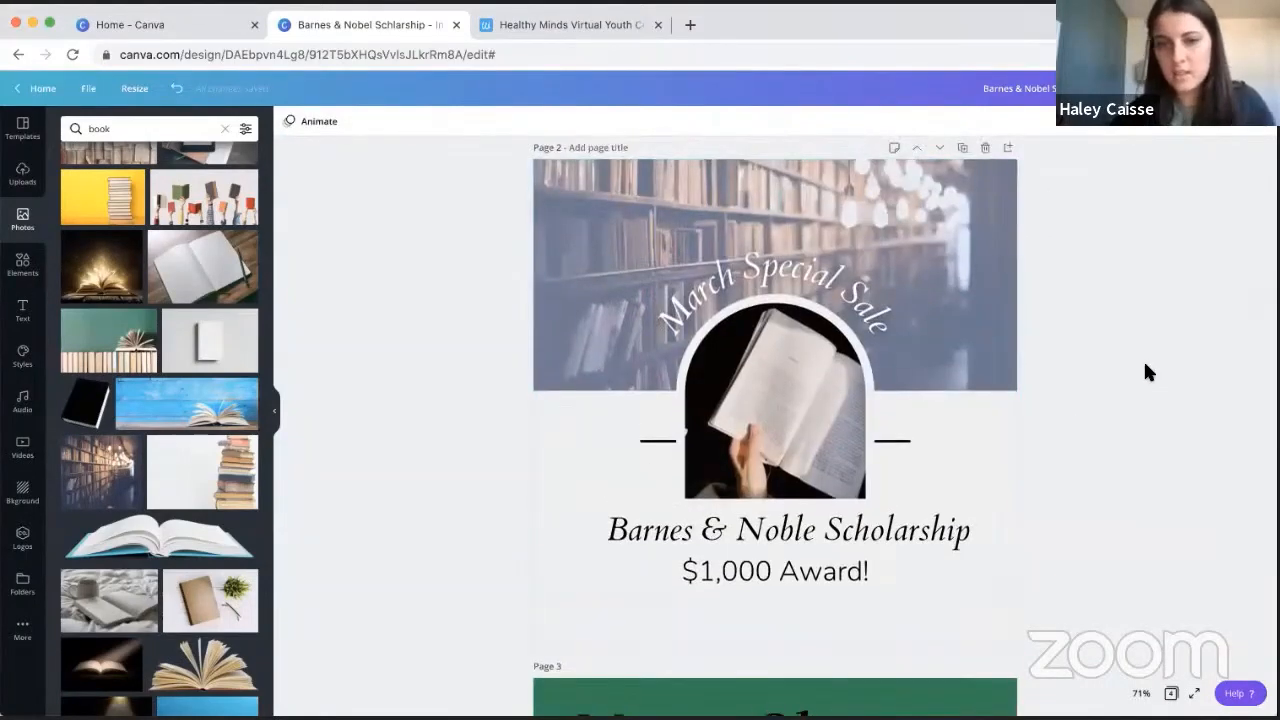
scroll(1147, 366, up, 2)
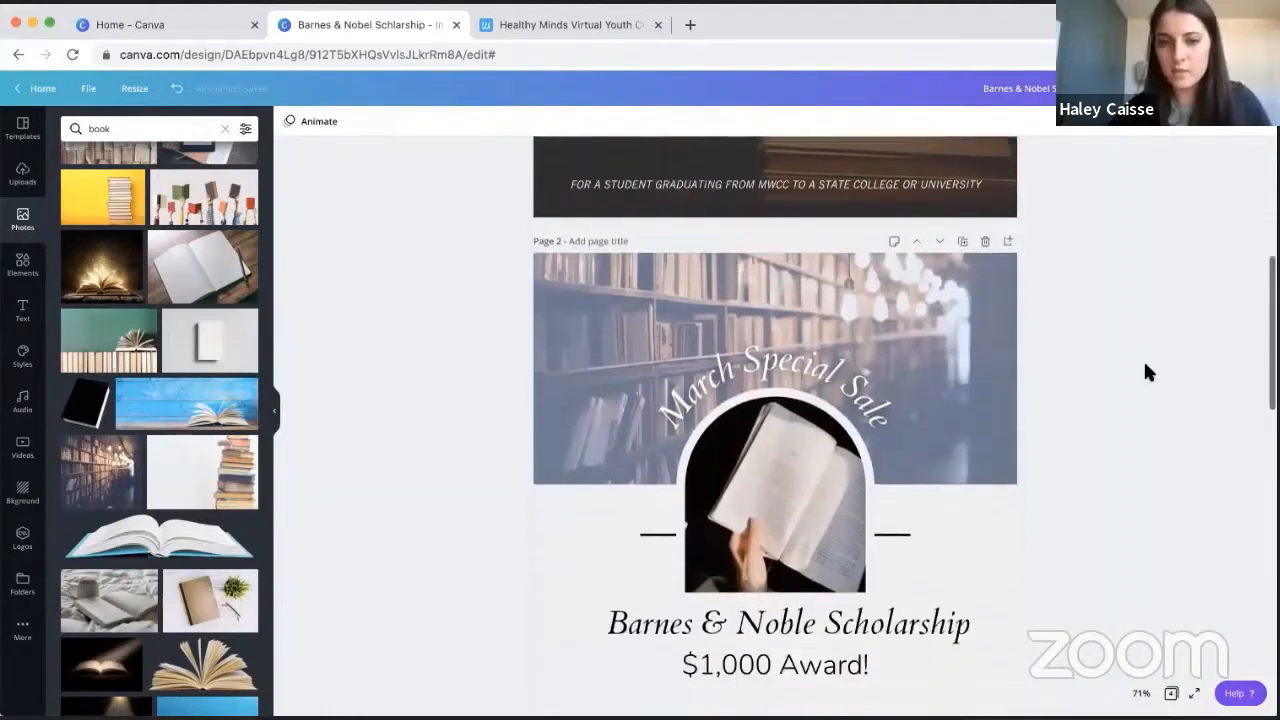
scroll(1148, 372, down, 1)
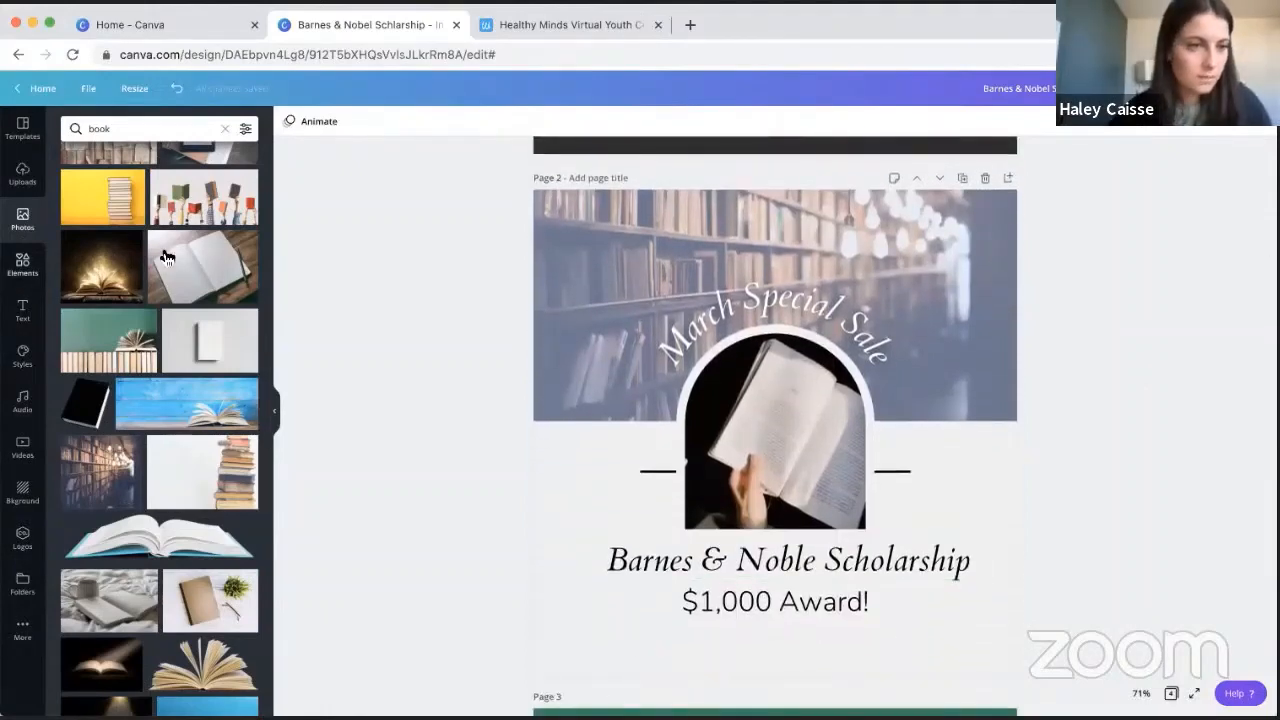
- Add a square shape to page 2 and reshape it into a full-width band about 79 px high along the page's bottom edge
click(22, 264)
click(86, 235)
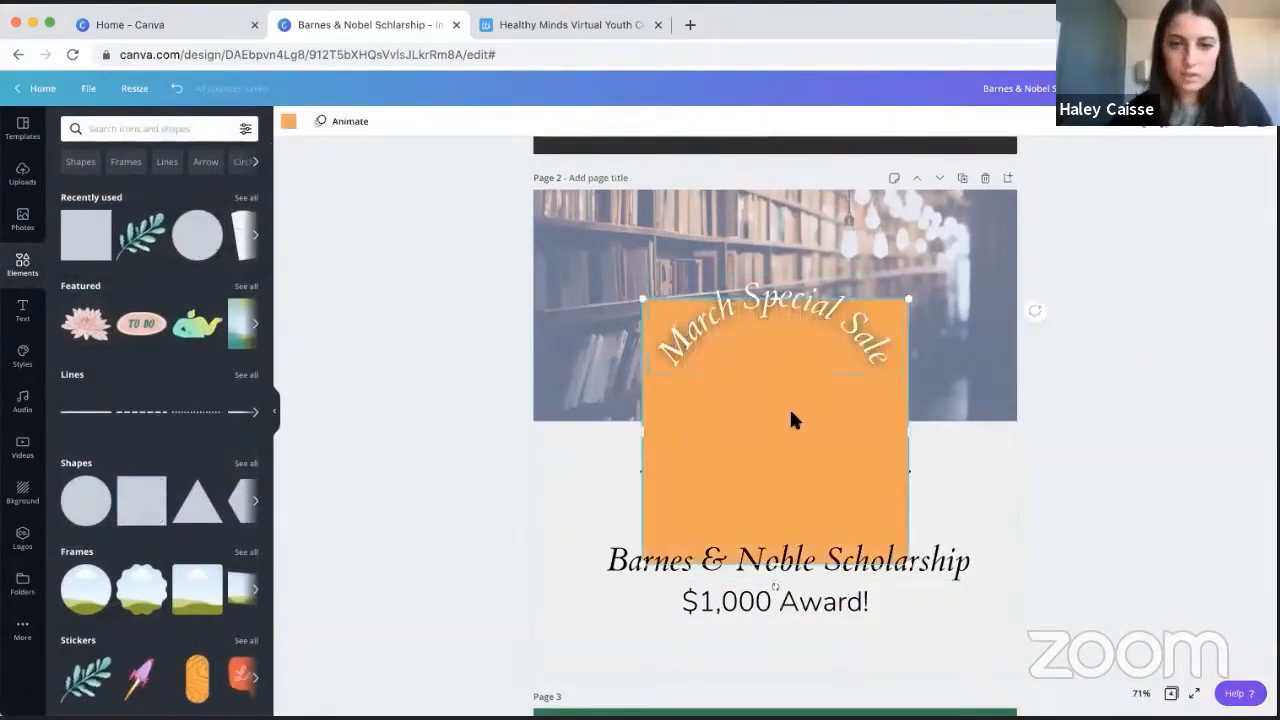
drag(790, 418, 681, 526)
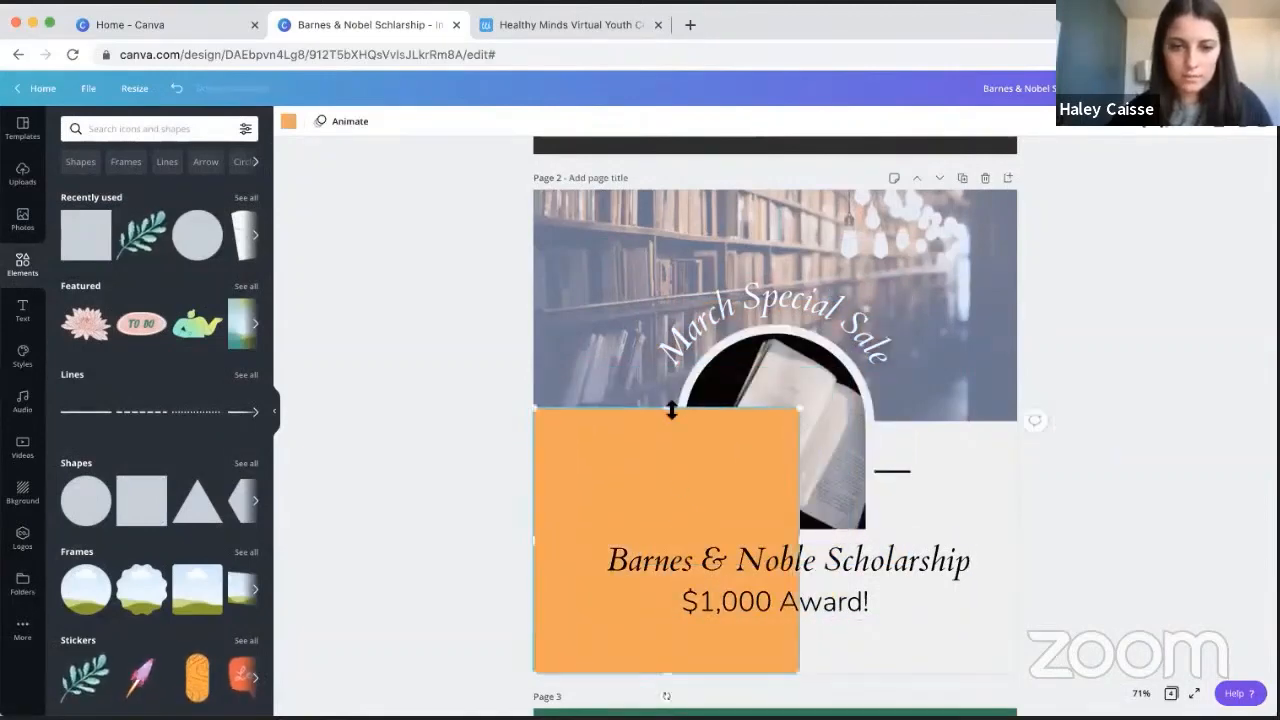
drag(666, 572, 689, 640)
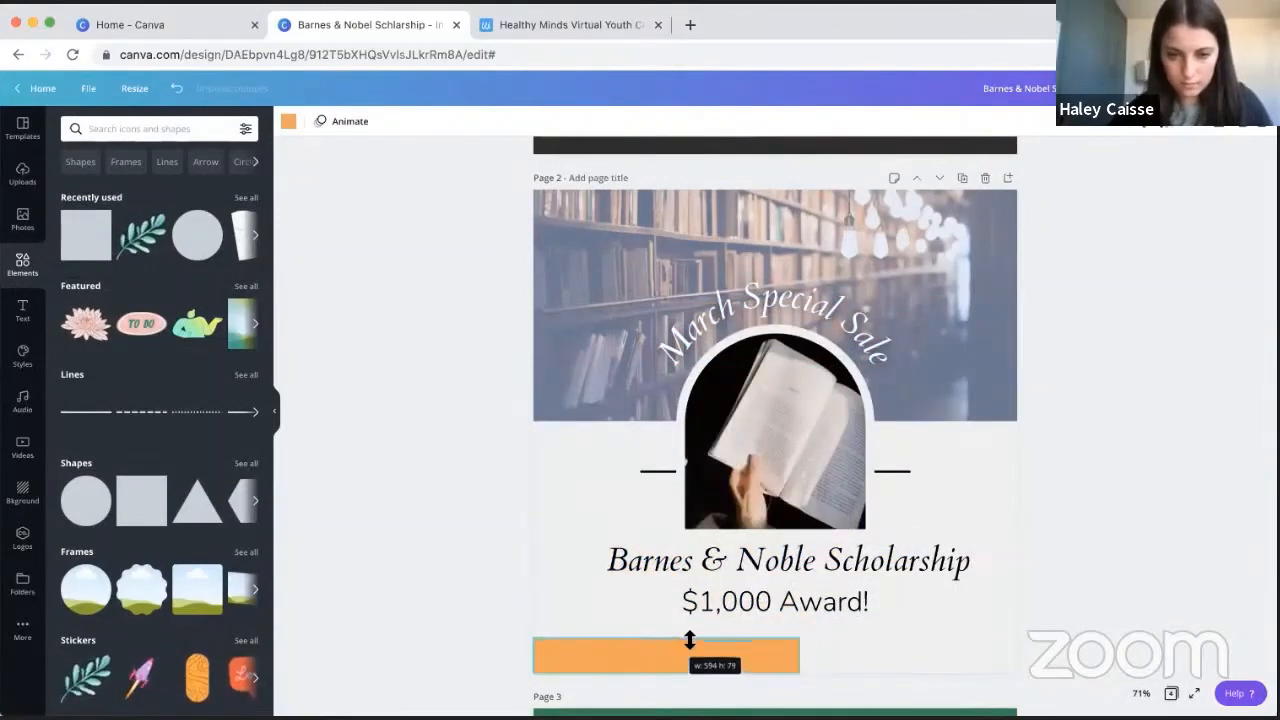
drag(837, 648, 1017, 655)
- Recolor the bottom band with the navy blue brand color
click(287, 121)
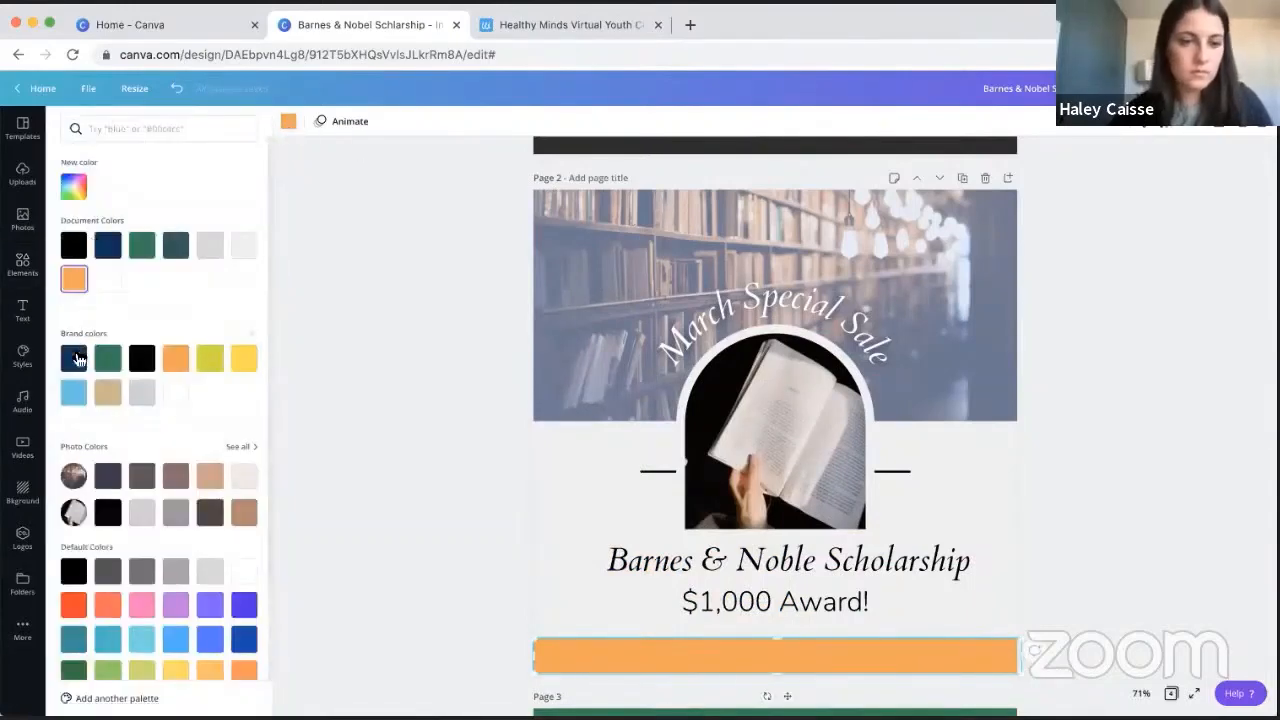
click(75, 358)
click(333, 359)
- Copy page 1's "For a student graduating from MWCC to a state college or university" line onto page 2 and center it within the navy band
scroll(549, 312, up, 3)
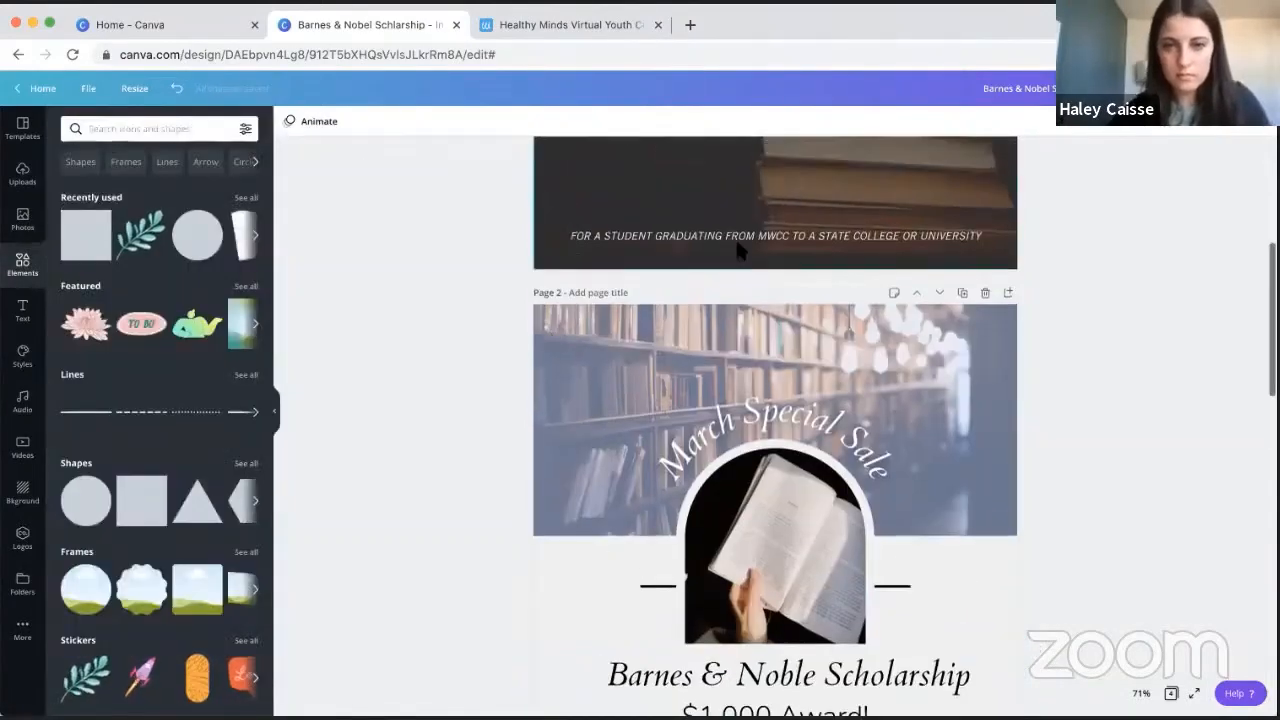
click(738, 251)
scroll(941, 438, down, 5)
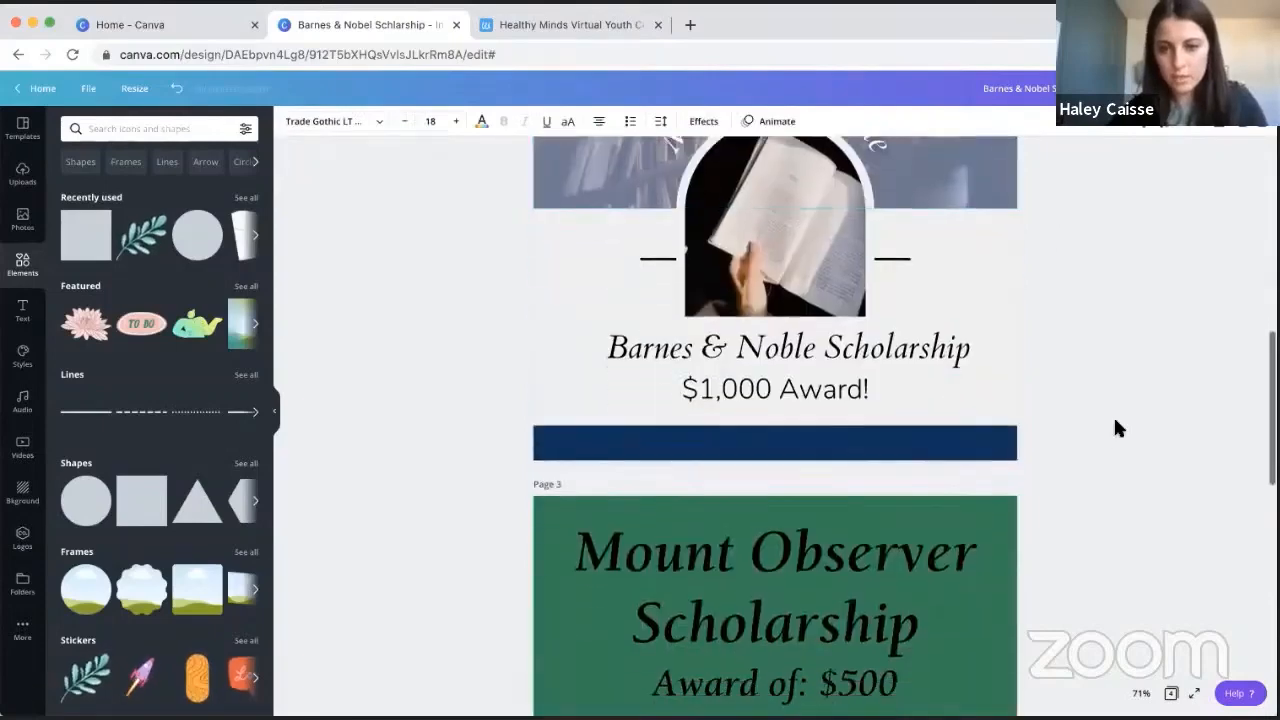
click(967, 378)
text(FOR A STUDENT GRADUATING FROM MWCC TO A STATE COLLEGE OR UNIVERSITY)
click(1163, 351)
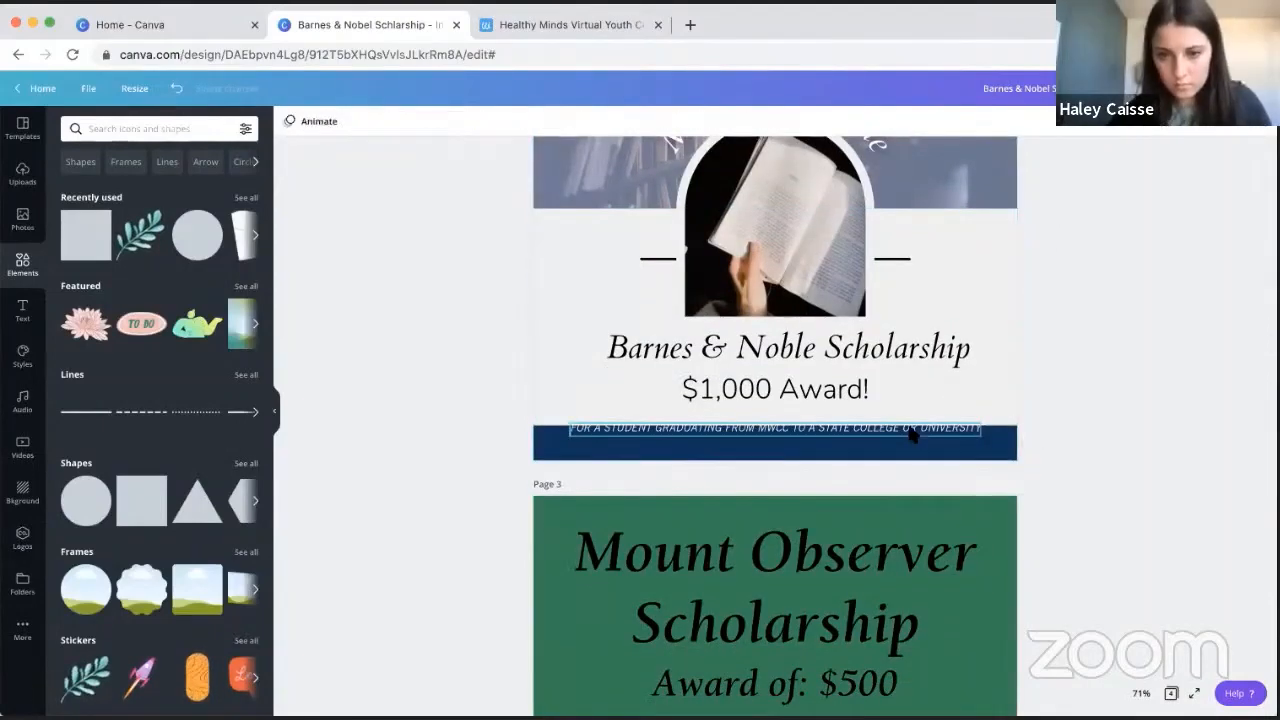
drag(913, 432, 914, 443)
click(1119, 325)
- Select all page 2 elements above the navy band and nudge them upward together to widen the gap above the band
scroll(1115, 340, up, 2)
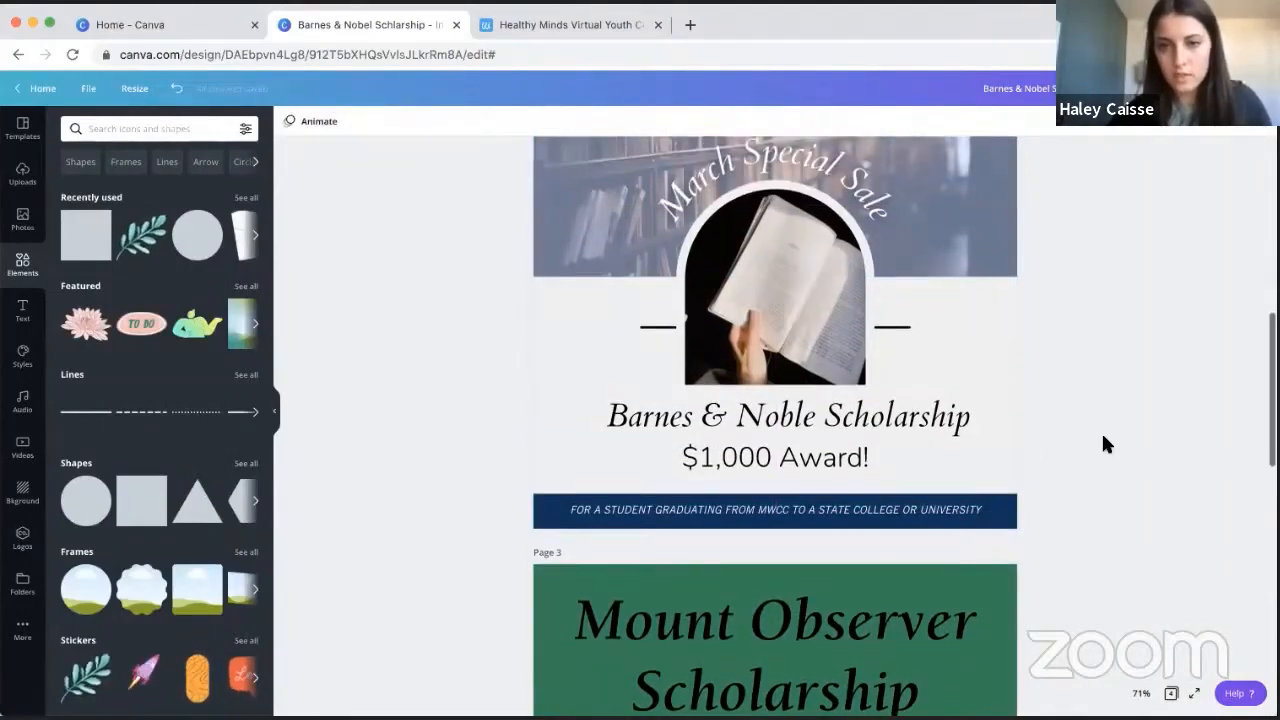
scroll(1101, 431, up, 2)
drag(1063, 515, 576, 222)
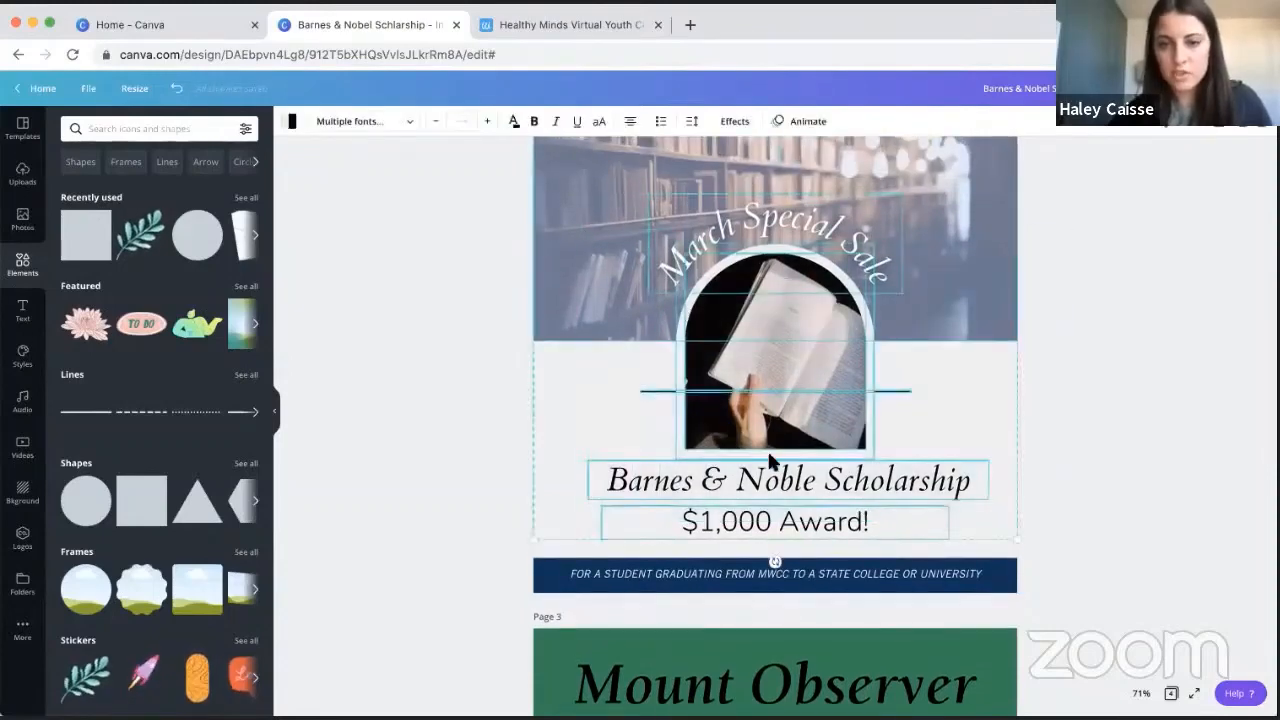
scroll(775, 420, up, 1)
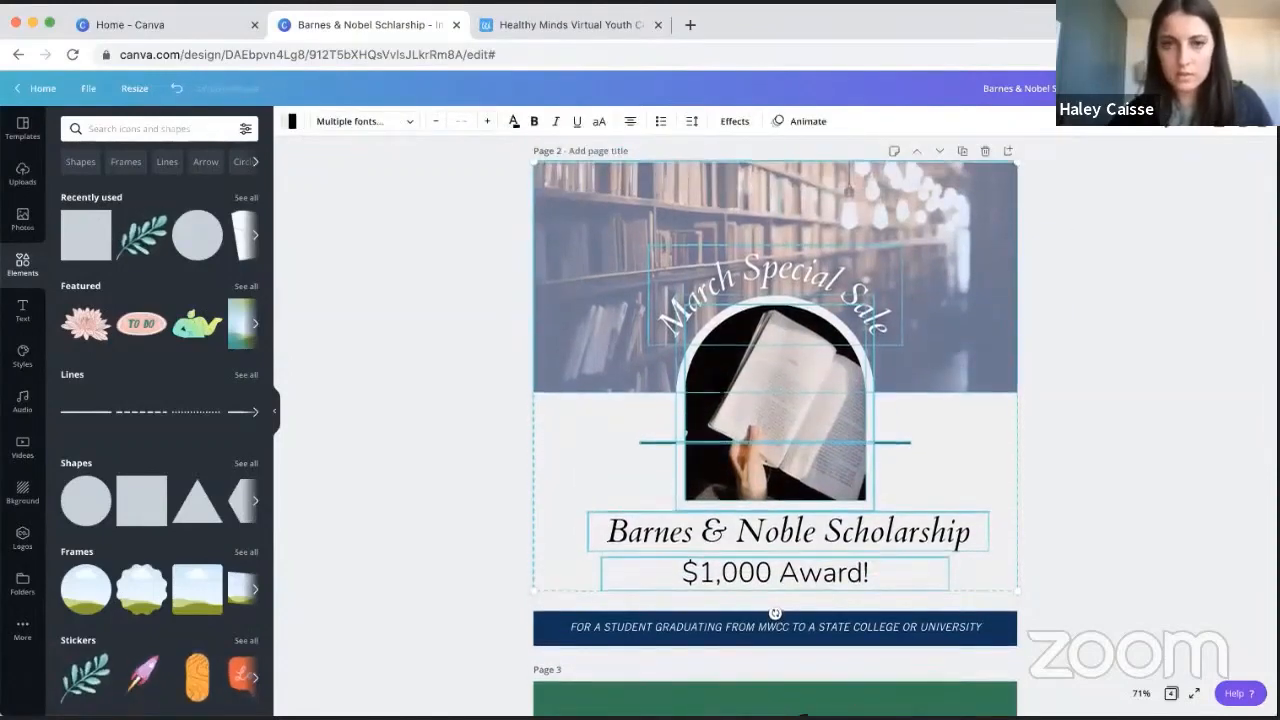
key(Up)
key(Up)
key(Up)
key(Up)
key(Up)
key(Up)
key(Up)
key(Up)
key(Up)
key(Up)
key(Up)
key(Up)
key(Up)
key(Up)
key(Up)
key(Up)
key(Up)
key(Up)
key(Up)
key(Up)
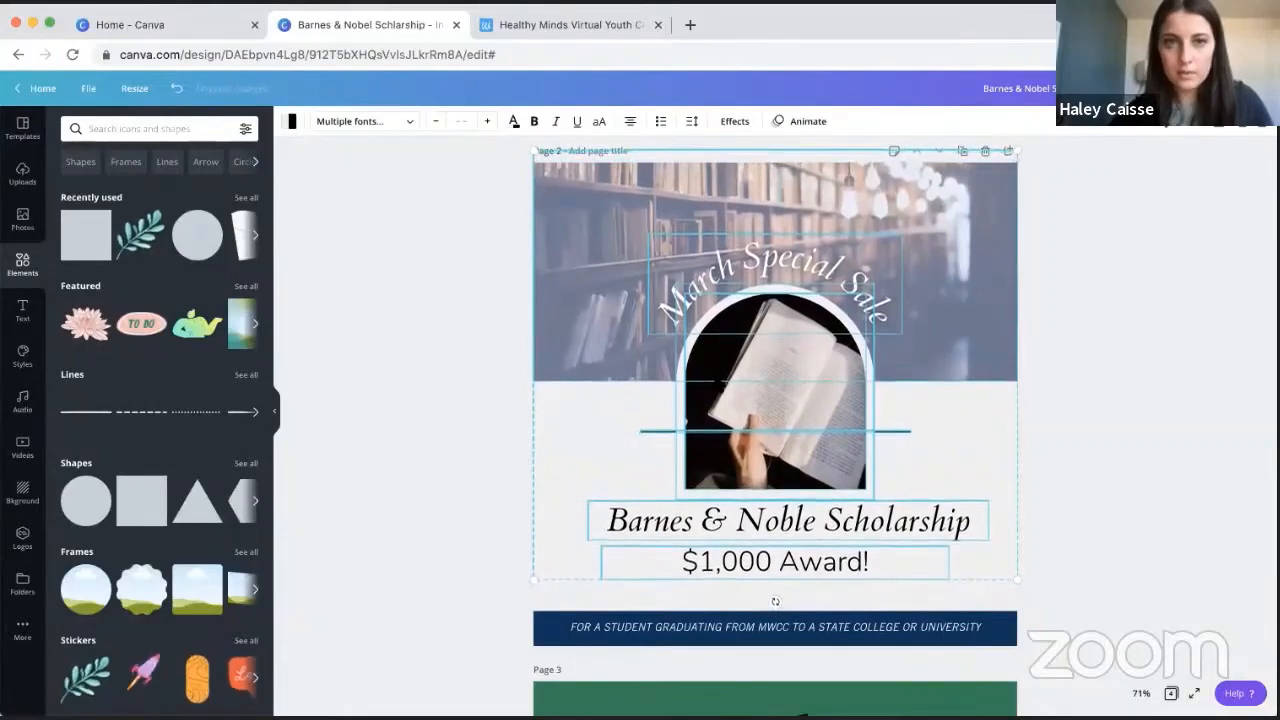
key(Up)
key(Up)
key(Up)
key(Up)
key(Up)
key(Up)
key(Up)
key(Up)
key(Up)
key(Up)
key(Up)
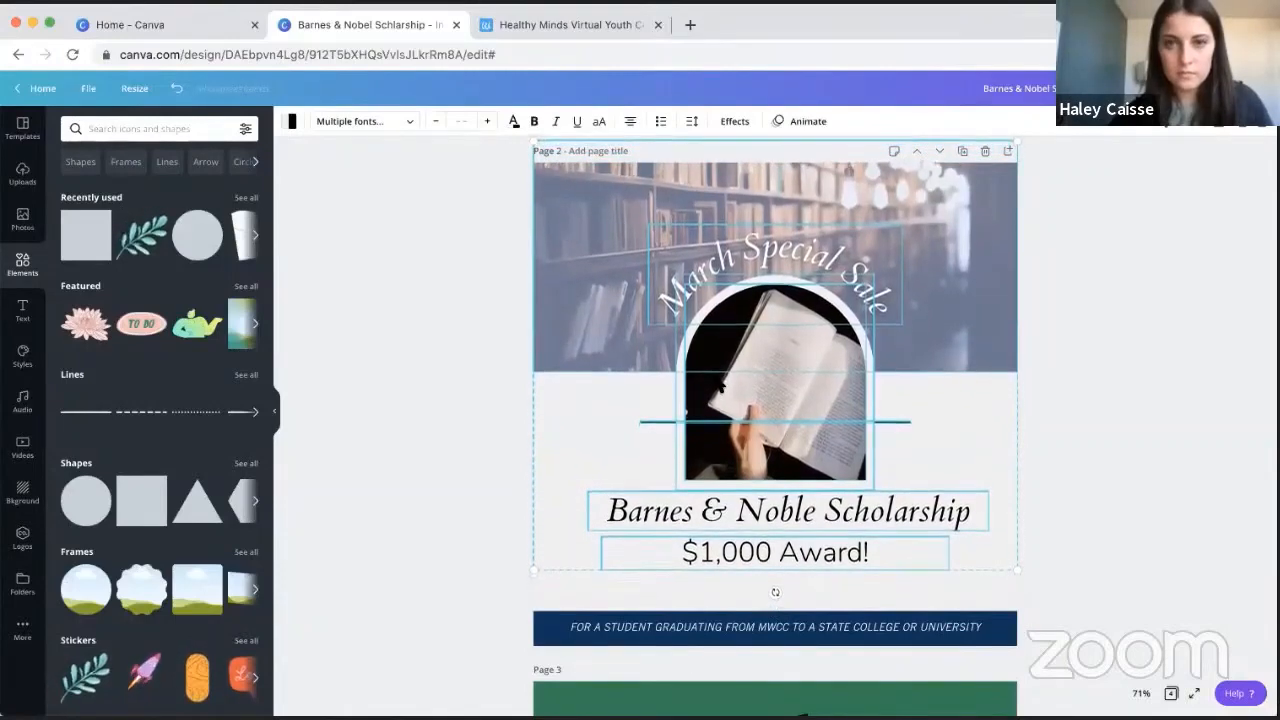
key(Up)
key(Up)
key(Up)
key(Up)
key(Up)
key(Up)
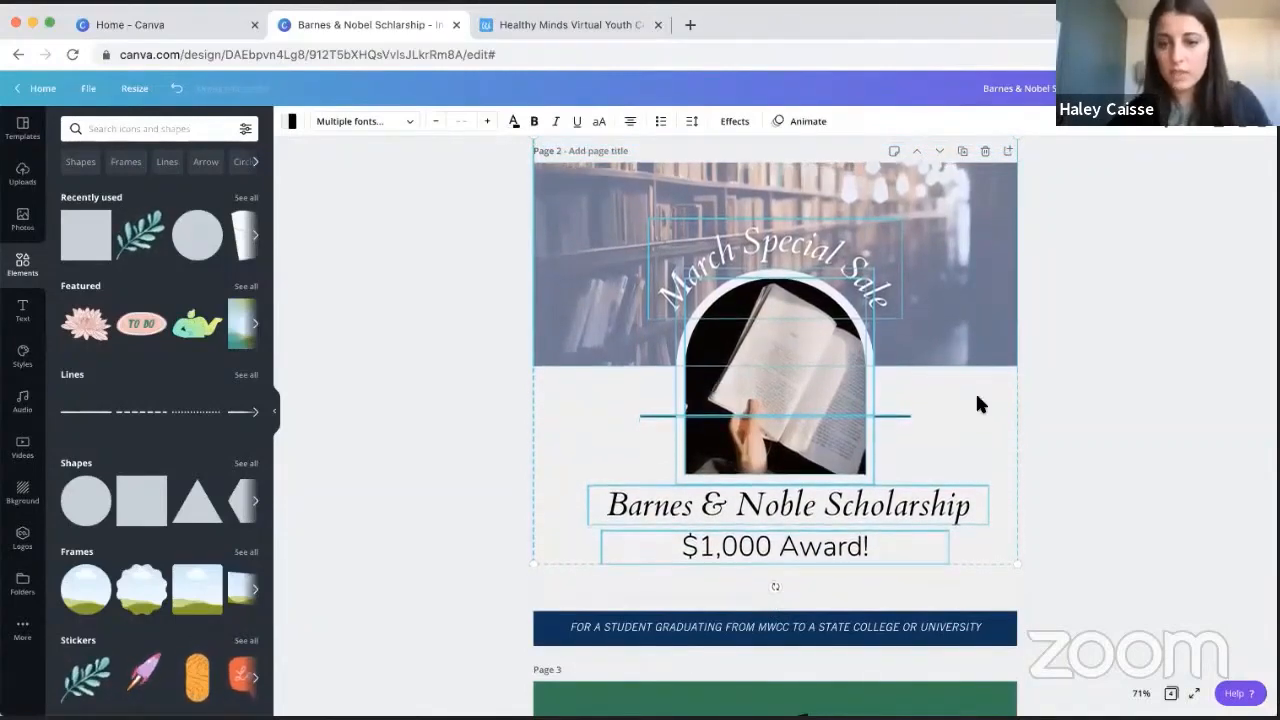
click(1163, 448)
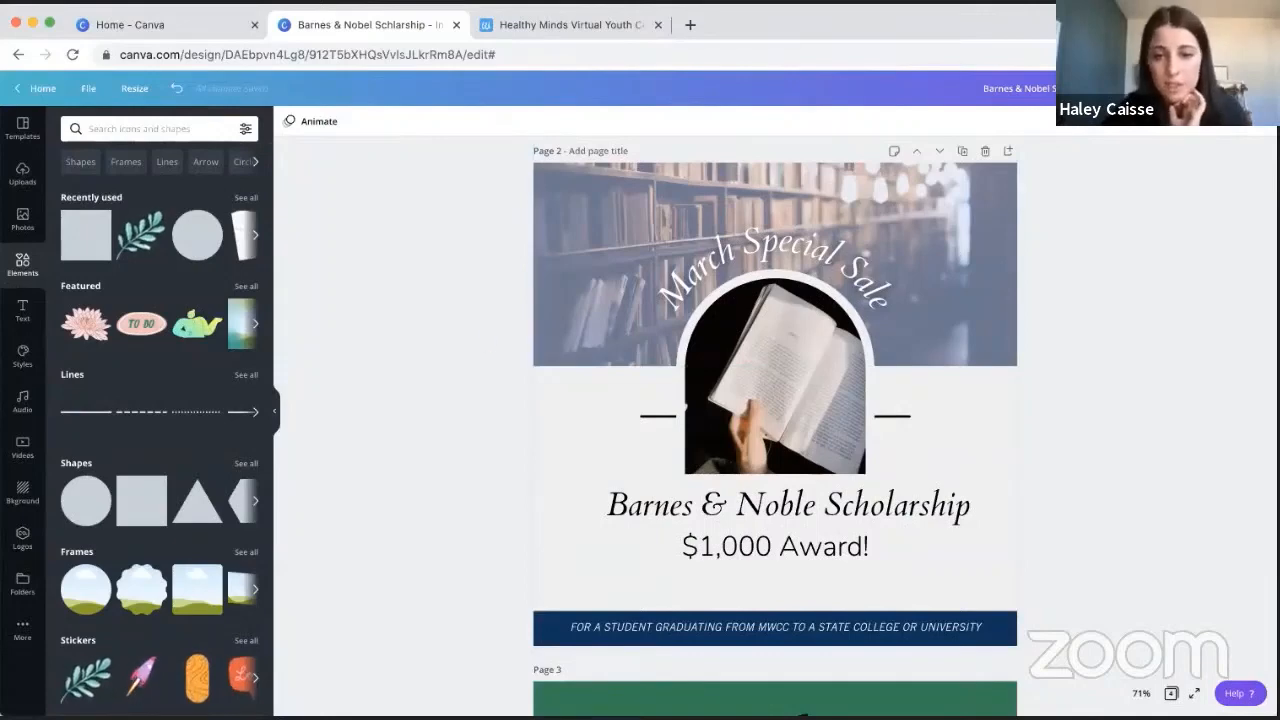
- Move the "Barnes & Noble Scholarship" and "$1,000 Award!" texts together slightly down, away from the arched book photo
click(863, 506)
click(832, 534)
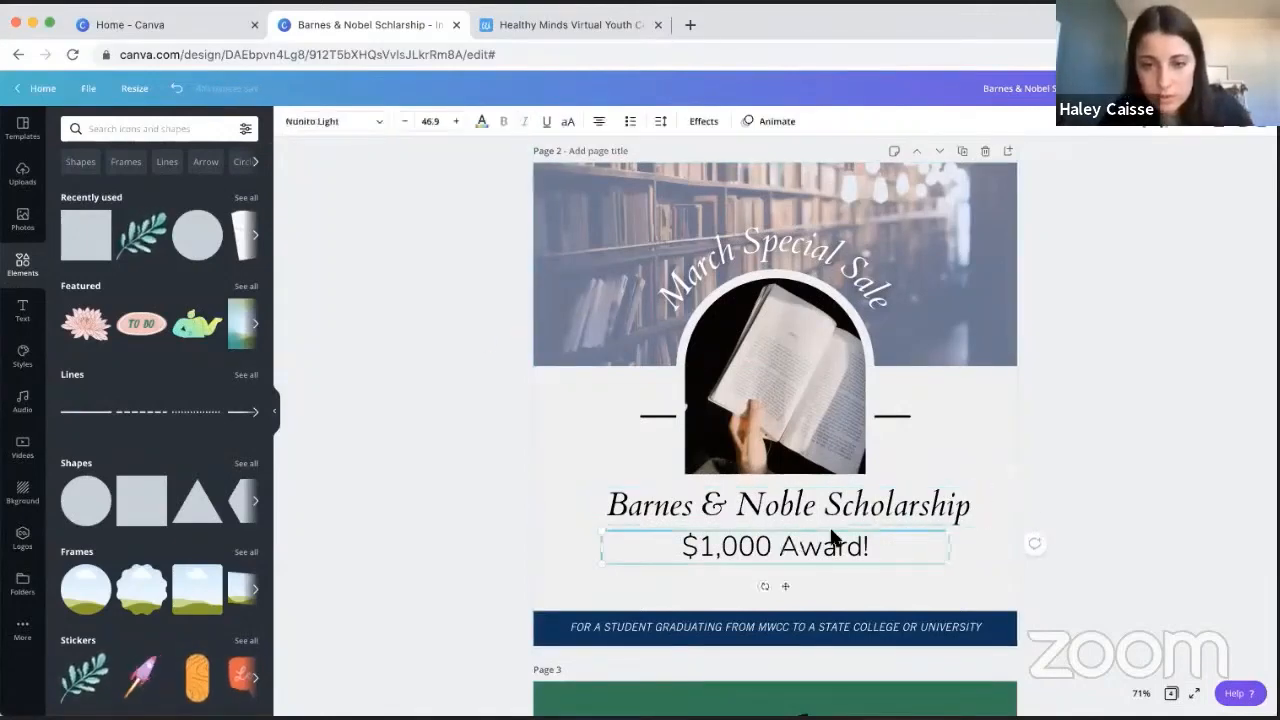
click(836, 526)
click(838, 519)
shift+click(840, 540)
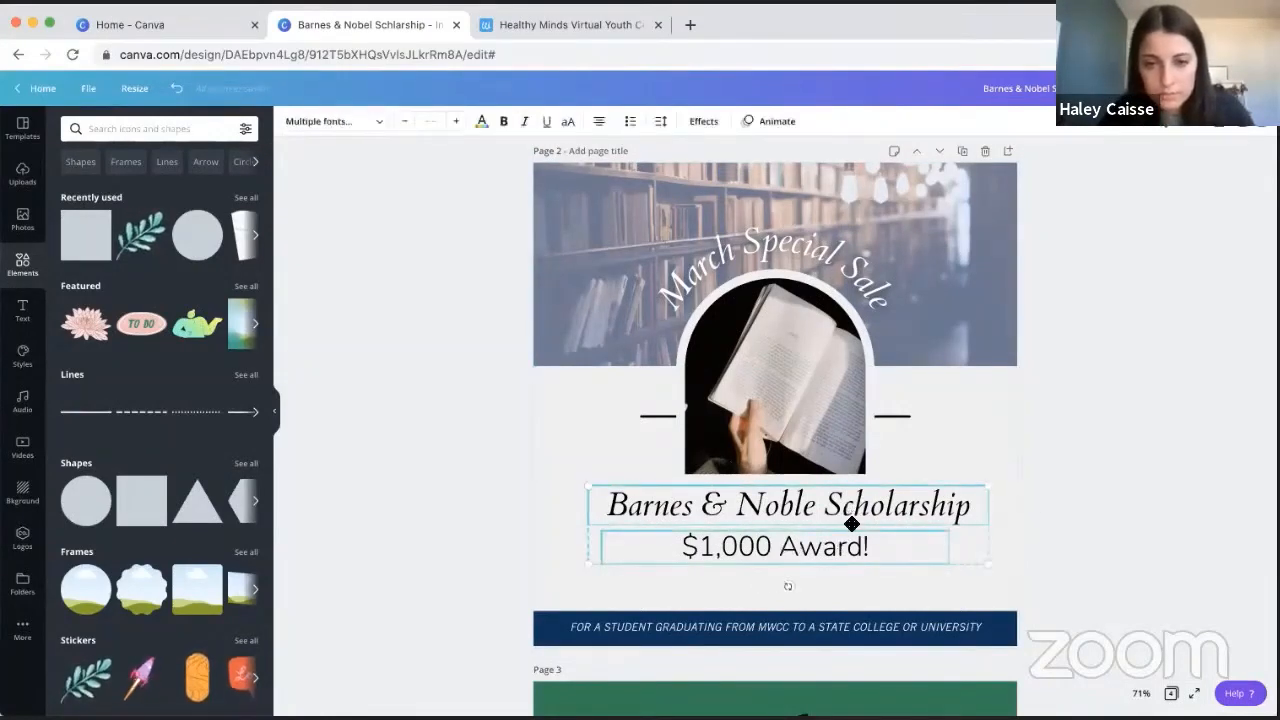
drag(851, 523, 851, 534)
click(1103, 421)
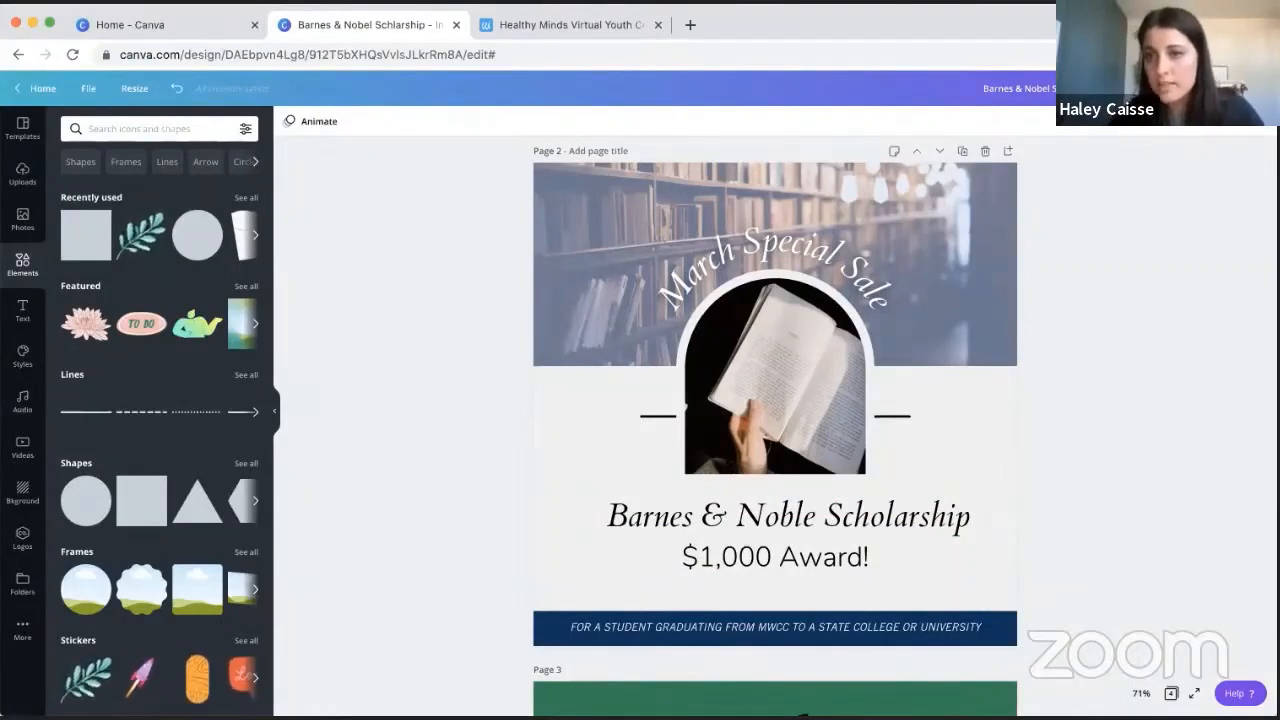
- Download only page 2 as a JPG and return to editing the design
click(1218, 88)
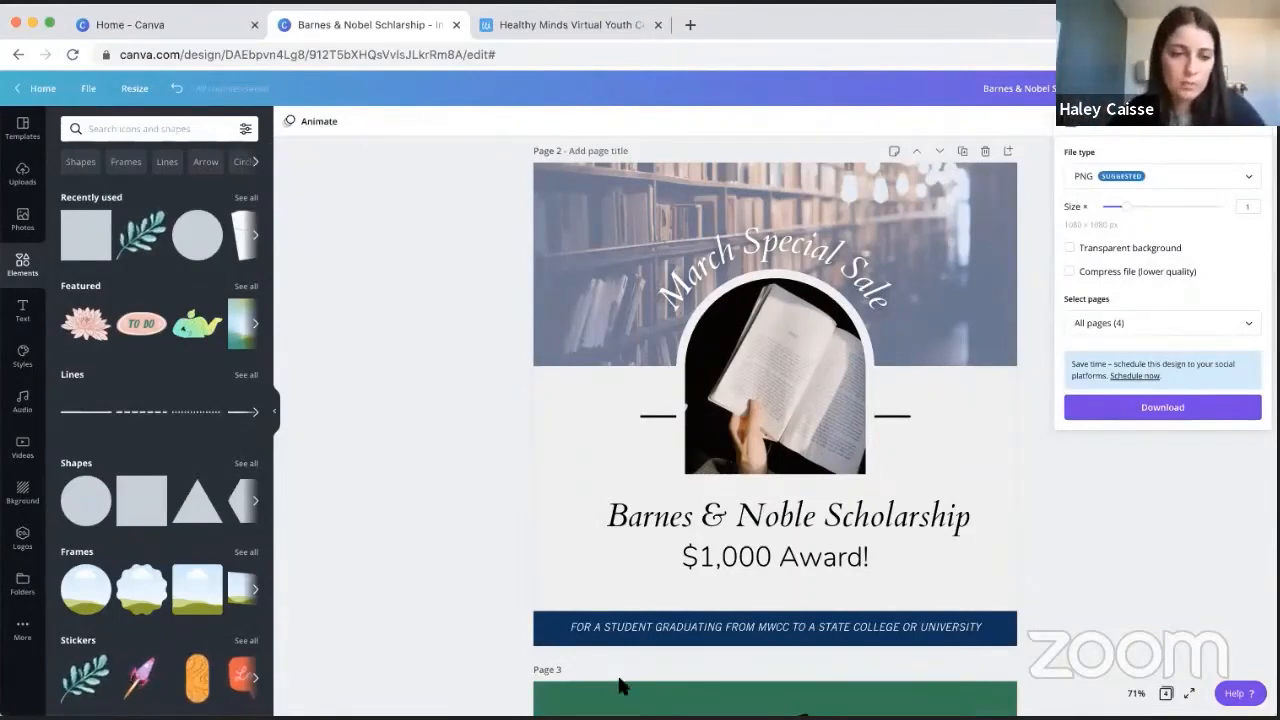
click(1177, 184)
click(1130, 218)
click(1147, 316)
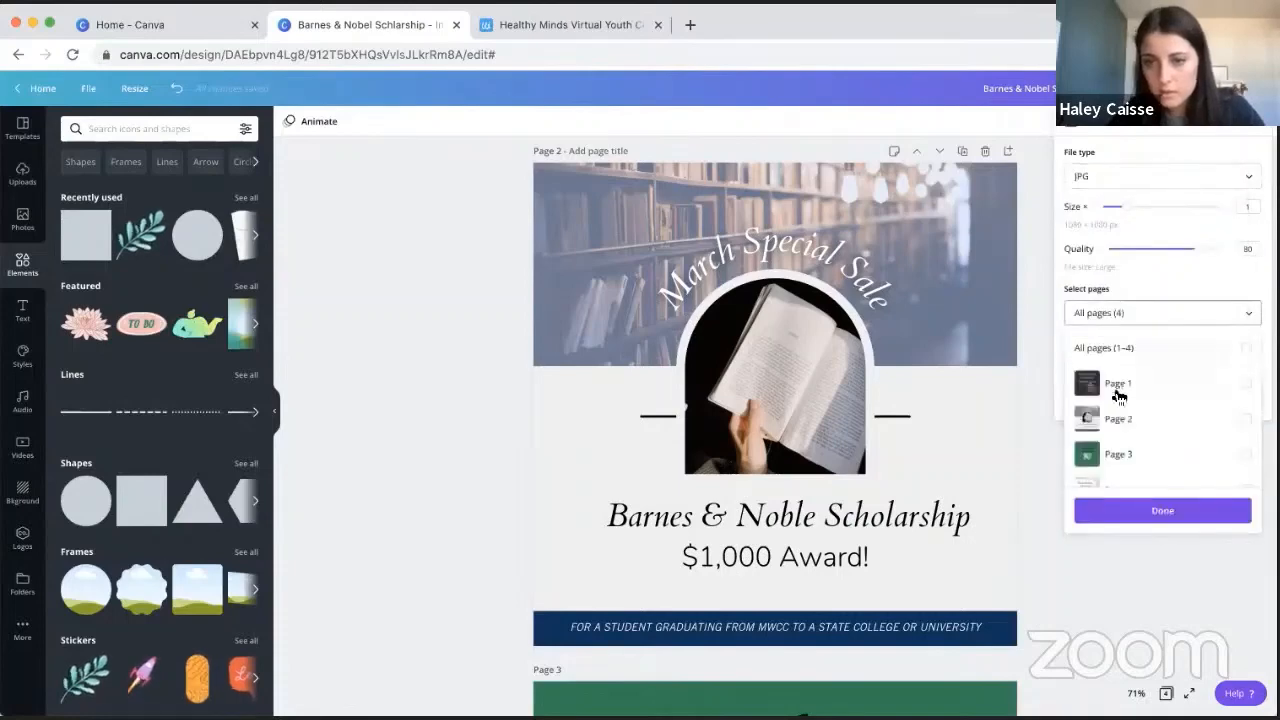
click(1117, 417)
click(1150, 510)
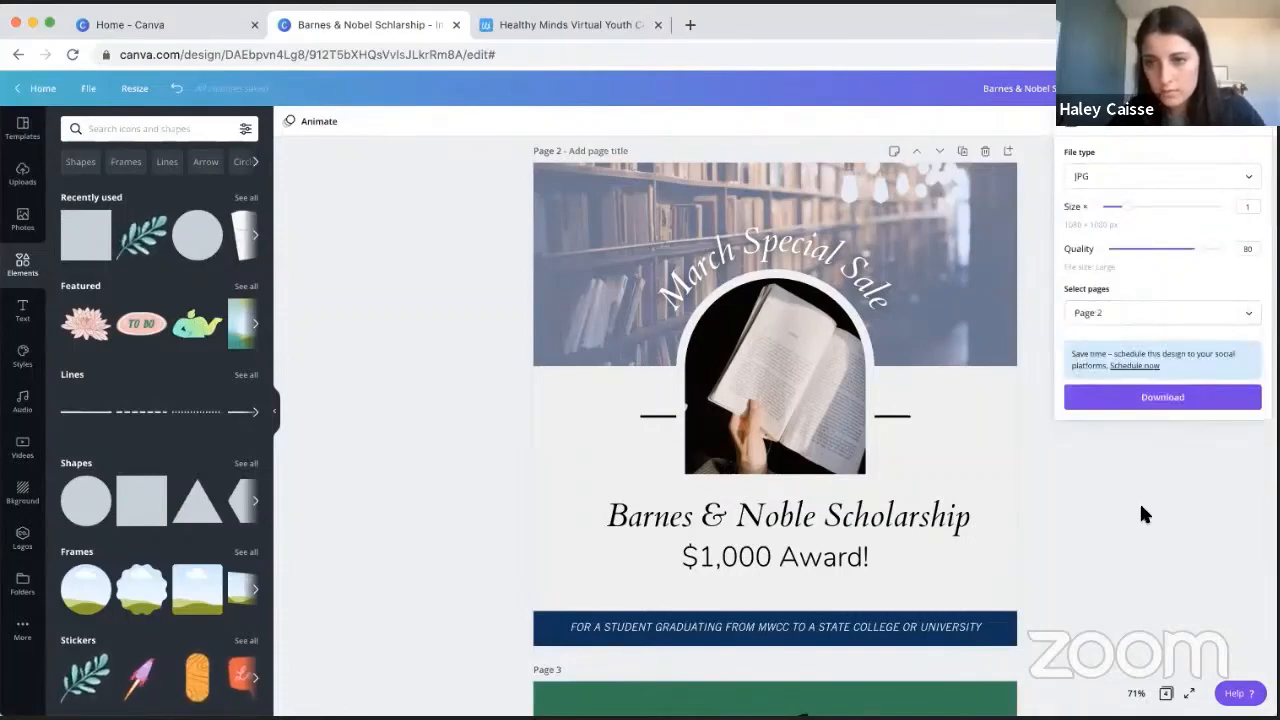
click(1176, 398)
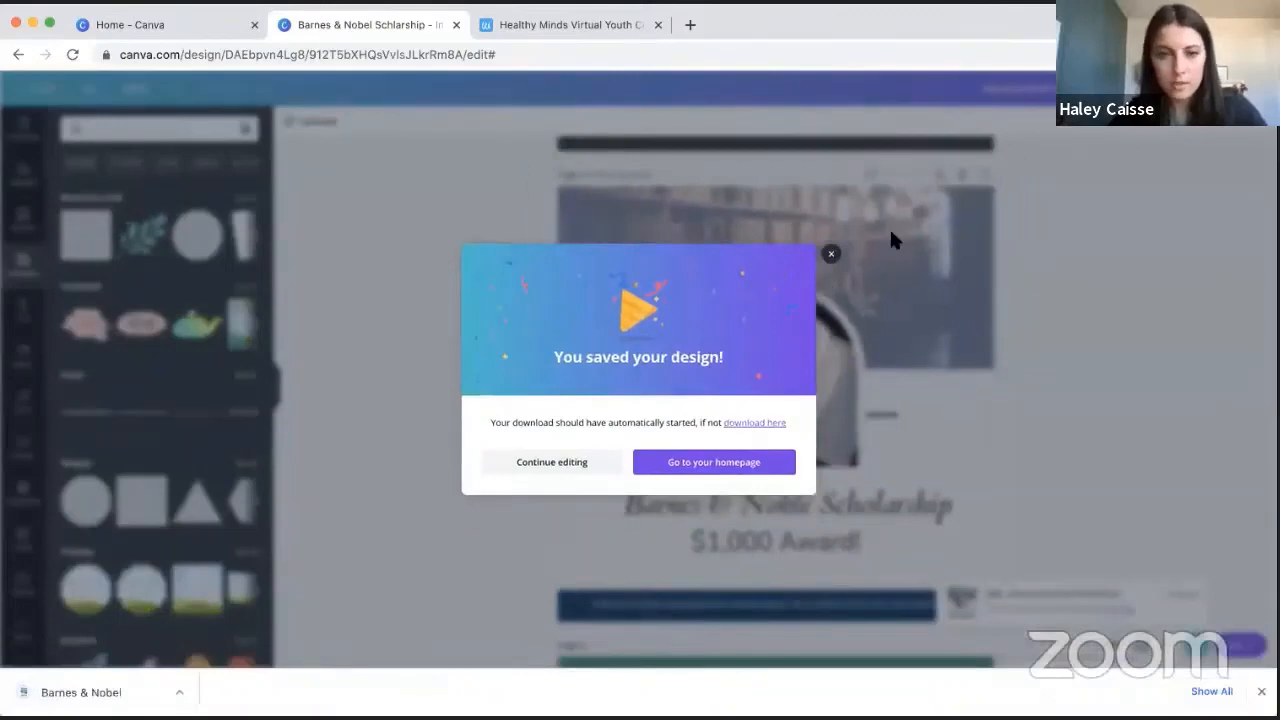
click(550, 462)
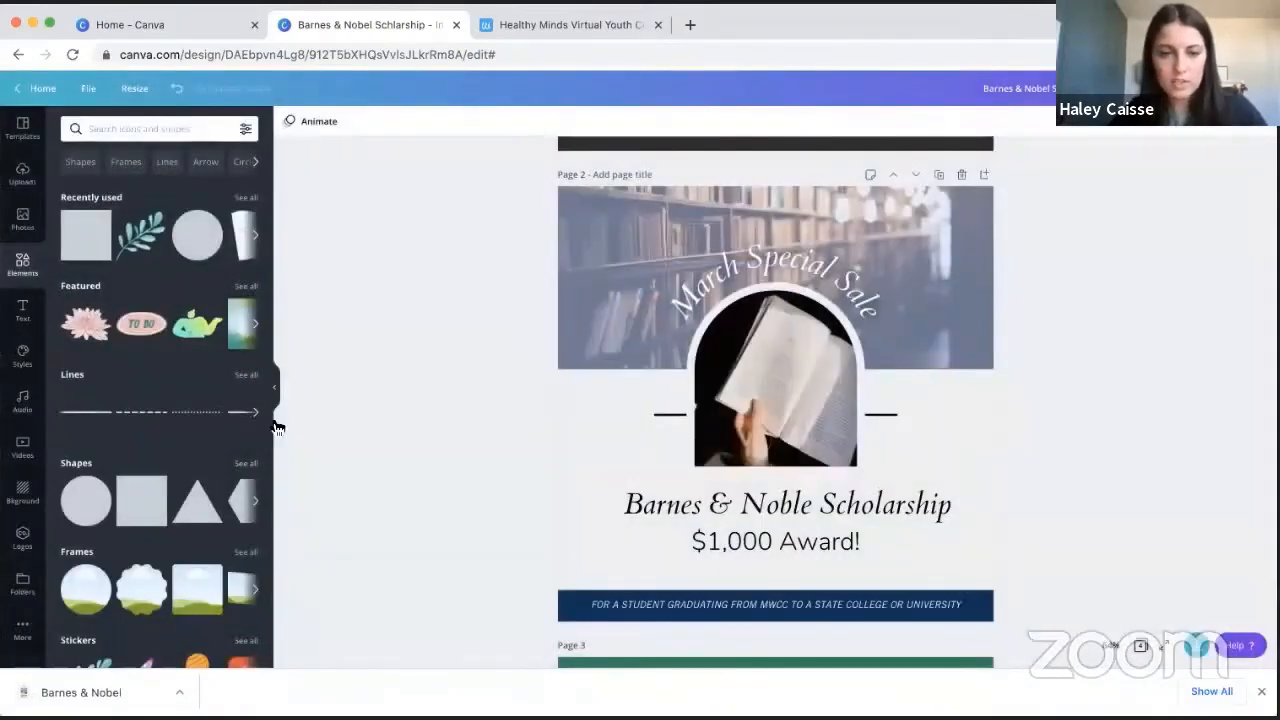
- Look through the full lists of sharing destinations and print products available for the design
click(1253, 89)
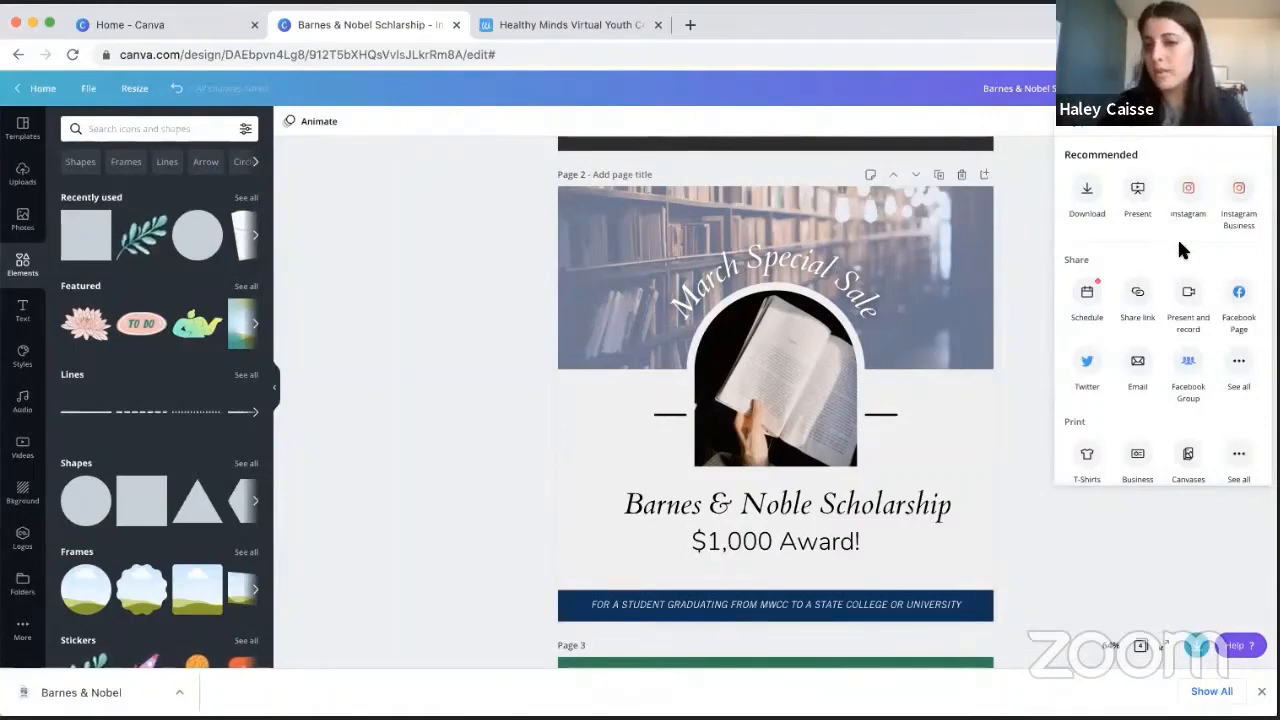
scroll(1181, 265, down, 2)
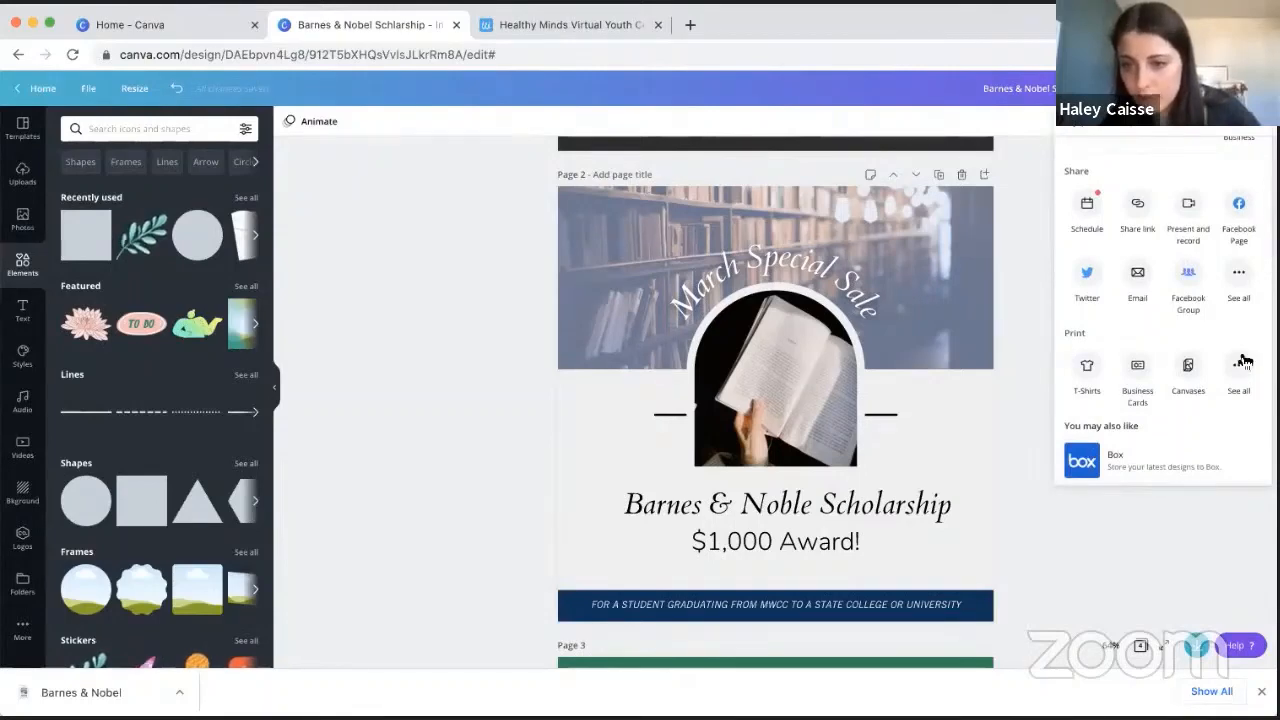
click(1236, 276)
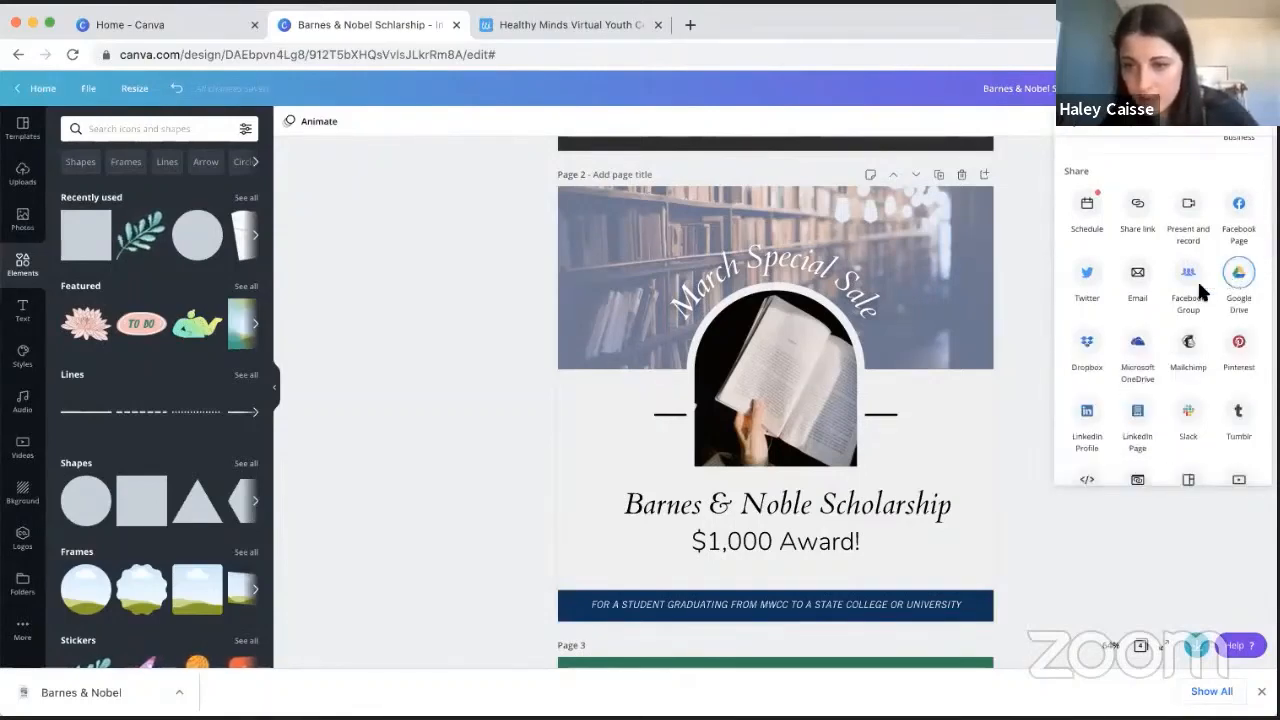
scroll(1200, 292, down, 3)
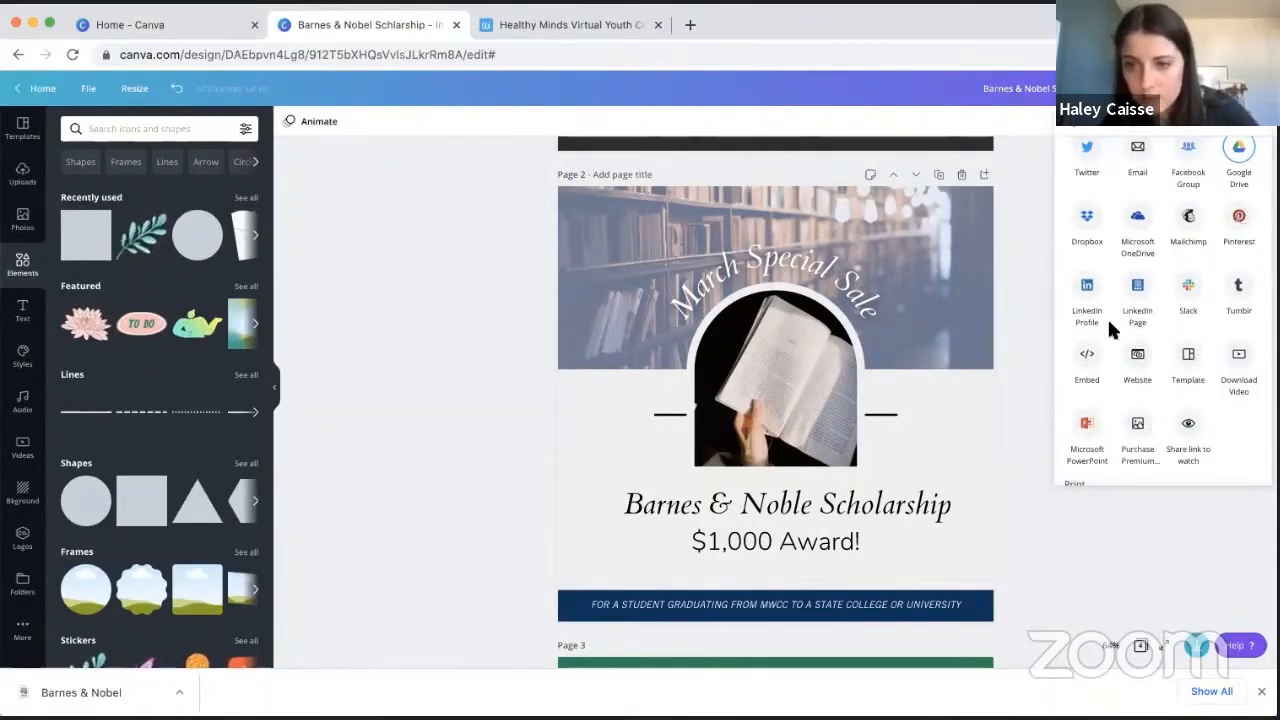
scroll(1110, 330, down, 3)
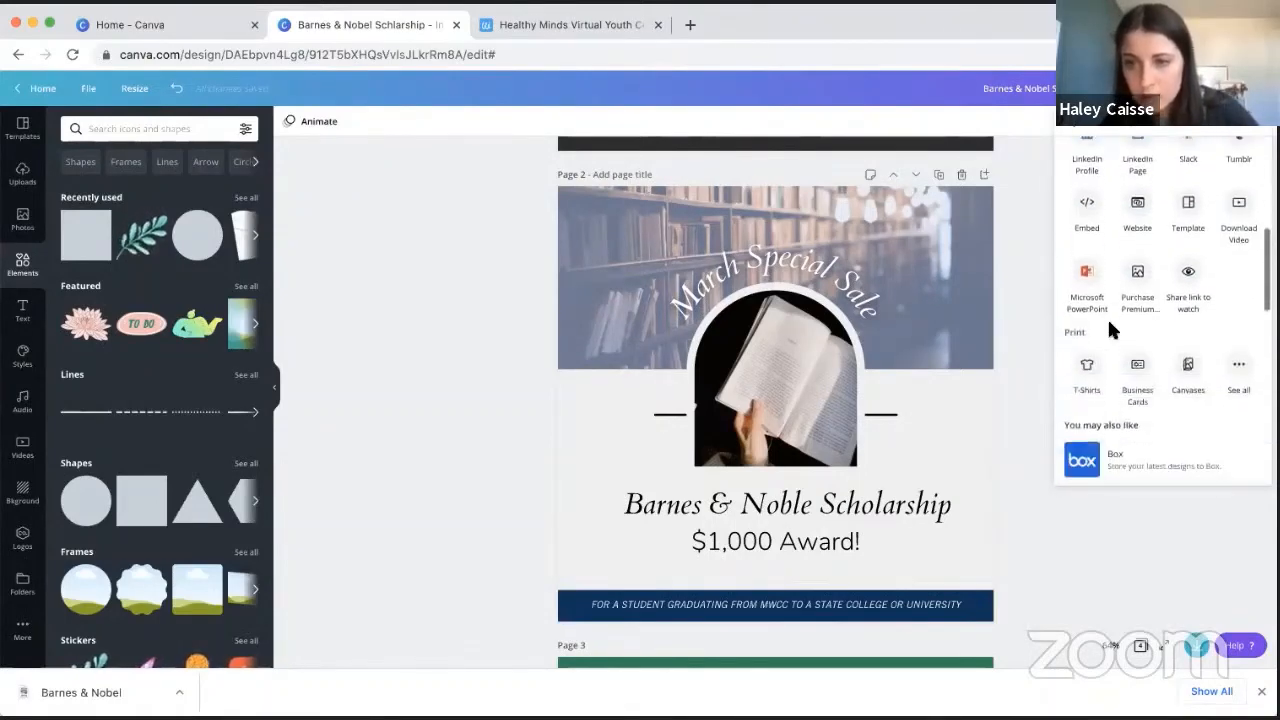
click(1239, 368)
scroll(1199, 271, down, 2)
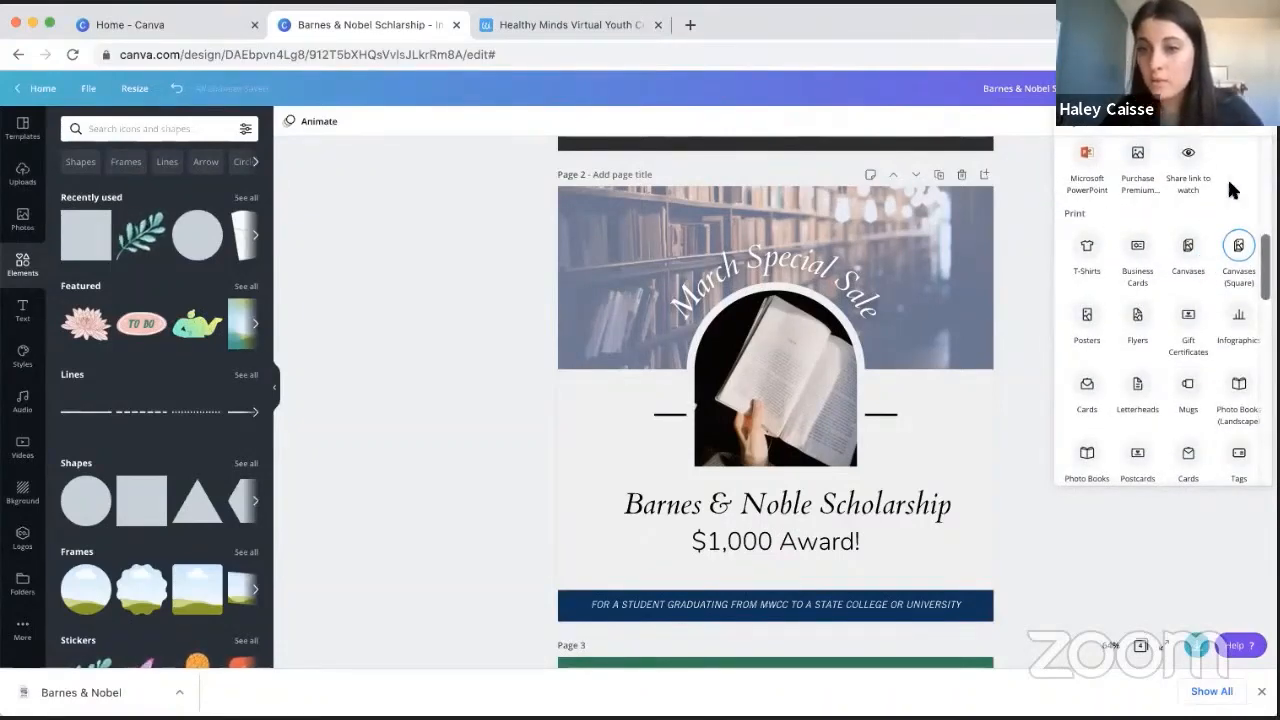
scroll(1123, 220, down, 1)
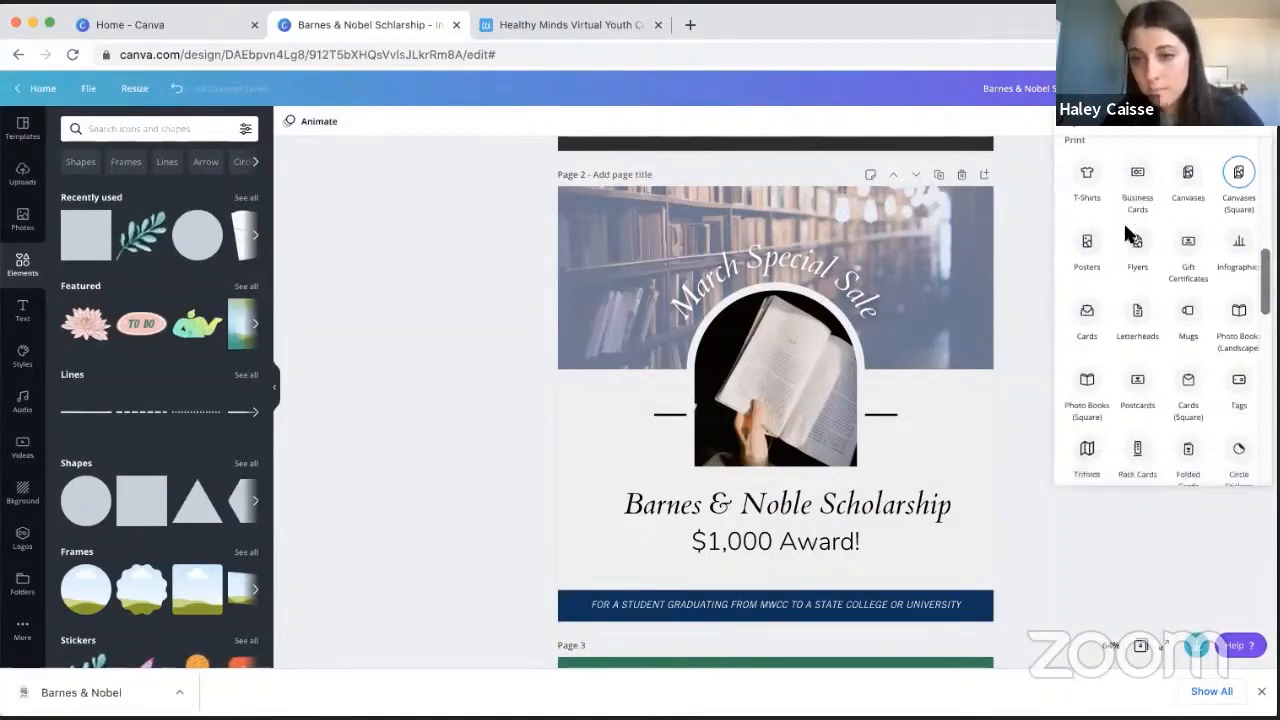
scroll(1153, 285, down, 2)
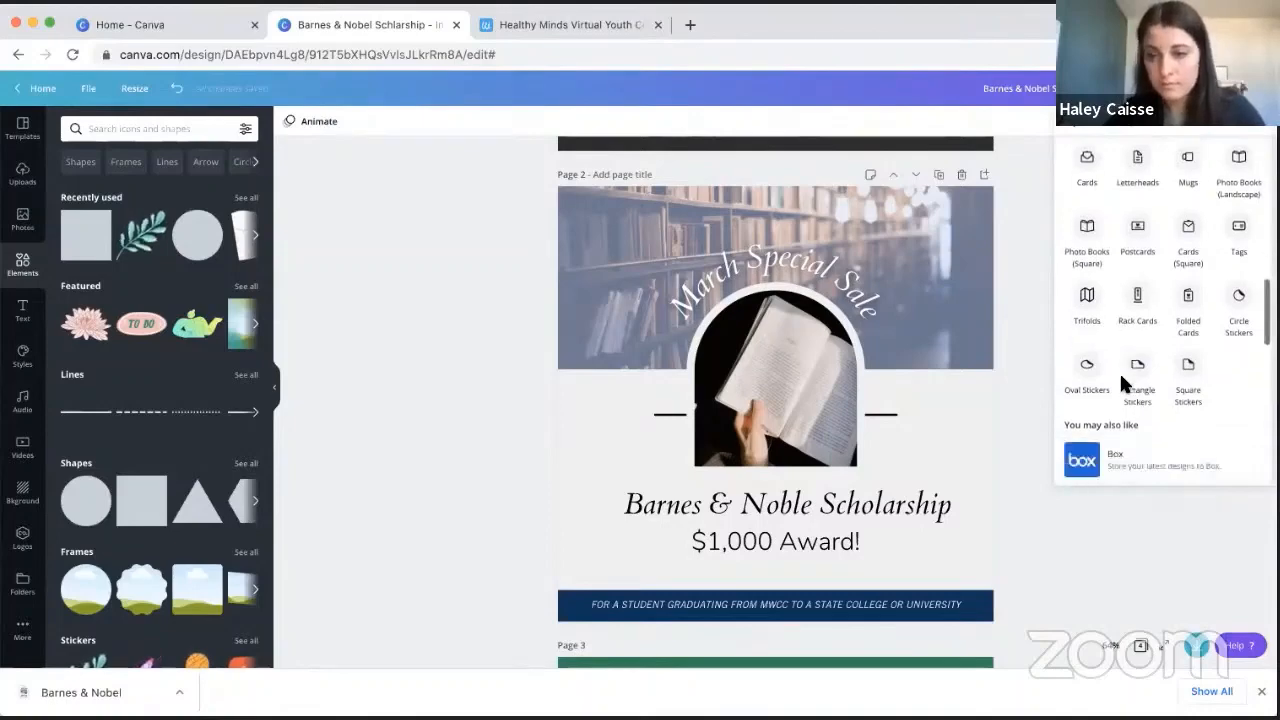
- Close the sharing options and rename the design "Scholarship Social post"
scroll(1145, 288, up, 1)
scroll(1145, 288, up, 8)
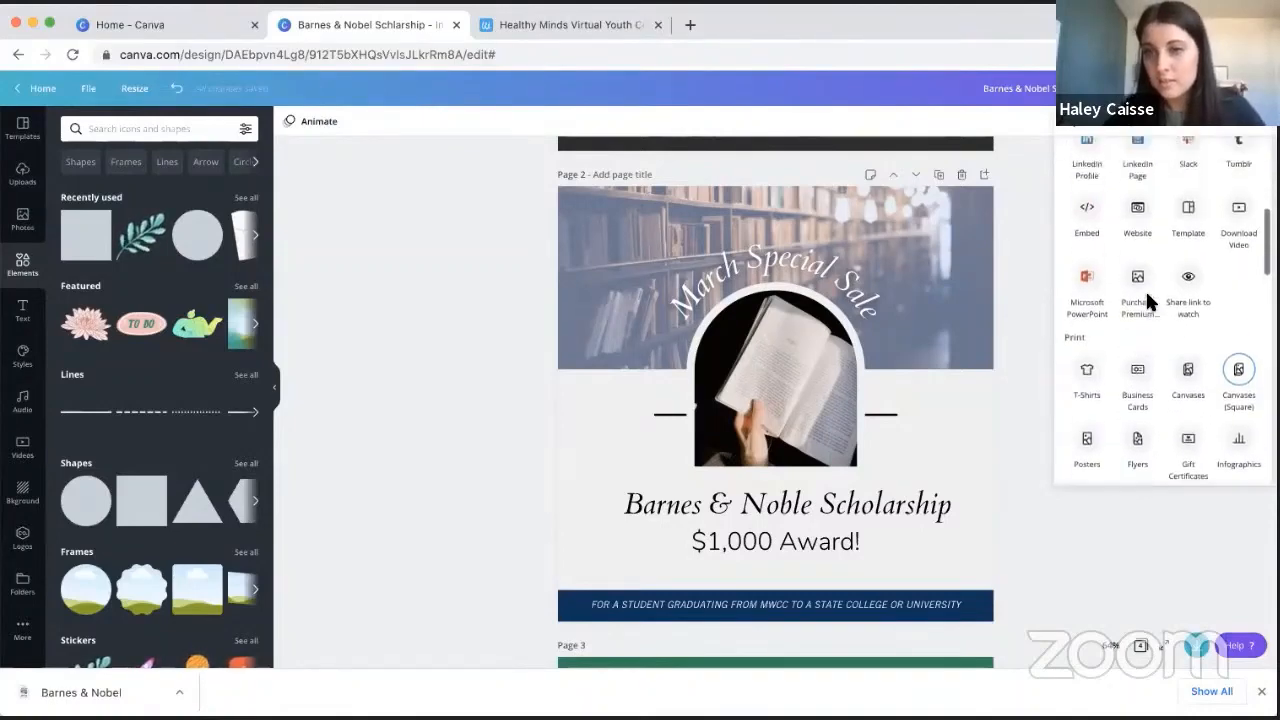
scroll(1211, 136, up, 2)
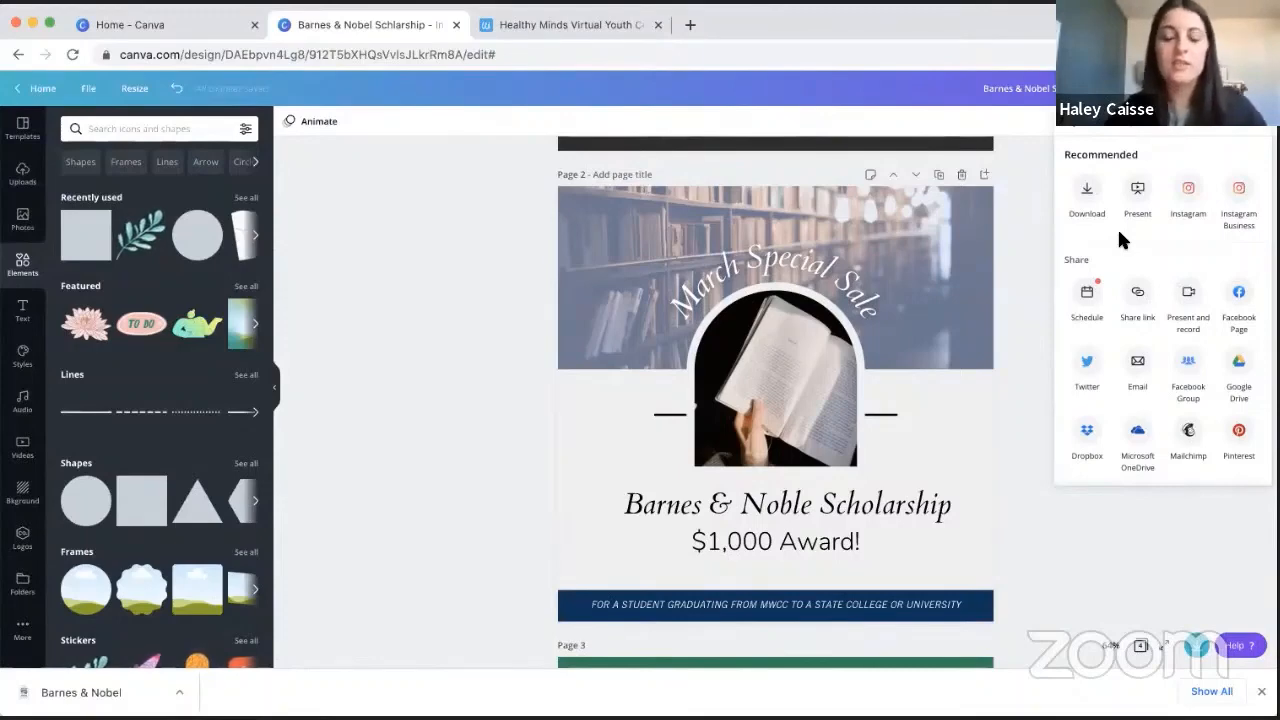
click(1141, 504)
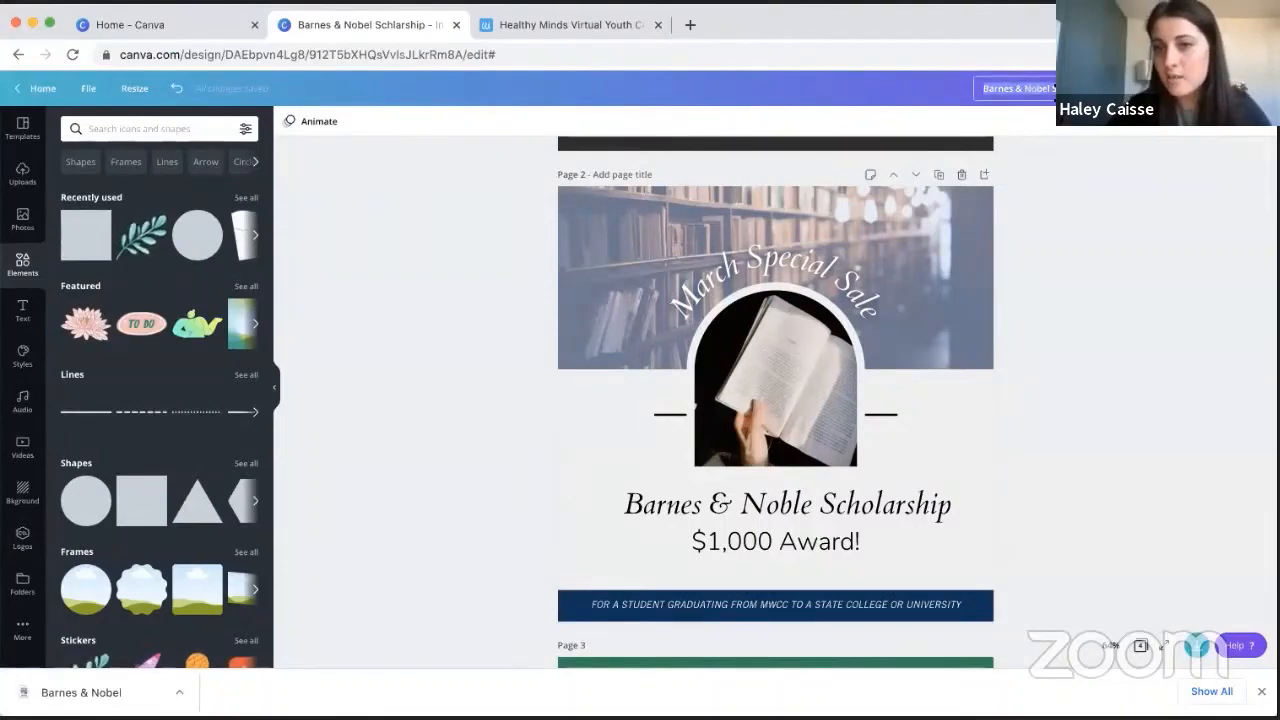
key(BackSpace)
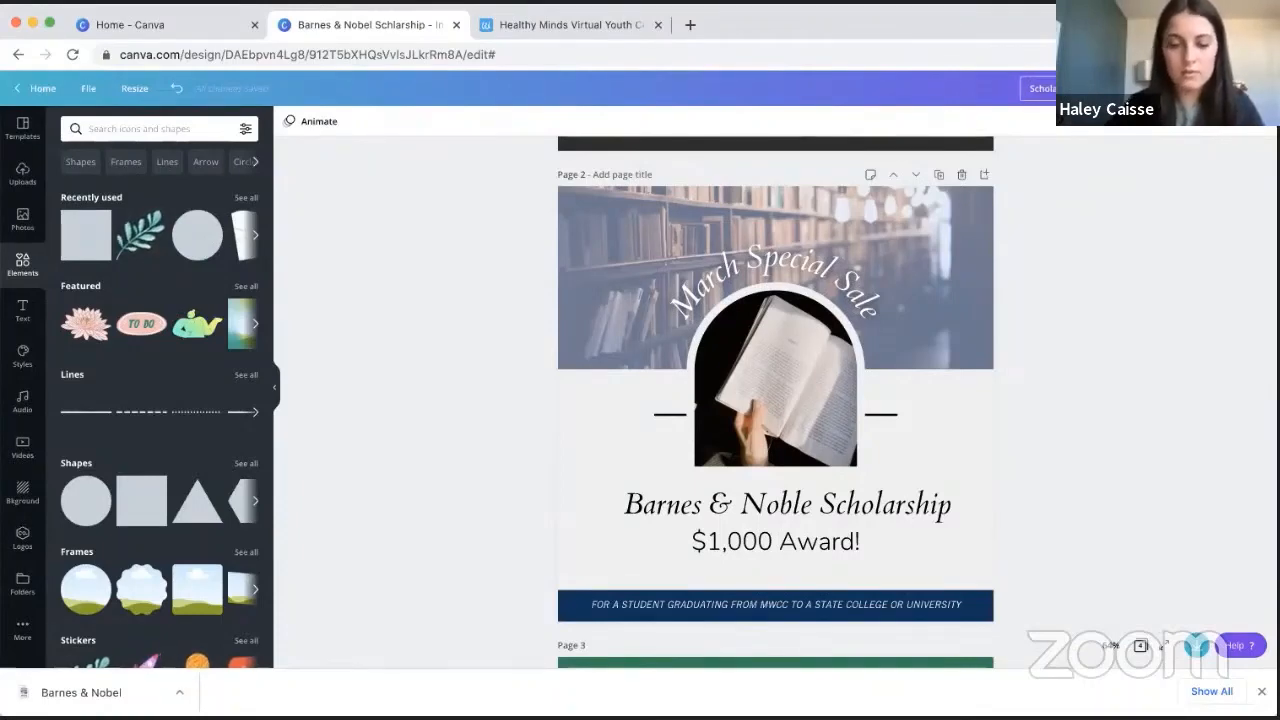
text(post)
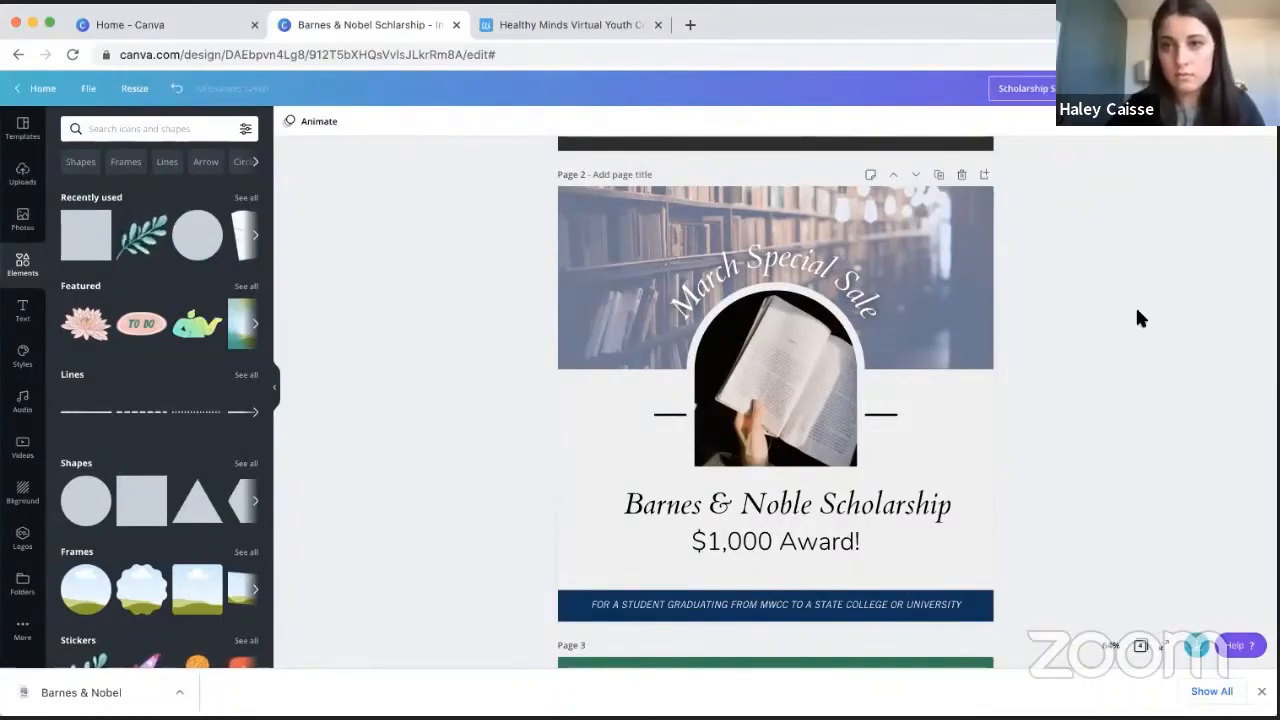
click(1136, 309)
scroll(1136, 309, up, 3)
scroll(1135, 299, down, 5)
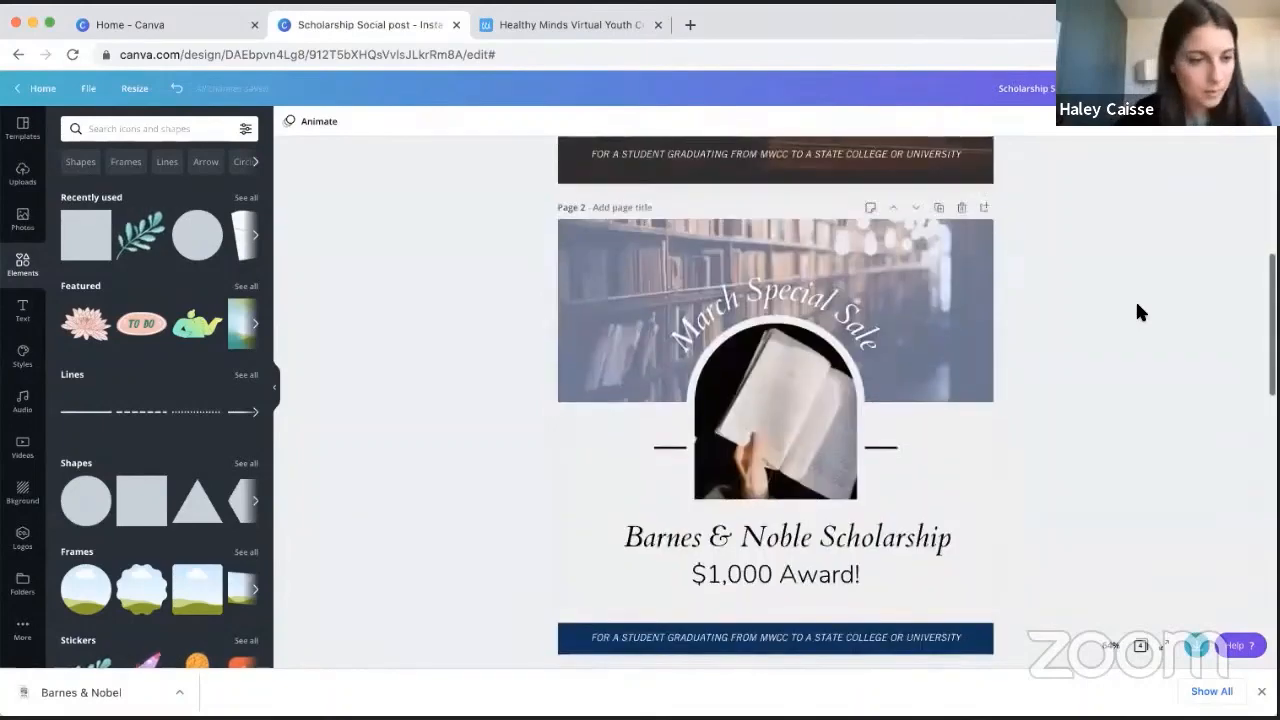
- Return to the Canva home page and create a new 8.5 × 11 in Resume design from the Office category
click(123, 18)
scroll(563, 366, up, 5)
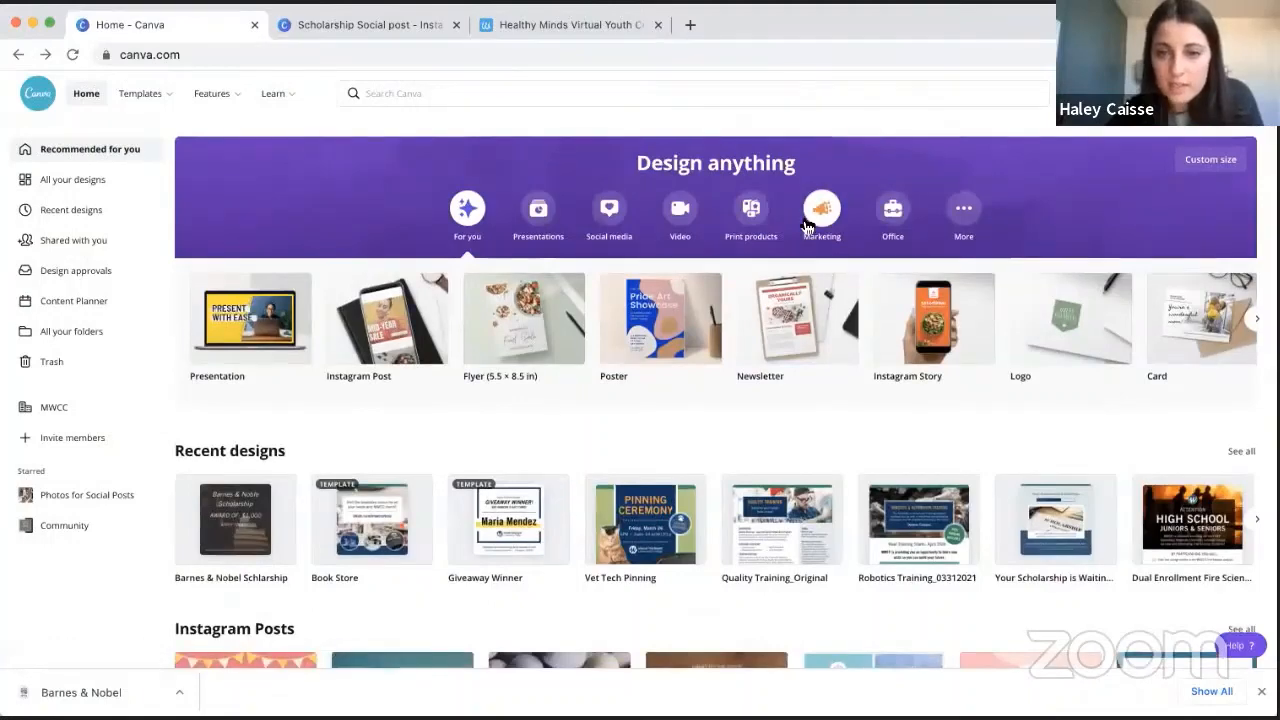
click(815, 222)
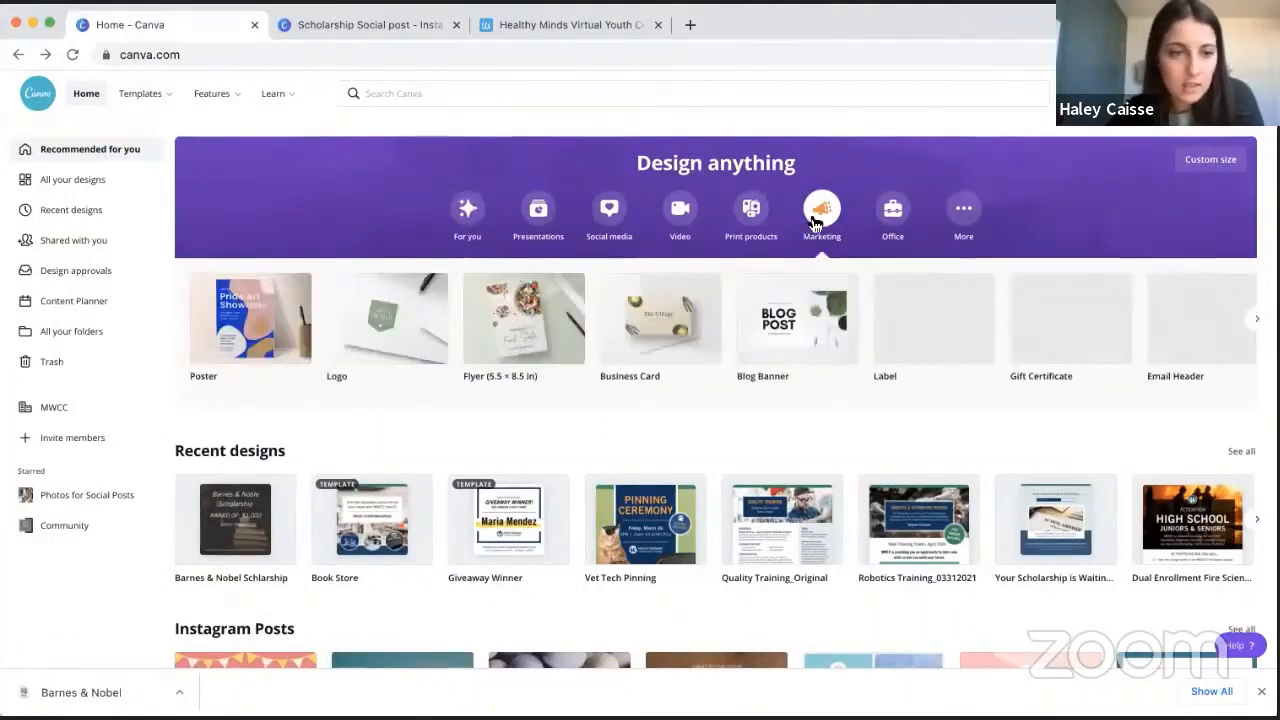
click(890, 227)
click(213, 340)
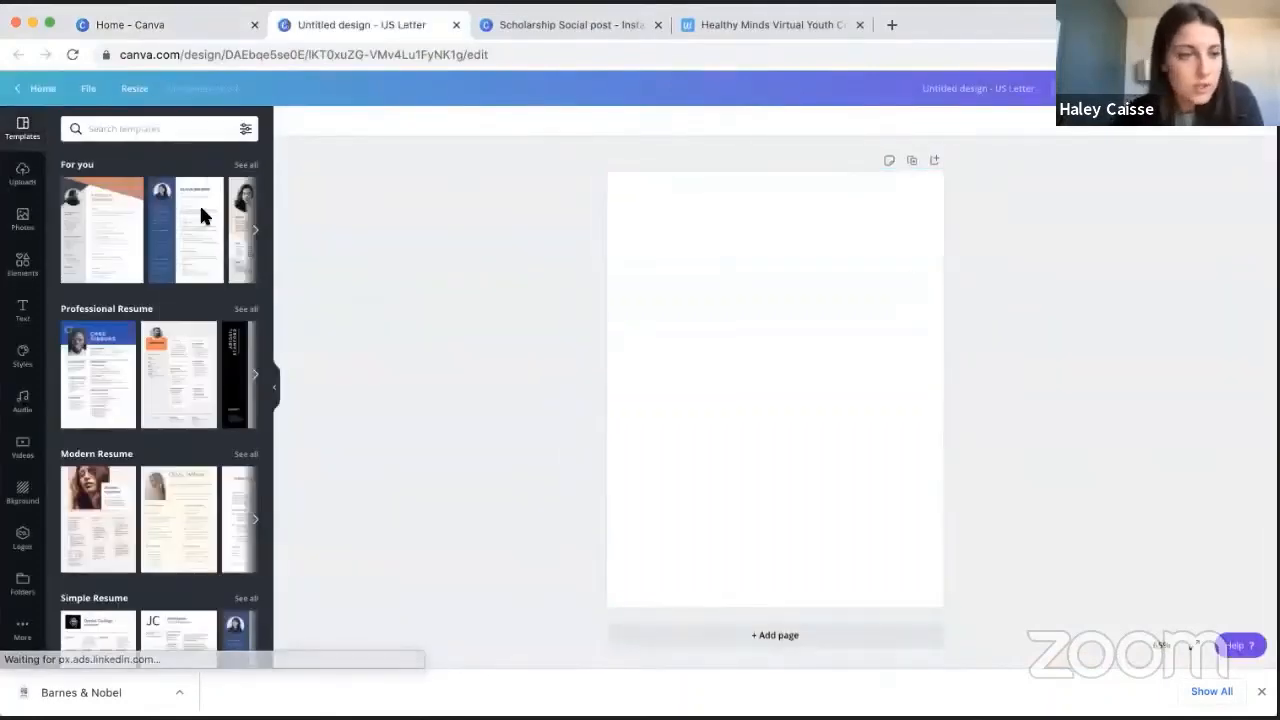
- Browse the resume template categories and apply the black-and-white Minimalist Resume template with the black sidebar to the blank page
scroll(133, 358, down, 10)
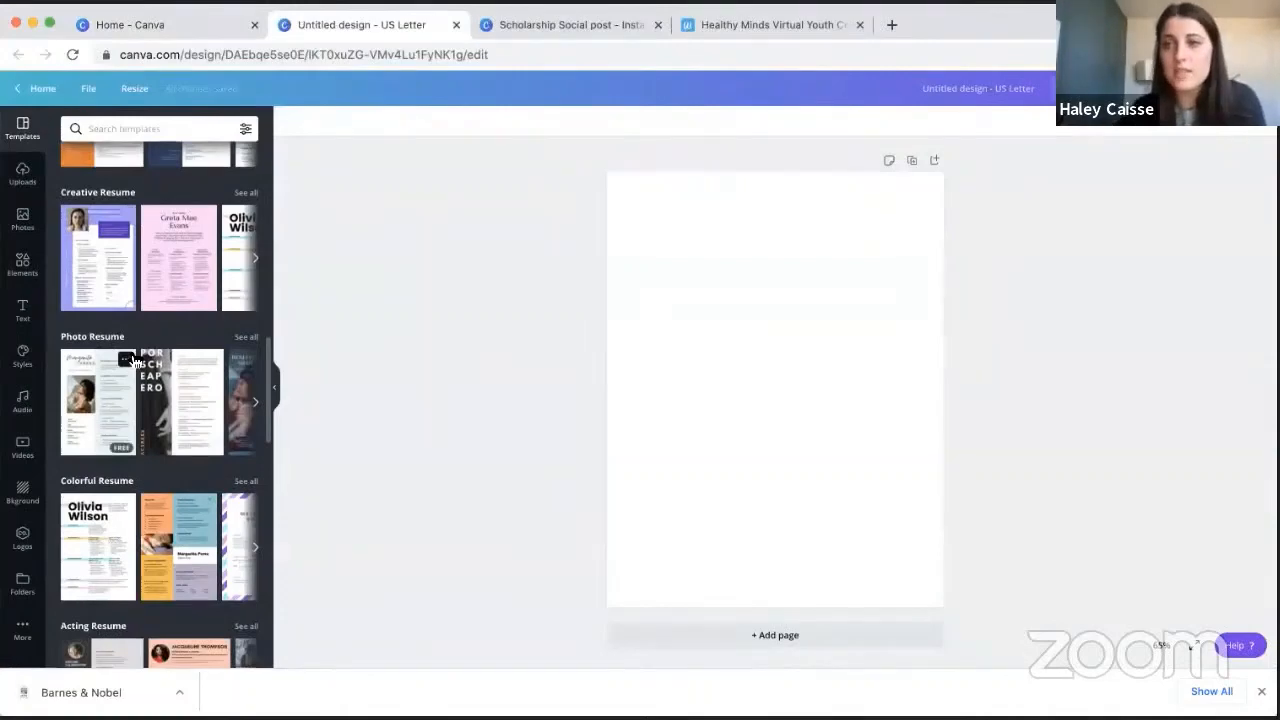
scroll(145, 395, down, 4)
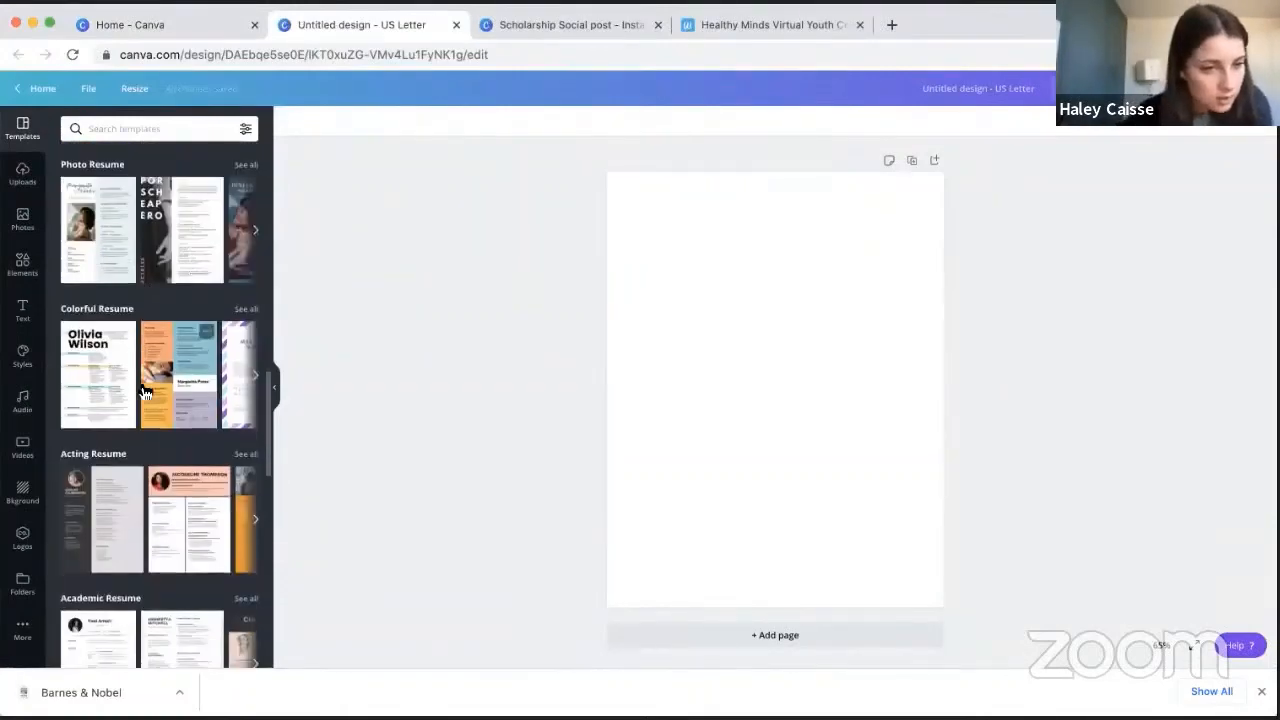
click(258, 362)
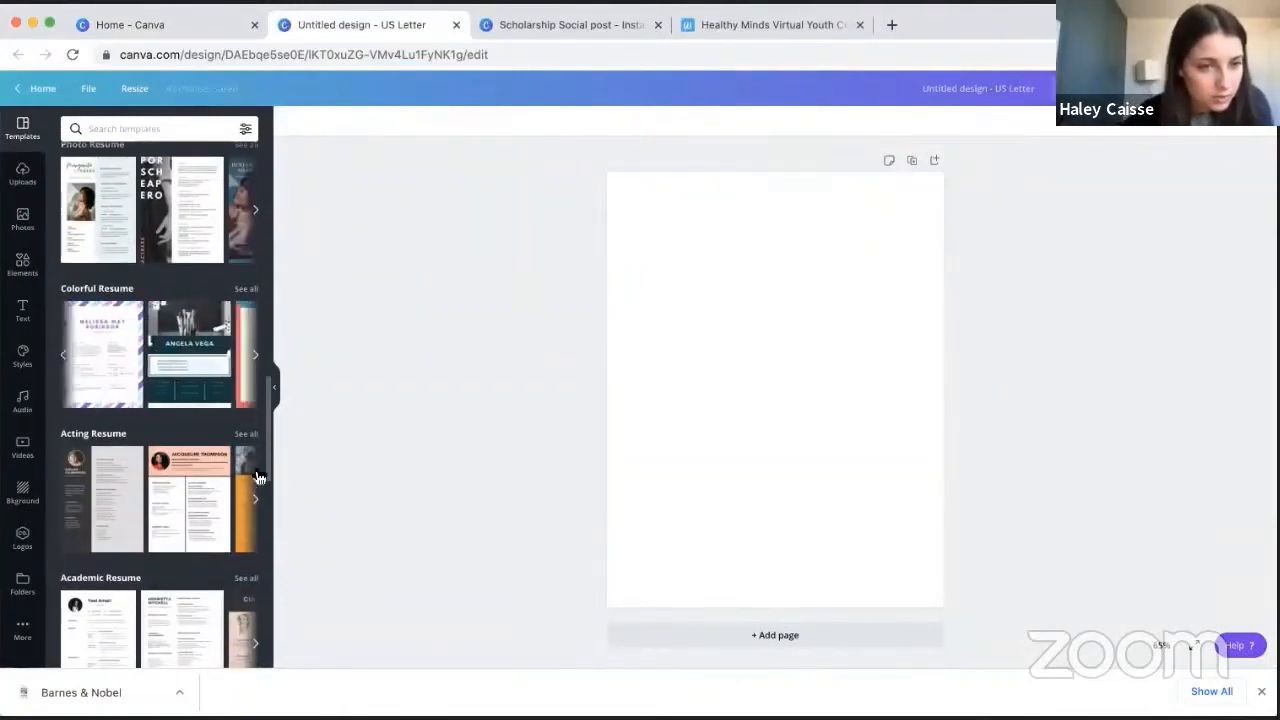
click(256, 500)
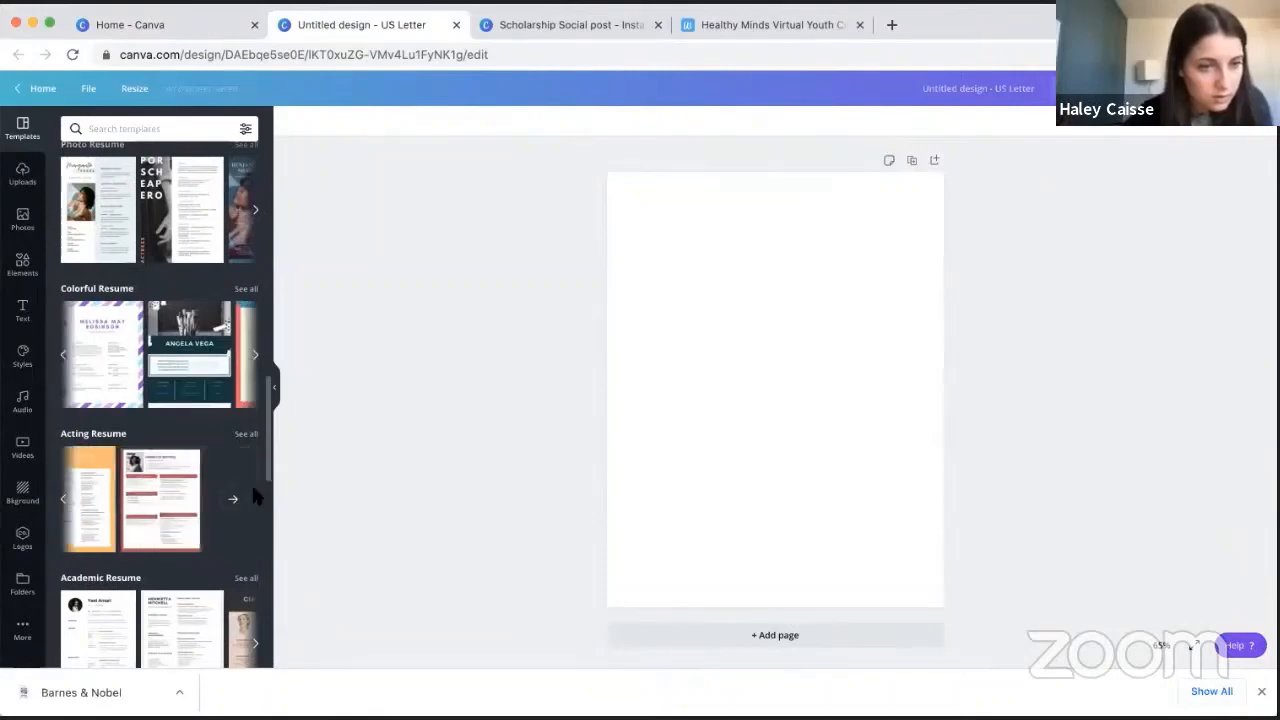
scroll(152, 538, up, 5)
scroll(152, 538, up, 8)
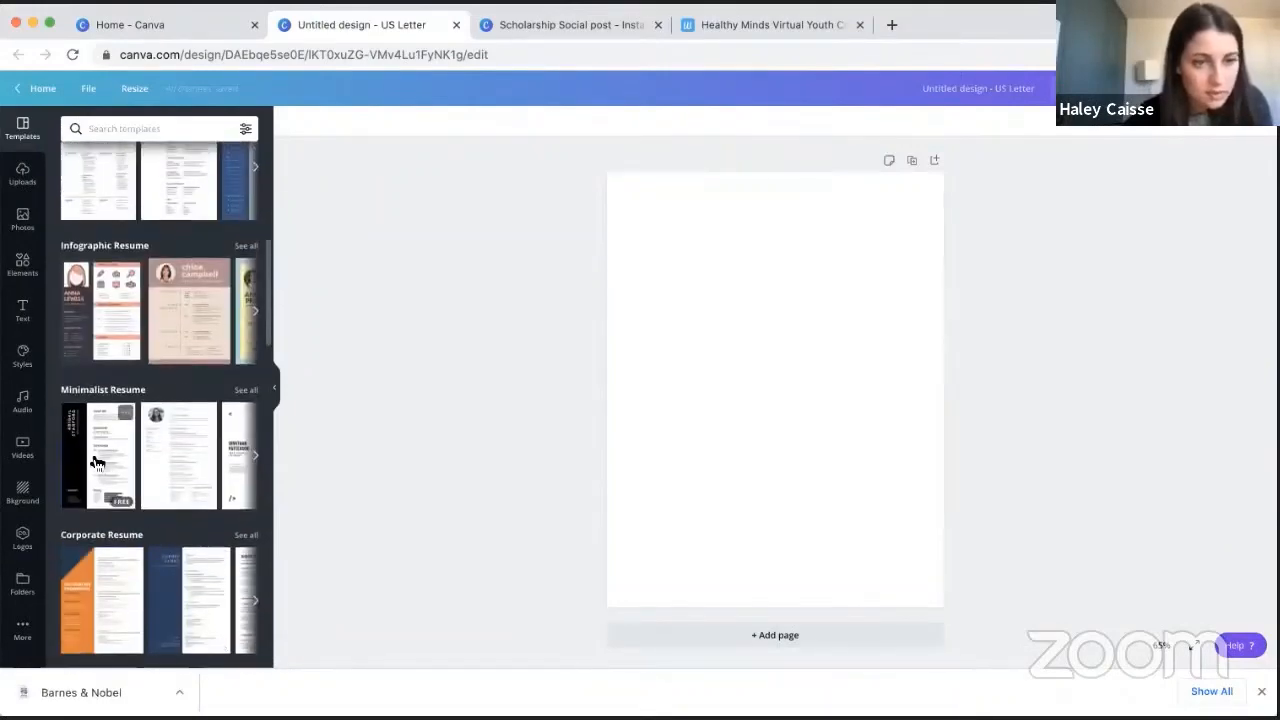
click(97, 462)
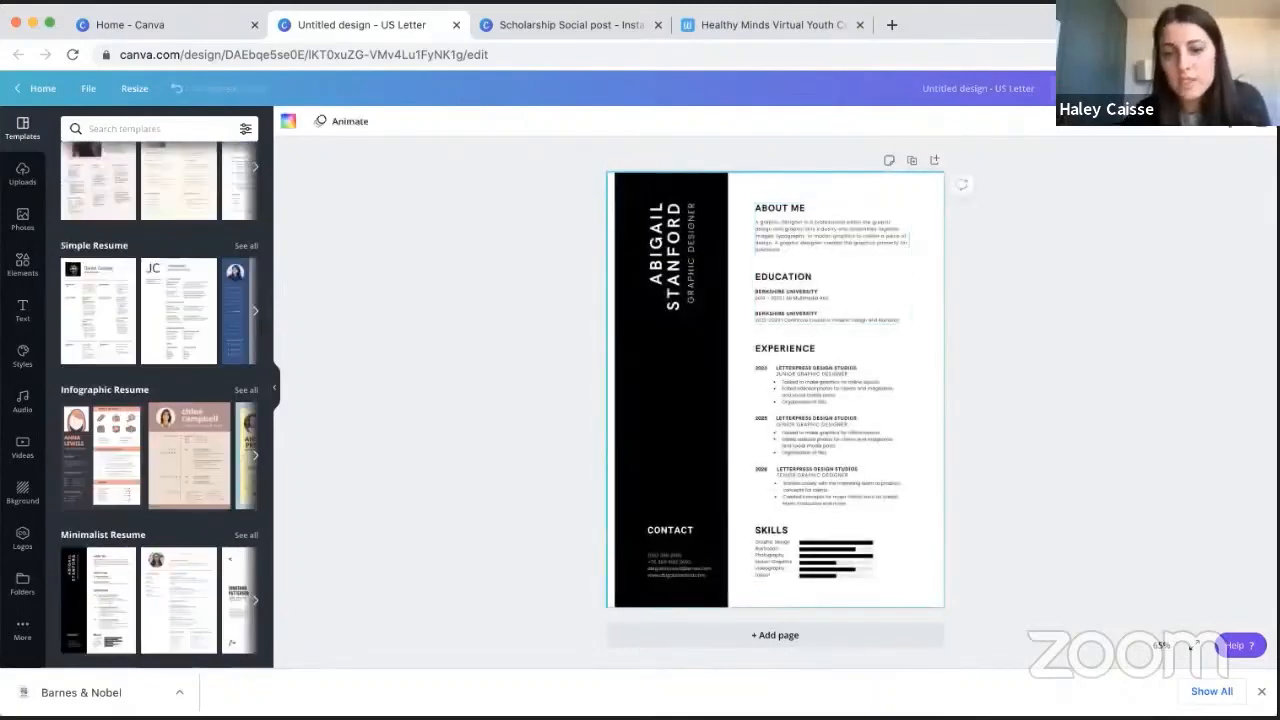
- Select all the resume elements, enlarge them slightly and shift them so the black sidebar meets the page's left edge
click(1020, 502)
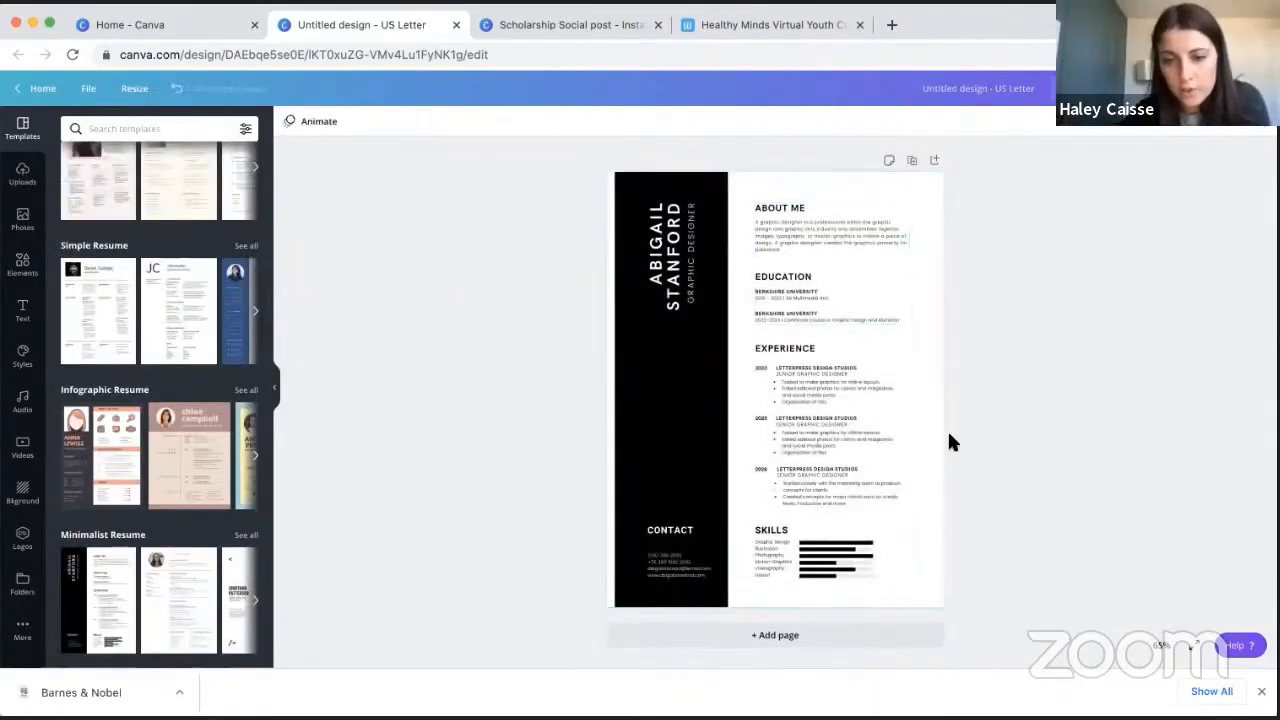
click(612, 200)
drag(595, 173, 991, 623)
drag(617, 166, 607, 160)
drag(645, 237, 646, 255)
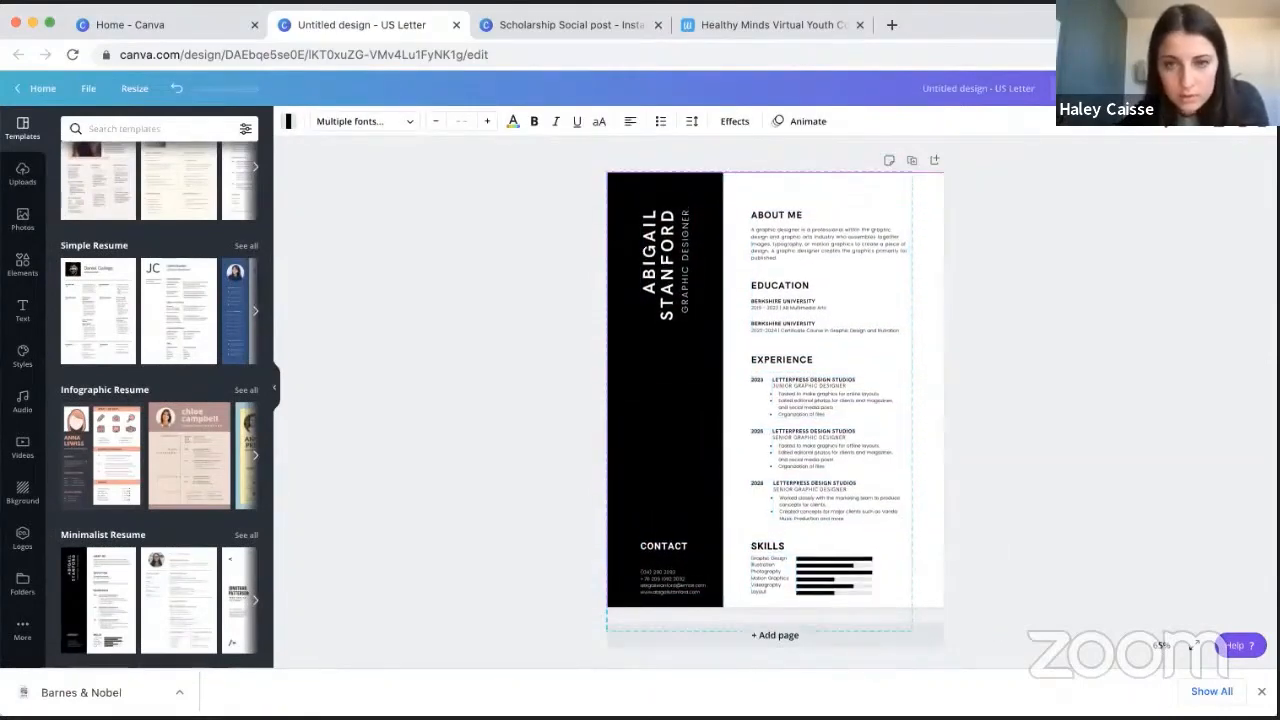
click(1023, 304)
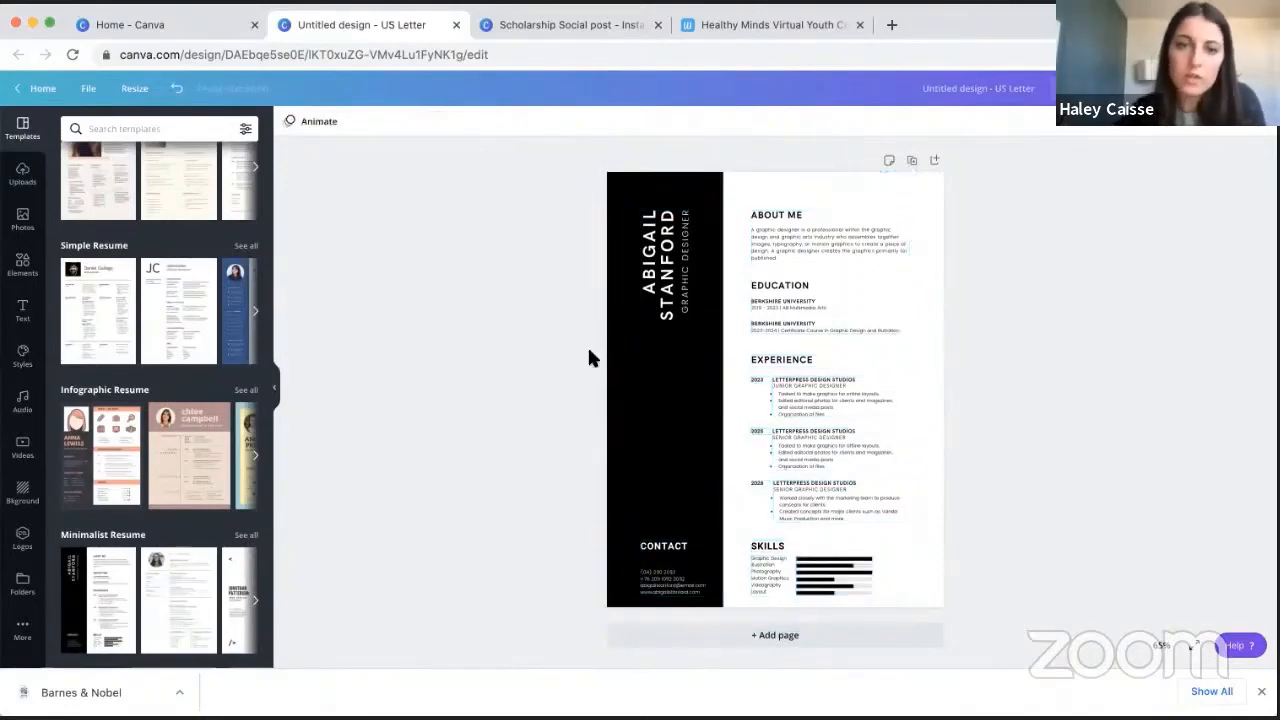
- Recolor the resume's black sidebar with a custom light orange, #E1AF74, after trying some blue and purple shades
click(615, 355)
click(289, 122)
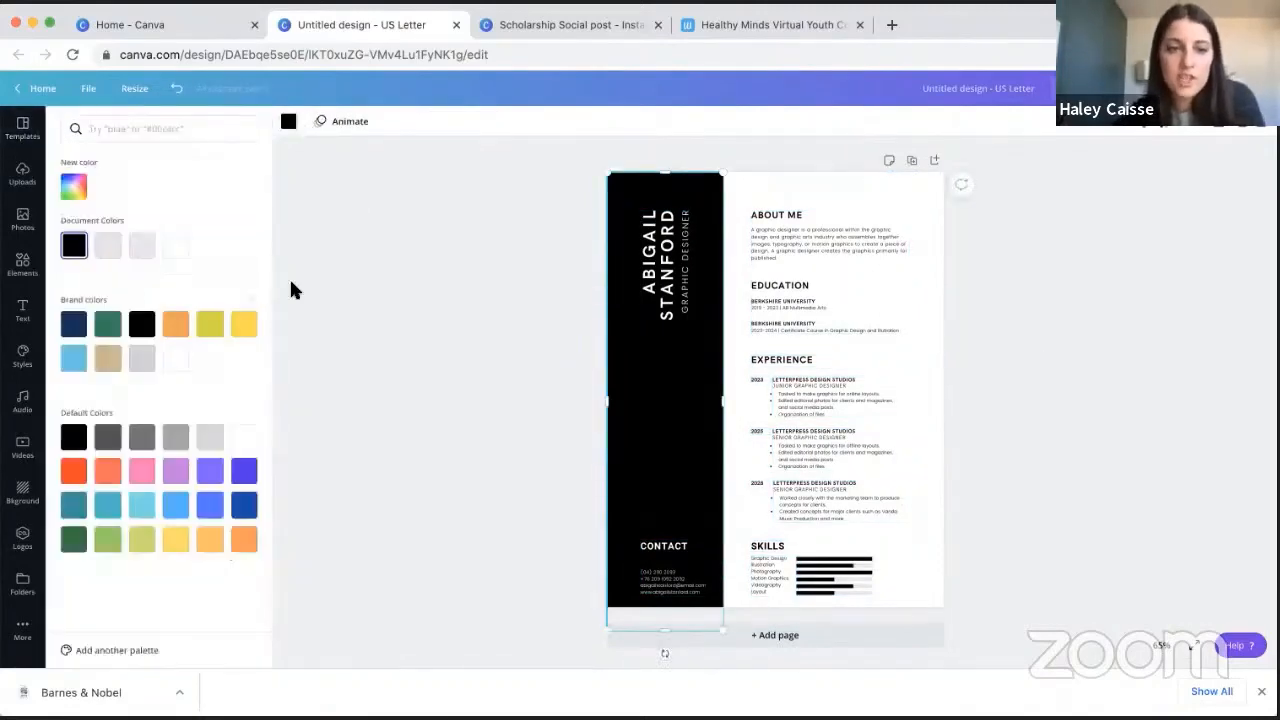
click(75, 186)
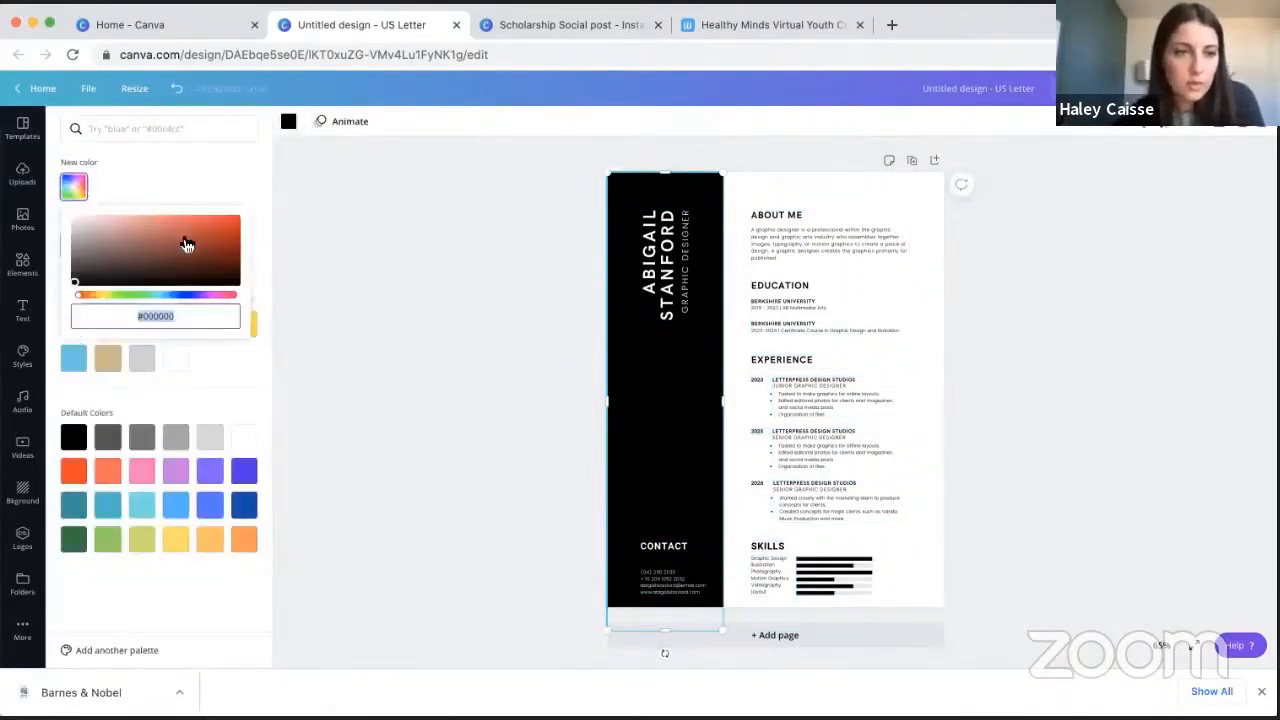
click(184, 240)
click(184, 298)
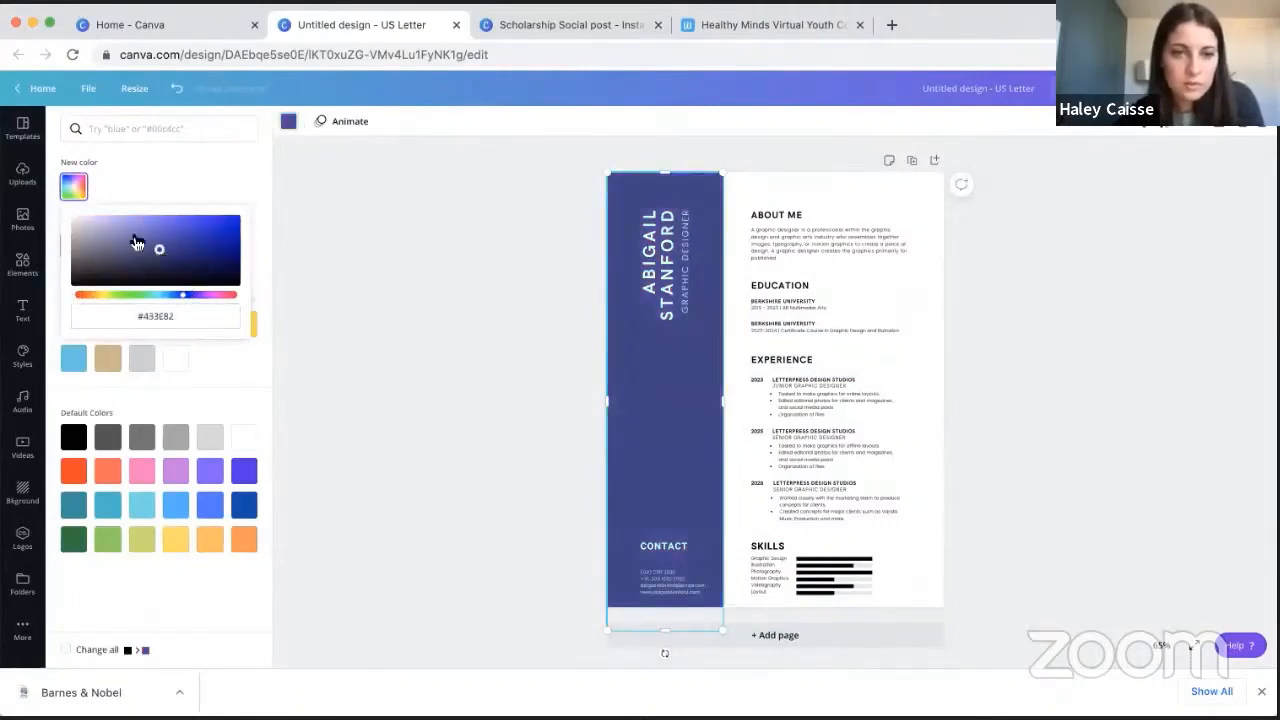
click(131, 233)
click(153, 226)
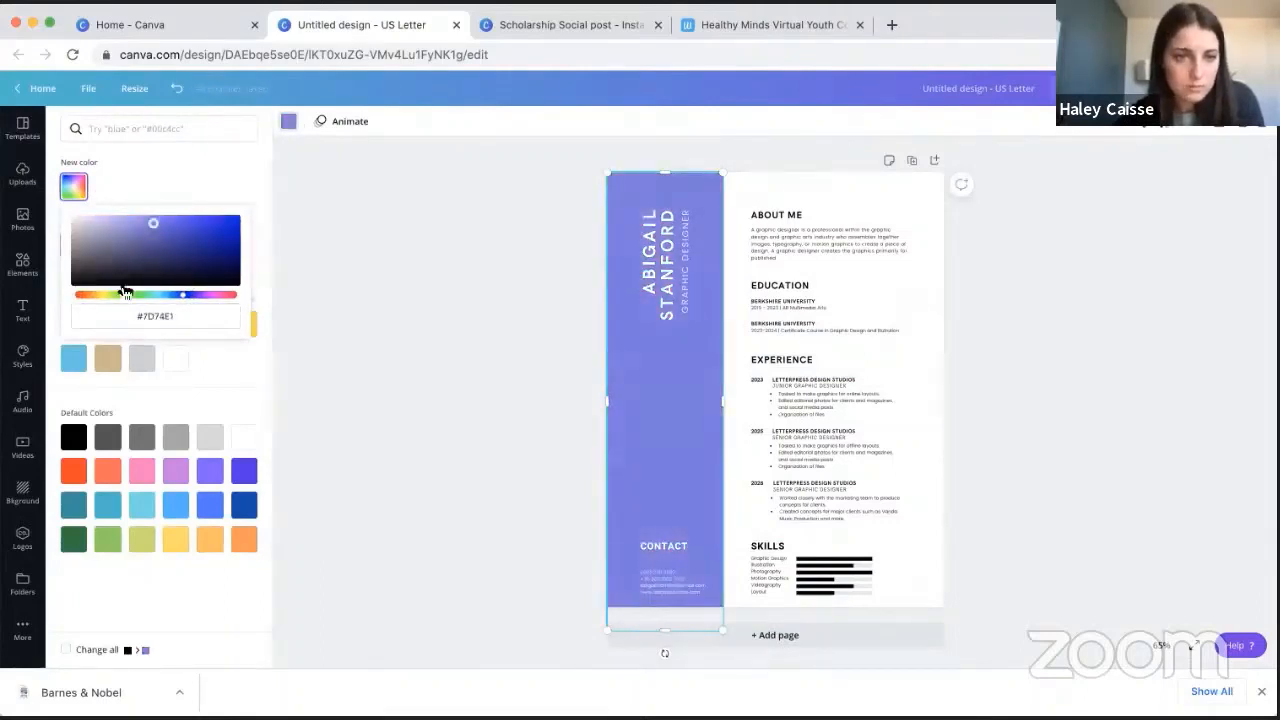
click(93, 296)
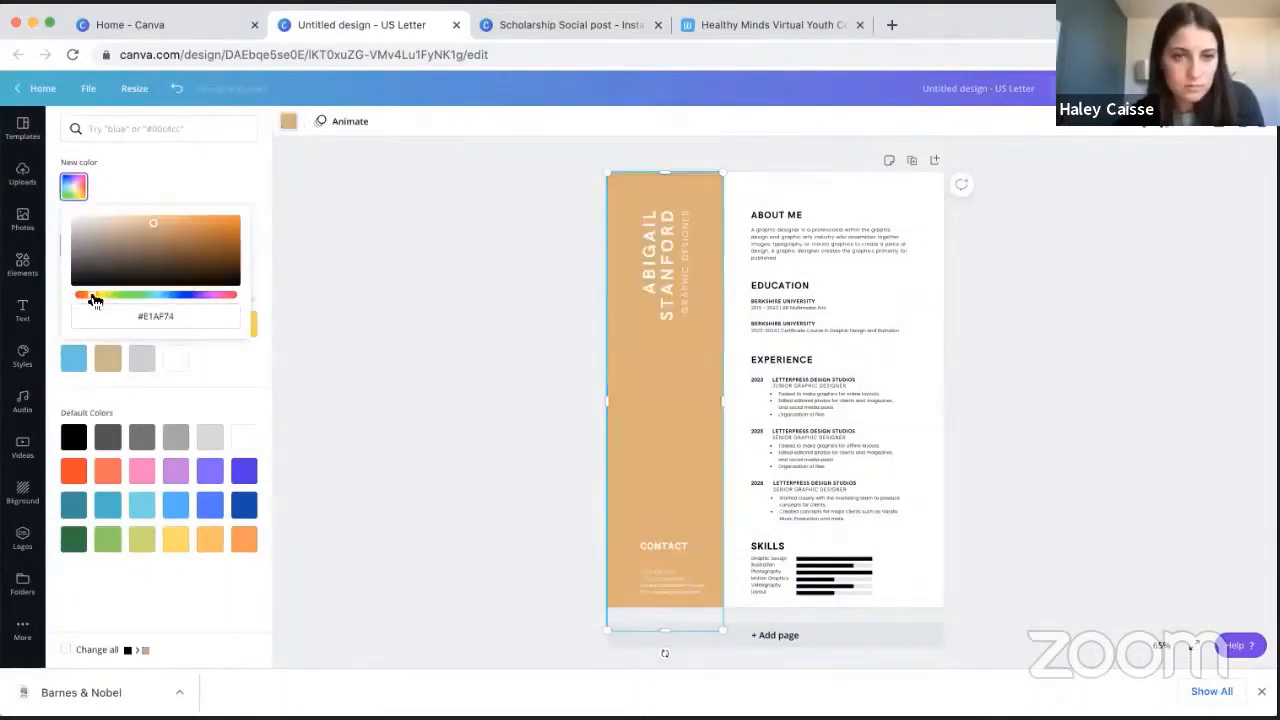
click(450, 275)
- Ungroup the sidebar's name and job title, and change the name's font to Glacial Indifference
click(660, 245)
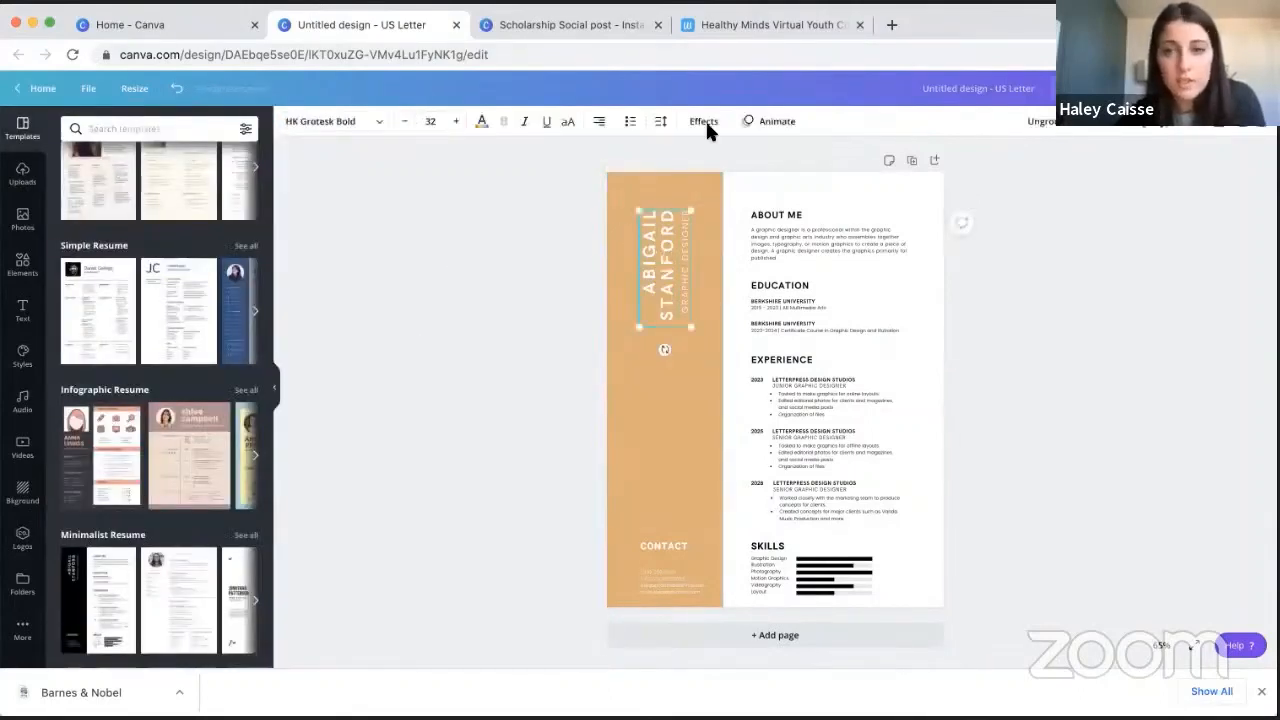
click(1037, 121)
click(640, 230)
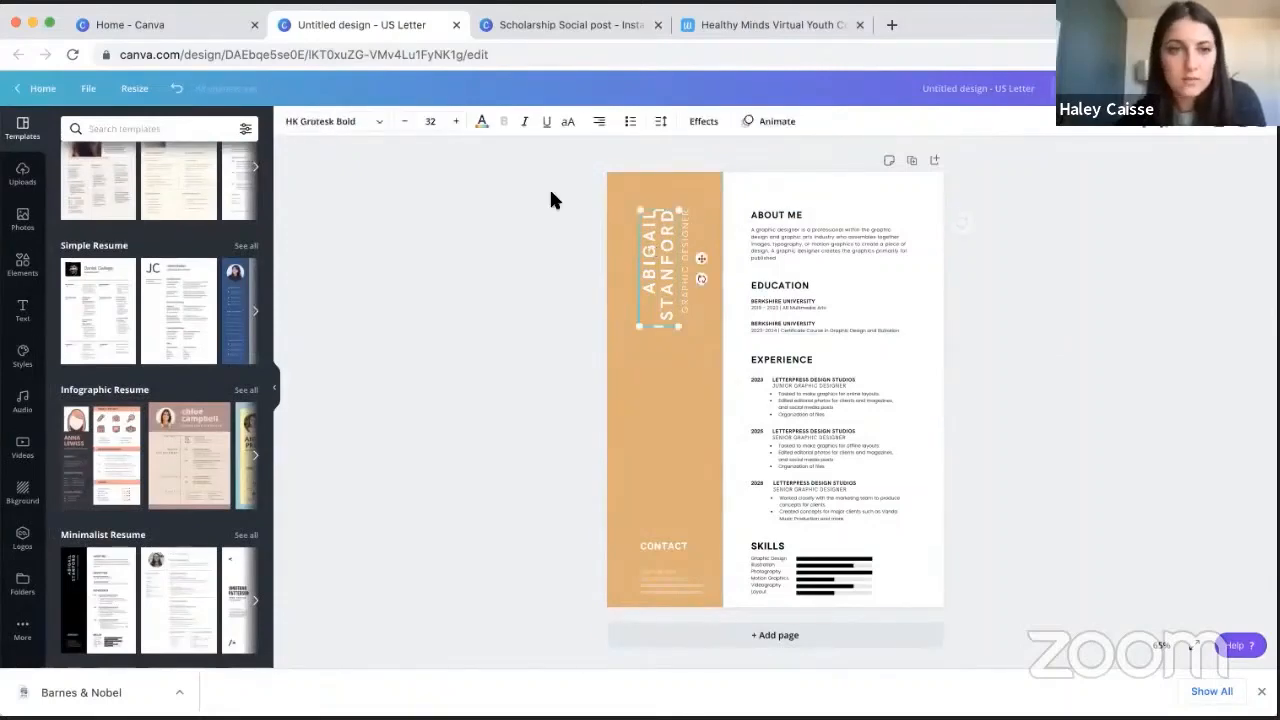
click(365, 128)
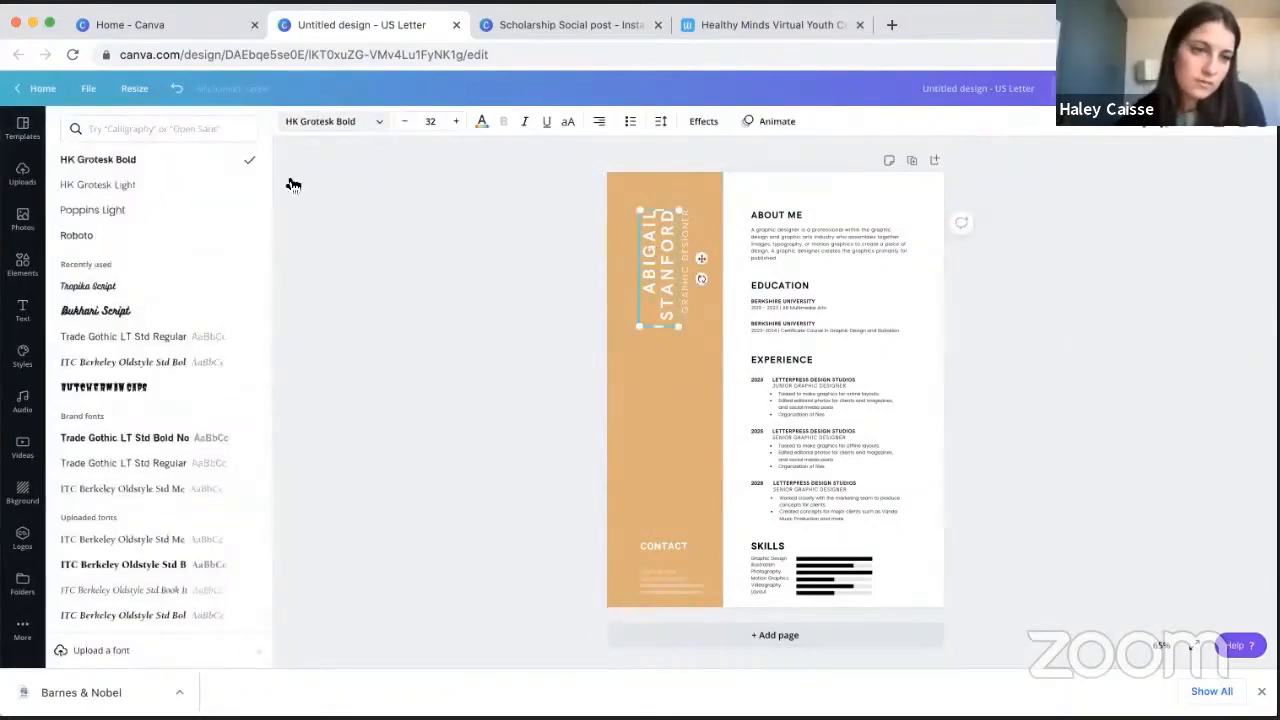
scroll(177, 523, down, 10)
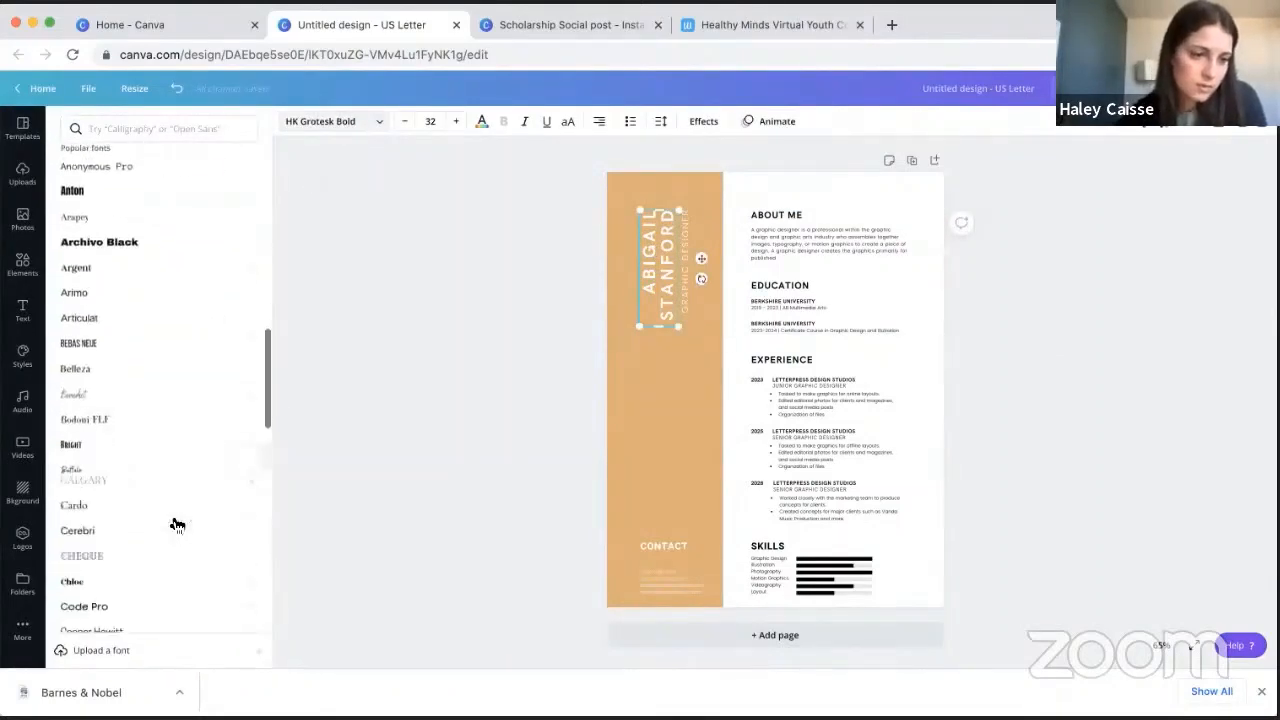
scroll(176, 524, down, 4)
click(167, 492)
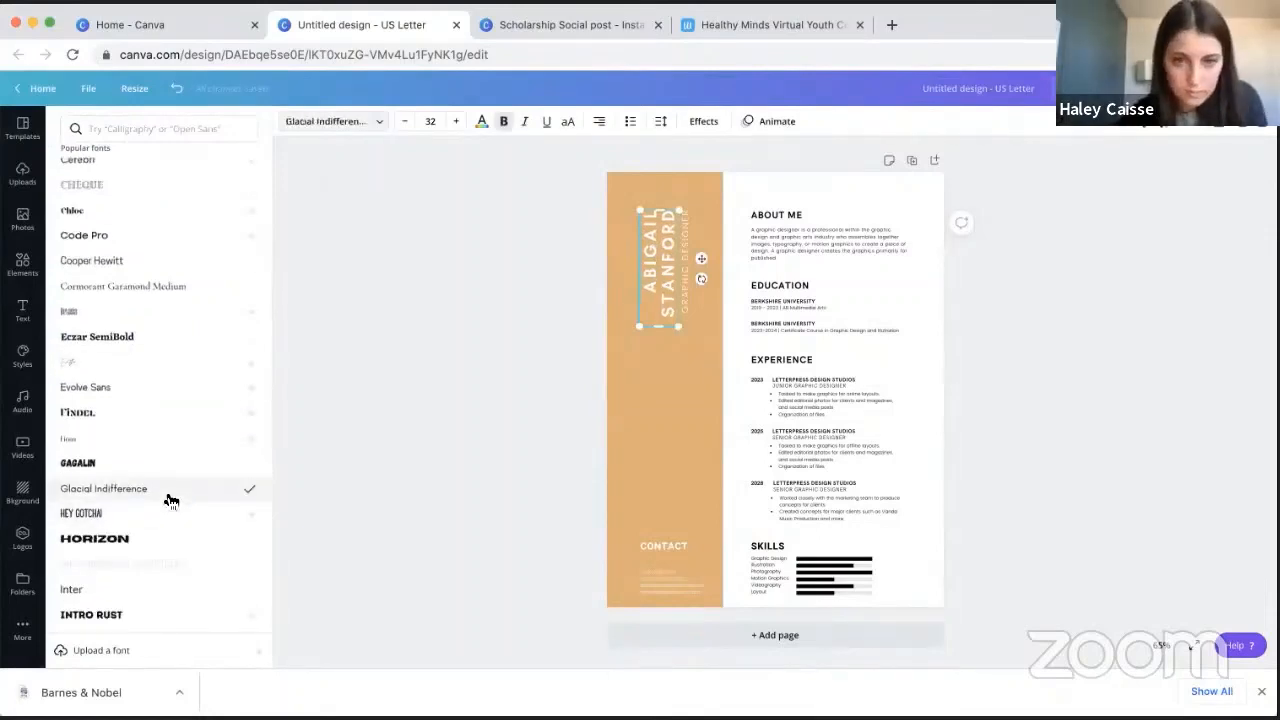
- Enlarge the name text in the sidebar to a font size of about 45.7
drag(637, 329, 625, 378)
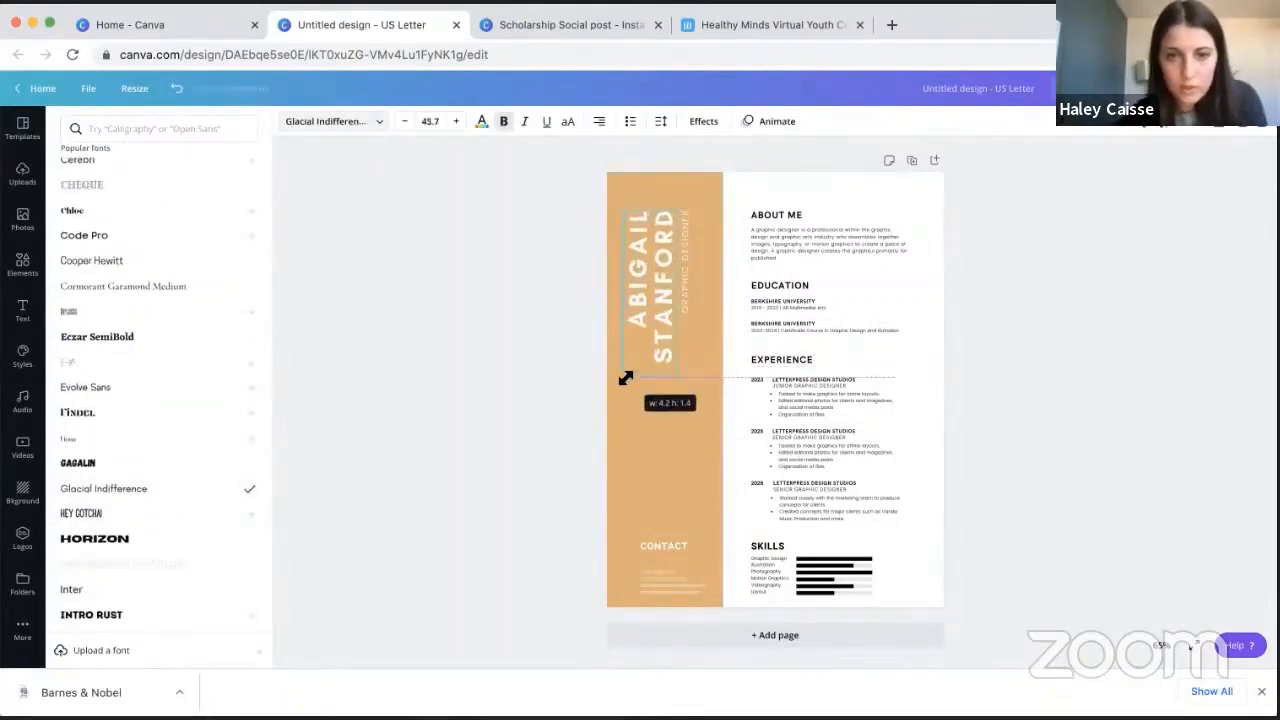
click(434, 362)
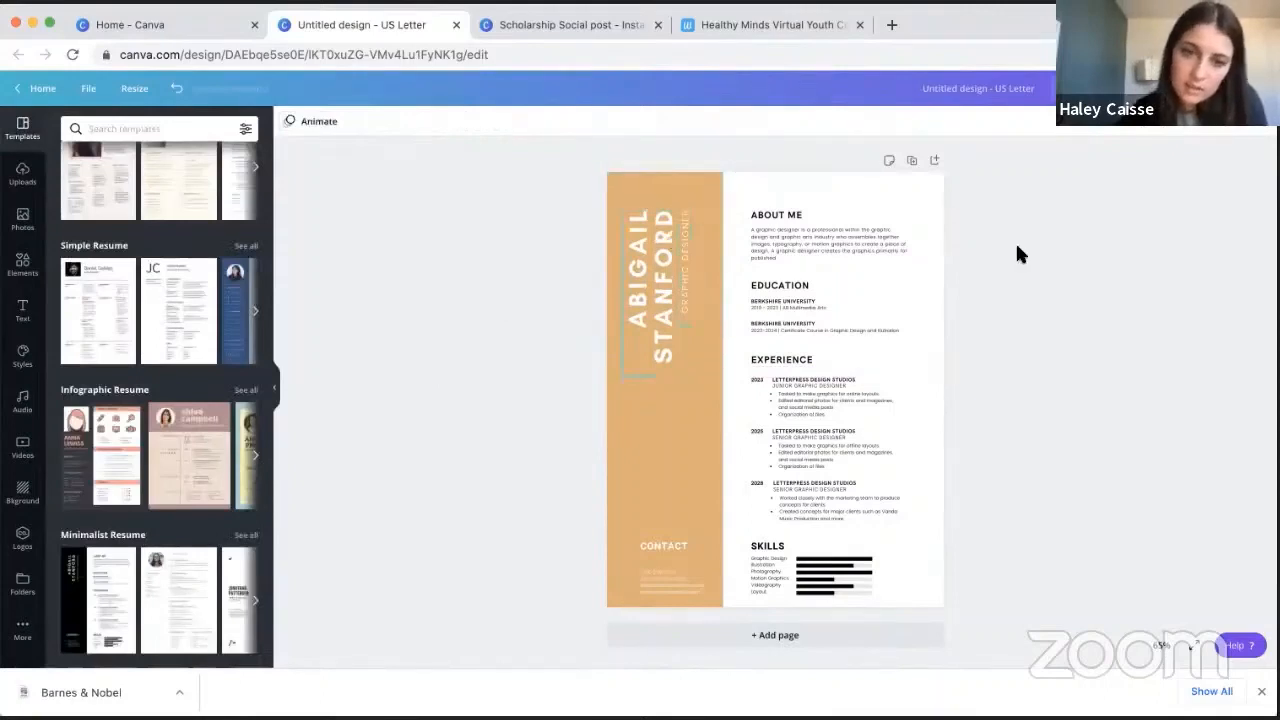
click(859, 256)
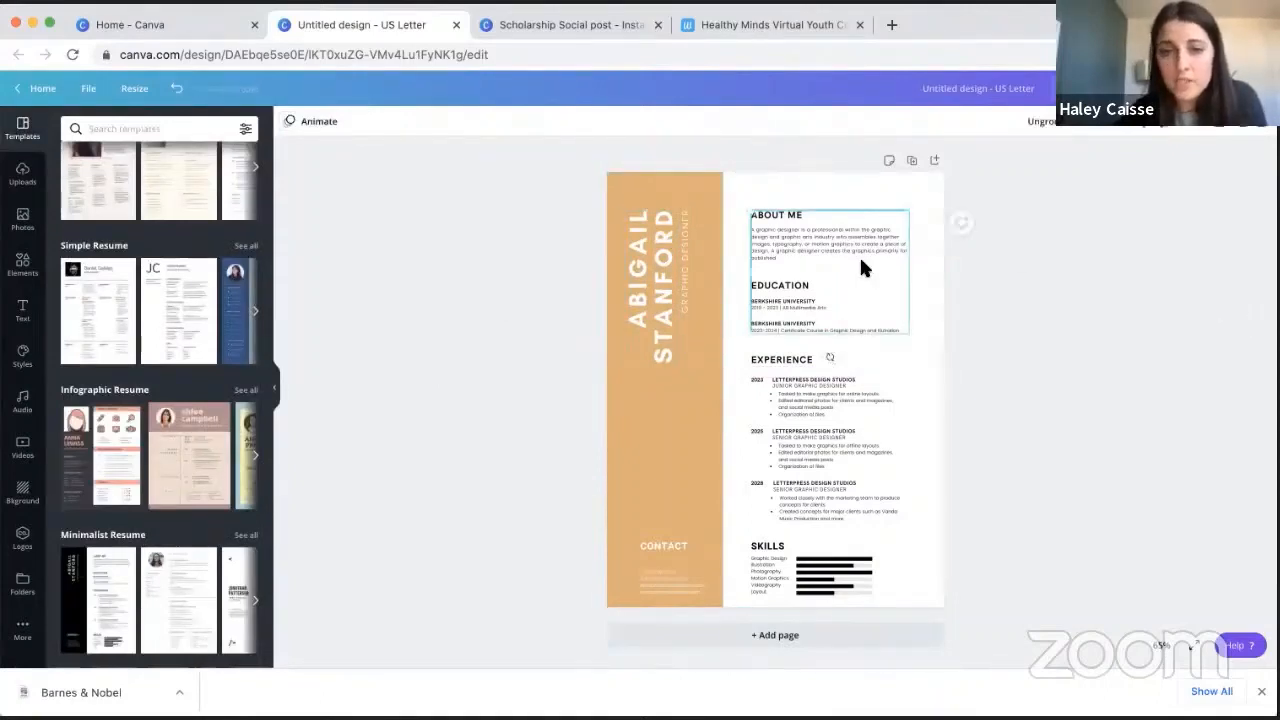
click(1077, 395)
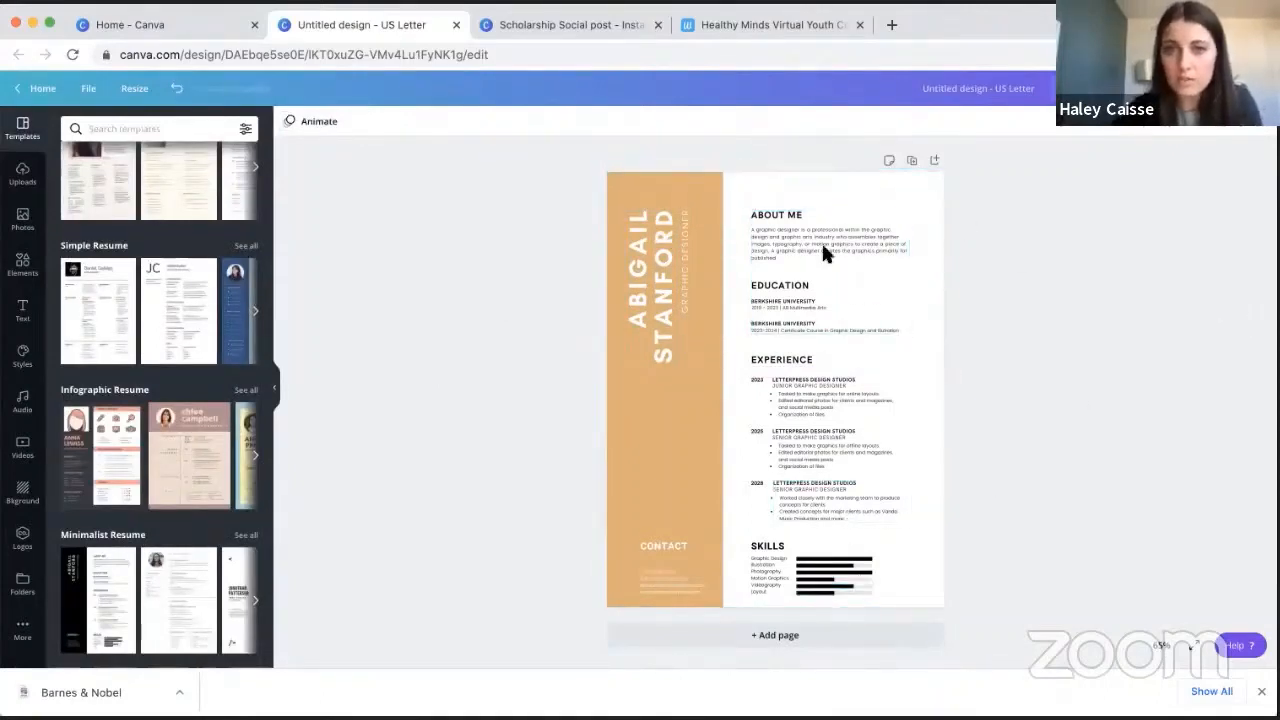
- Return to the Canva home page and create a new blank Presentation design from the Presentations category
click(160, 25)
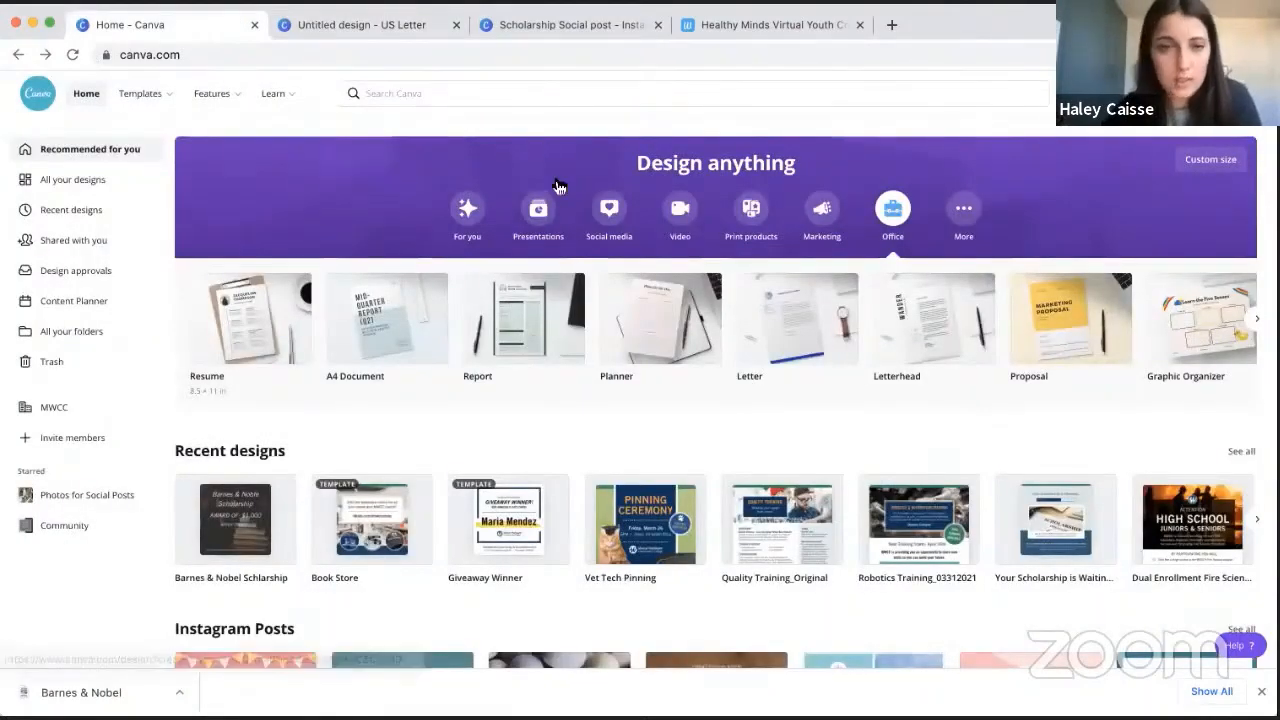
click(539, 212)
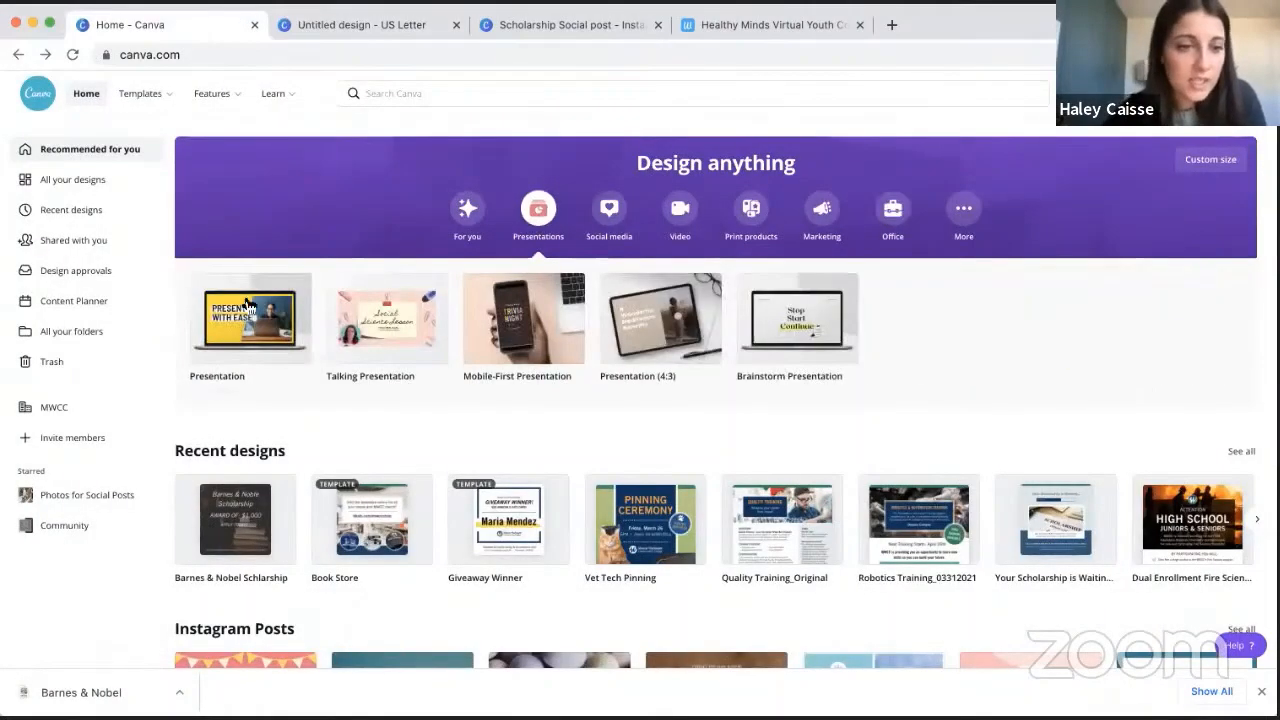
click(248, 315)
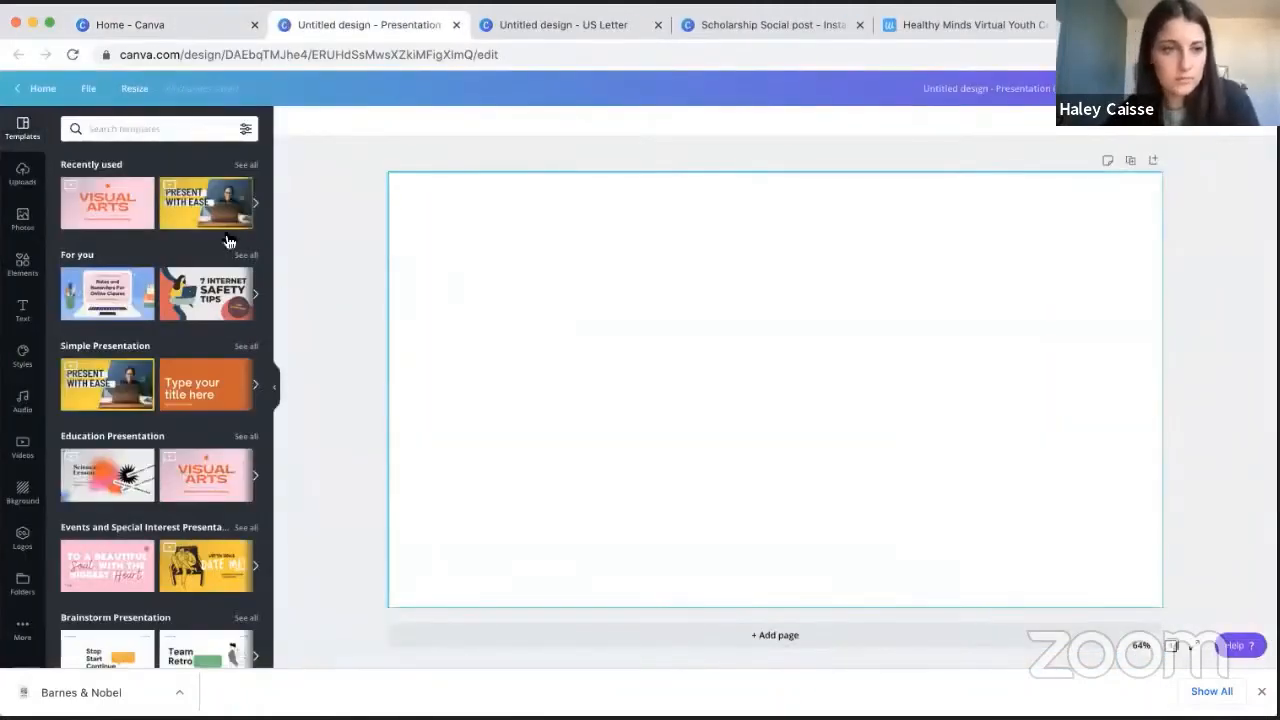
- Apply the "Present with ease" title slide from the Yellow and White Simple Modern Business Presentation template to the blank page
click(176, 212)
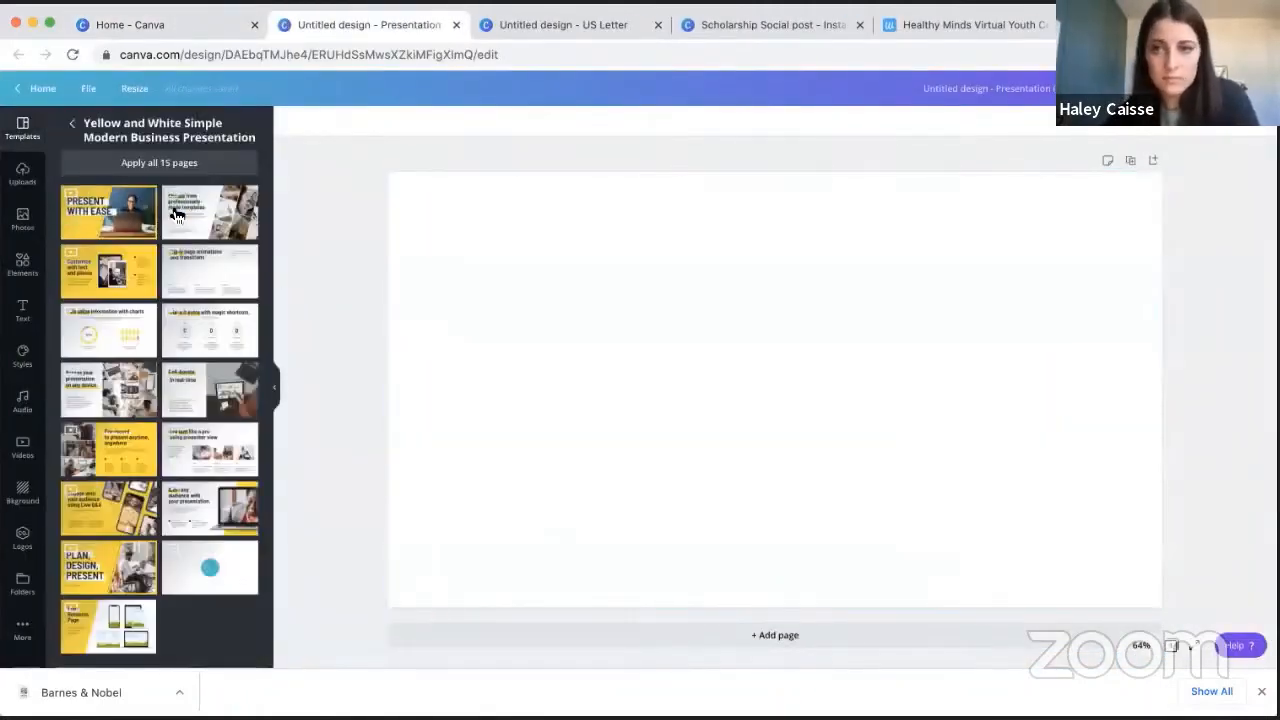
click(93, 218)
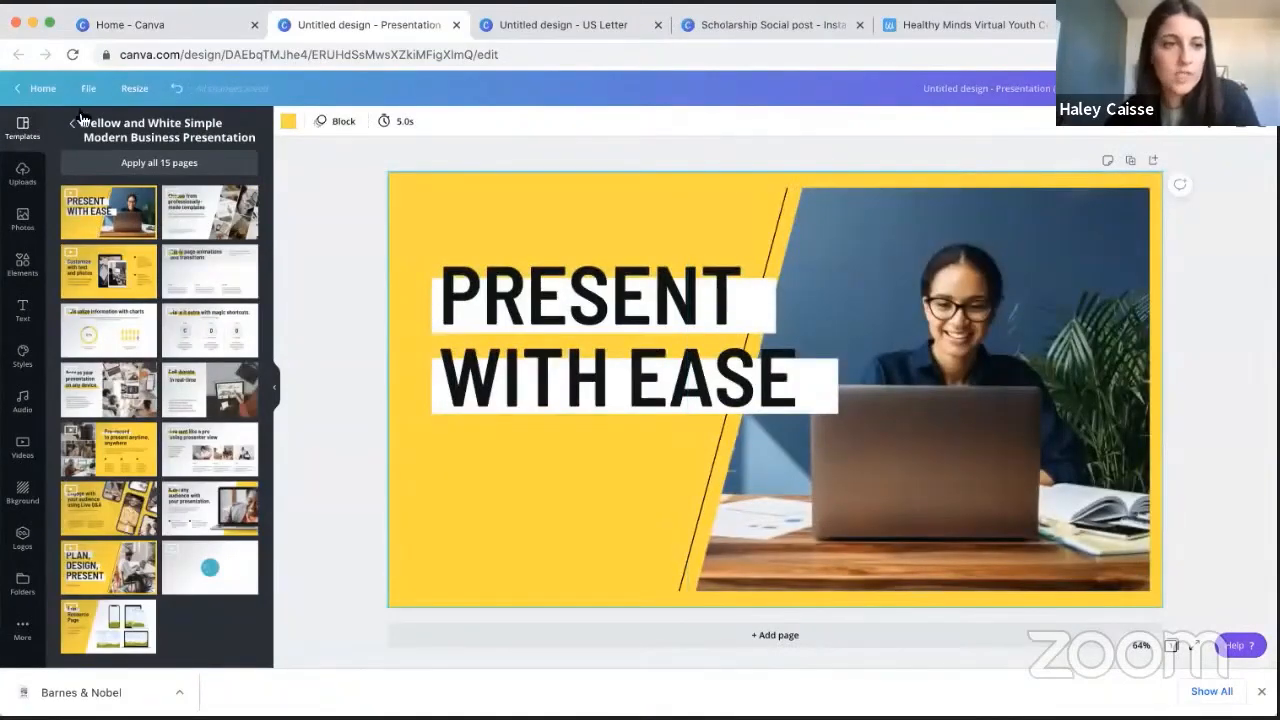
- Add a second page using the same yellow and white template's "Present like a pro using presenter view" layout
click(73, 123)
scroll(127, 520, down, 4)
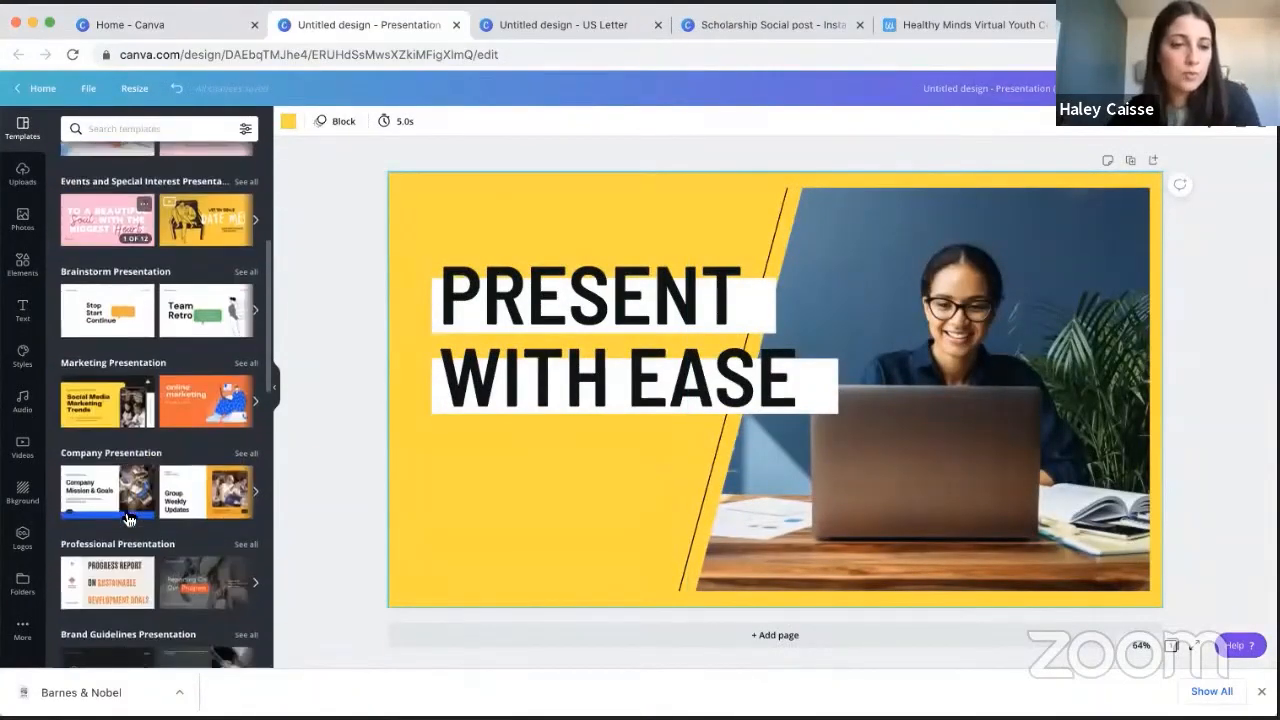
scroll(128, 519, up, 4)
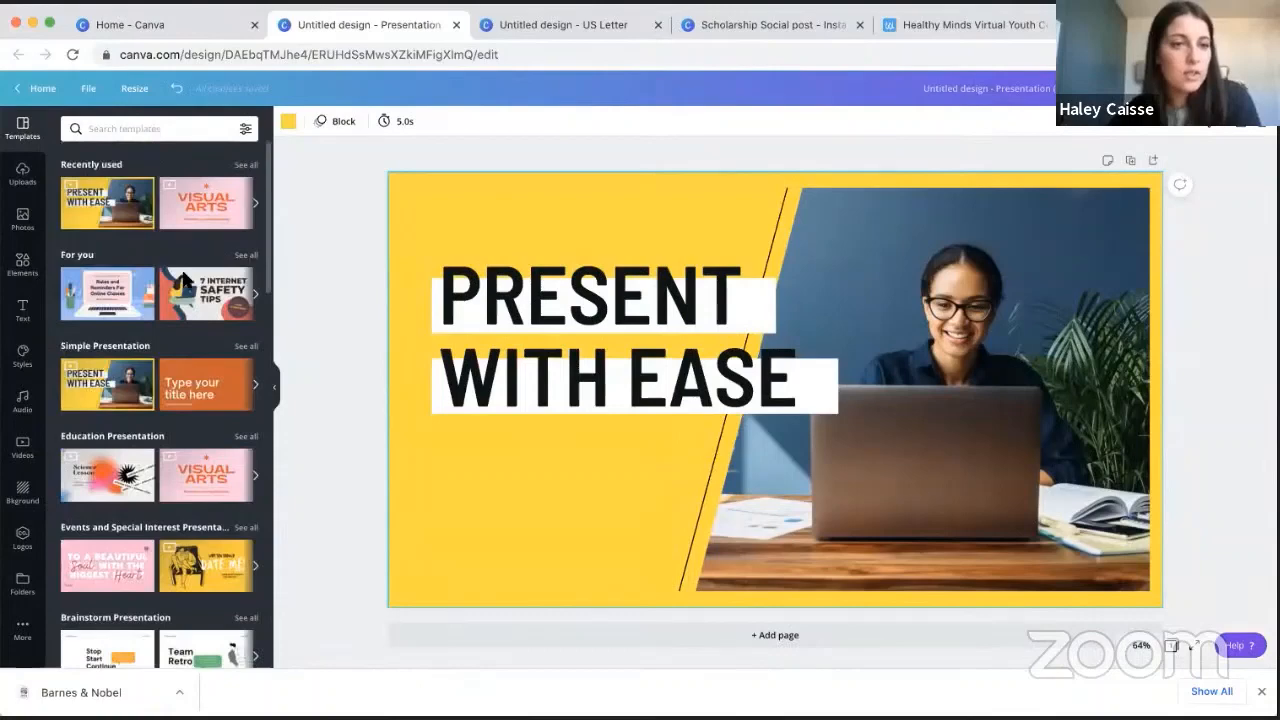
click(95, 200)
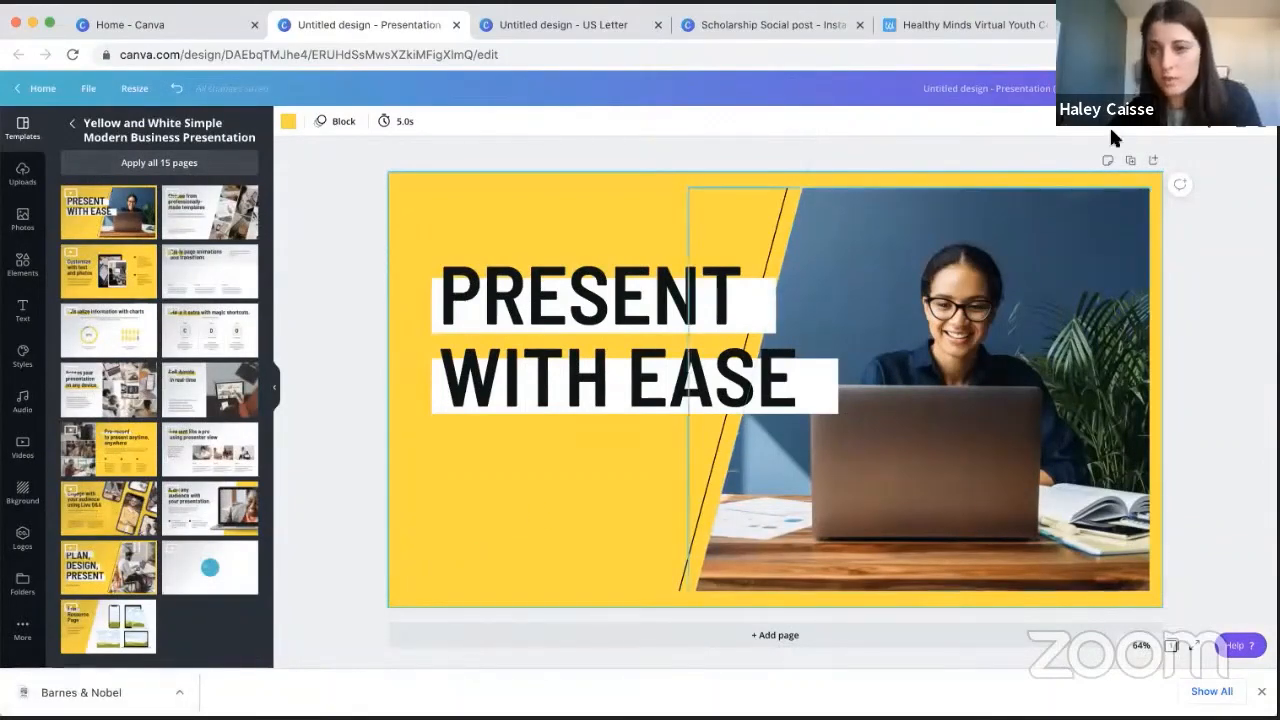
click(1153, 160)
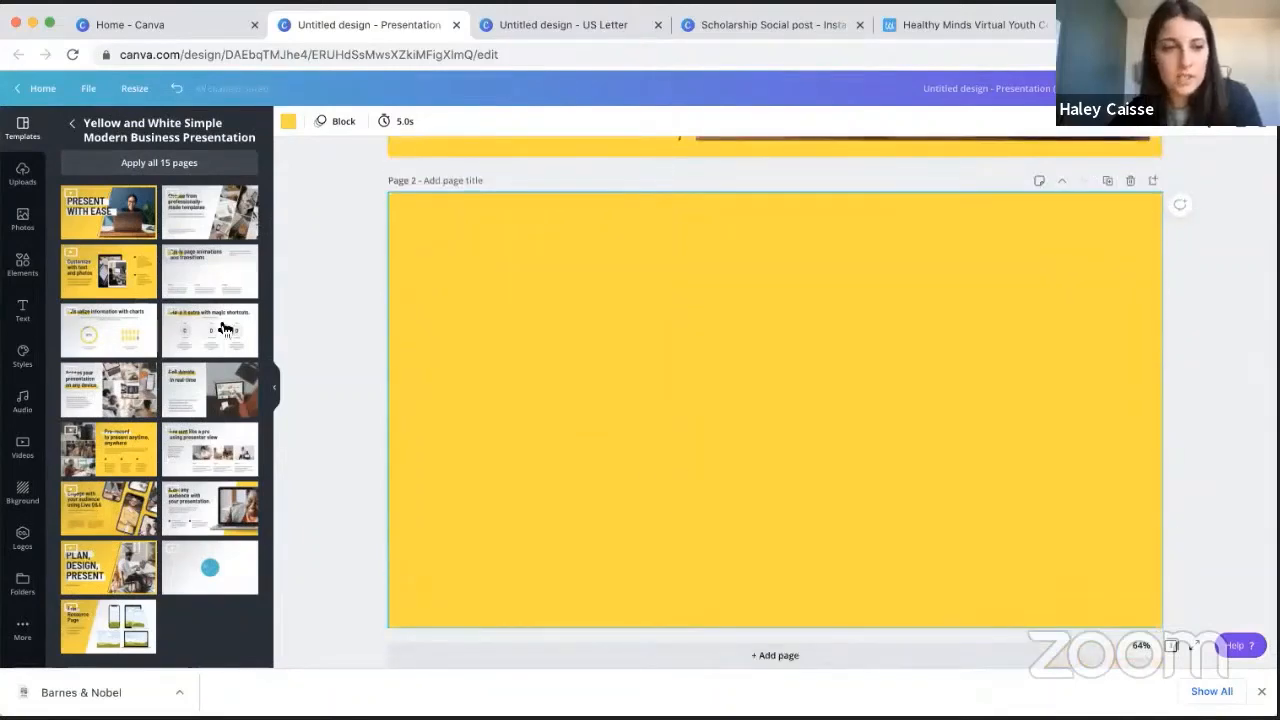
click(222, 468)
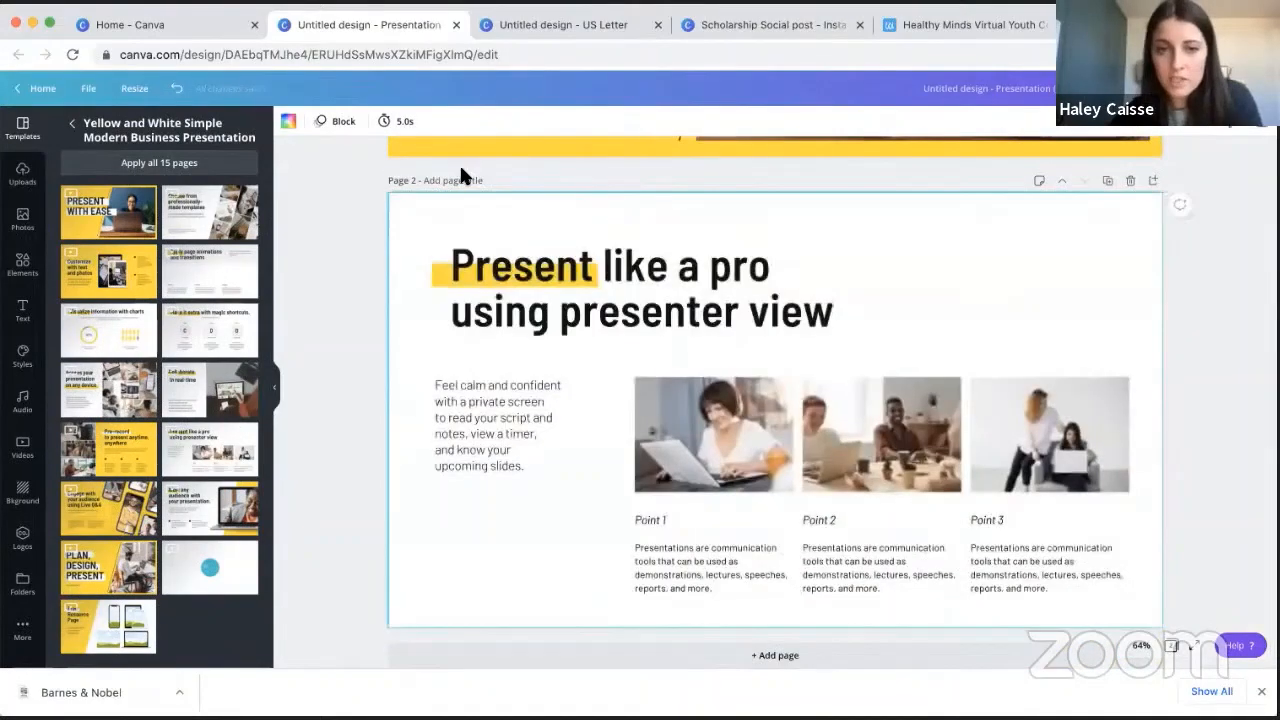
- Add a third page with the phone app mockup layout from the White and Orange Clean Digital Tech Company Weekly Team Updates template
click(1153, 180)
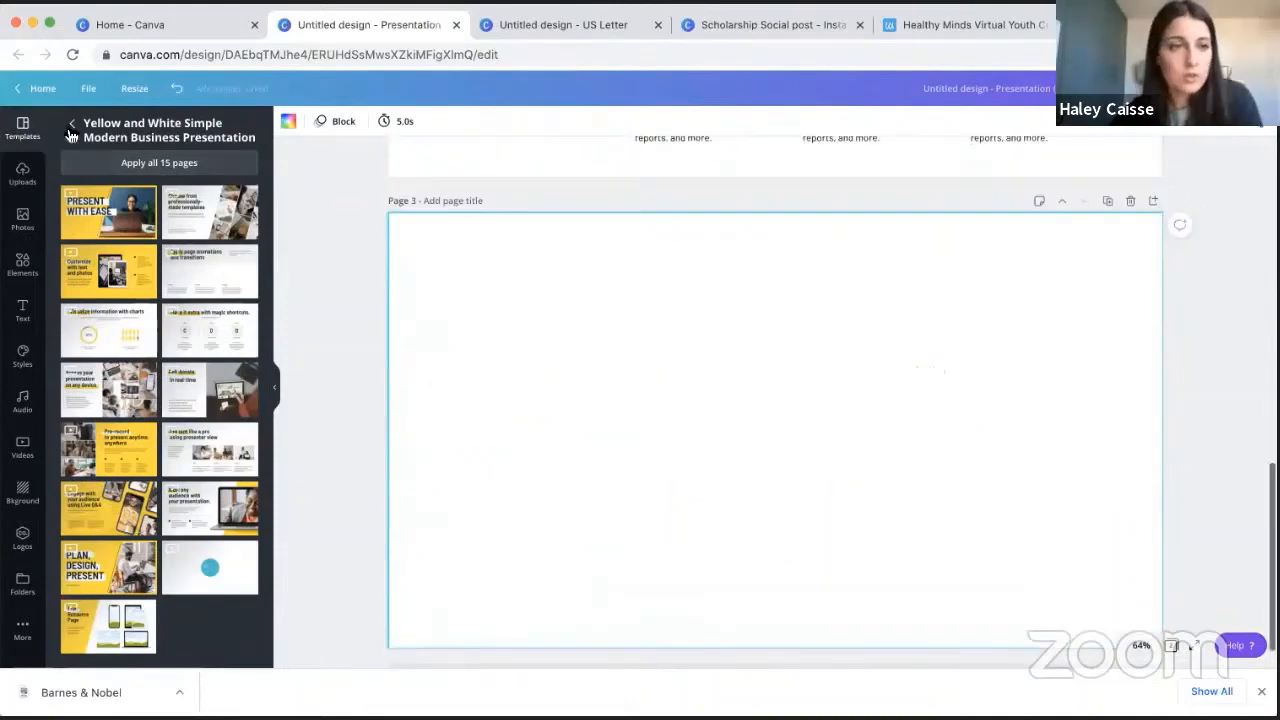
click(72, 122)
scroll(186, 459, down, 5)
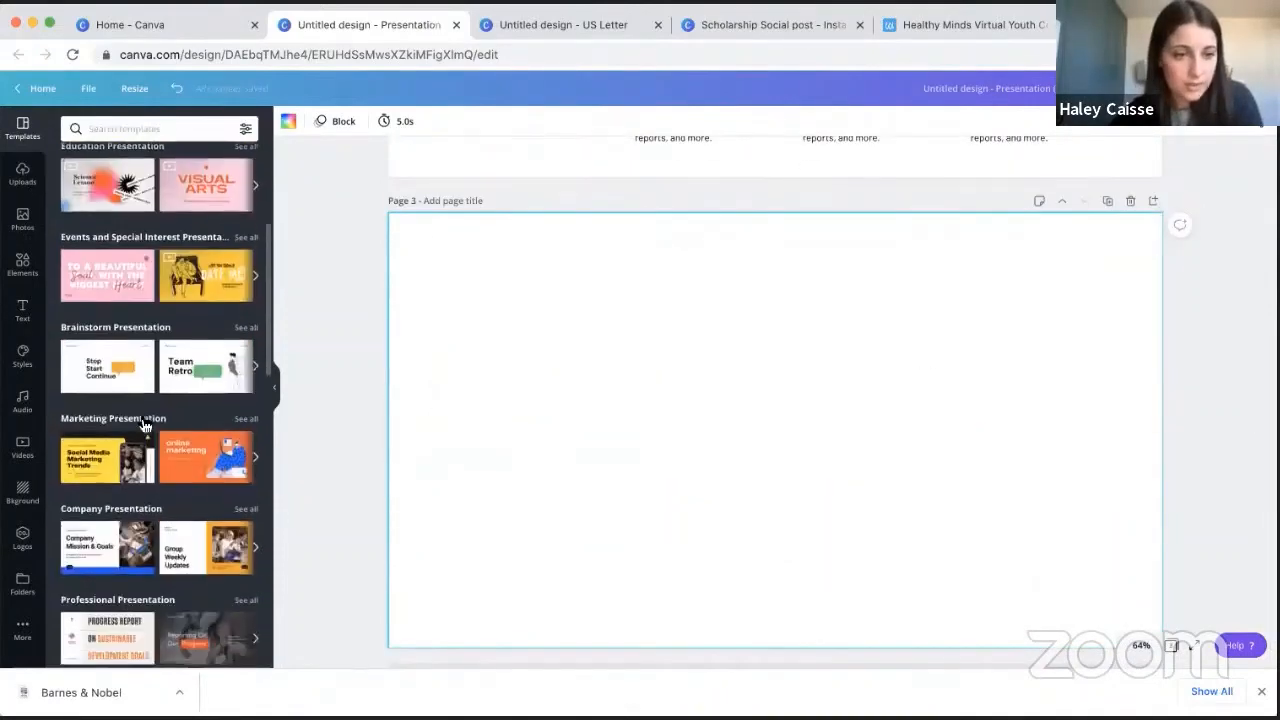
click(186, 540)
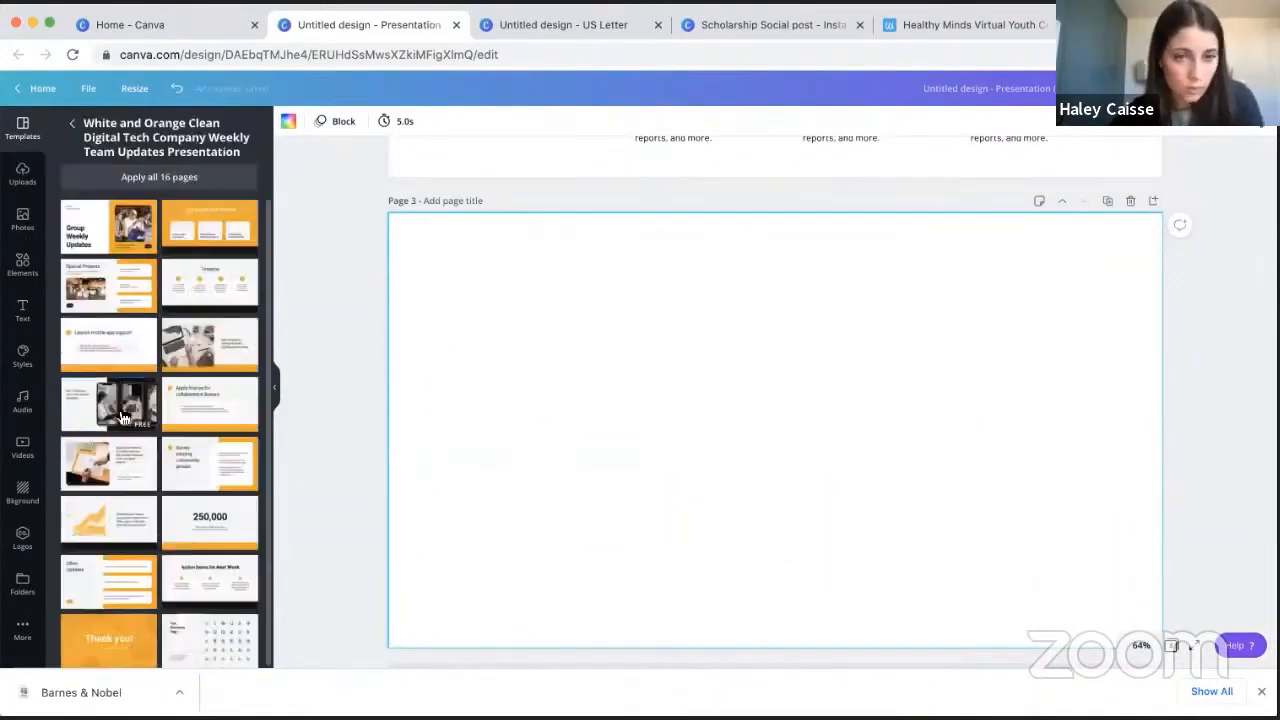
click(108, 400)
- Recolor the yellow slanted shape behind page 1's title with a custom light blue, #A7CCF1
scroll(1217, 190, up, 6)
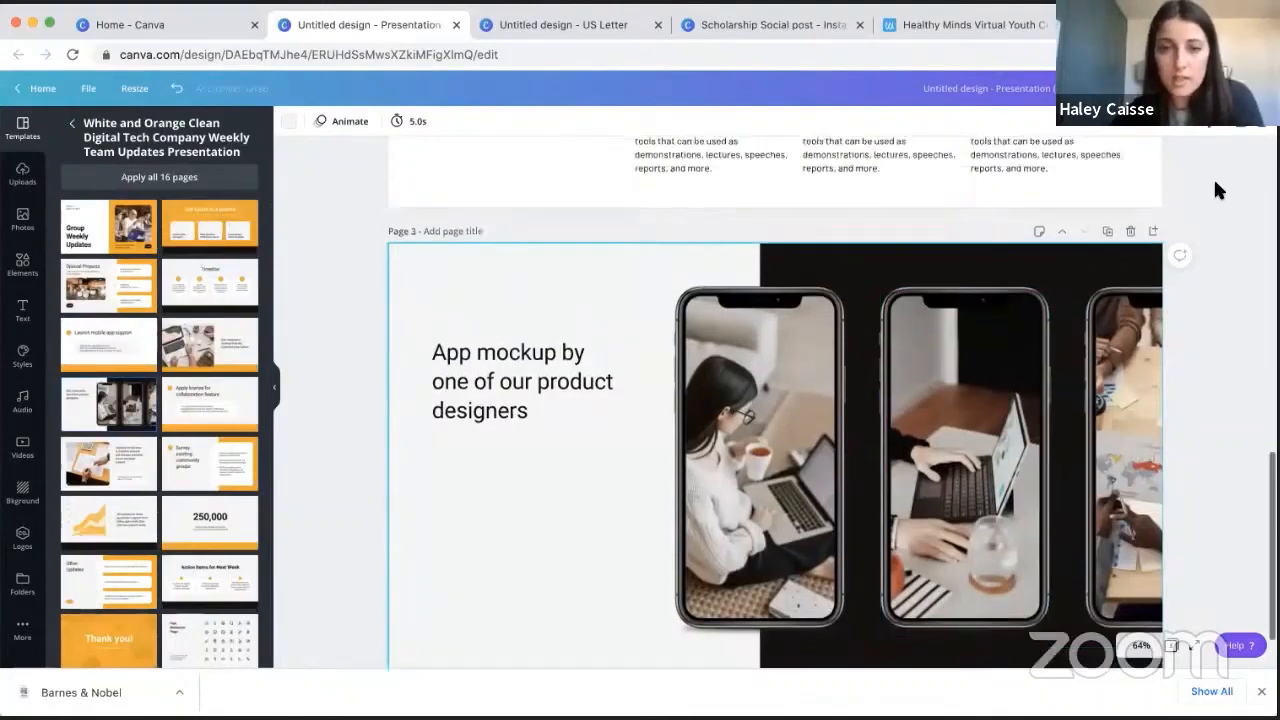
scroll(1217, 190, up, 5)
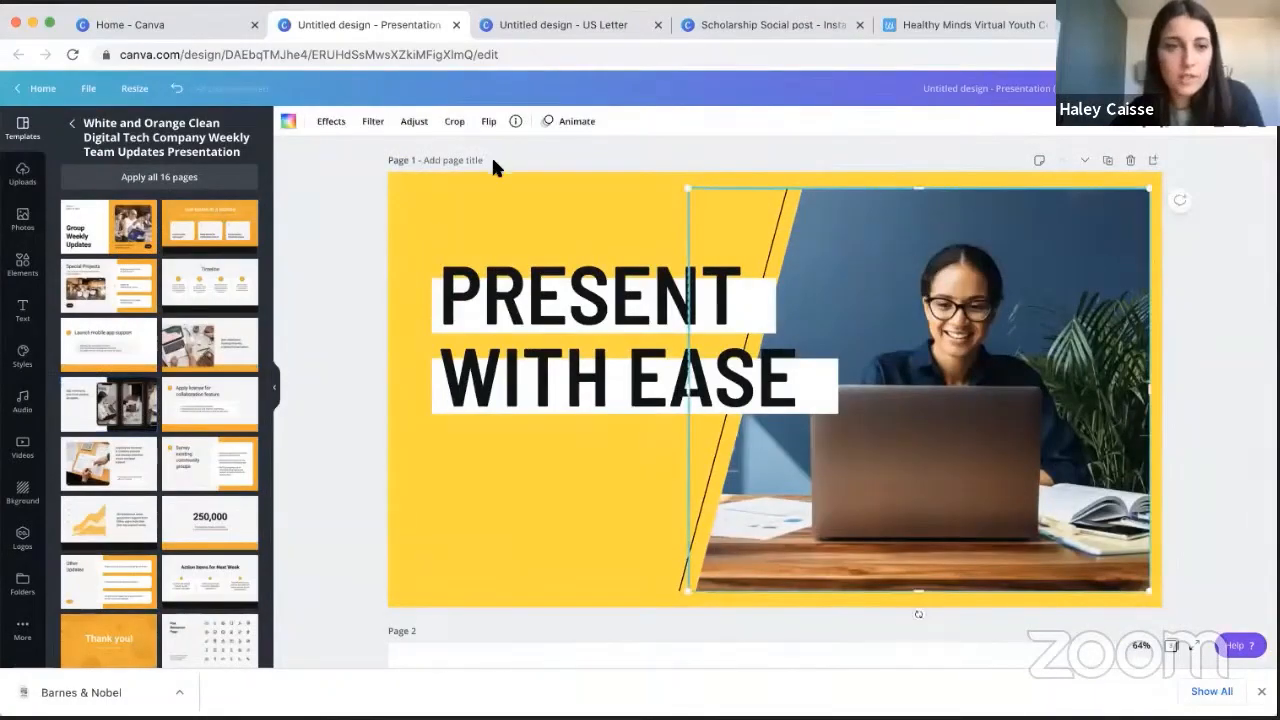
click(288, 121)
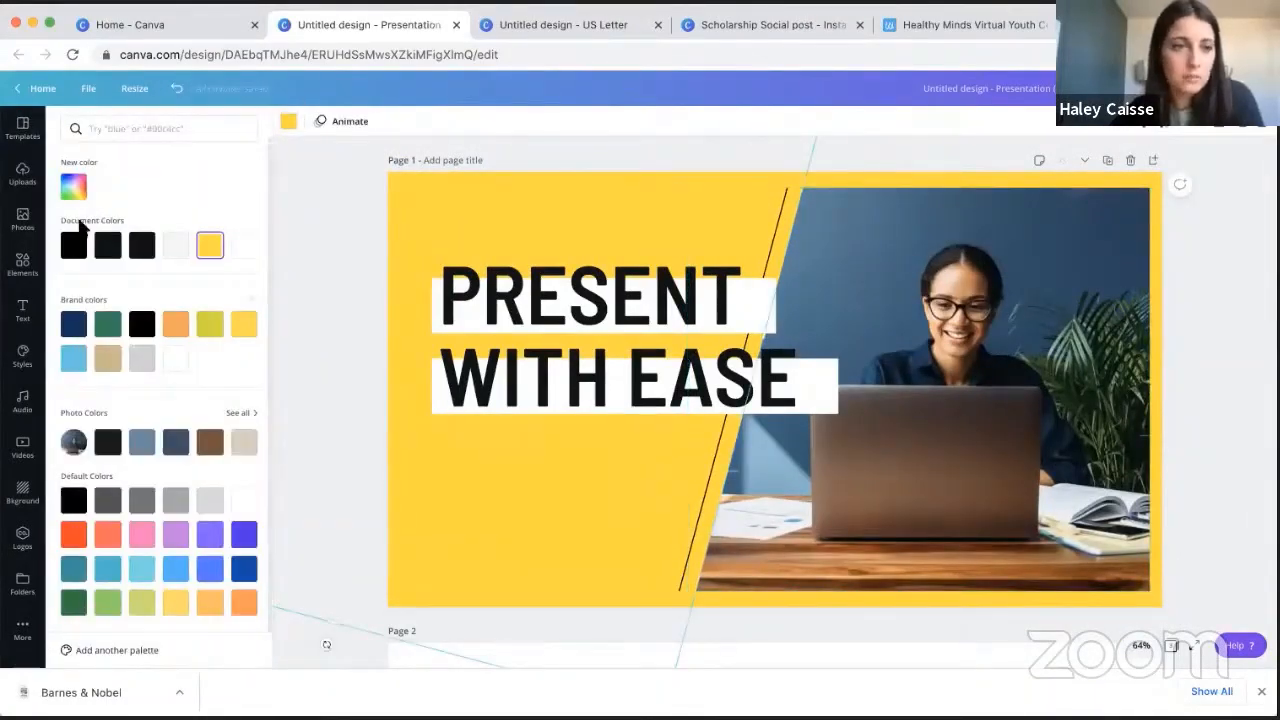
click(73, 186)
drag(175, 222, 141, 268)
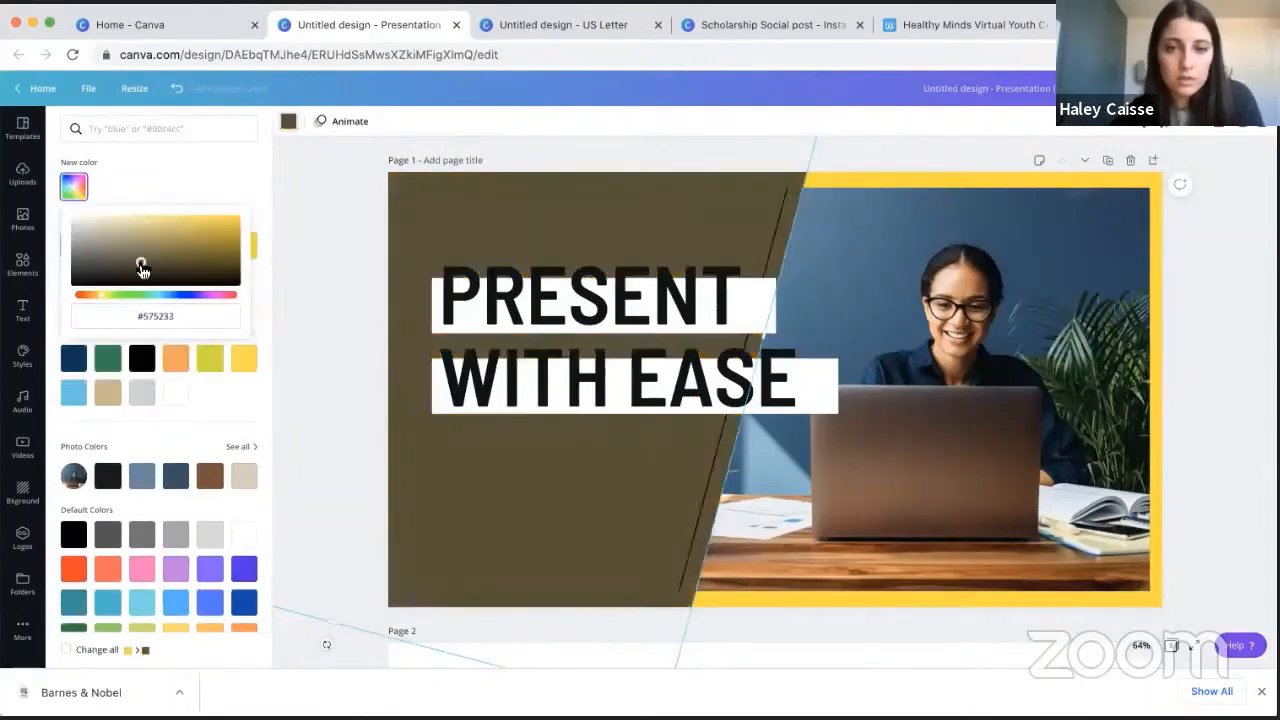
click(178, 293)
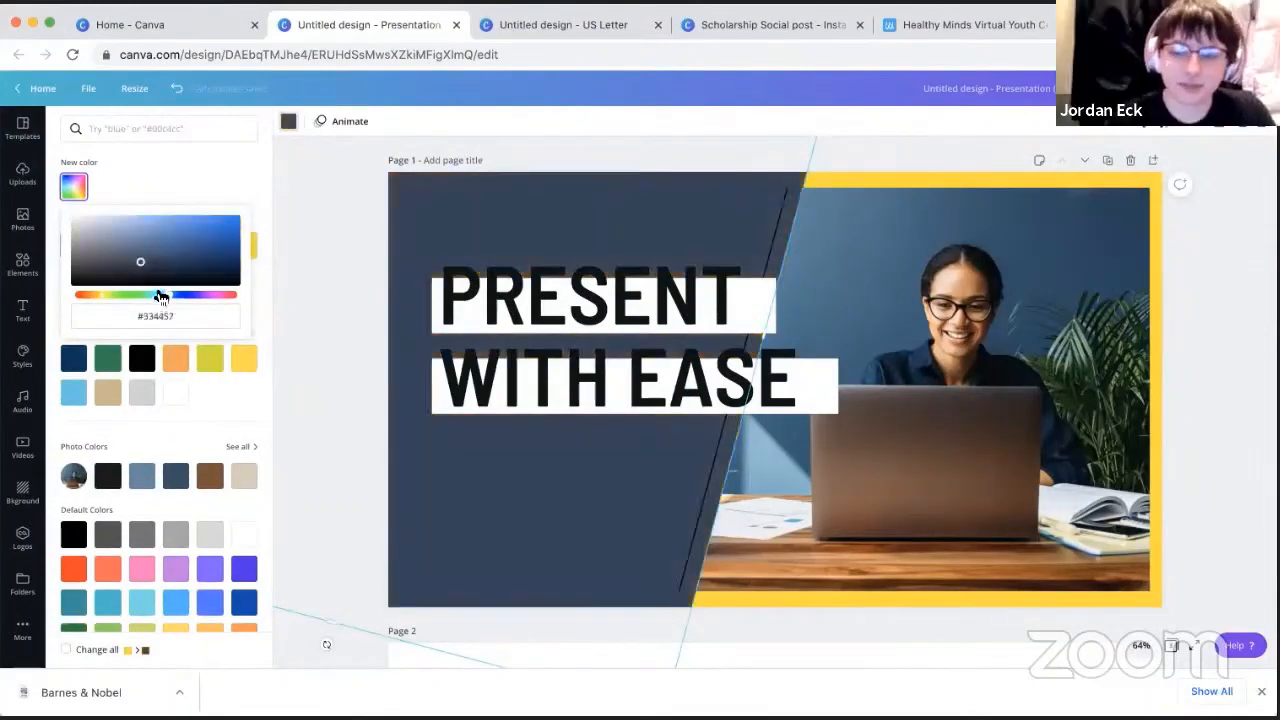
click(138, 228)
click(123, 219)
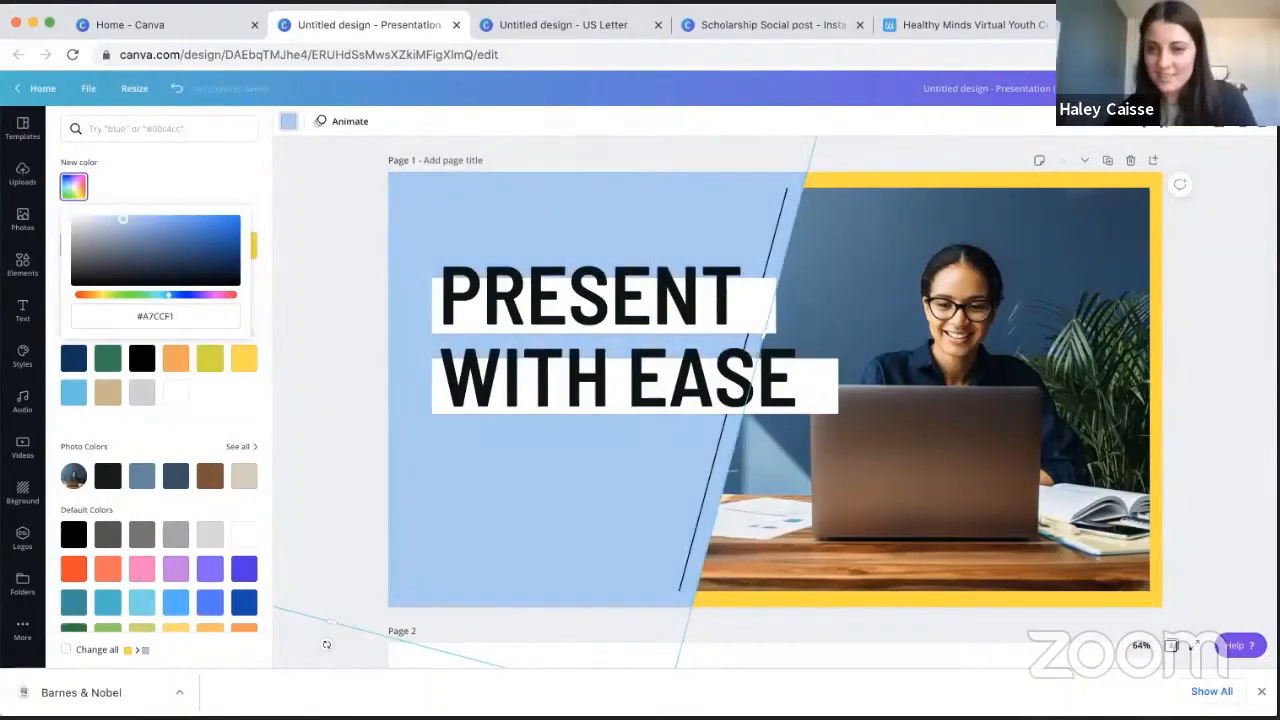
- Change page 1's remaining yellow background to the same light blue from the document colors
click(1161, 288)
click(1155, 288)
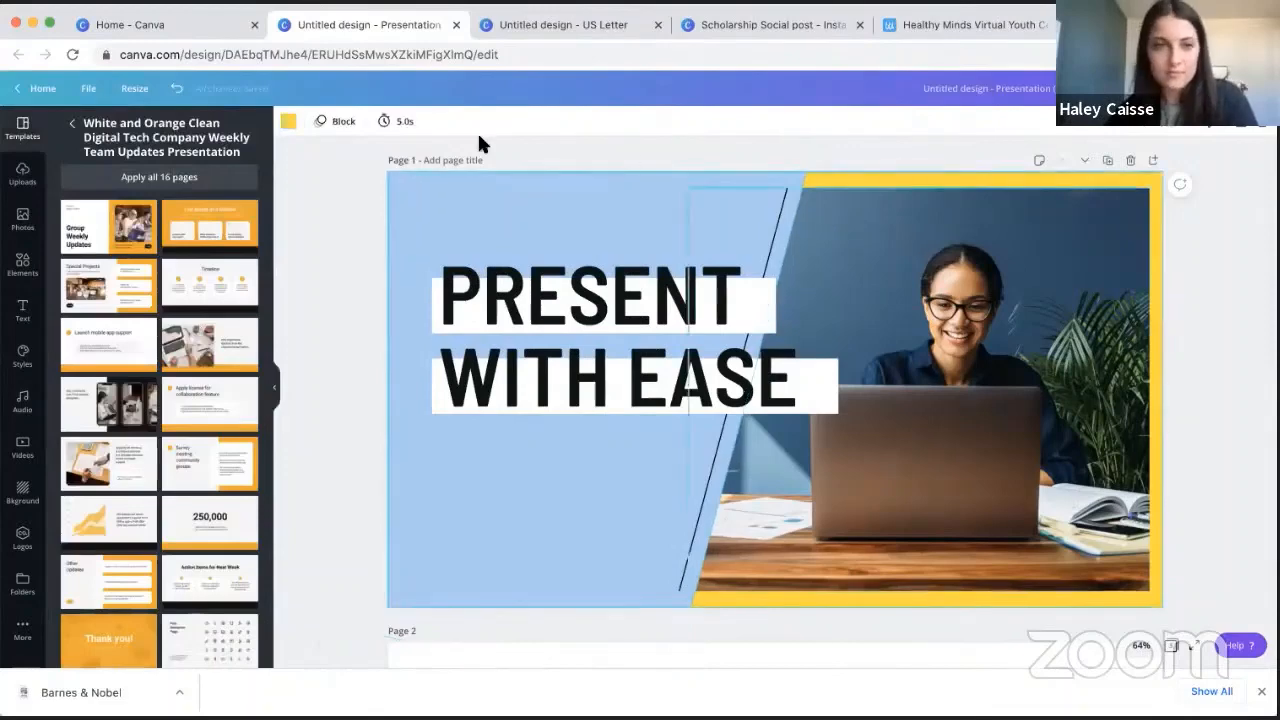
click(289, 123)
click(176, 245)
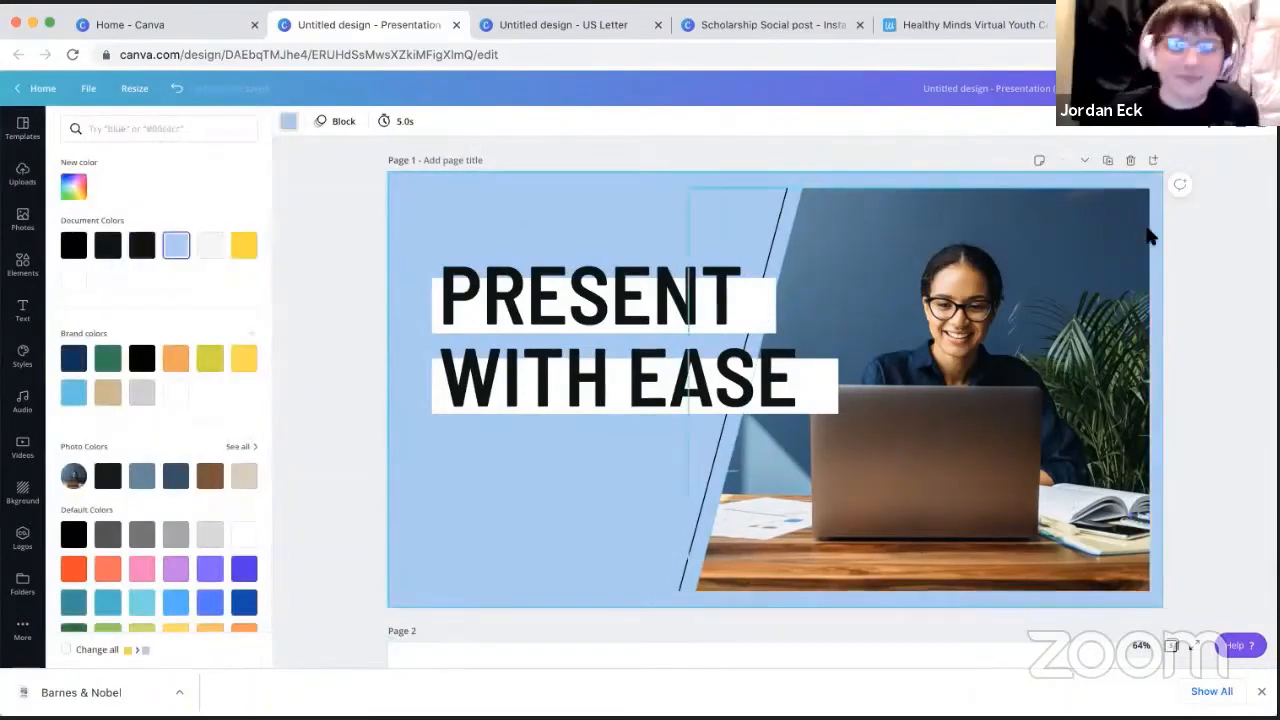
click(1210, 280)
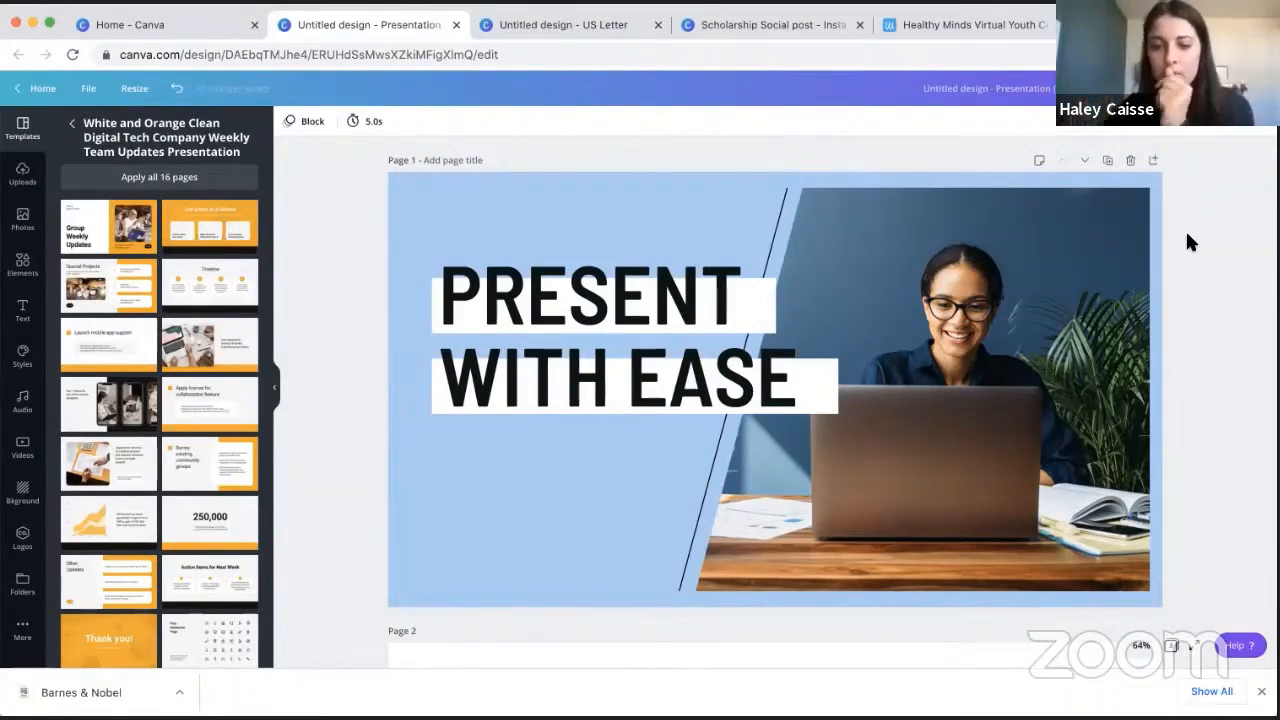
- Recolor the yellow highlight behind the word "Present" on page 2 with the document's light blue
scroll(1187, 241, down, 5)
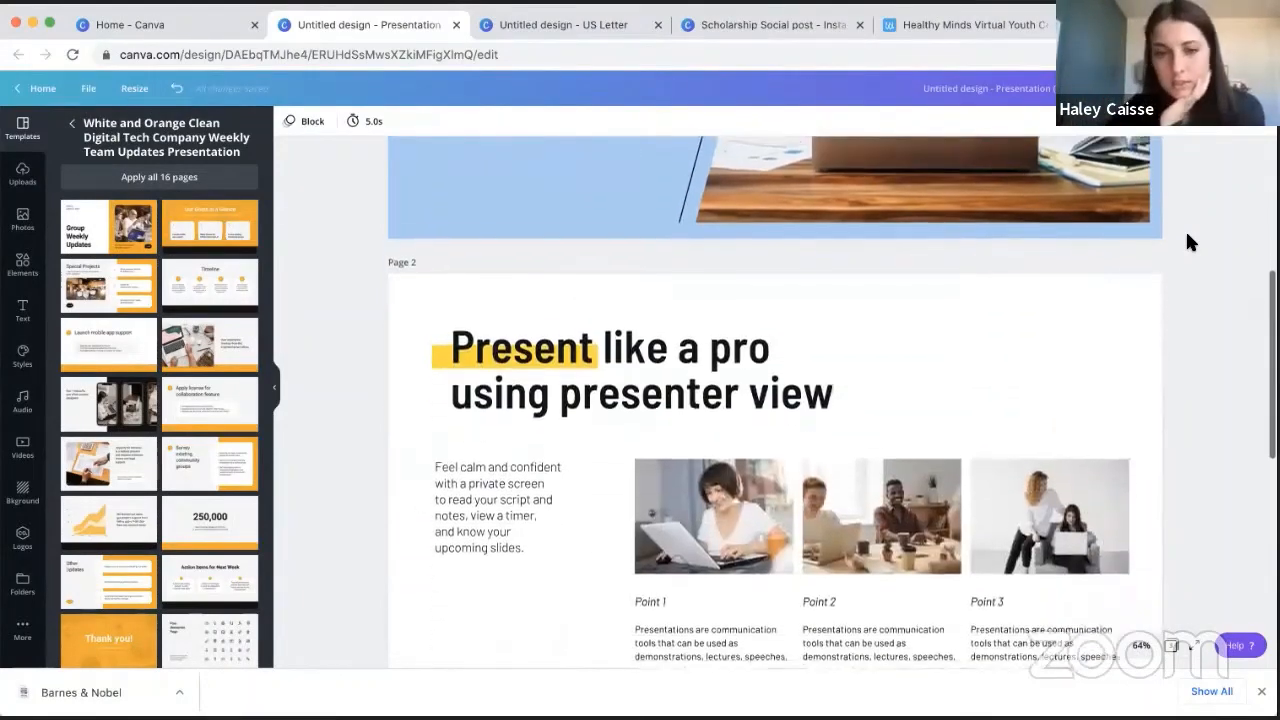
click(441, 346)
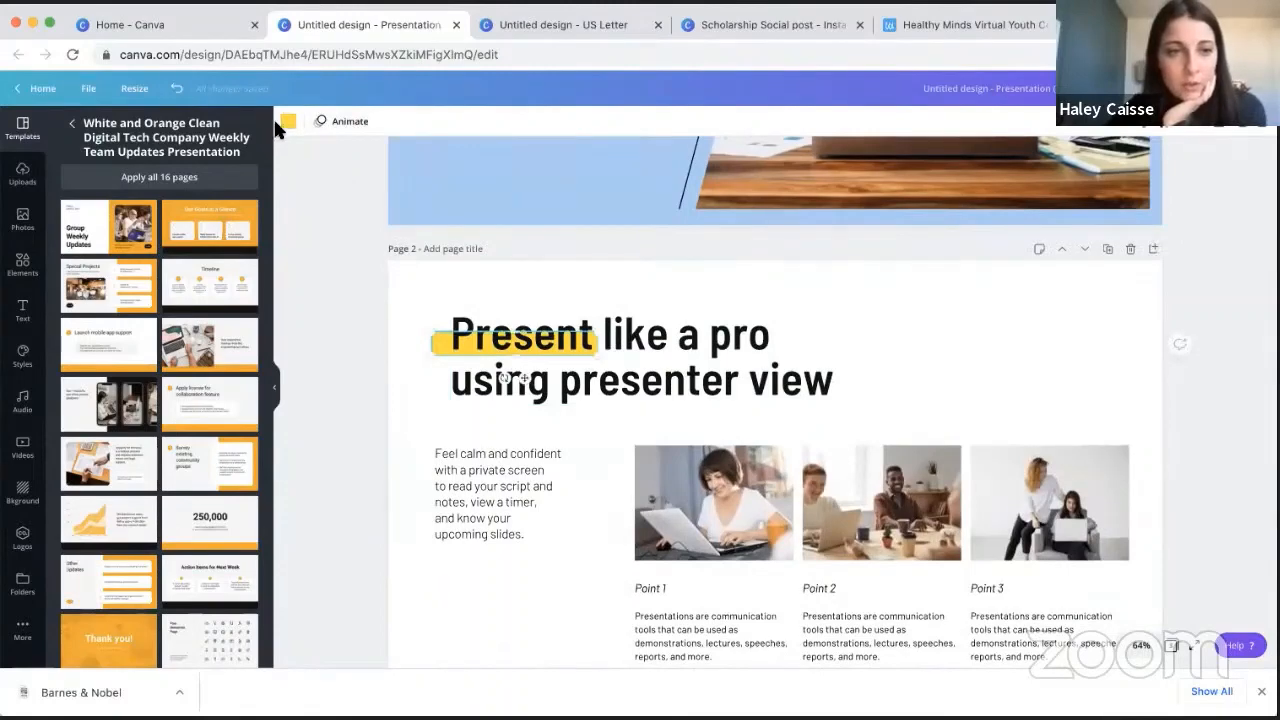
click(287, 121)
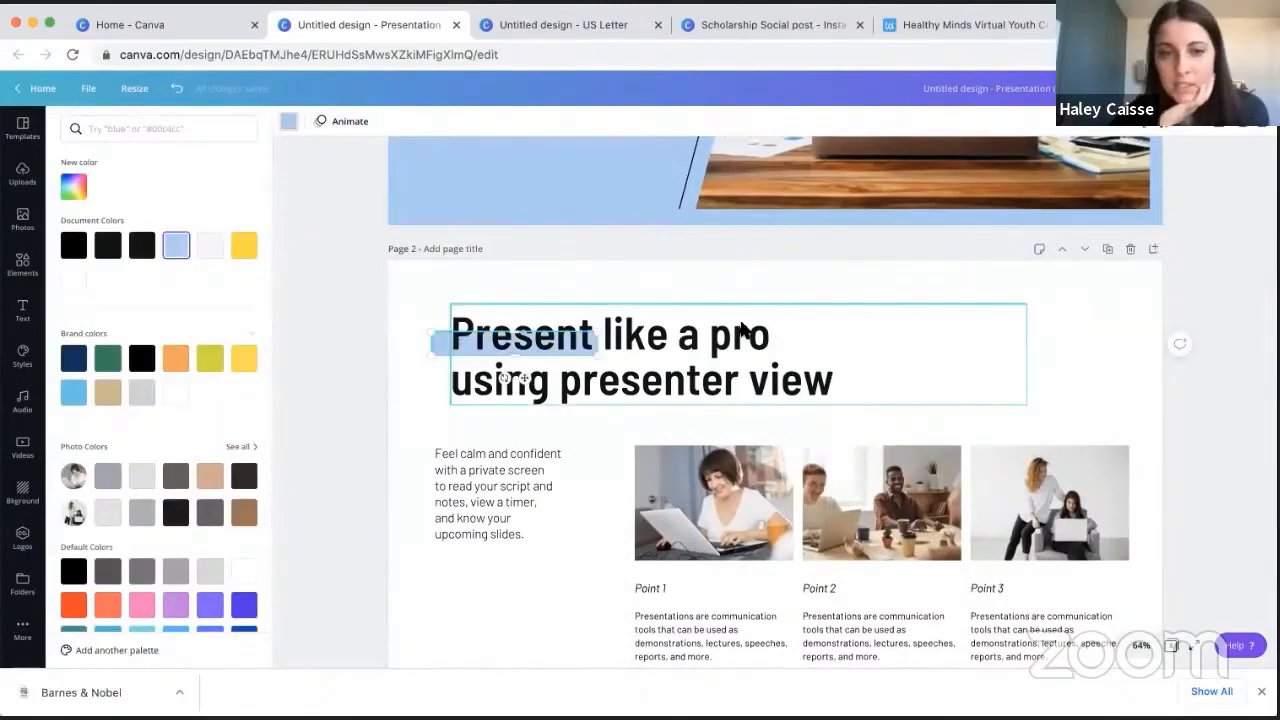
scroll(434, 377, up, 1)
click(365, 355)
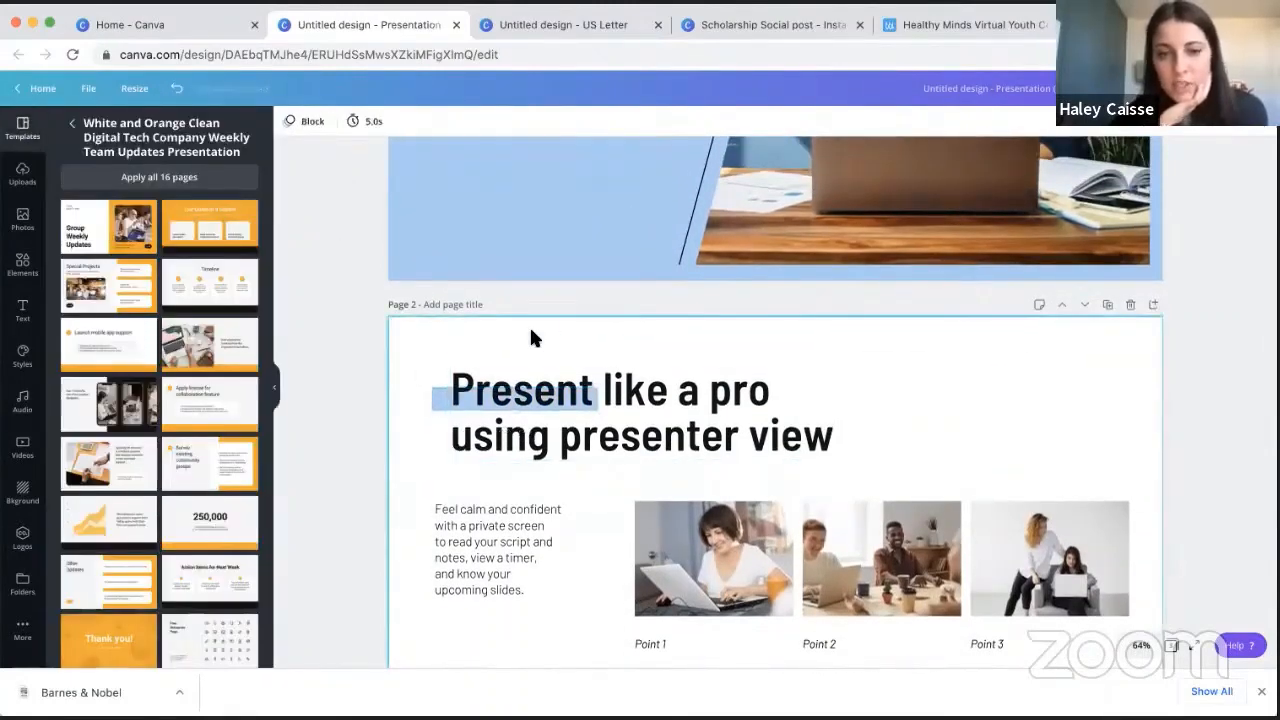
- Search the photo library for "students" and replace page 1's picture with the photo of graduates throwing their caps
scroll(531, 333, up, 3)
click(868, 305)
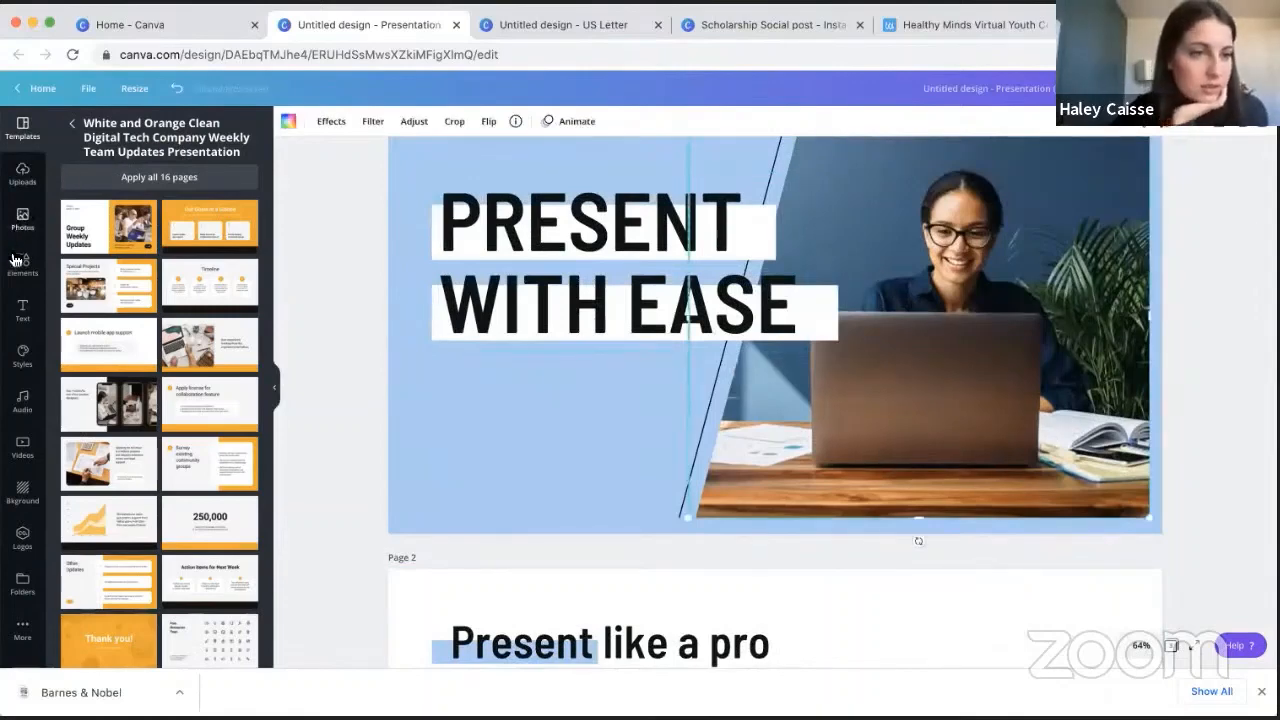
click(17, 220)
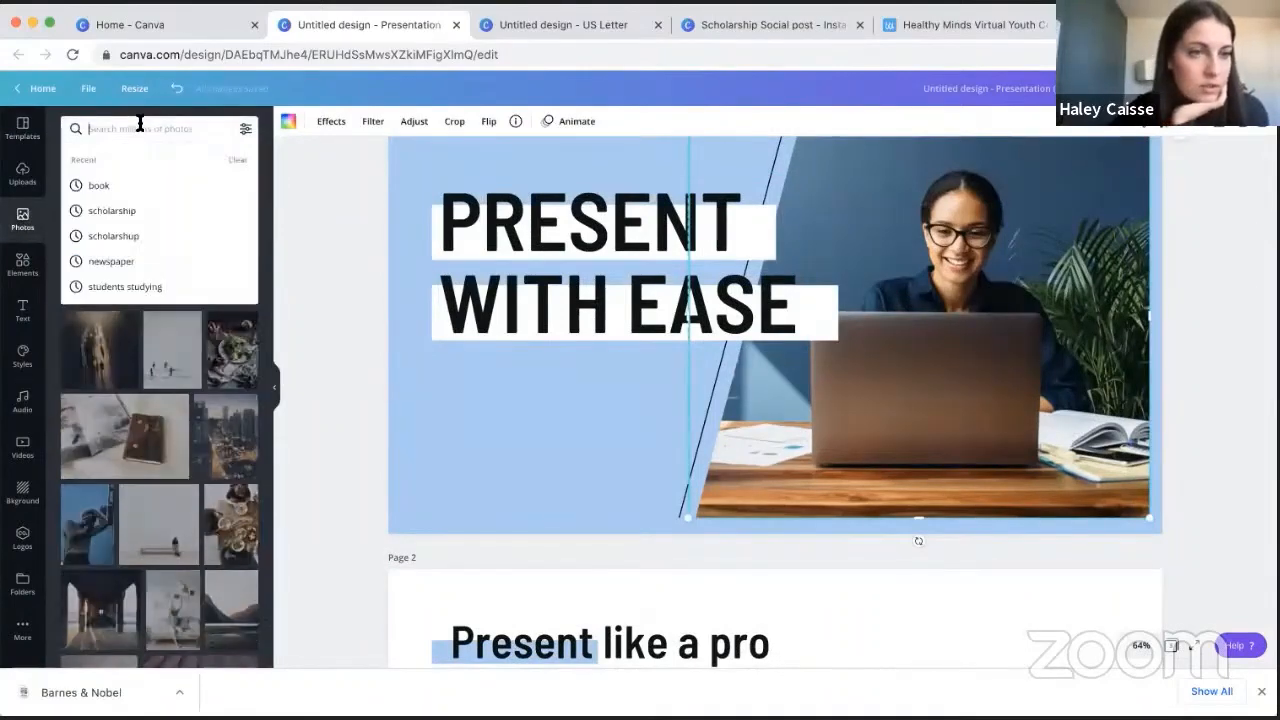
text(s)
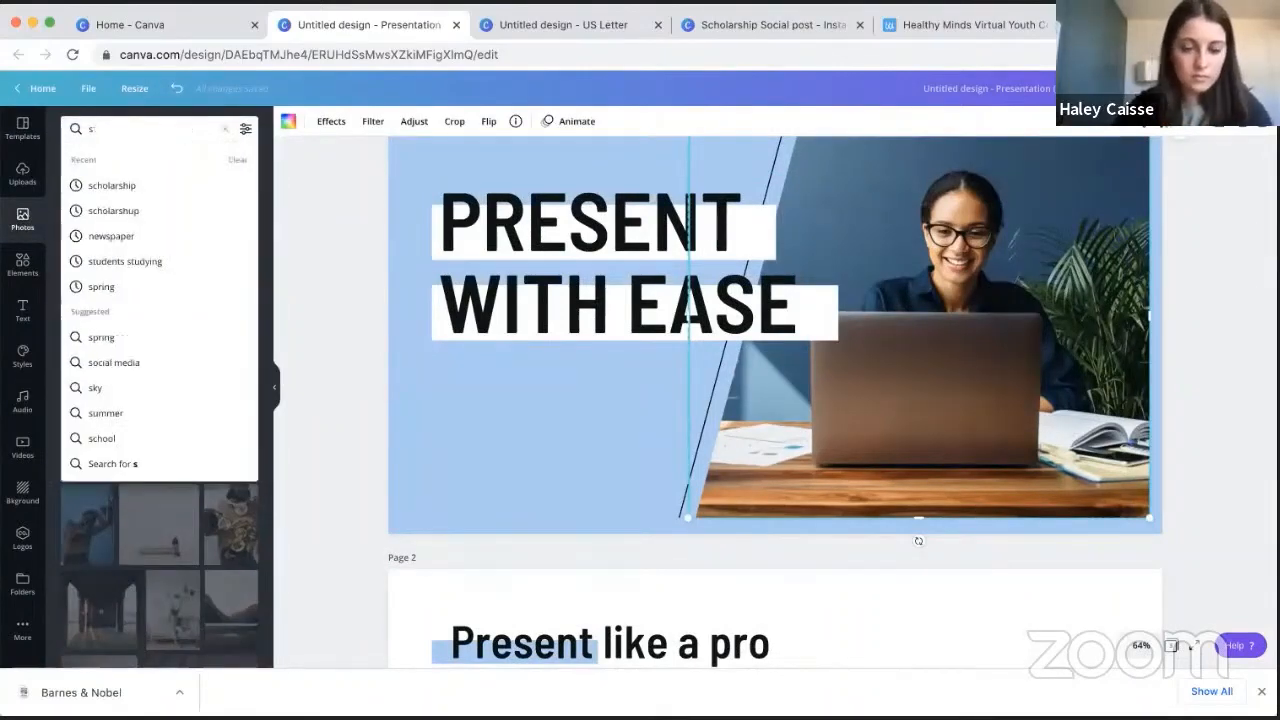
text(tudents)
key(Return)
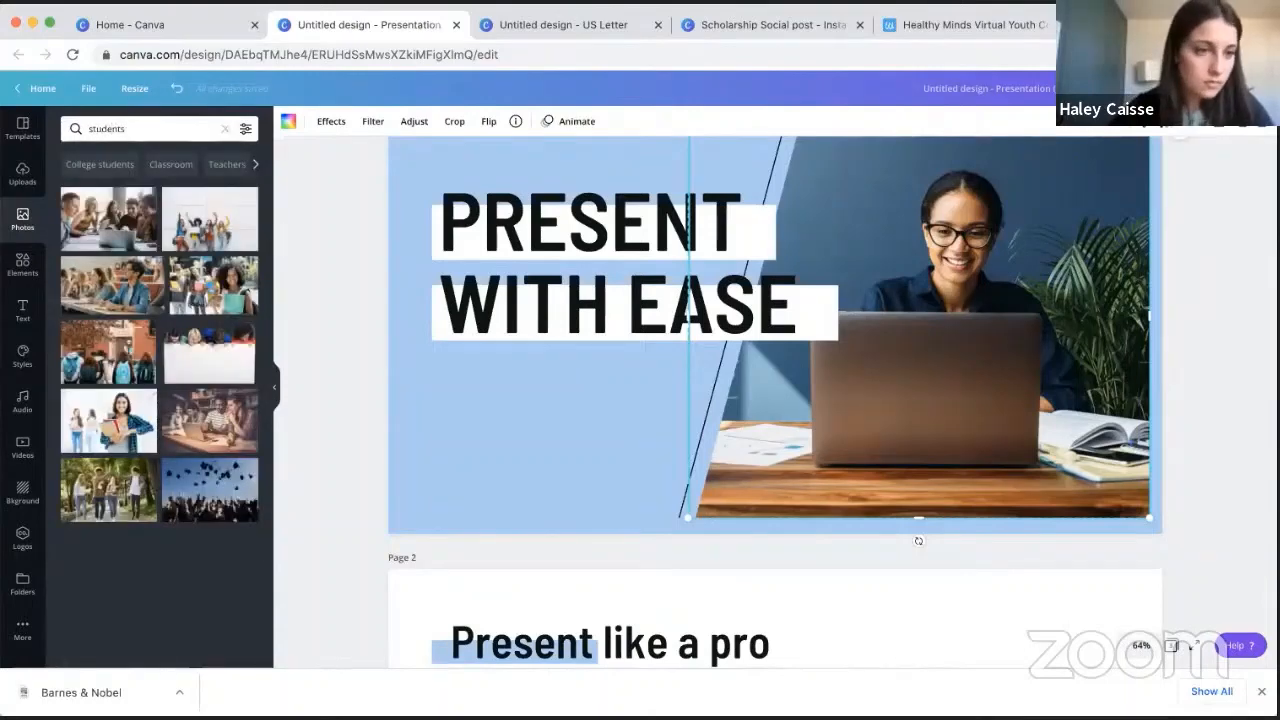
scroll(139, 430, down, 5)
scroll(139, 430, up, 3)
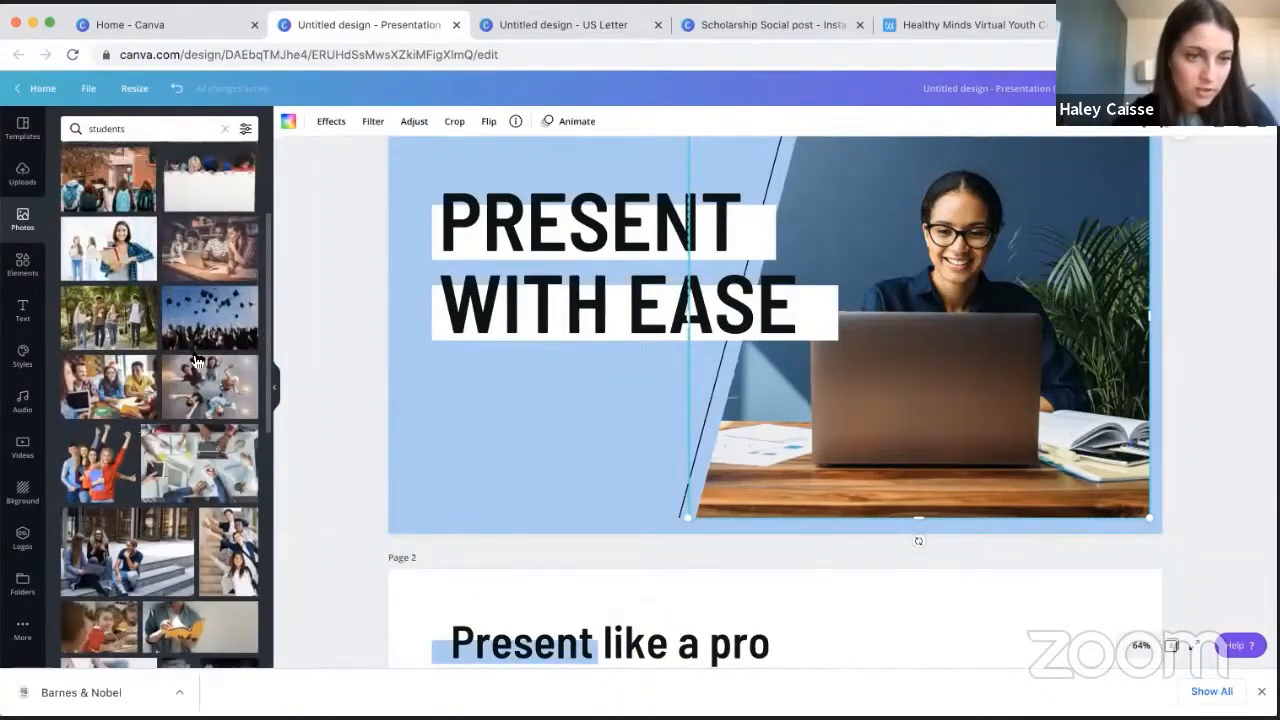
drag(209, 318, 920, 330)
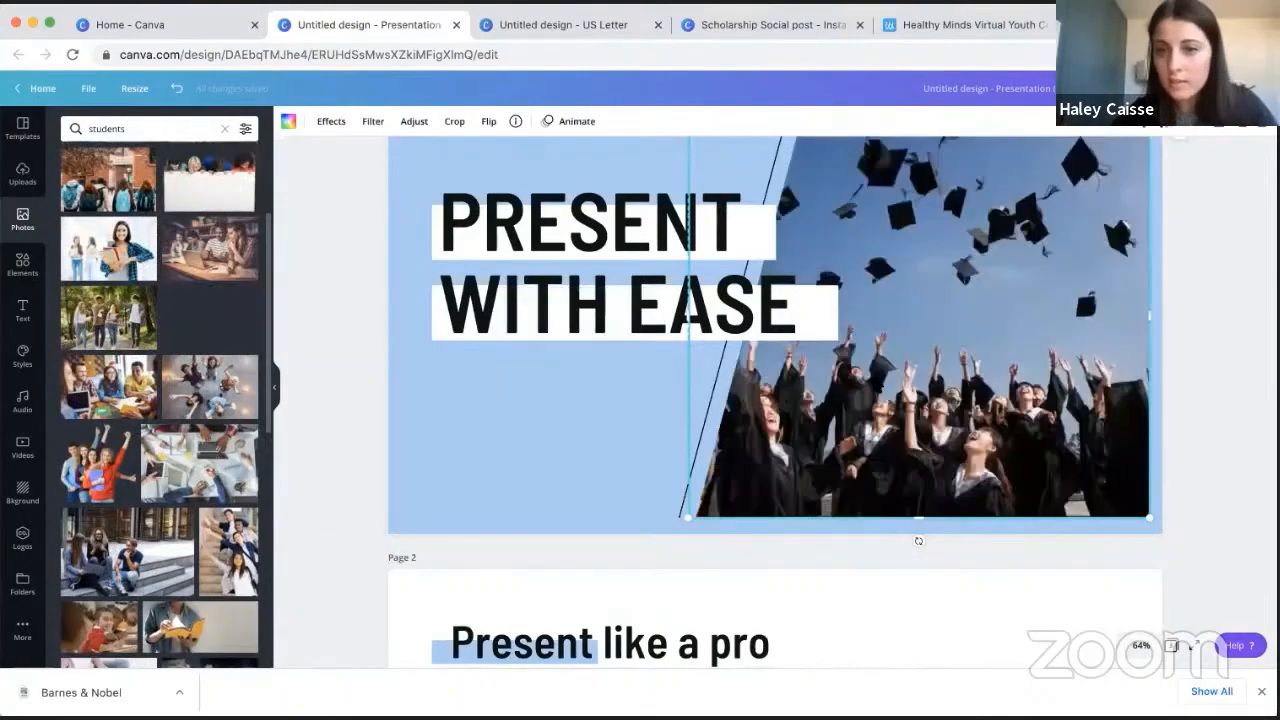
click(1177, 255)
scroll(1177, 255, up, 1)
scroll(449, 358, down, 5)
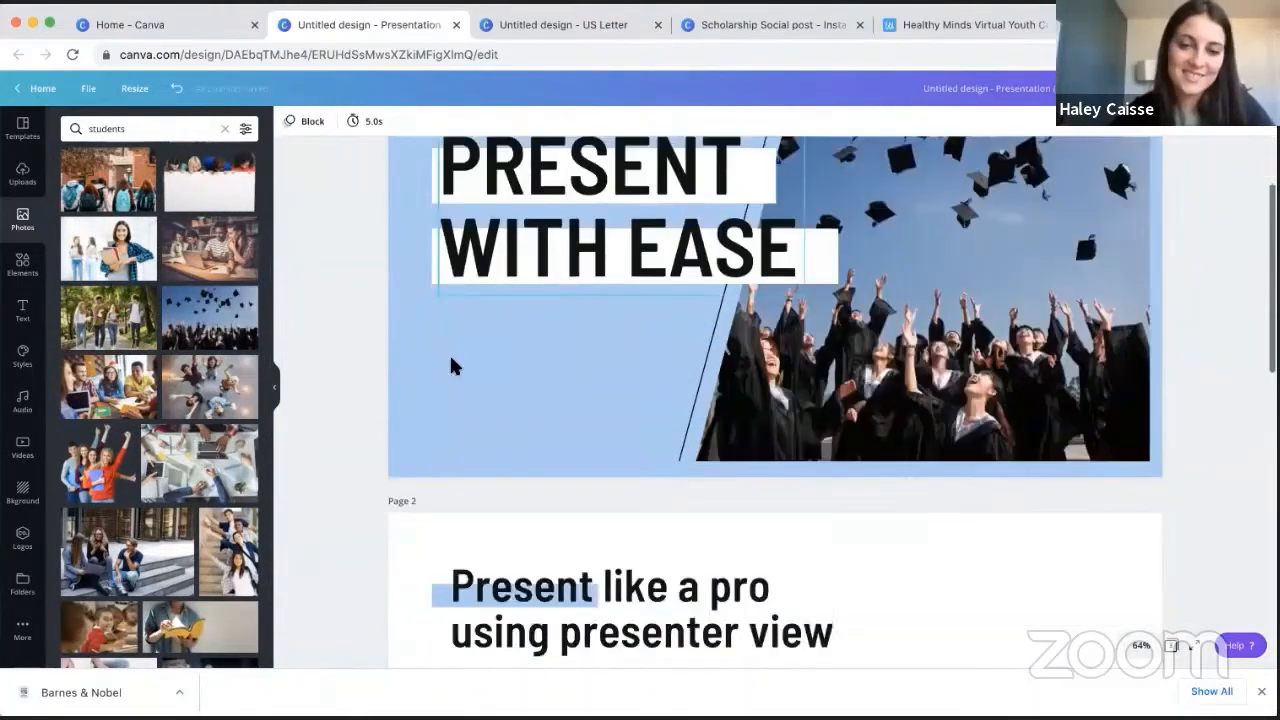
scroll(943, 217, down, 5)
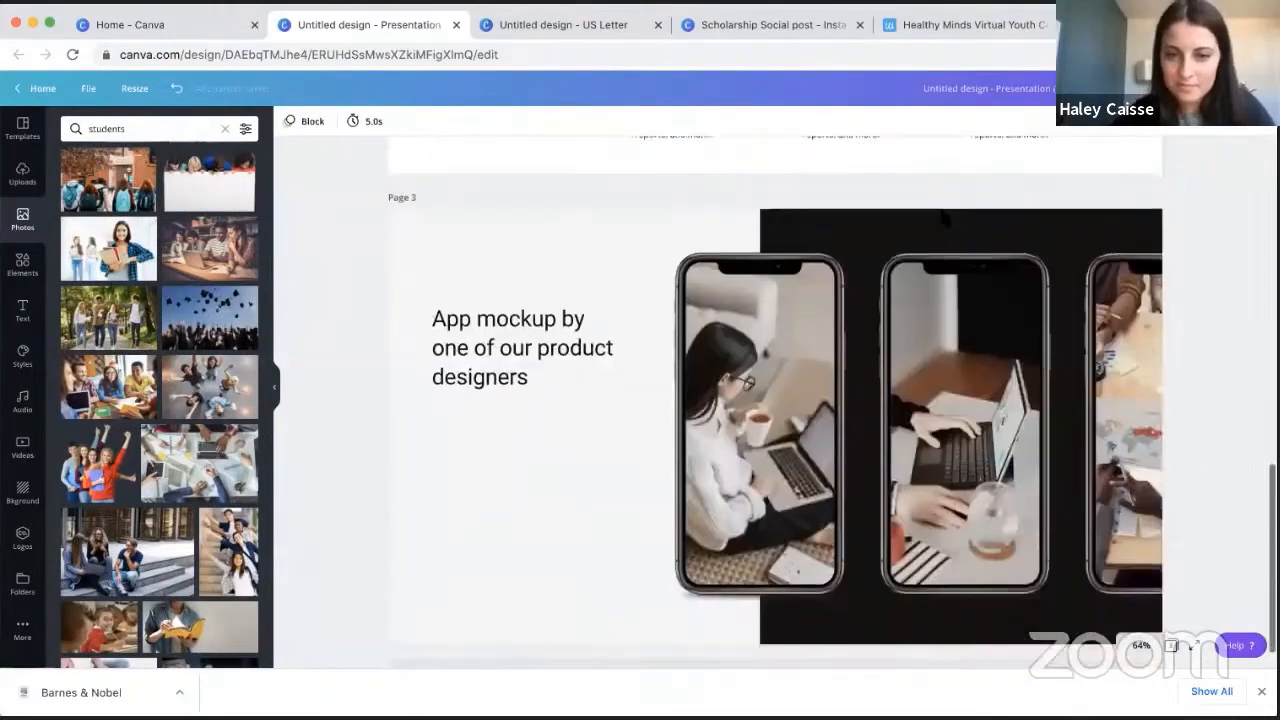
click(20, 130)
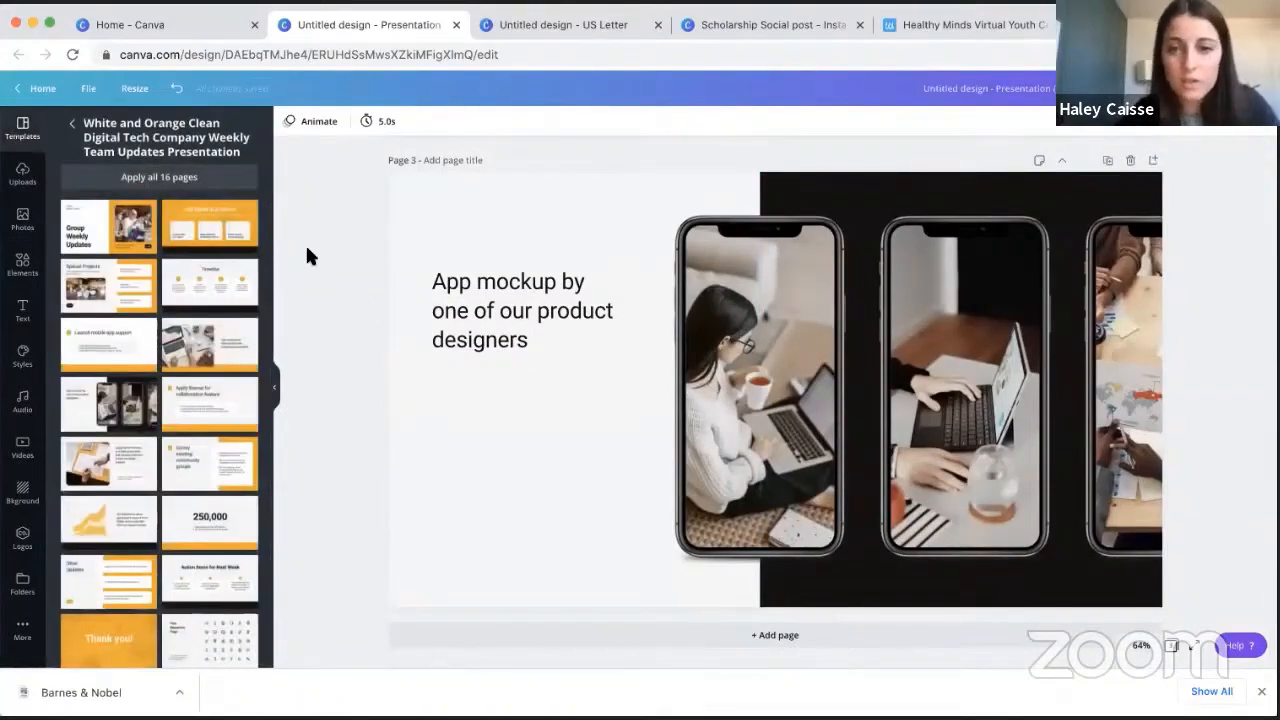
scroll(307, 252, up, 10)
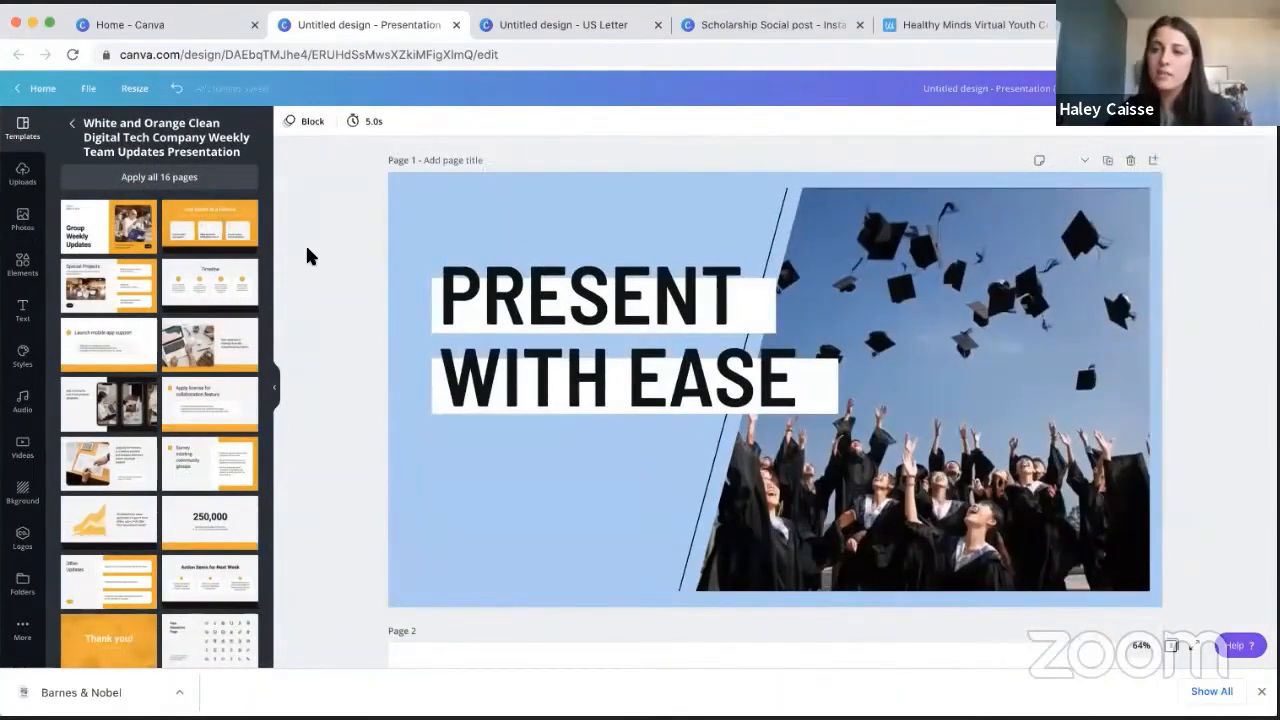
- Change page 1's animation to Photo Flow
click(312, 124)
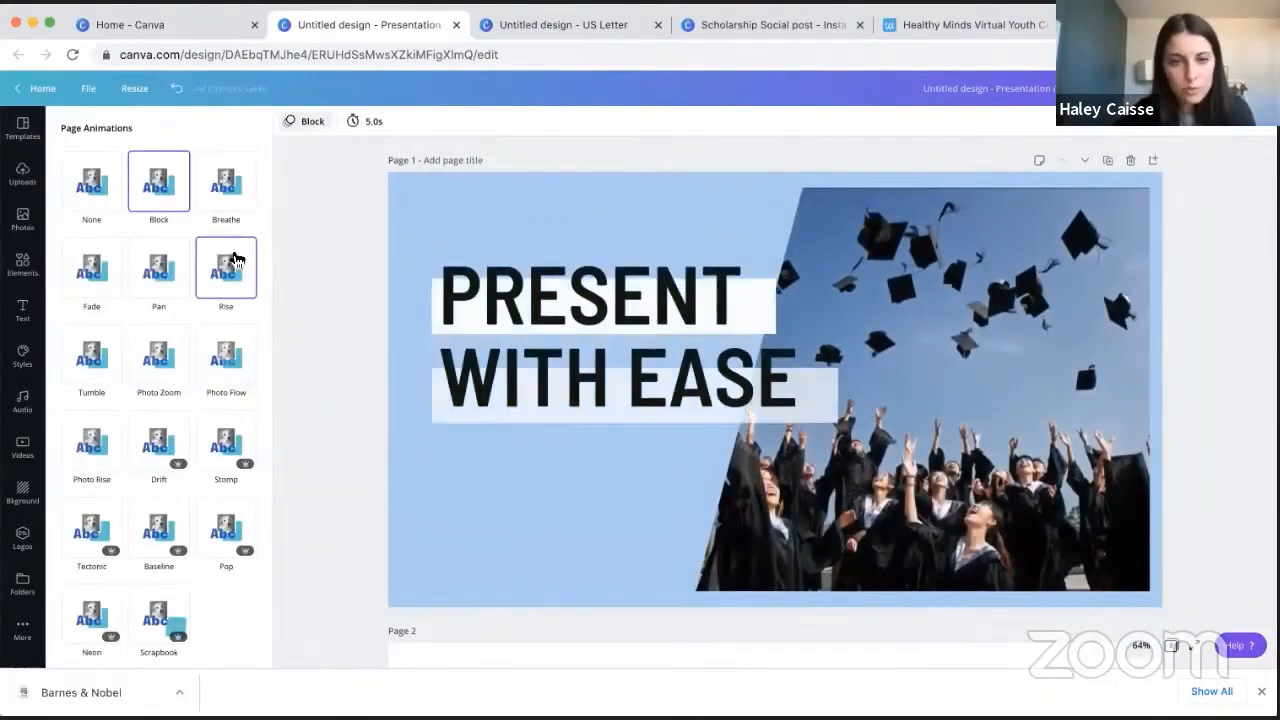
click(226, 345)
scroll(979, 445, down, 5)
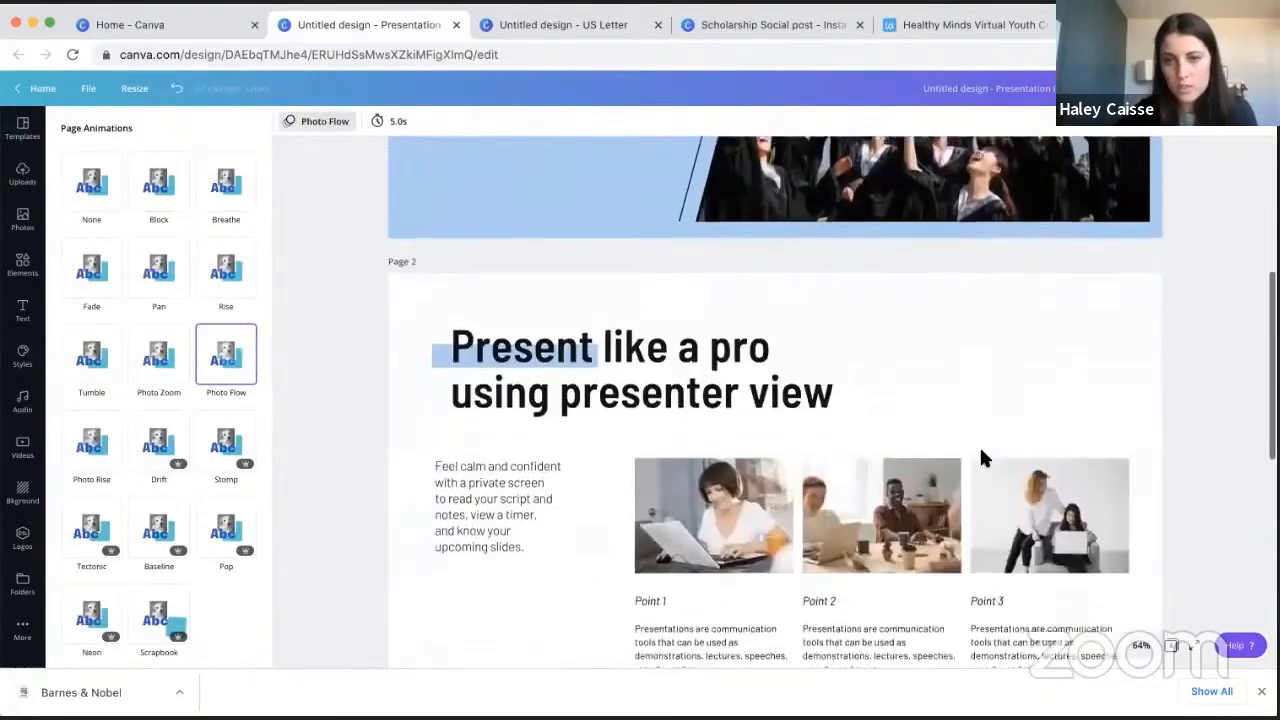
- Change page 2's animation to Photo Rise
scroll(979, 445, down, 3)
click(441, 408)
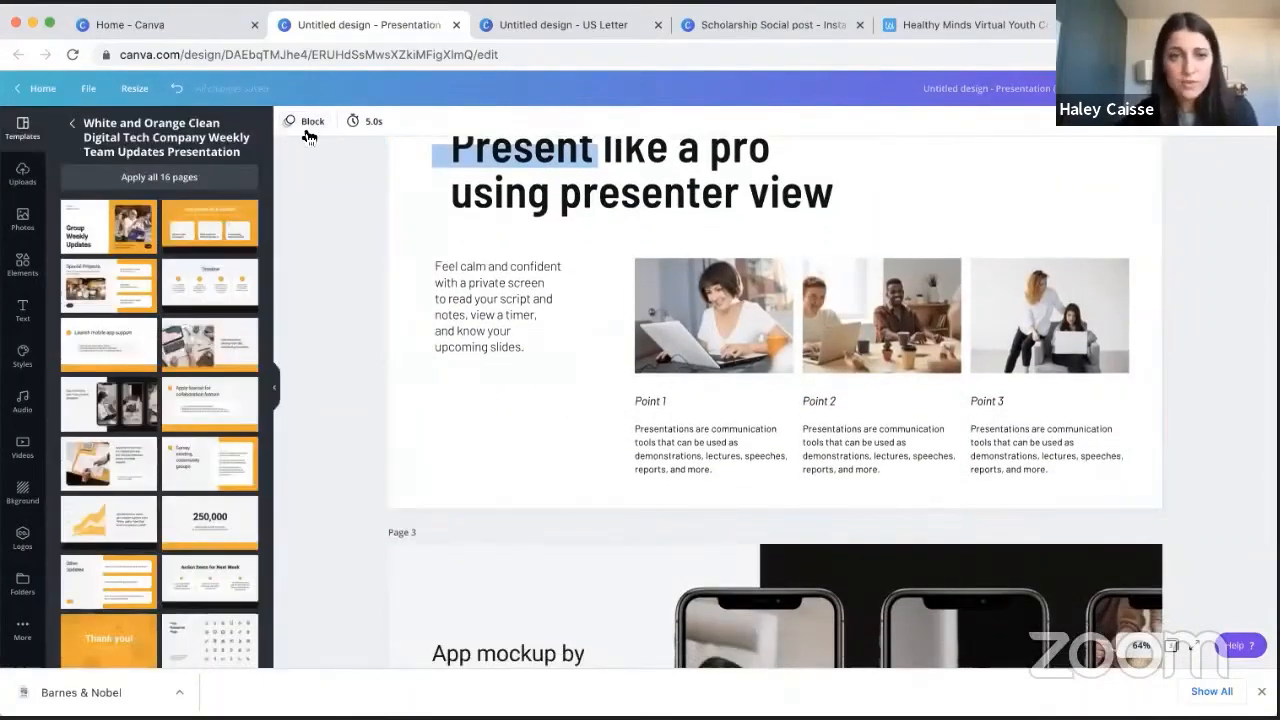
click(308, 122)
click(359, 212)
- Recolor the black block behind page 3's phone mockups with the document's light blue
scroll(359, 212, down, 2)
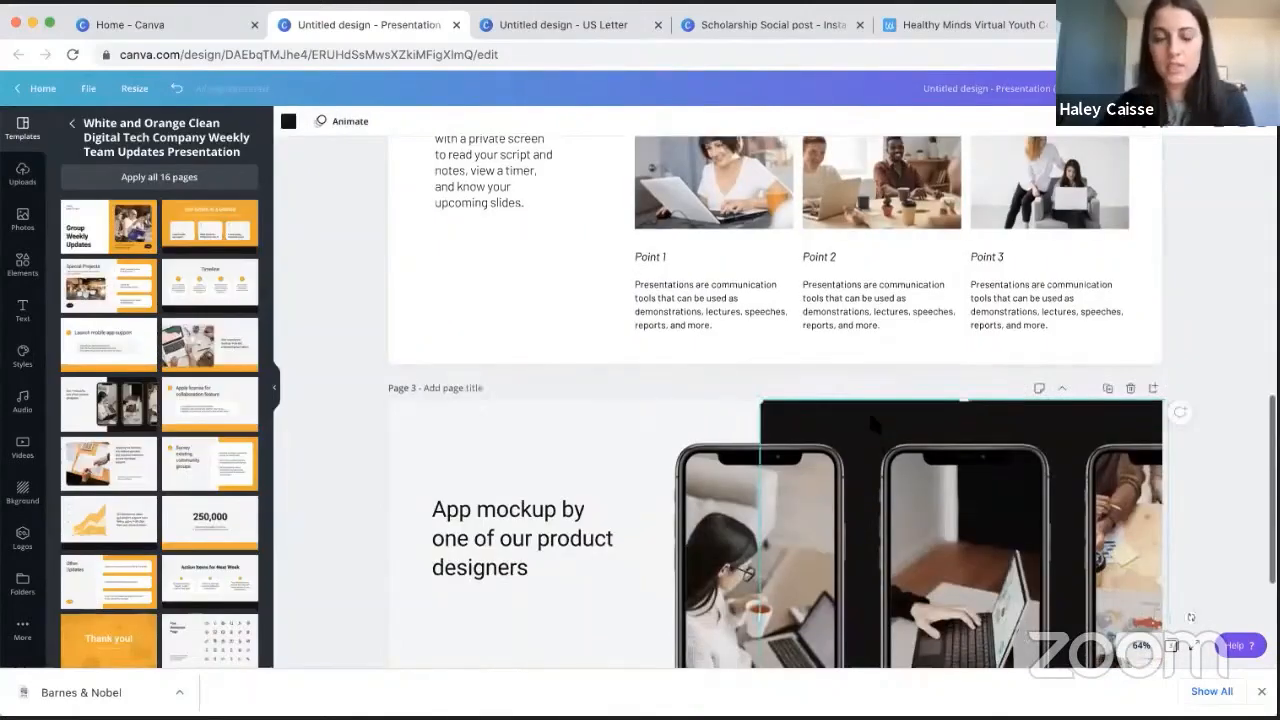
click(289, 122)
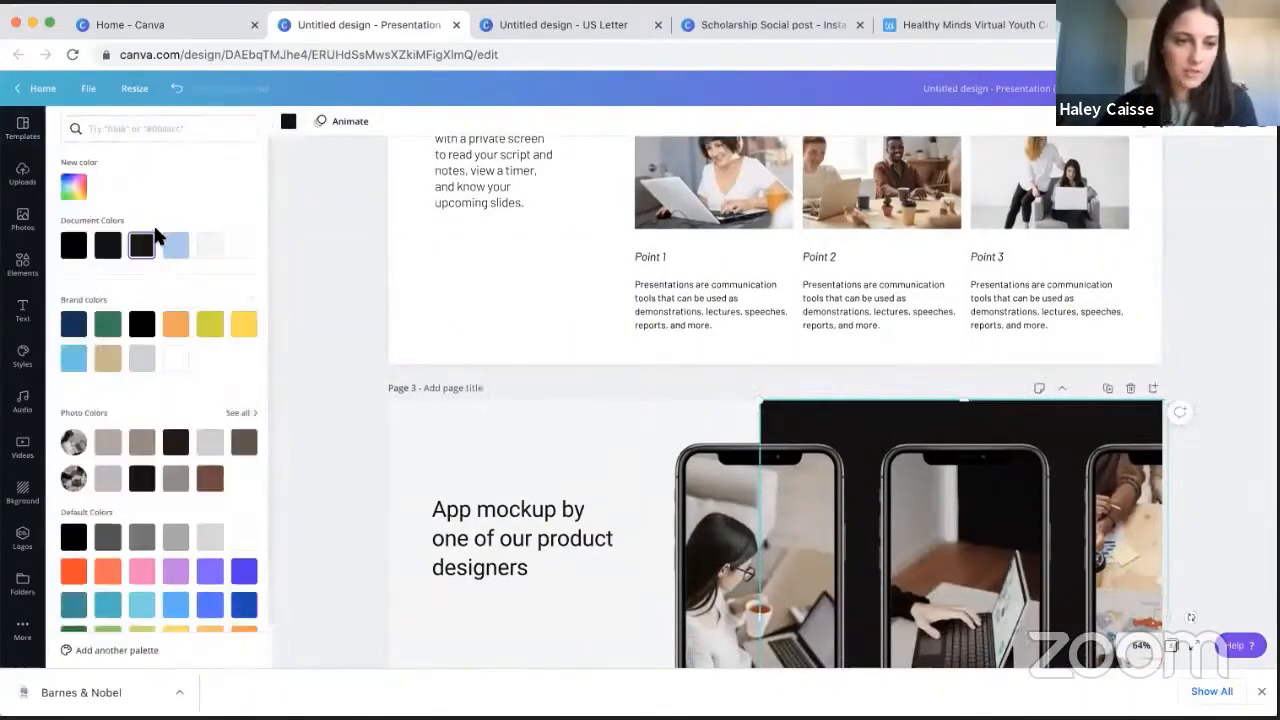
click(176, 244)
click(1205, 262)
scroll(1205, 262, down, 3)
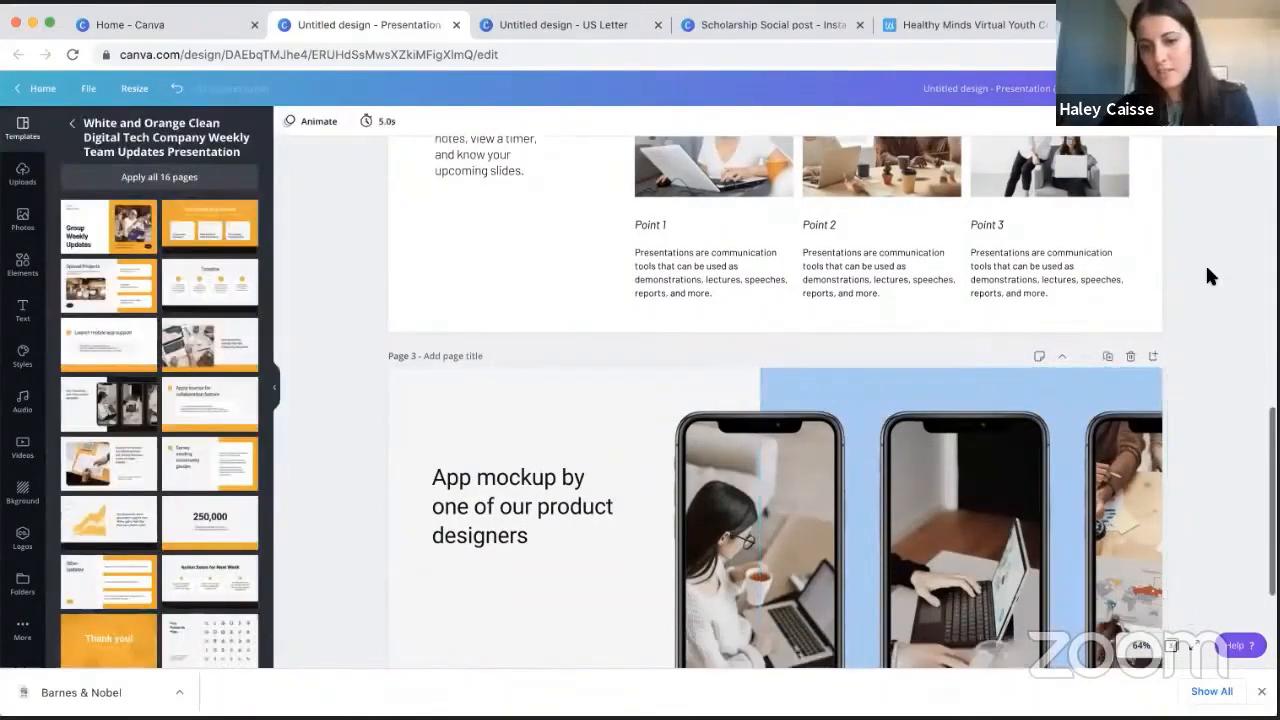
- Set page 3's display timing to 5.5 seconds
scroll(1206, 268, up, 15)
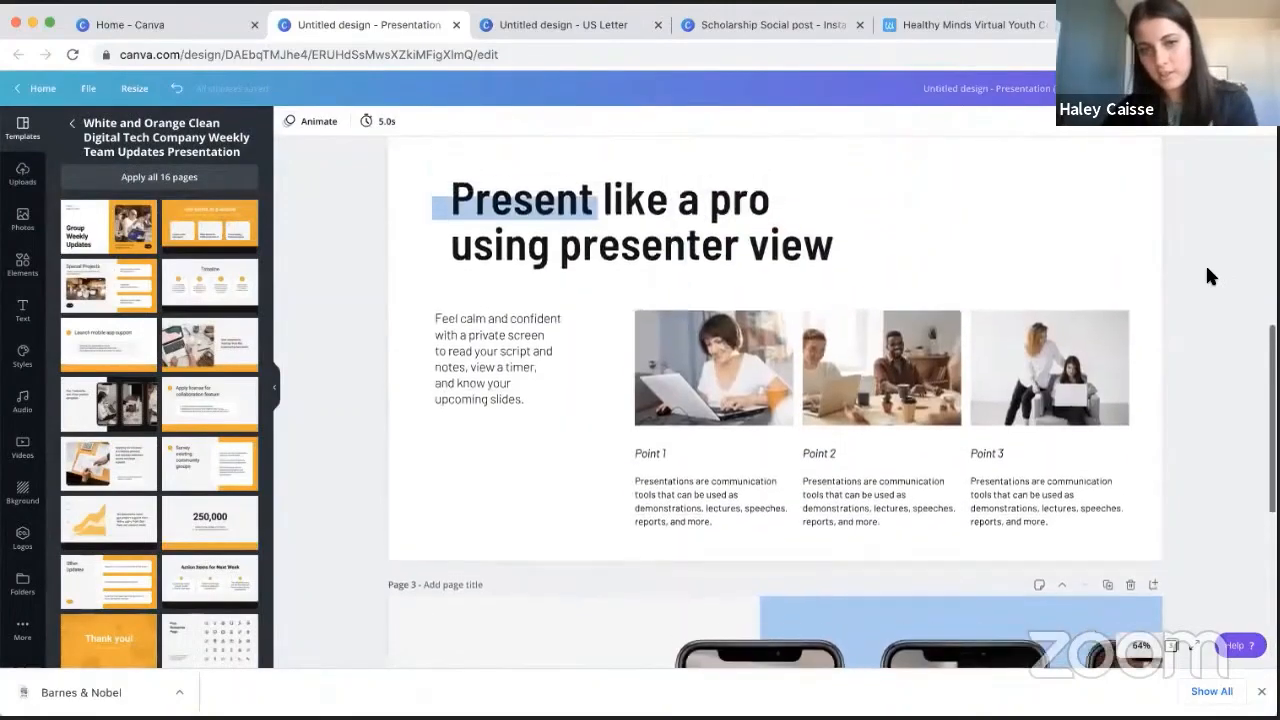
scroll(1207, 270, down, 12)
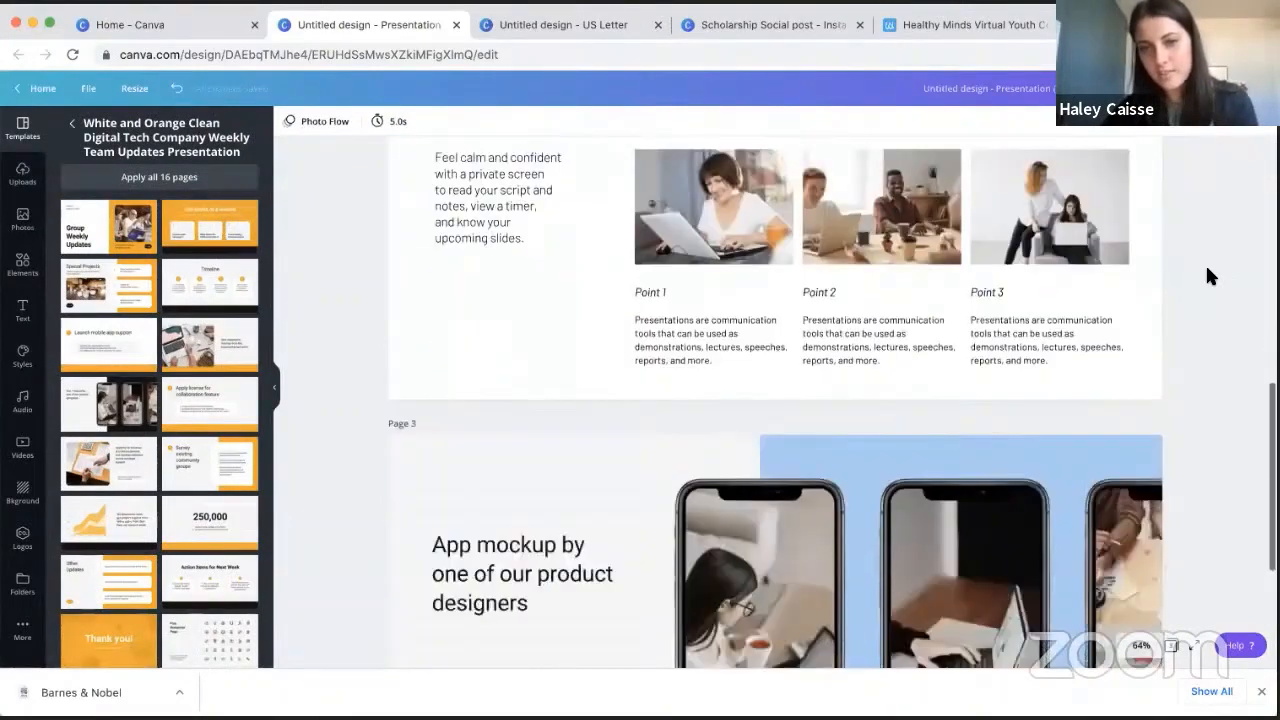
scroll(1206, 268, up, 12)
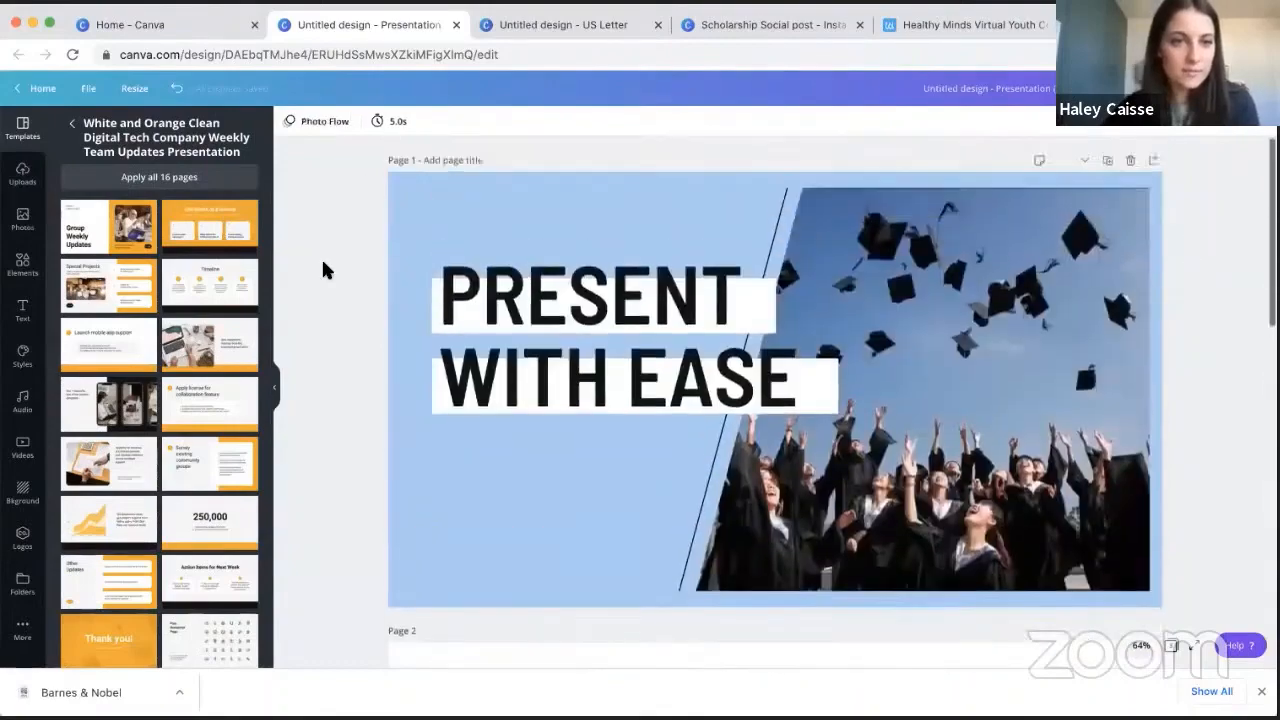
scroll(325, 260, down, 8)
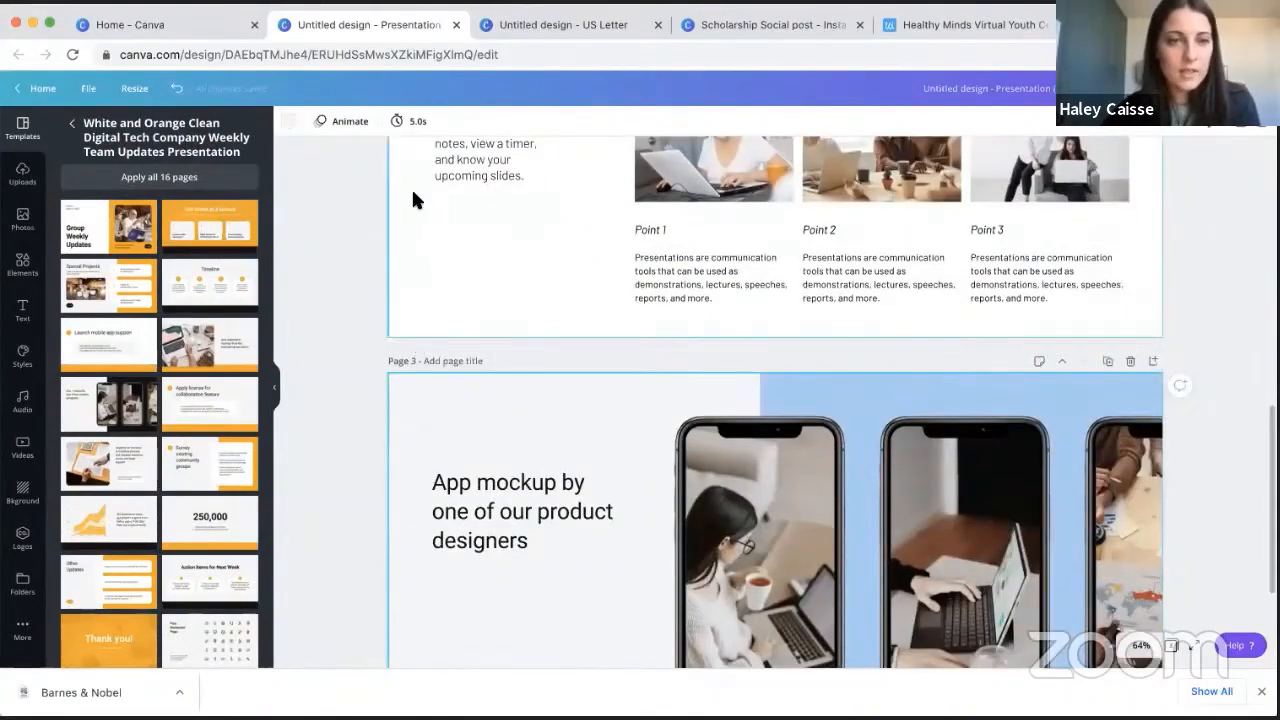
click(411, 128)
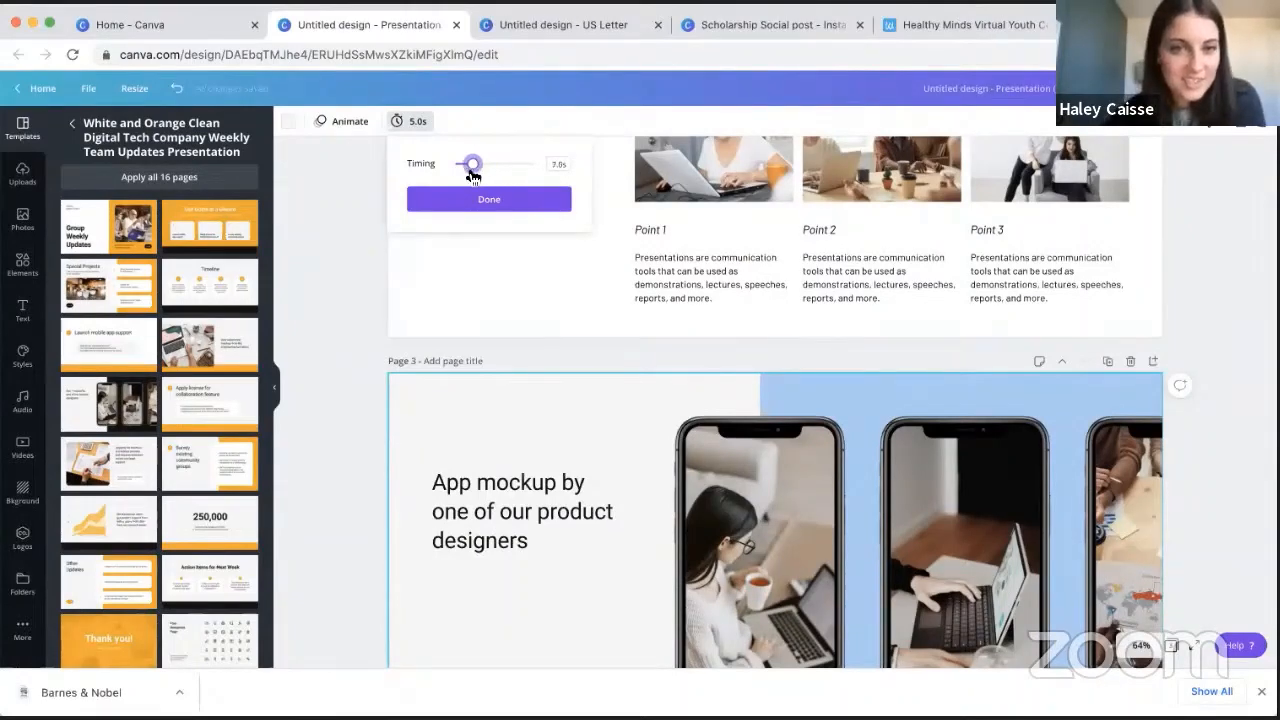
click(330, 180)
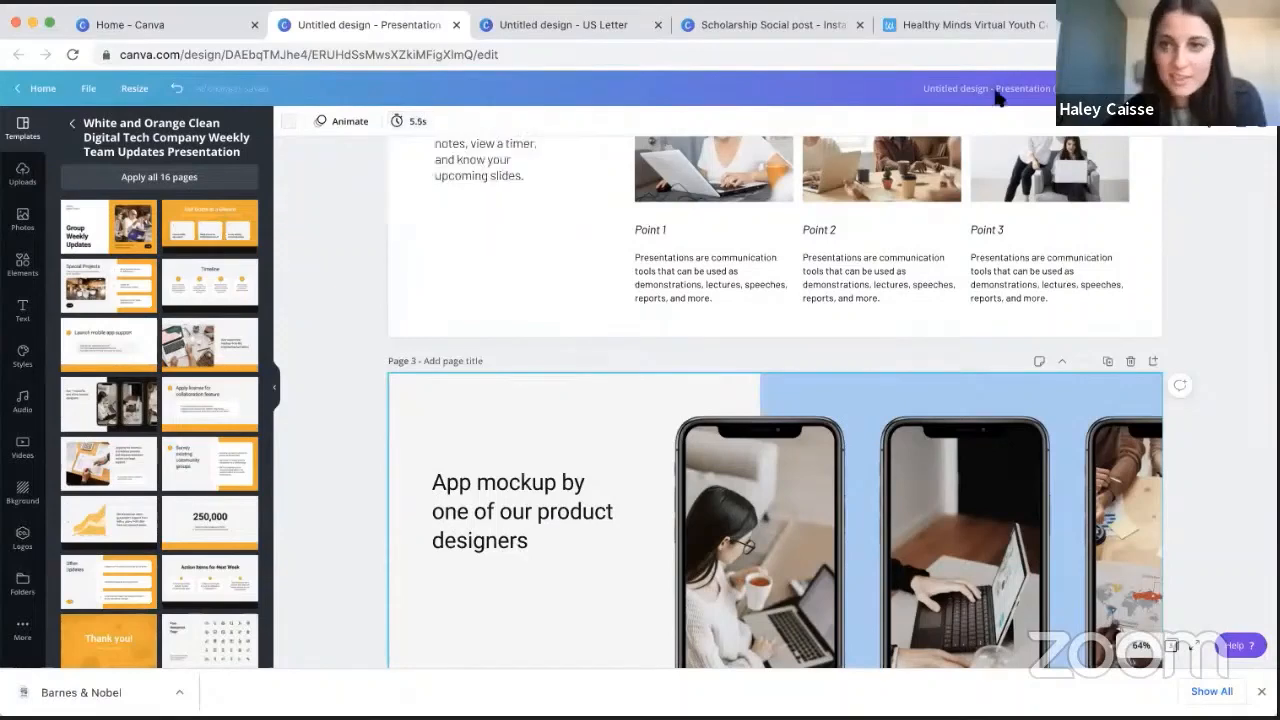
- Present the slides full screen with the Standard type, play through all three pages, and exit the presentation
scroll(1219, 203, up, 2)
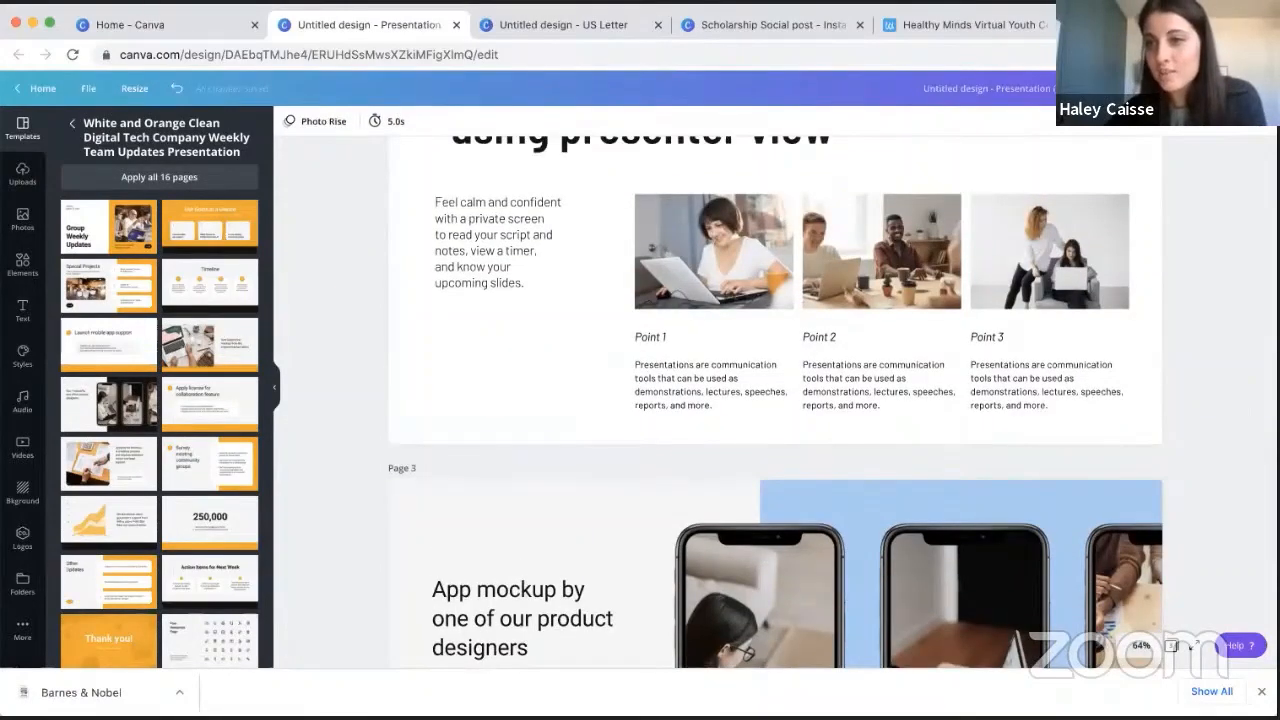
click(1172, 88)
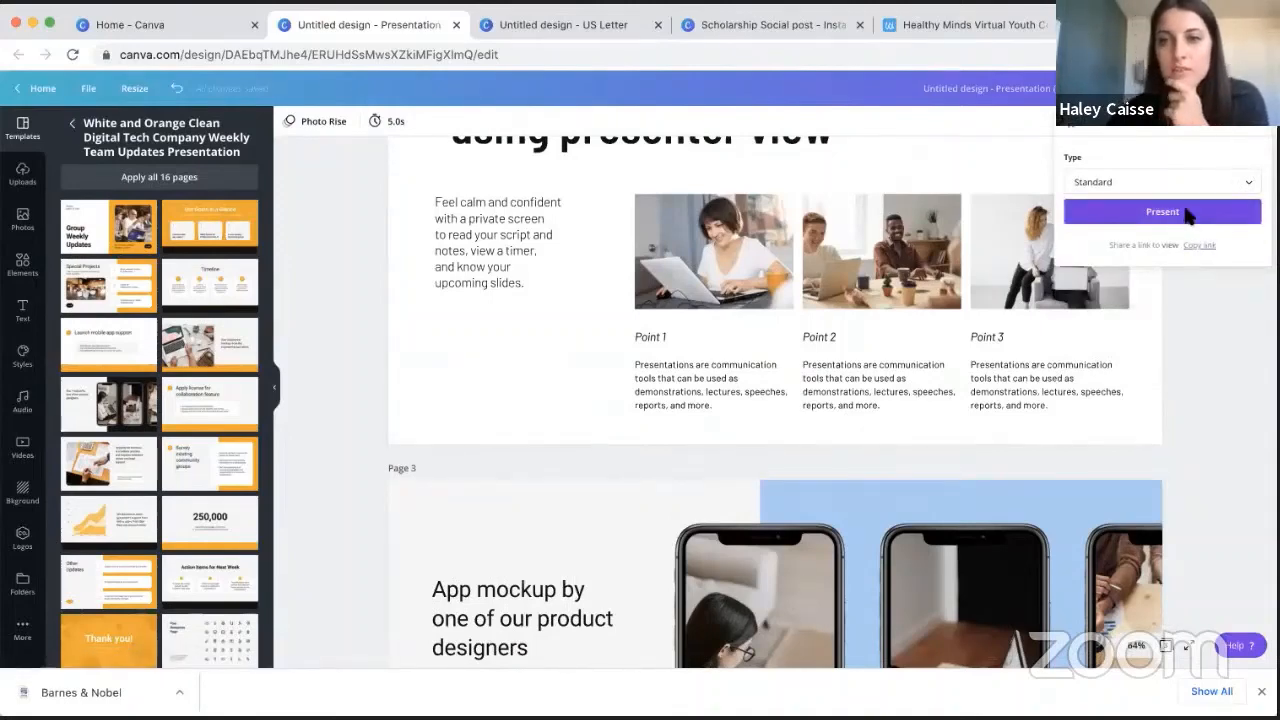
click(1188, 214)
key(Left)
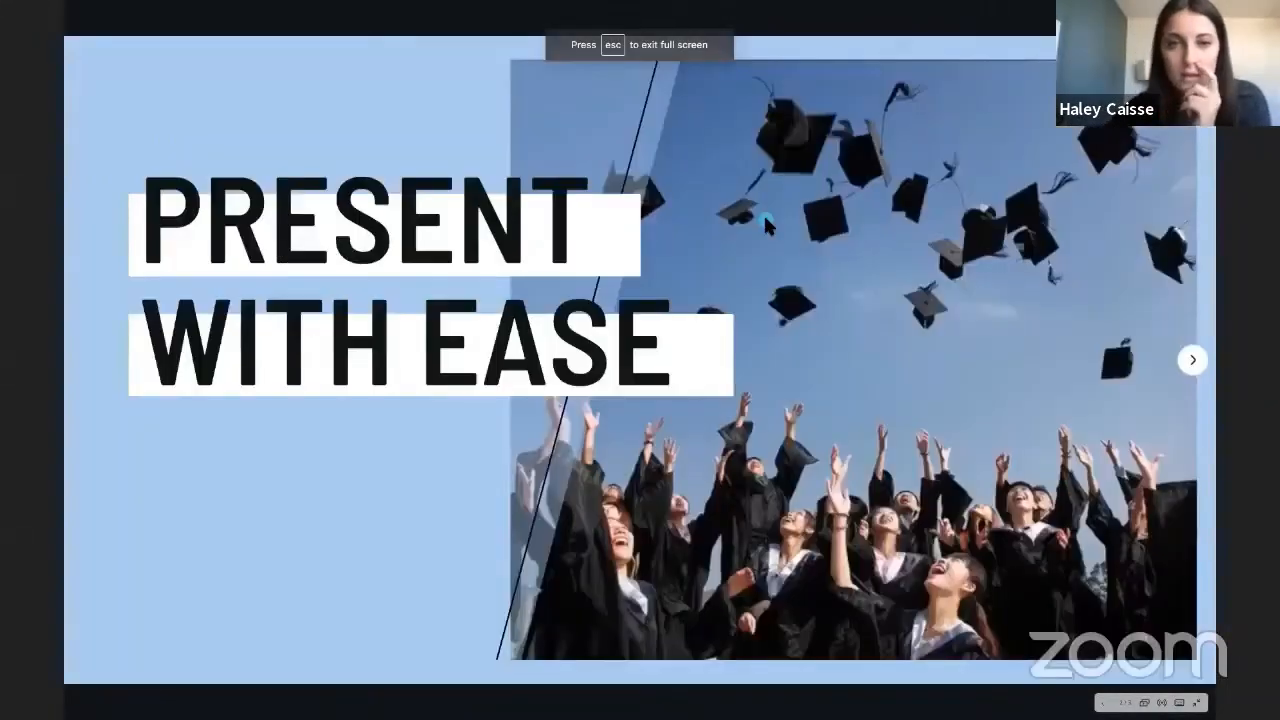
key(Right)
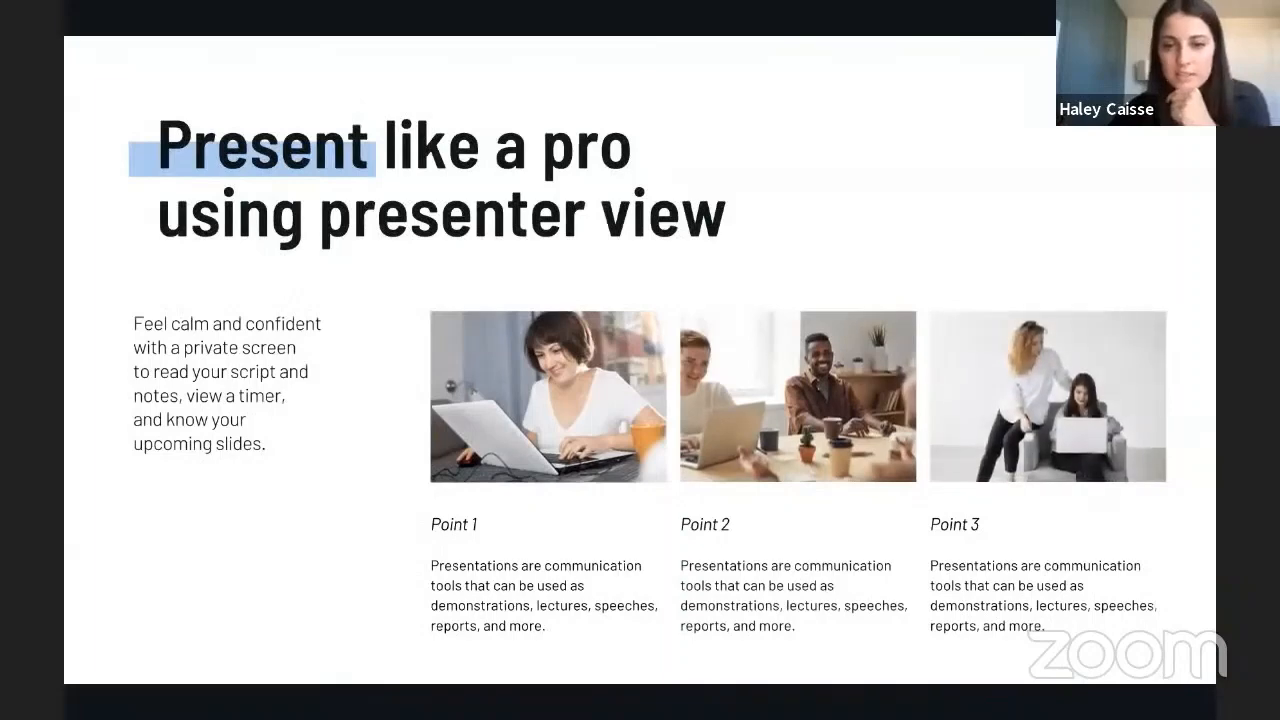
key(Right)
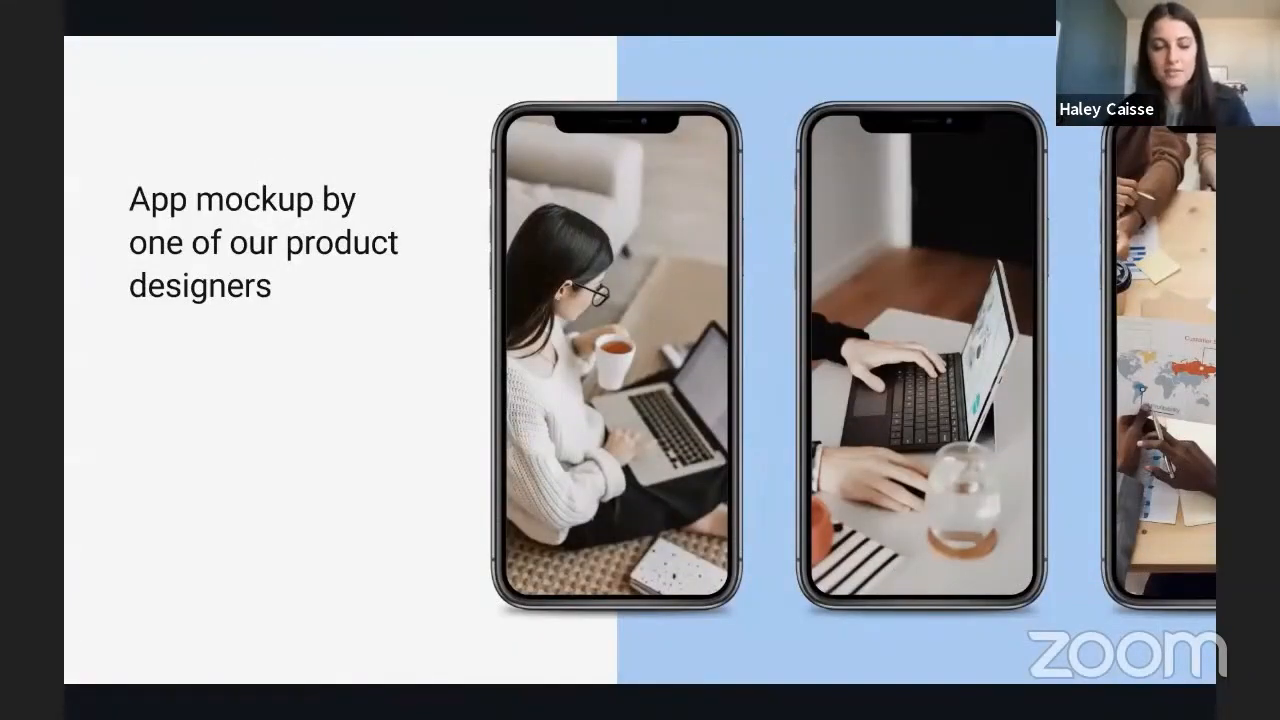
key(Escape)
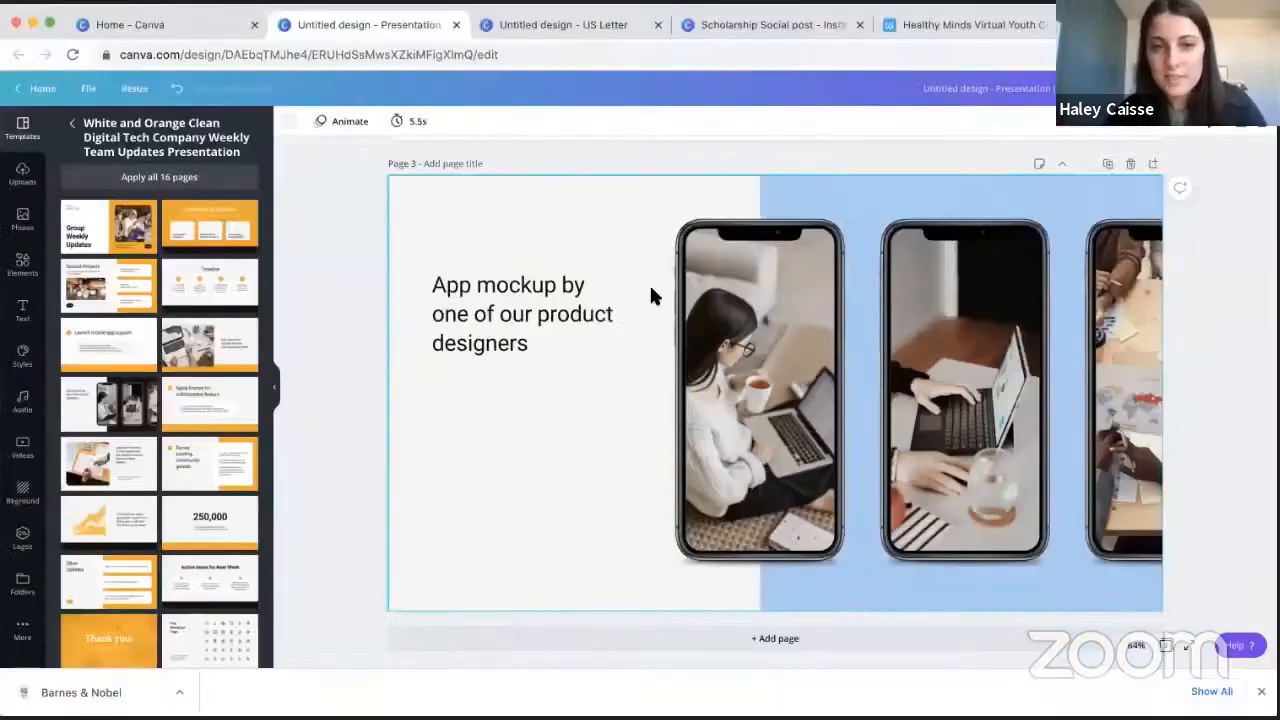
- Apply the Pan page animation to page 3
click(336, 127)
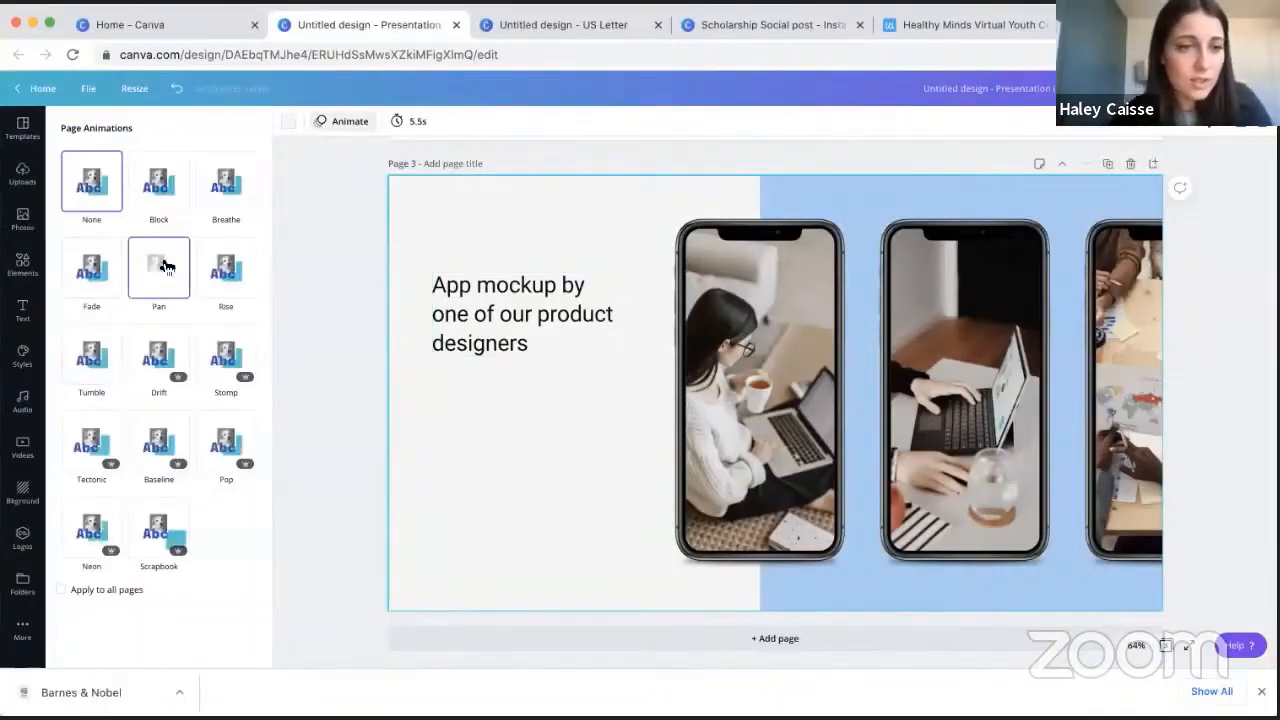
click(161, 266)
click(343, 267)
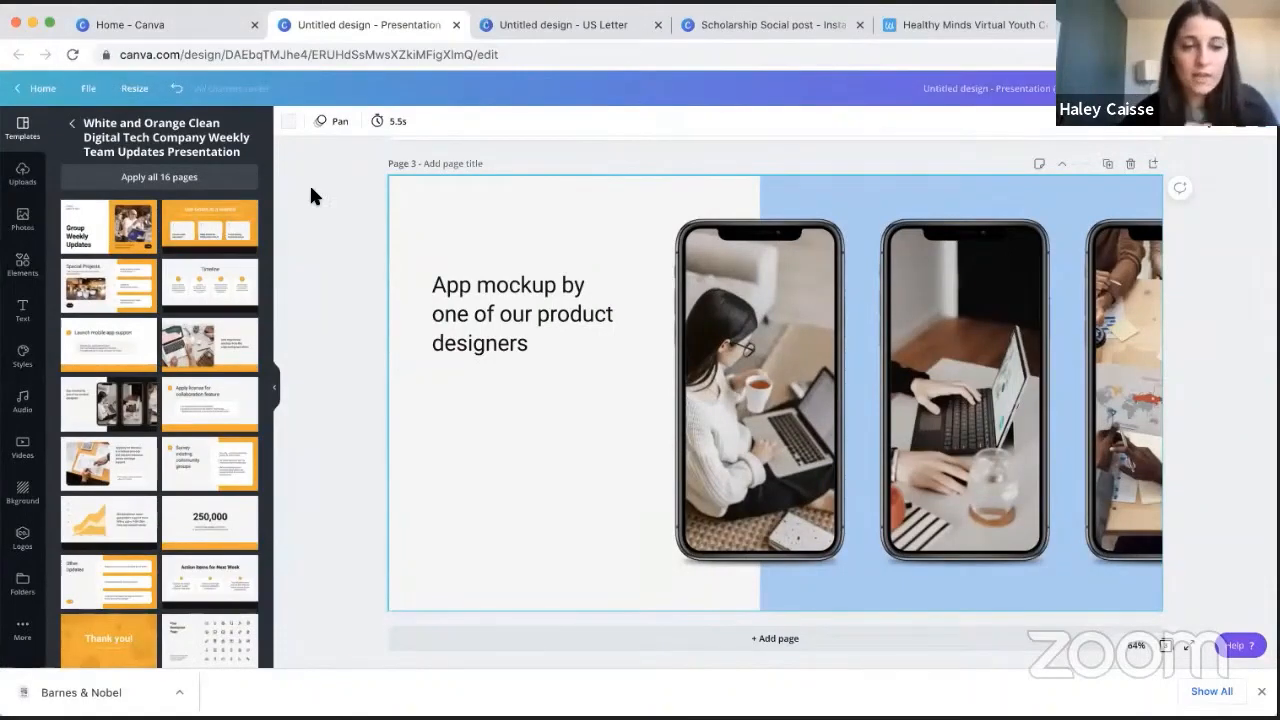
- Return to the home page and reopen the untitled resume from the recent designs
click(44, 90)
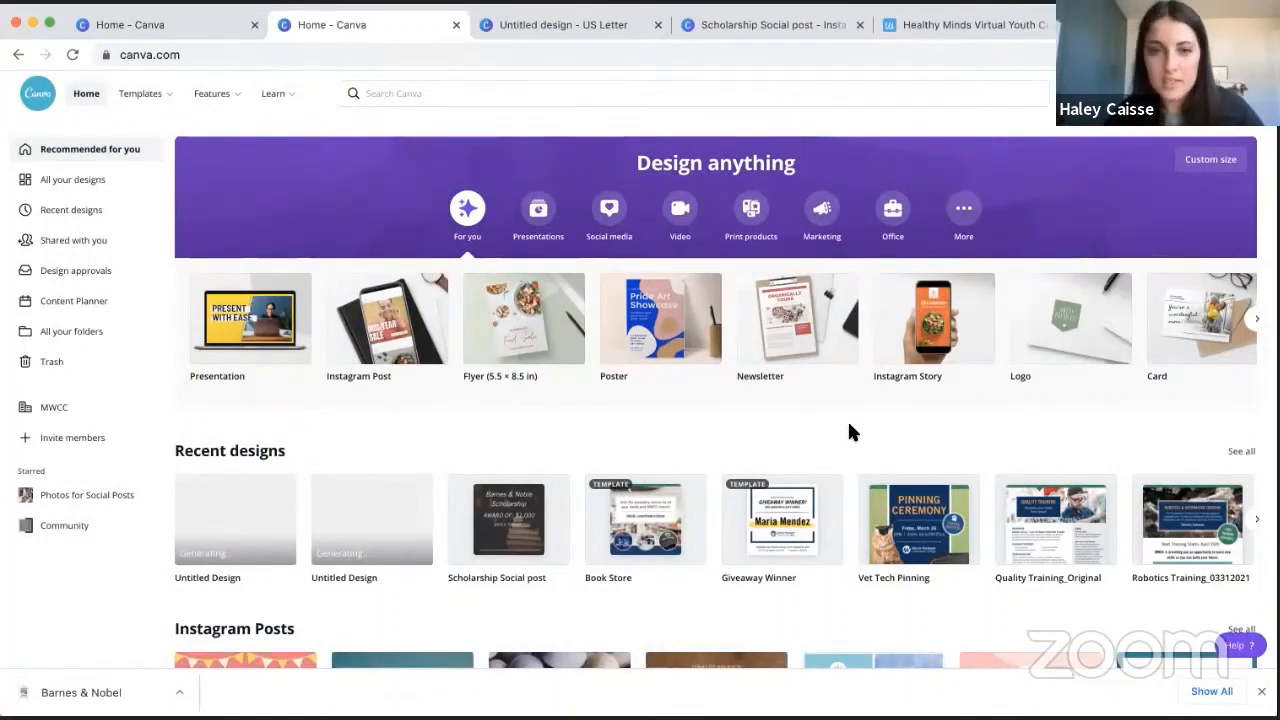
scroll(849, 428, down, 3)
scroll(329, 143, up, 2)
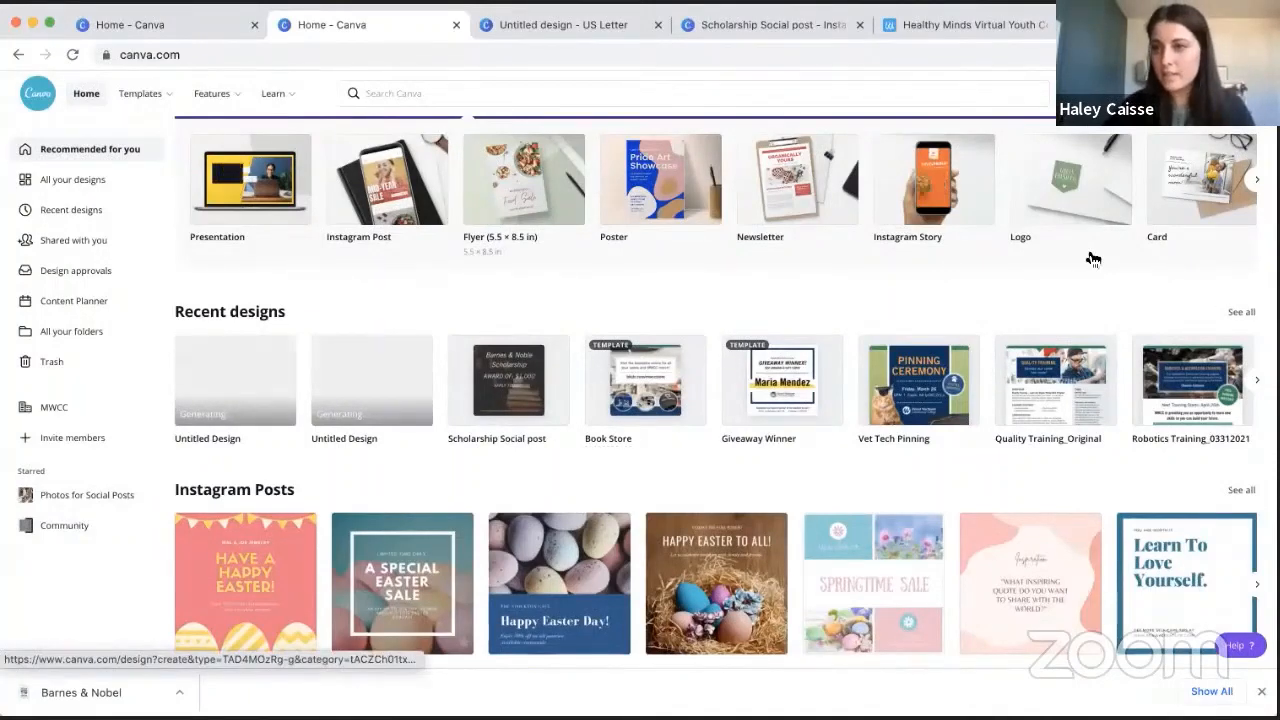
click(383, 389)
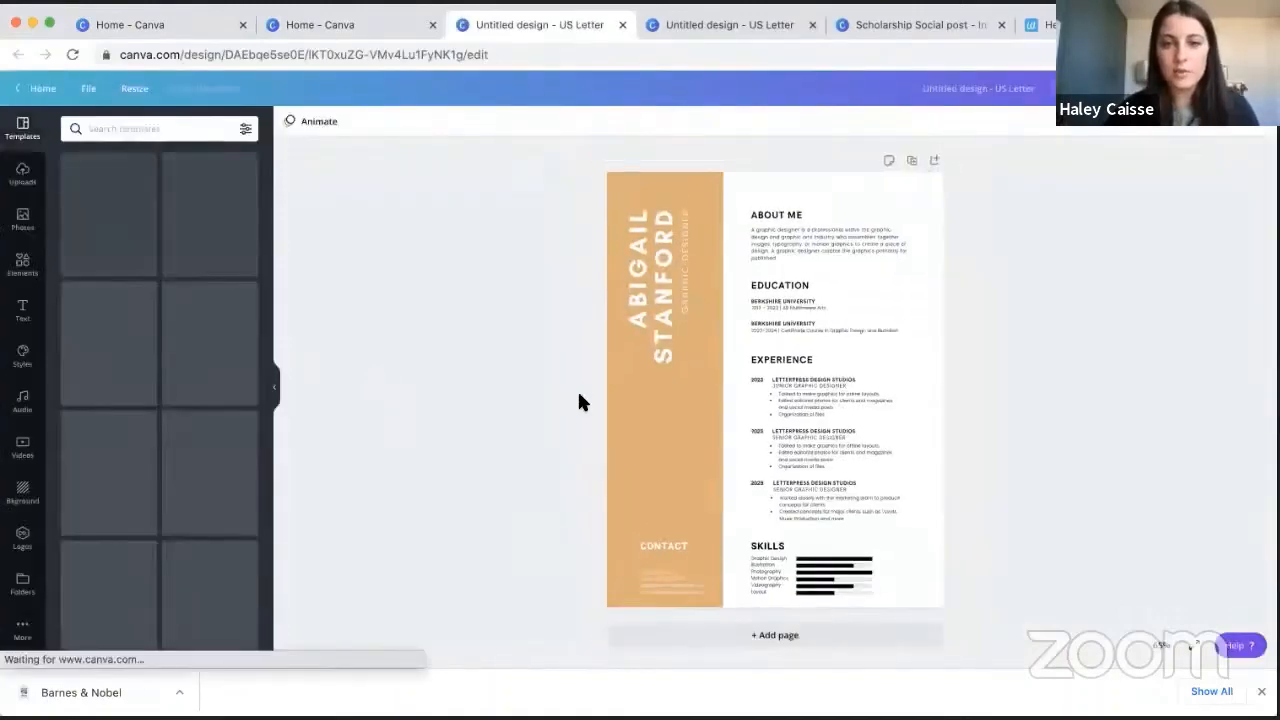
- Preview the Flower Fair poster template from the home page's Posters category and close it again
click(327, 21)
scroll(593, 433, down, 3)
scroll(593, 433, down, 4)
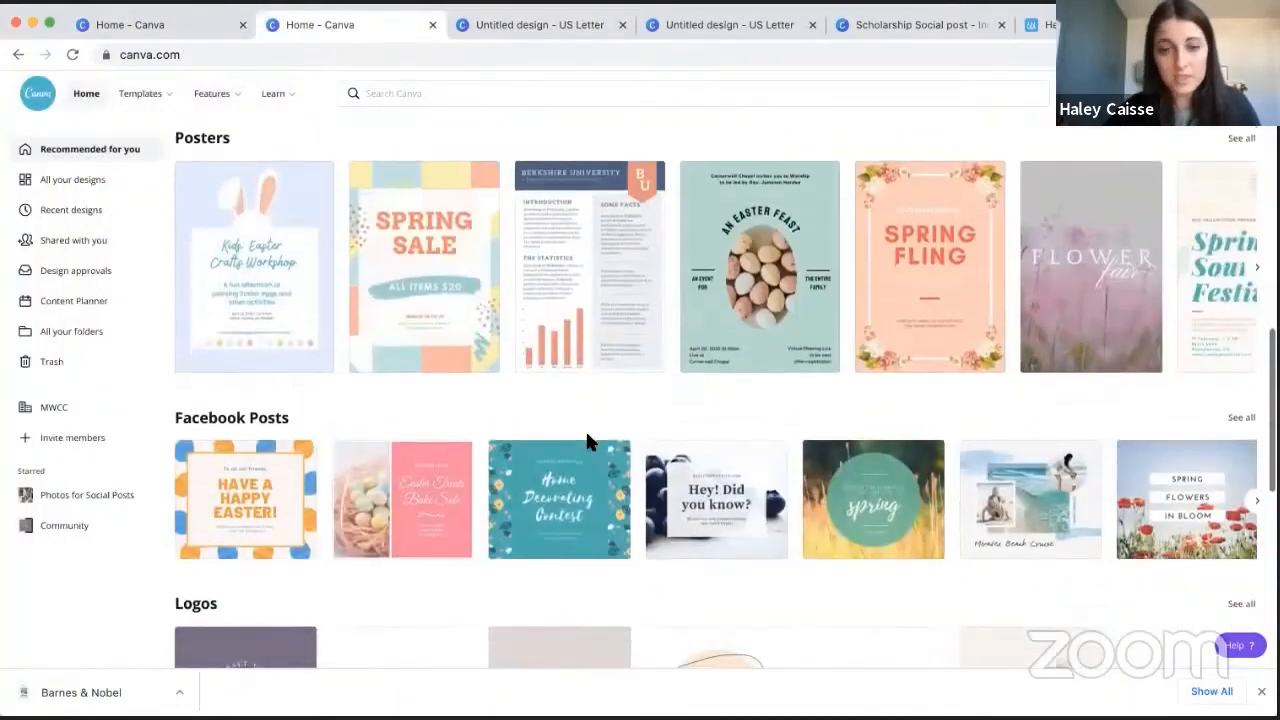
scroll(1000, 301, up, 1)
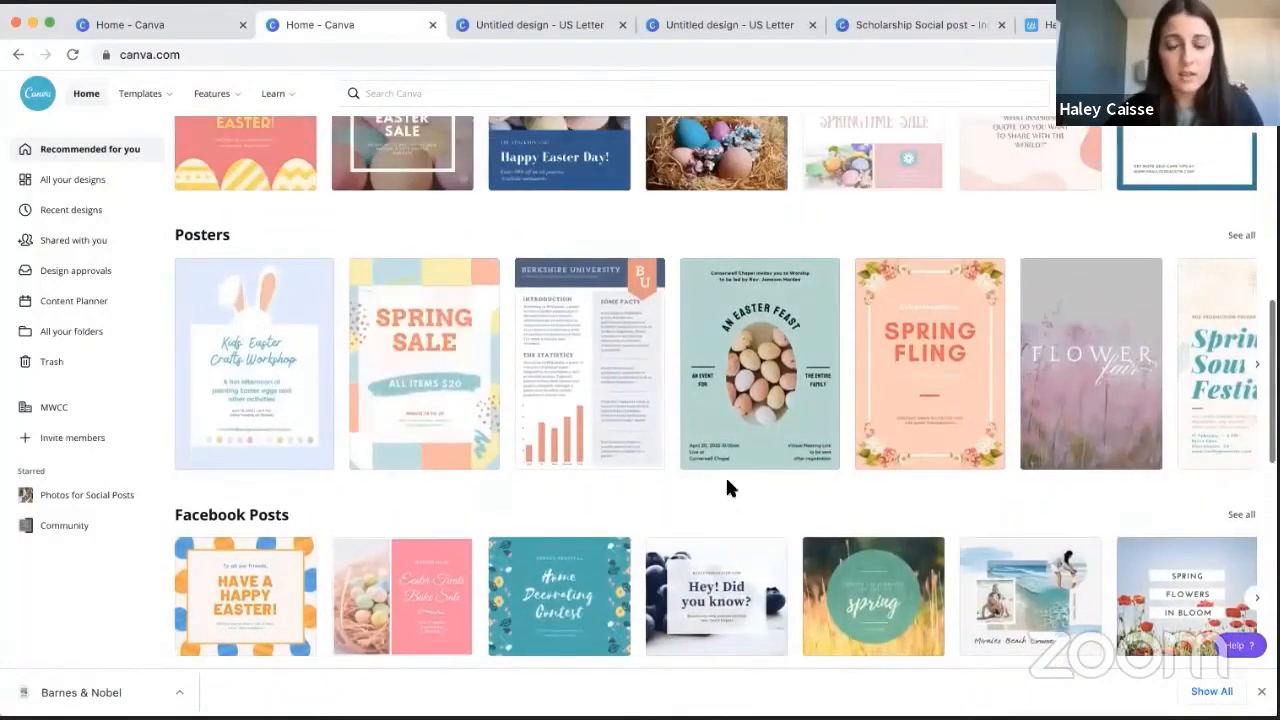
click(1075, 323)
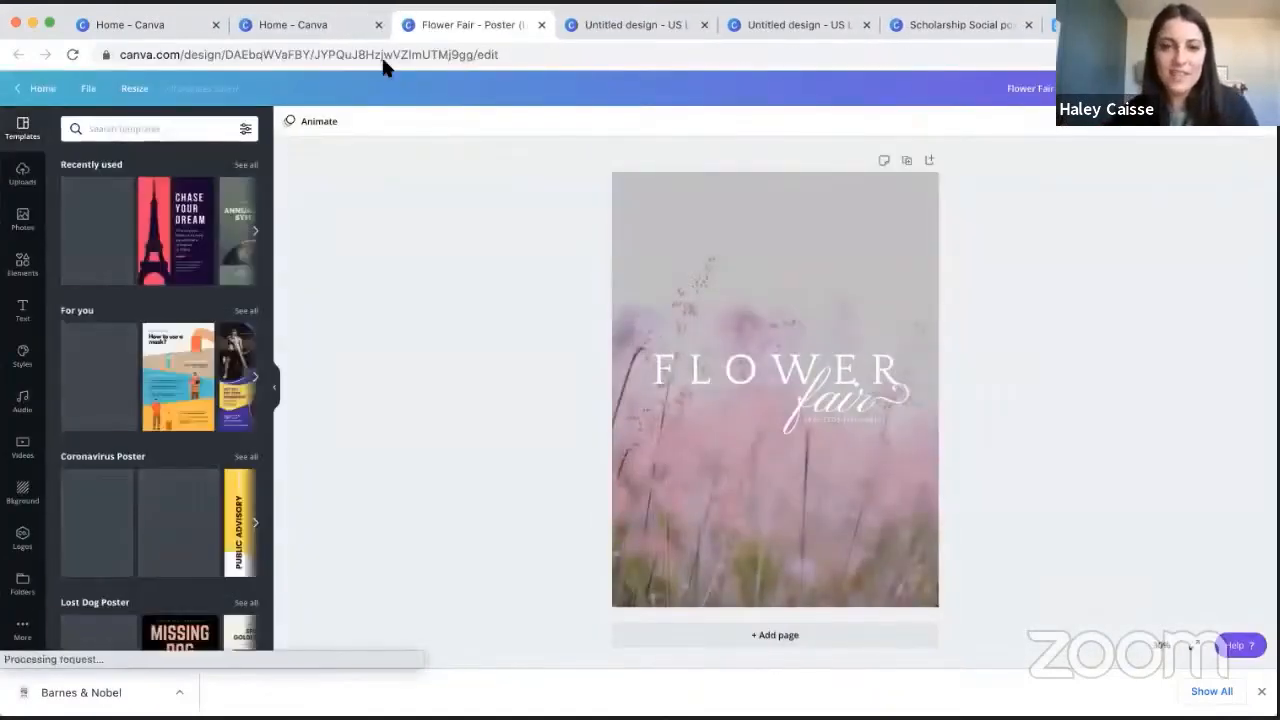
click(541, 24)
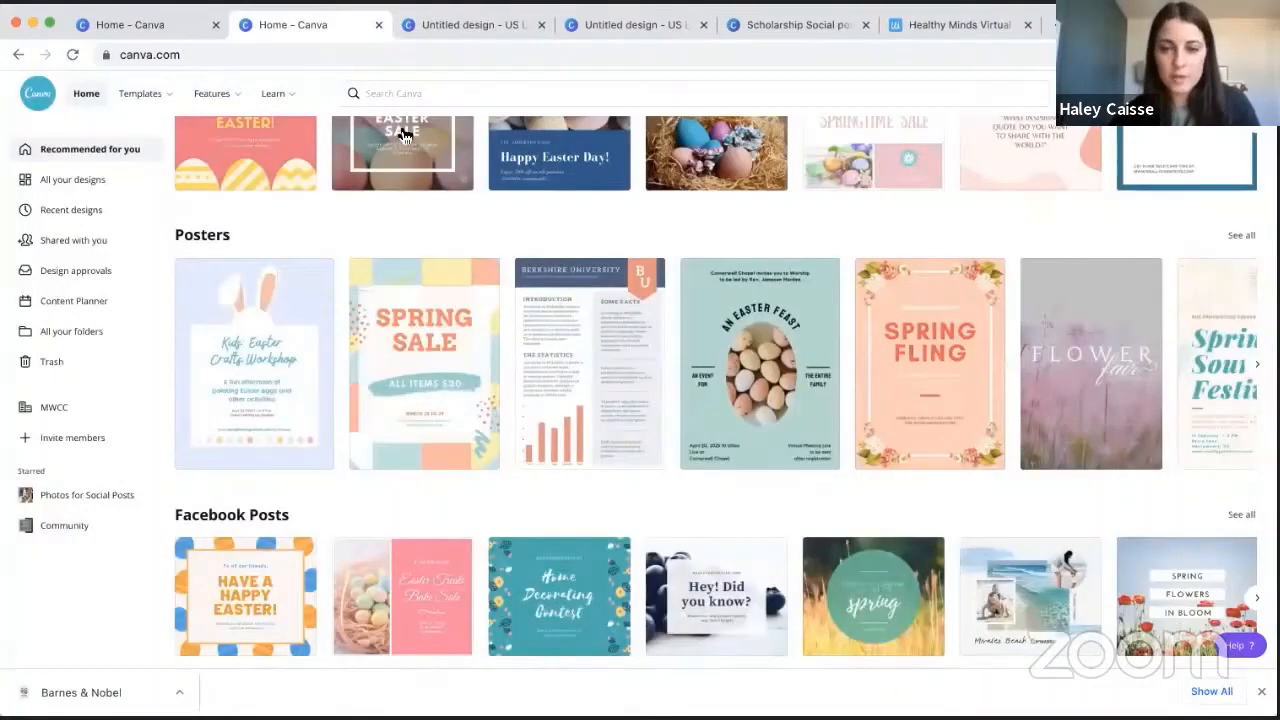
- Browse the home page's template categories from Facebook Posts through Instagram Stories
scroll(404, 134, down, 5)
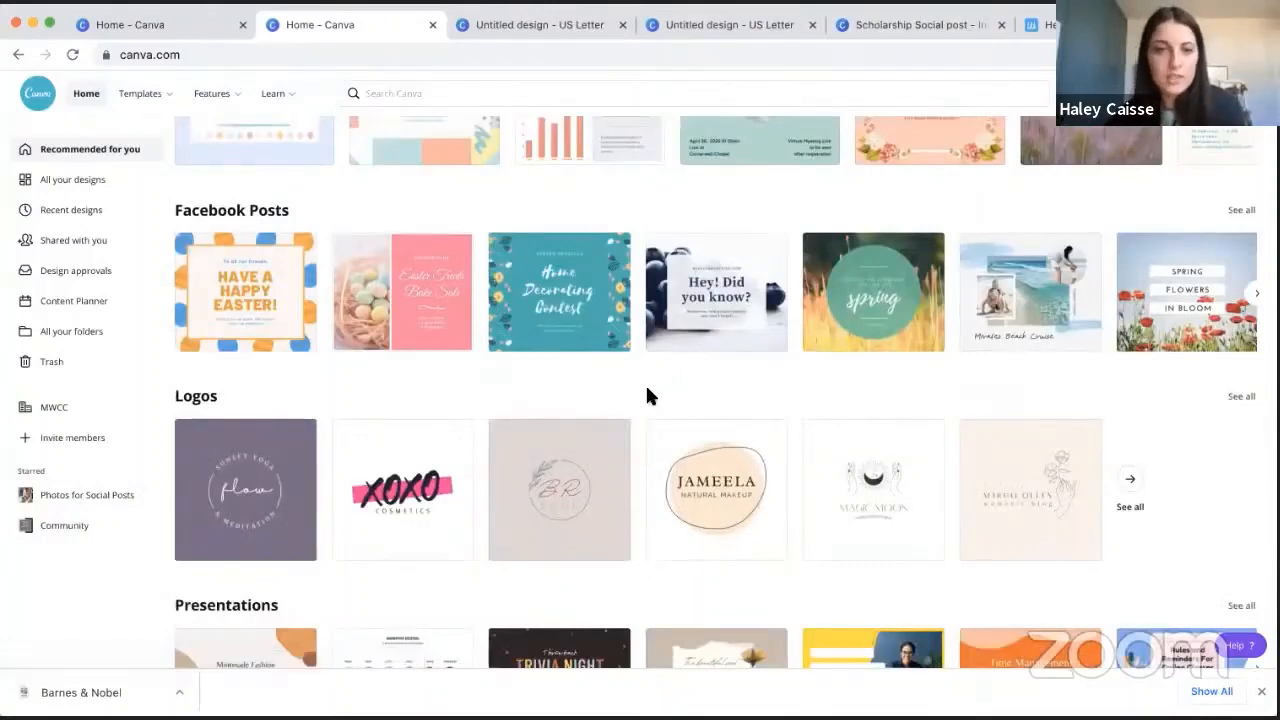
scroll(634, 450, down, 2)
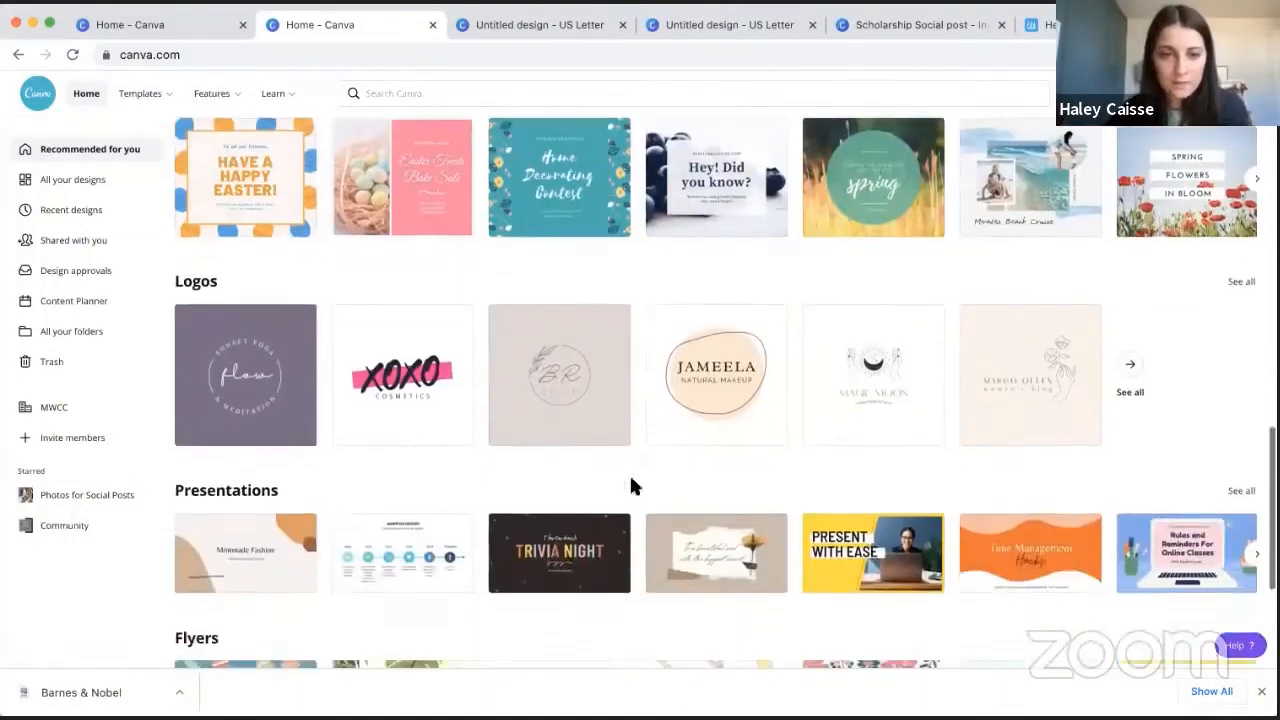
scroll(634, 513, down, 4)
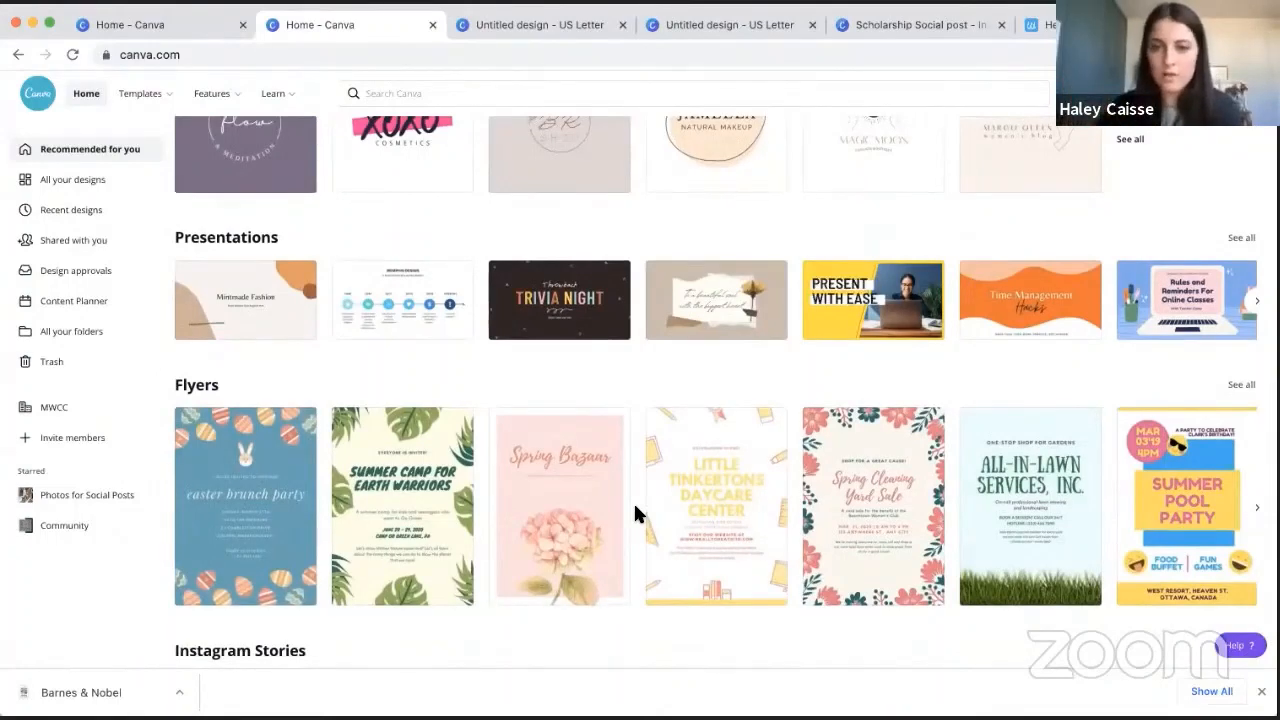
scroll(777, 390, down, 4)
scroll(777, 394, down, 1)
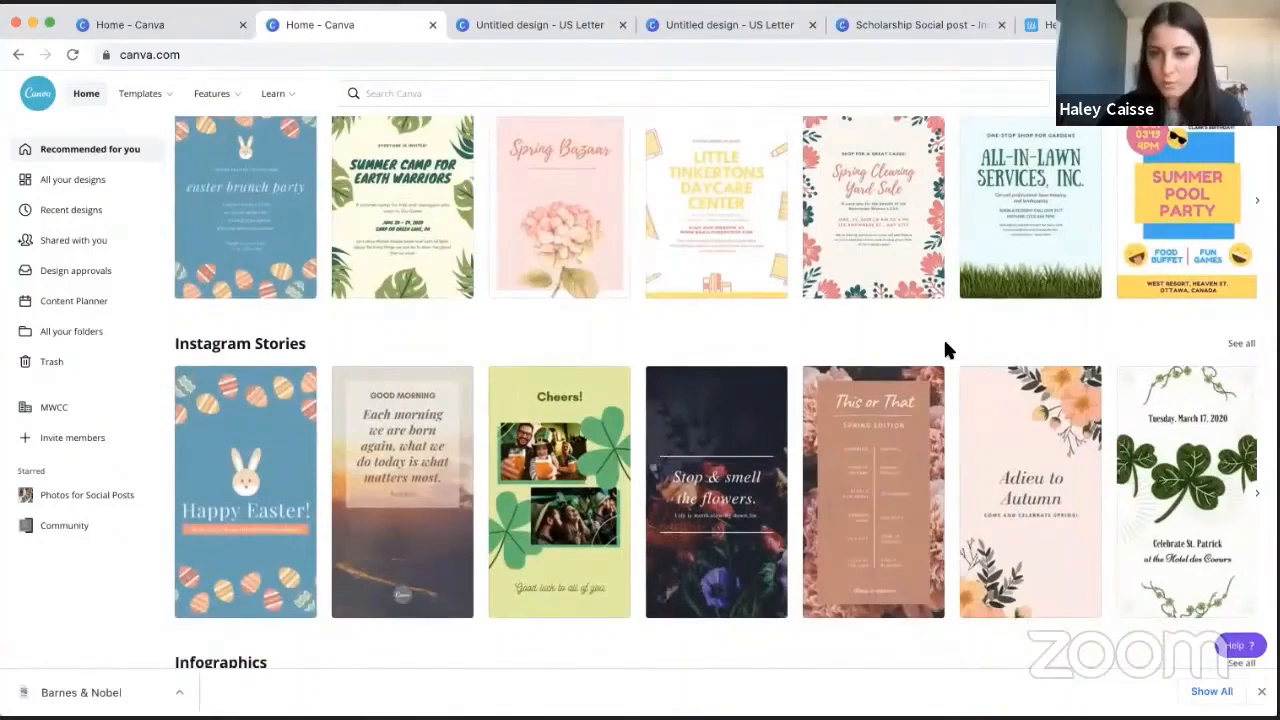
scroll(947, 349, up, 1)
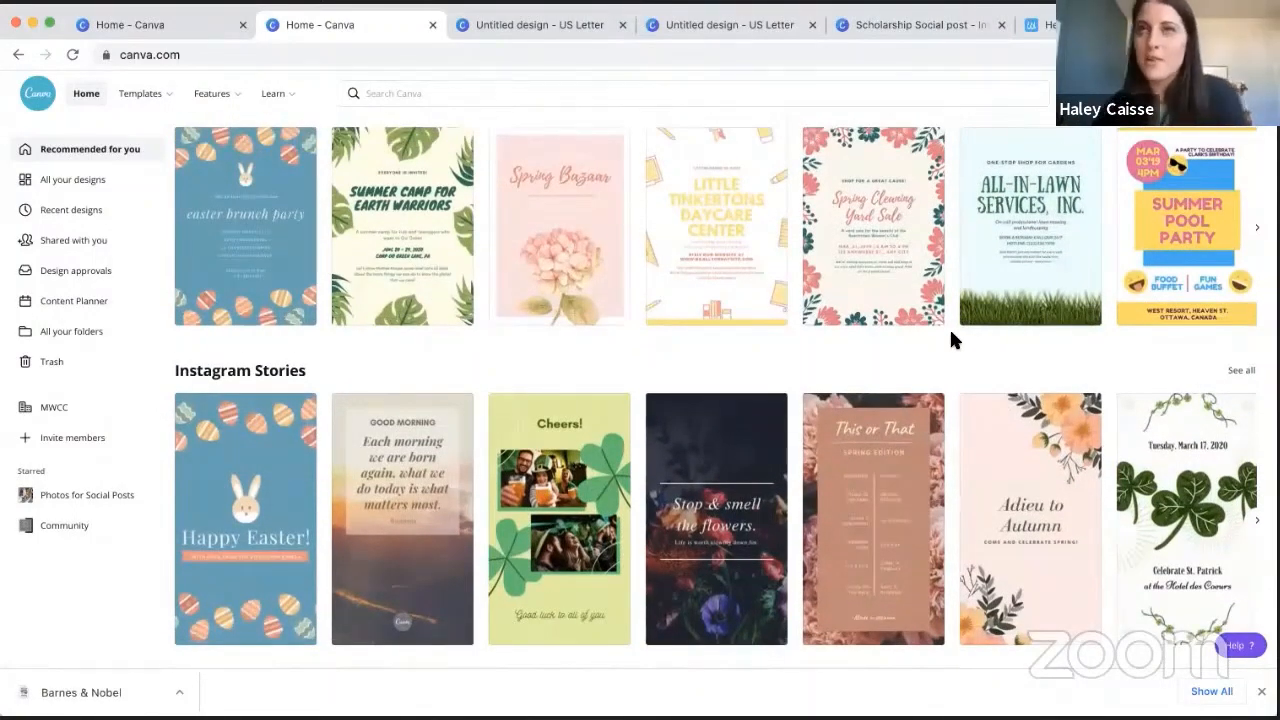
scroll(951, 340, up, 1)
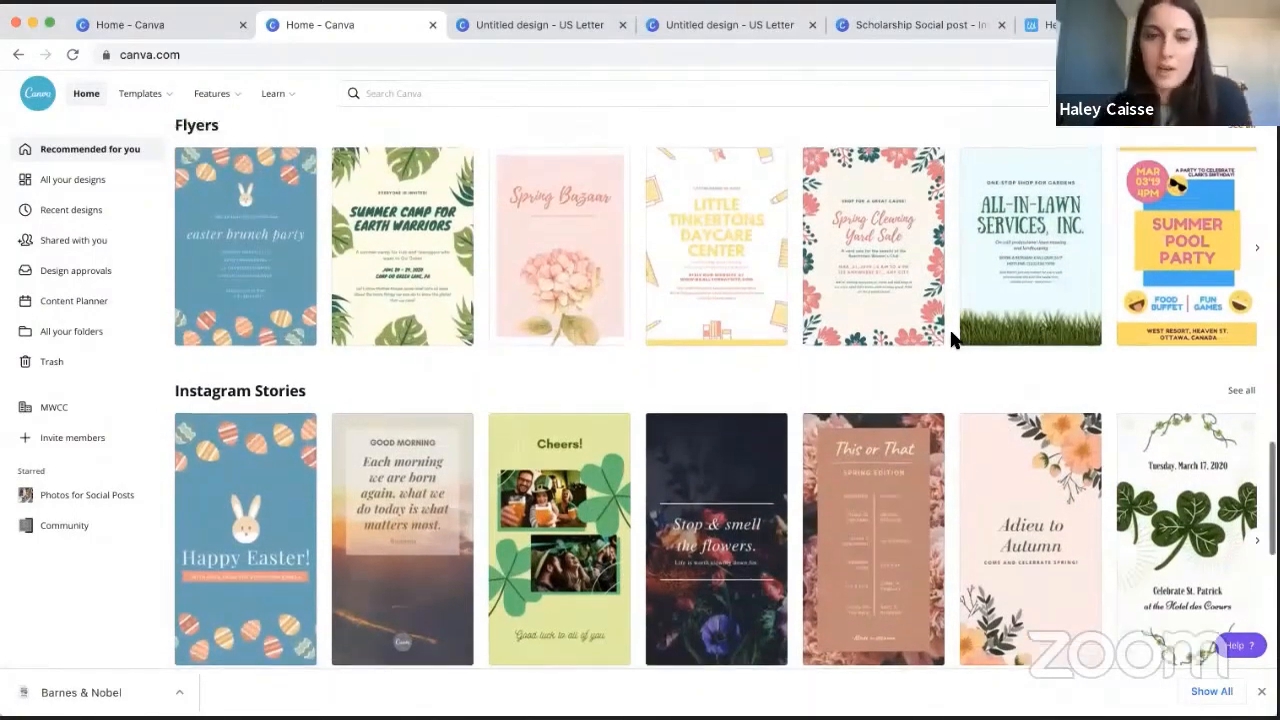
- Open the Spring Bazaar flyer template, look through both of its pages, and close it
click(502, 180)
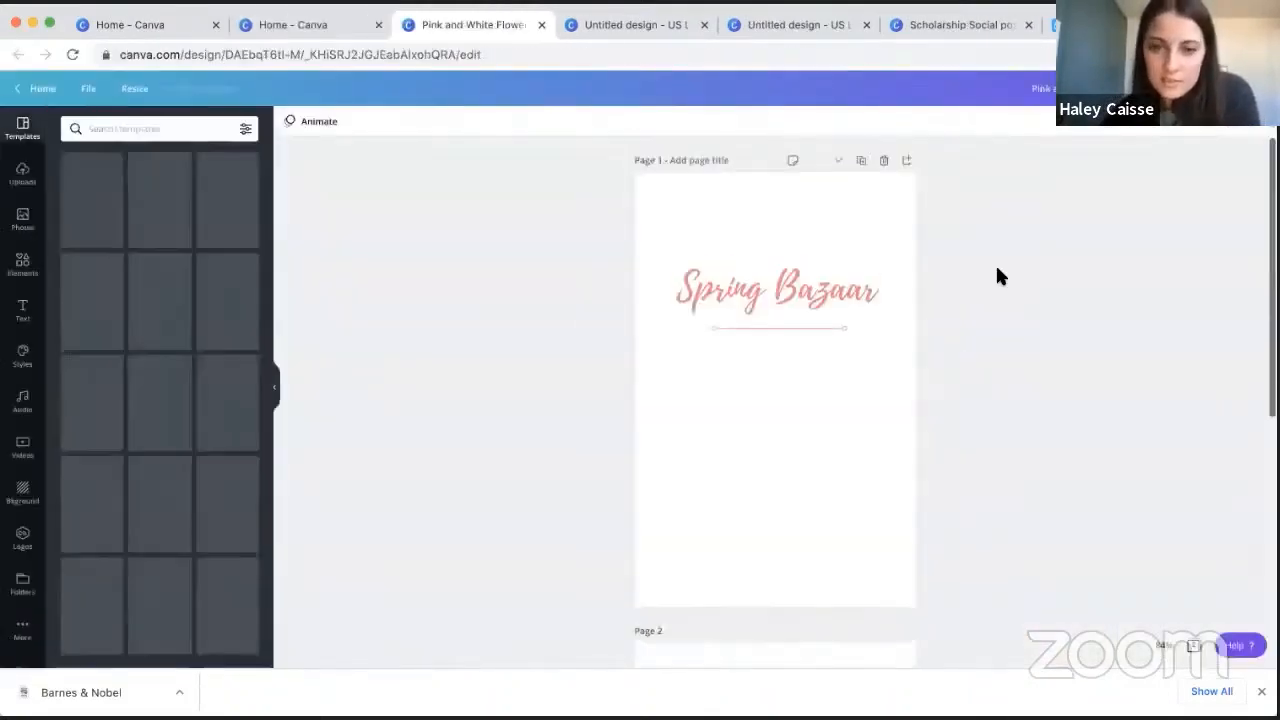
scroll(979, 242, down, 5)
scroll(979, 242, up, 2)
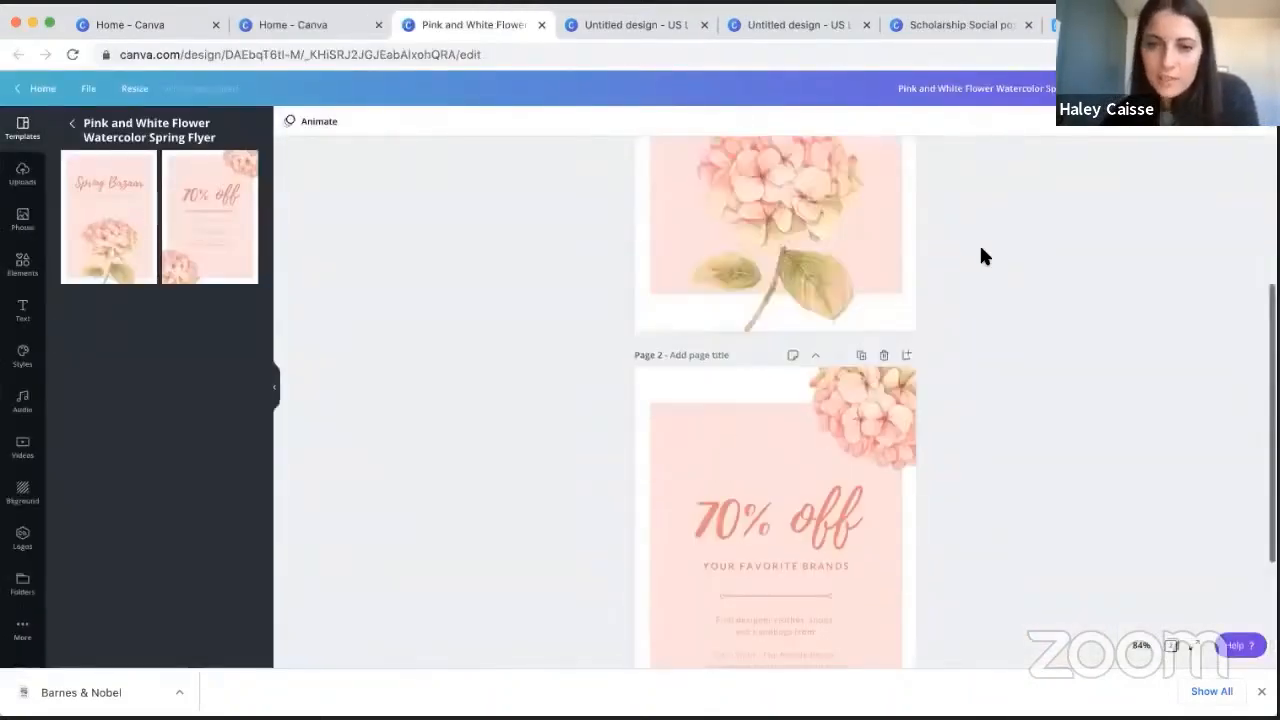
scroll(979, 243, up, 3)
click(541, 24)
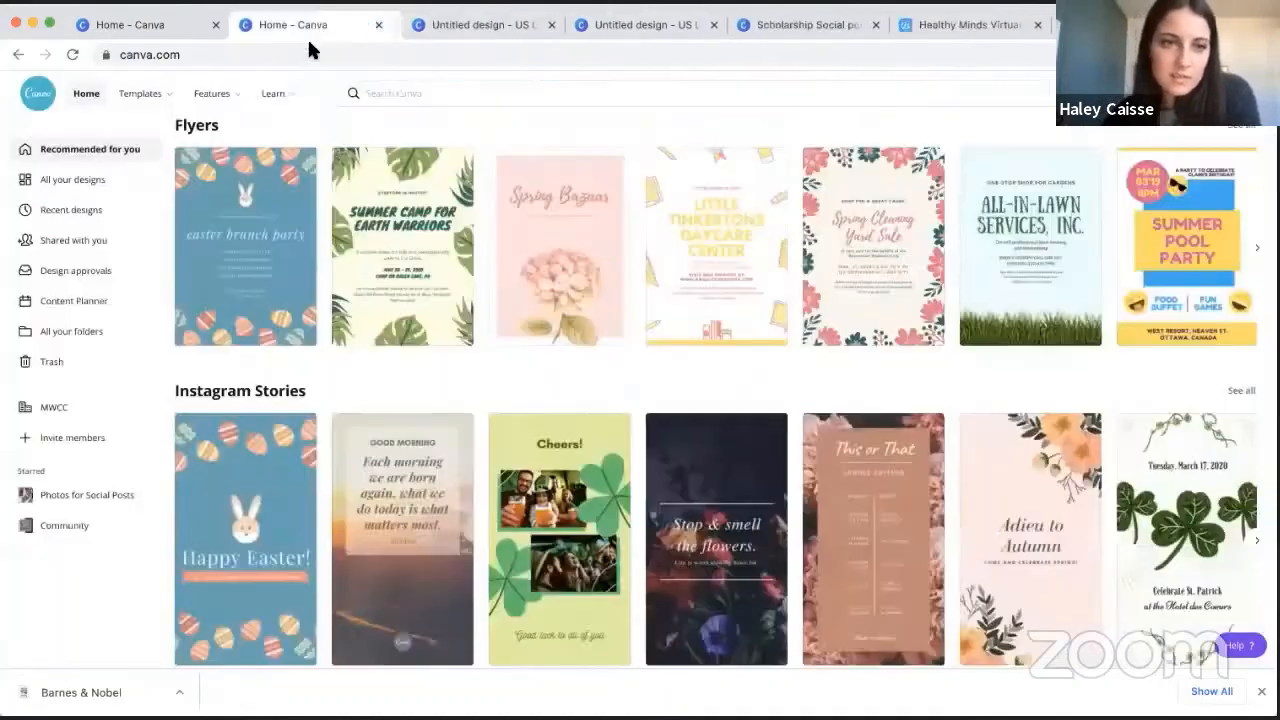
- Find the Your Stories category on the home page and open its animated Make Today Count template
scroll(574, 378, down, 5)
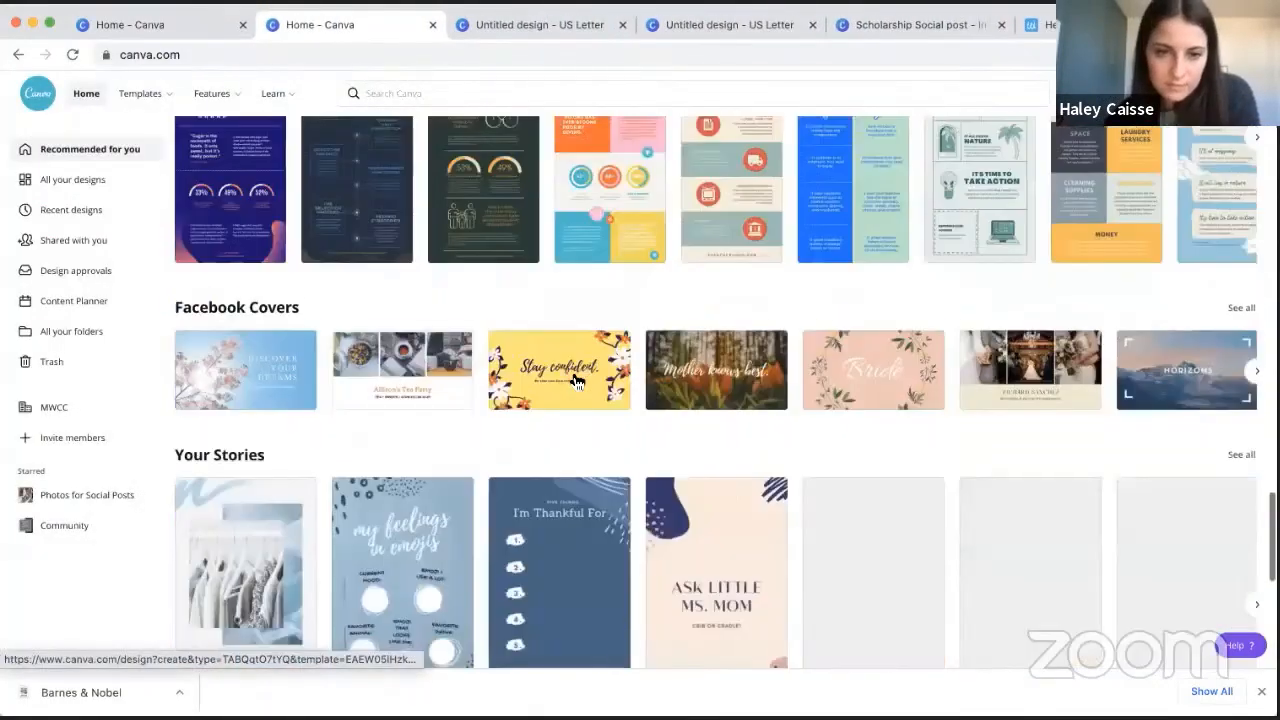
scroll(576, 381, down, 3)
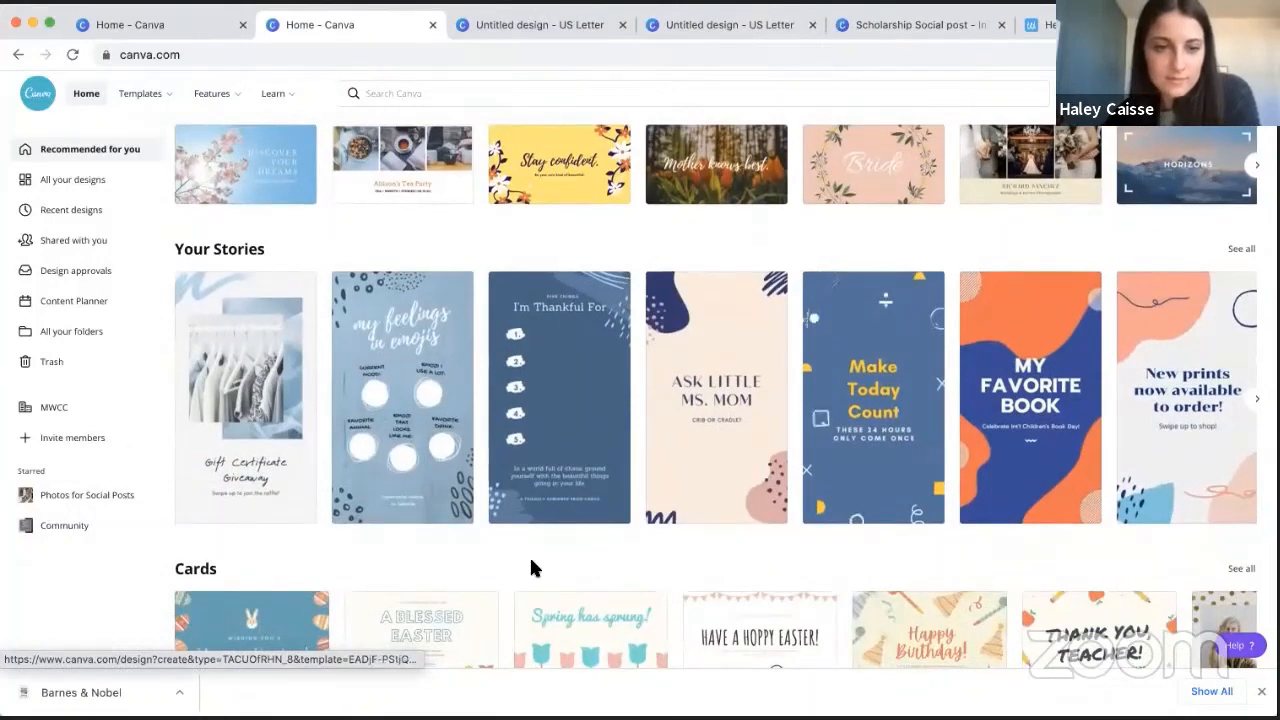
scroll(531, 566, down, 1)
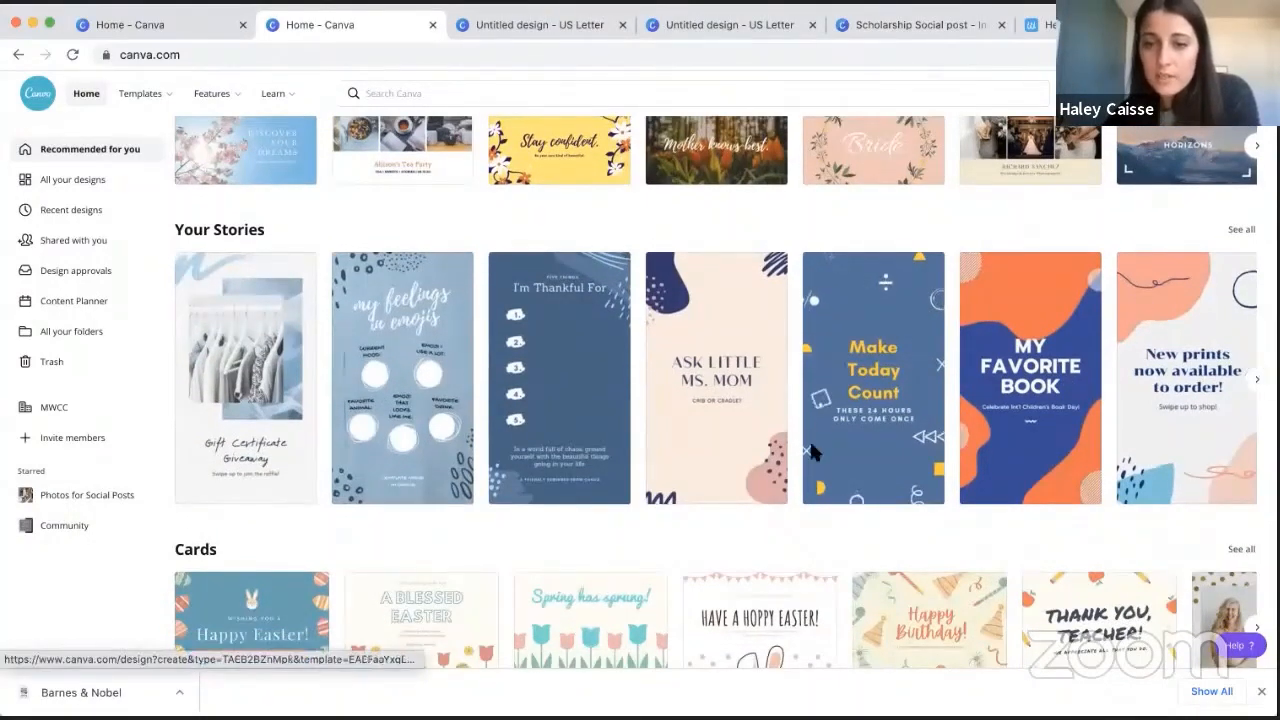
click(1255, 377)
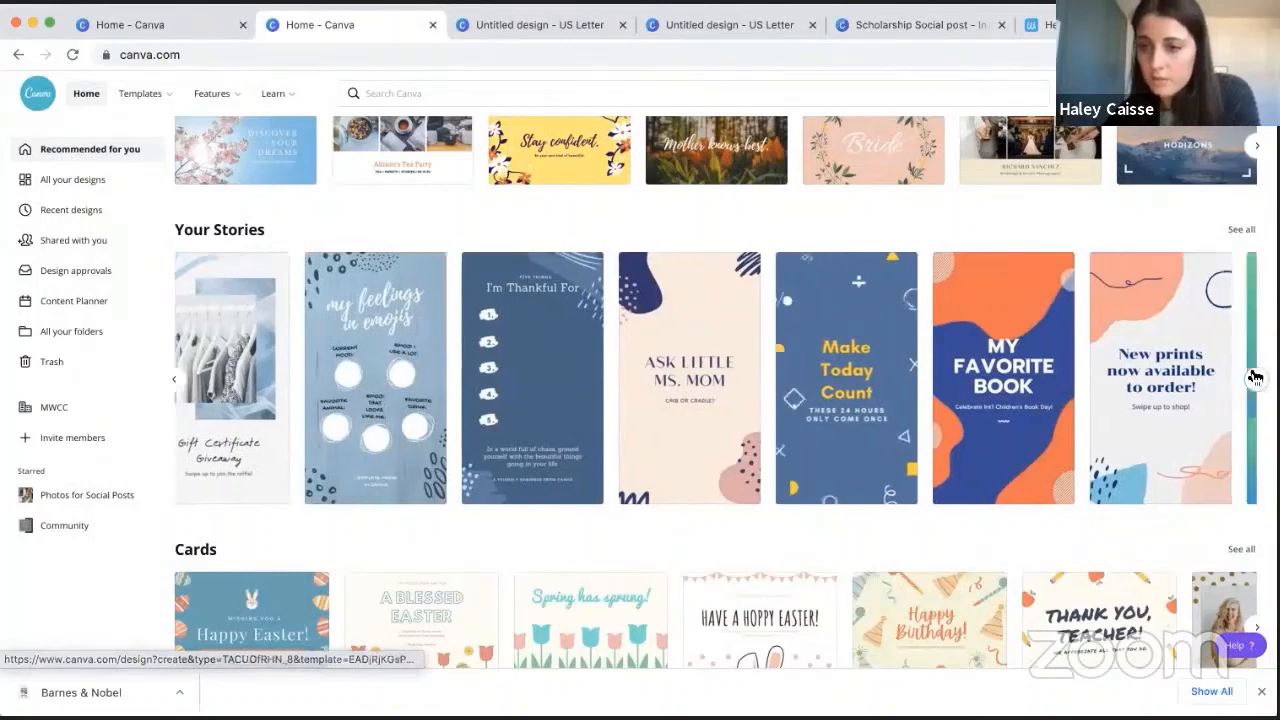
click(393, 350)
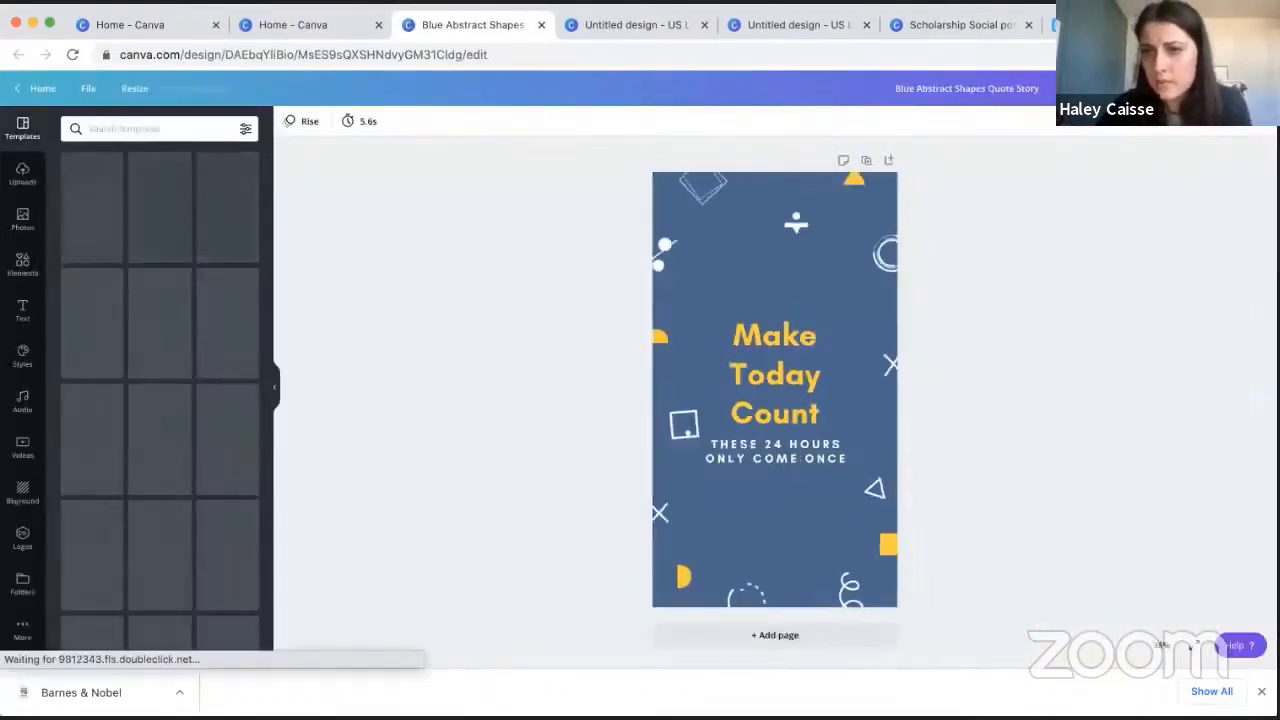
- View the download file types available for the animated story, including MP4 Video and GIF, without downloading it
click(1208, 89)
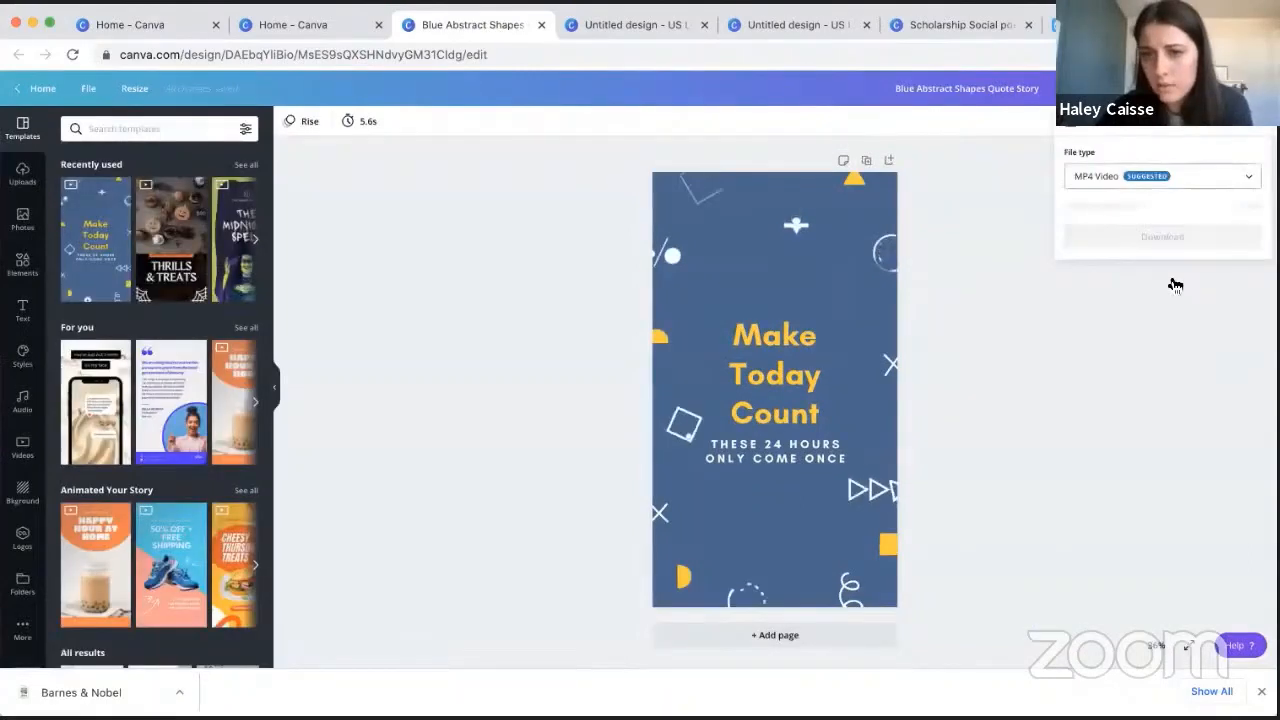
click(1176, 177)
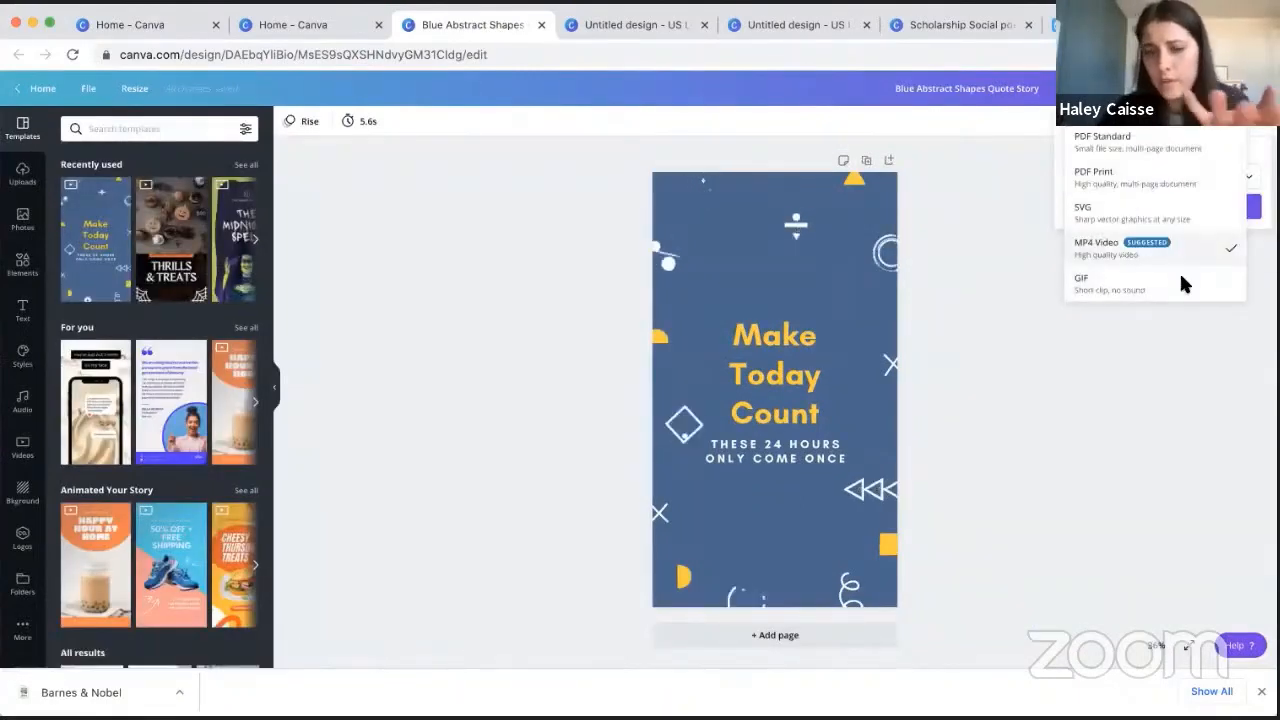
click(1169, 361)
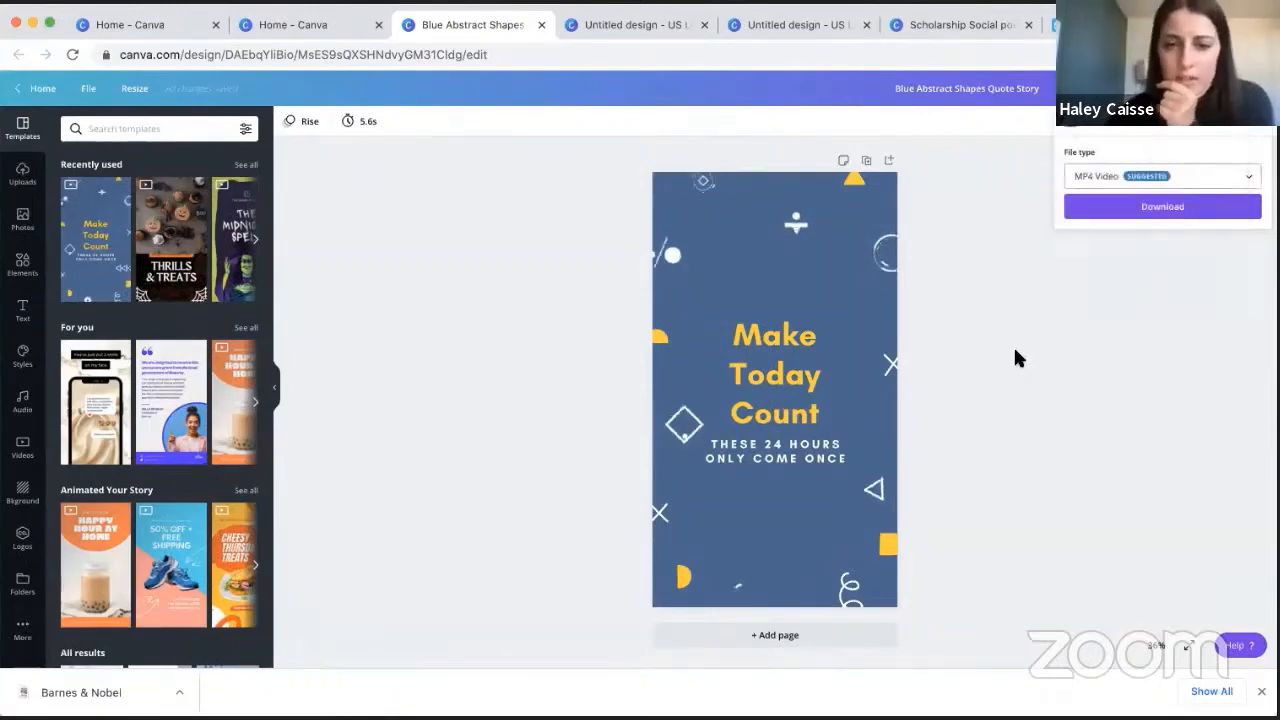
click(1249, 176)
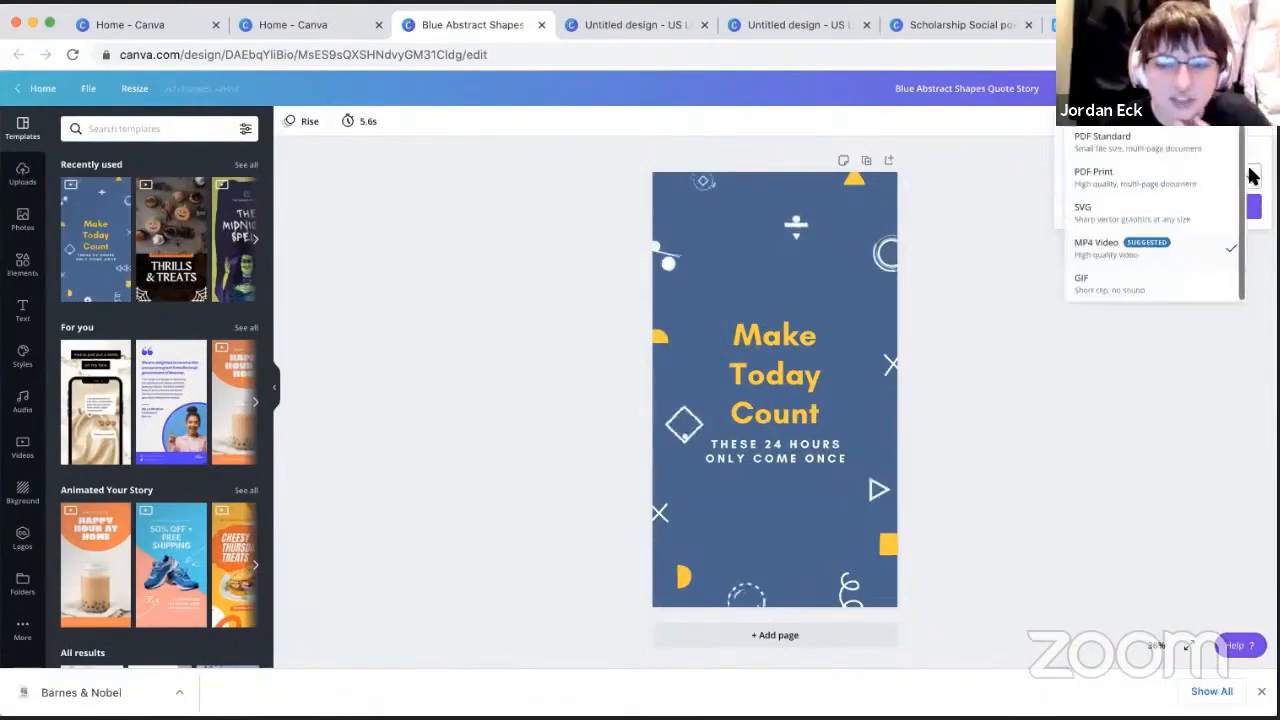
click(1103, 473)
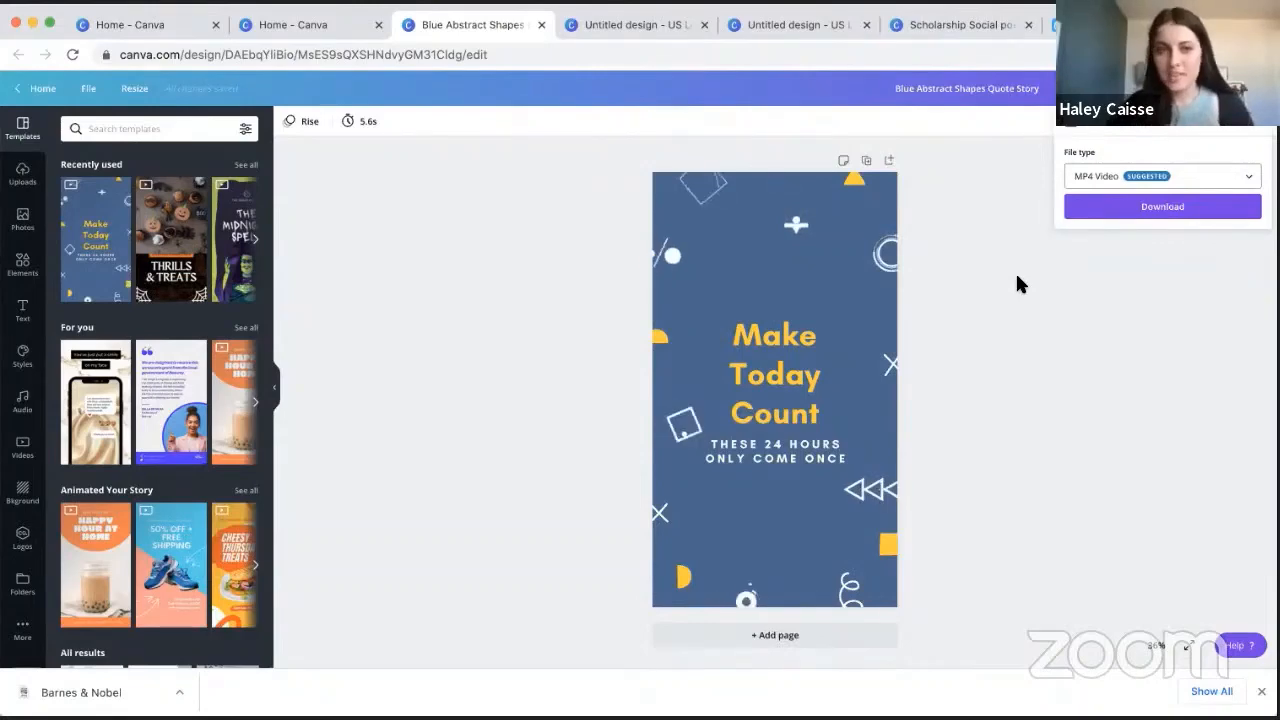
- Return to the home page and browse the template categories from Your Stories back up to Logos
click(306, 27)
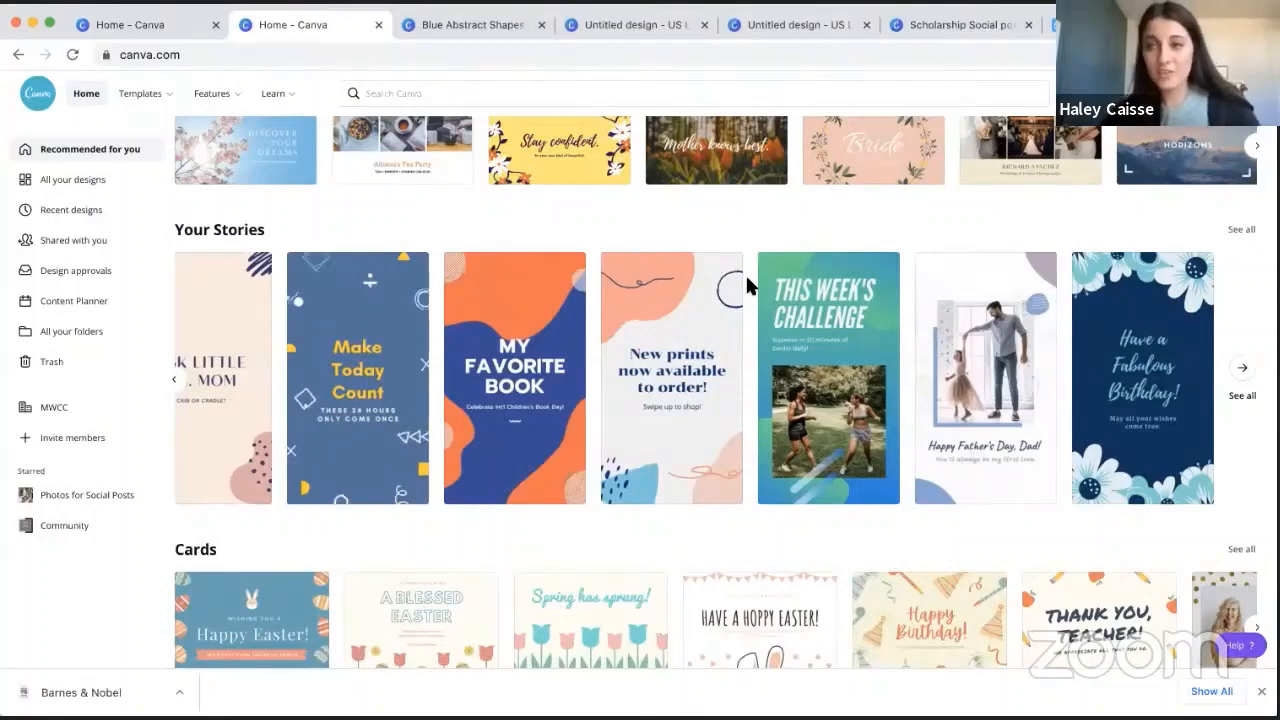
scroll(745, 273, up, 1)
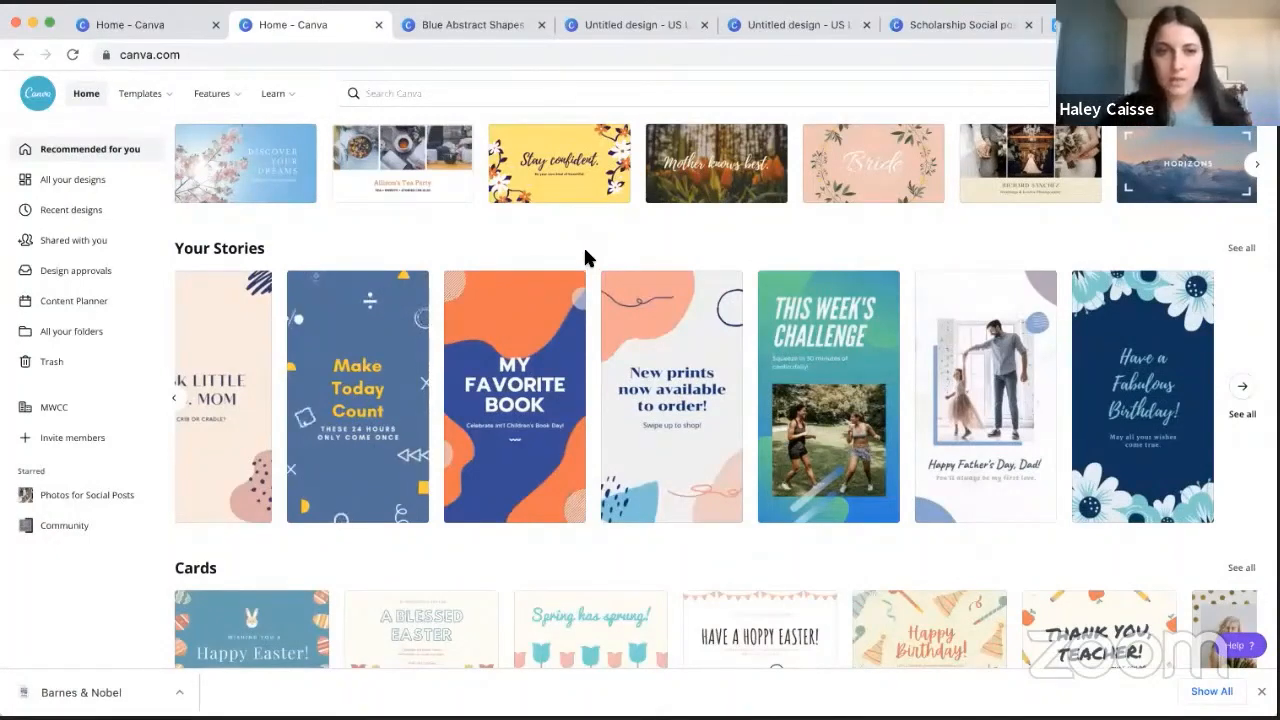
scroll(476, 196, up, 2)
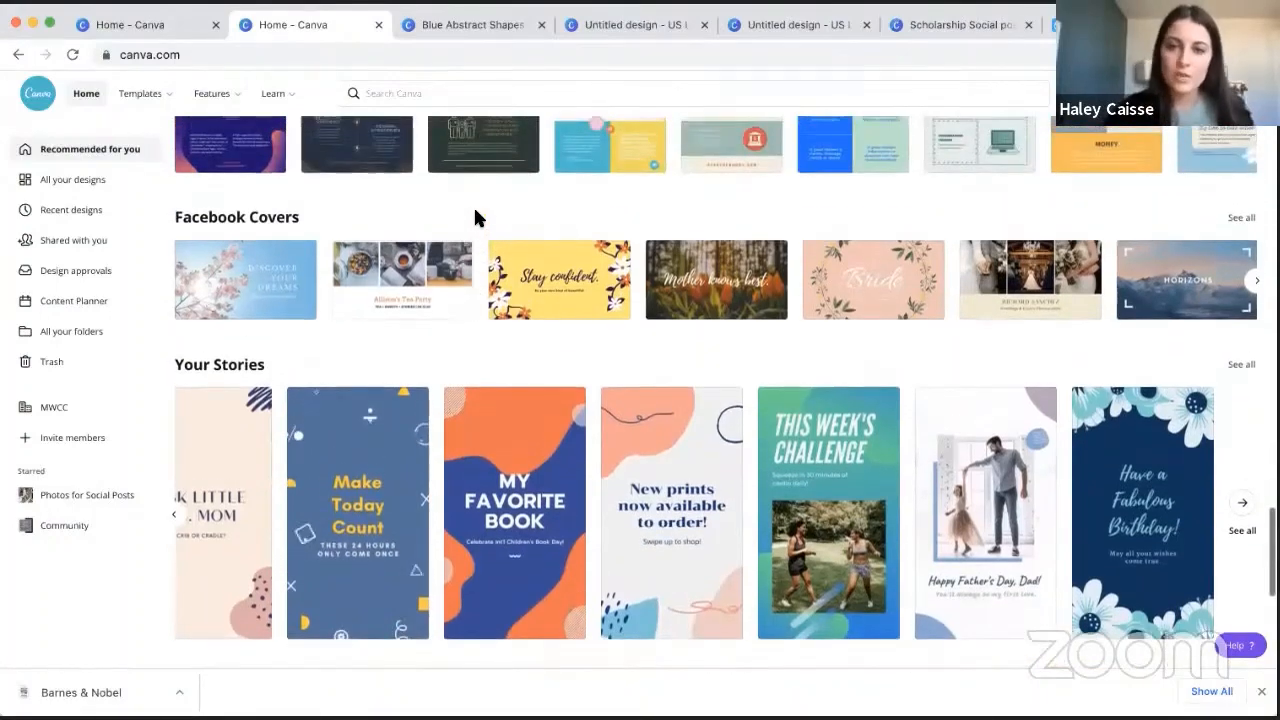
scroll(473, 210, up, 3)
scroll(473, 204, up, 4)
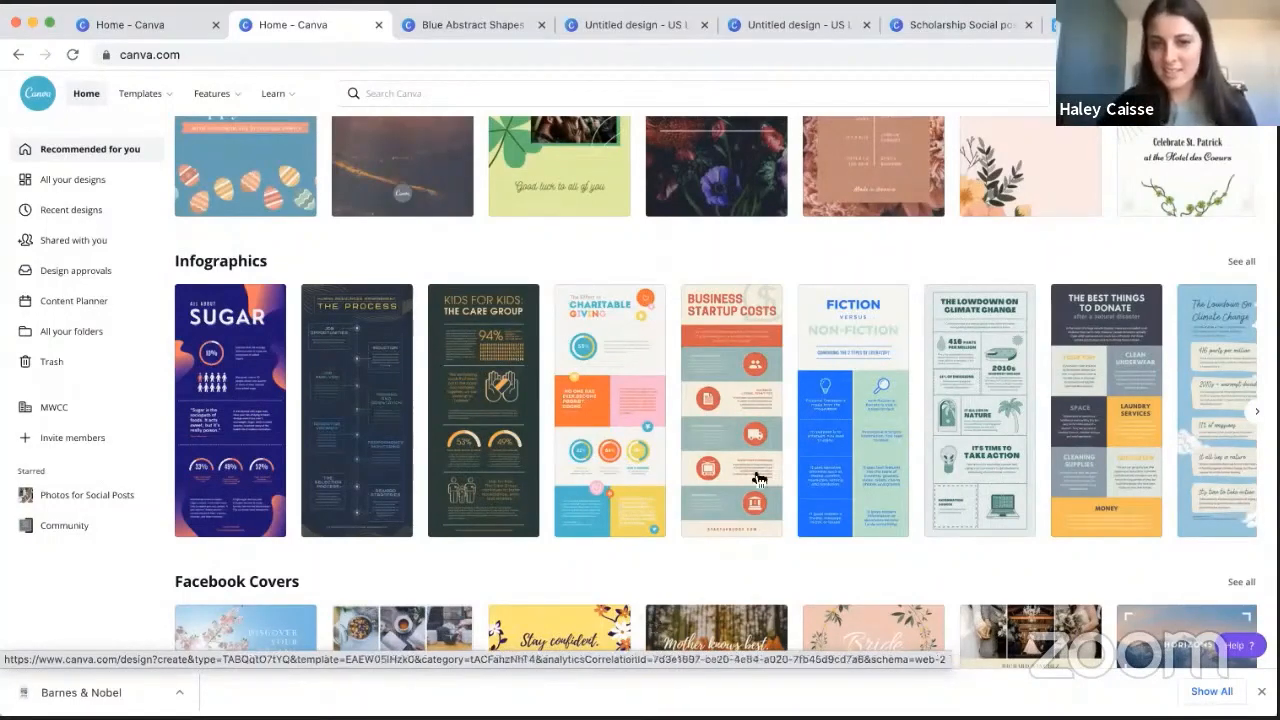
scroll(789, 270, up, 1)
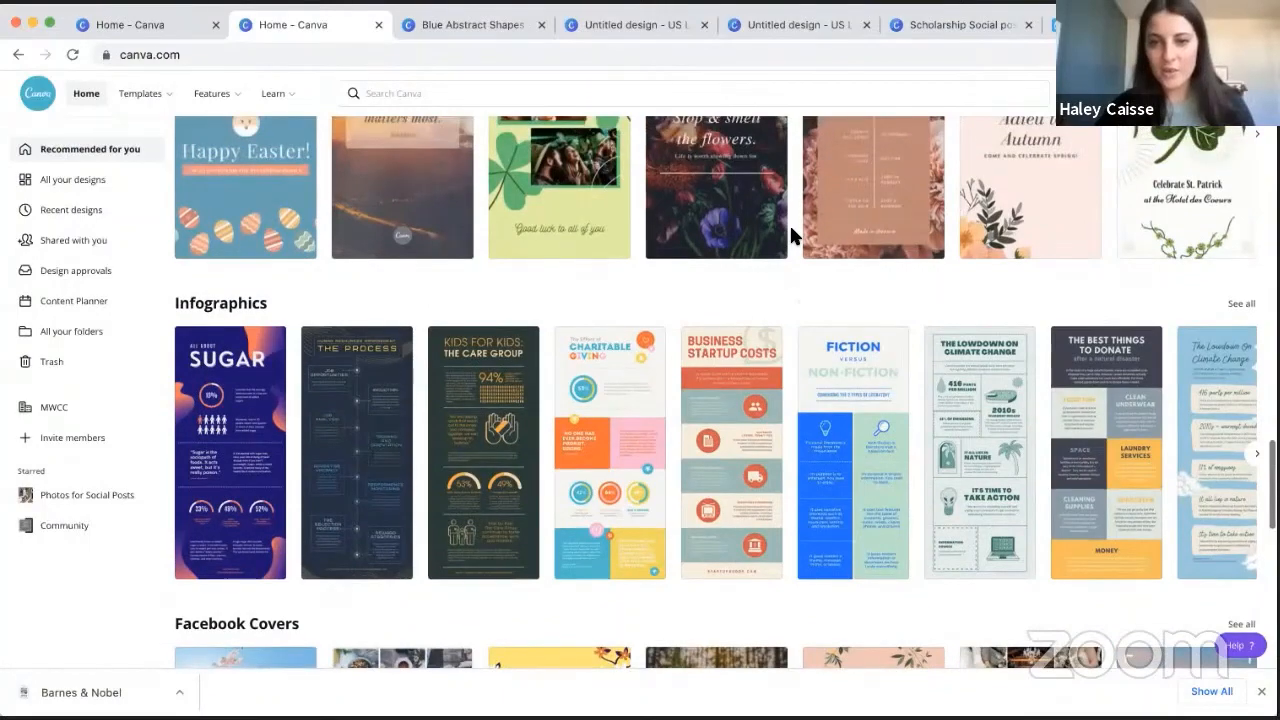
scroll(791, 228, up, 5)
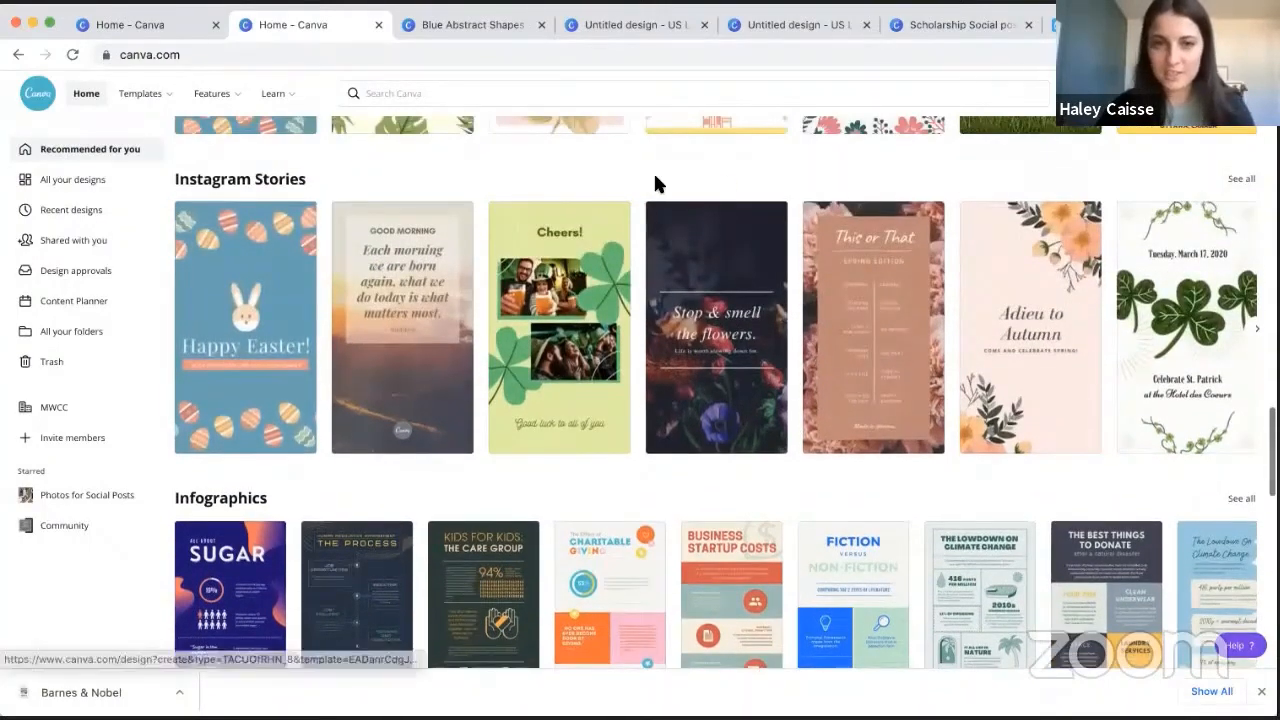
scroll(628, 180, up, 7)
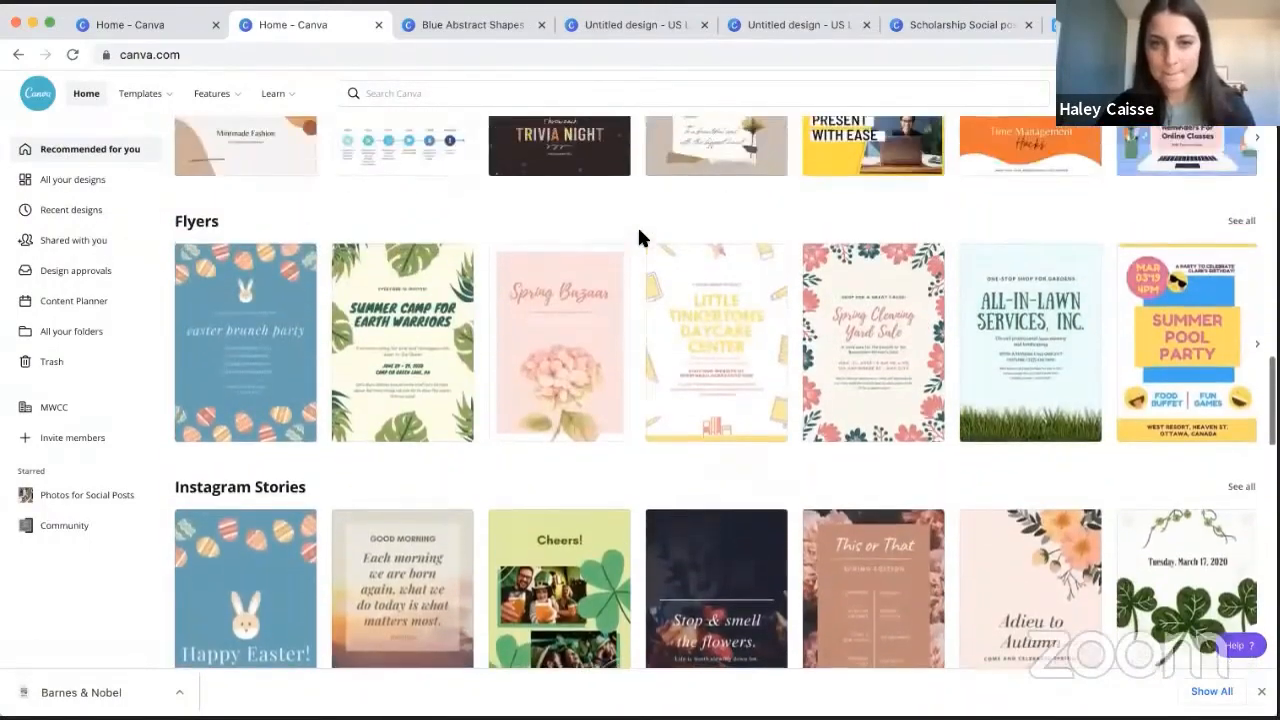
scroll(638, 230, up, 7)
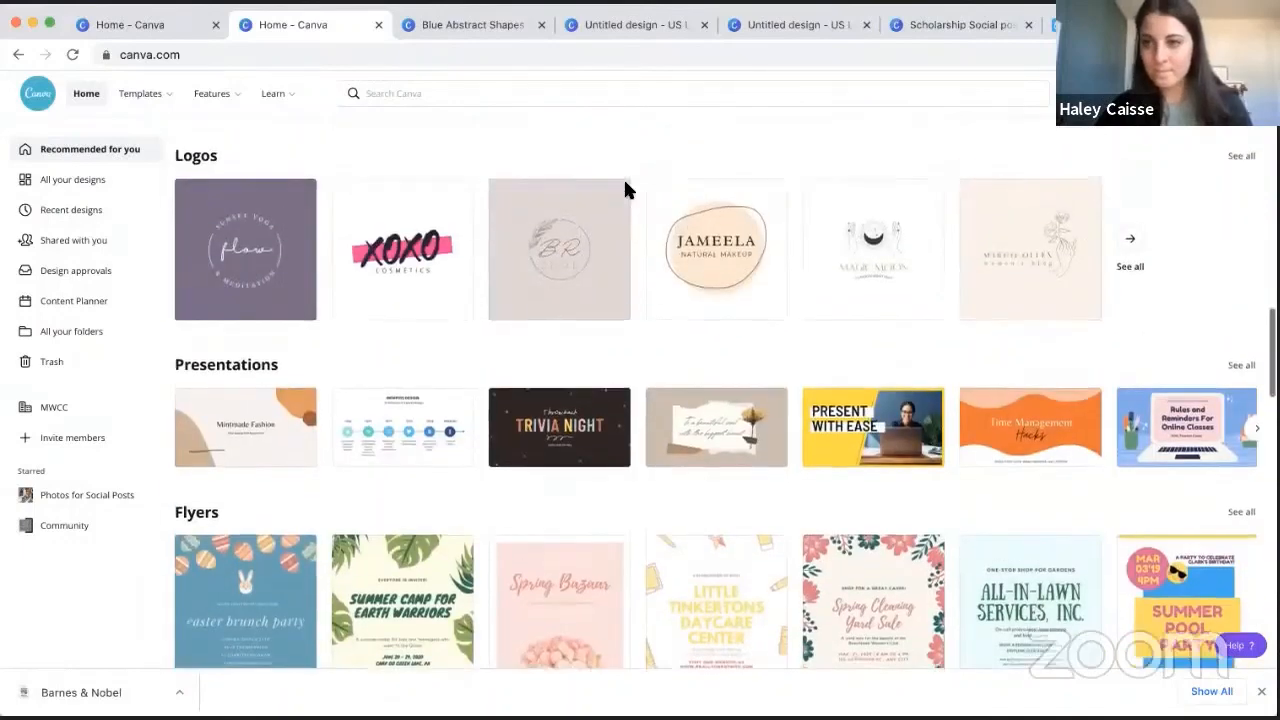
scroll(625, 190, up, 2)
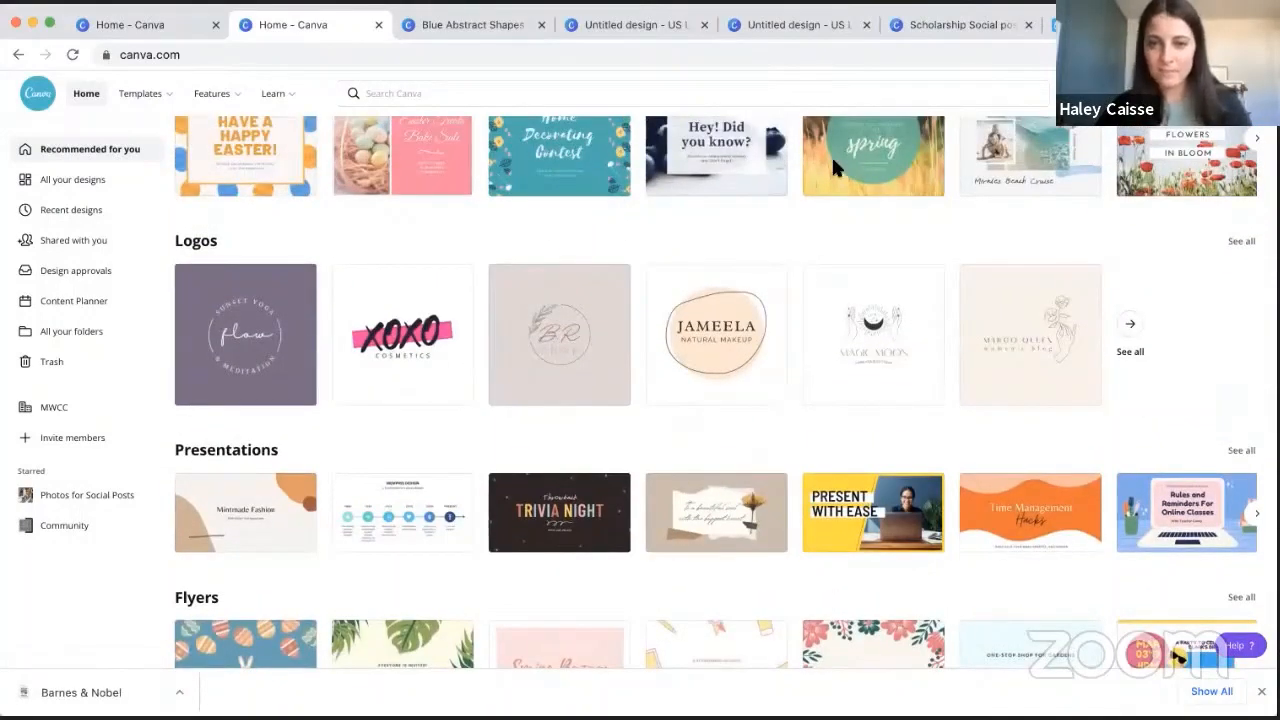
- Show all templates in the Logos category and browse through the collection
click(1241, 242)
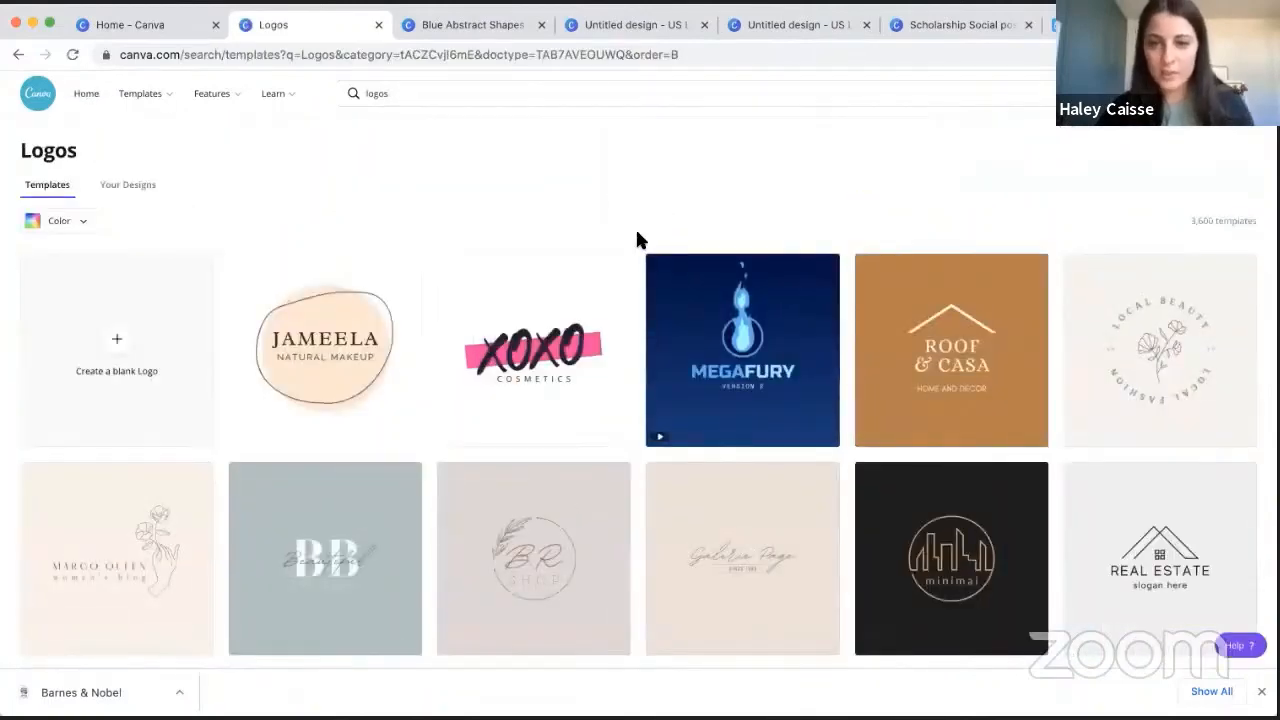
scroll(640, 245, down, 3)
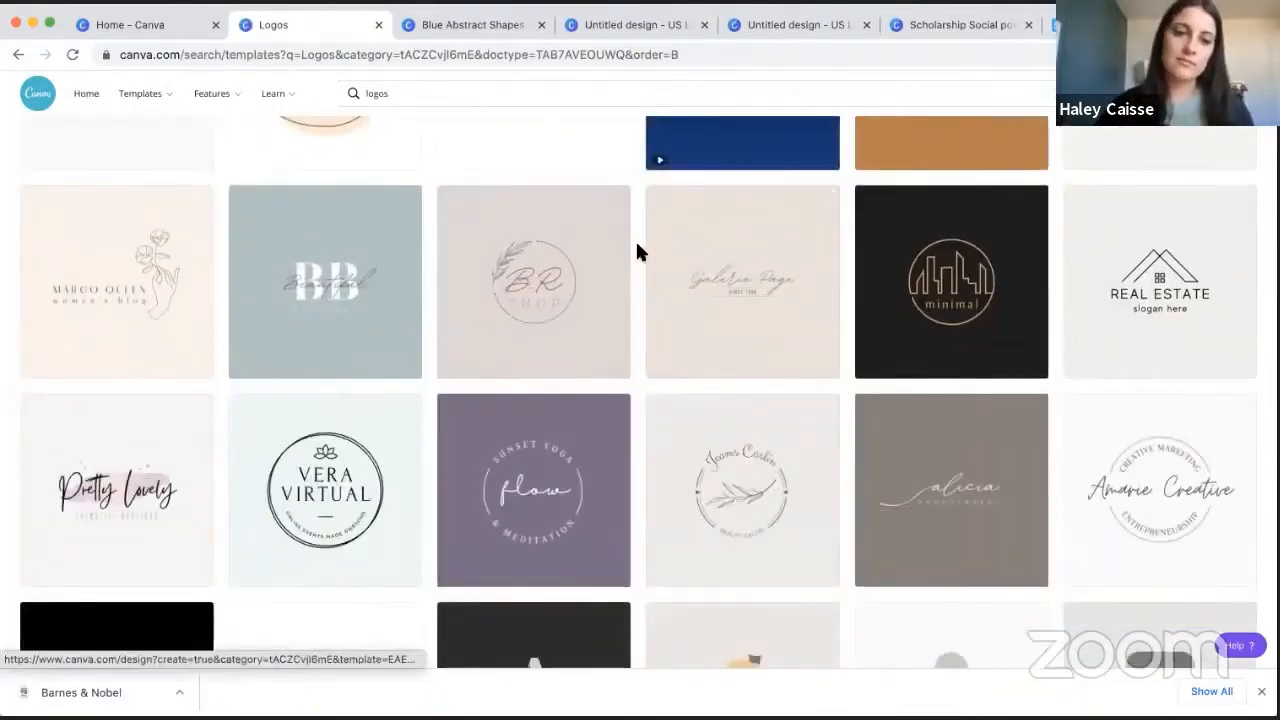
scroll(637, 244, down, 4)
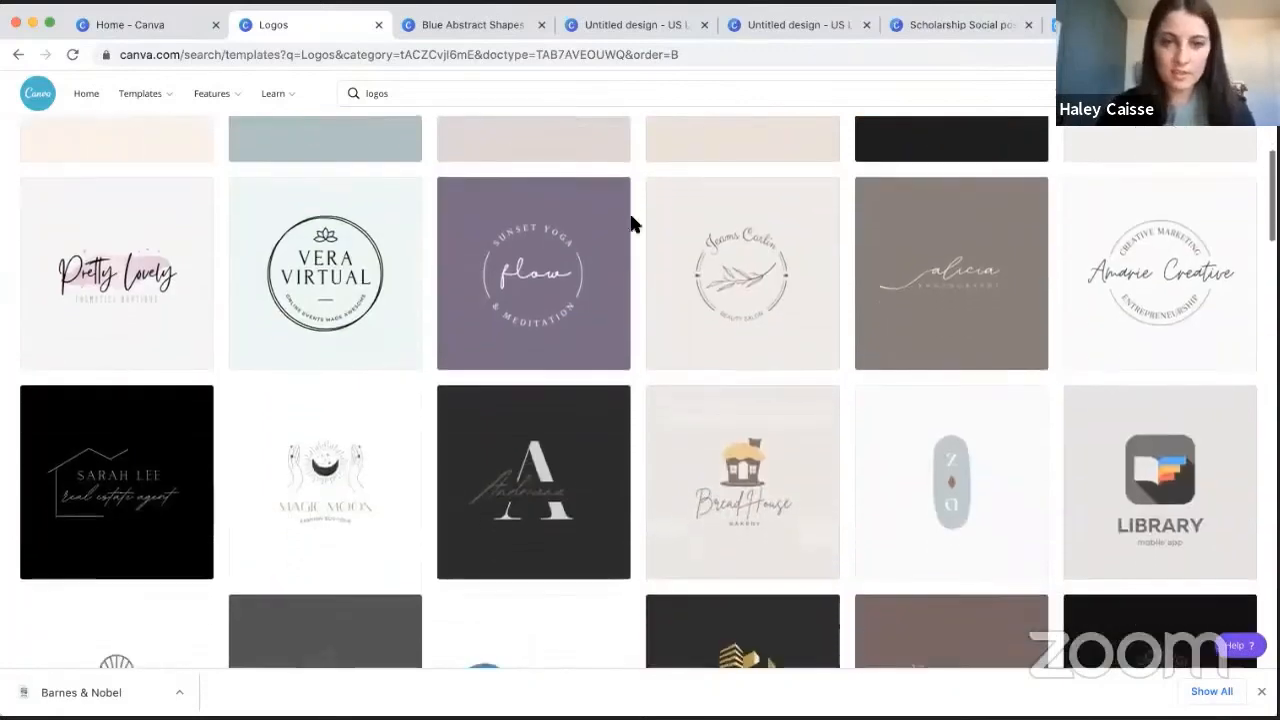
scroll(630, 212, down, 2)
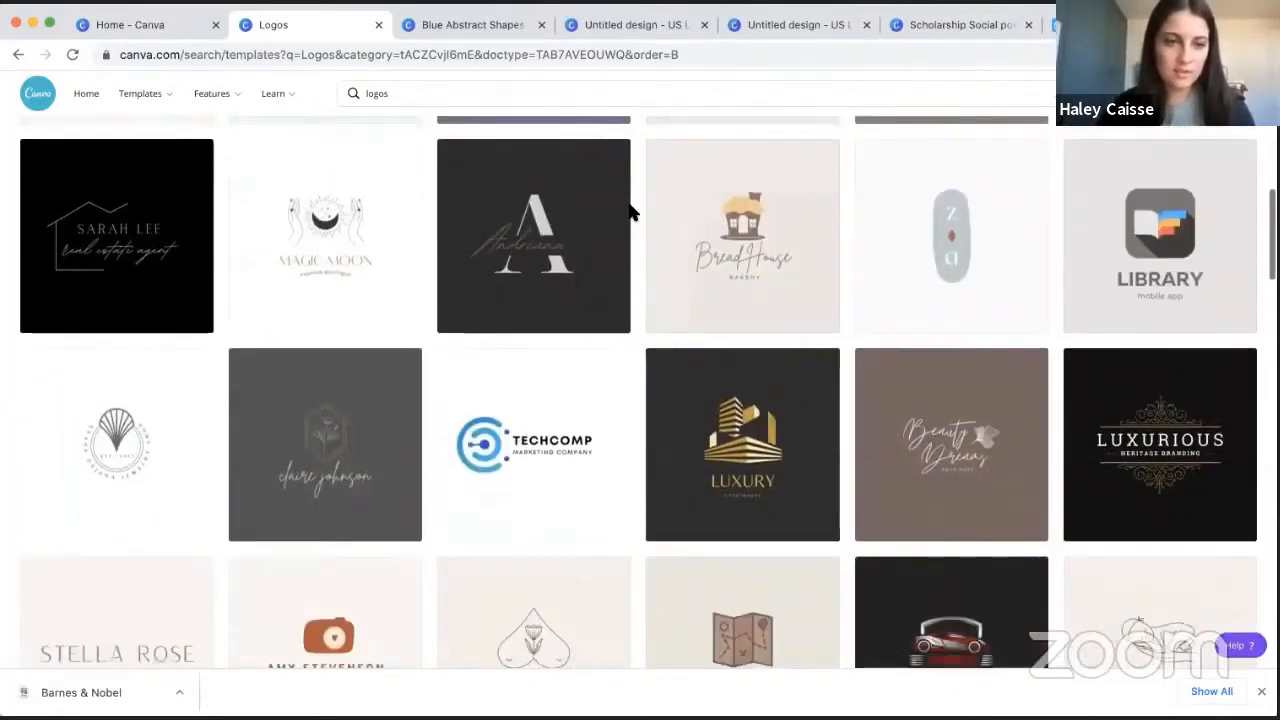
scroll(630, 212, down, 3)
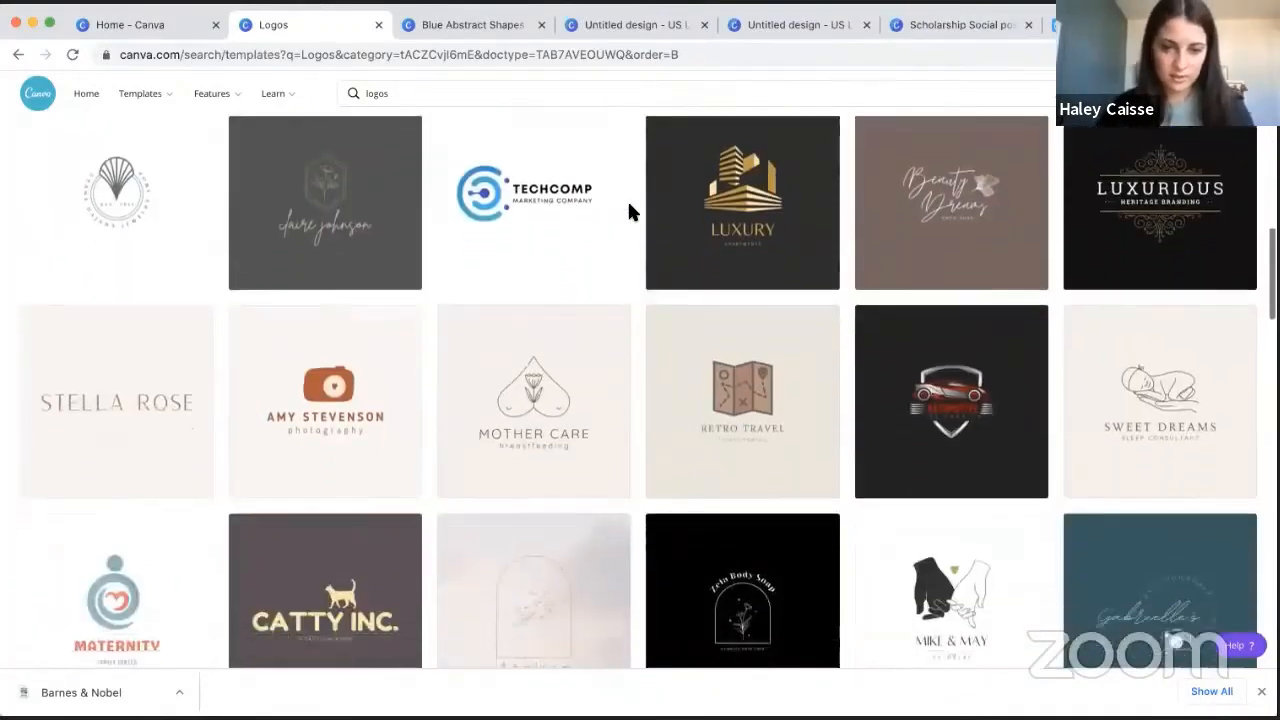
scroll(630, 212, down, 4)
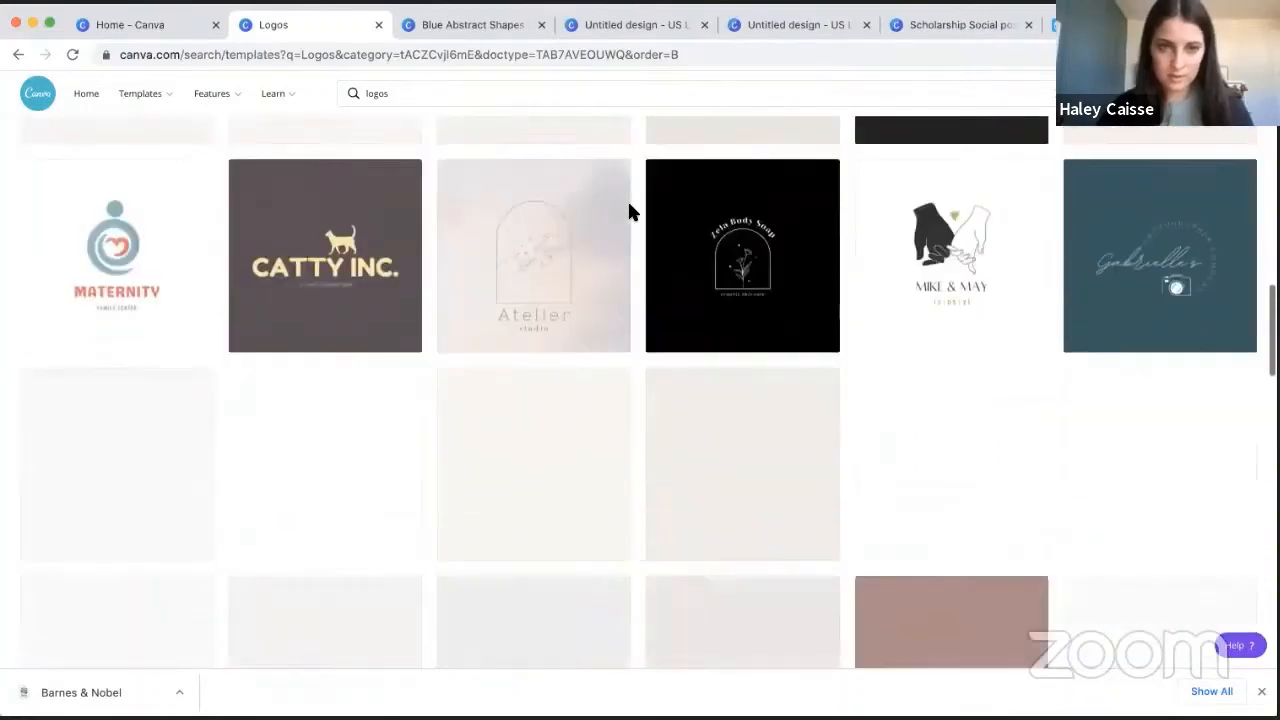
scroll(630, 212, up, 10)
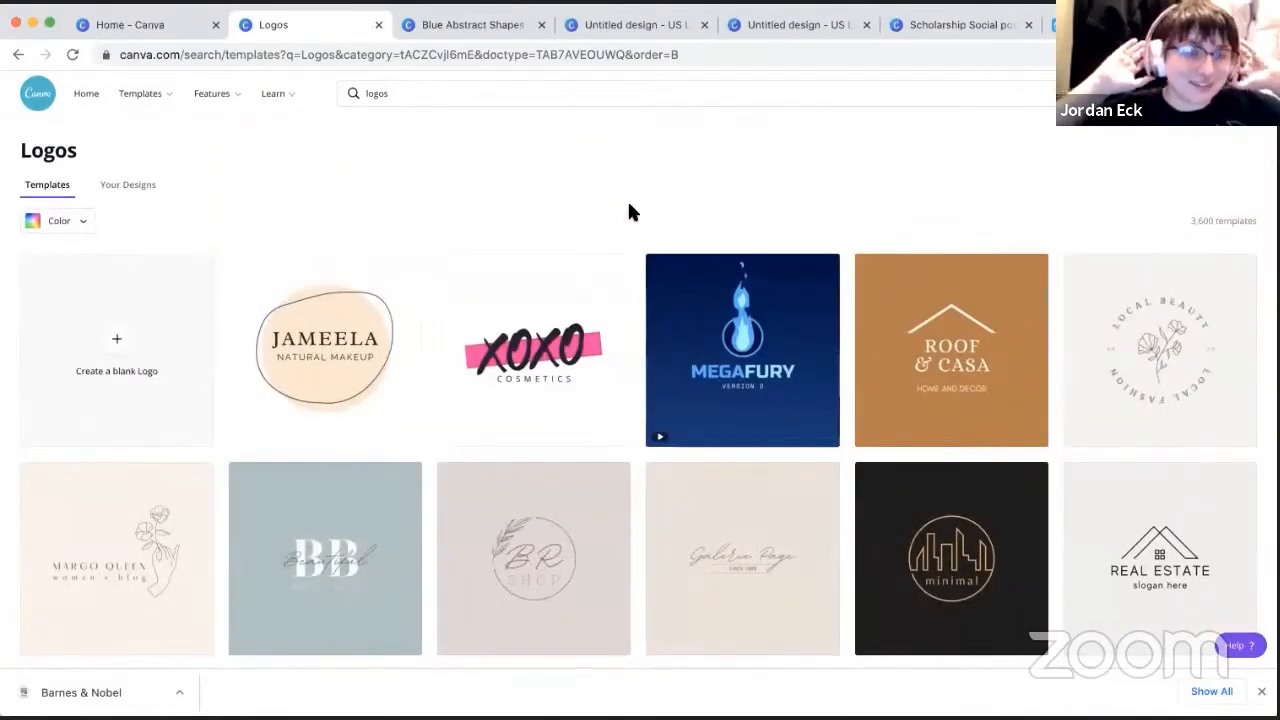
- Return to the home page and open the Happy Easter Day! template from the Instagram Posts category
click(82, 92)
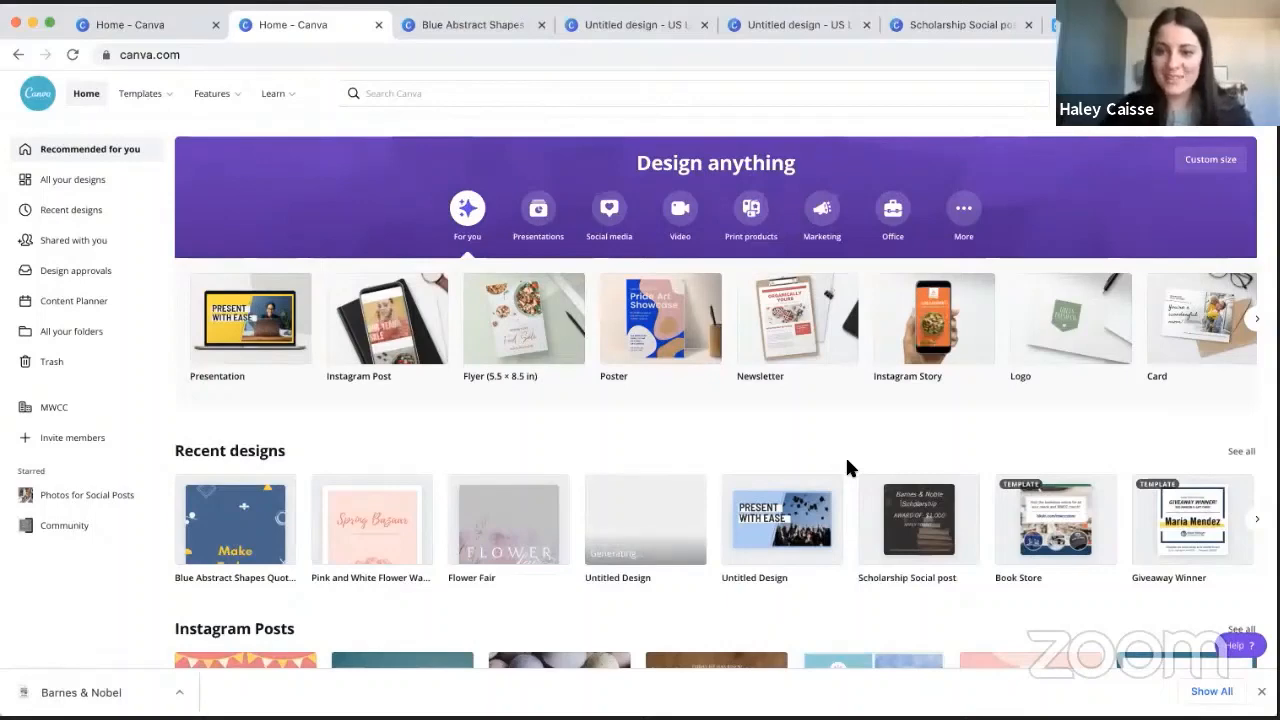
scroll(846, 461, down, 3)
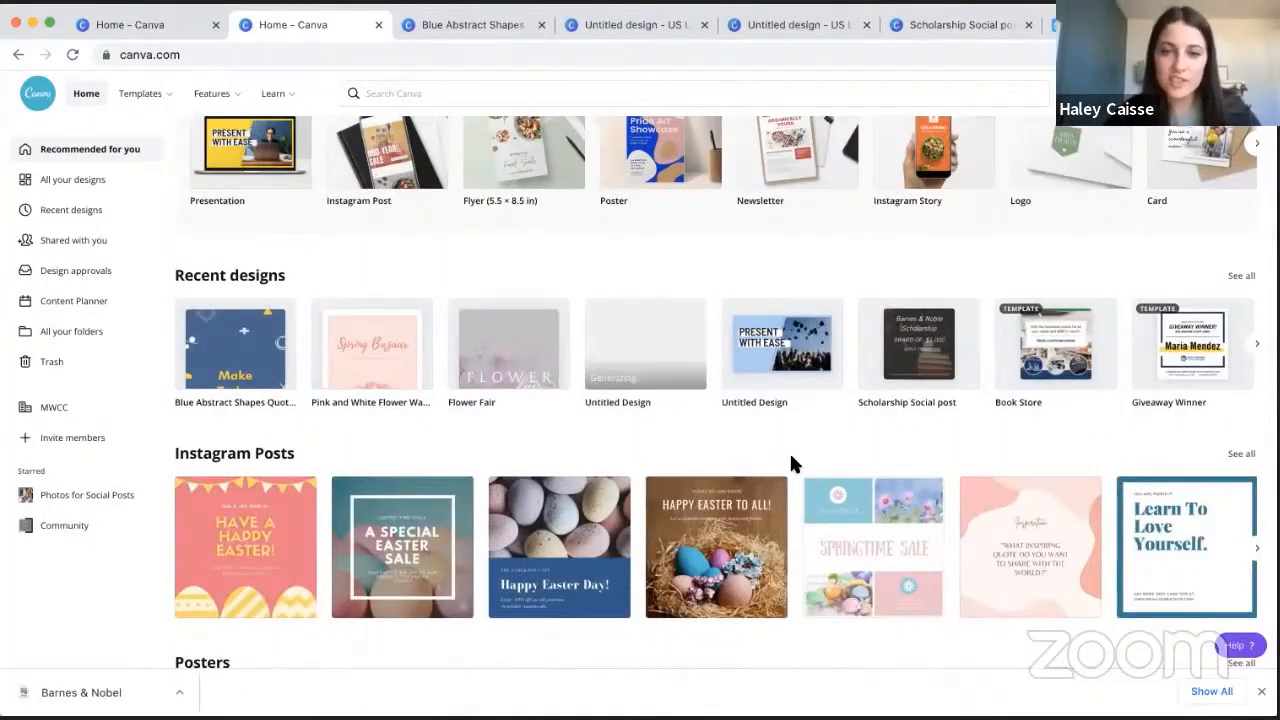
scroll(790, 458, down, 1)
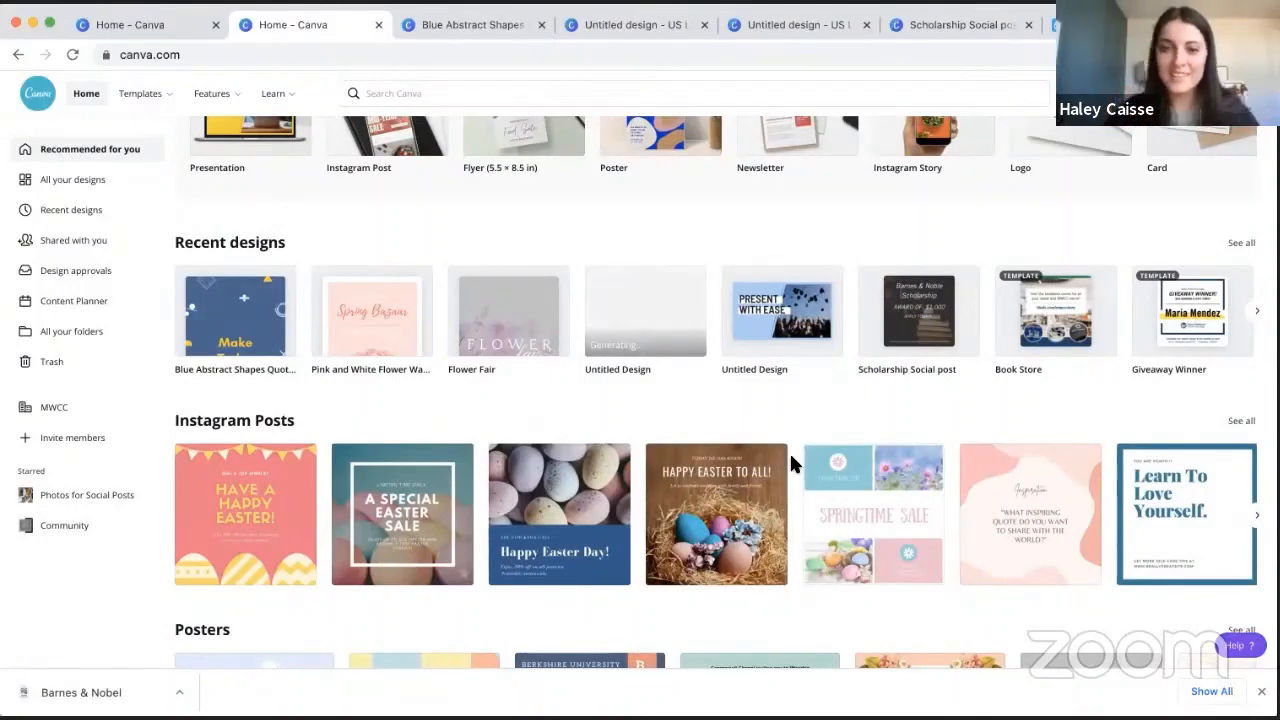
scroll(789, 451, down, 1)
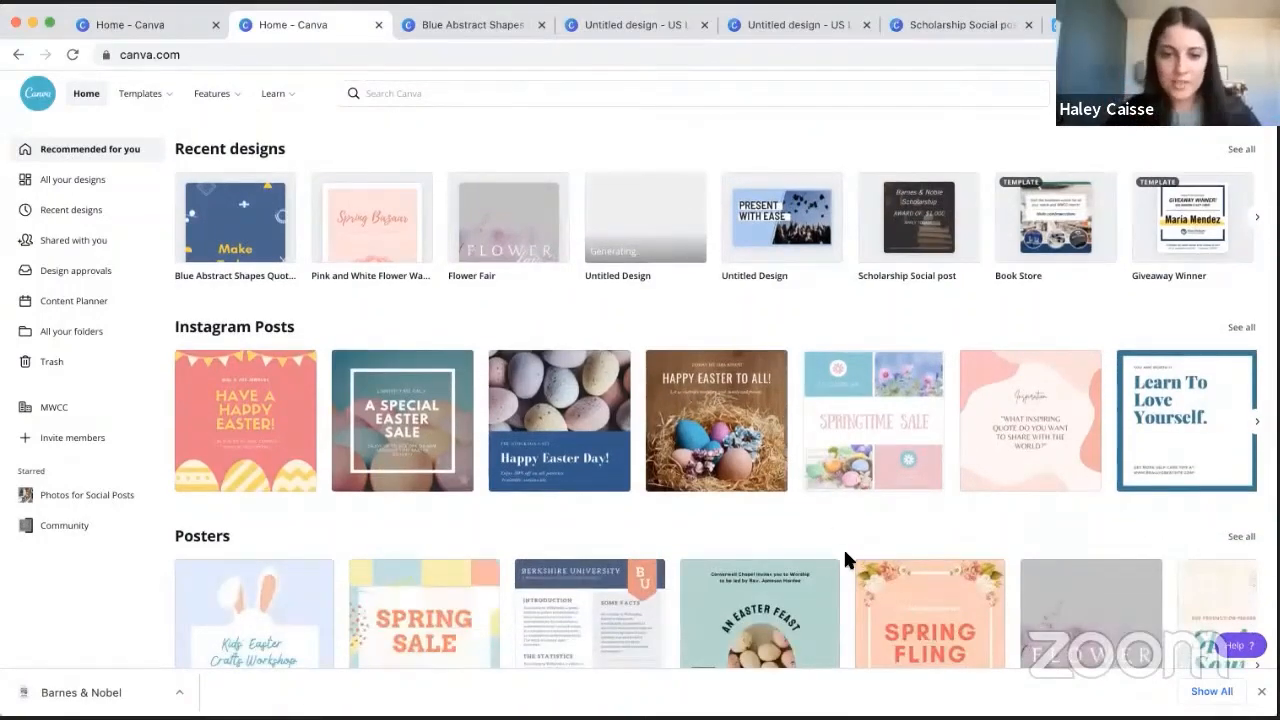
scroll(845, 553, down, 1)
click(554, 362)
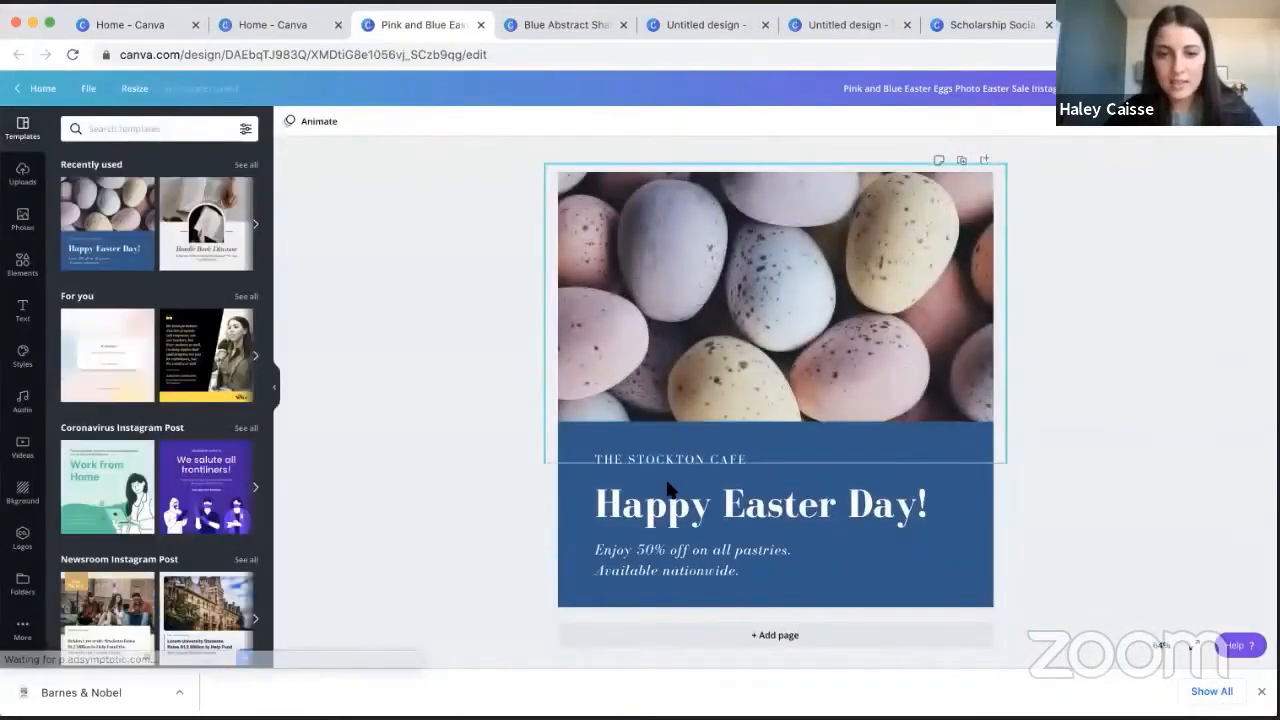
- Select the Happy Easter Day! heading and view its available text effects and text animations without applying any
click(668, 488)
click(703, 121)
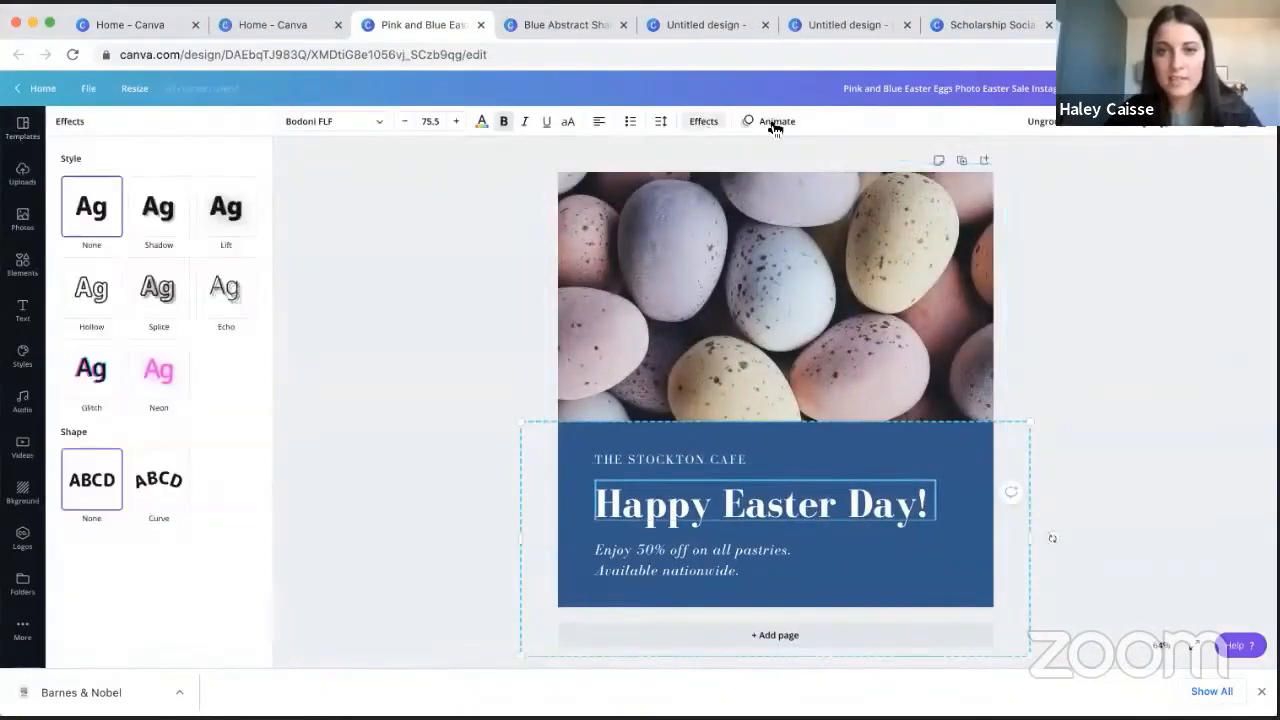
click(772, 124)
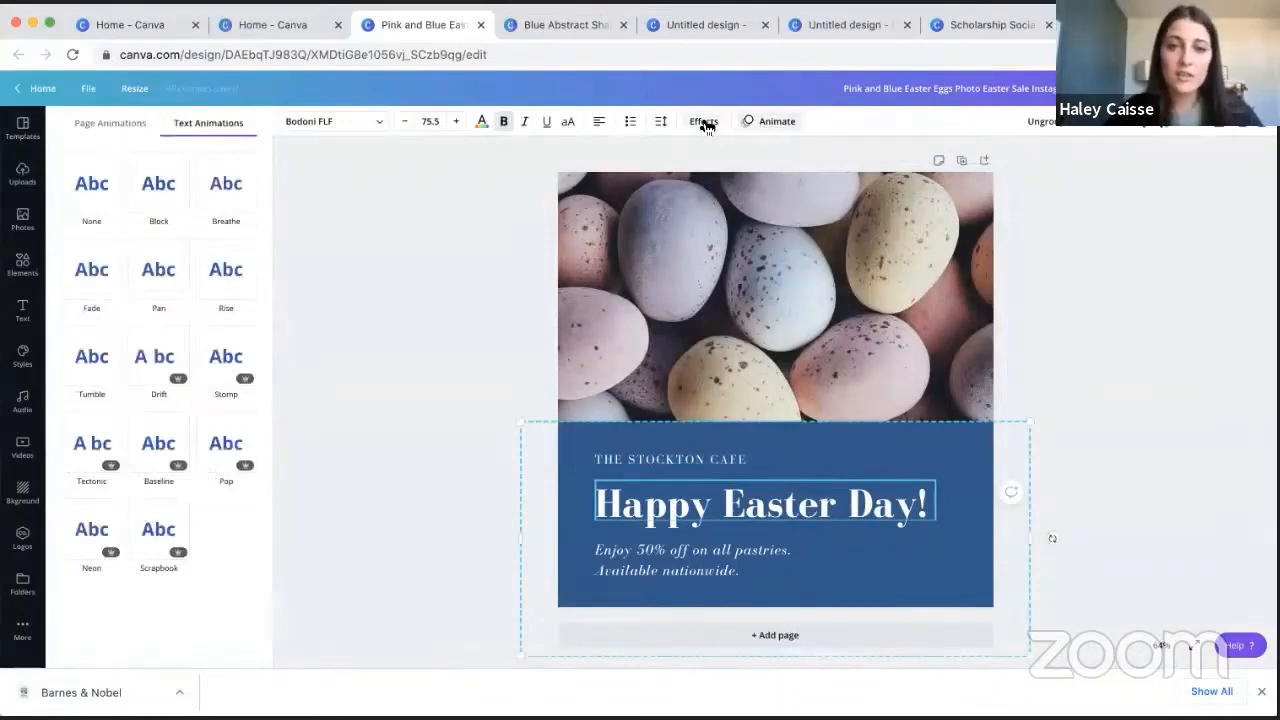
click(375, 329)
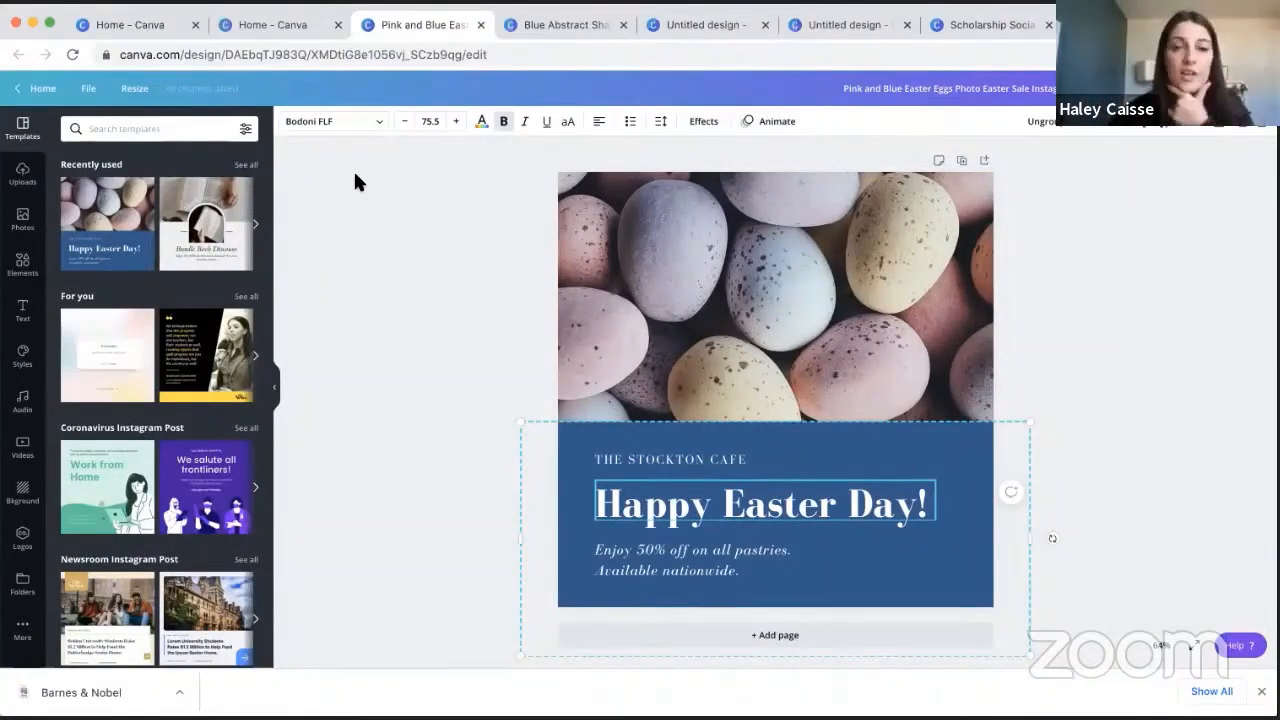
click(703, 121)
click(22, 128)
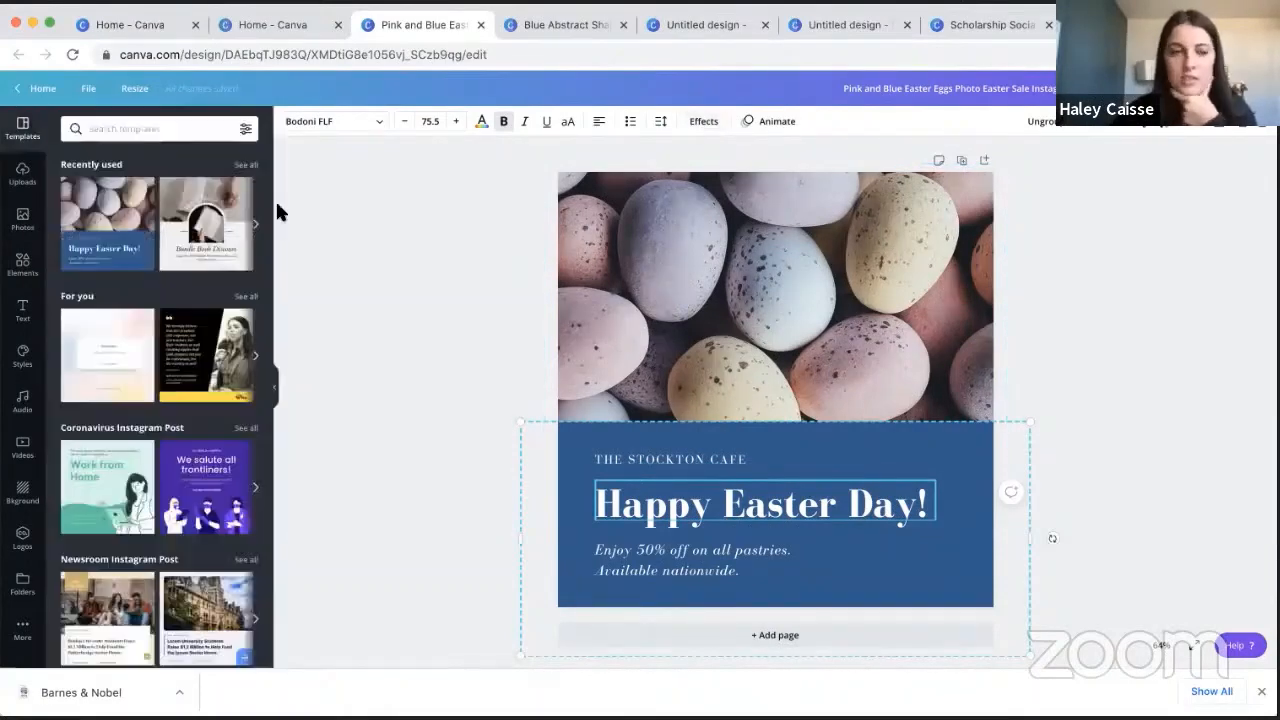
- Replace the Easter design with the pastel Reminder template from the For you suggestions and browse further Instagram post templates
click(92, 332)
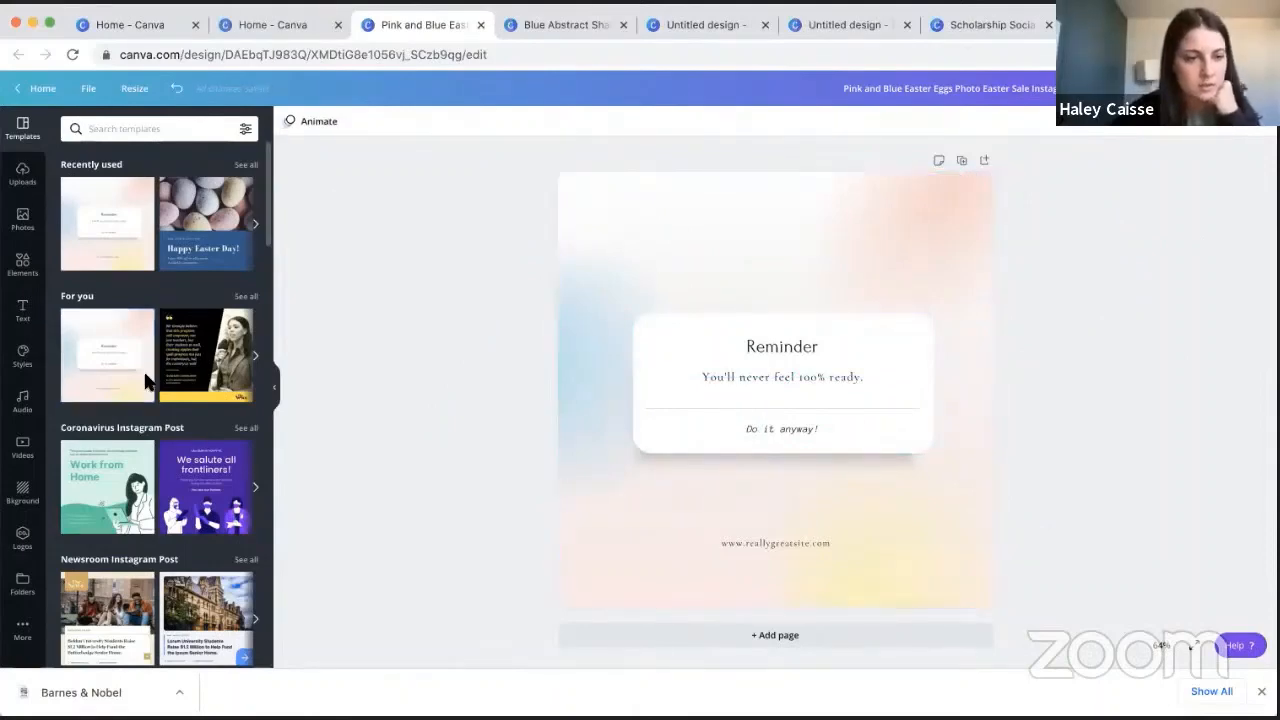
scroll(150, 390, down, 3)
scroll(130, 410, down, 1)
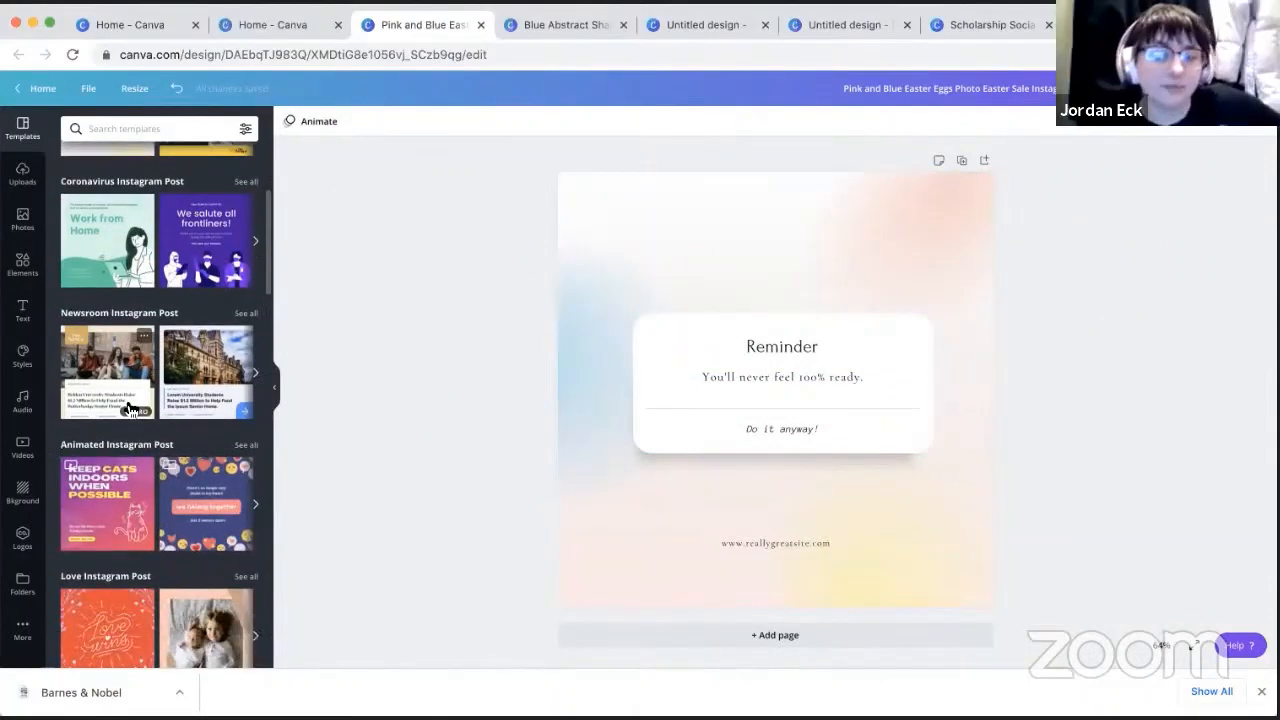
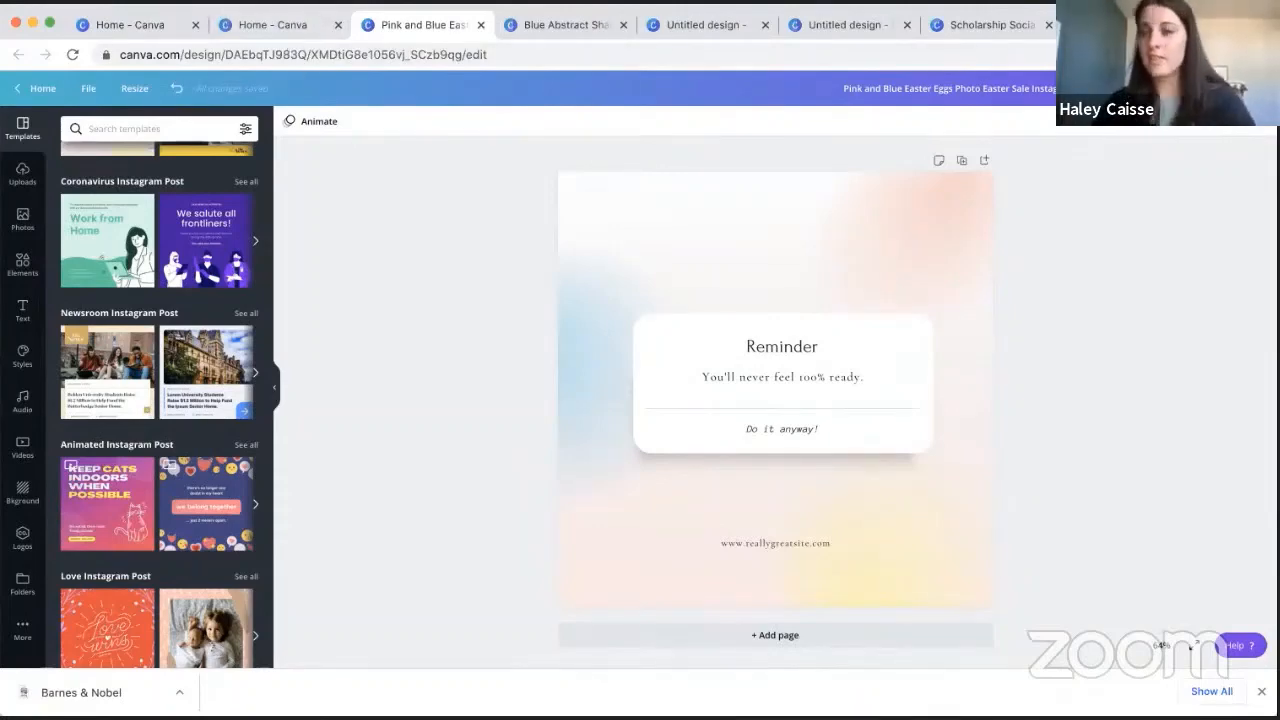
- Return to the Canva home page, browse its design sections, and view the custom size options without creating a design
click(271, 24)
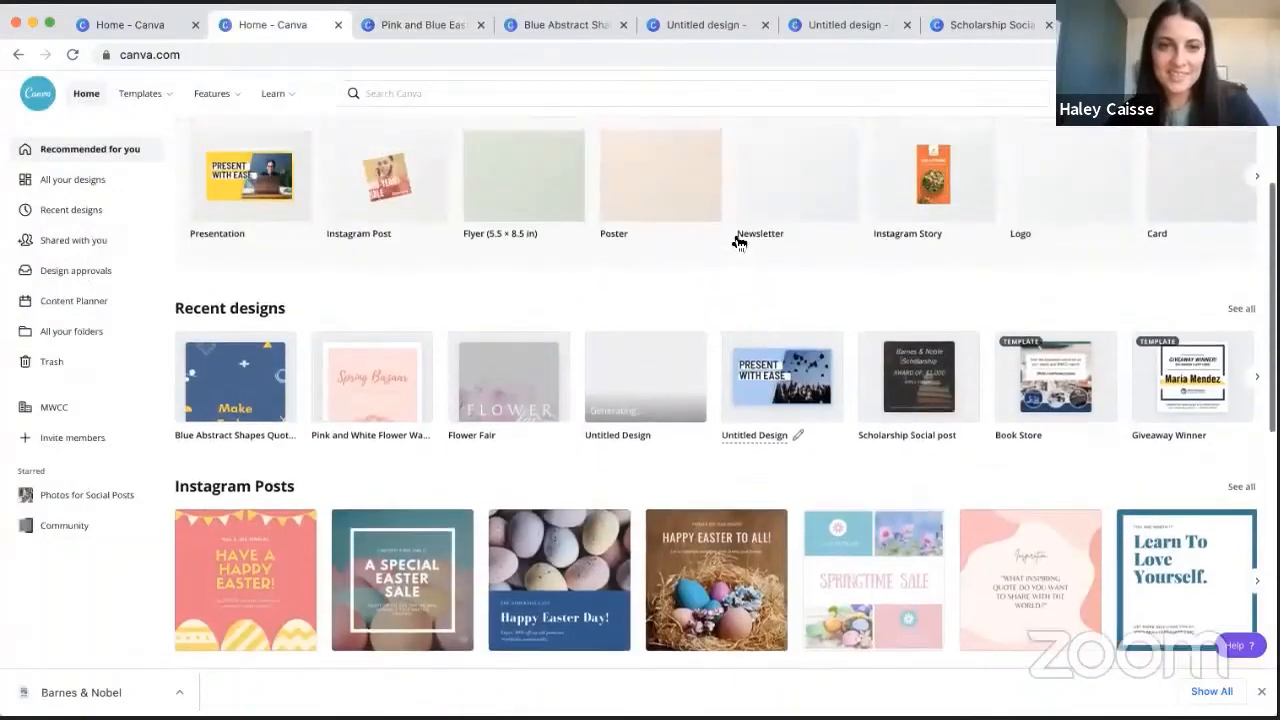
scroll(537, 460, down, 2)
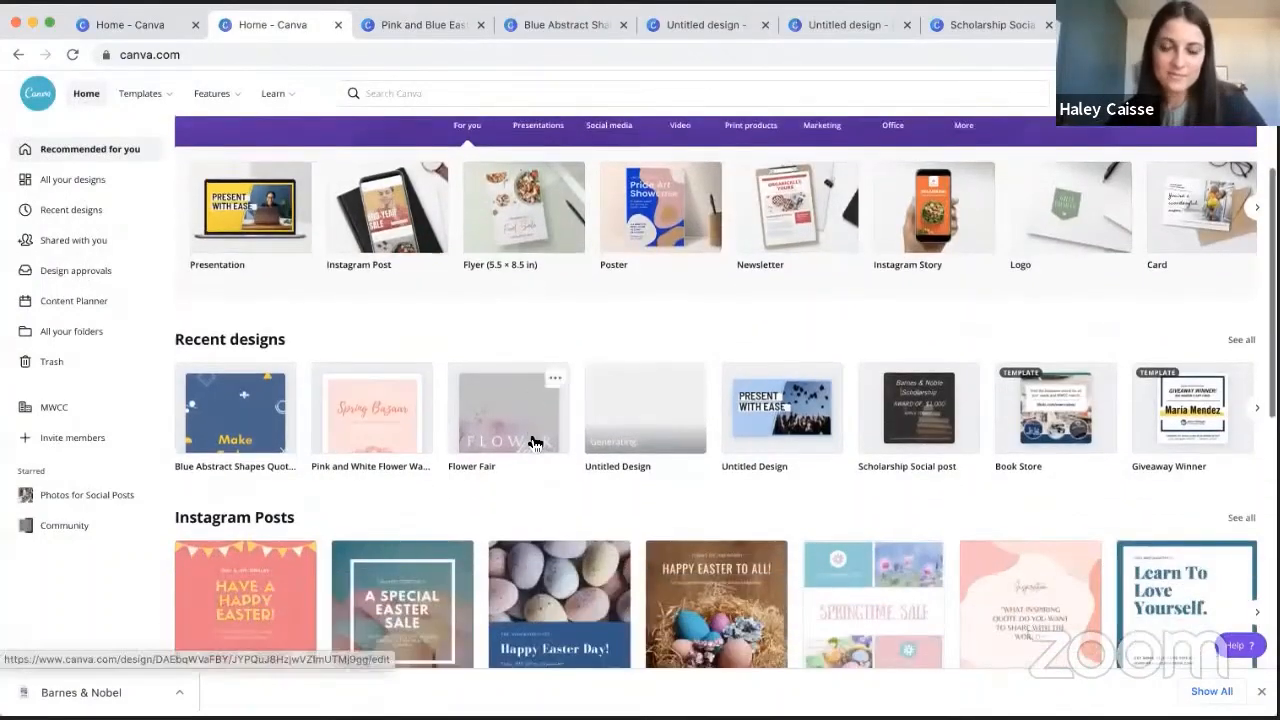
scroll(537, 443, down, 2)
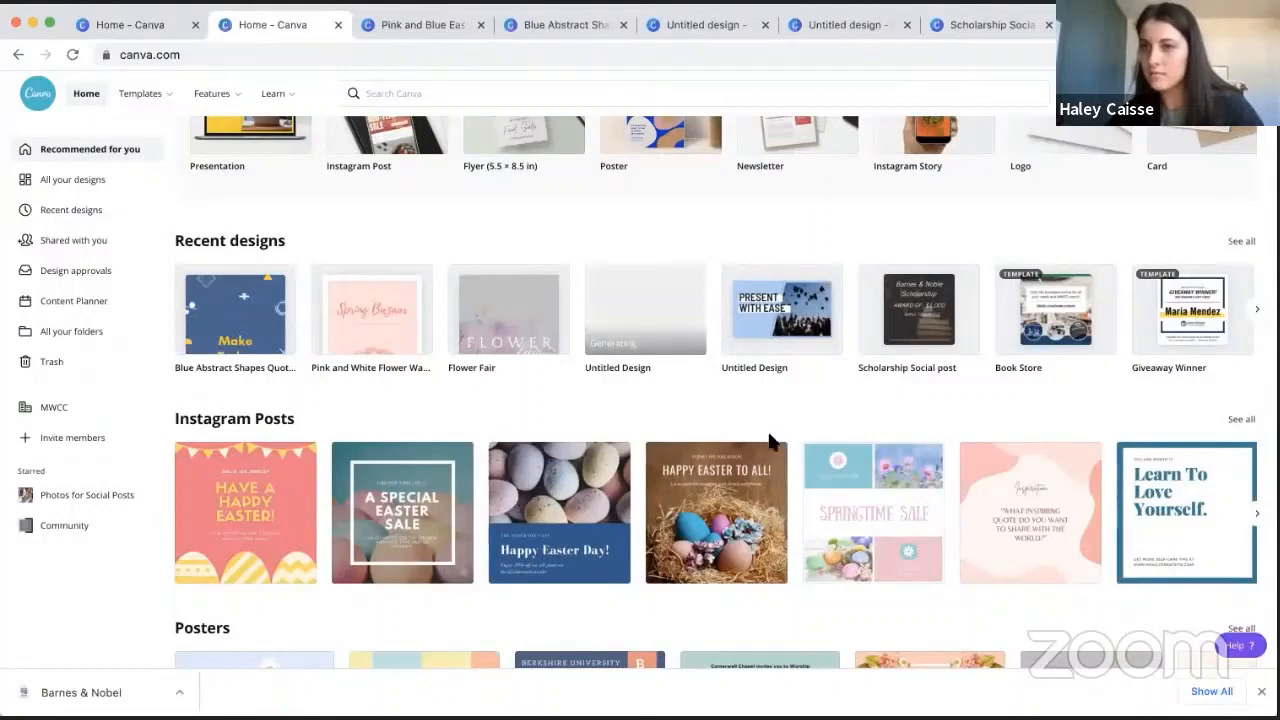
scroll(1105, 235, up, 3)
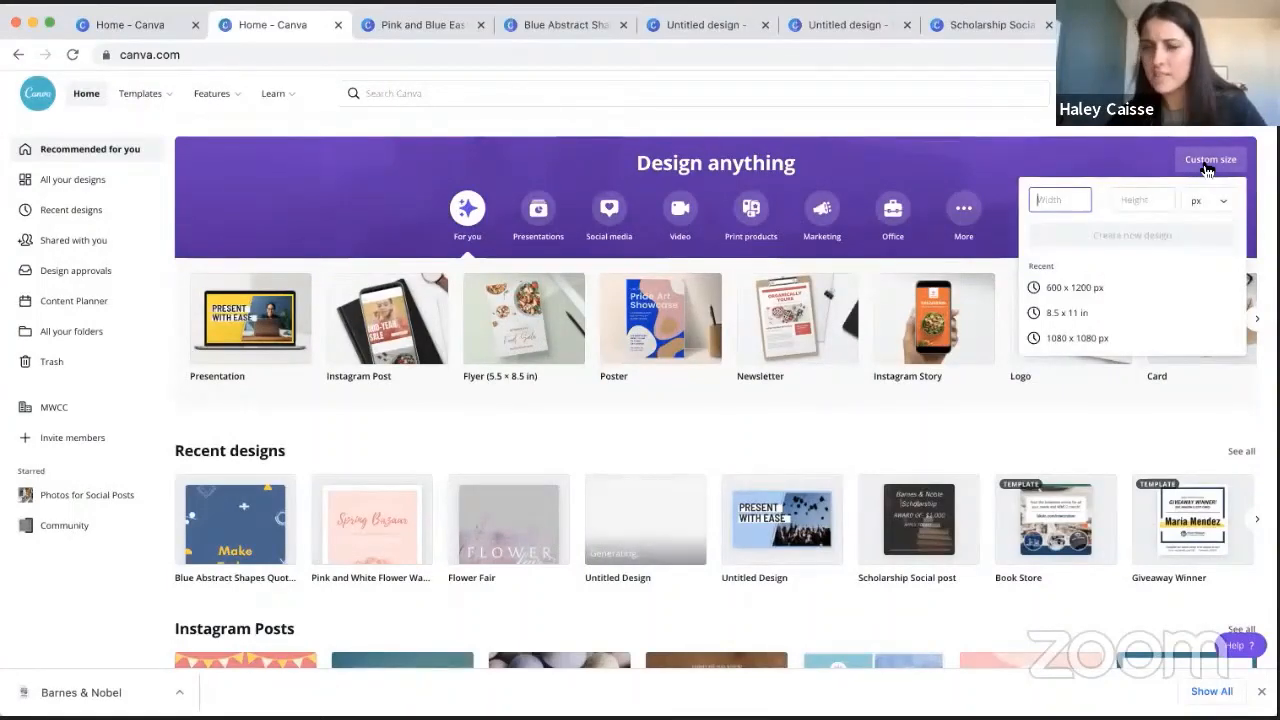
click(1030, 137)
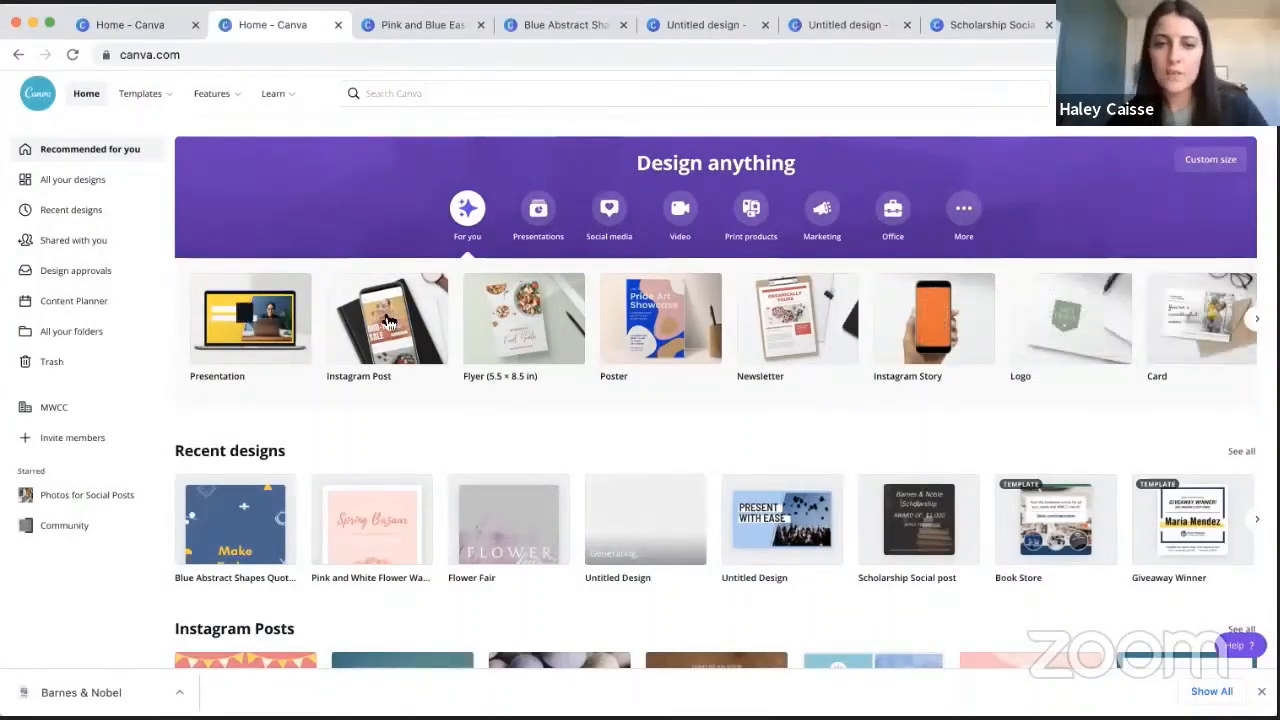
- Search Canva's templates for "dog" and browse through the matching designs
click(554, 91)
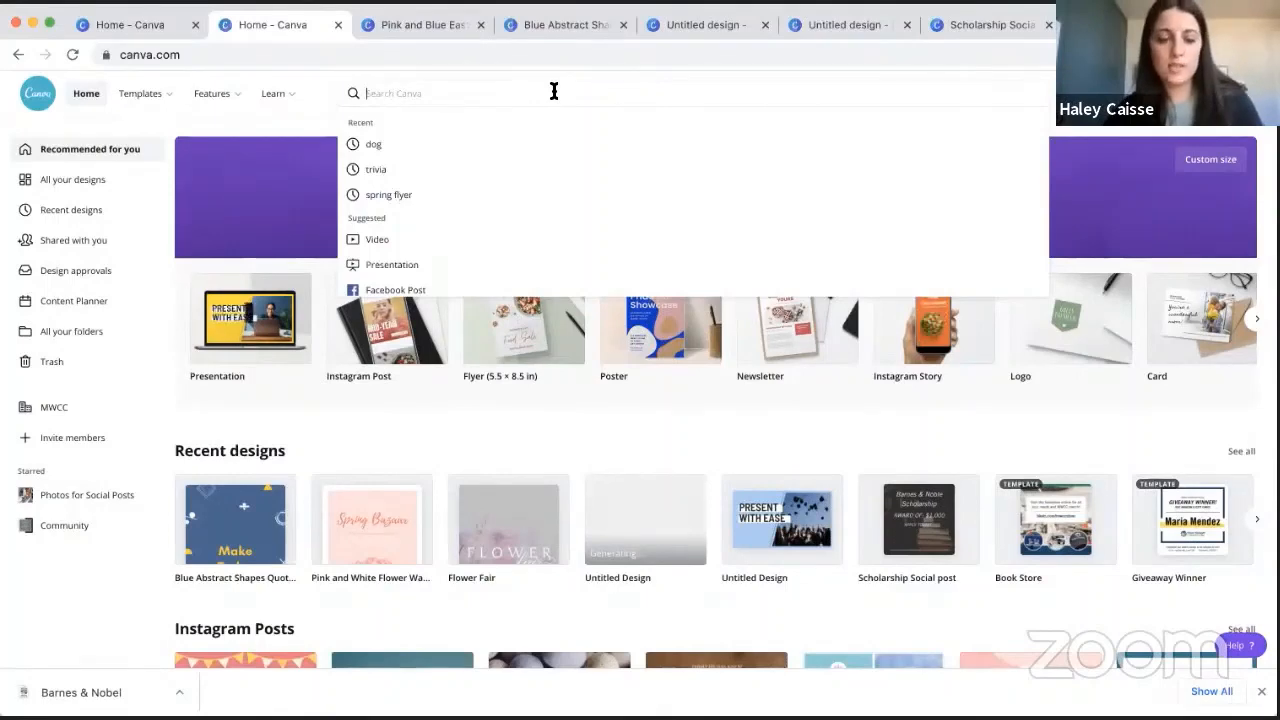
text(dog)
key(Return)
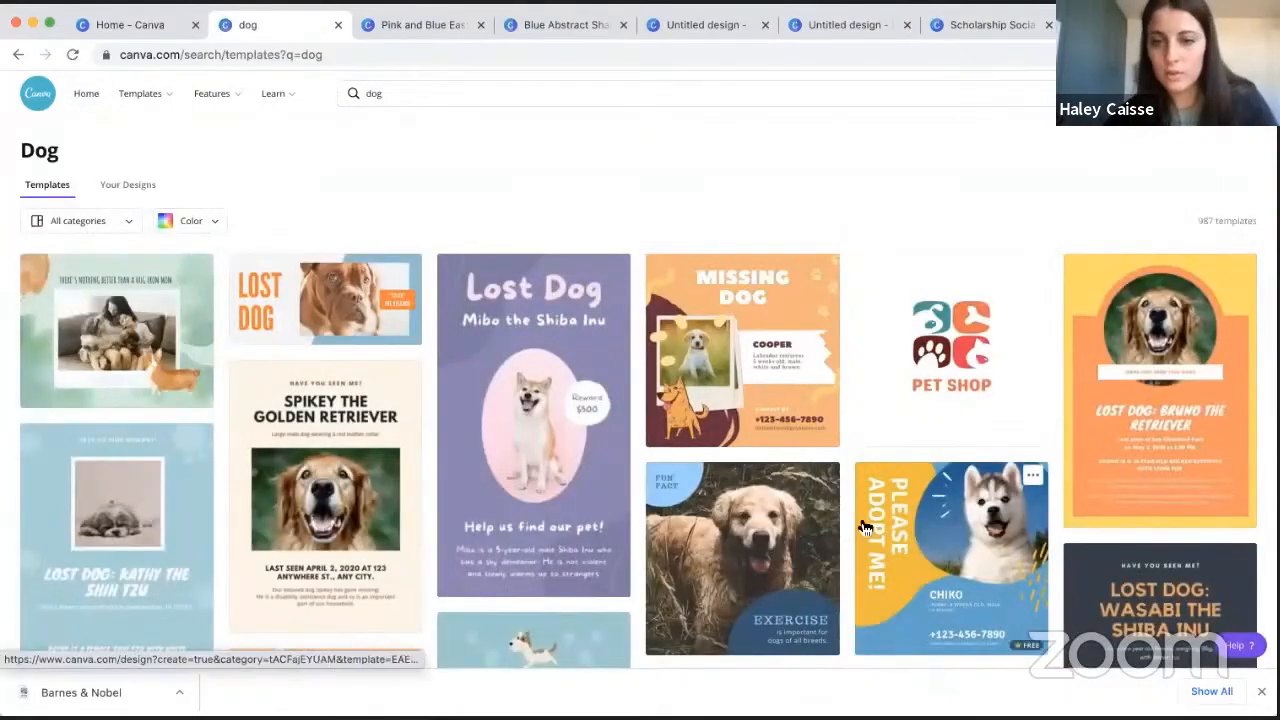
scroll(865, 528, down, 2)
scroll(865, 528, down, 4)
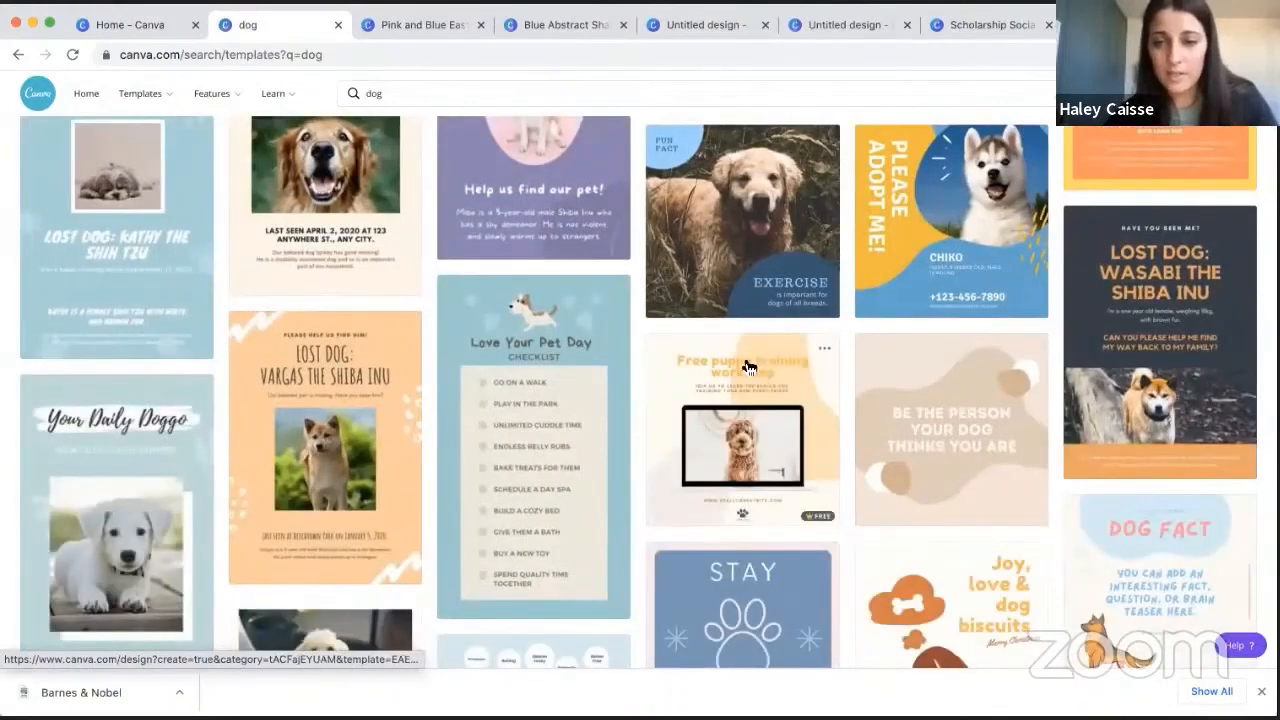
scroll(780, 355, down, 5)
scroll(818, 340, down, 1)
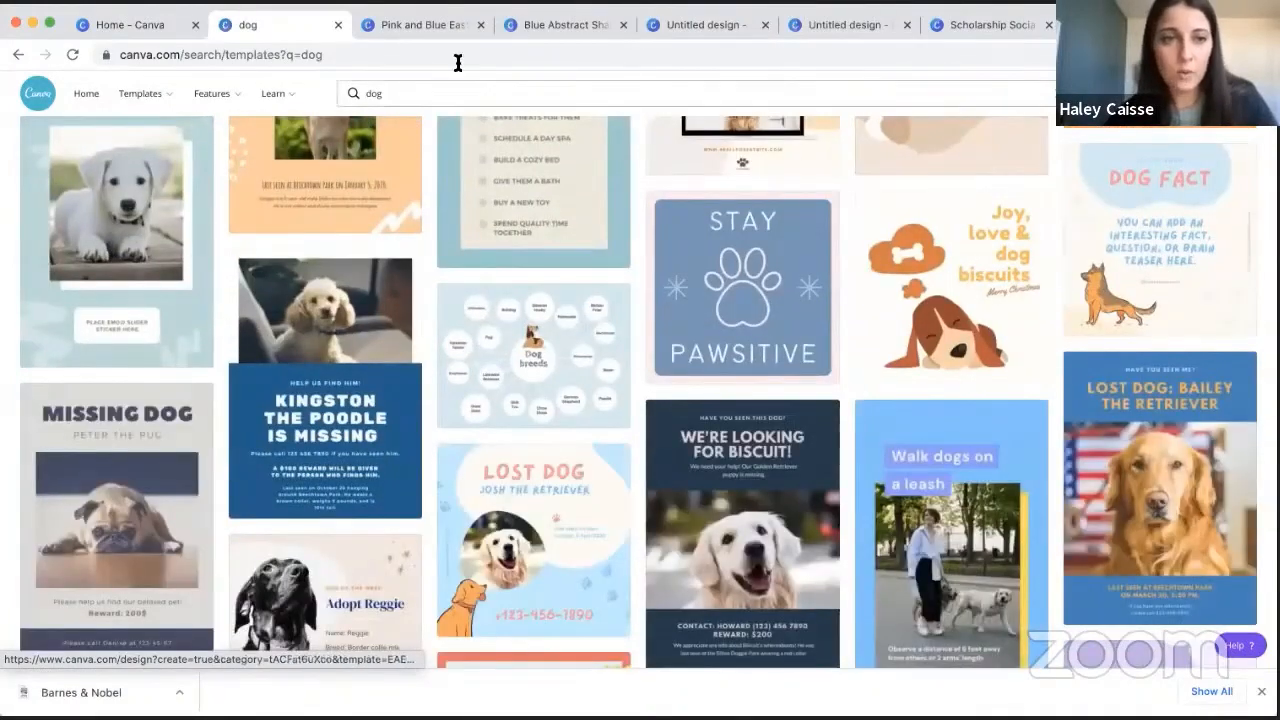
- Enter "instagram" as the template search term and look through the suggested Instagram design types without choosing one
click(436, 96)
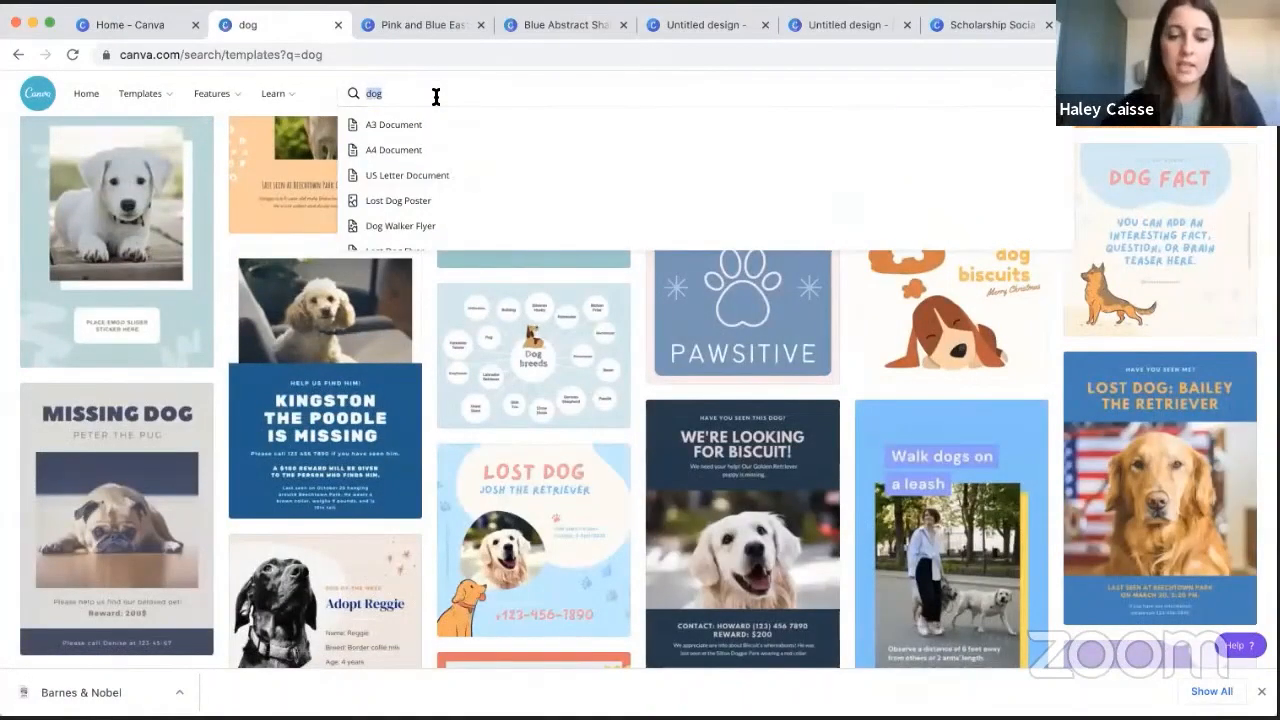
text(inst)
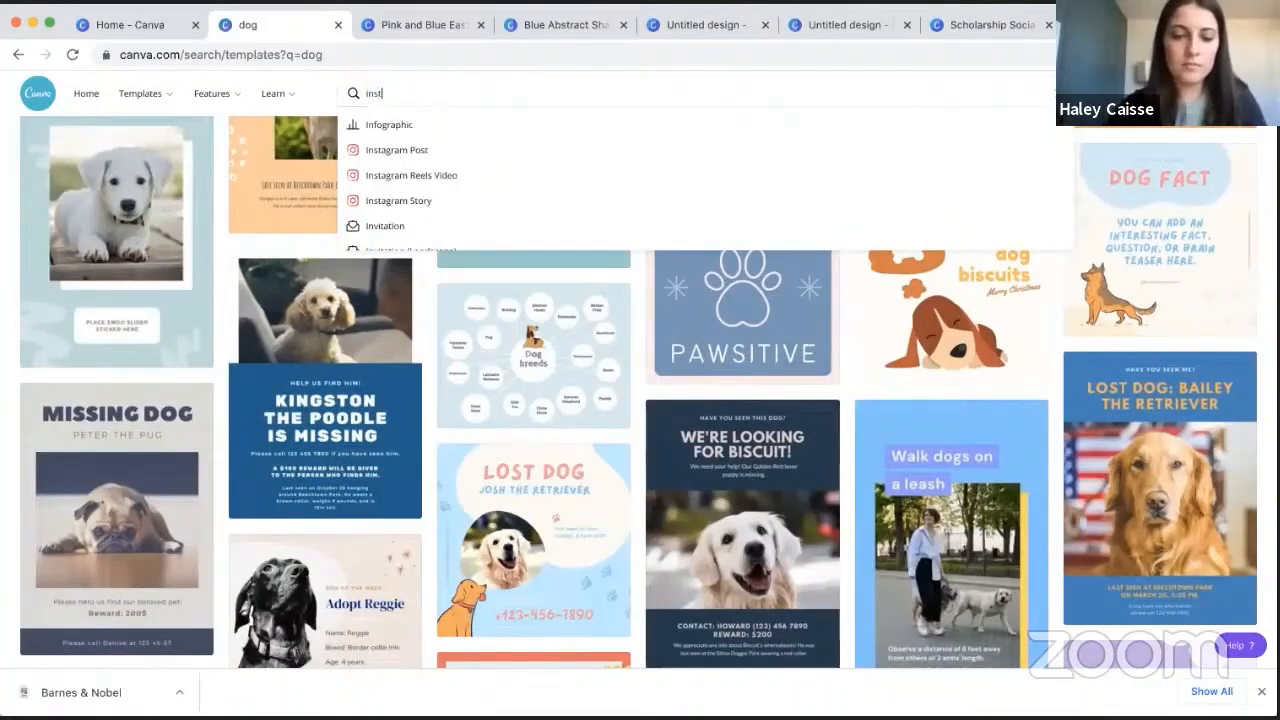
text(agram)
scroll(483, 166, down, 1)
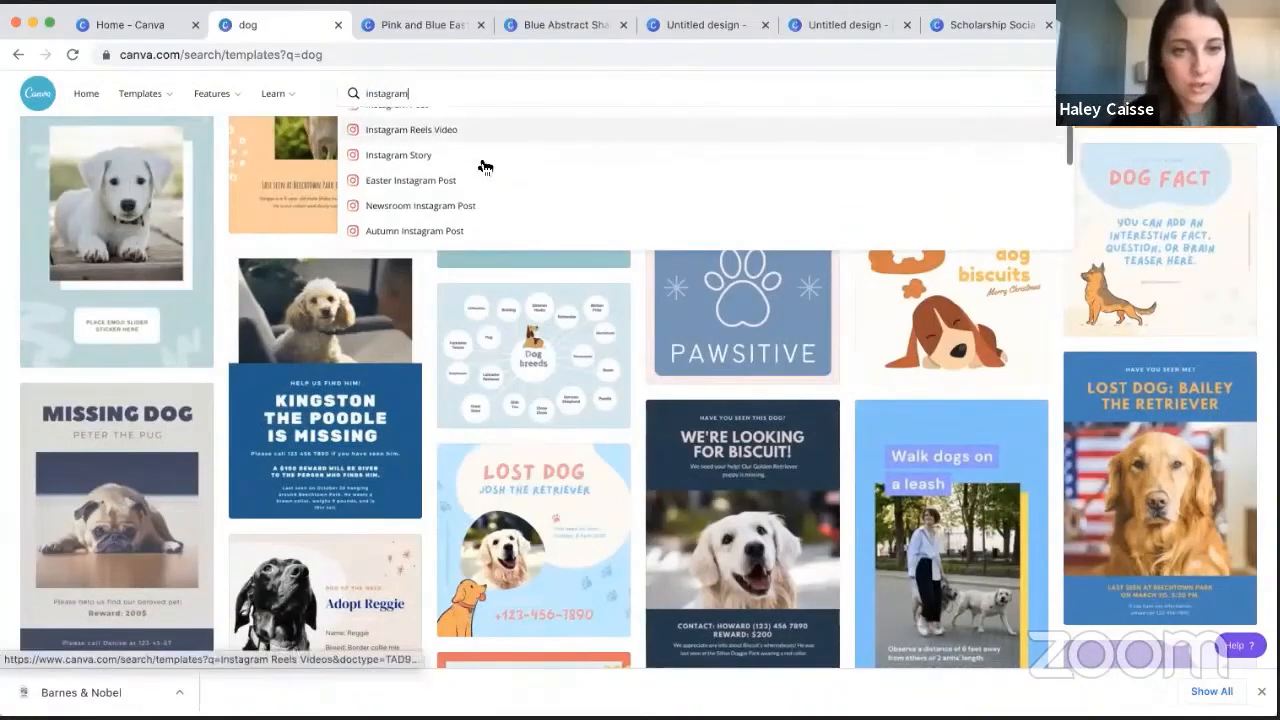
scroll(483, 166, down, 3)
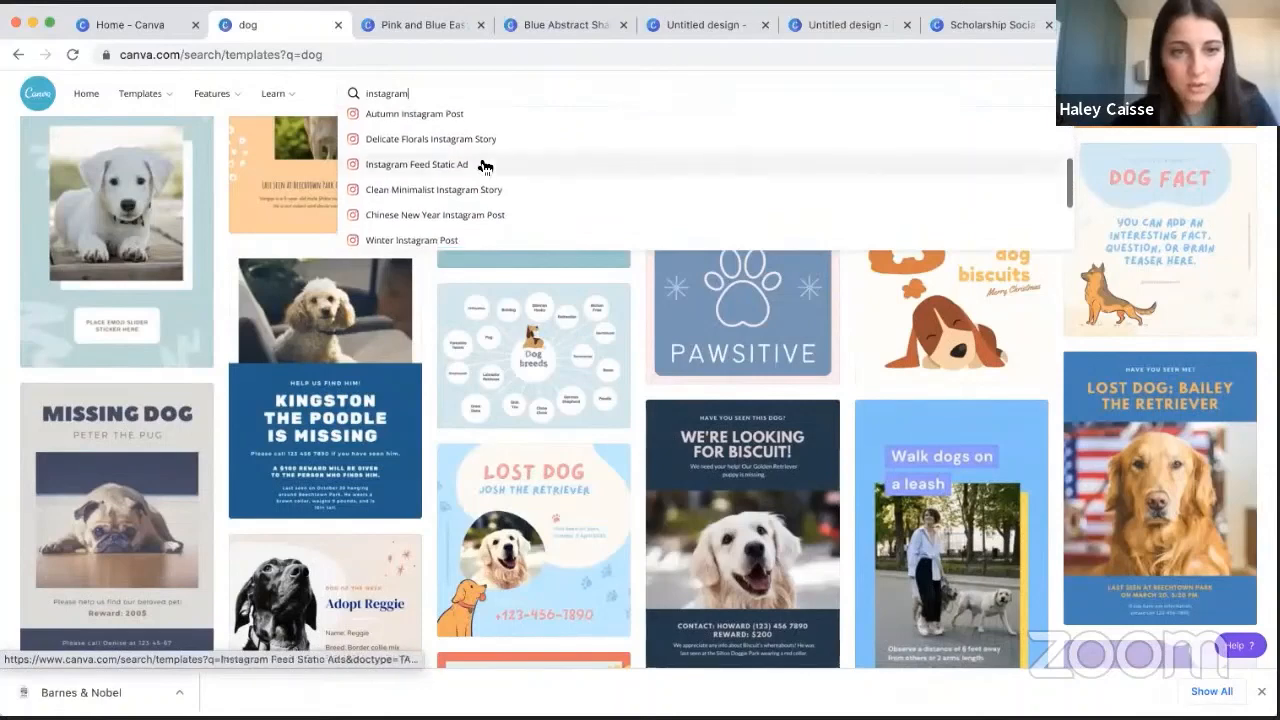
scroll(483, 166, down, 3)
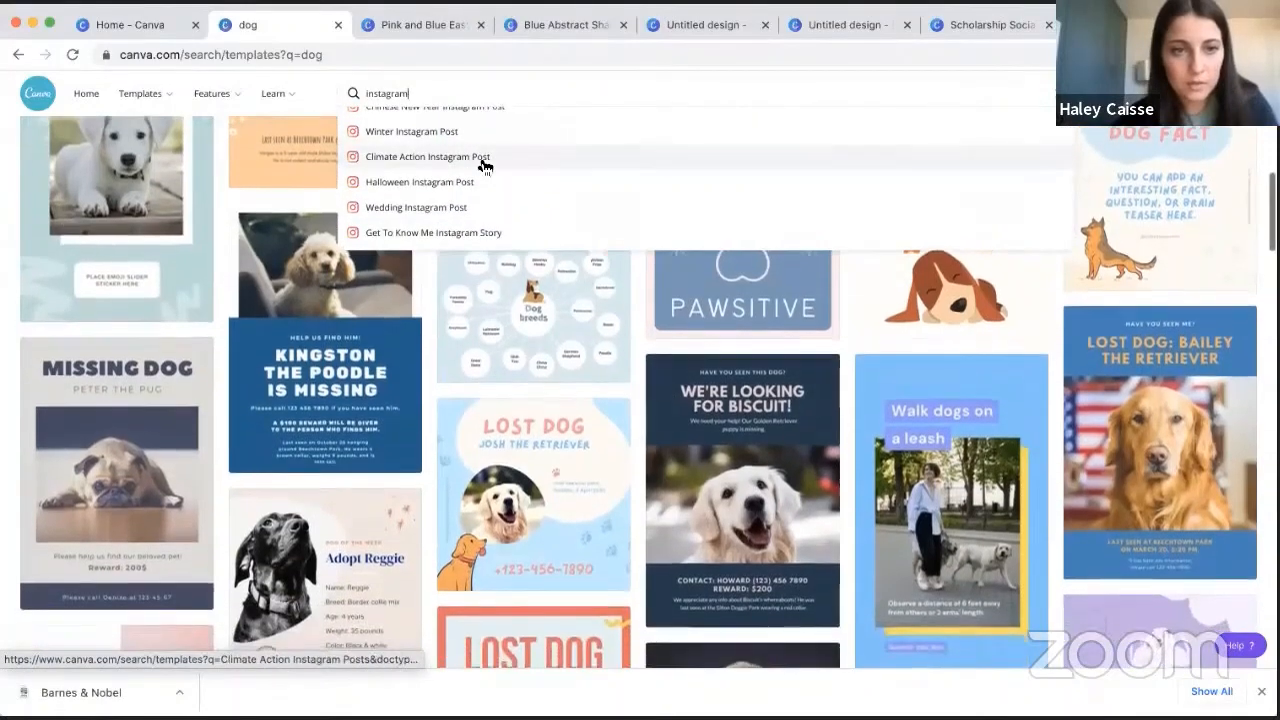
scroll(483, 166, up, 5)
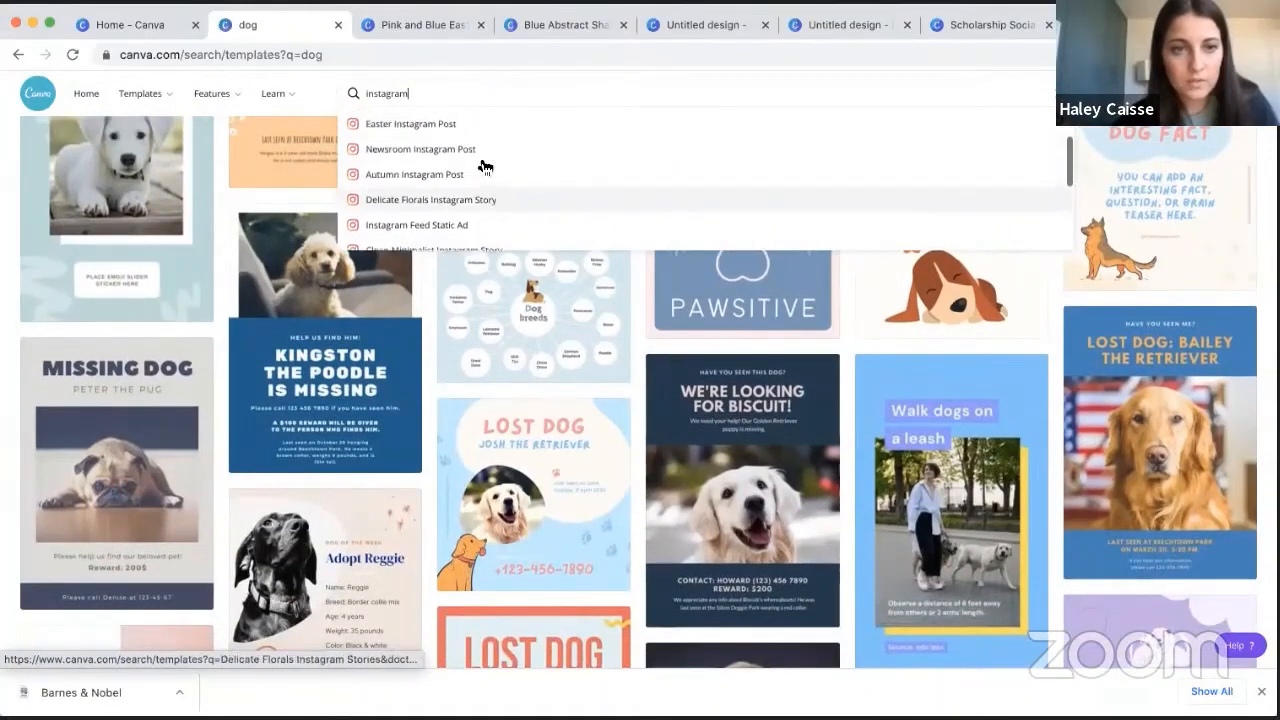
scroll(484, 166, up, 1)
- Shorten the search term to "i" and look through the broader list of suggested design types
key(BackSpace)
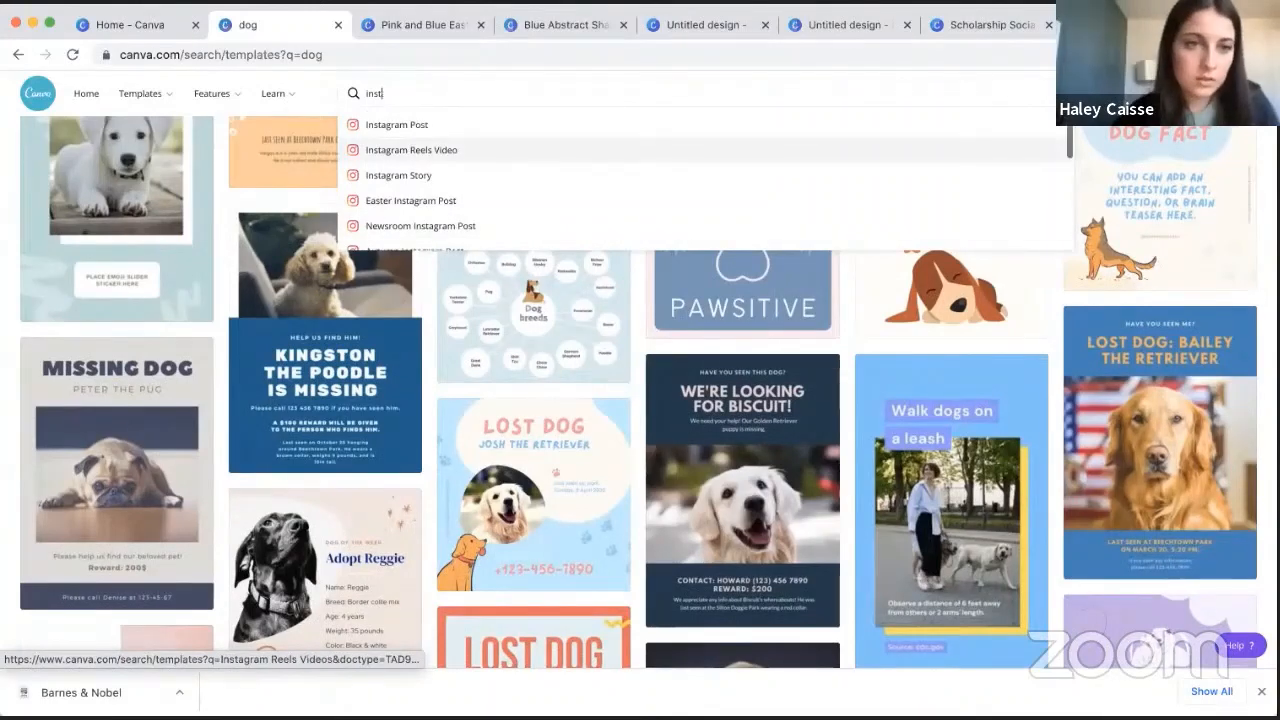
key(BackSpace)
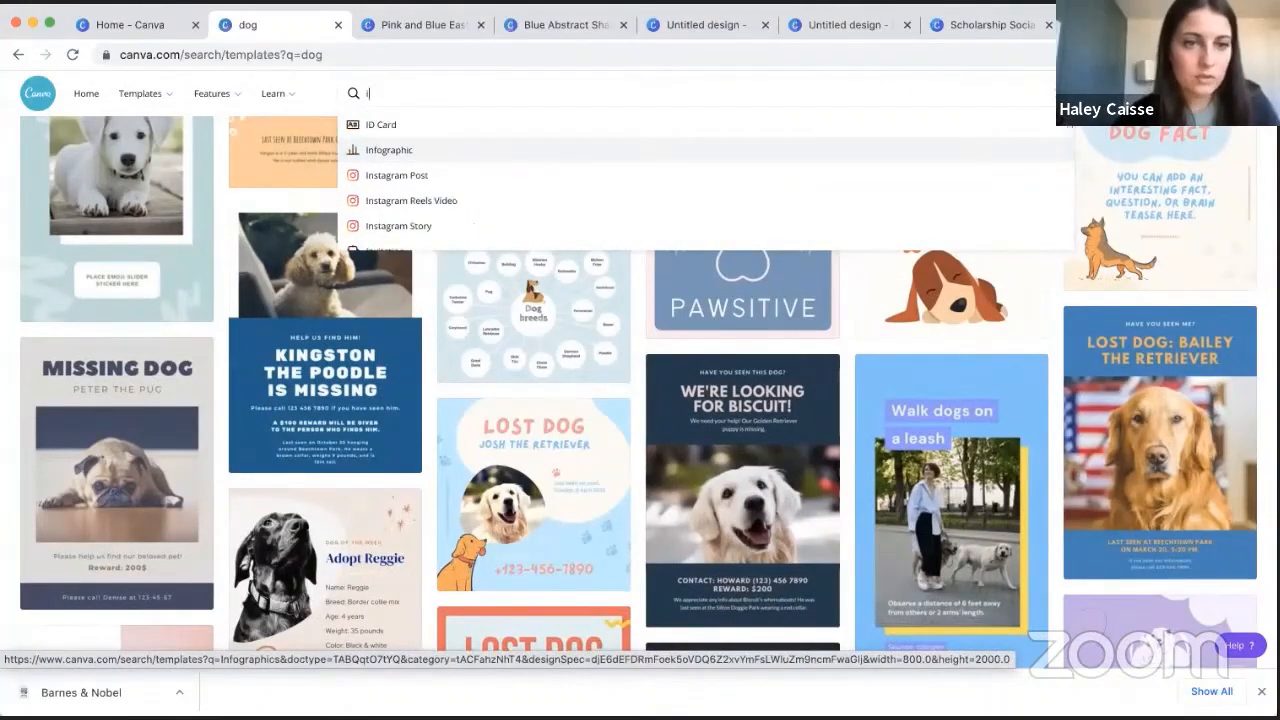
scroll(500, 180, down, 3)
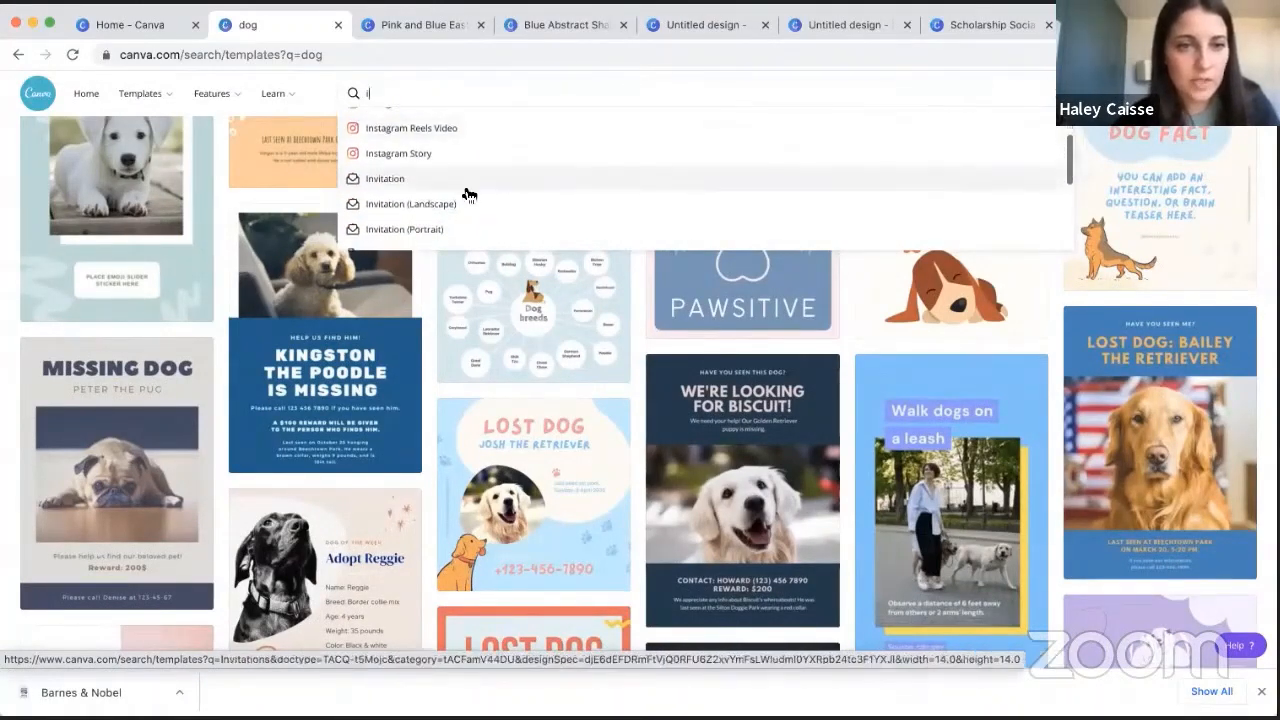
scroll(472, 200, down, 5)
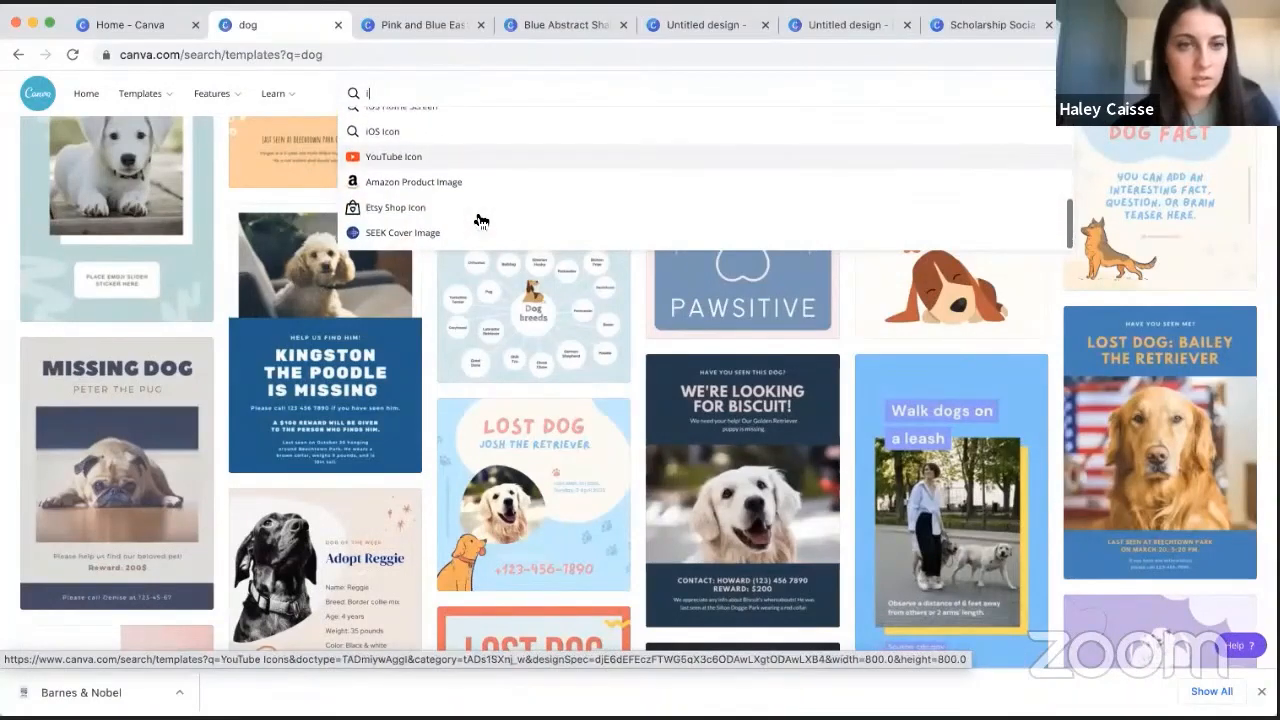
scroll(480, 220, up, 1)
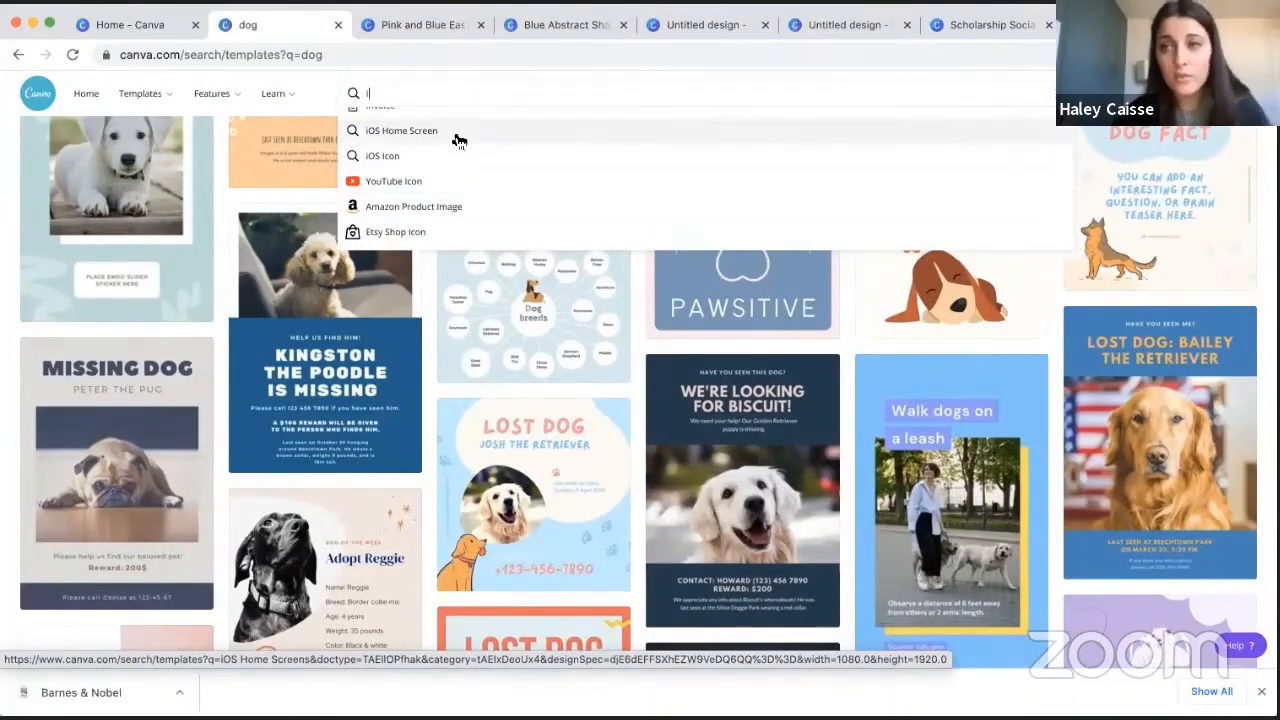
scroll(458, 140, down, 1)
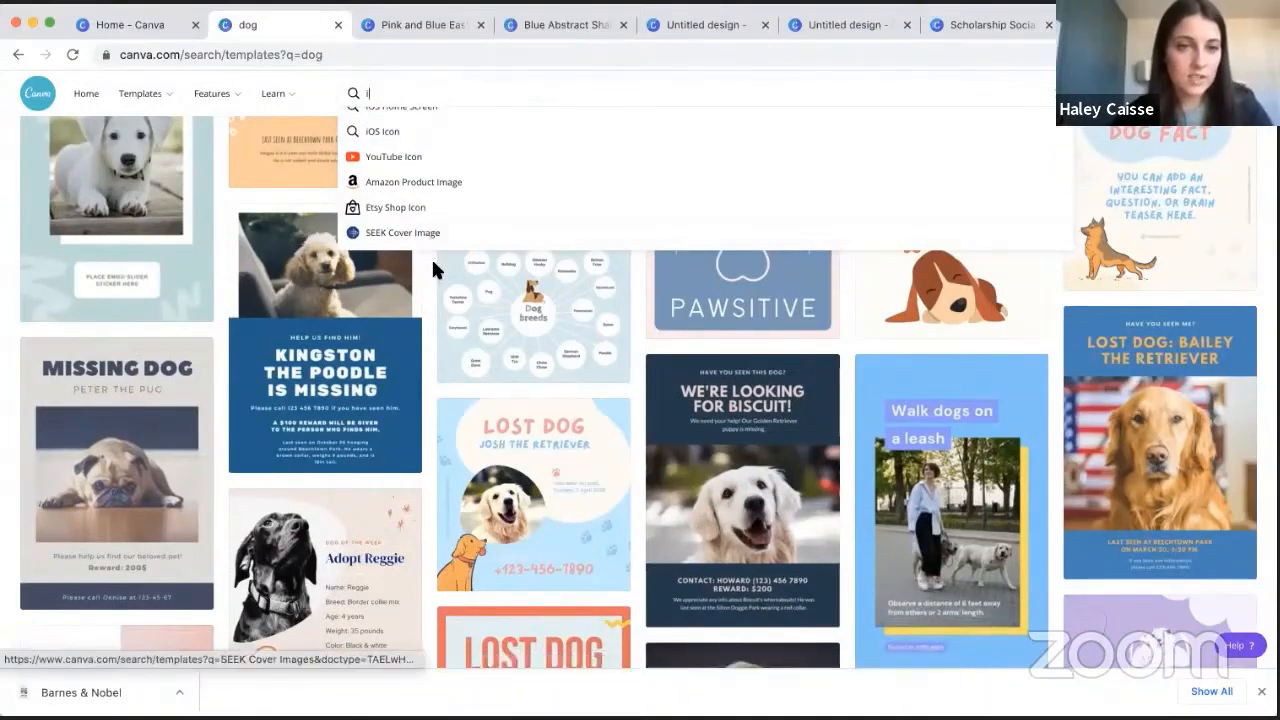
scroll(433, 268, up, 10)
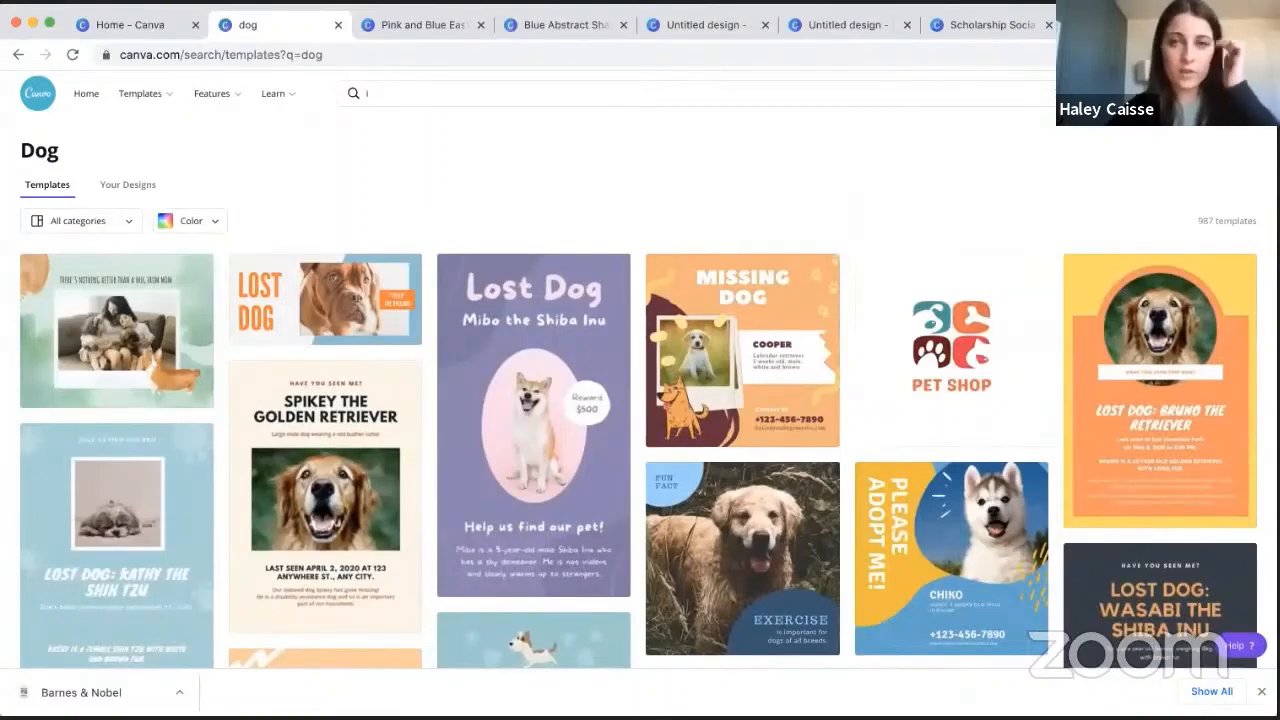
- View the custom size settings for a new design and its available measurement units without changing the unit
click(1170, 93)
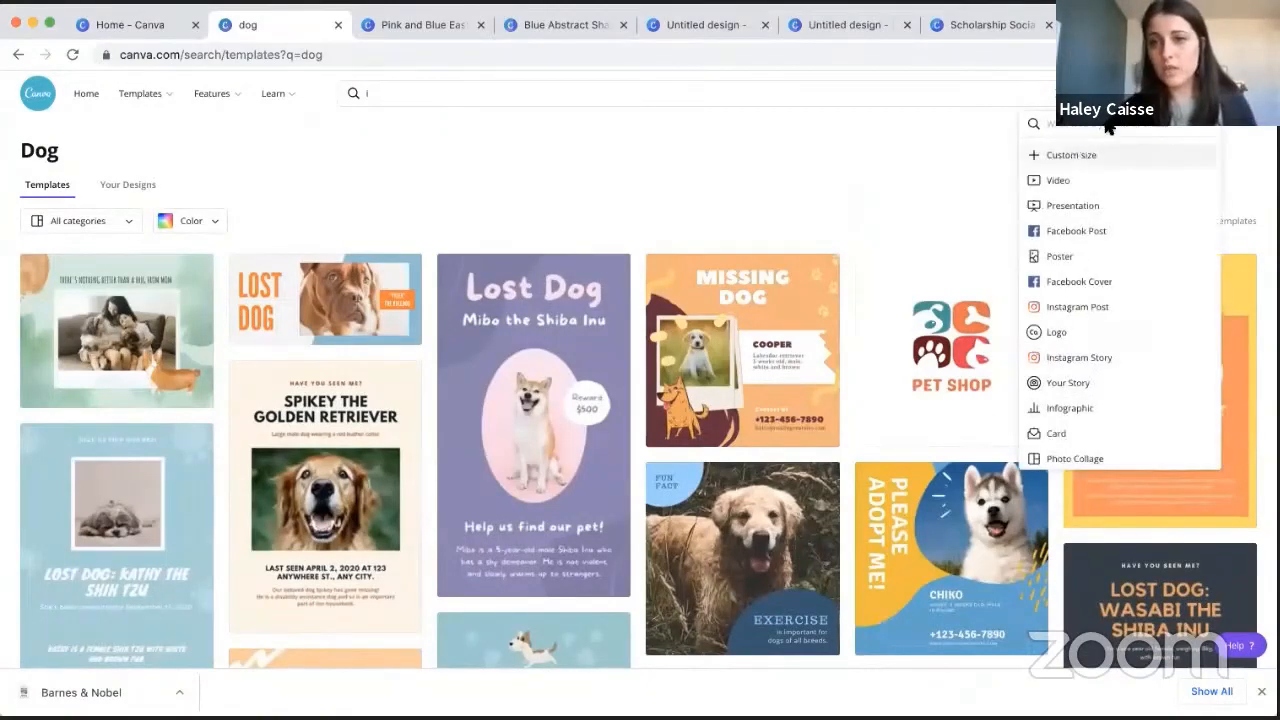
click(1100, 155)
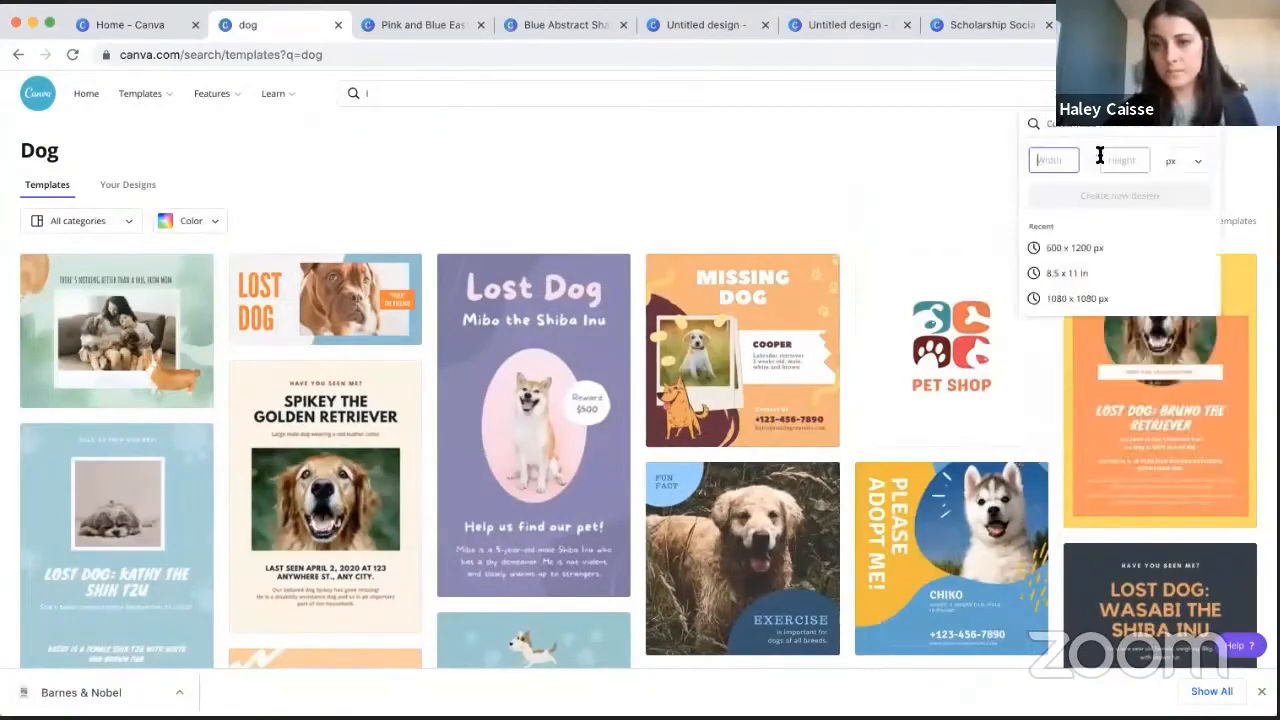
click(1175, 163)
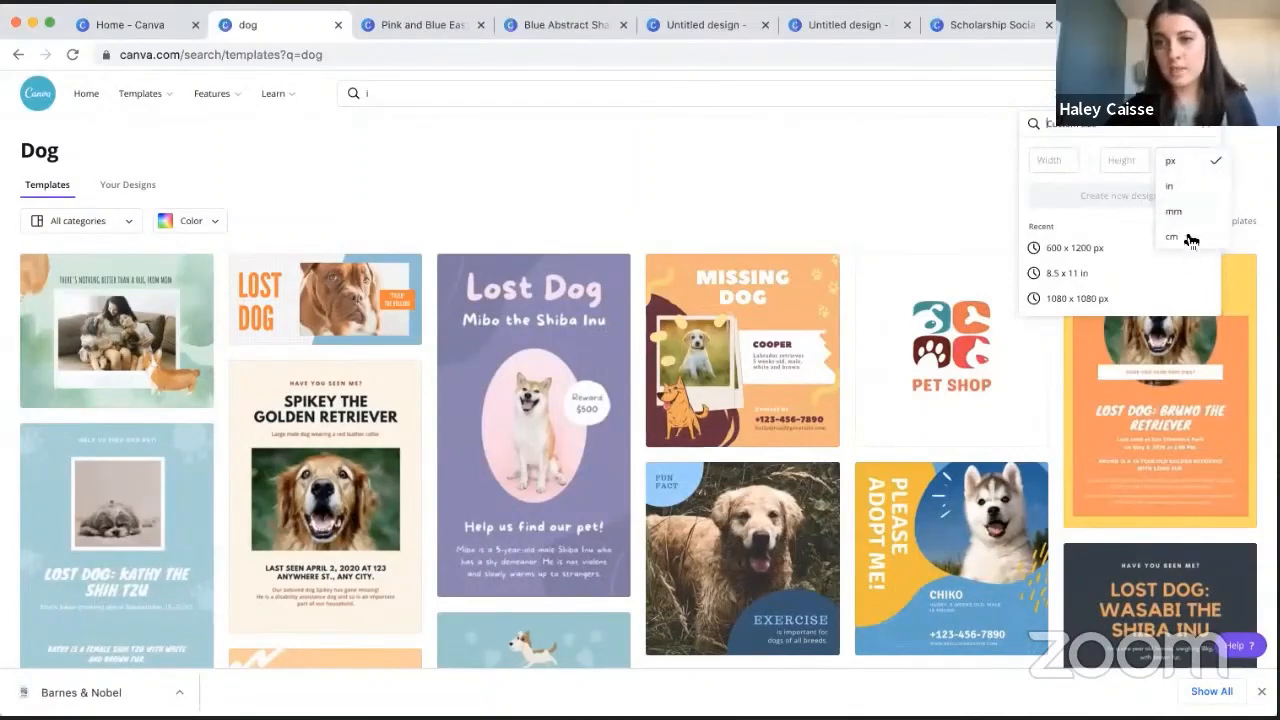
click(799, 145)
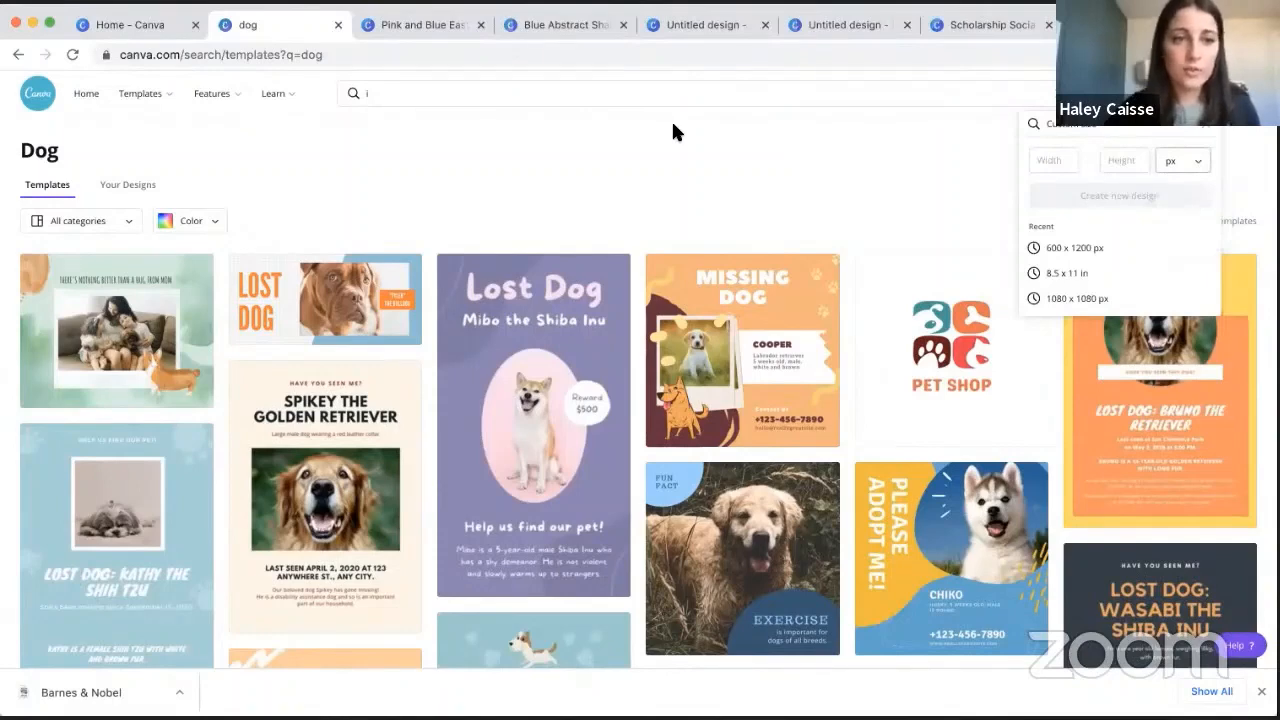
- Return to the home page and browse the recent designs and the Instagram Posts, Posters and Facebook Posts template categories
mouse_move(125, 115)
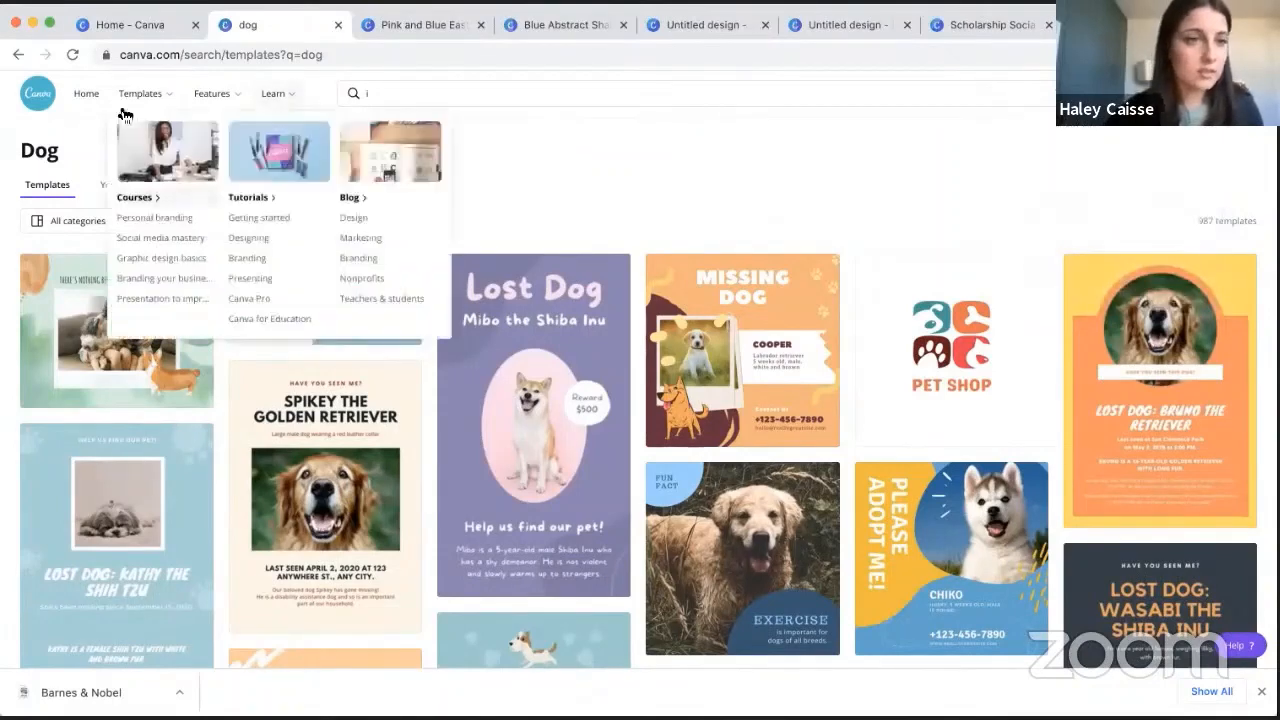
click(87, 96)
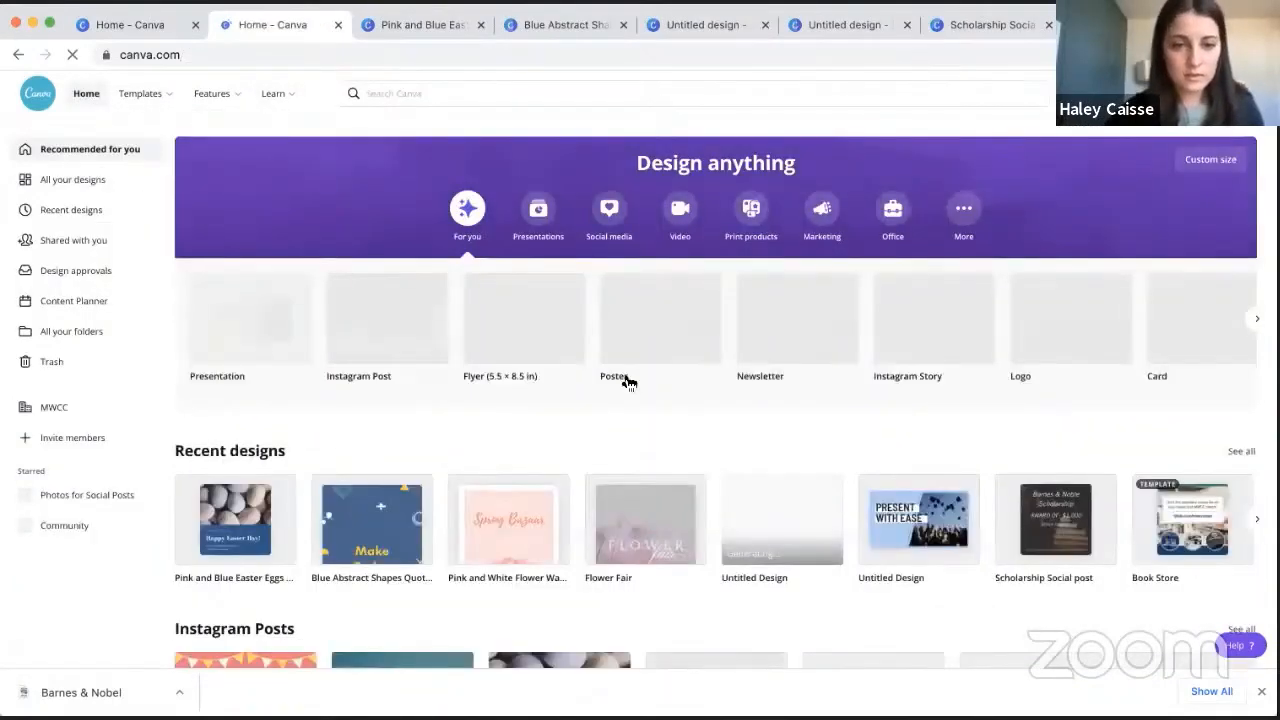
scroll(525, 432, down, 3)
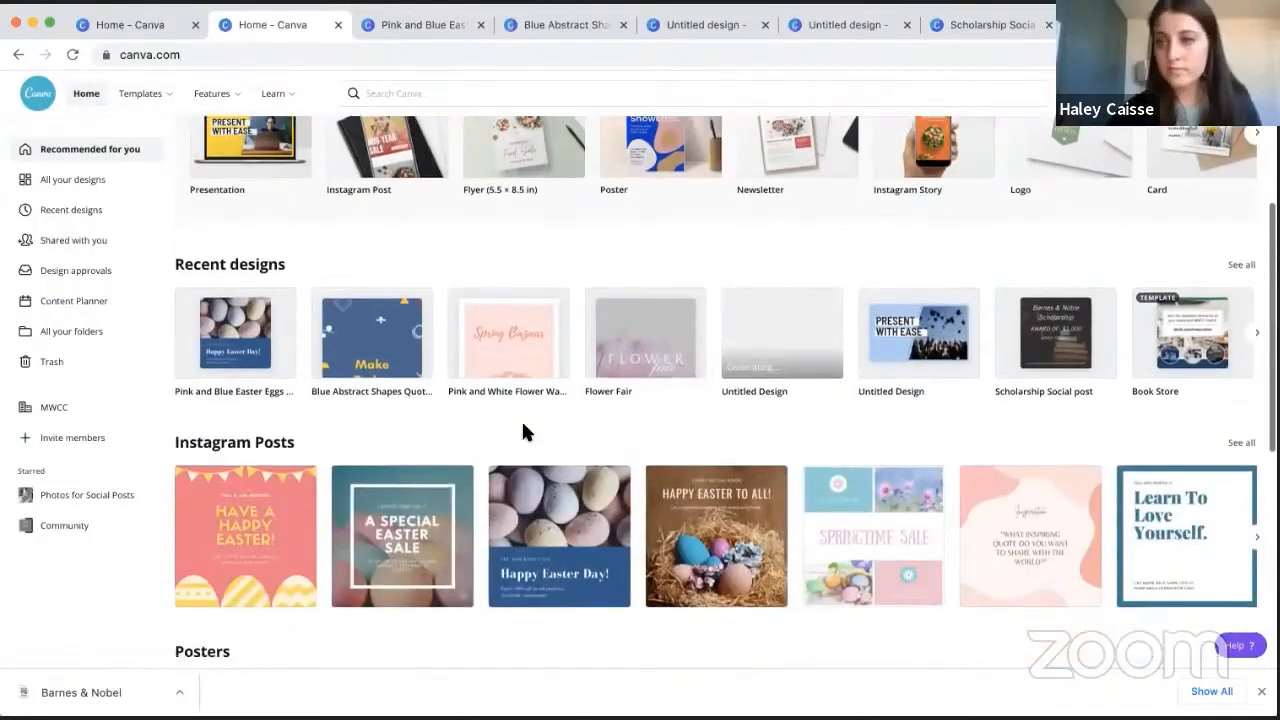
scroll(531, 409, down, 2)
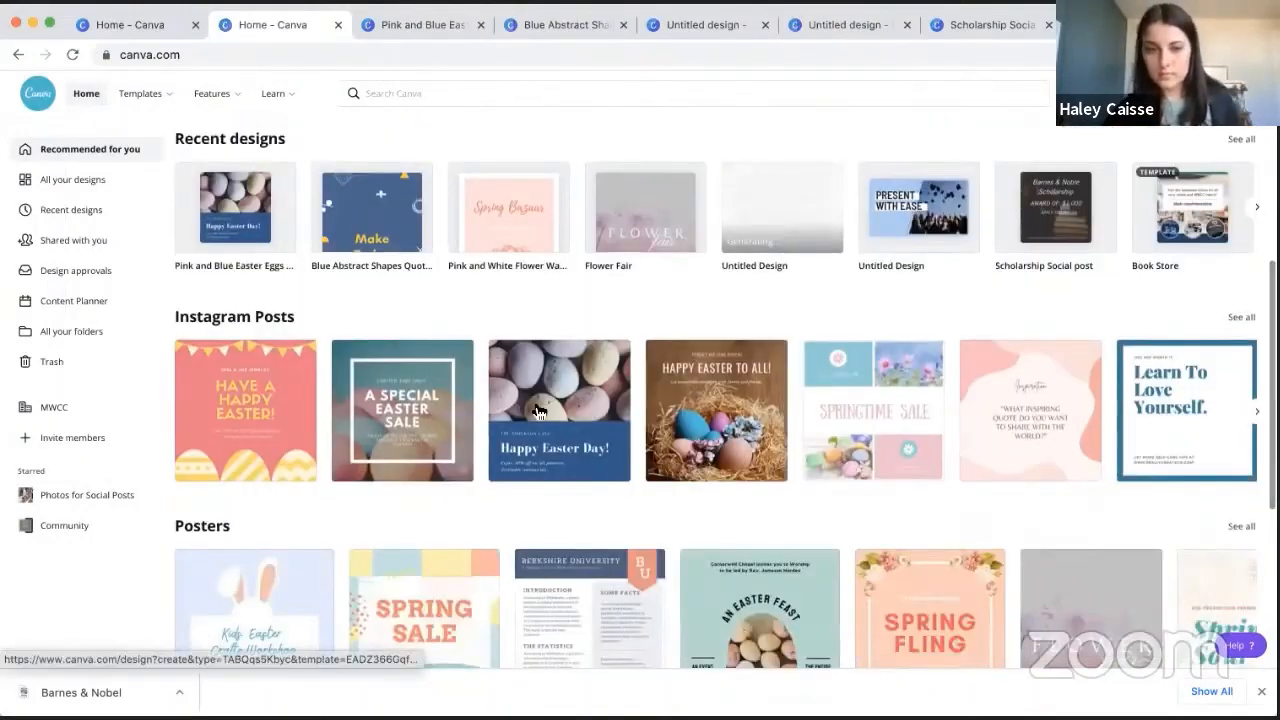
scroll(537, 410, down, 3)
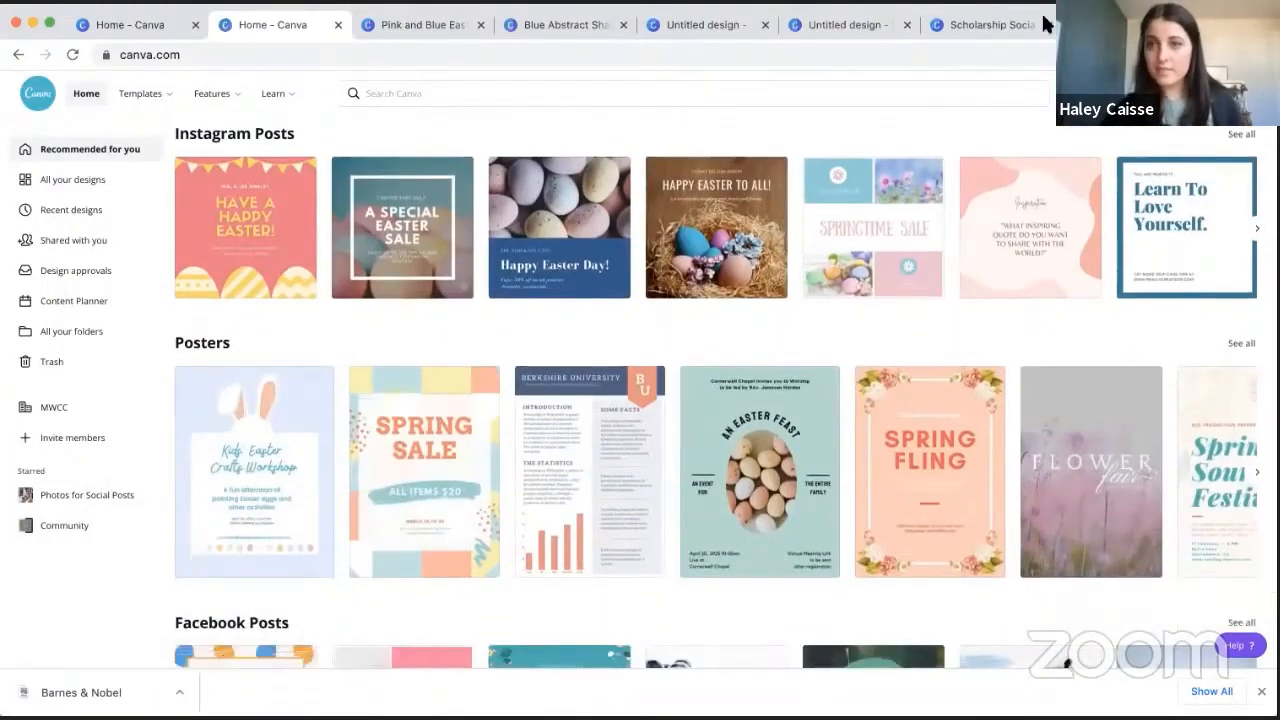
scroll(1135, 370, down, 3)
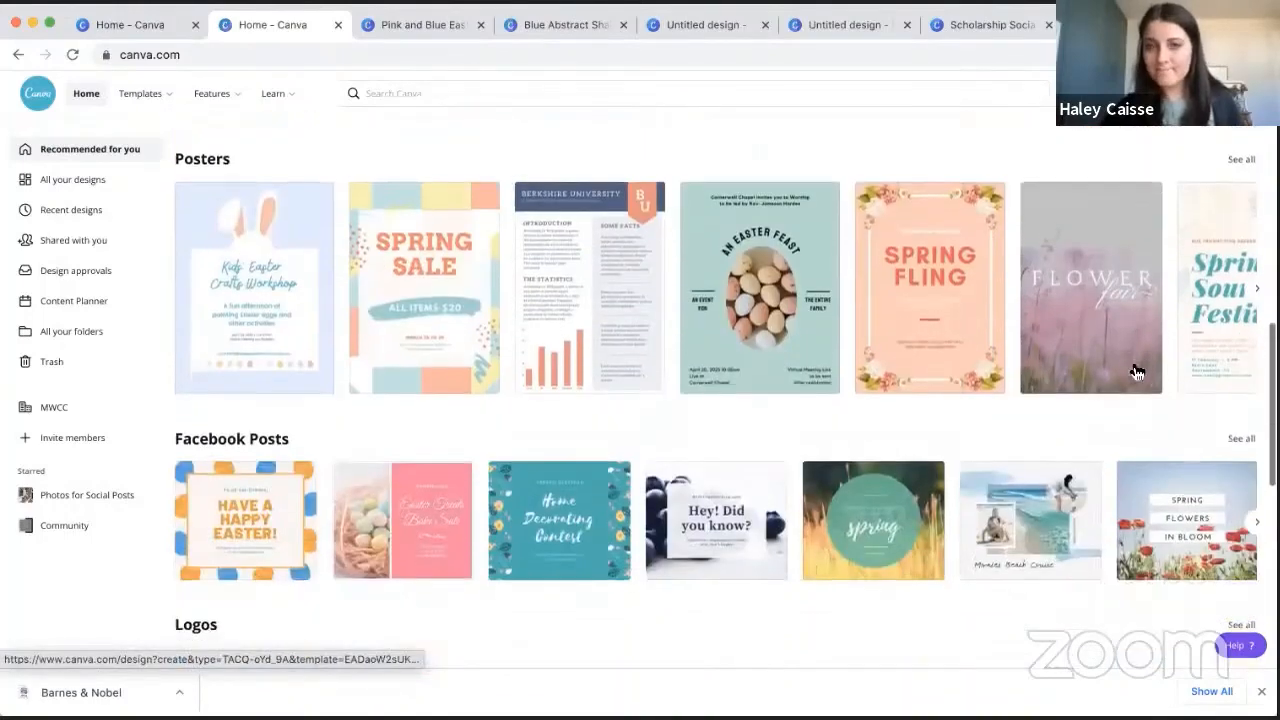
- Close the two Untitled design tabs, then switch to the Scholarship Social post design and view its page 3
click(907, 24)
click(763, 24)
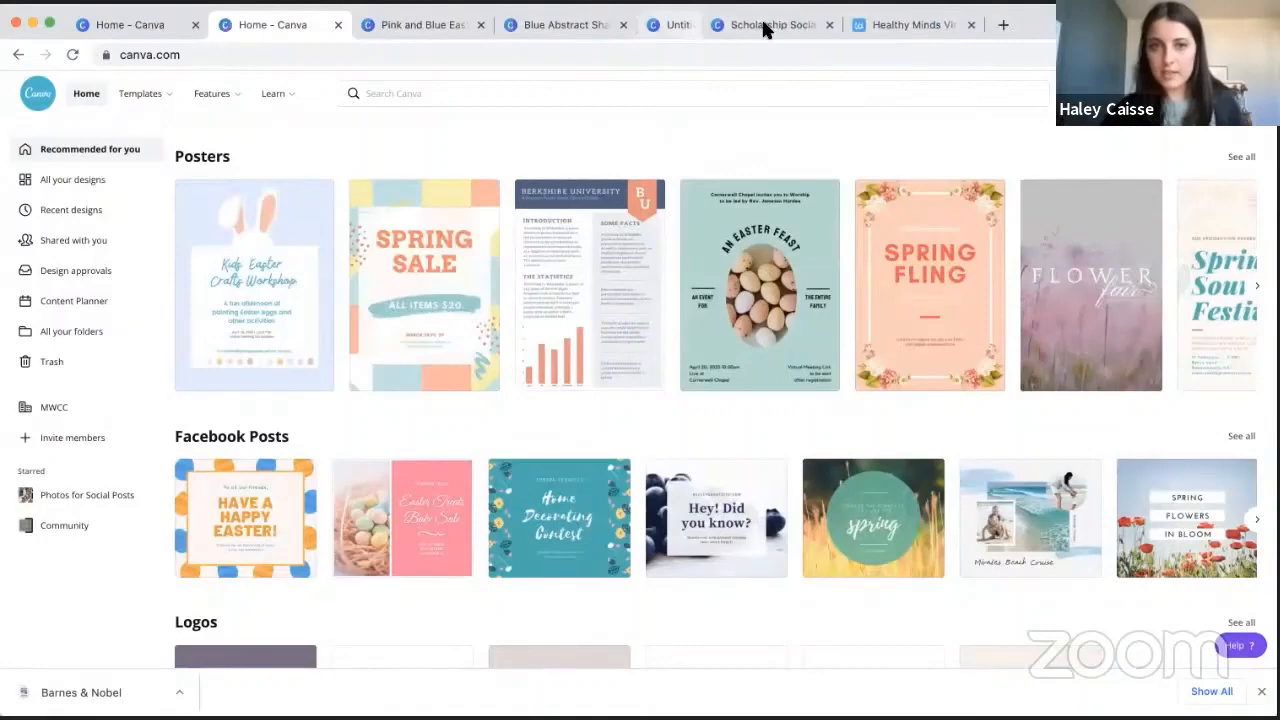
click(708, 24)
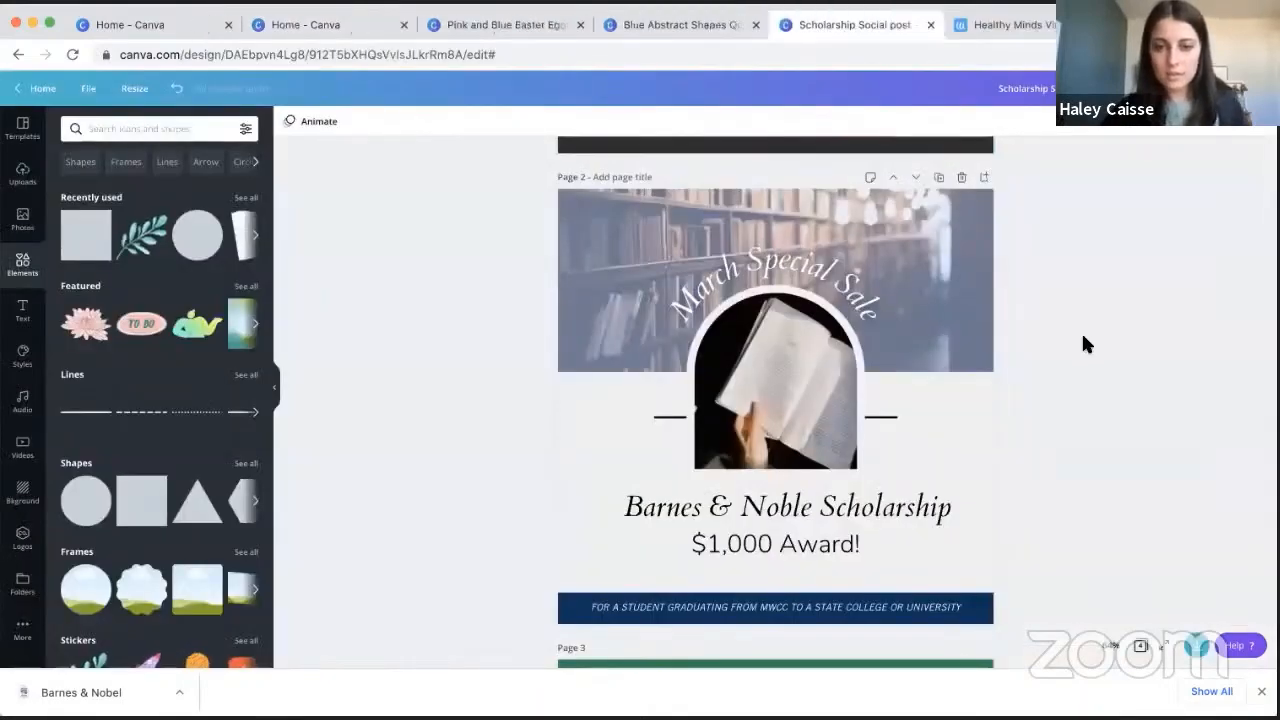
scroll(1084, 338, down, 5)
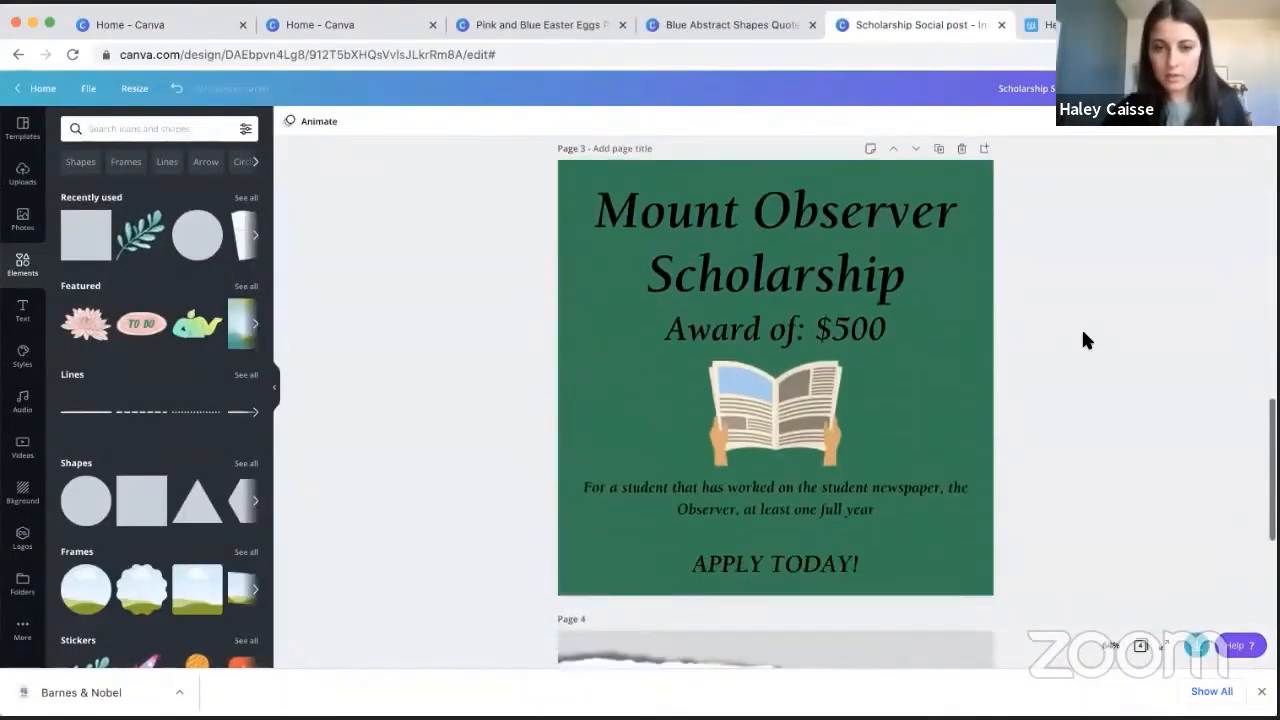
- Go to page 4 and move the "Apply Today!" text together with its green badge slightly upward
scroll(1084, 338, down, 5)
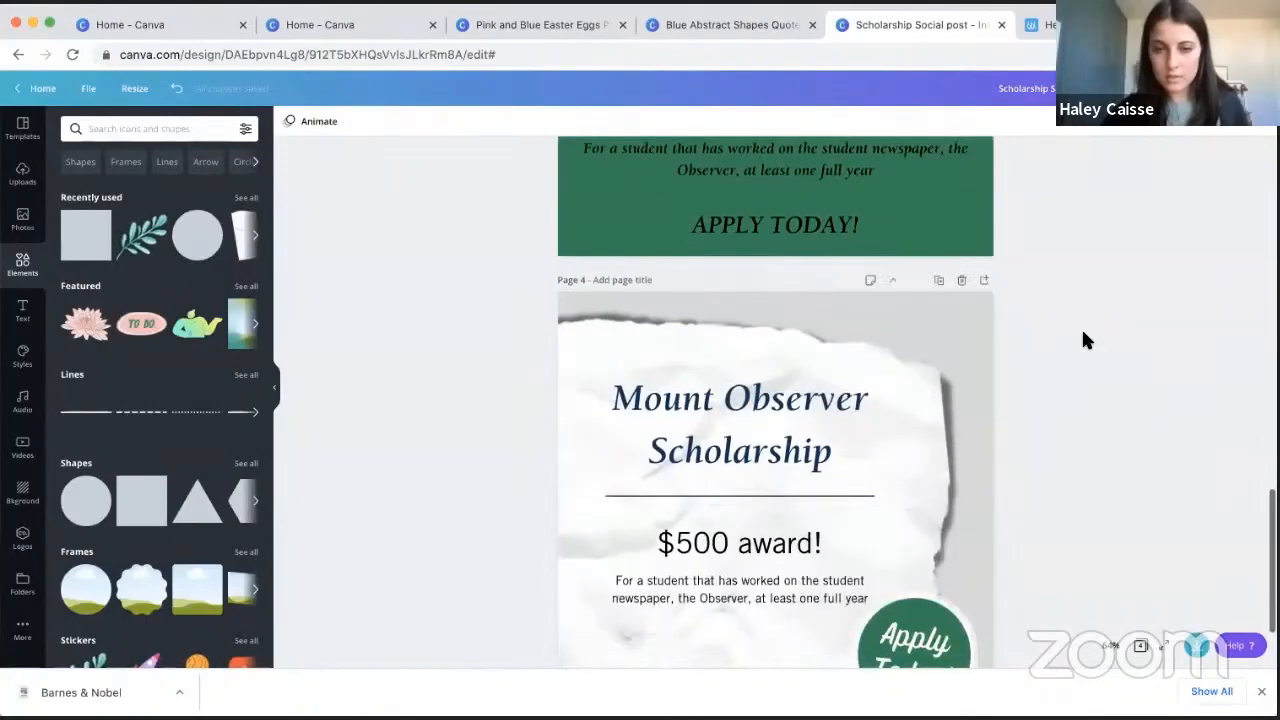
scroll(1084, 338, down, 3)
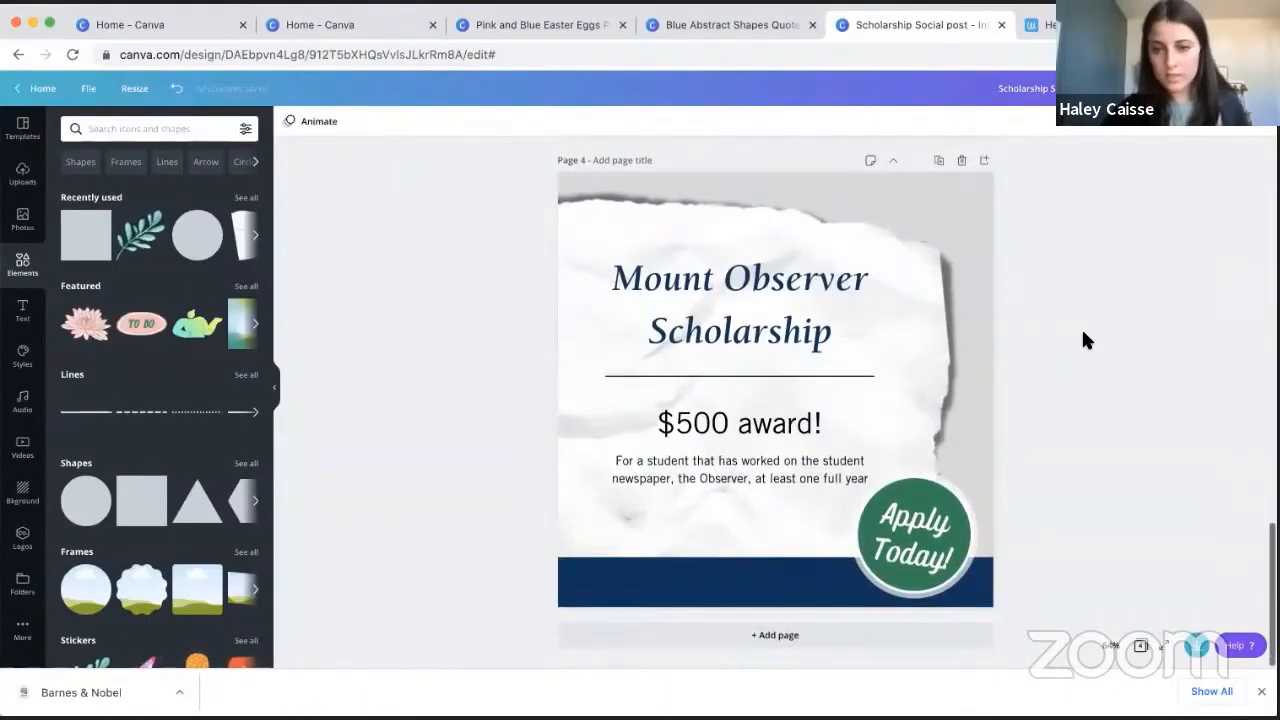
click(928, 547)
shift+click(925, 488)
drag(907, 538, 906, 531)
- Select the description, the "$500 award!" text, the divider line and the title together and rotate them slightly counterclockwise
click(763, 471)
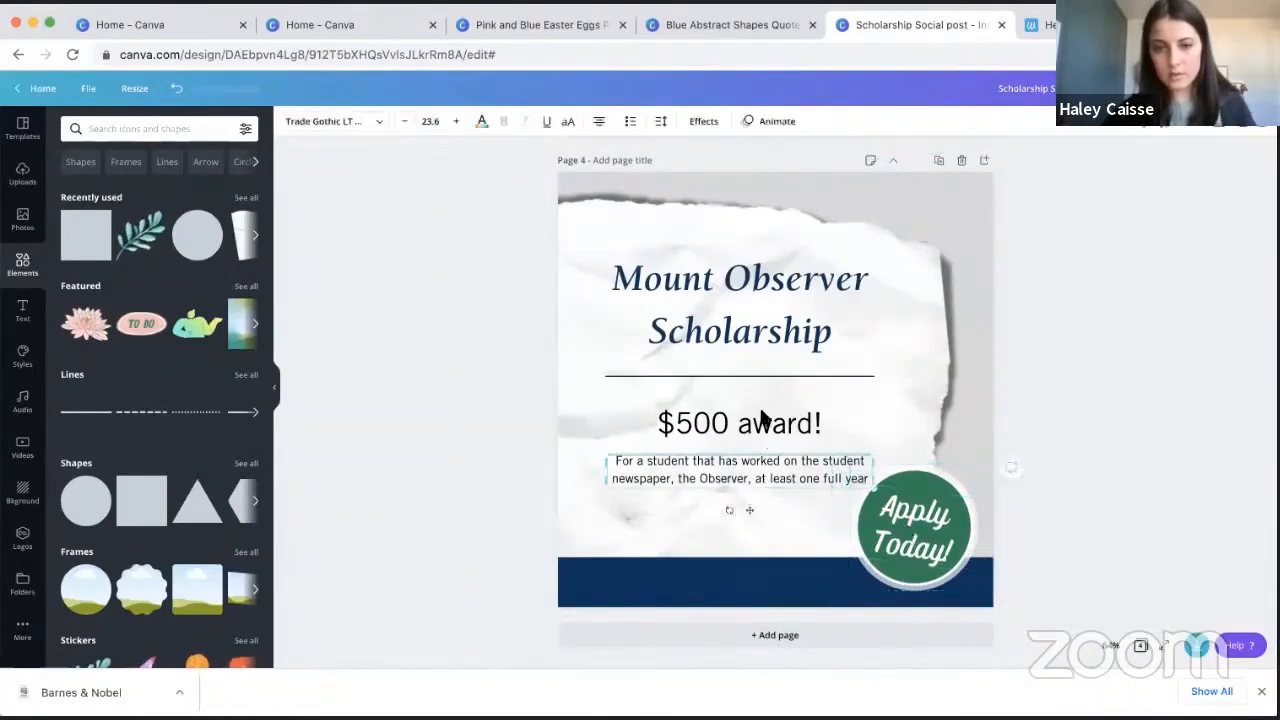
shift+click(763, 420)
shift+click(785, 366)
shift+click(787, 356)
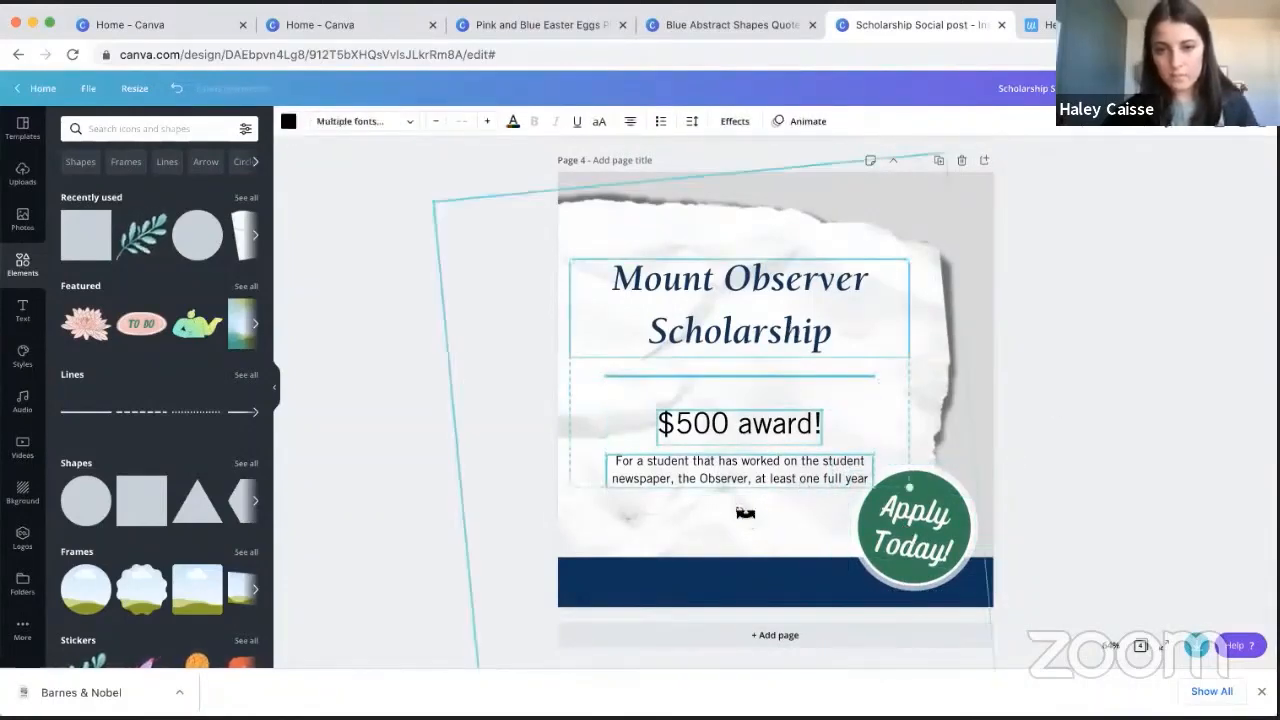
drag(745, 513, 751, 517)
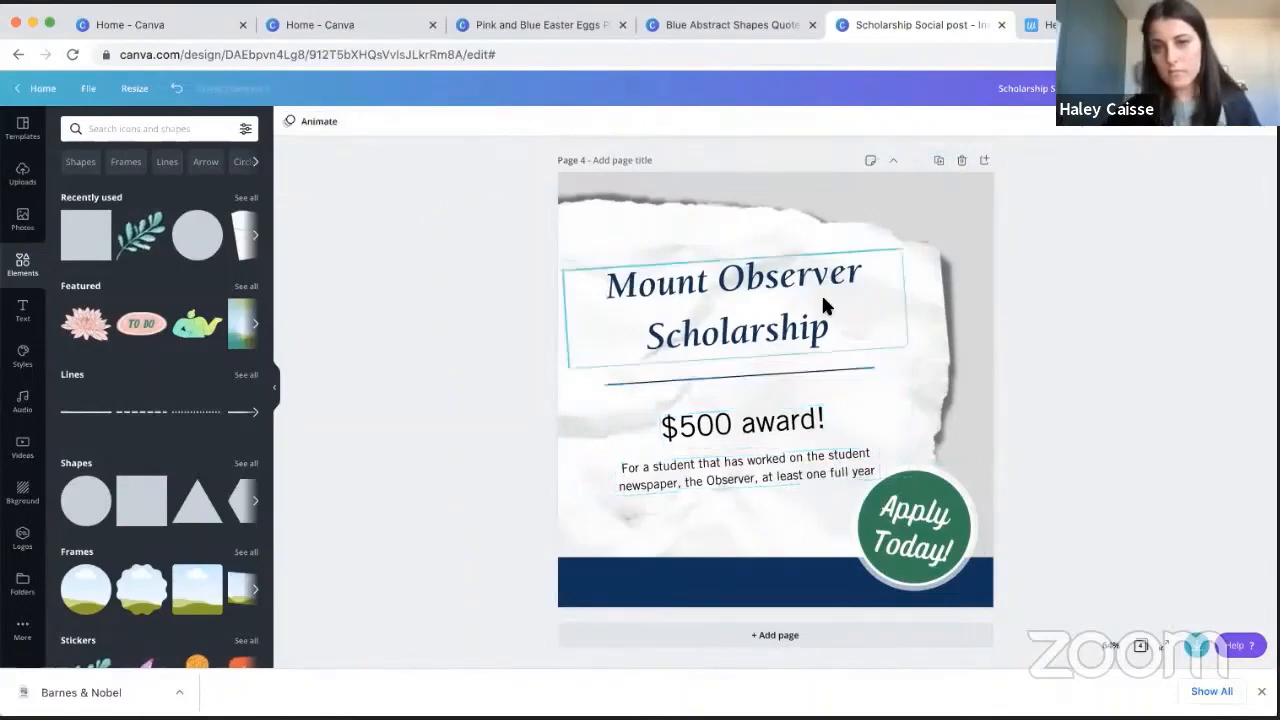
- Reselect the tilted title, divider line, award text and description, shift them slightly left on the paper, and deselect them
click(821, 300)
shift+click(805, 372)
shift+click(812, 417)
shift+click(815, 466)
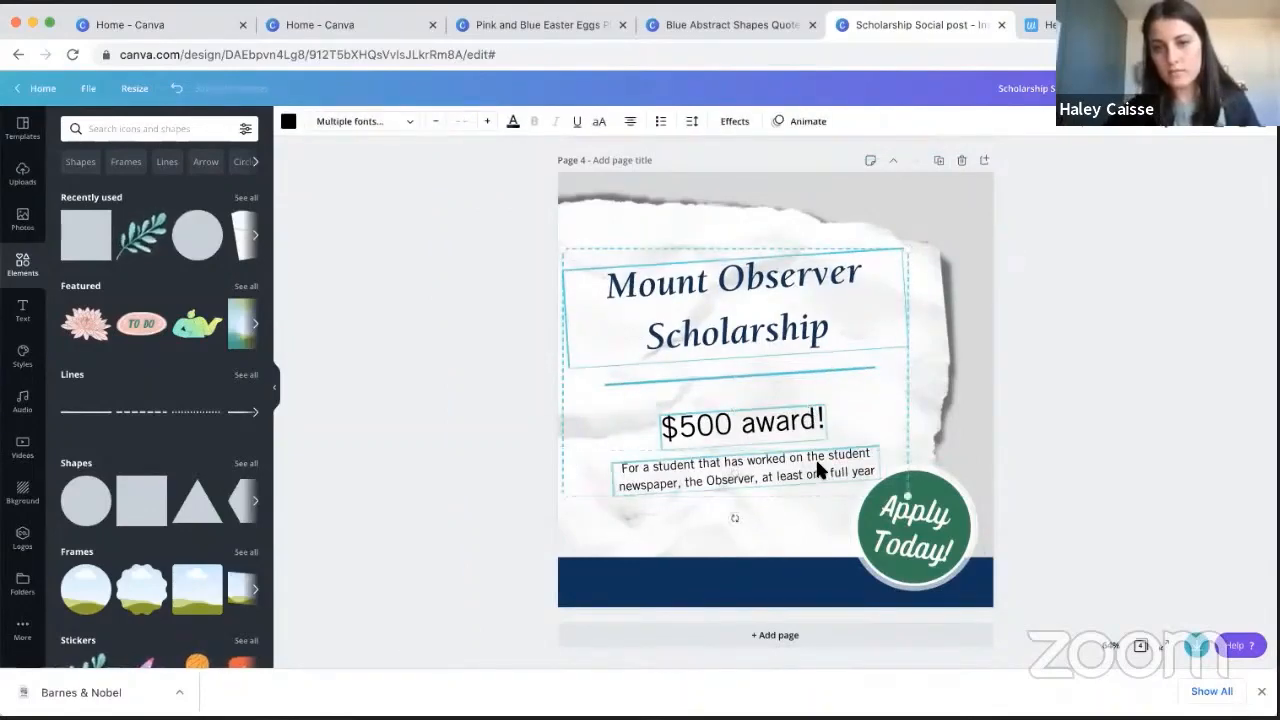
drag(815, 457, 817, 467)
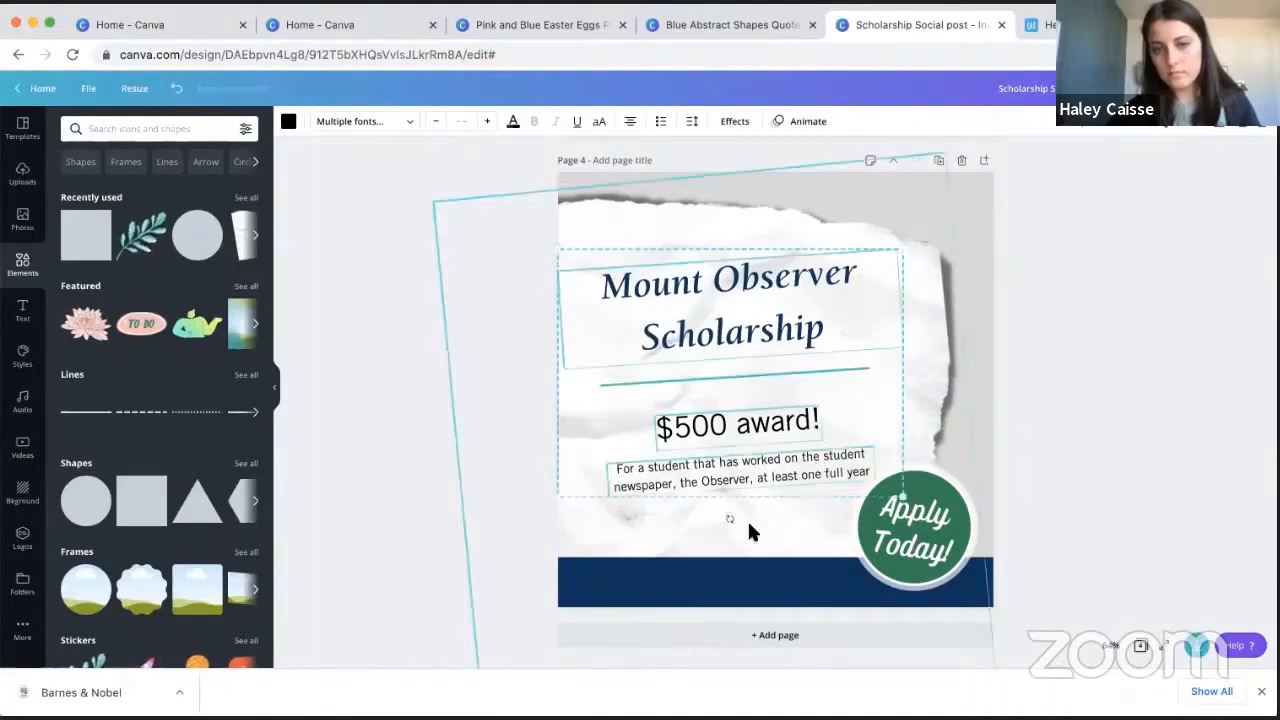
drag(731, 521, 733, 524)
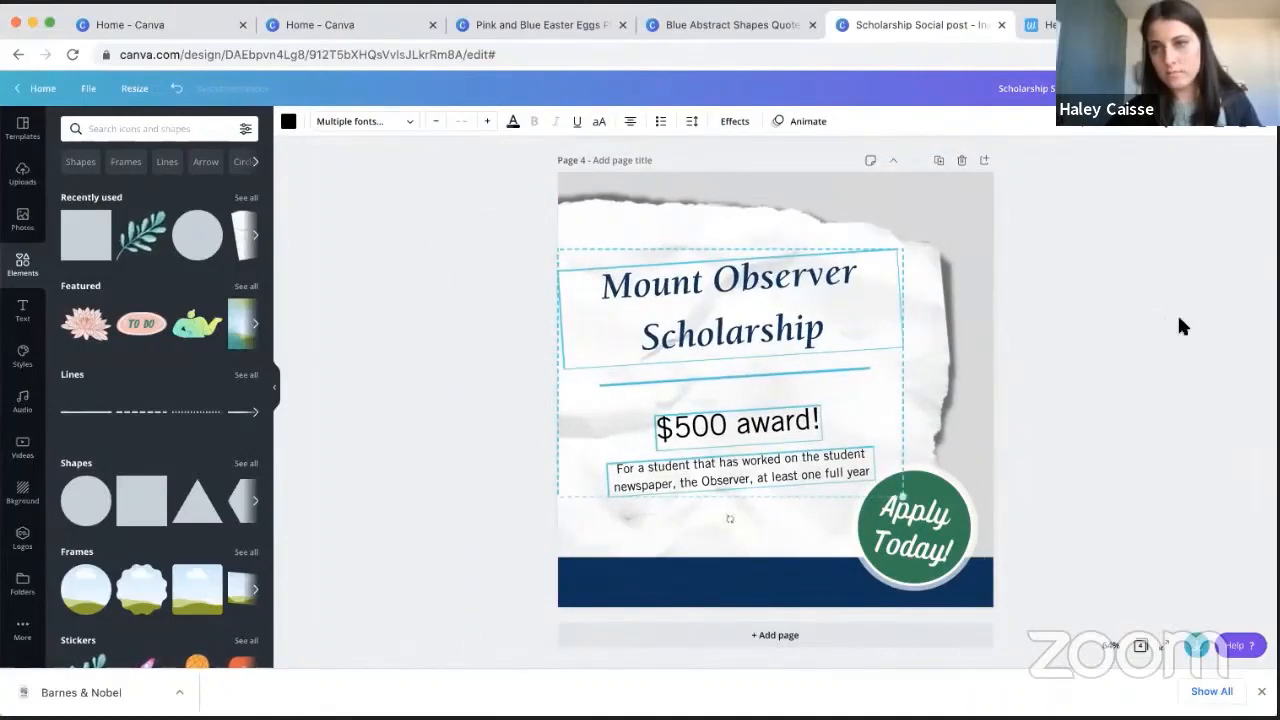
click(1148, 314)
- Copy the title's text style onto the "$500 award!" text and widen its box so it fits on one line
click(725, 284)
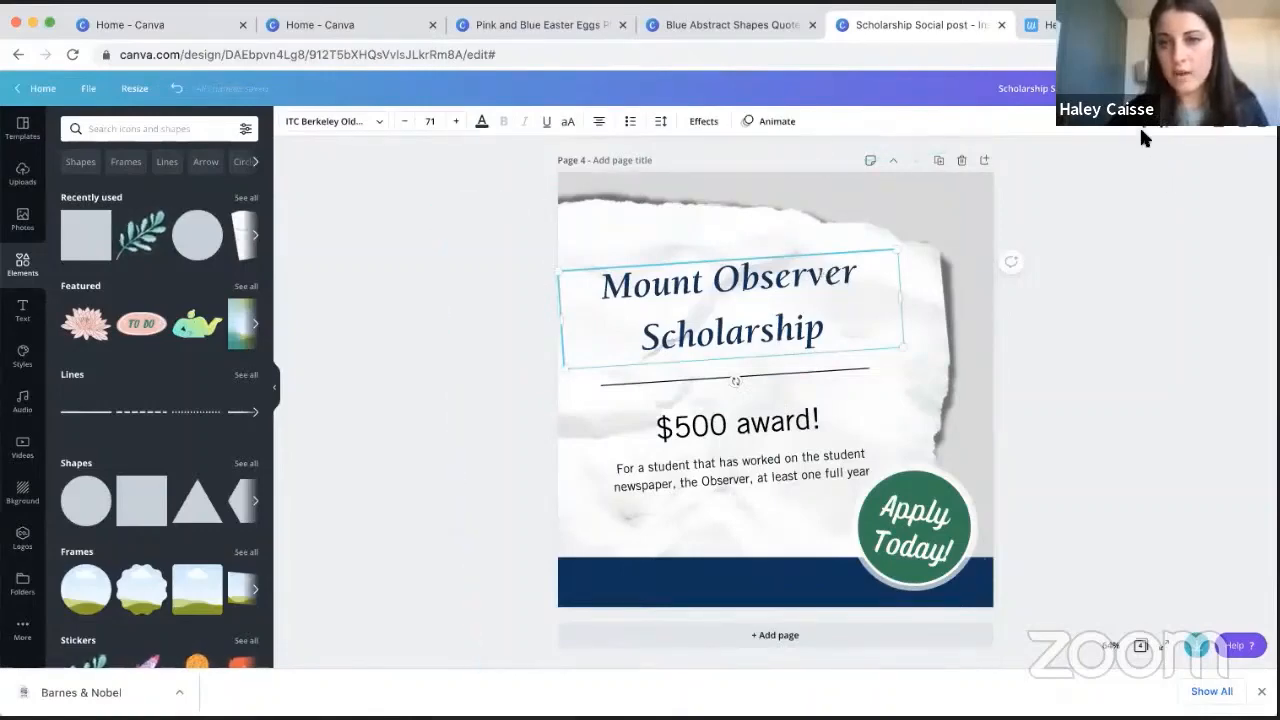
click(713, 436)
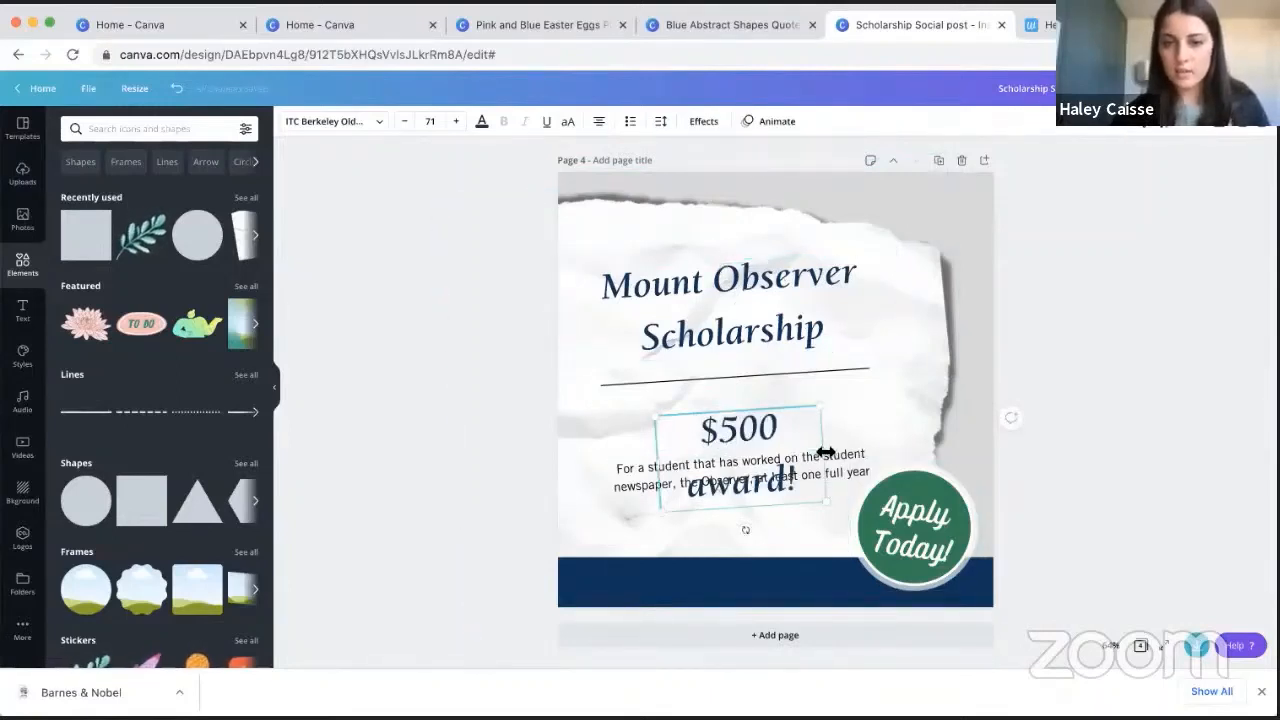
drag(825, 453, 926, 435)
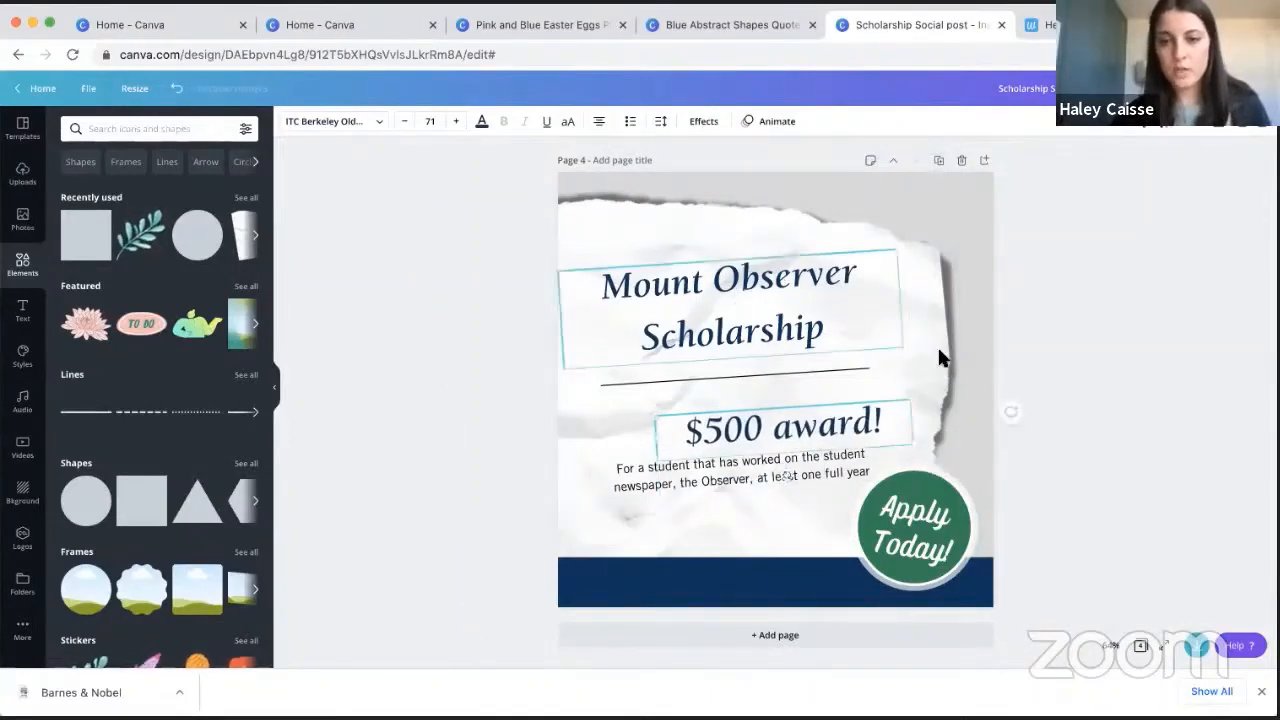
- Undo the box widening and the copied text style on the "$500 award!" text
click(1072, 287)
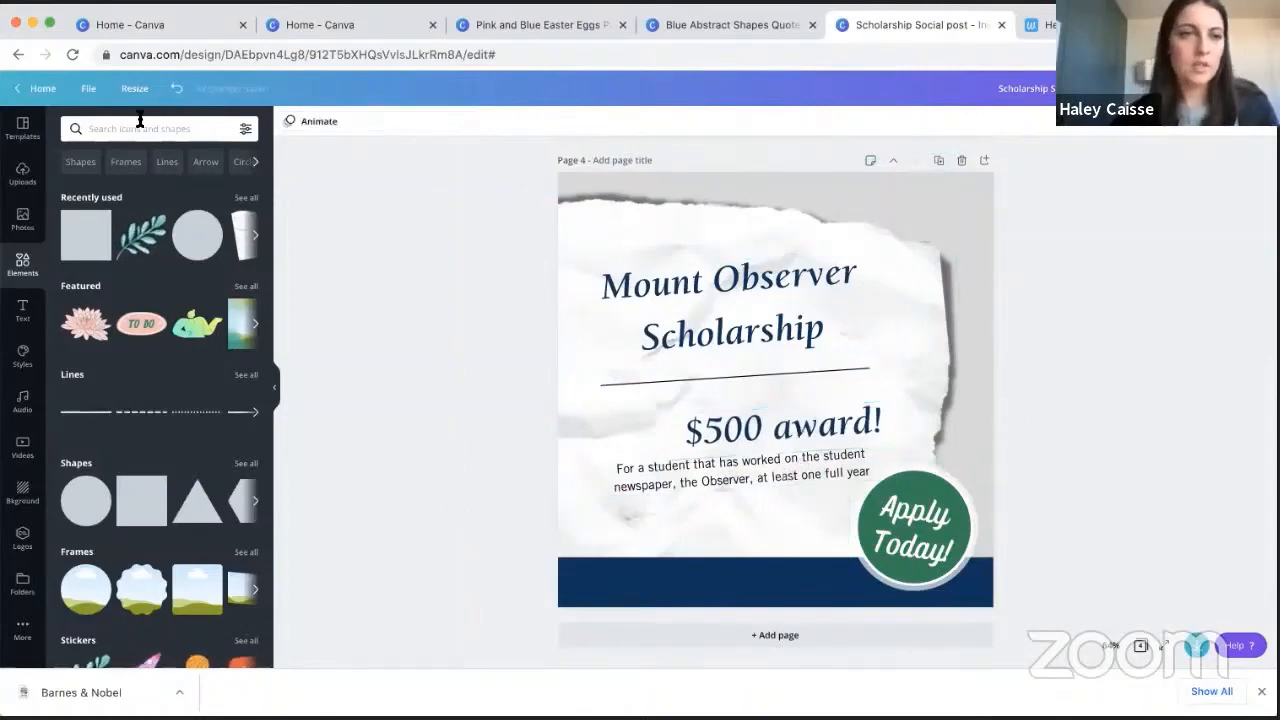
click(174, 90)
click(174, 92)
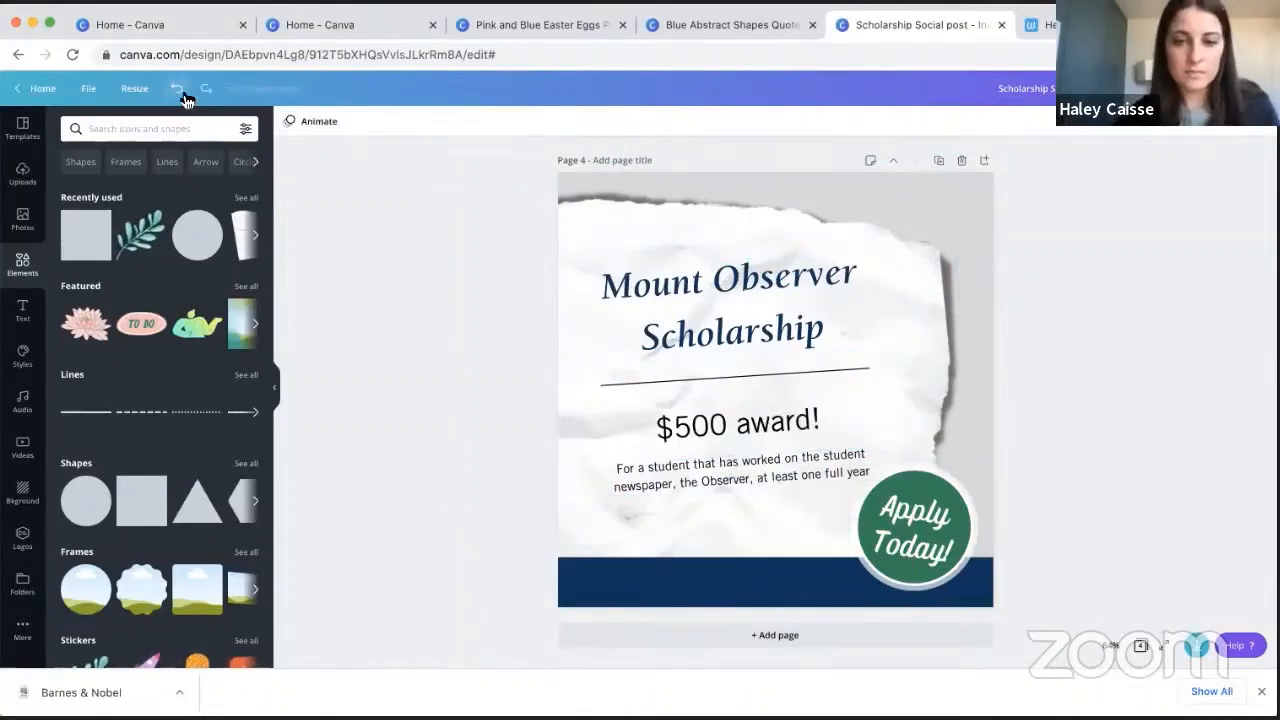
- Select the torn paper image behind the text and set its transparency to 98
click(752, 483)
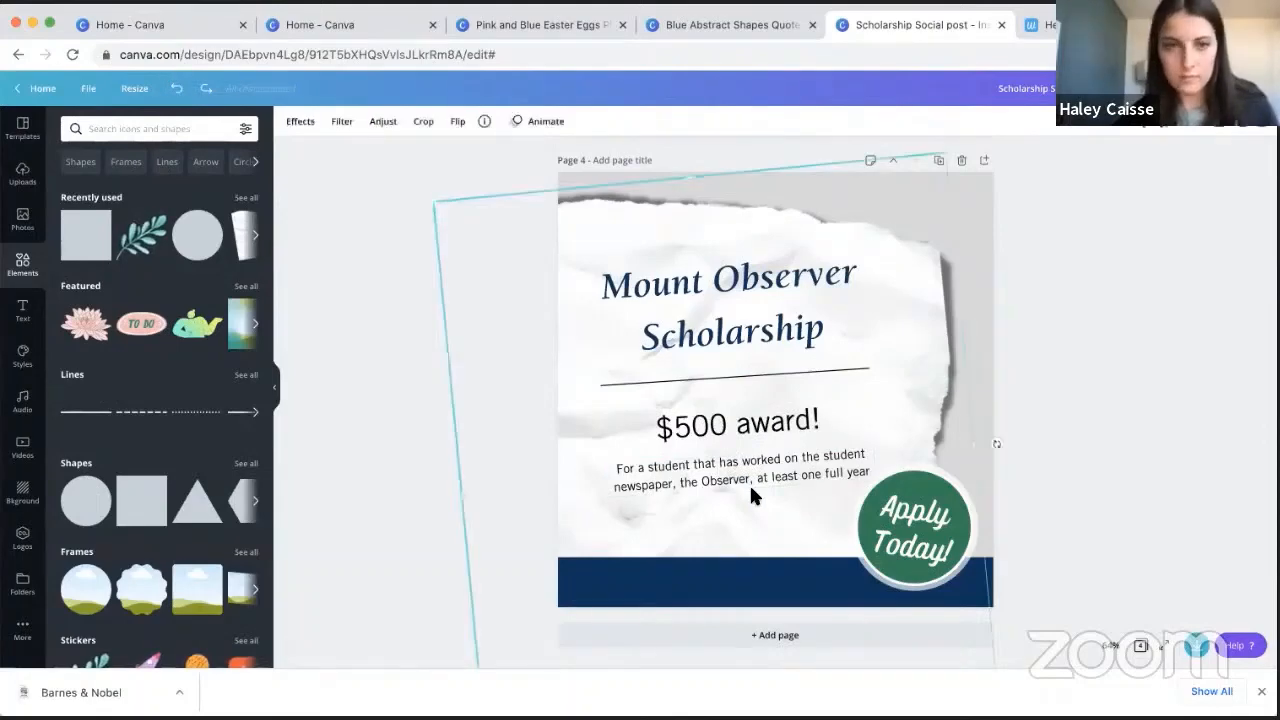
click(781, 470)
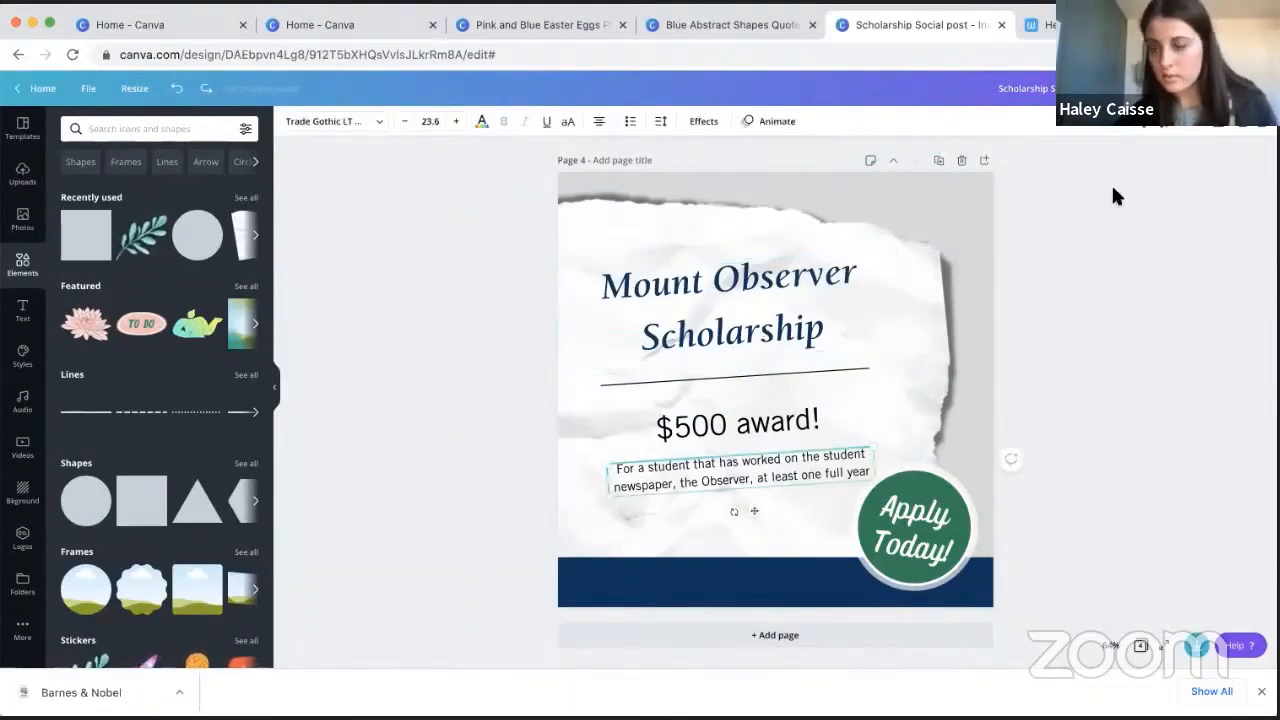
click(905, 247)
click(1168, 130)
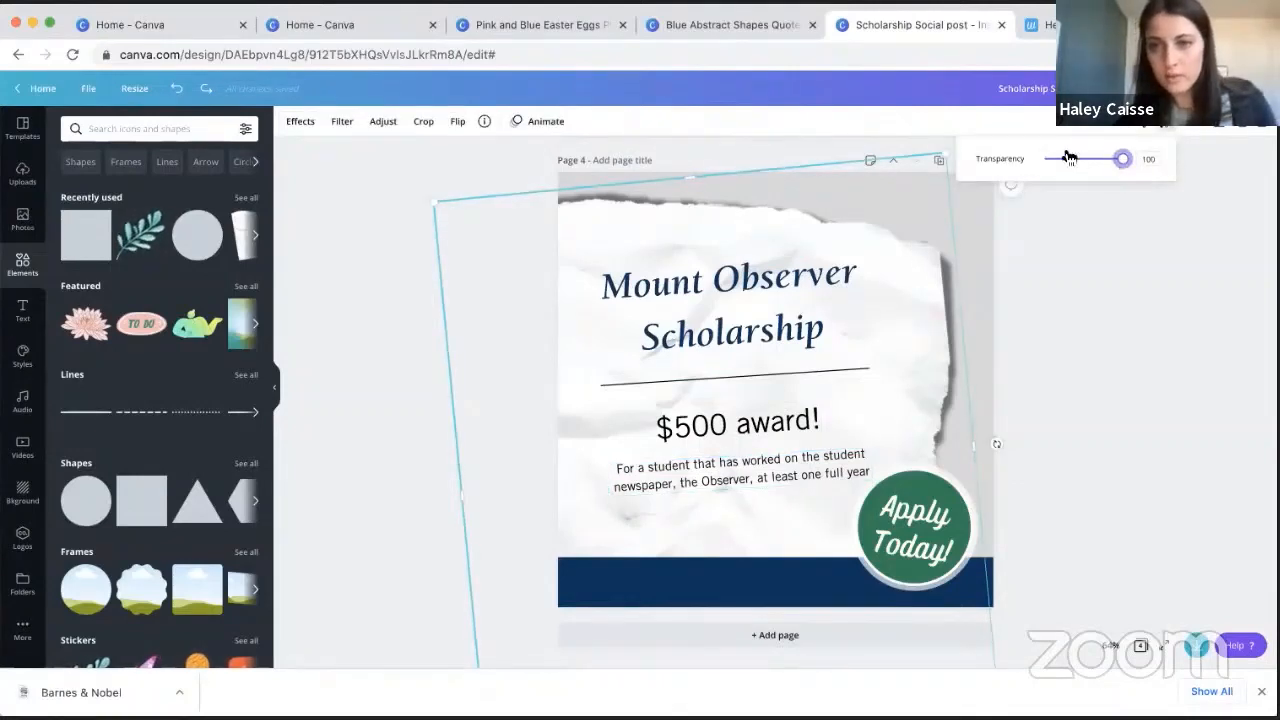
drag(1068, 158, 1121, 167)
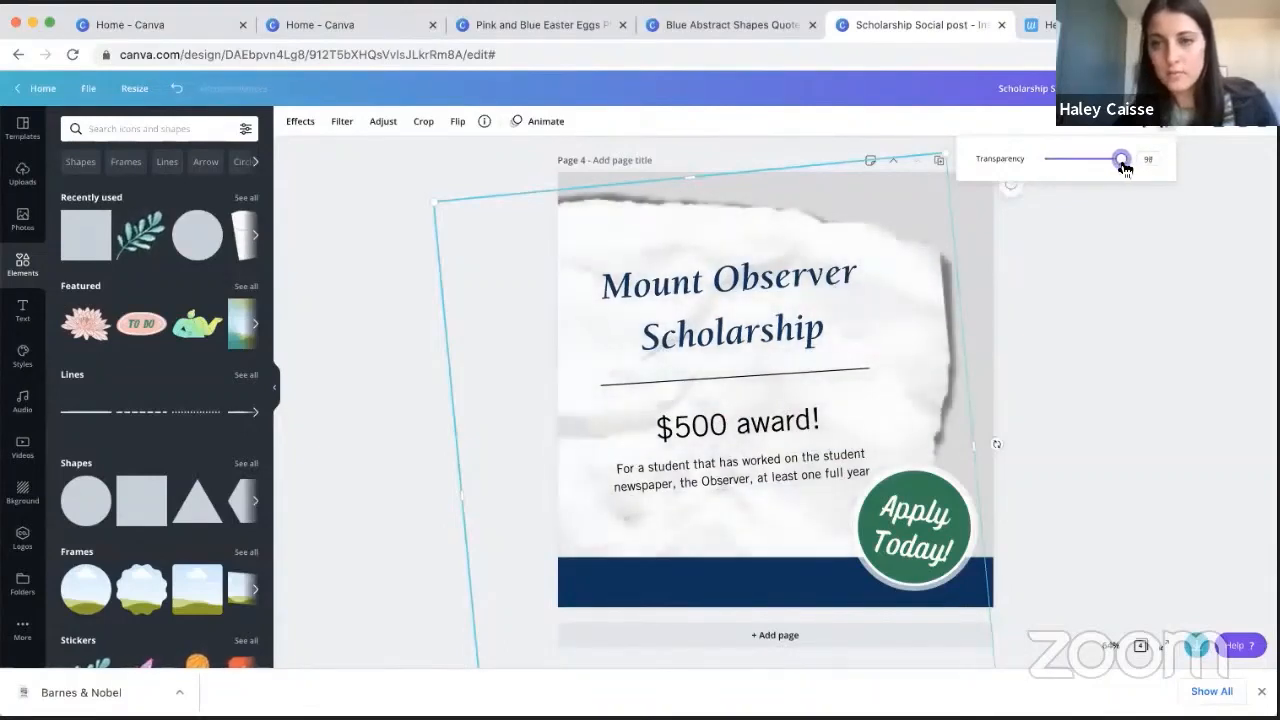
- Lock the torn paper image in place, then select and deselect it to demonstrate the lock
click(1223, 131)
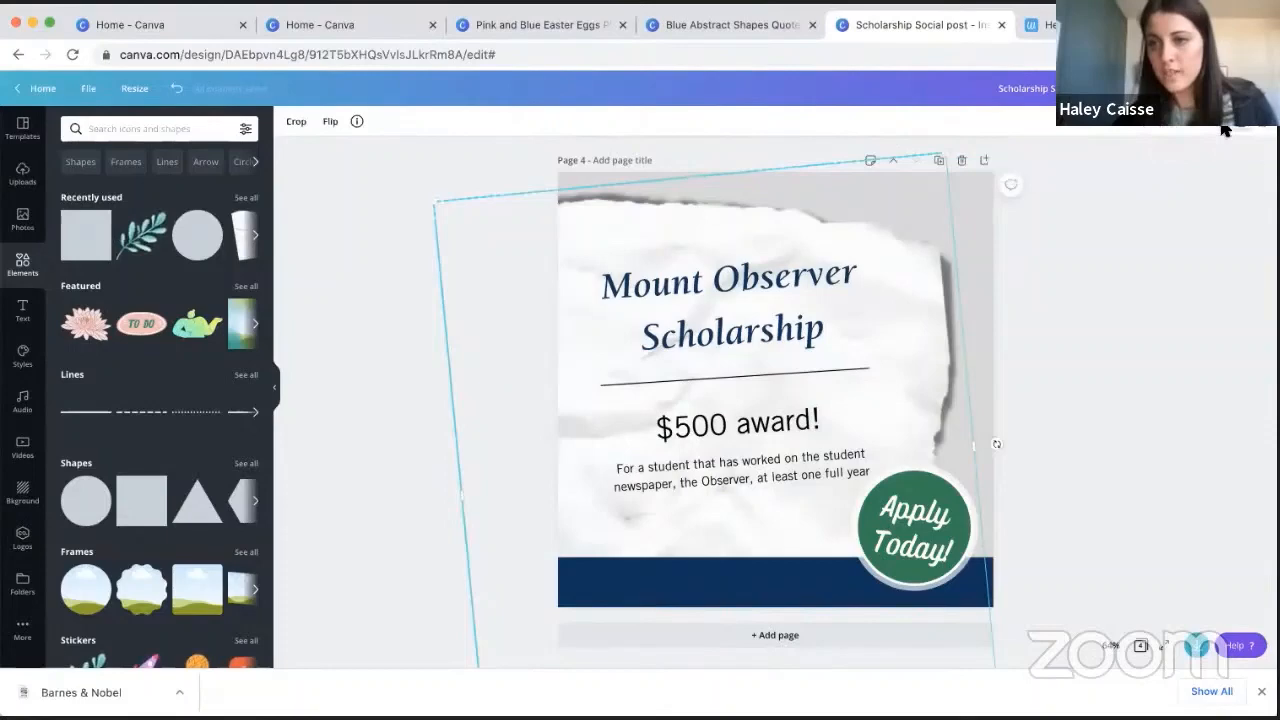
click(1092, 407)
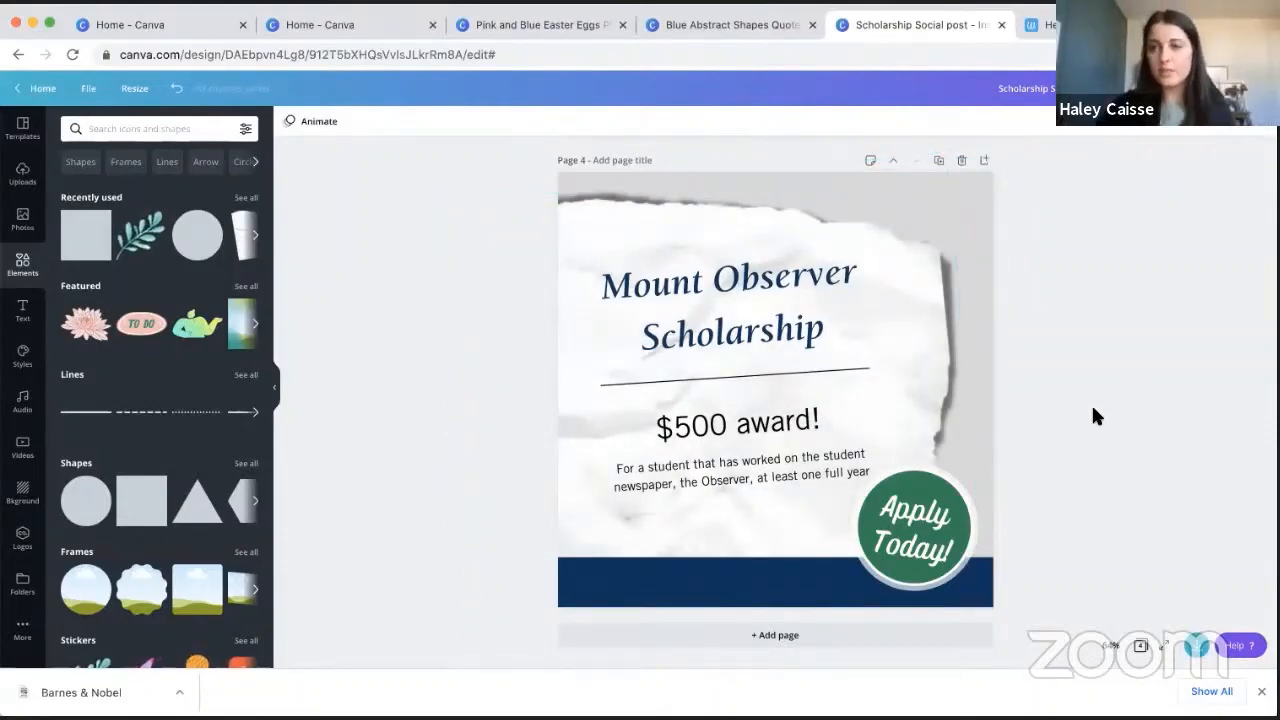
click(925, 243)
click(1111, 266)
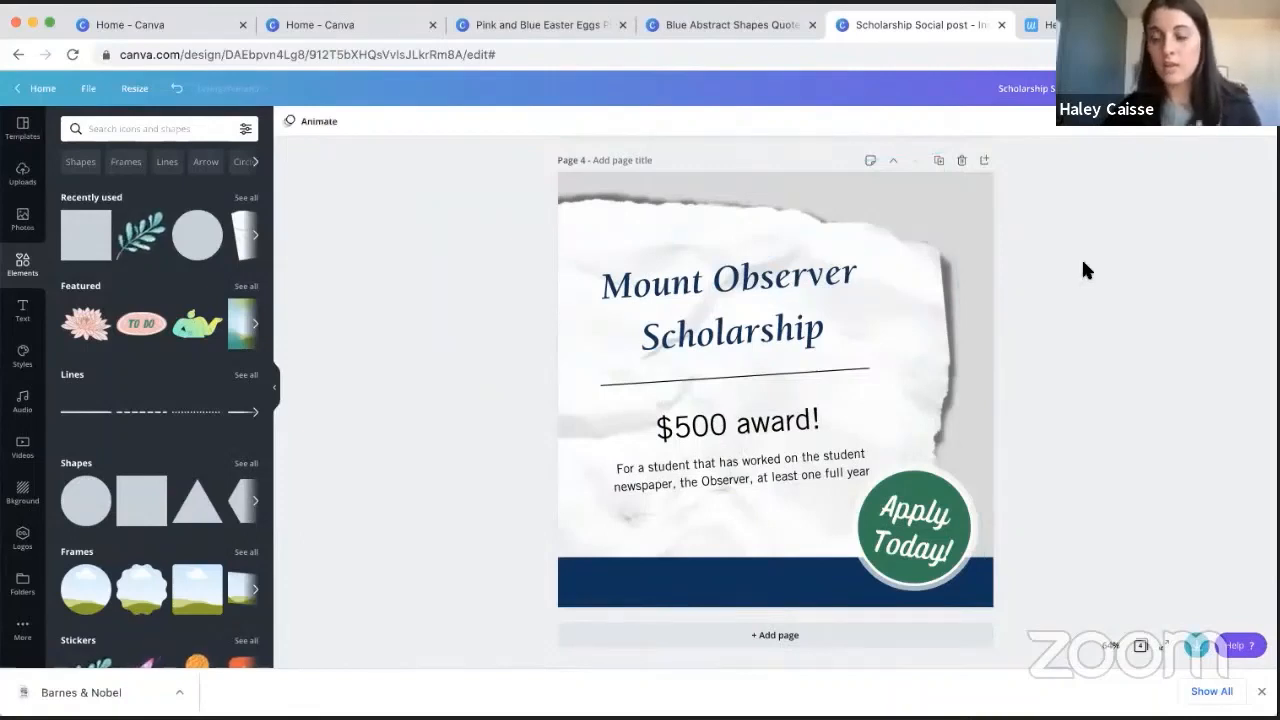
click(929, 256)
click(1117, 234)
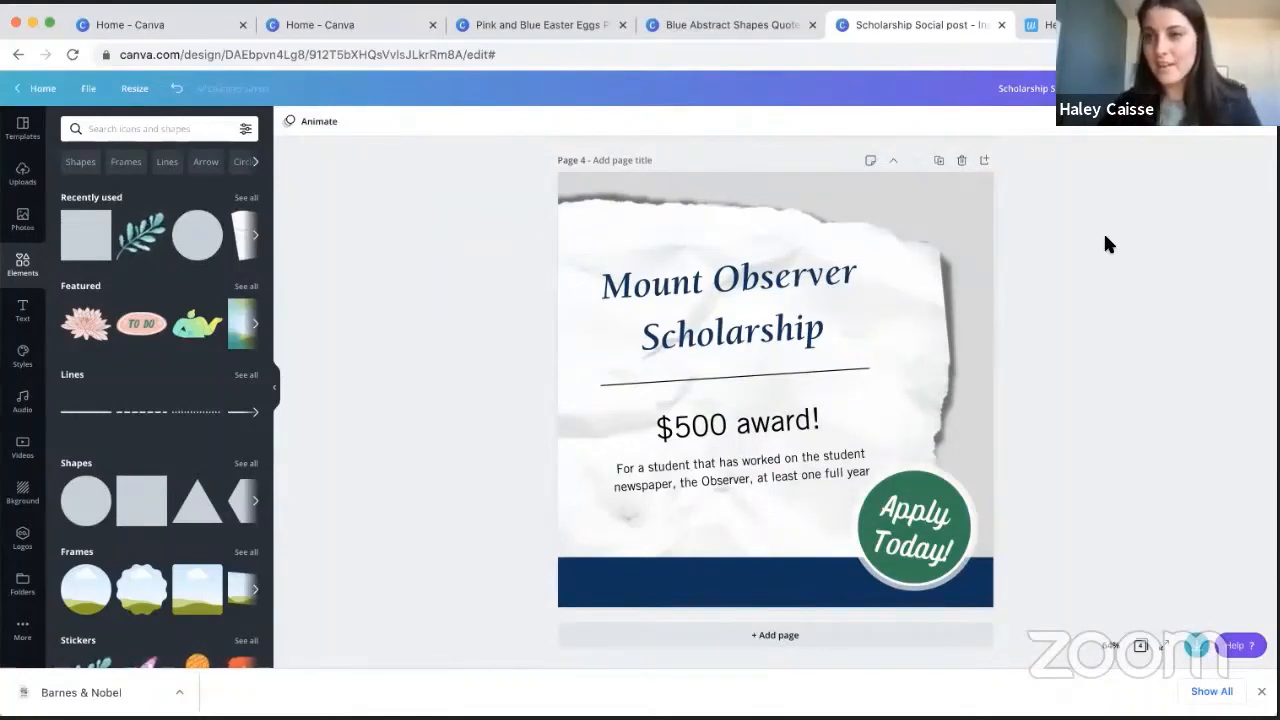
click(706, 302)
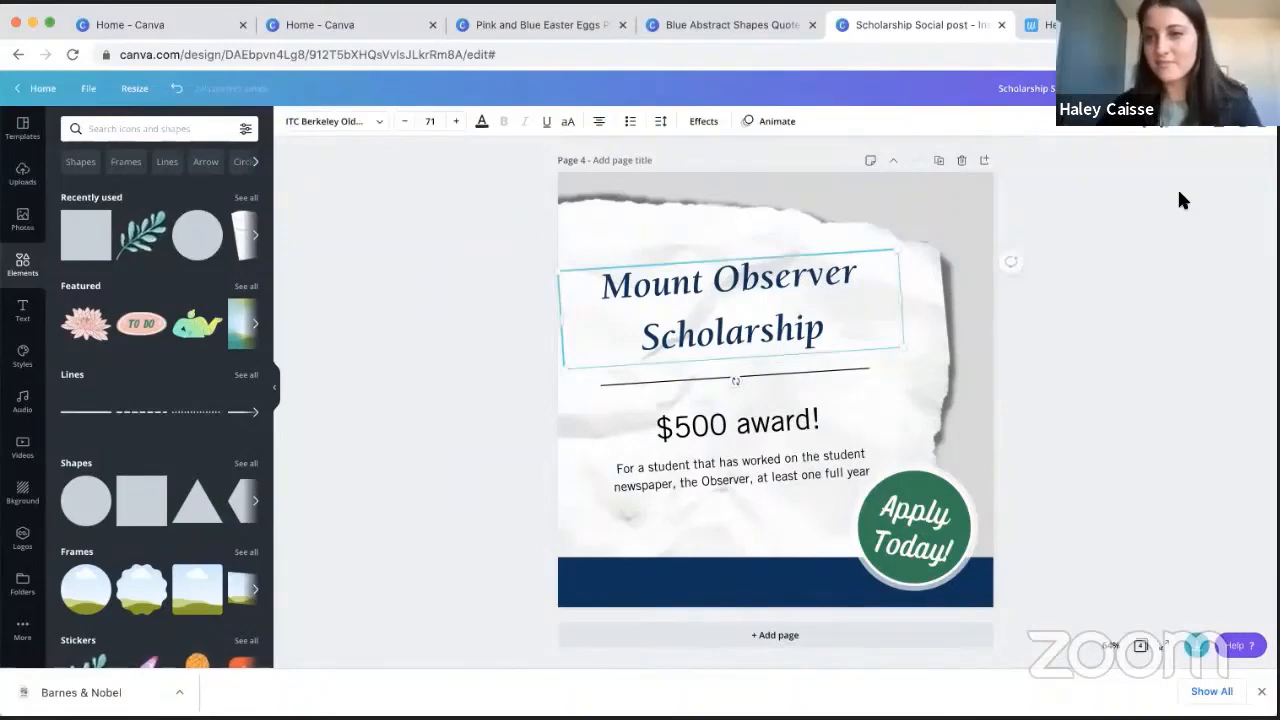
scroll(1180, 200, up, 1)
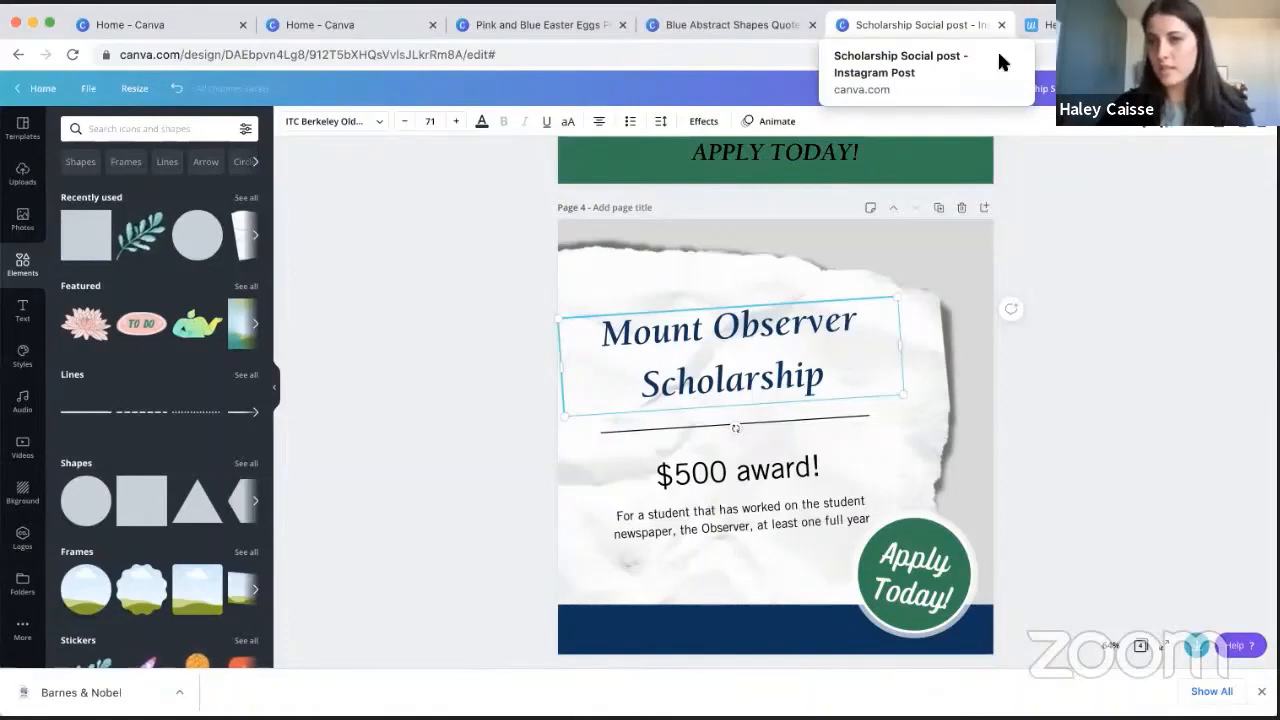
click(1083, 207)
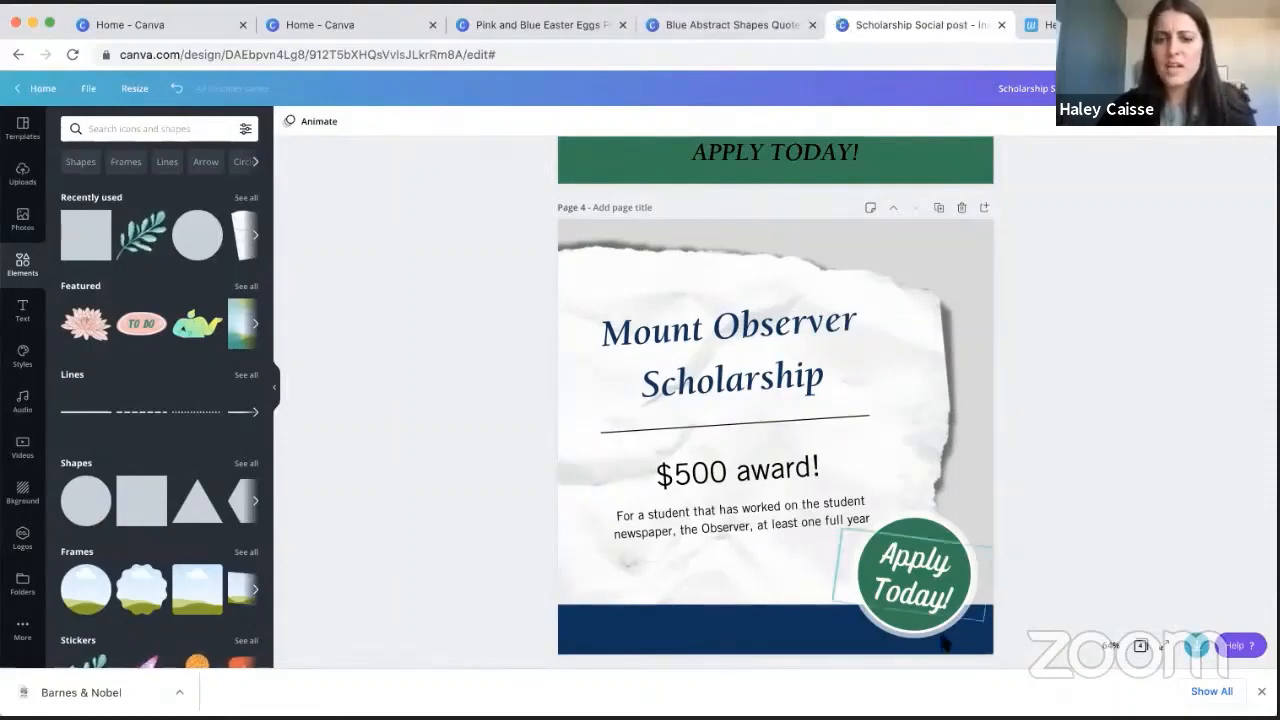
drag(900, 716, 900, 719)
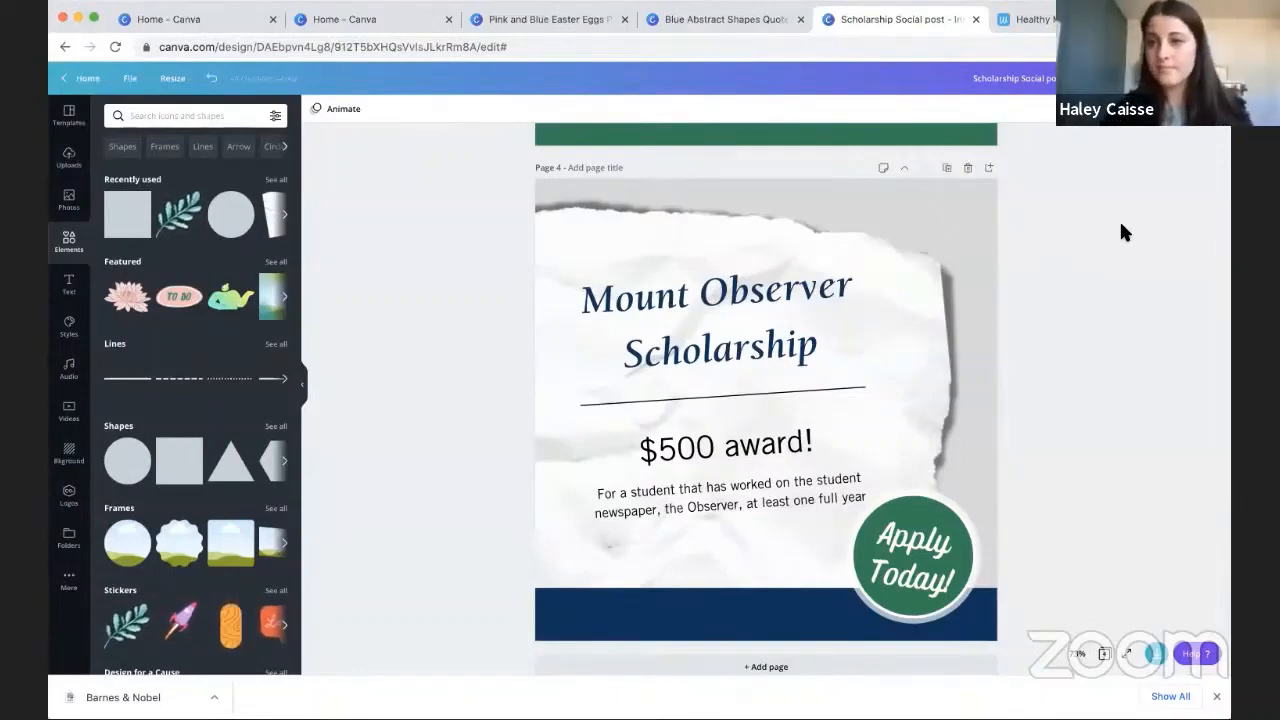
scroll(1099, 225, up, 1)
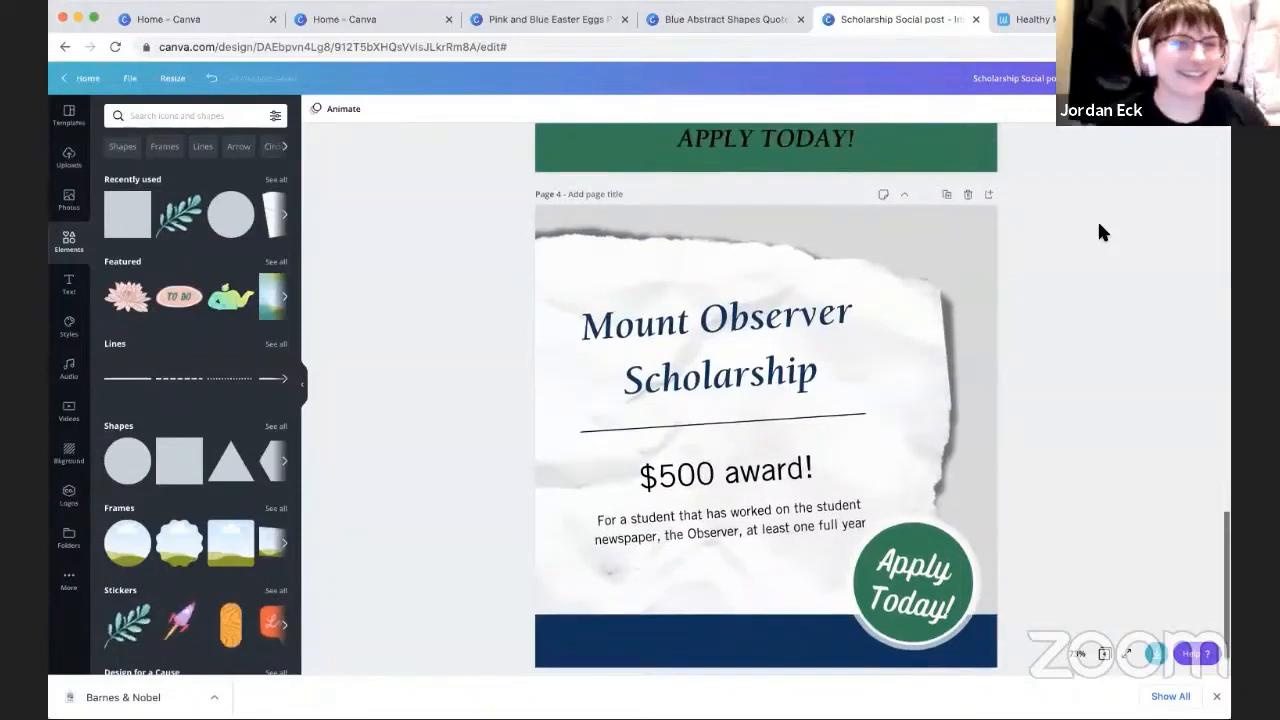